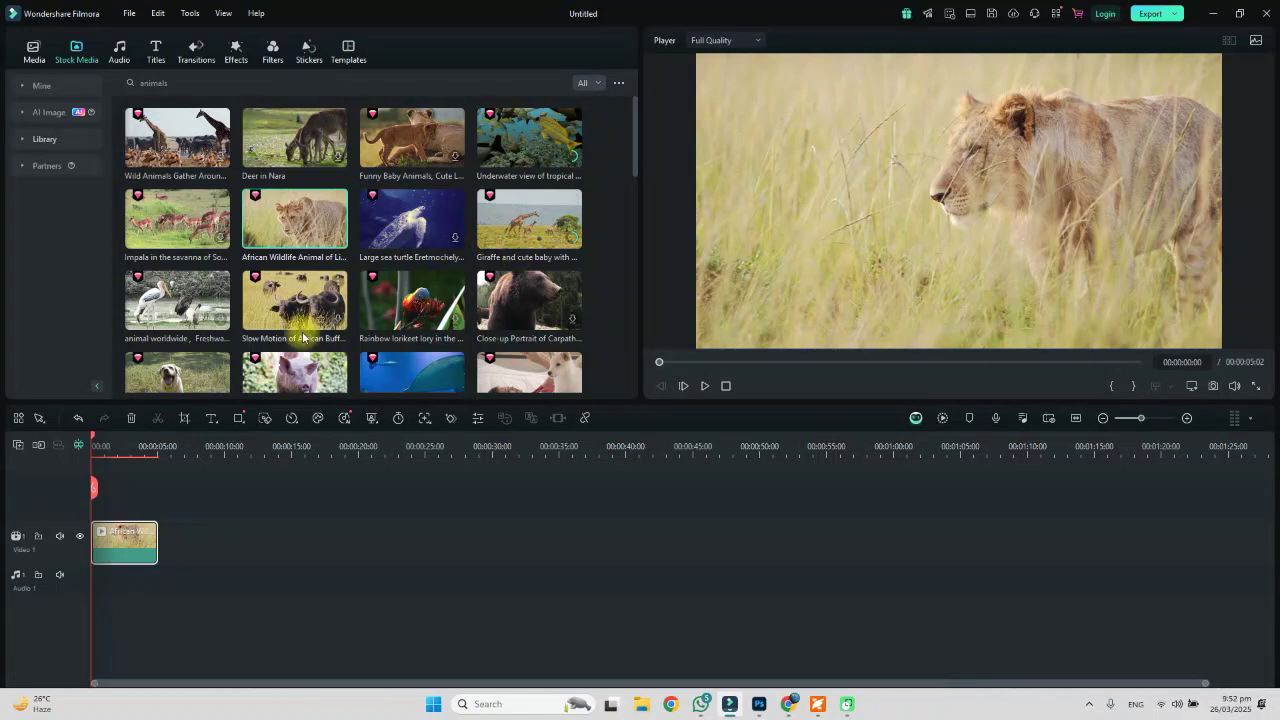
# Add the green-screen eagle stock clip to the Video 1 track, keeping the project settings at 1920 x 1080 25fps.
pyautogui.click(451, 325)
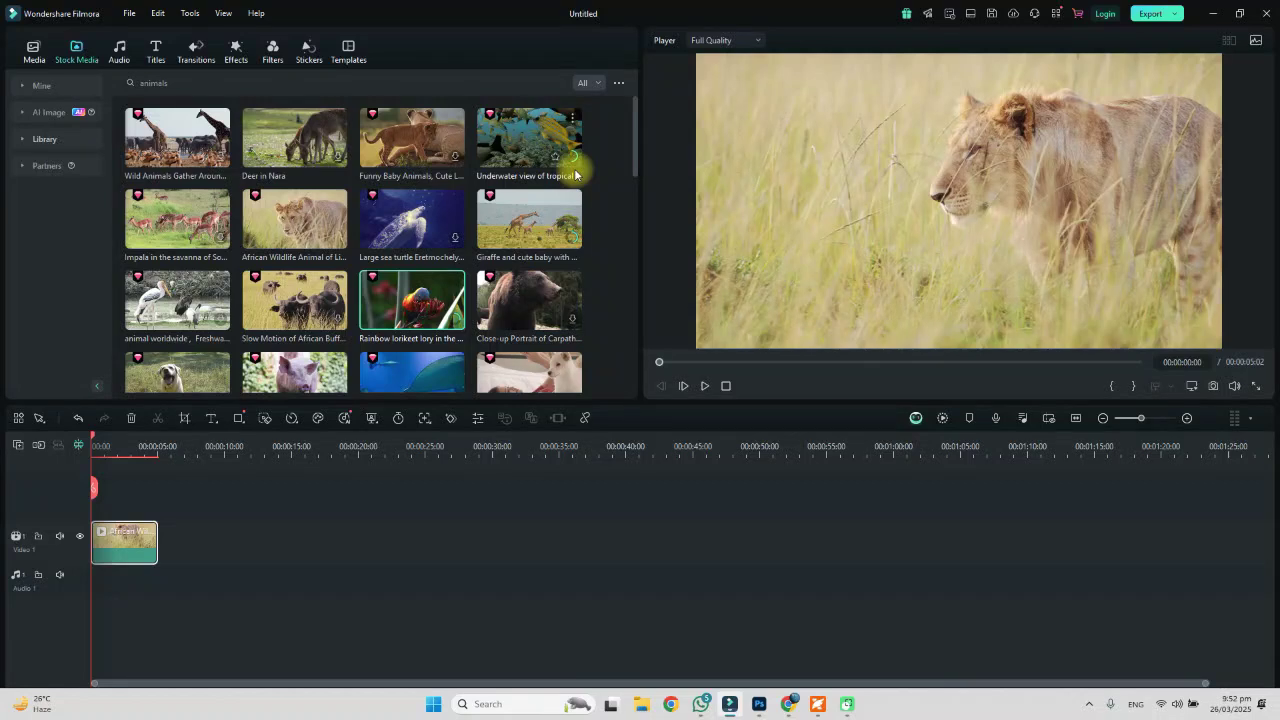
pyautogui.moveTo(634, 157); pyautogui.dragTo(634, 200)
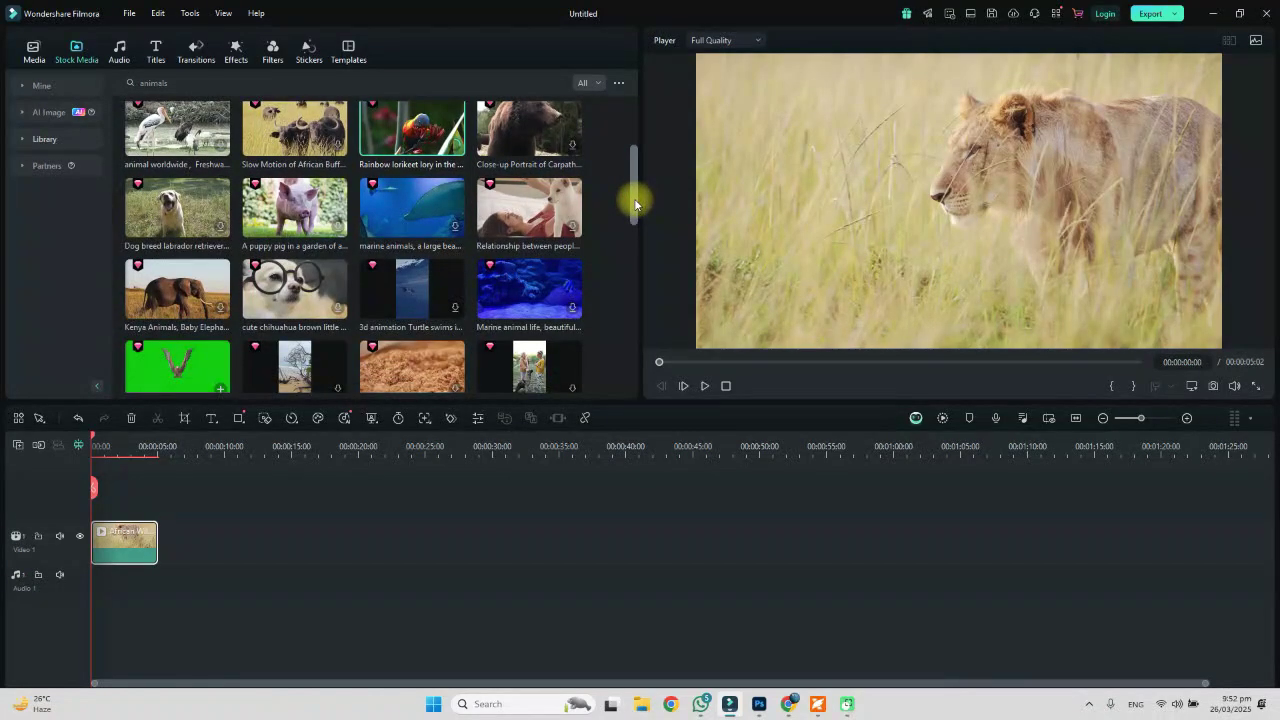
pyautogui.click(214, 305)
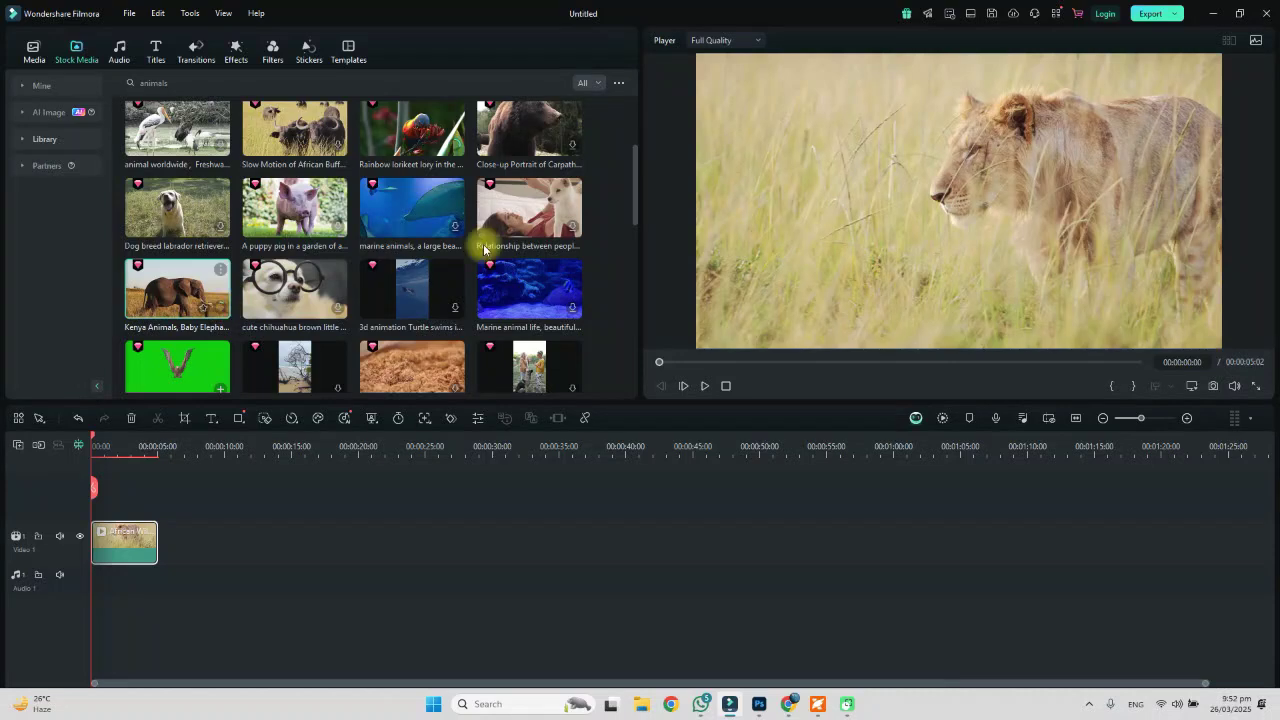
pyautogui.click(634, 230)
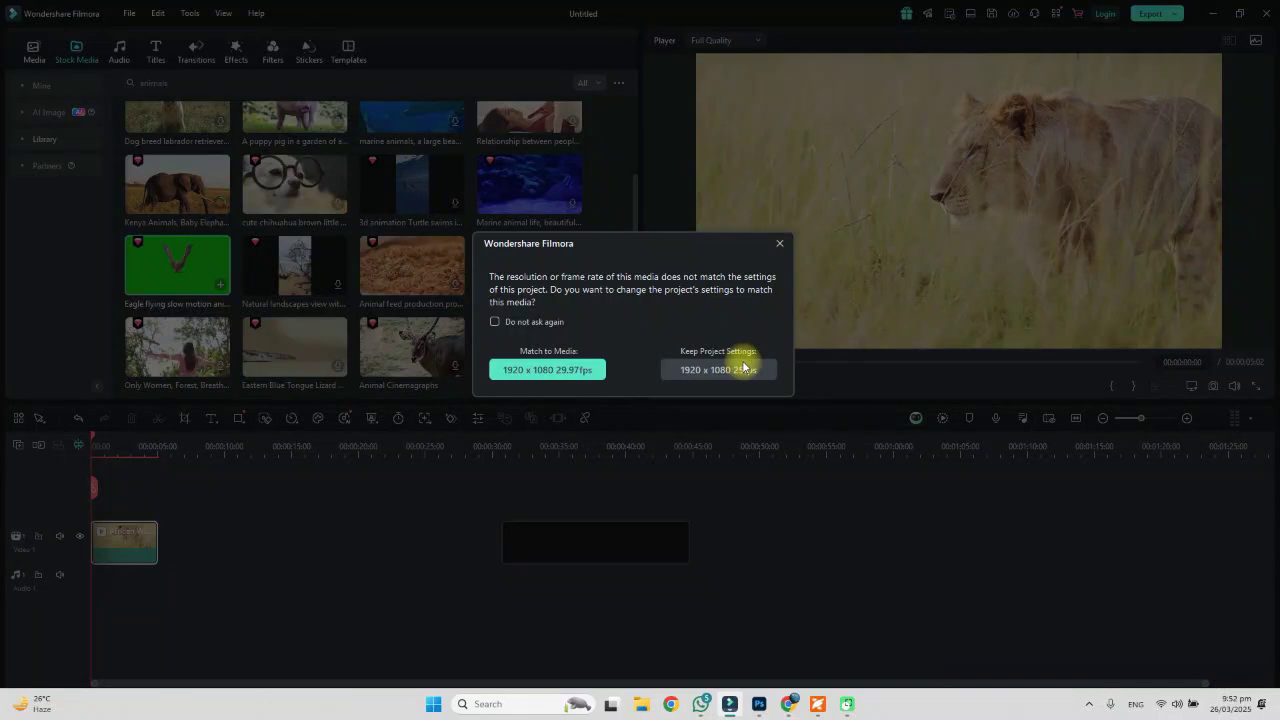
pyautogui.click(743, 369)
pyautogui.scroll(5, 634, 168)
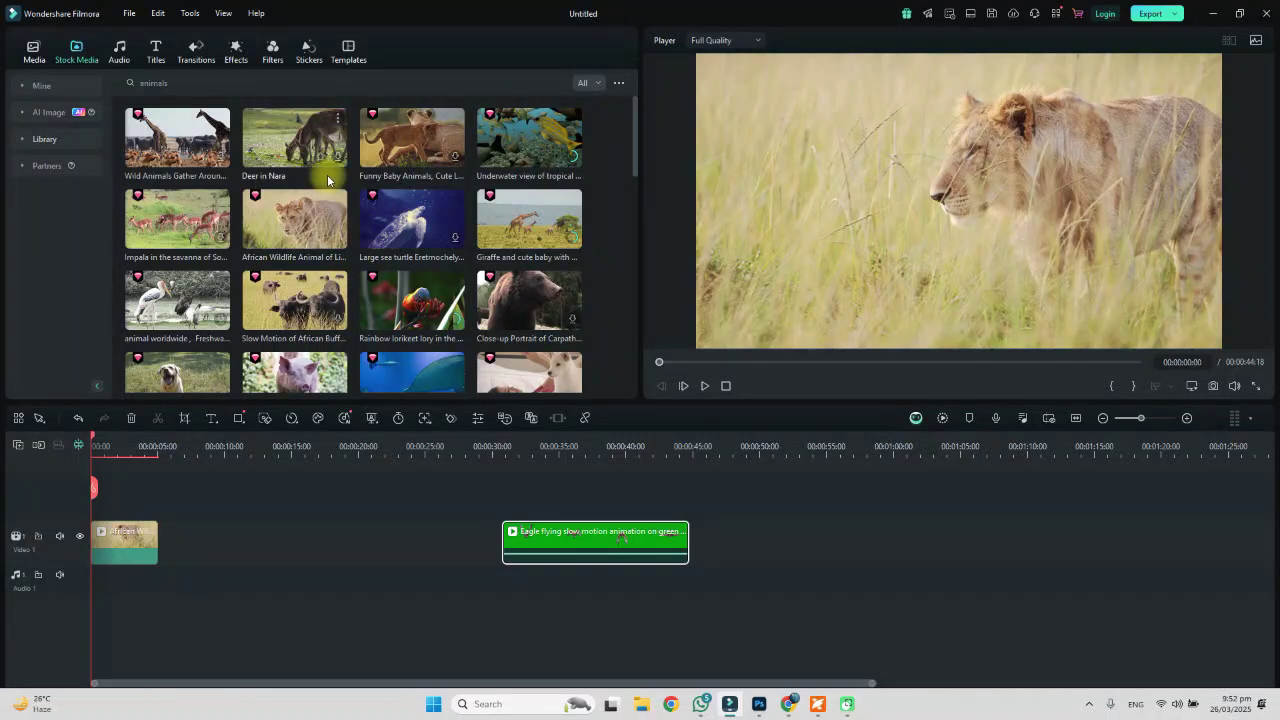
# Play the lion clip from the start of the timeline and set the player's preview to 1/2 Quality.
pyautogui.moveTo(189, 456); pyautogui.dragTo(19, 441)
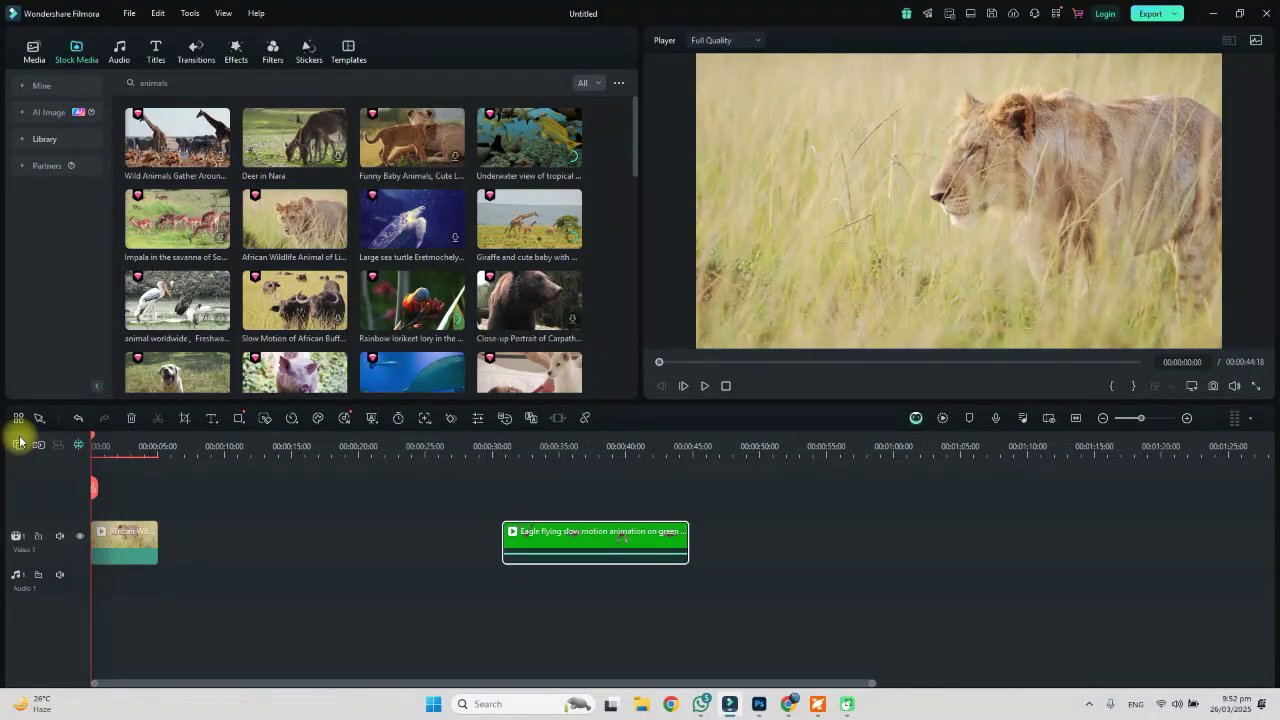
pyautogui.press('space')
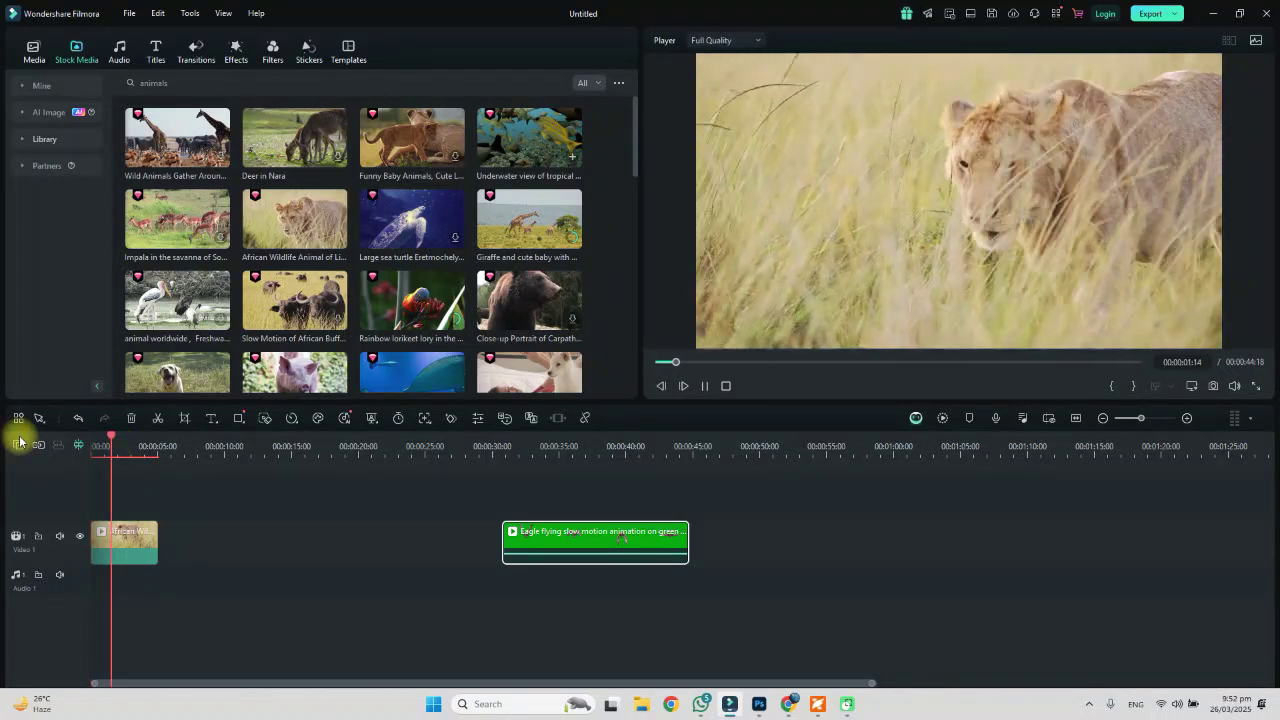
pyautogui.press('space')
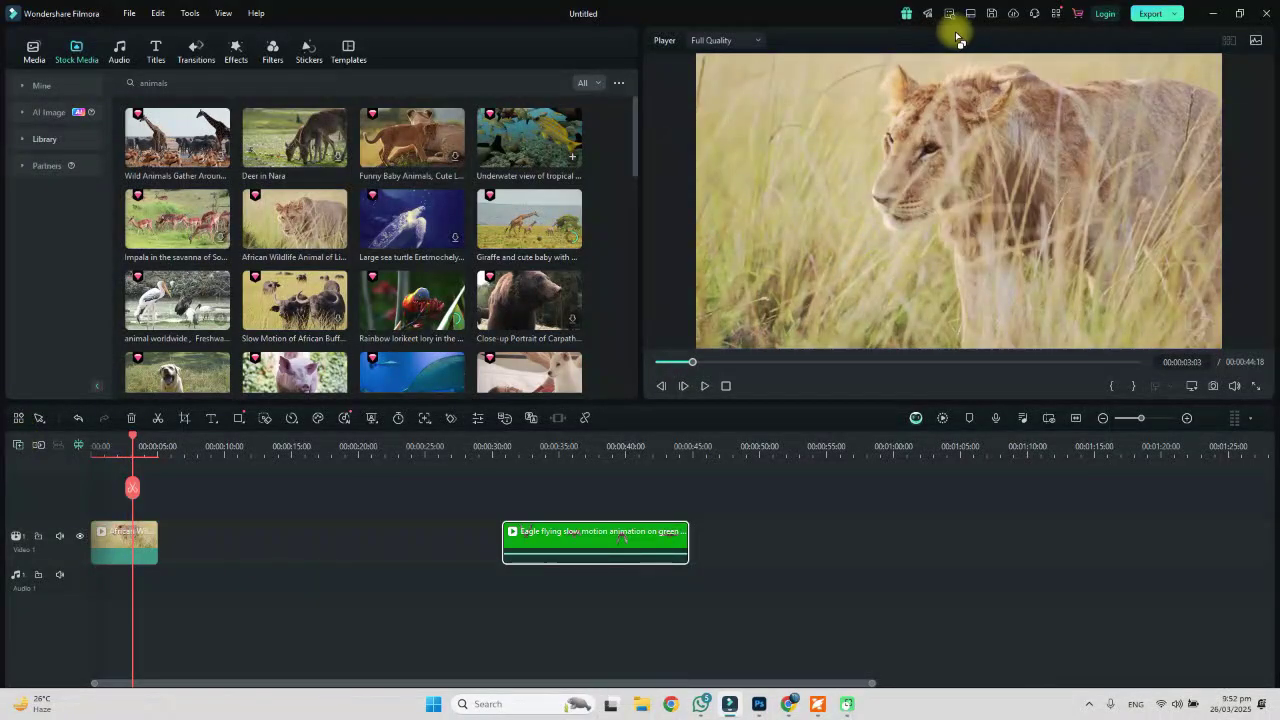
pyautogui.click(742, 40)
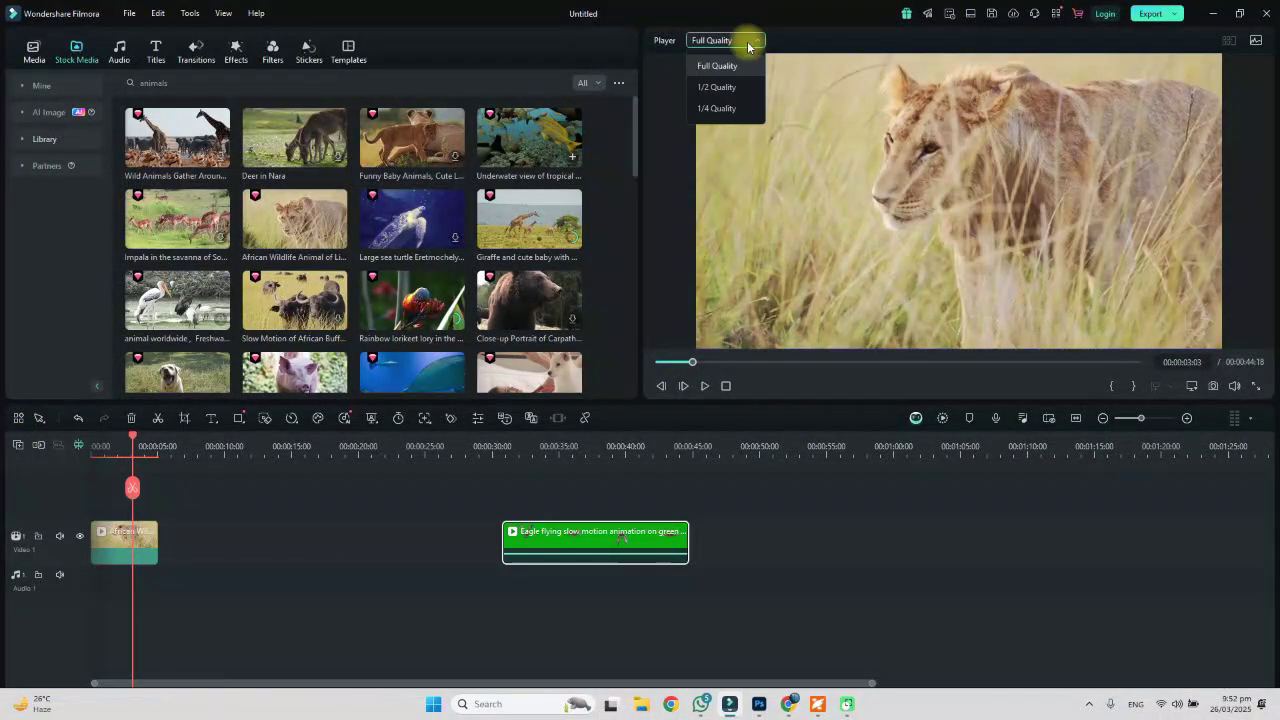
pyautogui.click(728, 89)
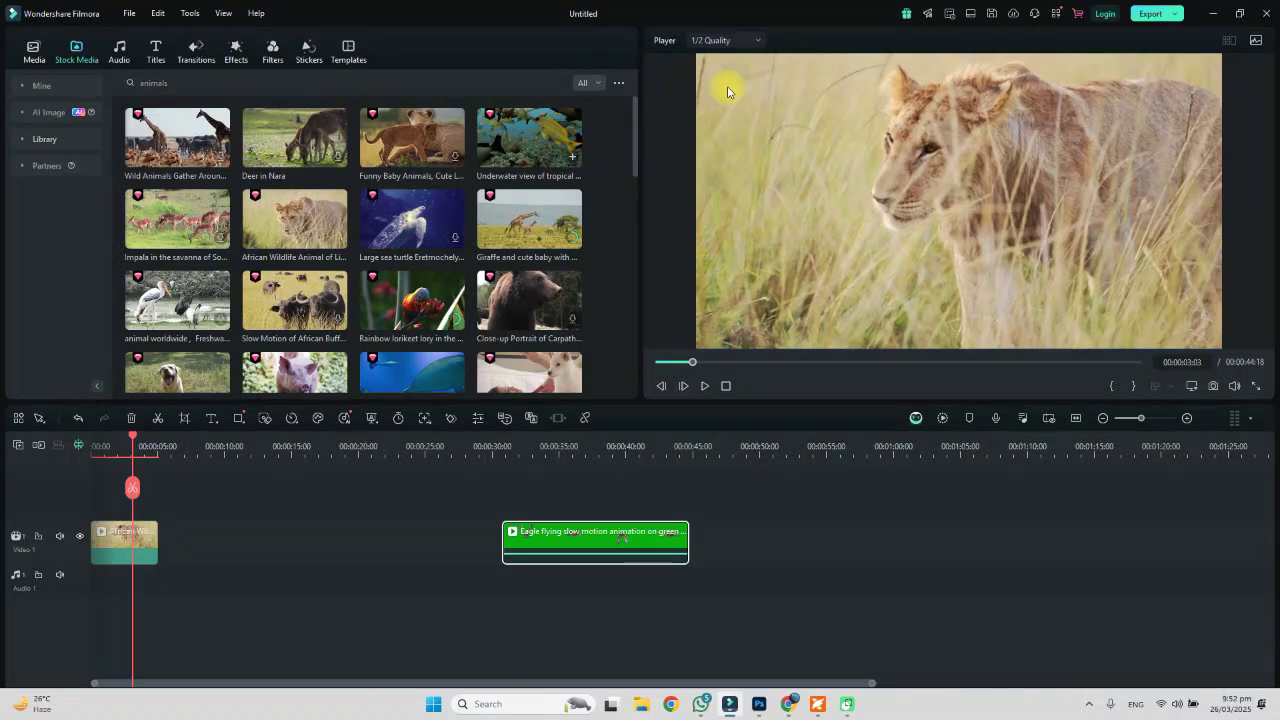
# Raise the system volume to 100 and replay the lion clip from the start of the timeline.
pyautogui.press('F3')
pyautogui.press('XF86AudioRaiseVolume')
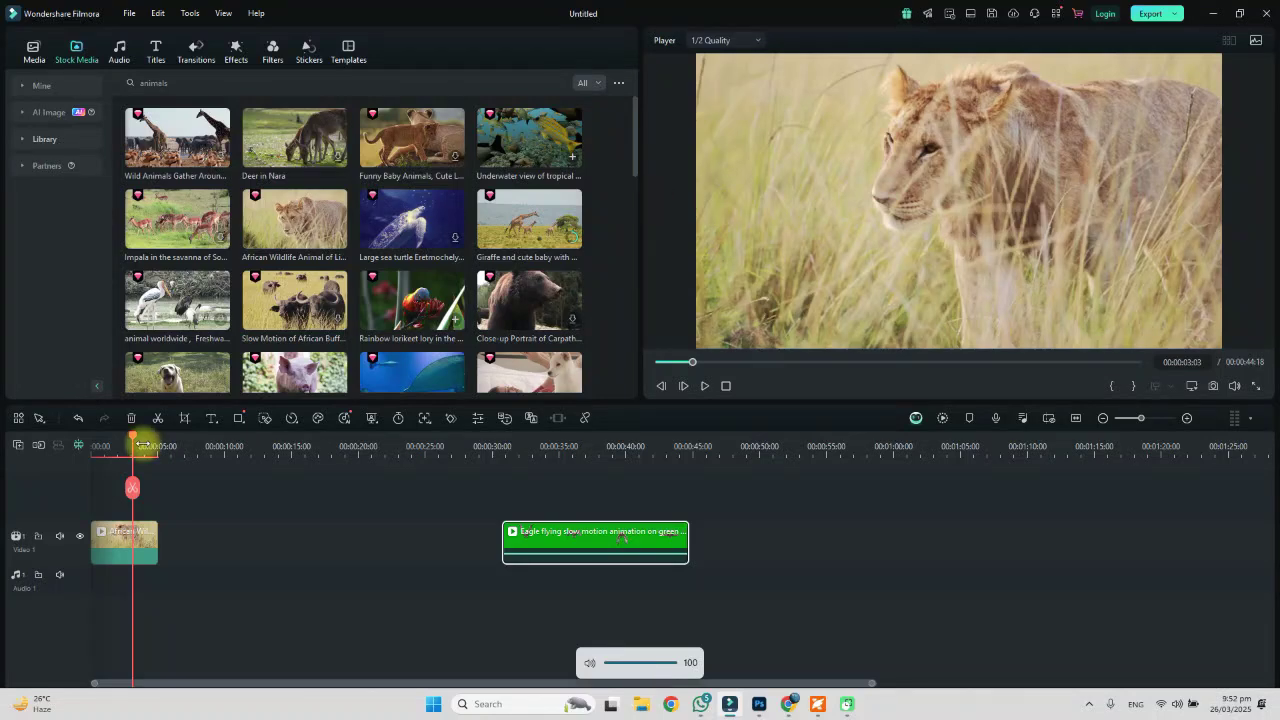
pyautogui.moveTo(131, 437); pyautogui.dragTo(0, 470)
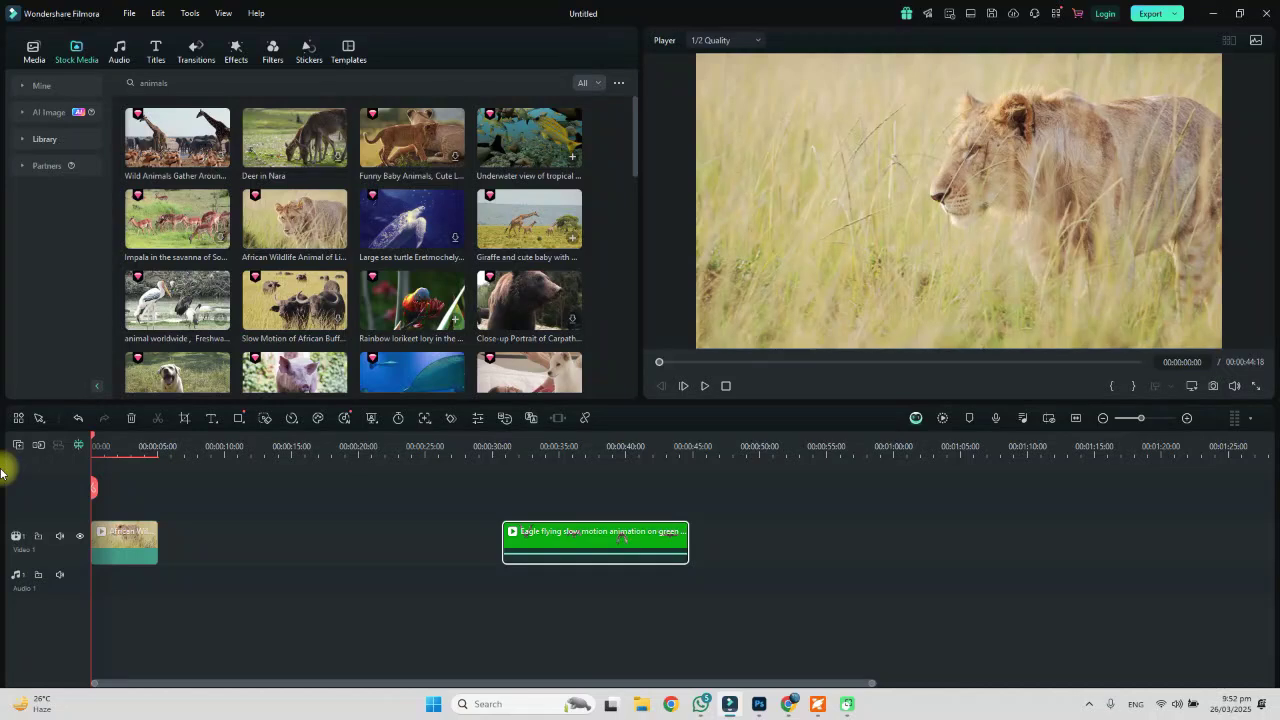
pyautogui.press('space')
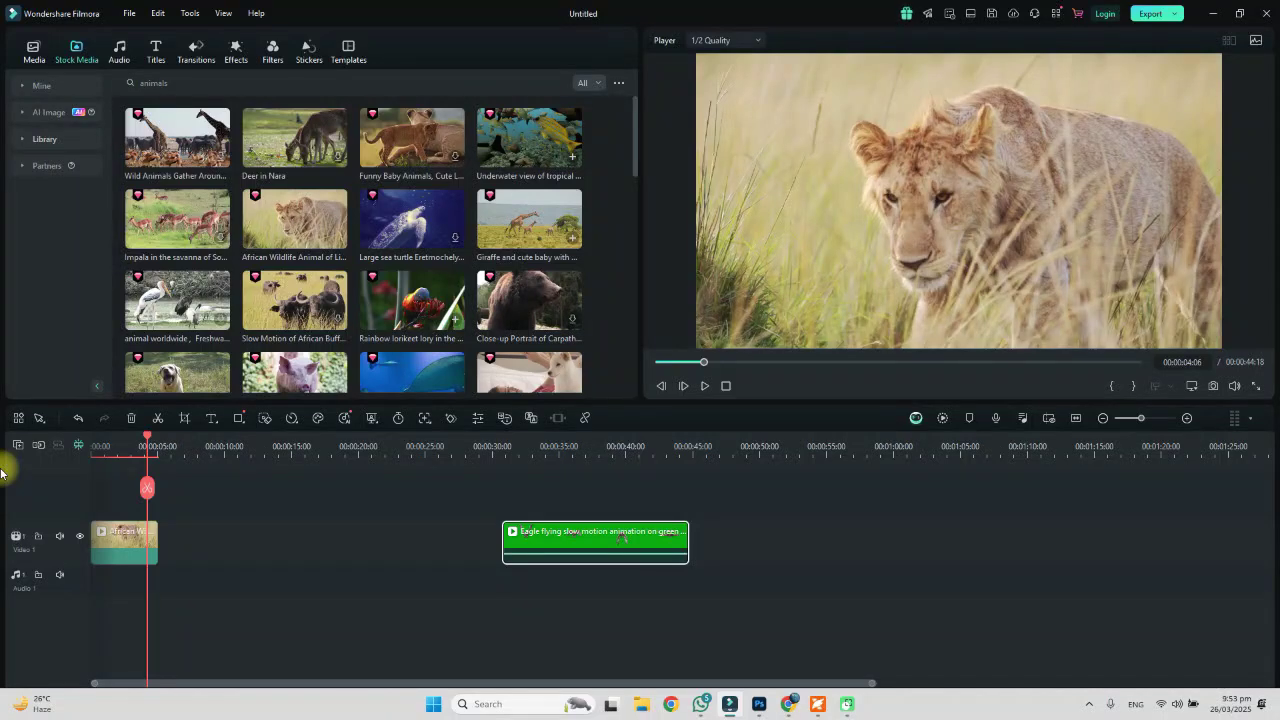
pyautogui.press('XF86AudioRaiseVolume')
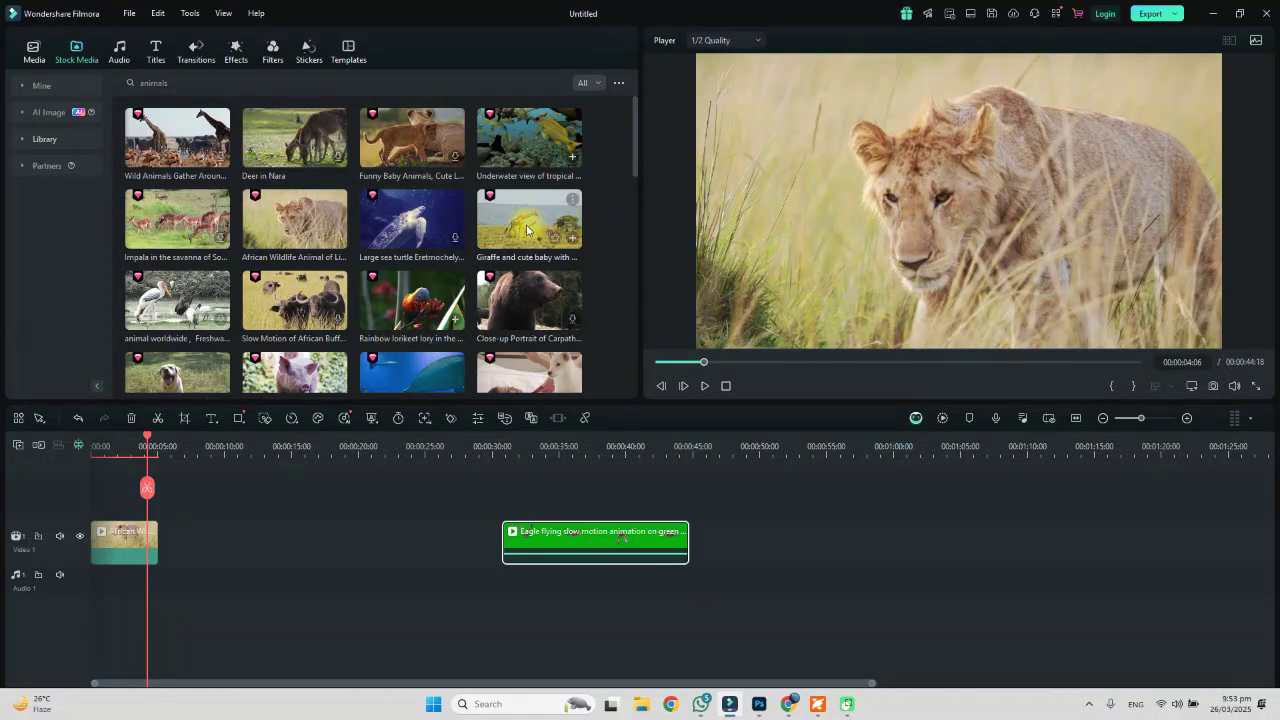
# Place the giraffe and rainbow lorikeet stock clips directly after the lion clip, keeping the project settings at 1920 x 1080 25fps.
pyautogui.moveTo(527, 230); pyautogui.dragTo(169, 533)
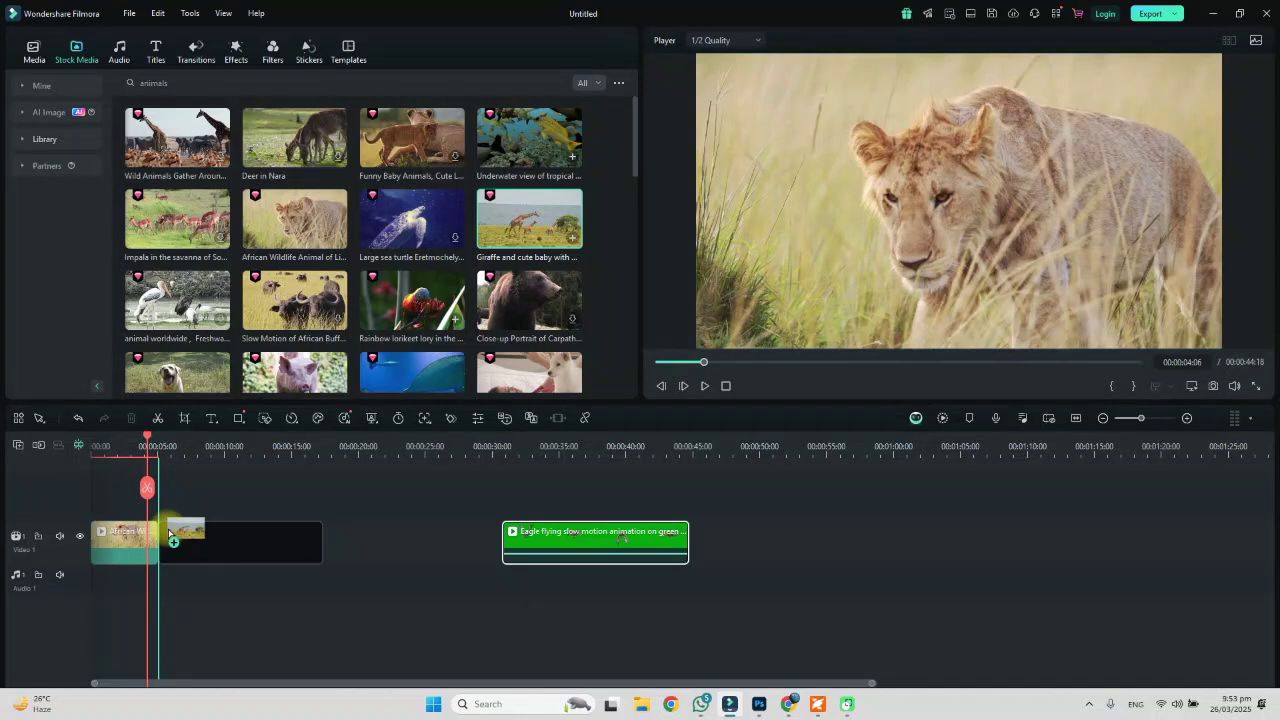
pyautogui.moveTo(169, 533); pyautogui.dragTo(169, 533)
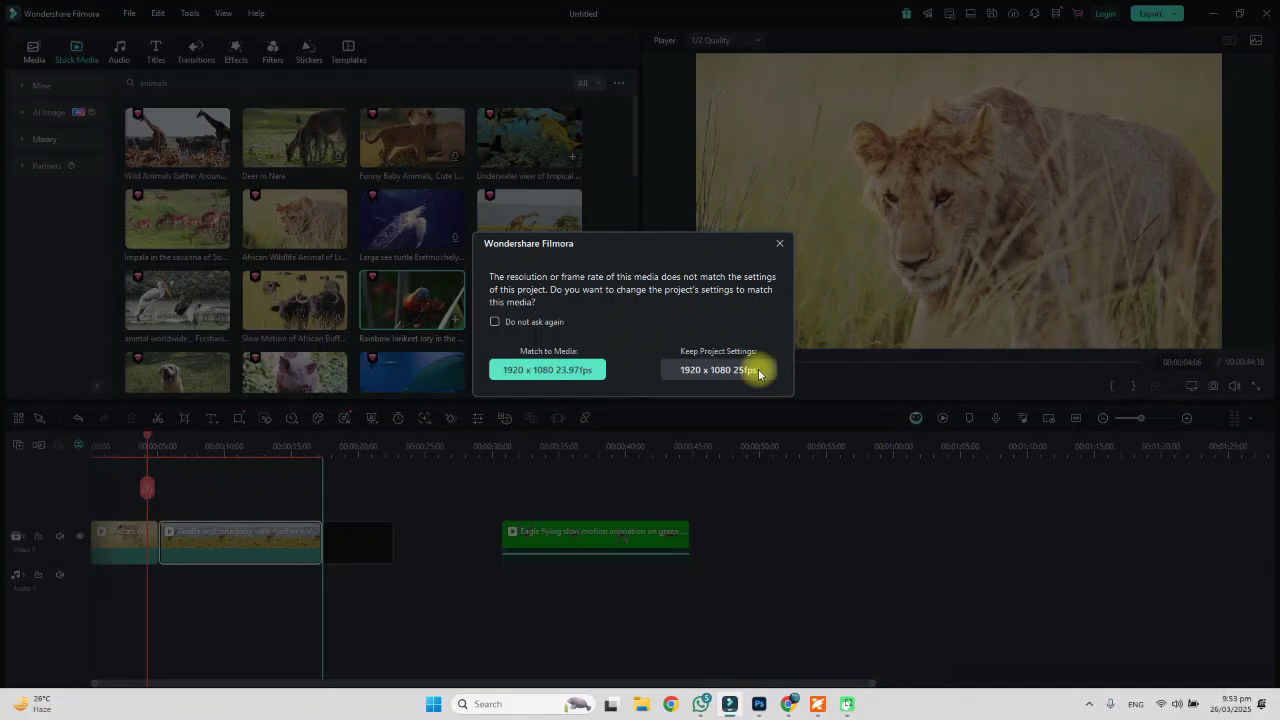
pyautogui.click(759, 372)
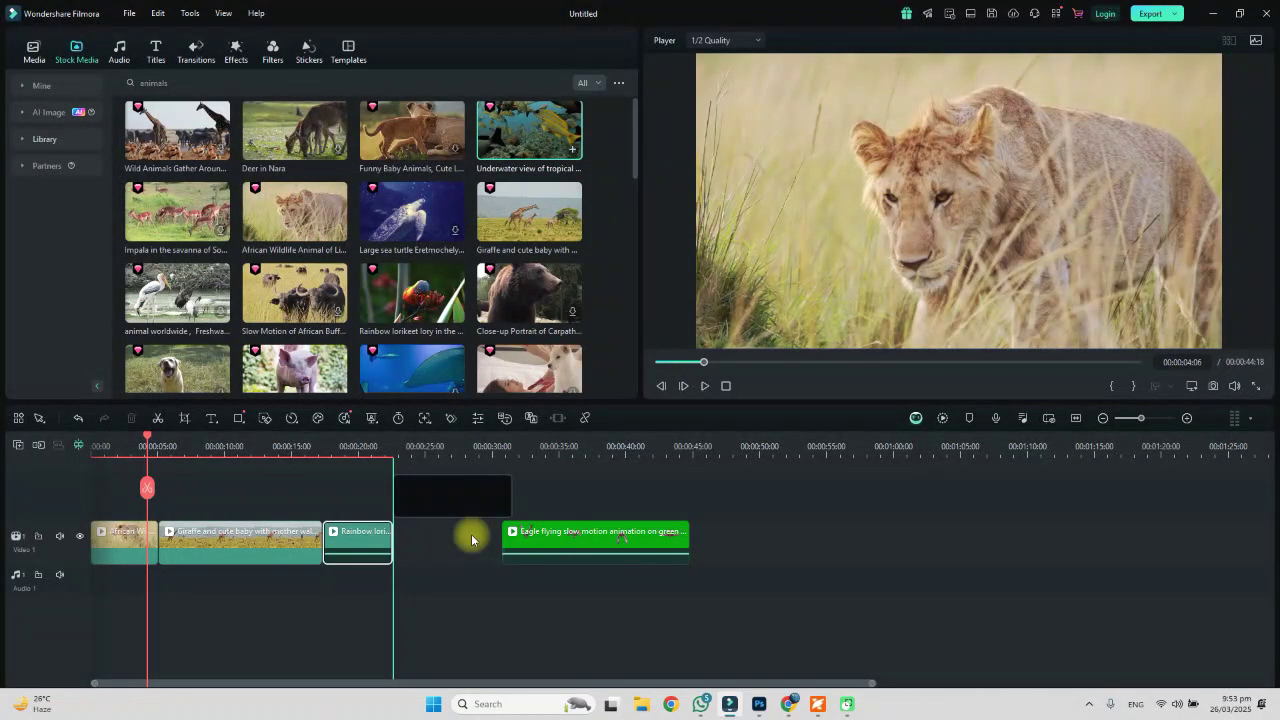
# Add the underwater tropical fish clip, place it after the lorikeet clip on Video 1, and fit the whole timeline in view.
pyautogui.moveTo(471, 540); pyautogui.dragTo(470, 540)
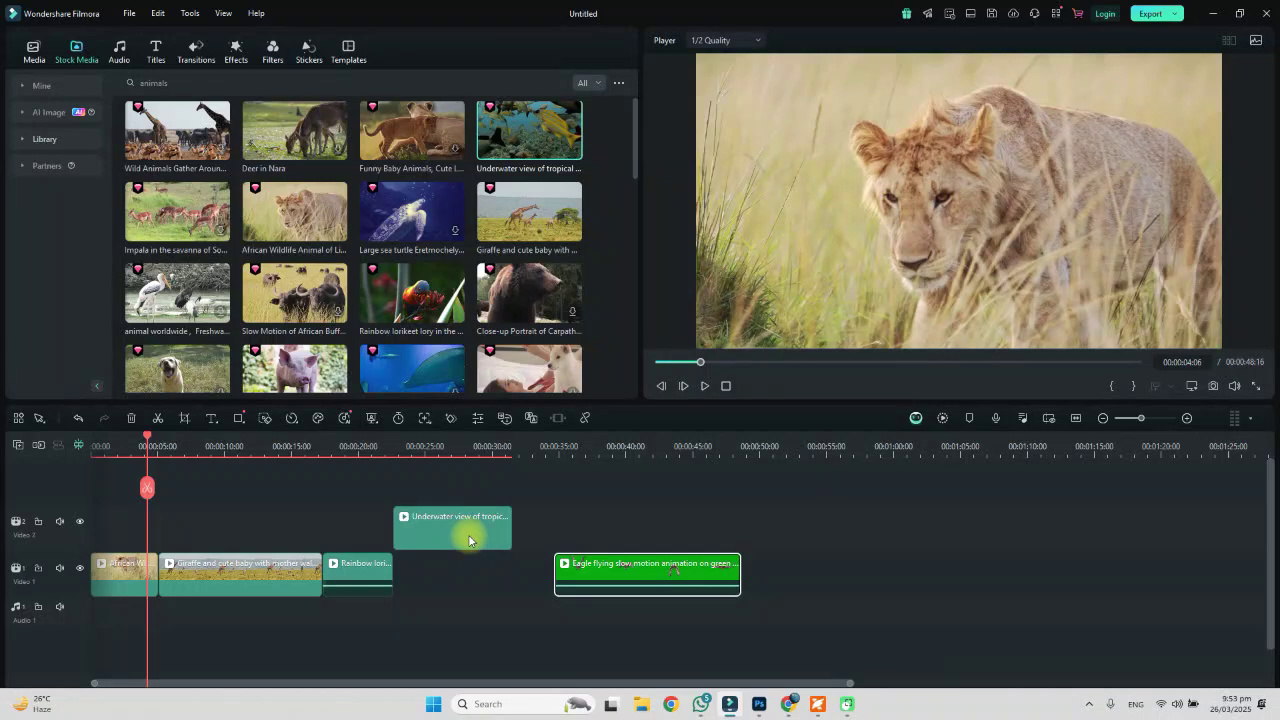
pyautogui.moveTo(469, 540); pyautogui.dragTo(469, 575)
pyautogui.click(1077, 417)
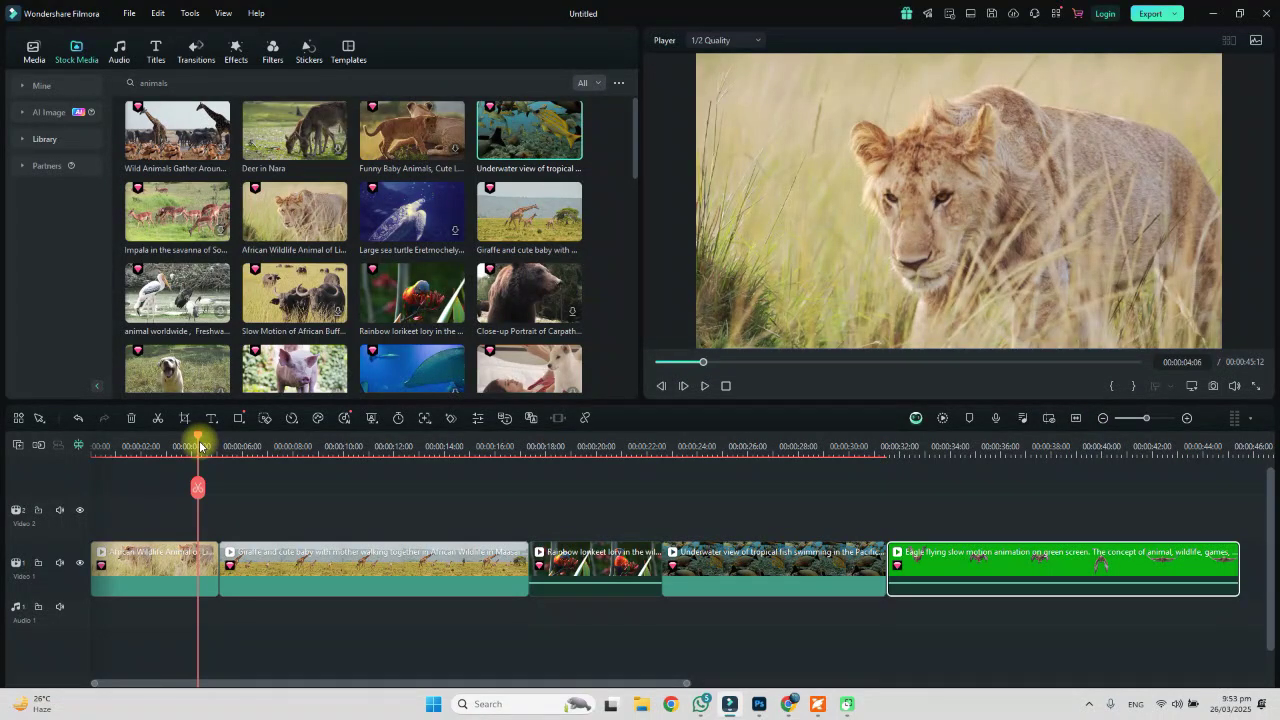
# Play the timeline from the start and delete the gap between the lion and giraffe clips.
pyautogui.moveTo(199, 445); pyautogui.dragTo(105, 445)
pyautogui.press('space')
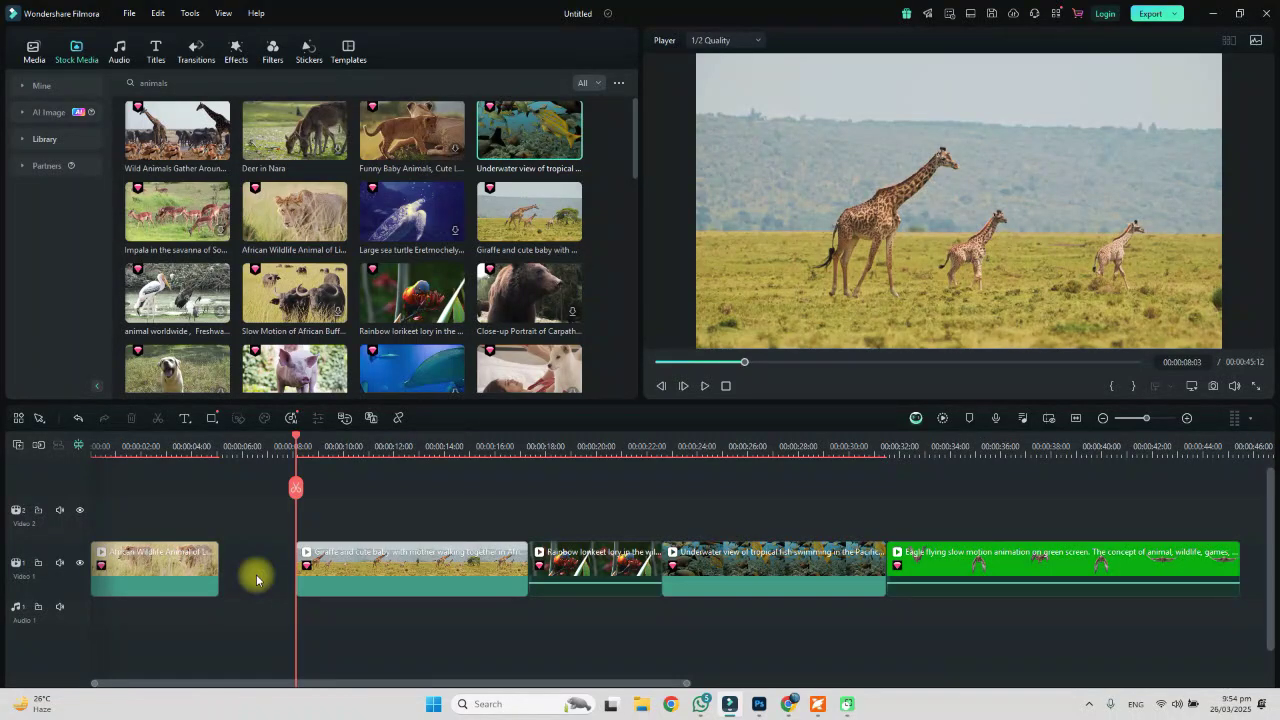
pyautogui.click(255, 572)
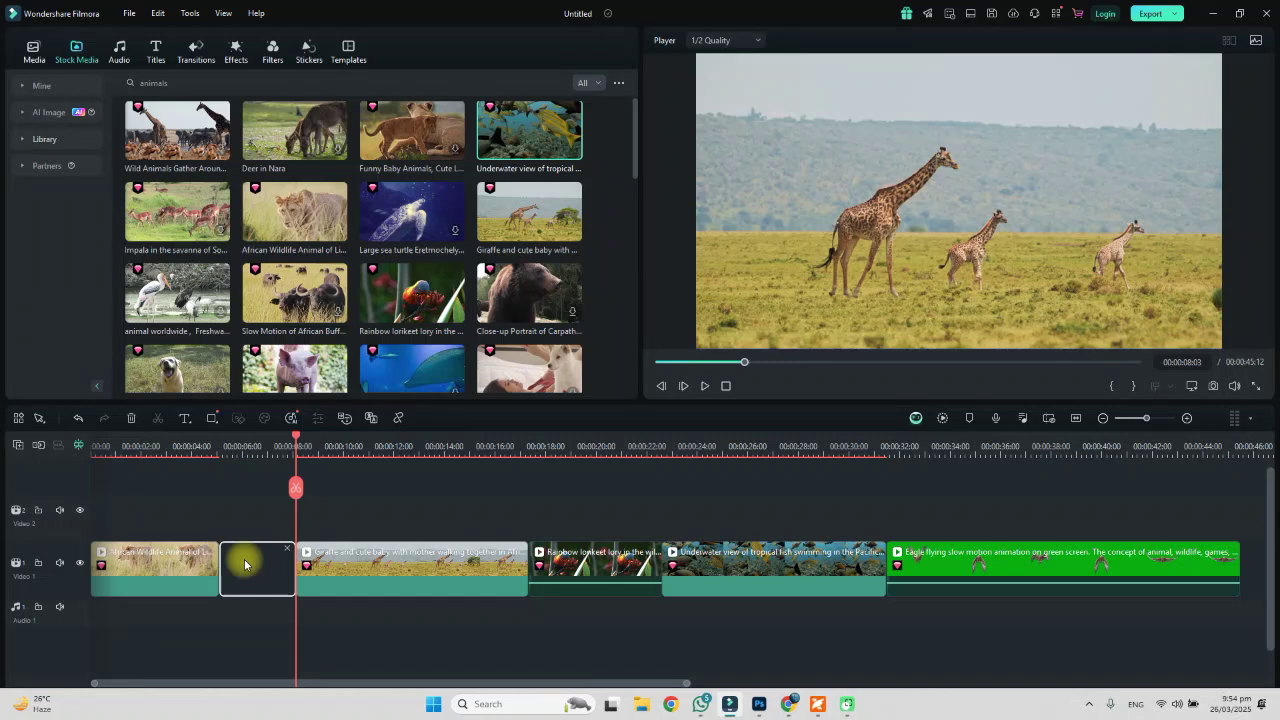
pyautogui.press('Delete')
# Split the giraffe clip at 00:00:13:06 and delete its end portion.
pyautogui.click(428, 566)
pyautogui.hotkey('ctrl', 'b')
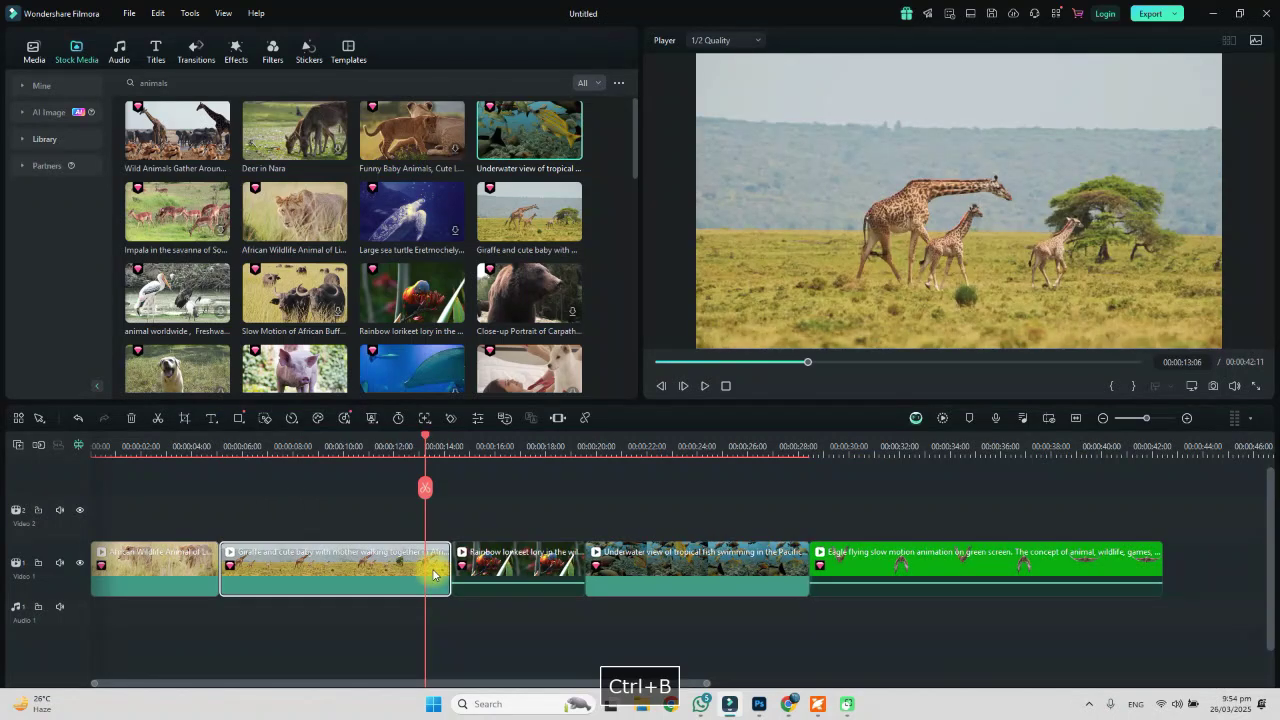
pyautogui.press('Delete')
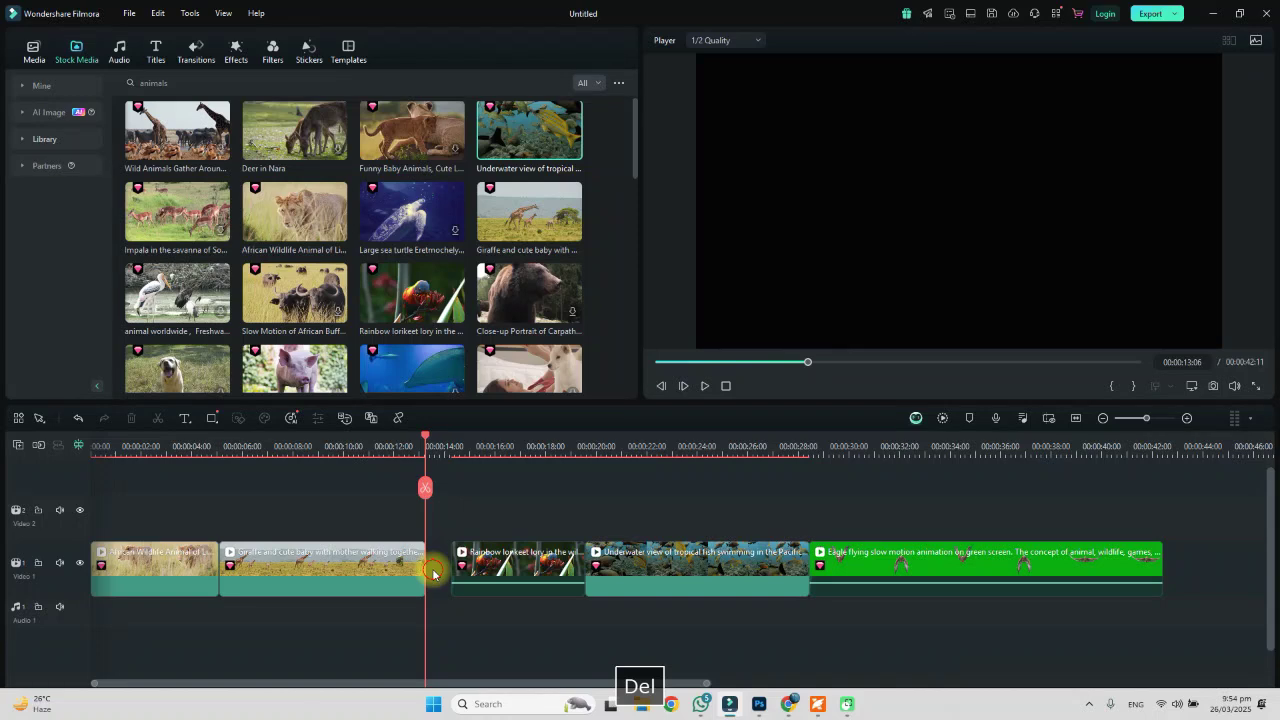
# Play through the underwater fish clip and delete the gap between it and the green-screen eagle clip.
pyautogui.press('space')
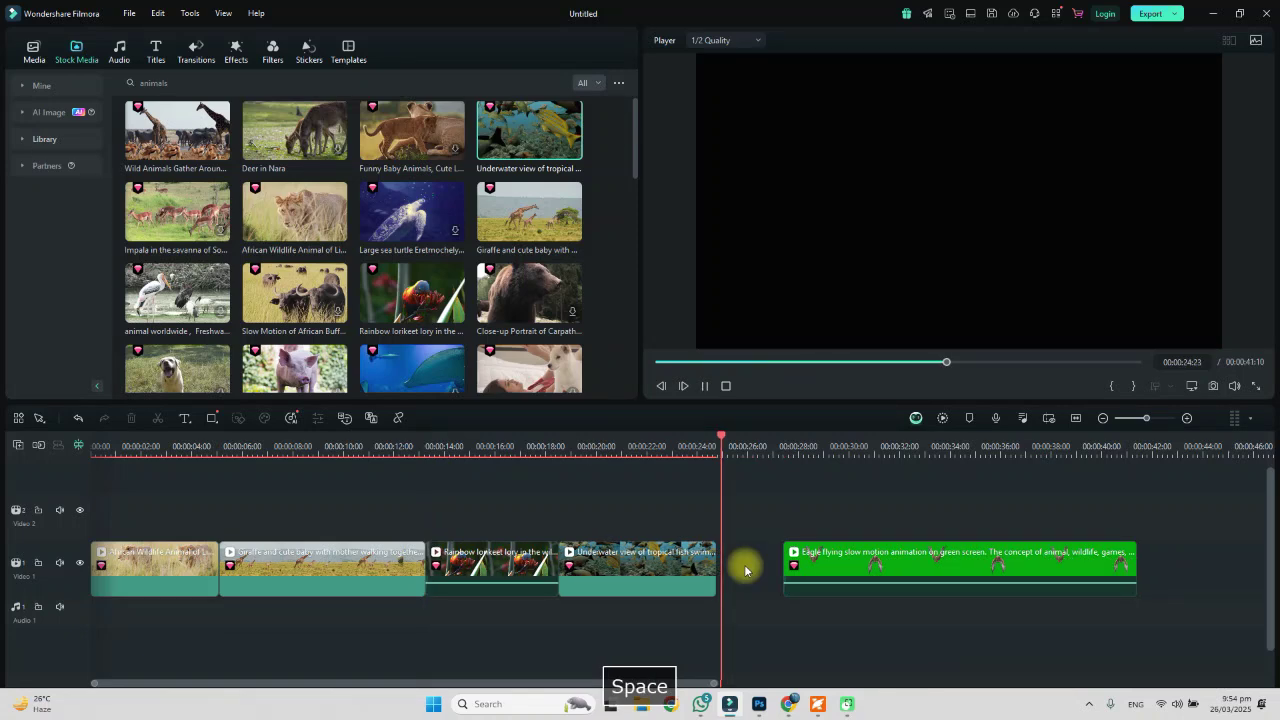
pyautogui.click(745, 570)
pyautogui.press('Delete')
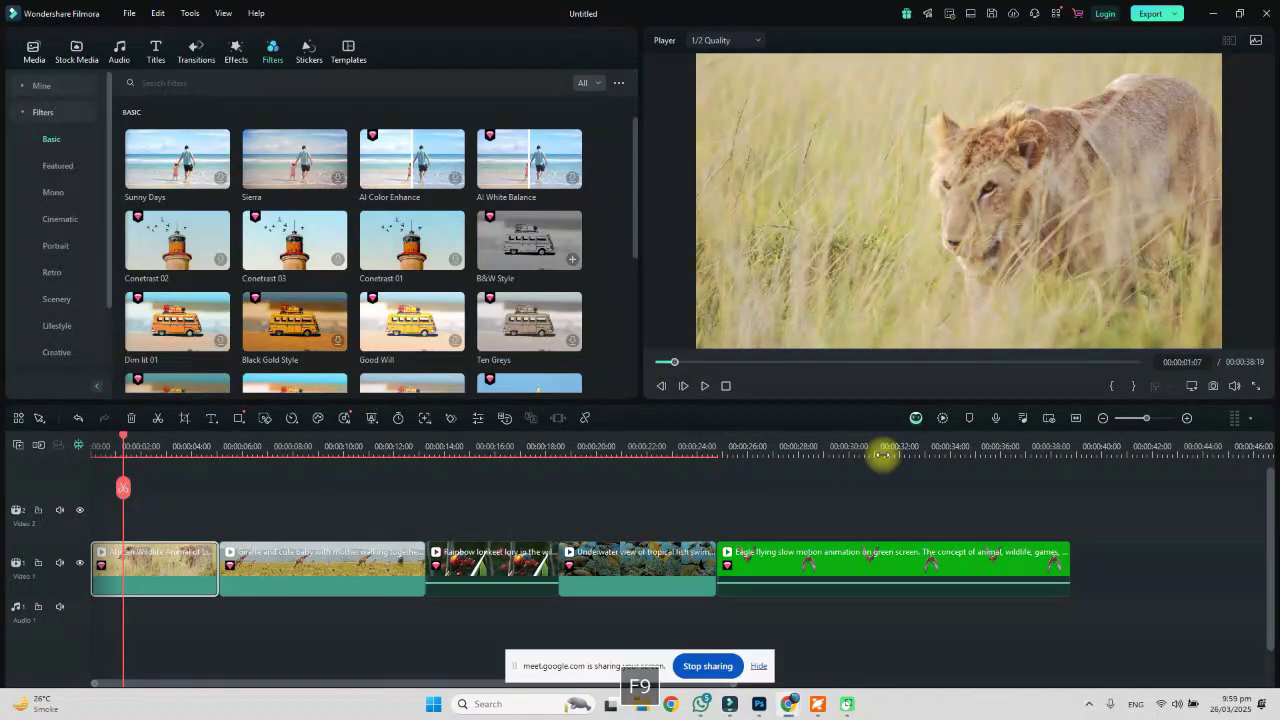
# Hide the screen-sharing notice and play a short part of the lion clip.
pyautogui.click(759, 666)
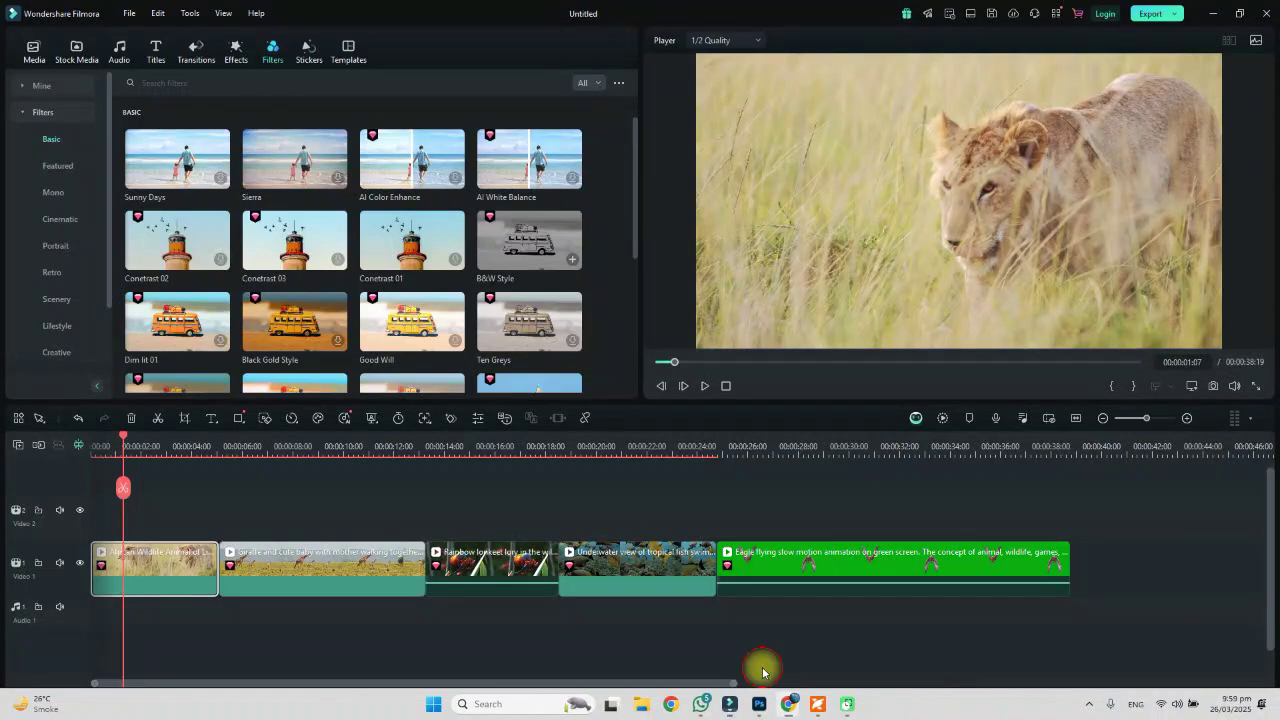
pyautogui.press('space')
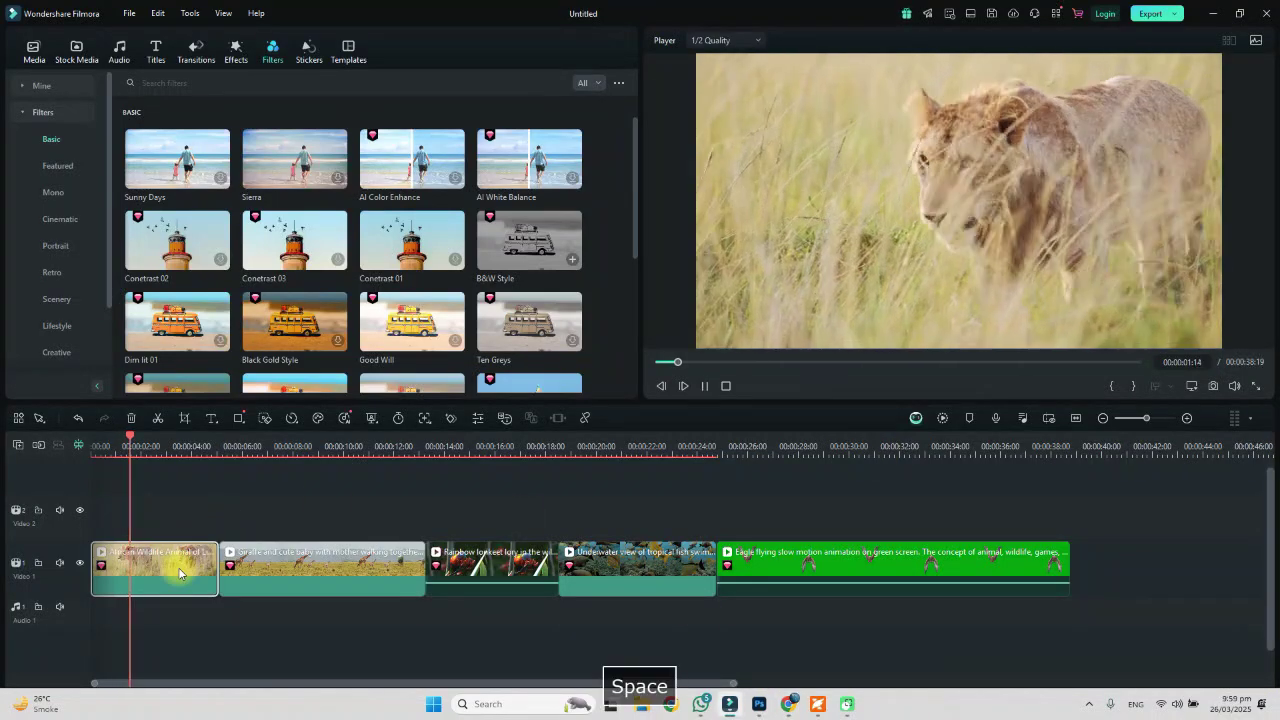
pyautogui.press('space')
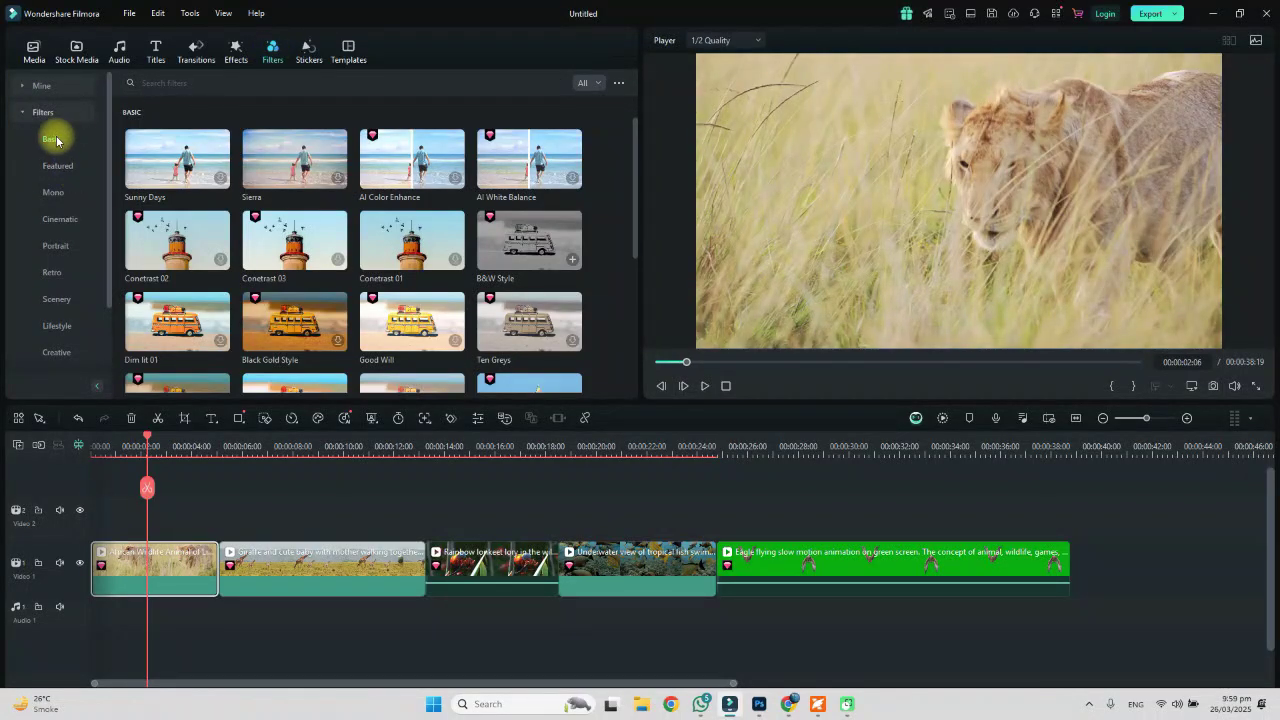
# Browse the Featured and Mono filters, open the Cinematic filters, and download the Sunshine Sway filter.
pyautogui.click(64, 172)
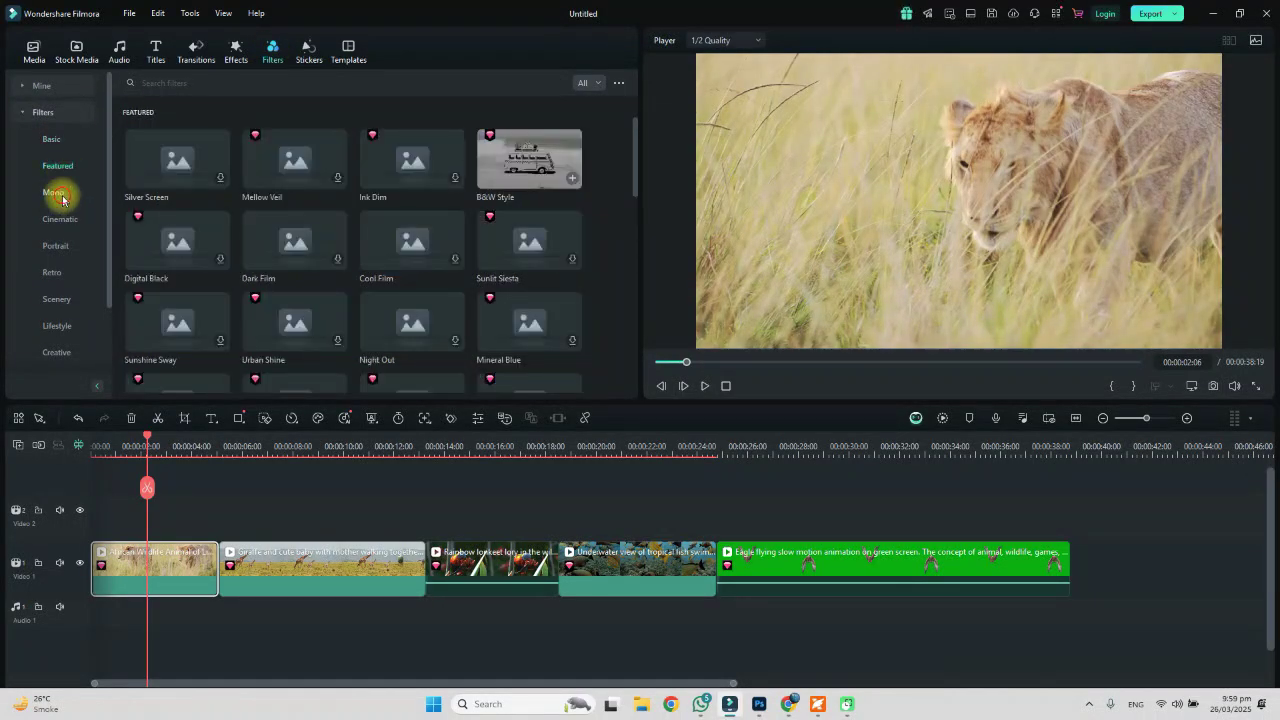
pyautogui.click(62, 194)
pyautogui.click(62, 218)
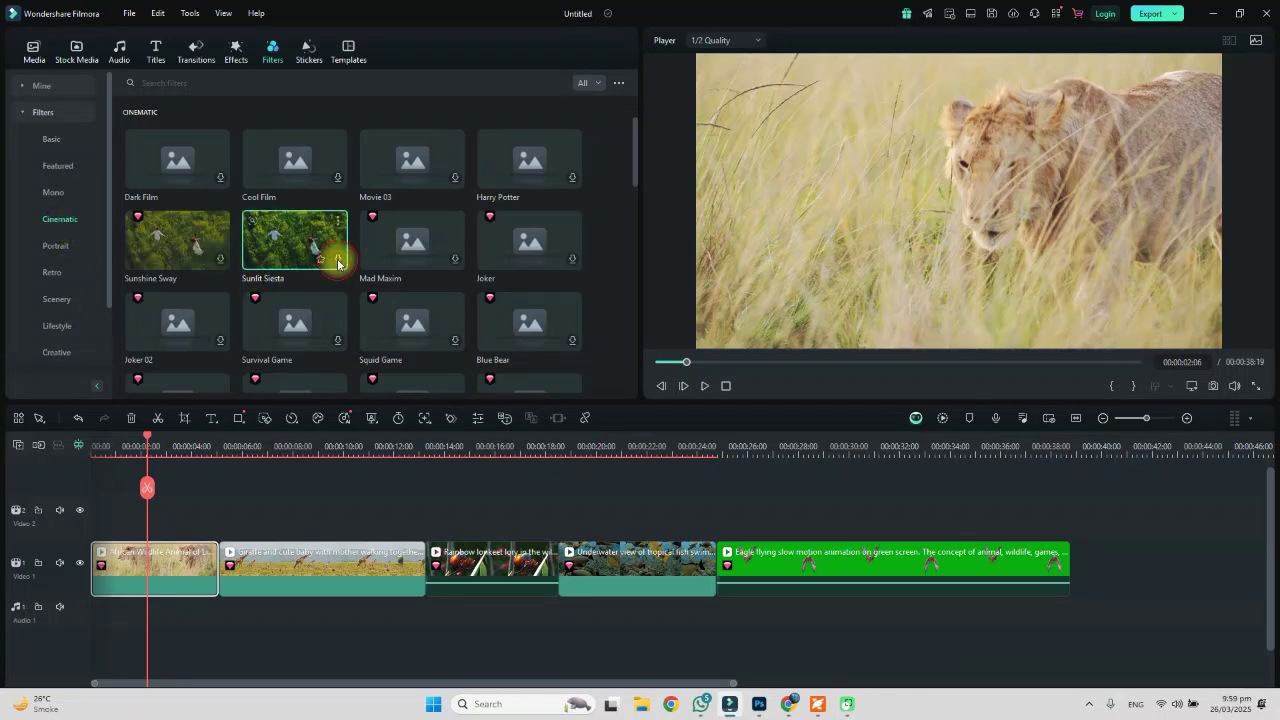
pyautogui.click(222, 262)
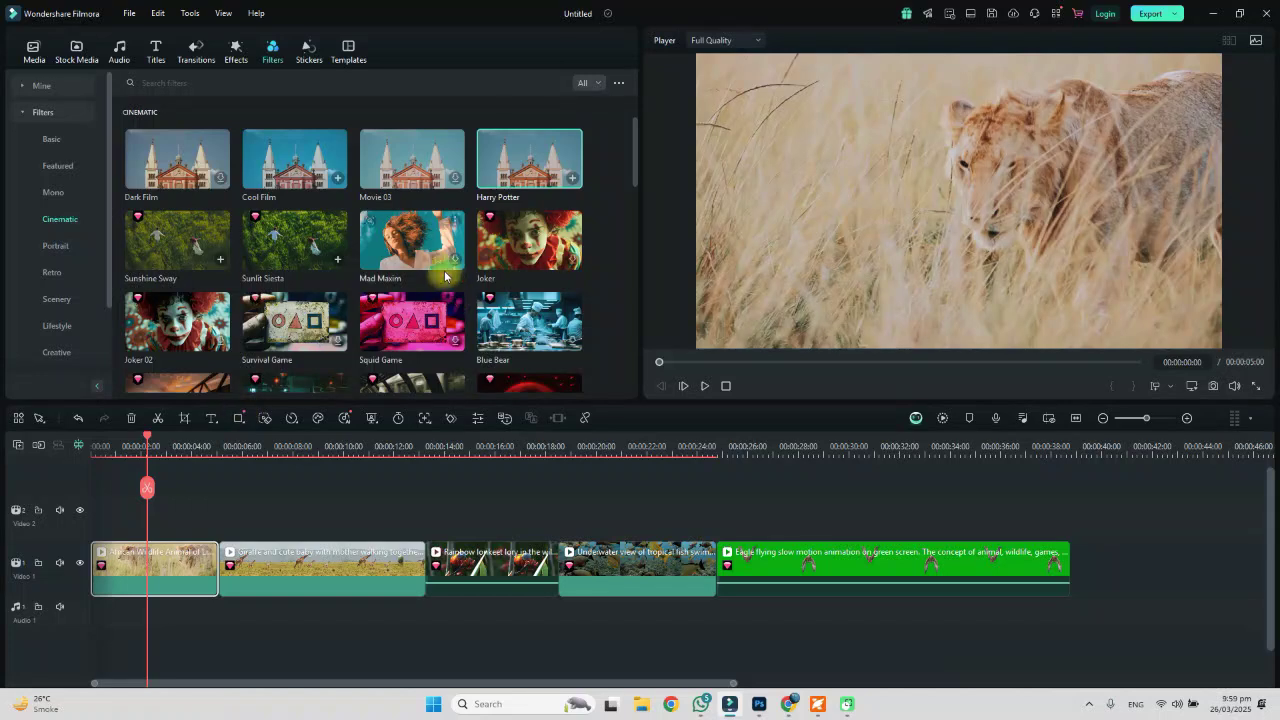
# Apply the Sunlit Siesta cinematic filter to the lion clip and preview it from the start of the timeline.
pyautogui.press('XF86AudioRaiseVolume')
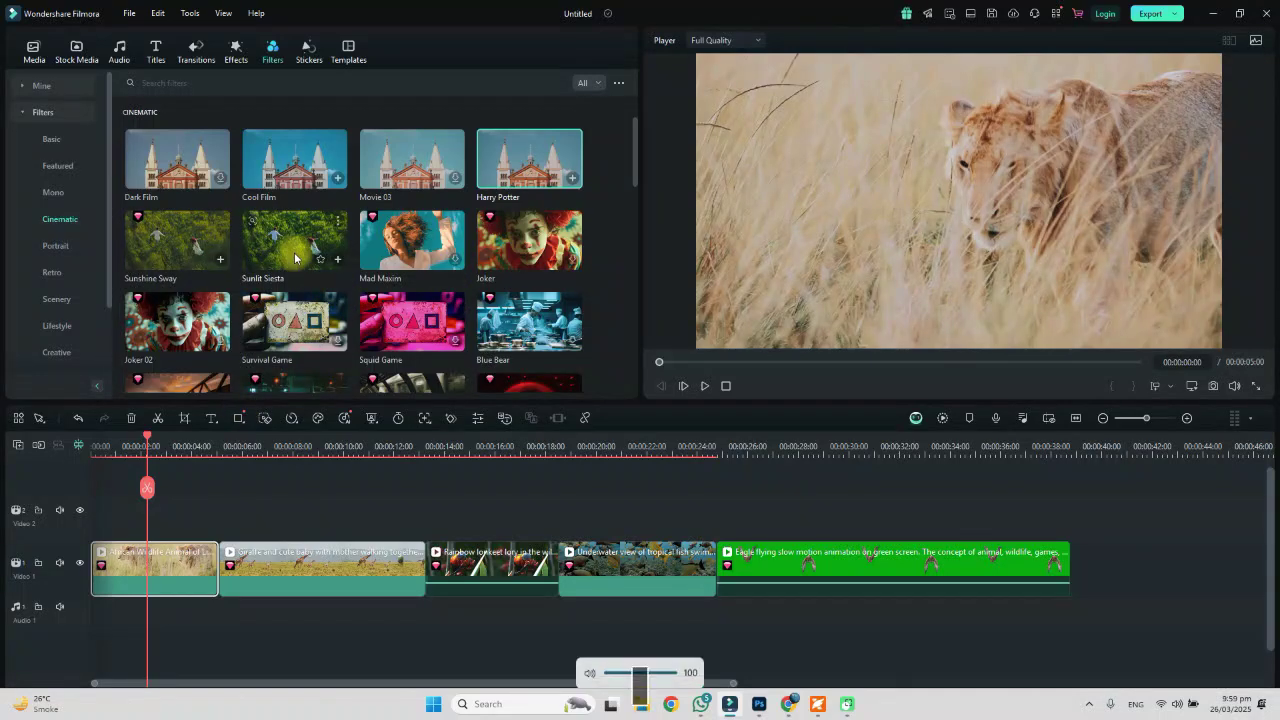
pyautogui.moveTo(295, 240); pyautogui.dragTo(135, 567)
pyautogui.moveTo(143, 437); pyautogui.dragTo(76, 442)
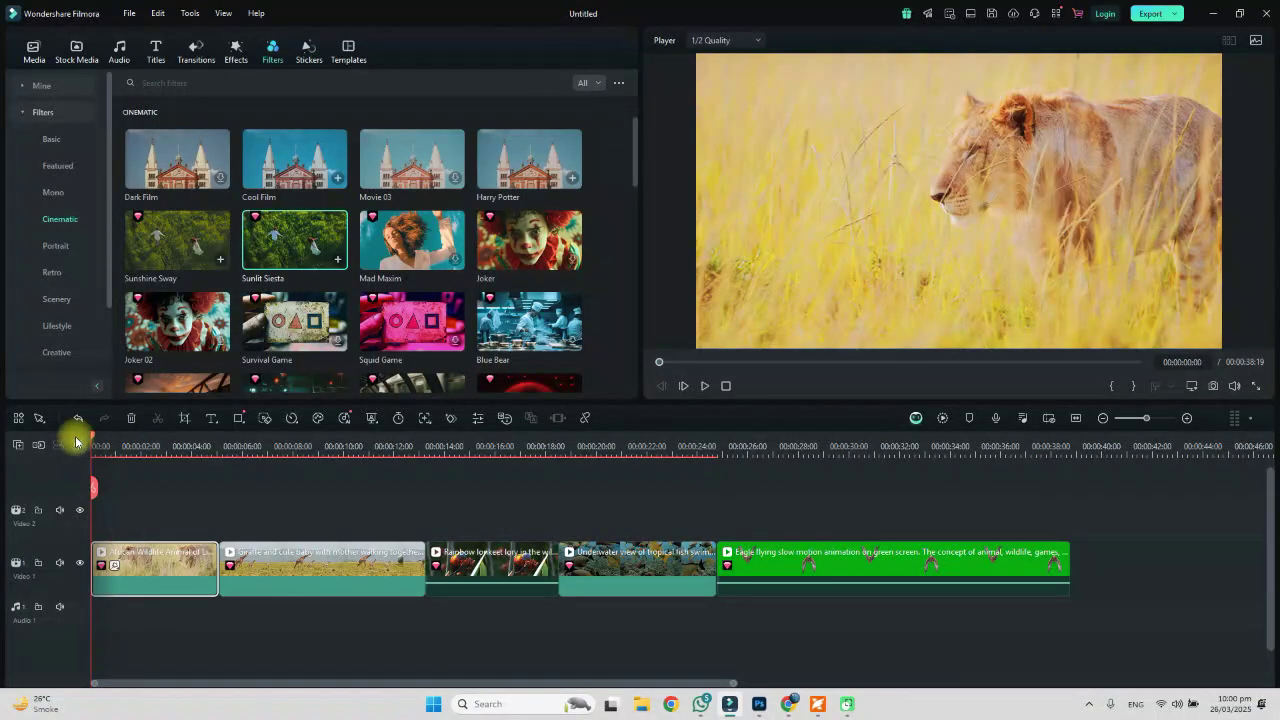
pyautogui.press('space')
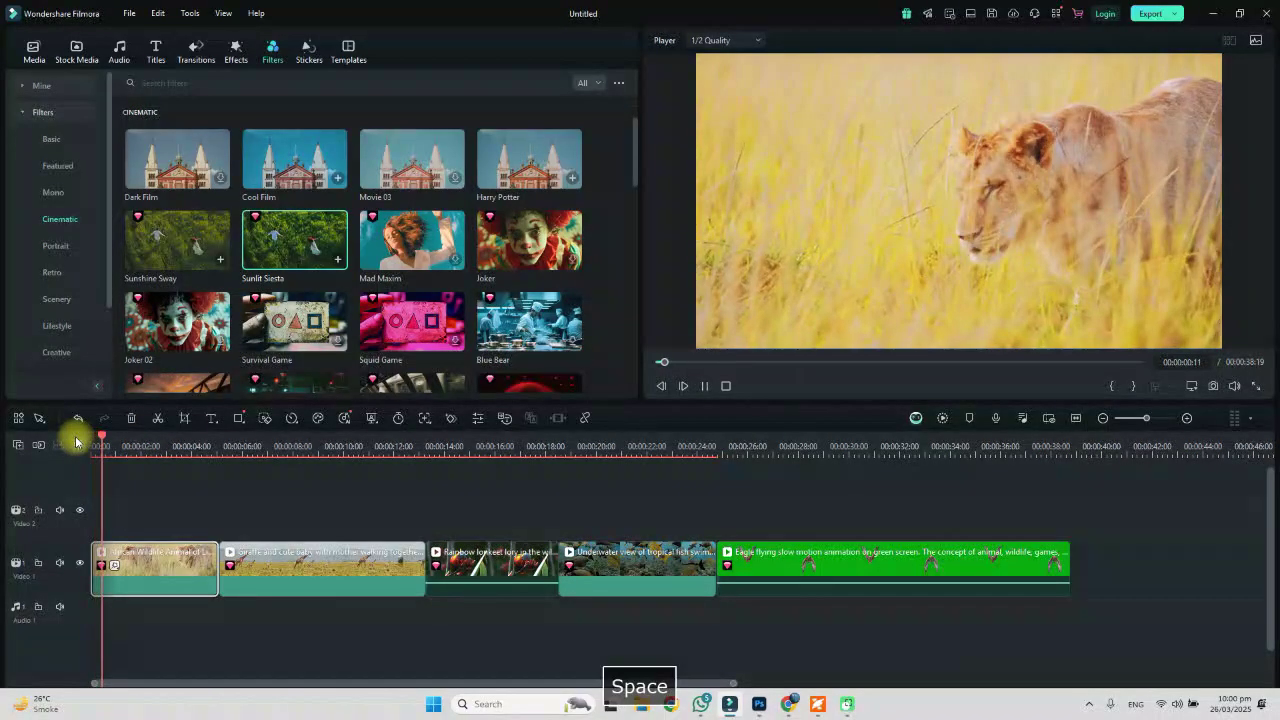
pyautogui.press('space')
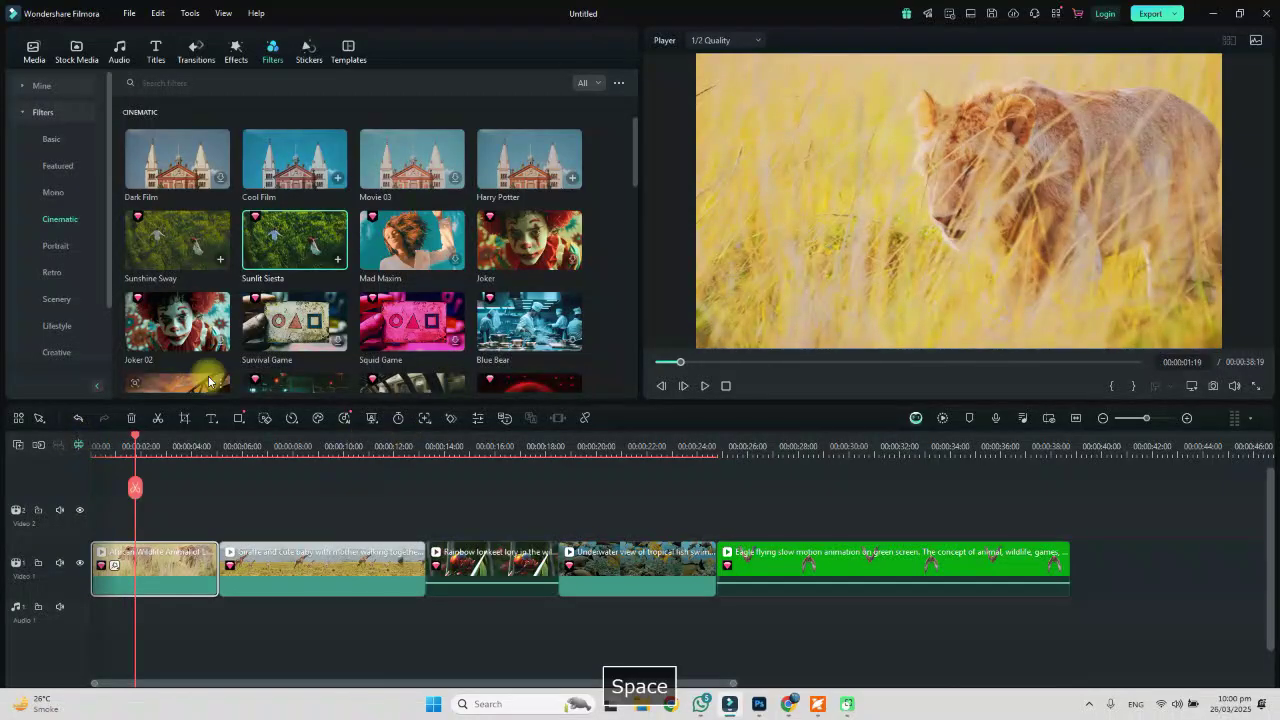
# Undo the Sunlit Siesta filter, apply Sunshine Sway to the lion clip, preview it, and undo it.
pyautogui.hotkey('ctrl', 'z')
pyautogui.click(160, 240)
pyautogui.moveTo(155, 421); pyautogui.dragTo(129, 572)
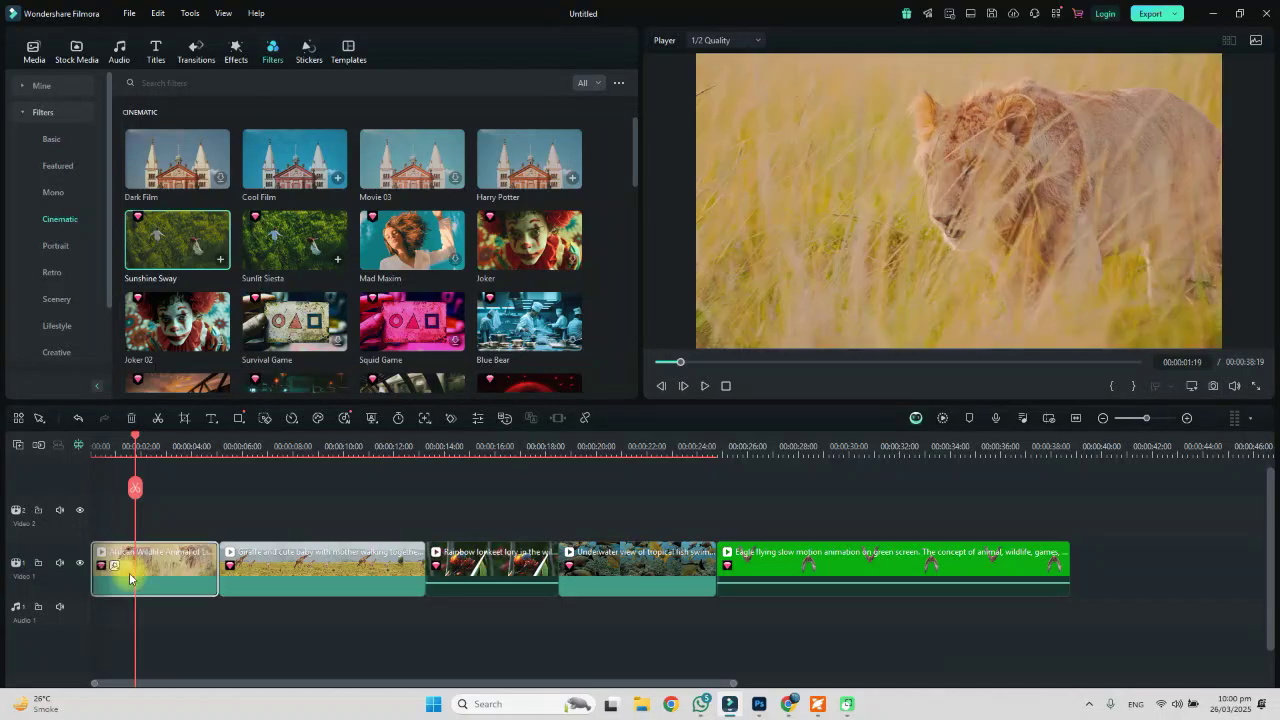
pyautogui.press('space')
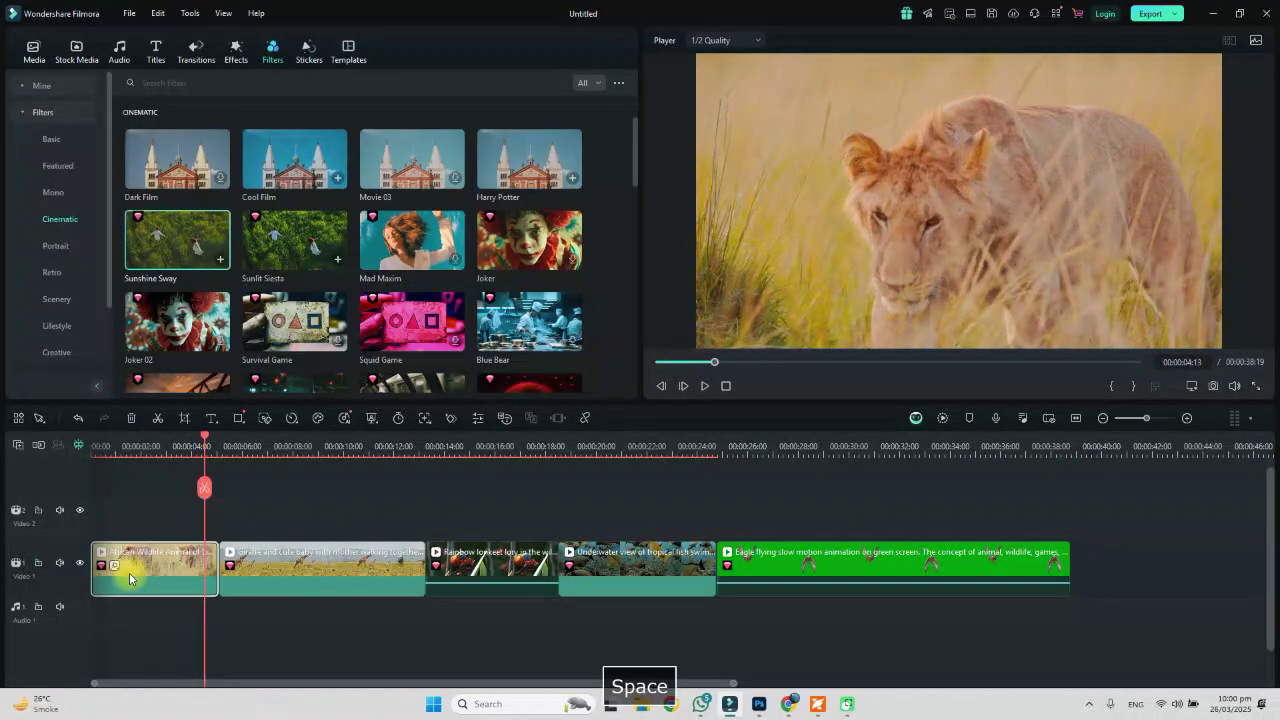
pyautogui.hotkey('ctrl', 'z')
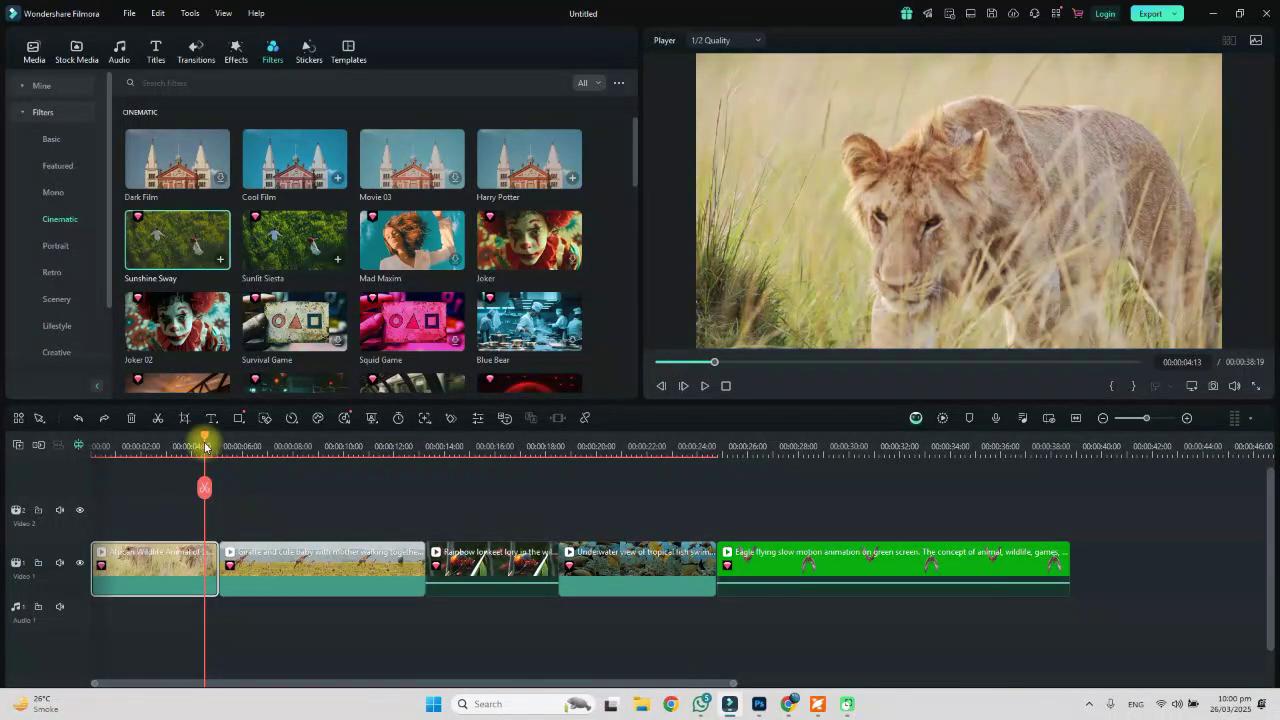
# Try the Harry Potter cinematic filter on the lion clip, preview it from the timeline start, and undo it.
pyautogui.moveTo(204, 445); pyautogui.dragTo(92, 445)
pyautogui.moveTo(529, 159); pyautogui.dragTo(112, 592)
pyautogui.press('space')
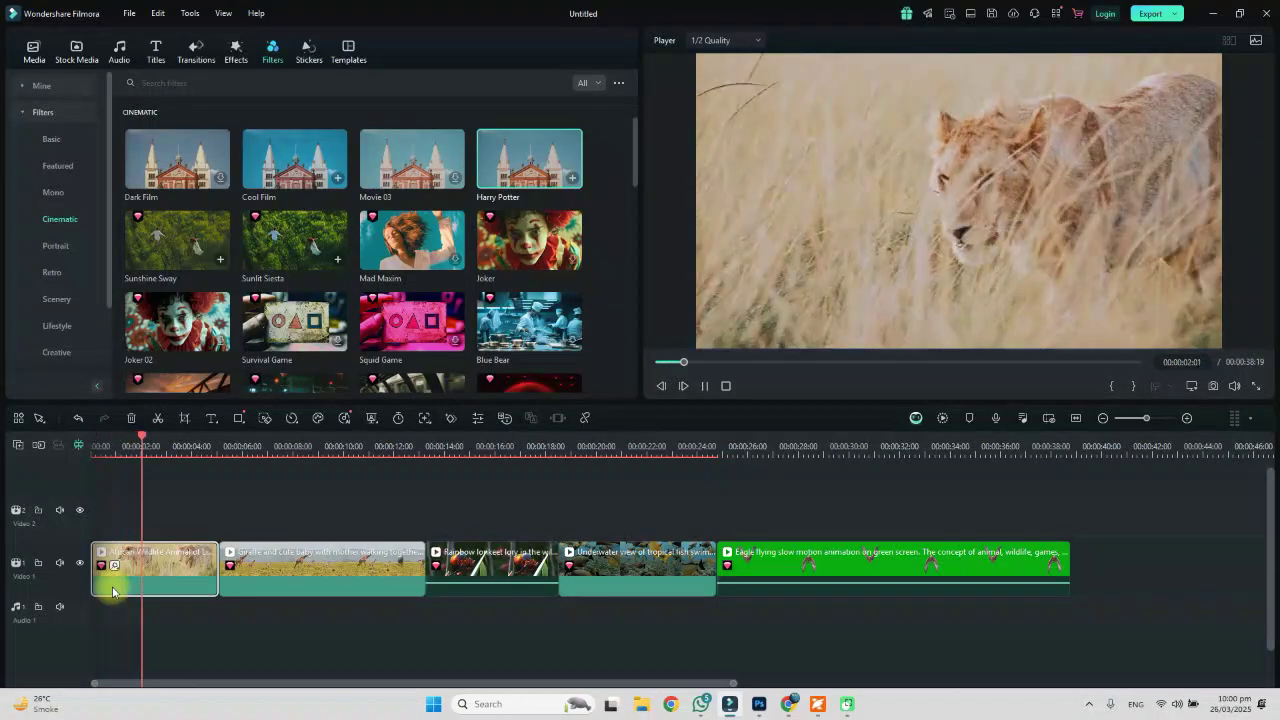
pyautogui.press('space')
pyautogui.hotkey('ctrl', 'z')
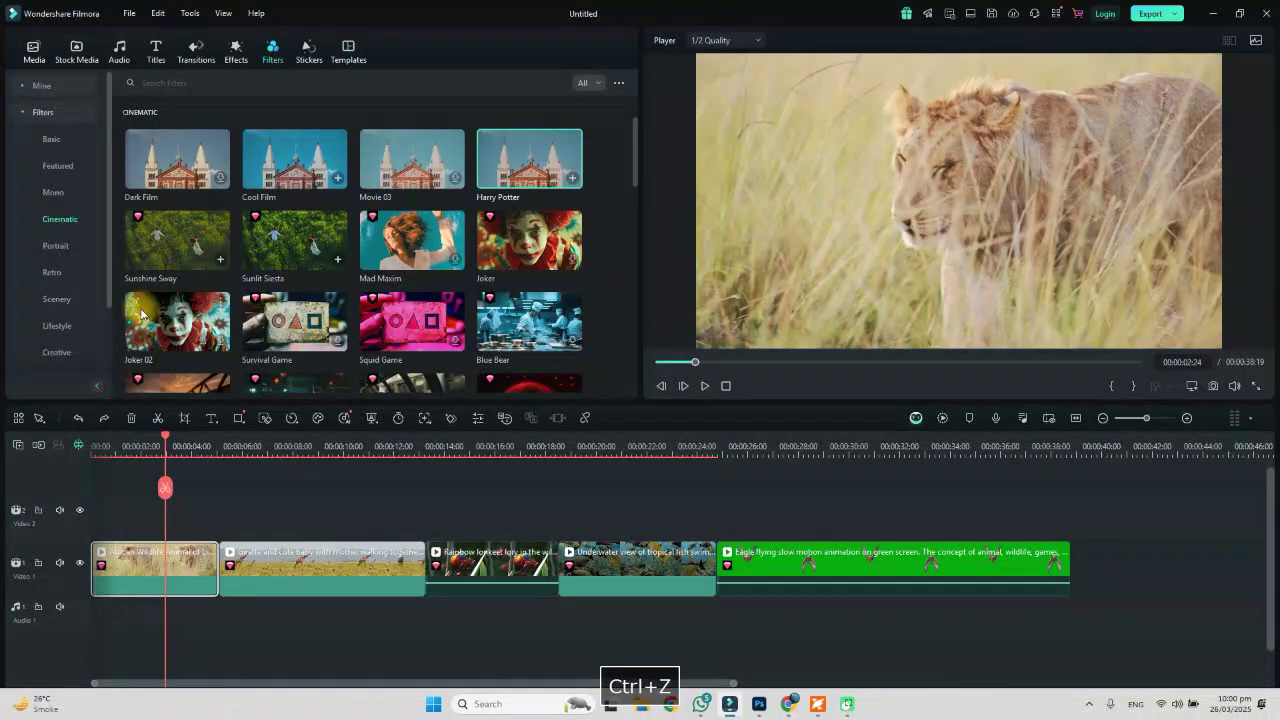
# Apply the Dark Film cinematic filter to the lion clip and preview the result.
pyautogui.moveTo(177, 185); pyautogui.dragTo(108, 580)
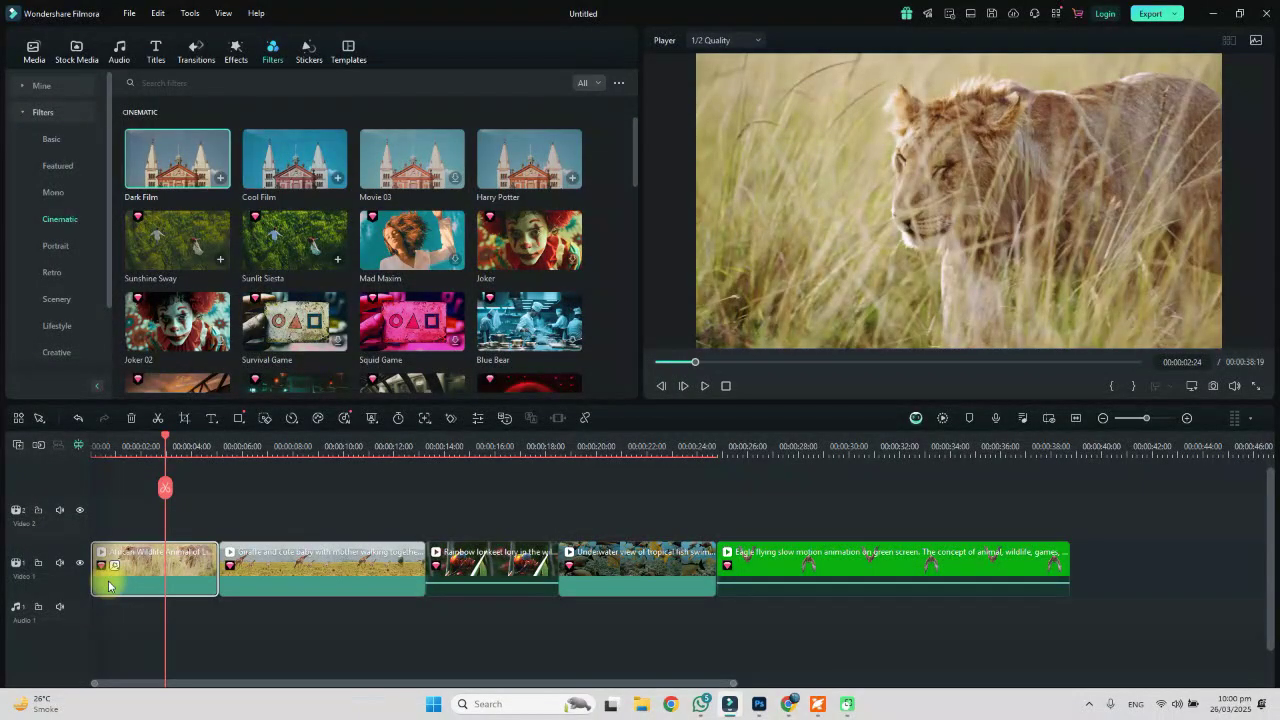
pyautogui.press('space')
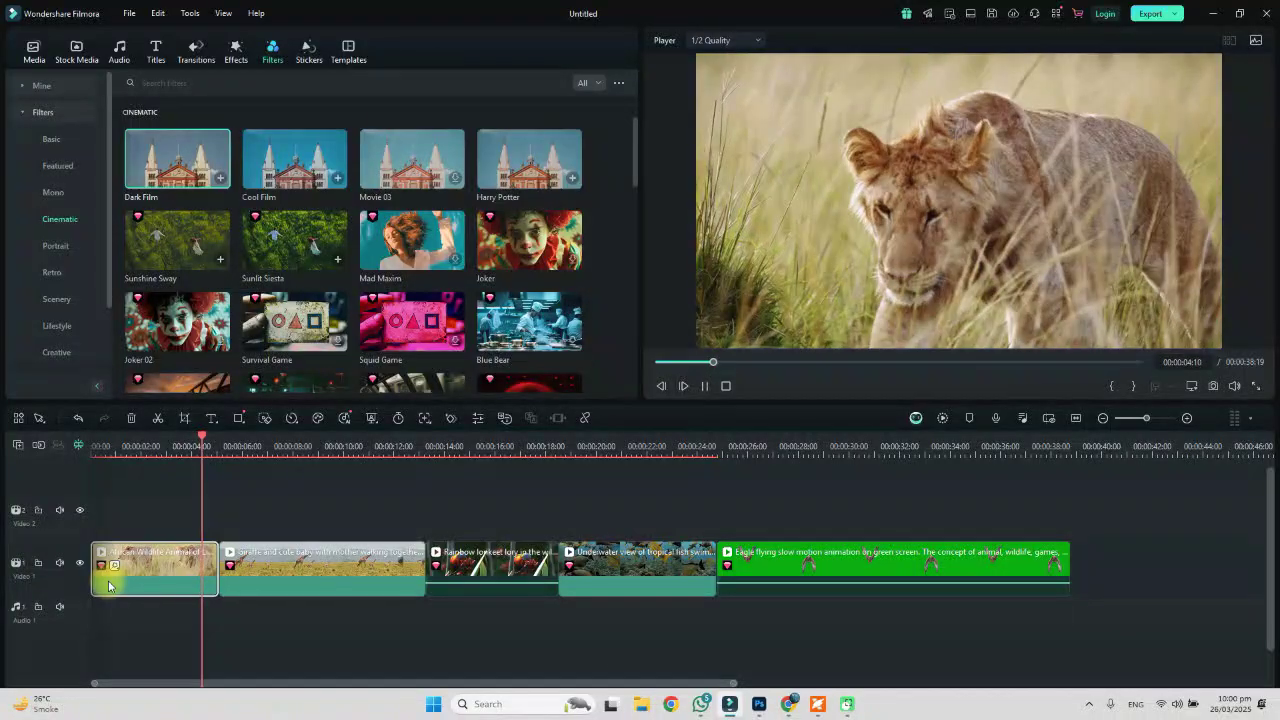
pyautogui.click(200, 437)
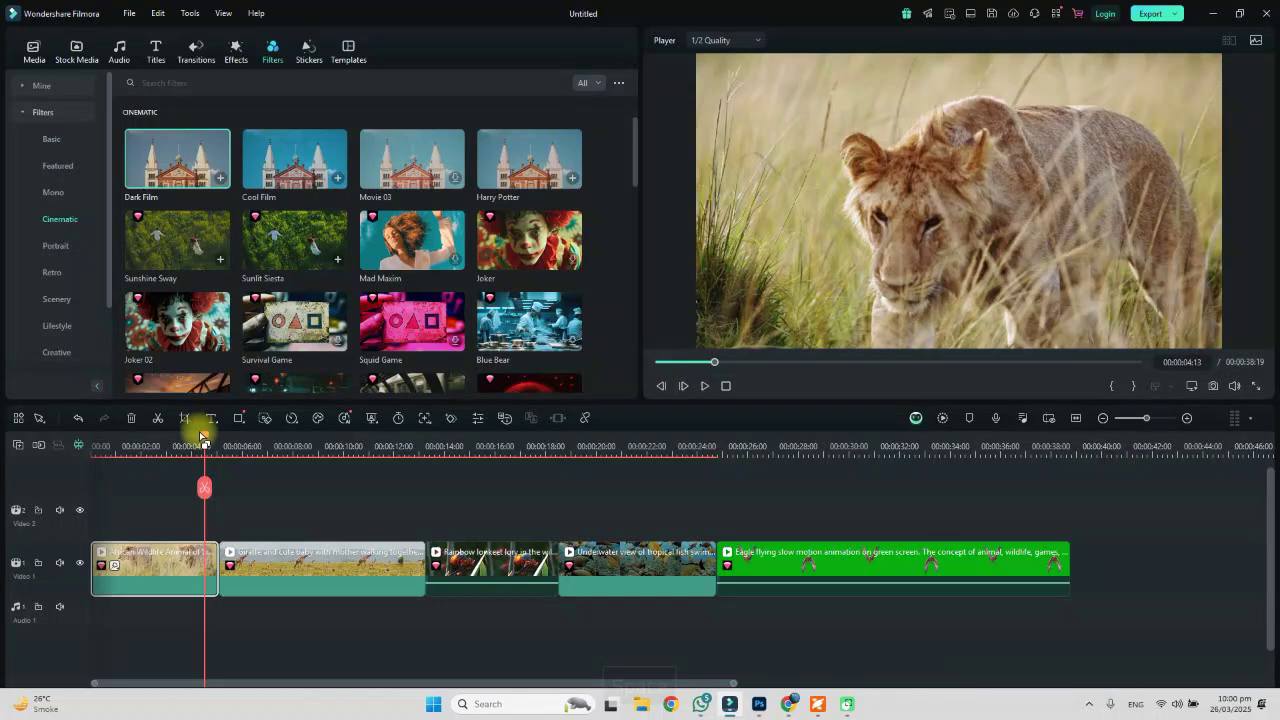
pyautogui.moveTo(200, 437); pyautogui.dragTo(129, 440)
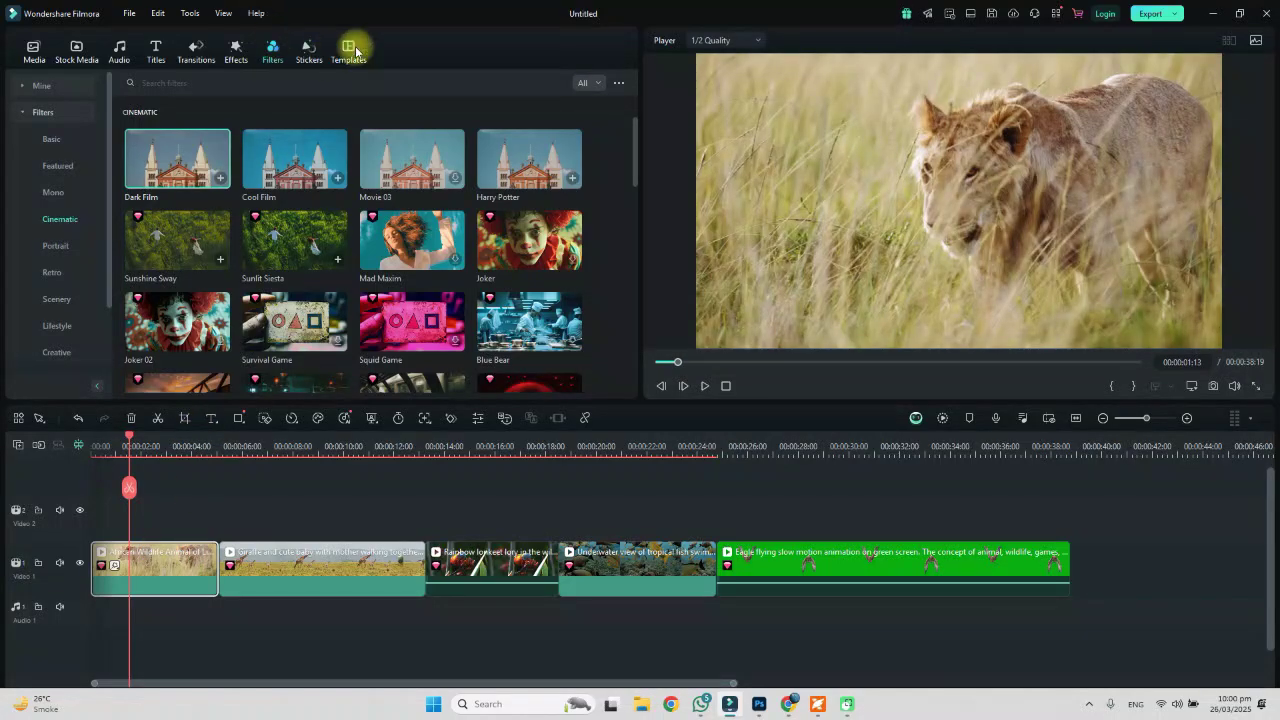
# Check the Dark Film filter settings of the lion clip, keeping the opacity at 100%.
pyautogui.click(167, 571)
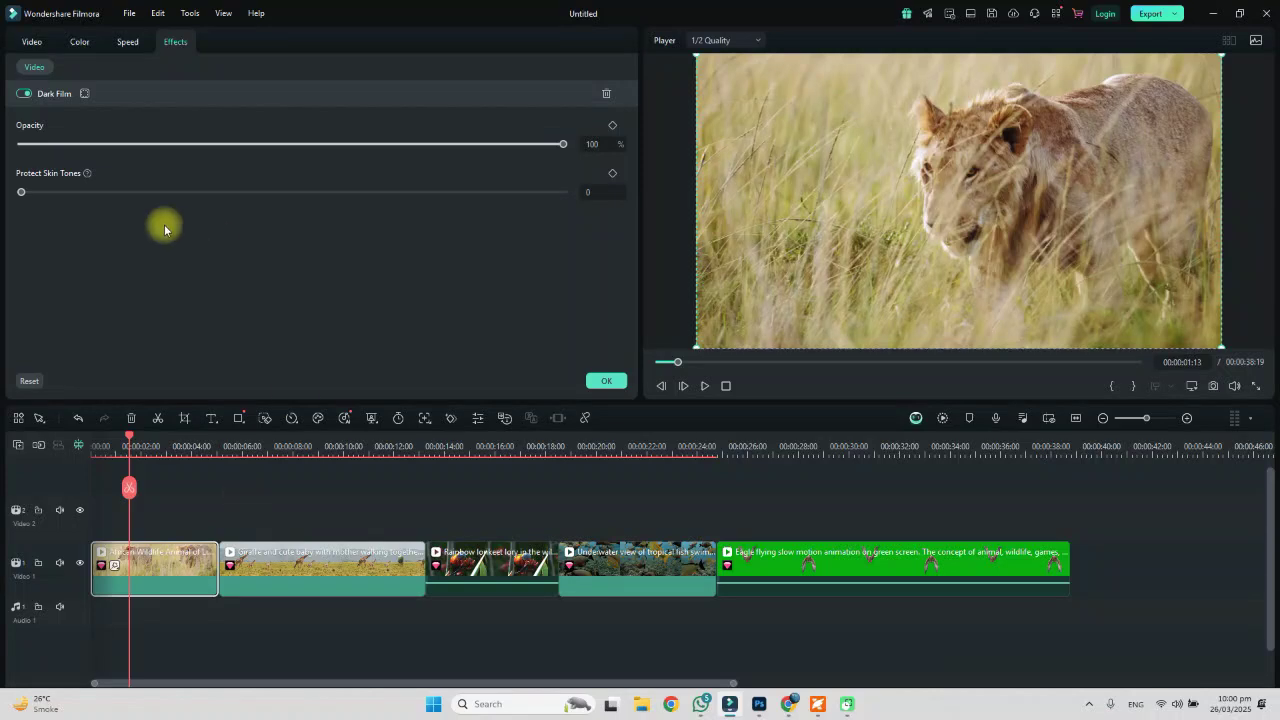
pyautogui.moveTo(563, 144); pyautogui.dragTo(660, 149)
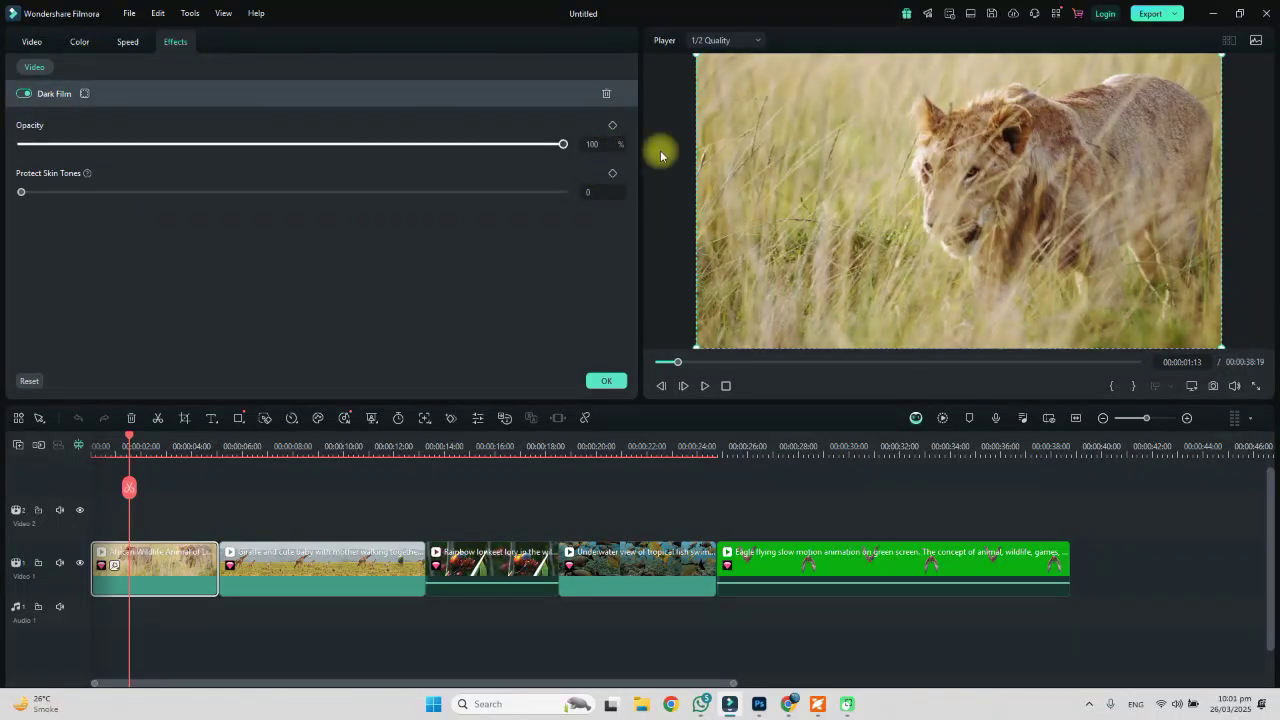
pyautogui.click(607, 382)
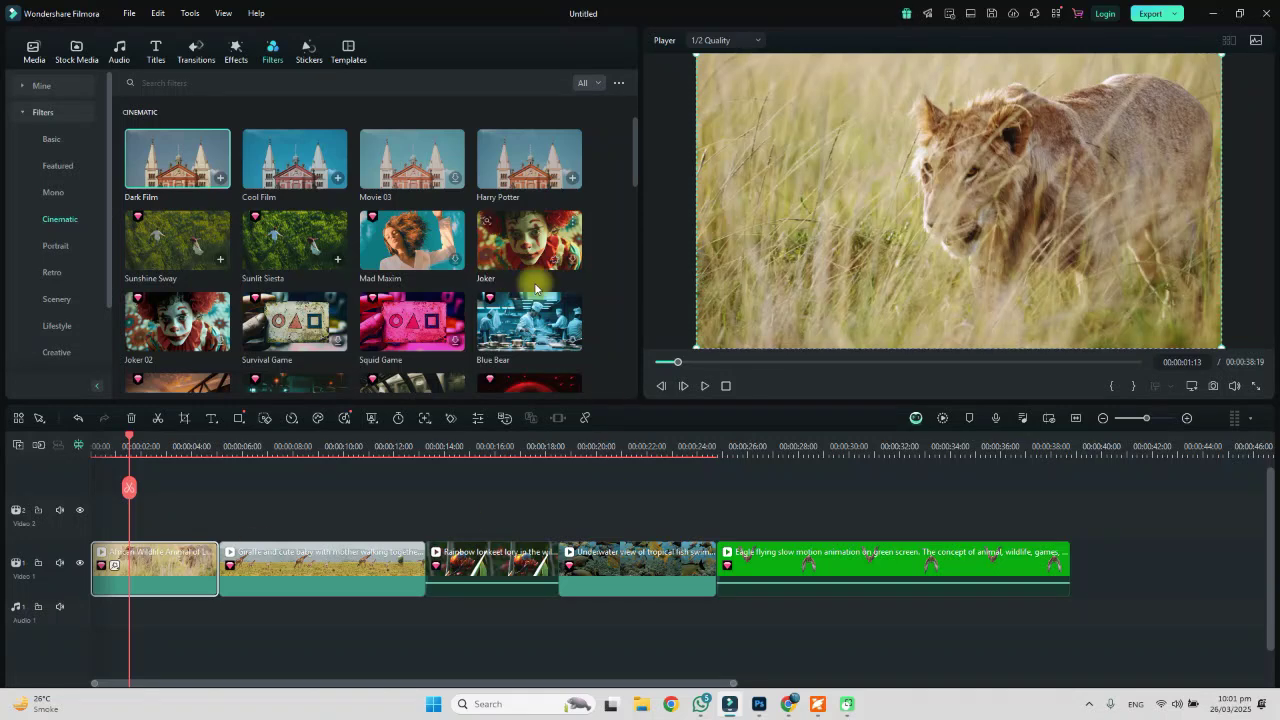
# Download the Blue Bear, Epic Cinematic and Chaotic Carnival cinematic filters.
pyautogui.click(559, 318)
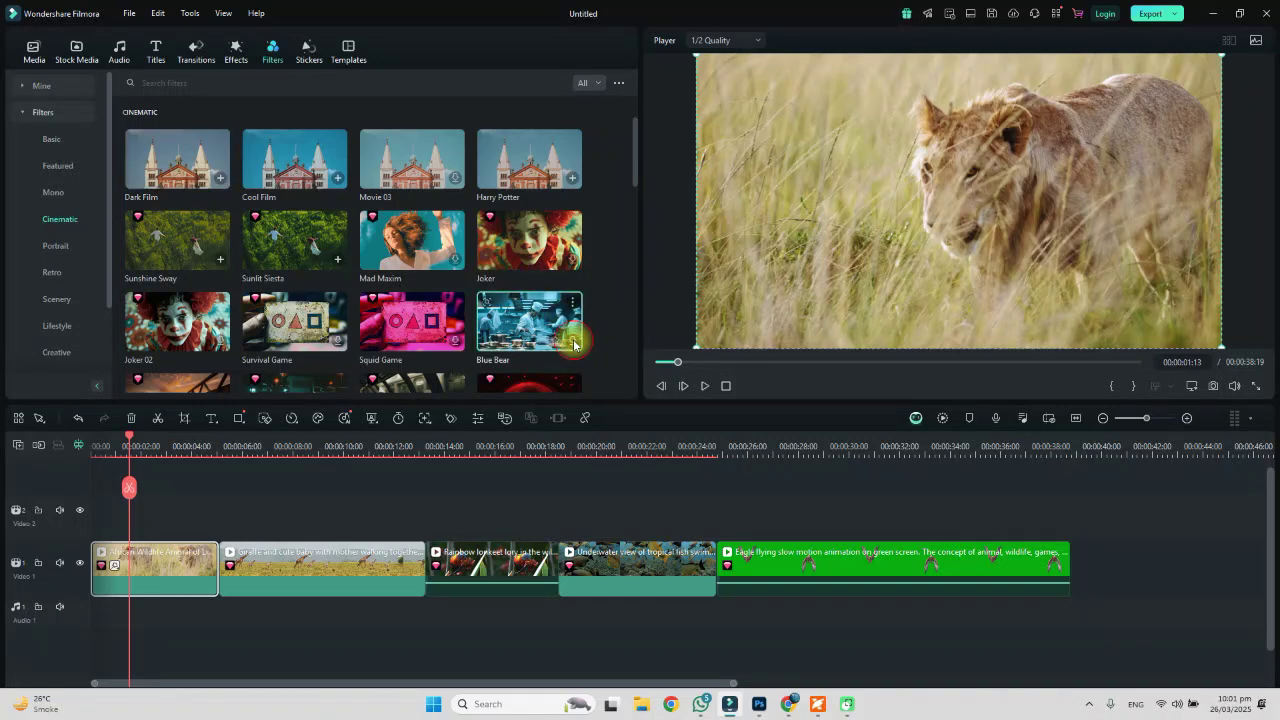
pyautogui.scroll(-3, 633, 140)
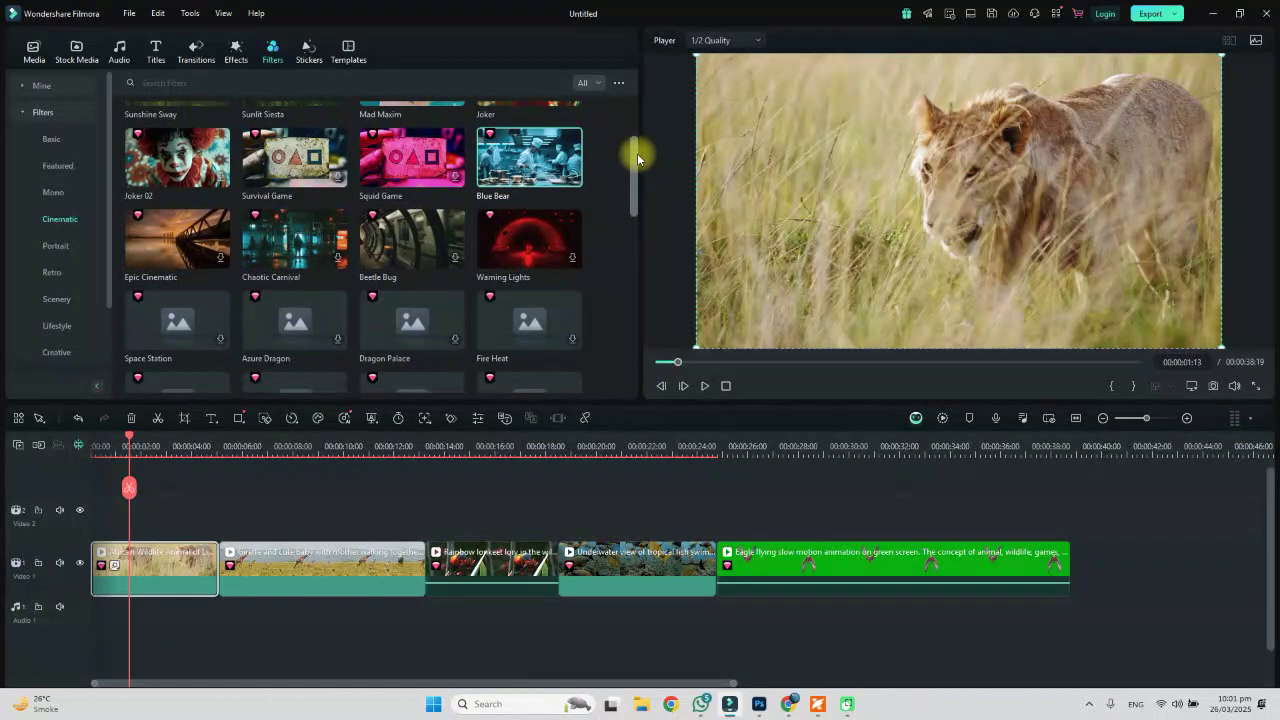
pyautogui.click(218, 262)
pyautogui.click(340, 264)
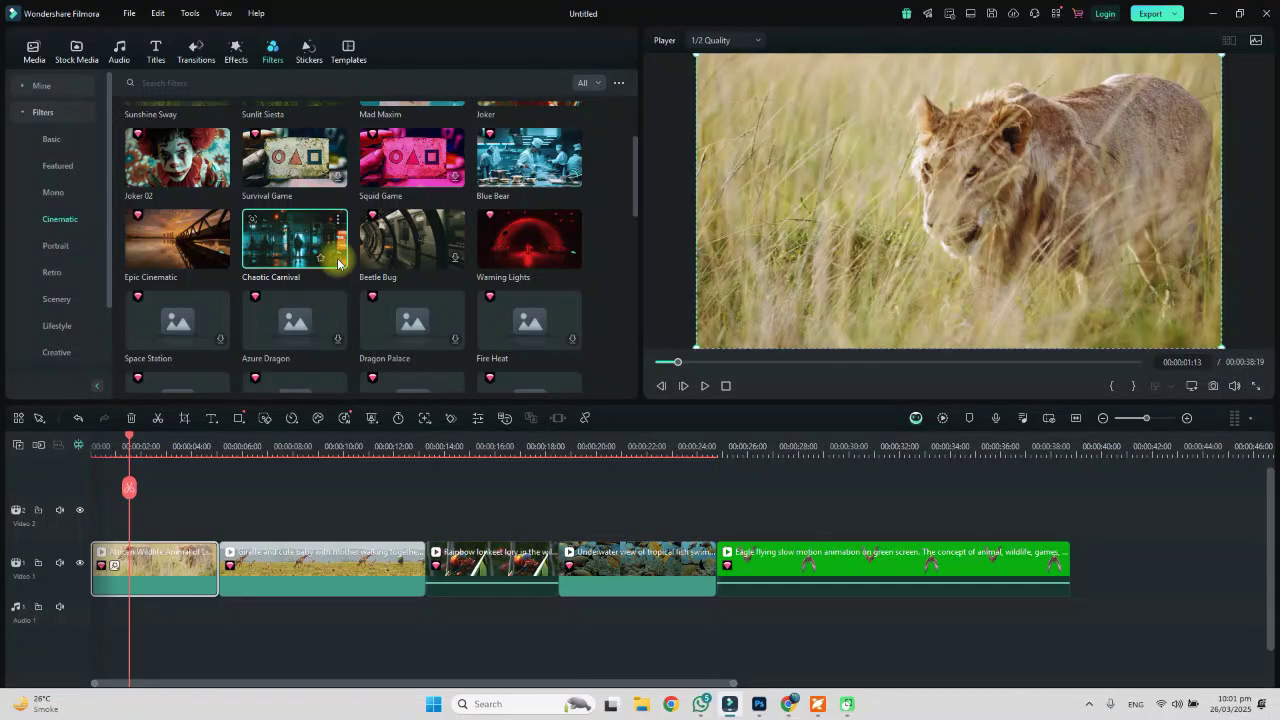
# Place the Blue Bear filter on the track above the lion clip and disable the clip's Dark Film filter.
pyautogui.moveTo(505, 172); pyautogui.dragTo(88, 532)
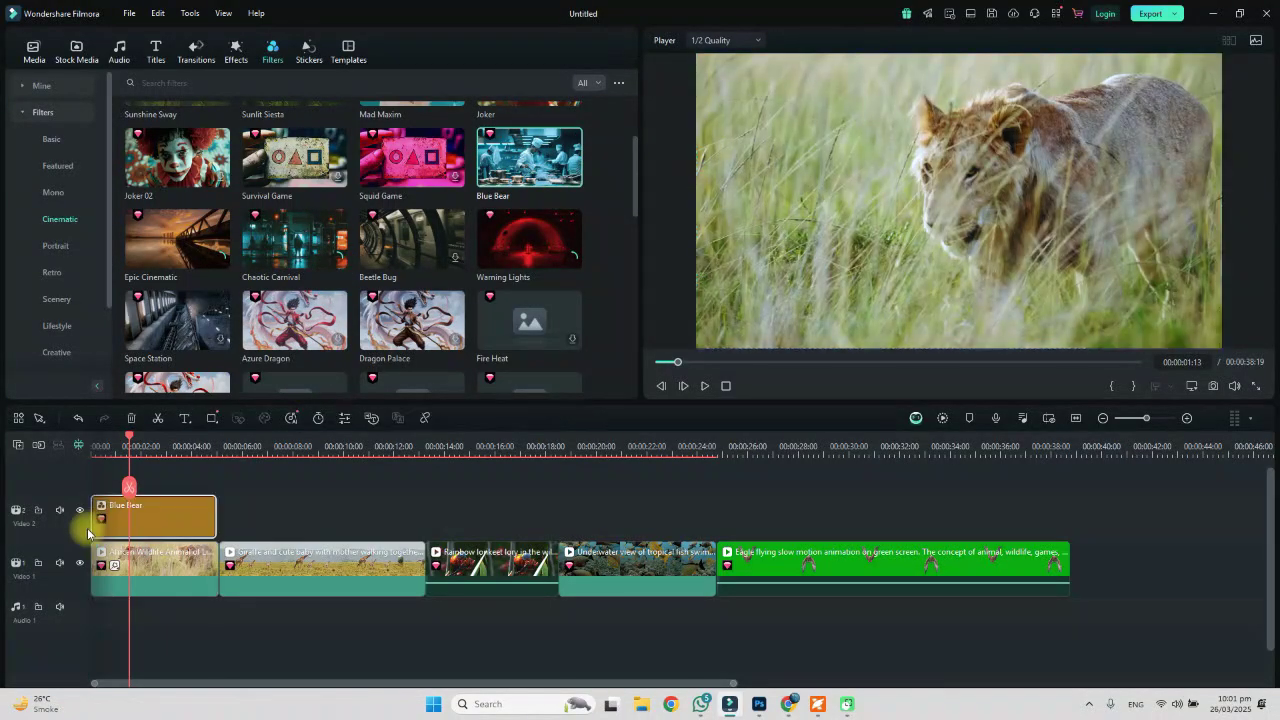
pyautogui.doubleClick(137, 562)
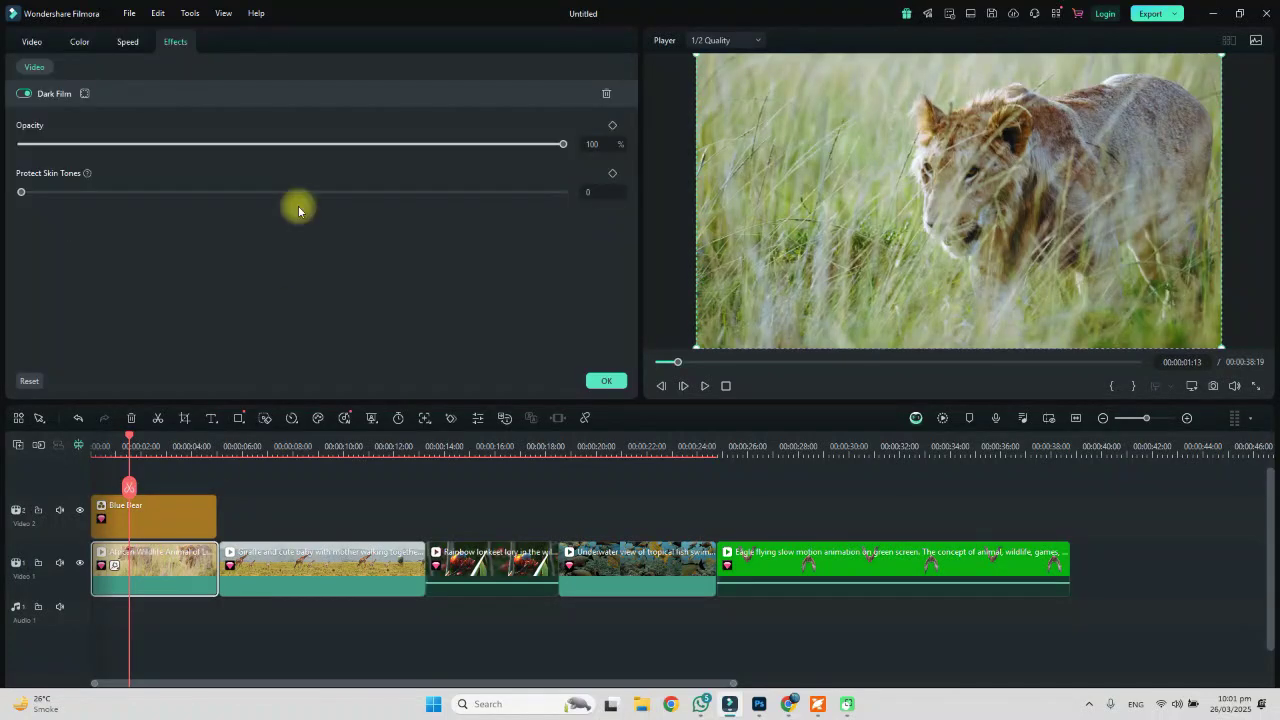
pyautogui.click(20, 93)
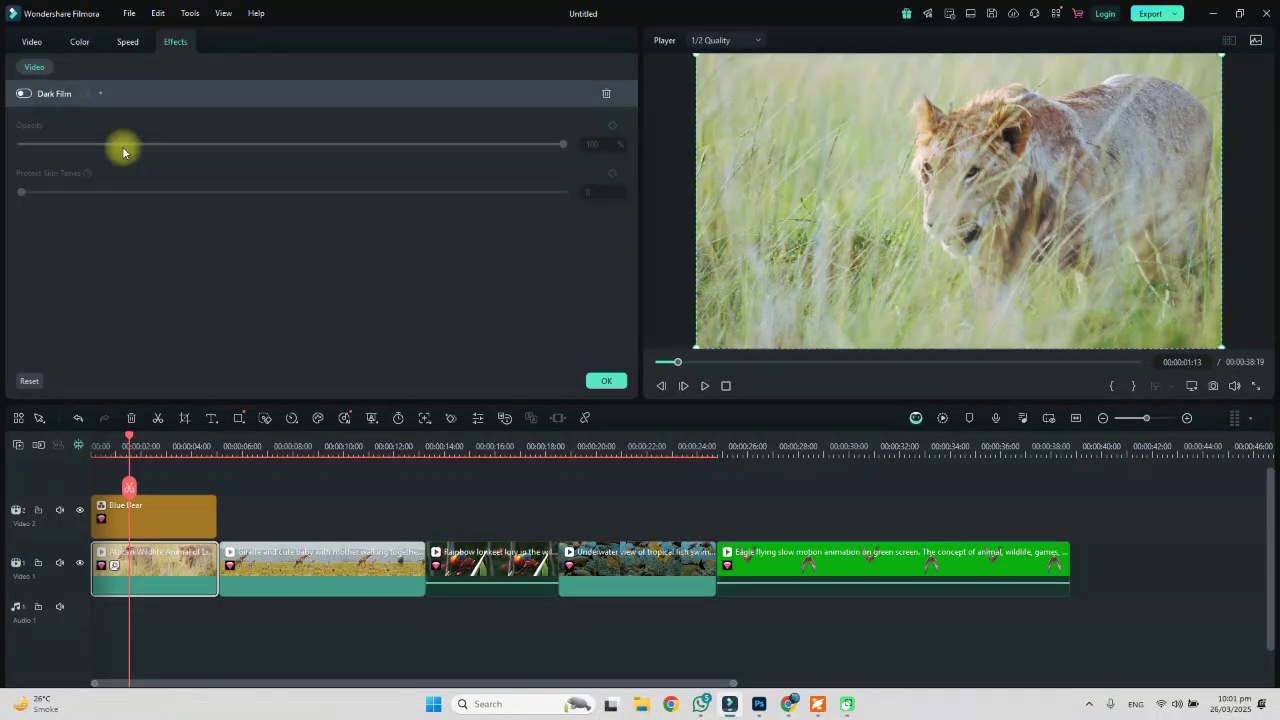
pyautogui.click(606, 381)
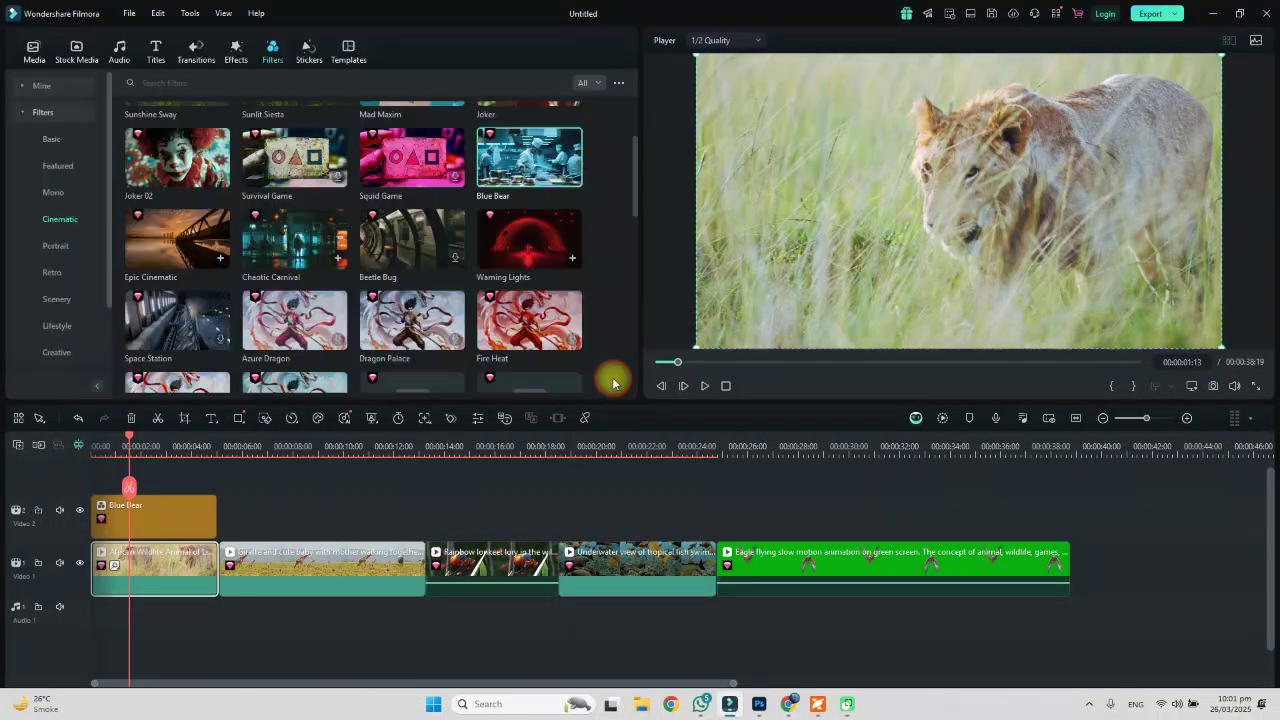
# Toggle the visibility of the Blue Bear filter's track to compare the lion clip with and without it.
pyautogui.click(80, 511)
pyautogui.click(80, 513)
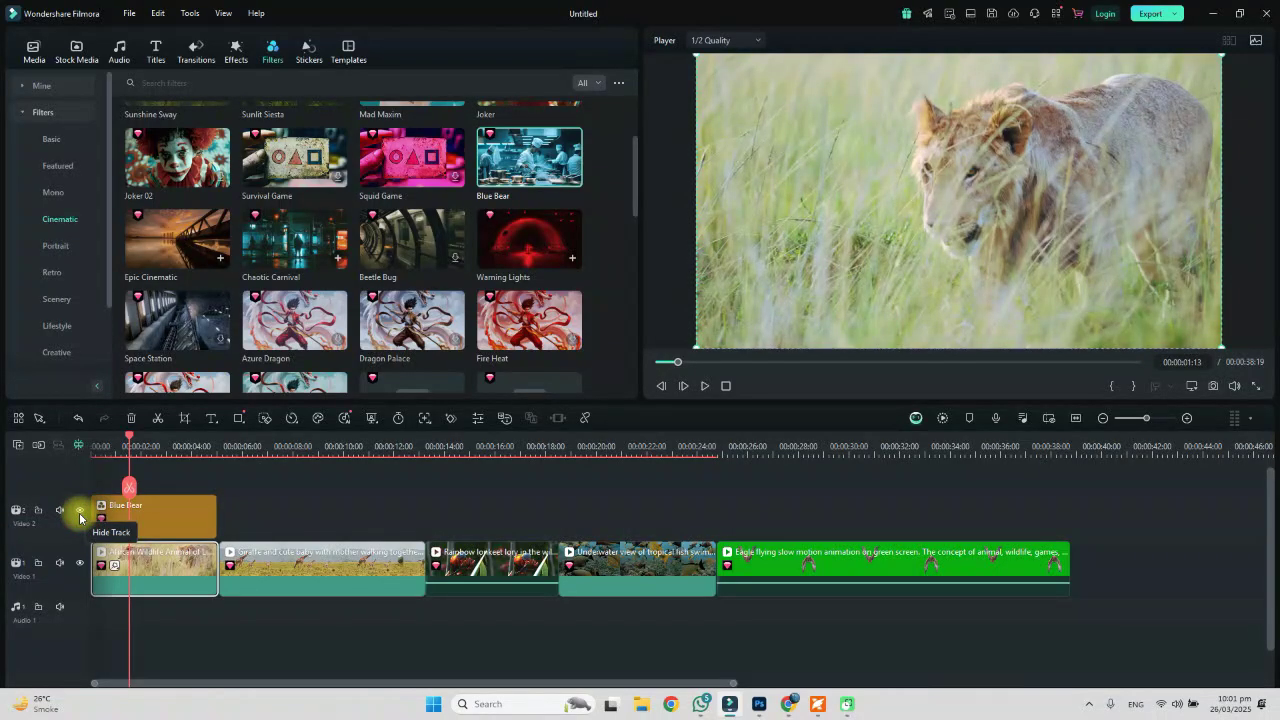
pyautogui.click(80, 517)
pyautogui.click(80, 517)
# Try the Warning Lights filter on a new track above Blue Bear, preview it, and undo it.
pyautogui.moveTo(527, 236); pyautogui.dragTo(88, 477)
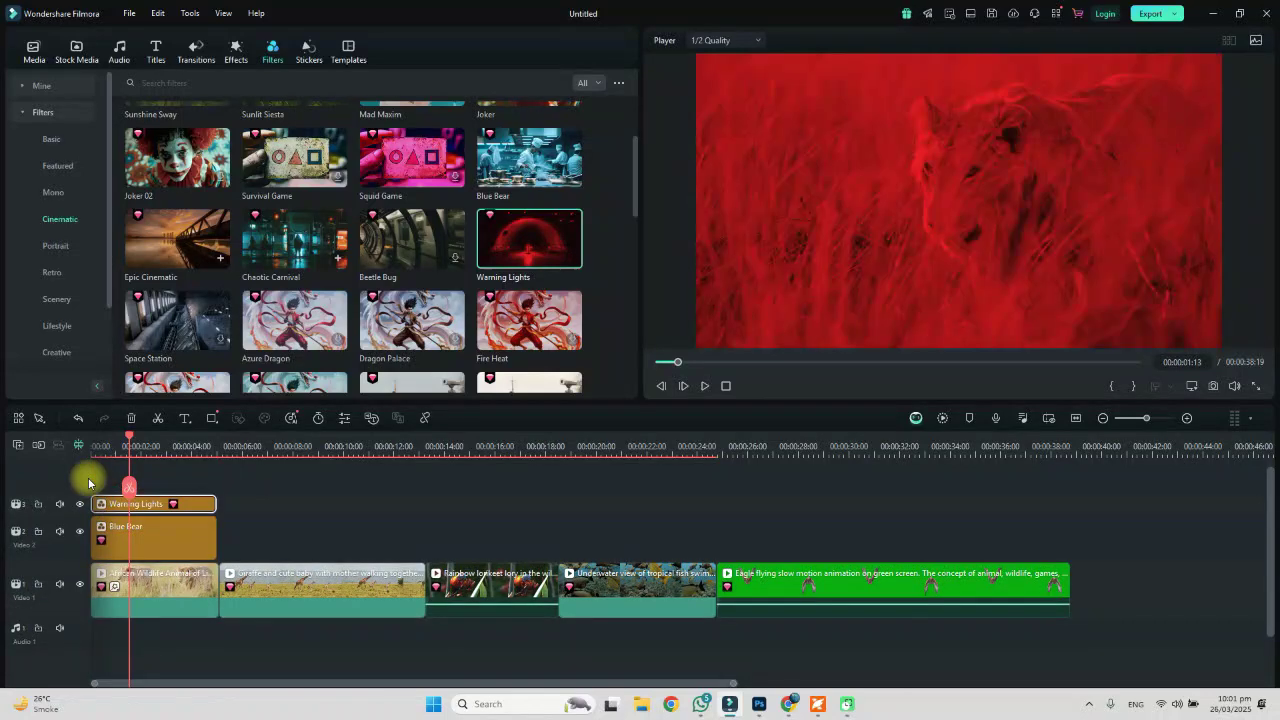
pyautogui.click(113, 446)
pyautogui.press('space')
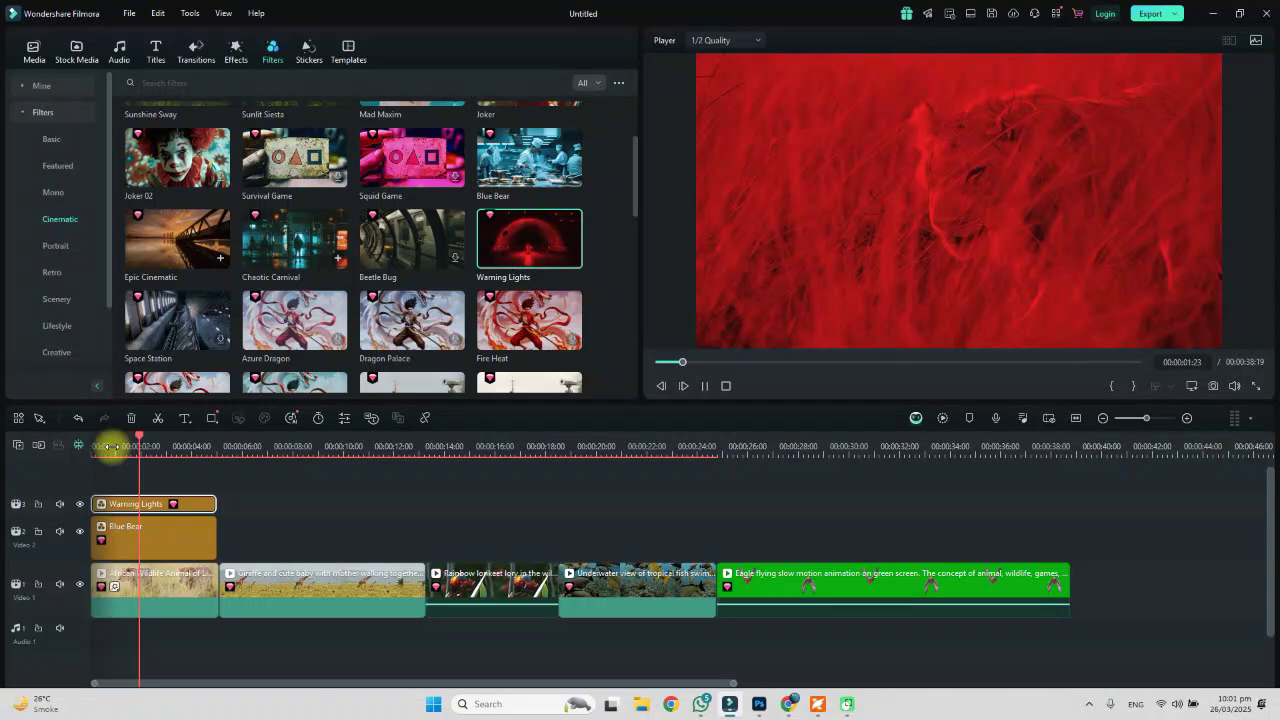
pyautogui.press('space')
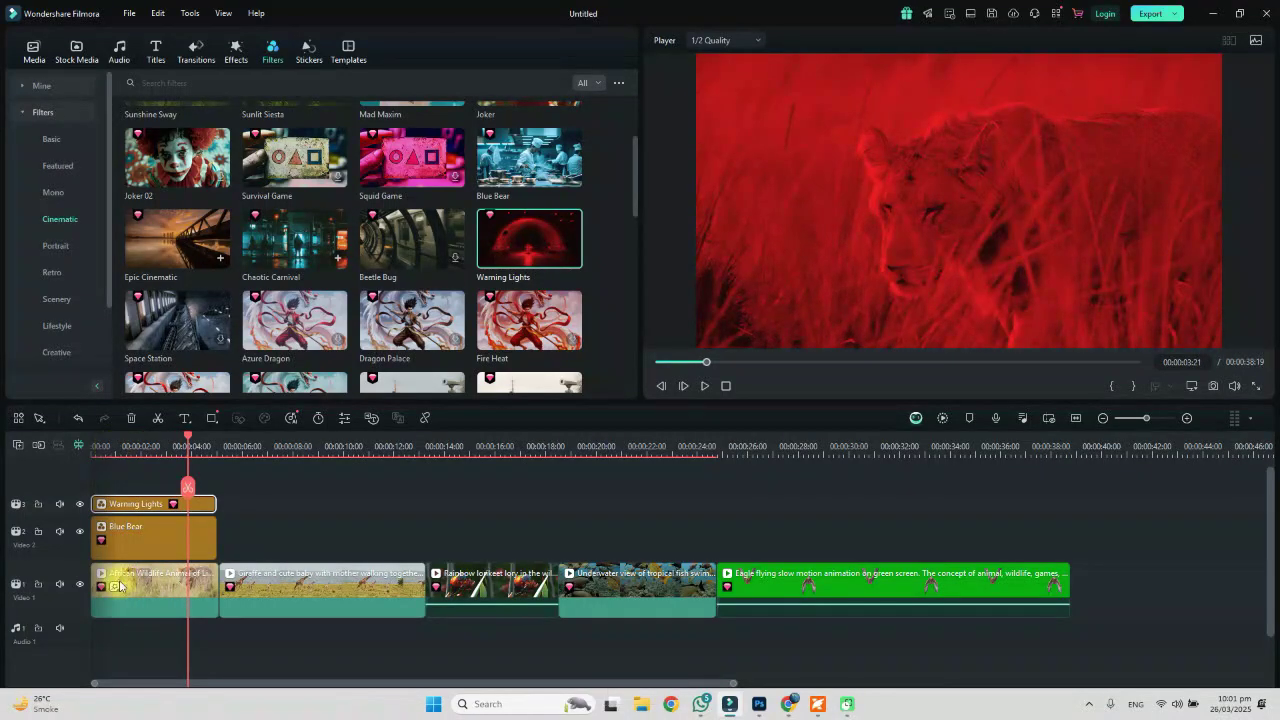
pyautogui.hotkey('ctrl', 'z')
# Add the Epic Cinematic filter on a new track above Blue Bear and play part of the lion clip.
pyautogui.moveTo(157, 288); pyautogui.dragTo(92, 480)
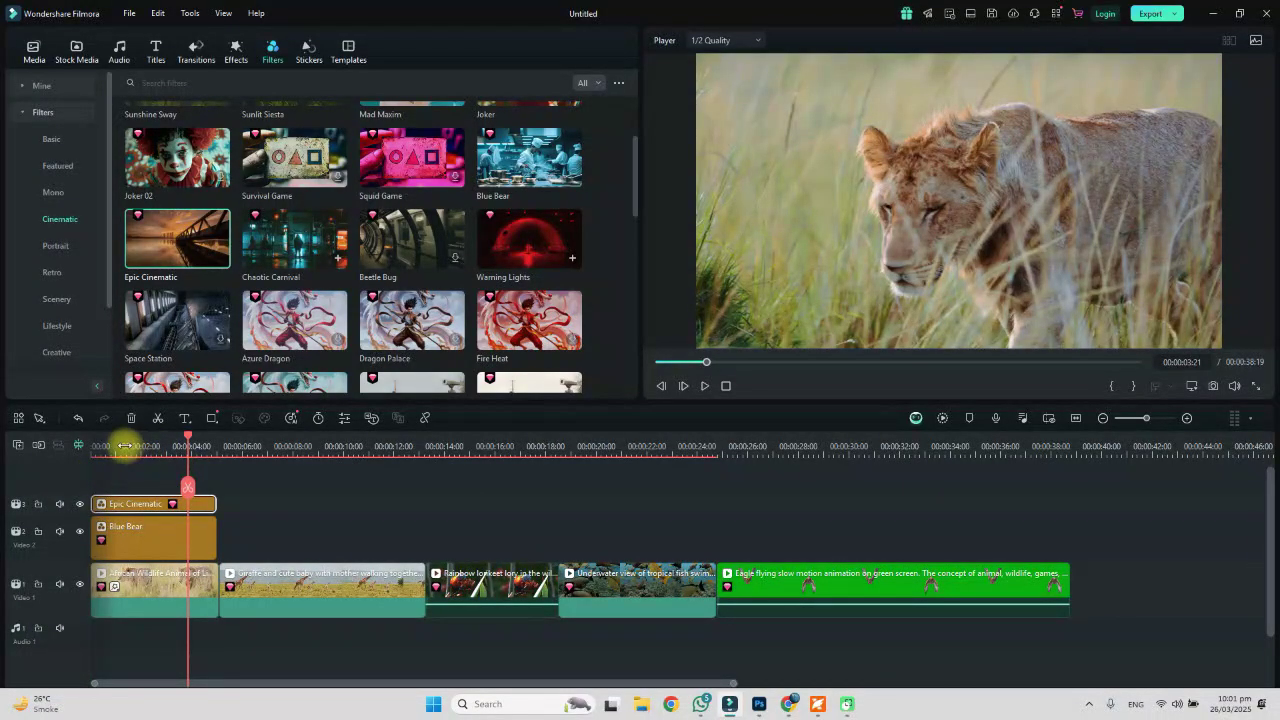
pyautogui.click(117, 445)
pyautogui.press('space')
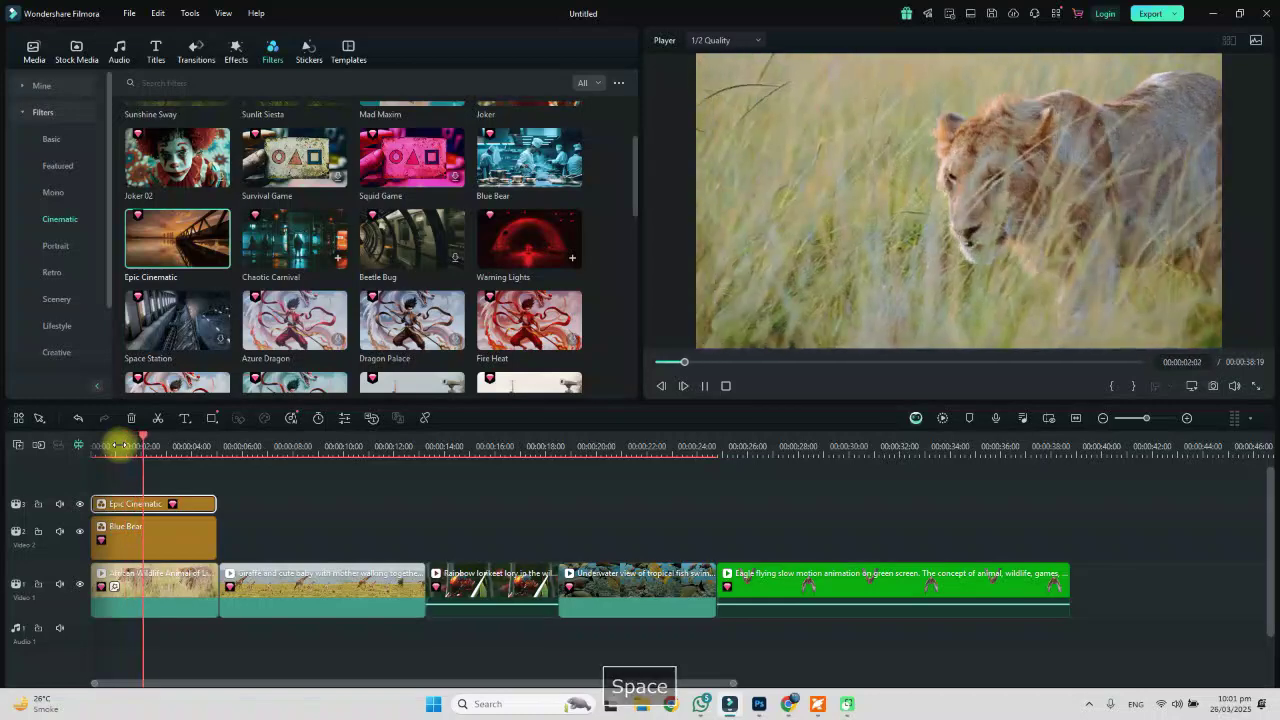
pyautogui.press('space')
# Try the Chaotic Carnival filter above Epic Cinematic, preview it, then undo both filters and the last track visibility change.
pyautogui.moveTo(294, 238); pyautogui.dragTo(243, 481)
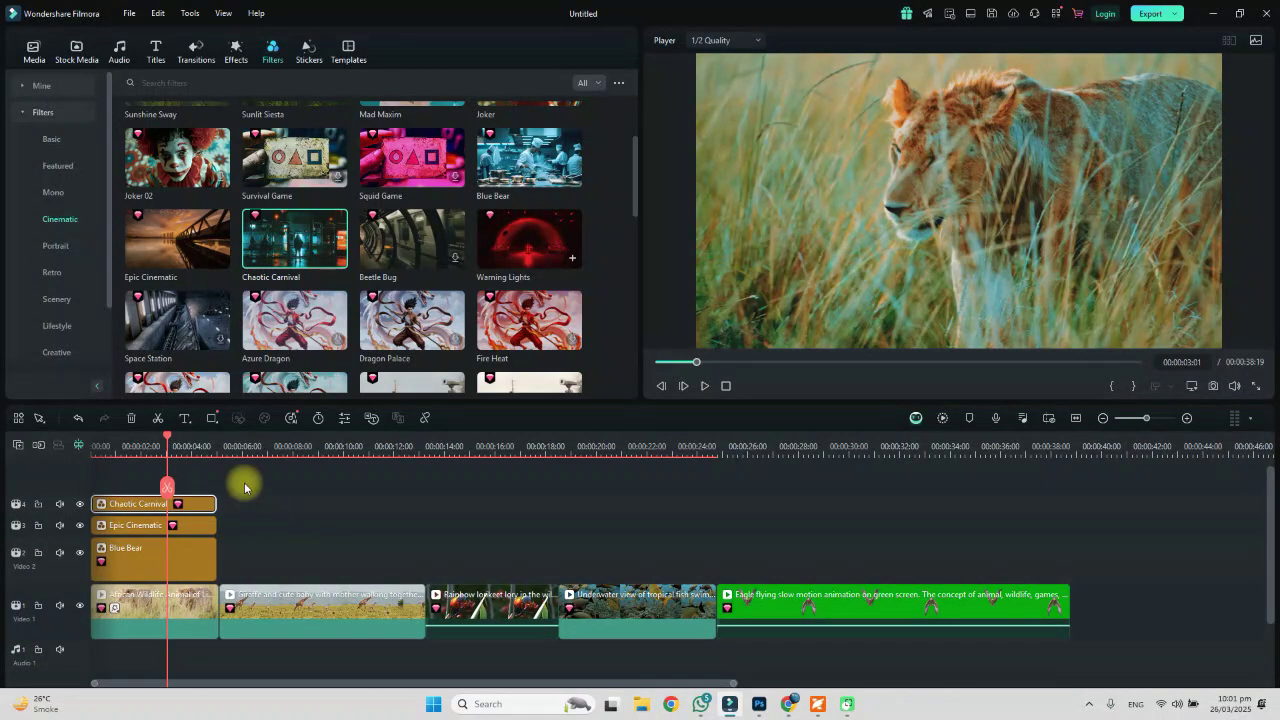
pyautogui.press('space')
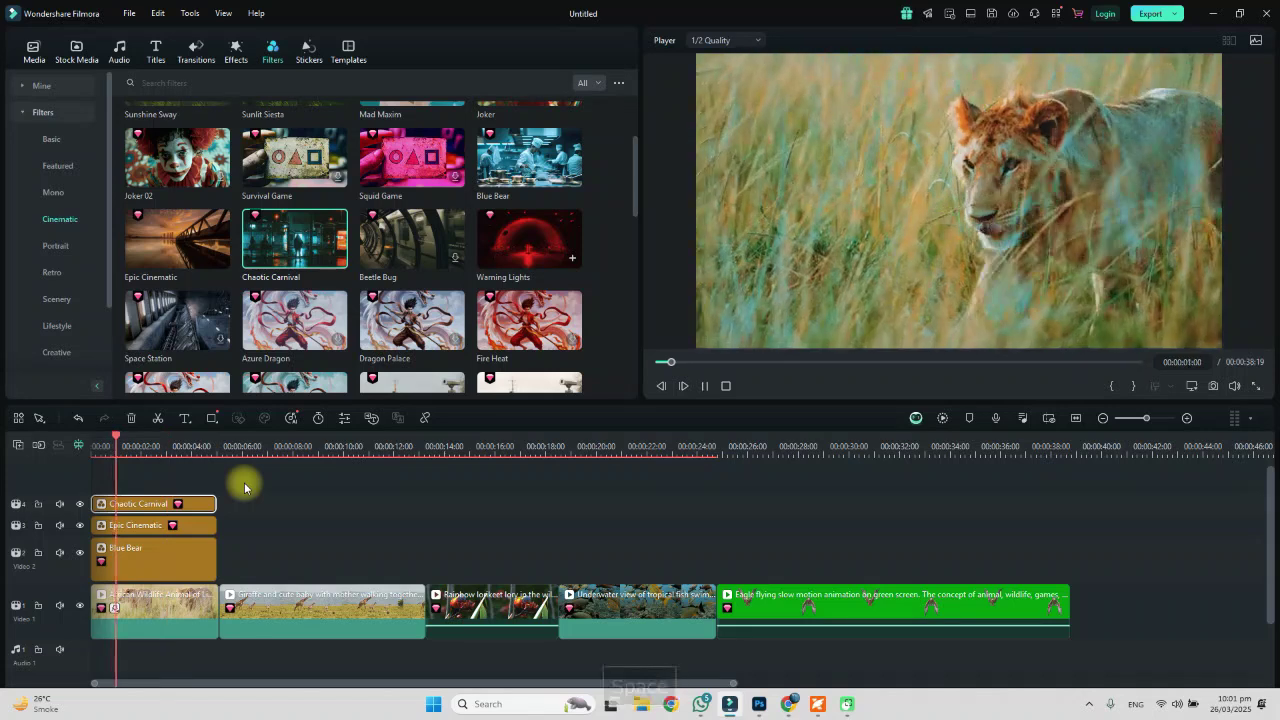
pyautogui.hotkey('ctrl', 'z')
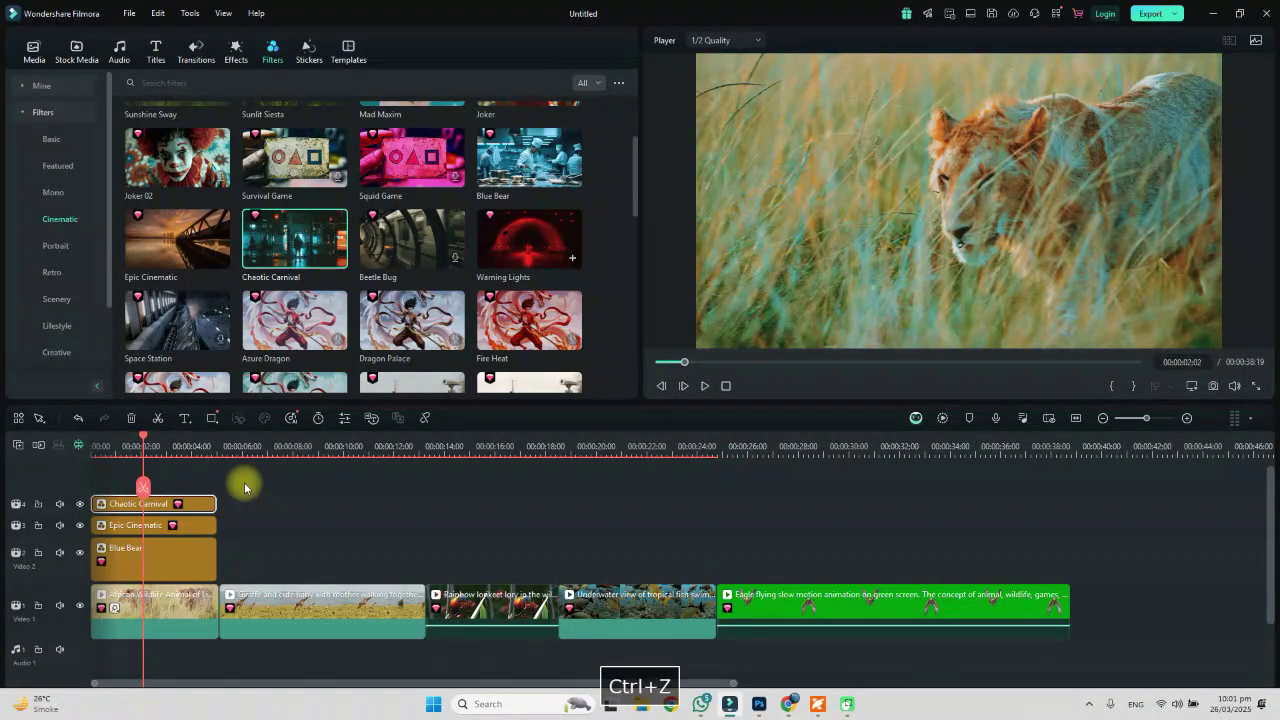
pyautogui.hotkey('ctrl', 'z')
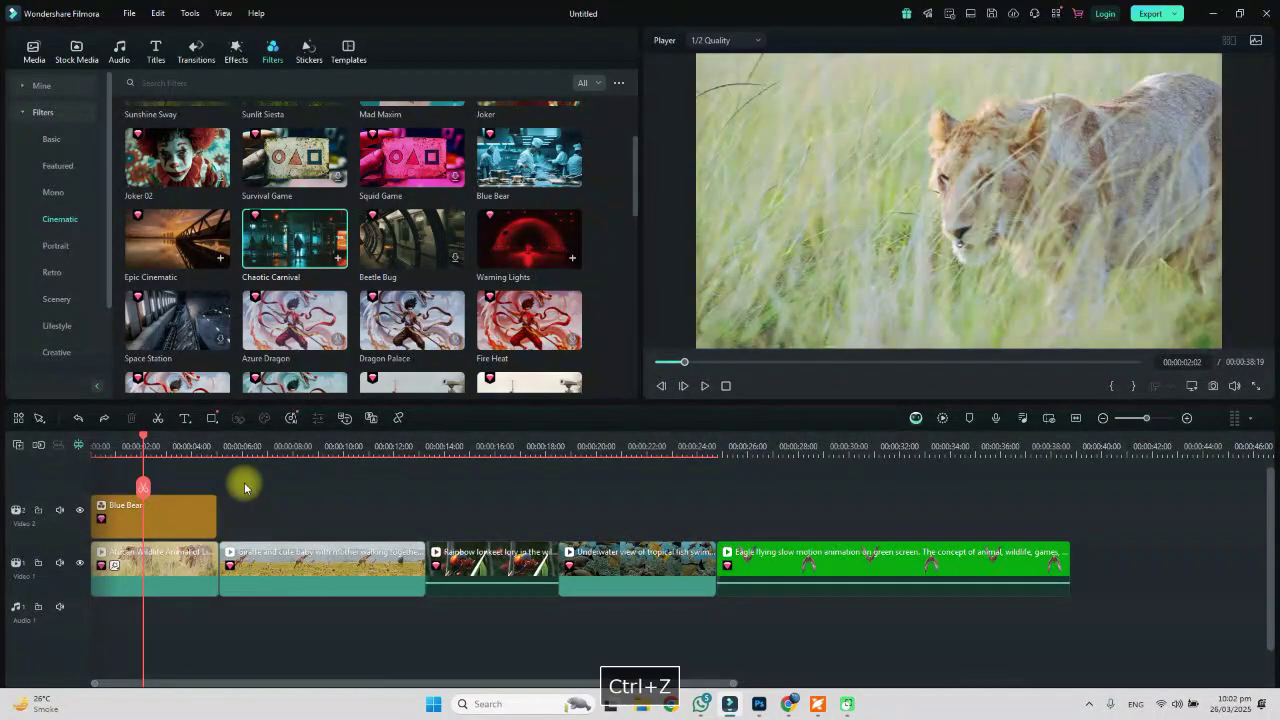
pyautogui.hotkey('ctrl', 'z')
# Add the Warning Lights filter above the lion clip, set its opacity to 40%, preview it, and undo the opacity change.
pyautogui.moveTo(545, 250); pyautogui.dragTo(185, 521)
pyautogui.doubleClick(185, 521)
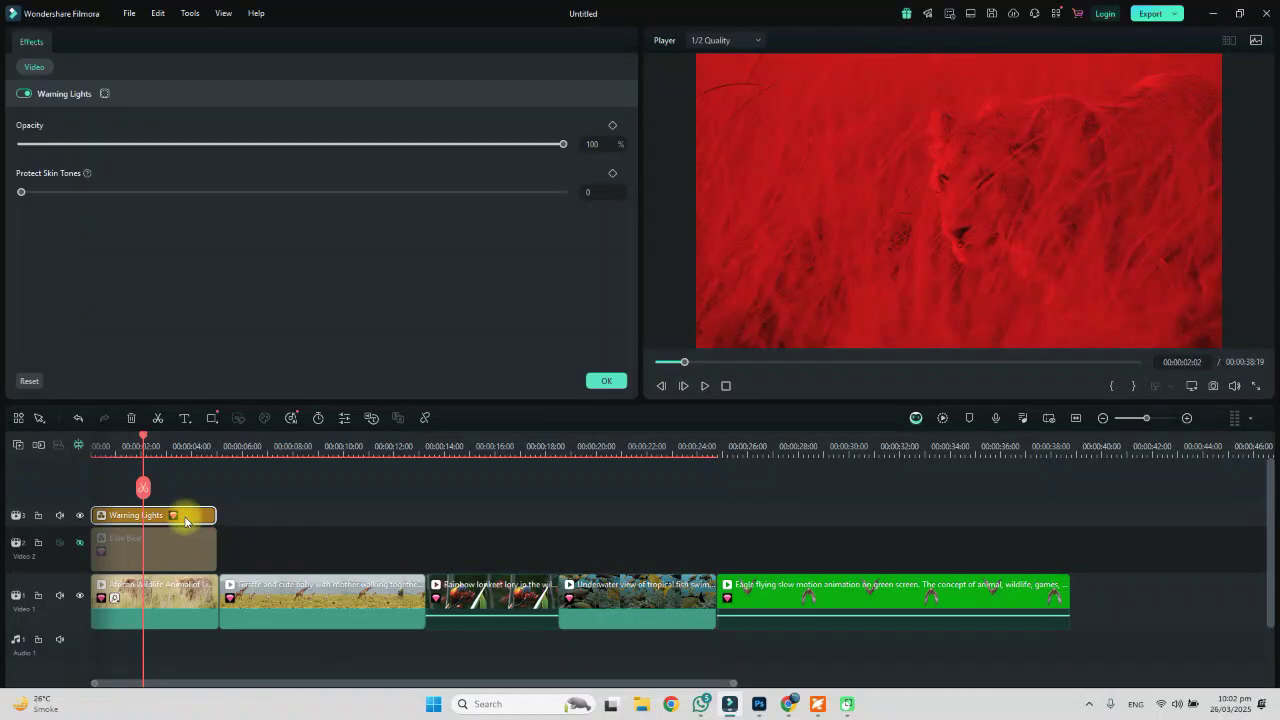
pyautogui.click(465, 144)
pyautogui.moveTo(399, 148); pyautogui.dragTo(237, 144)
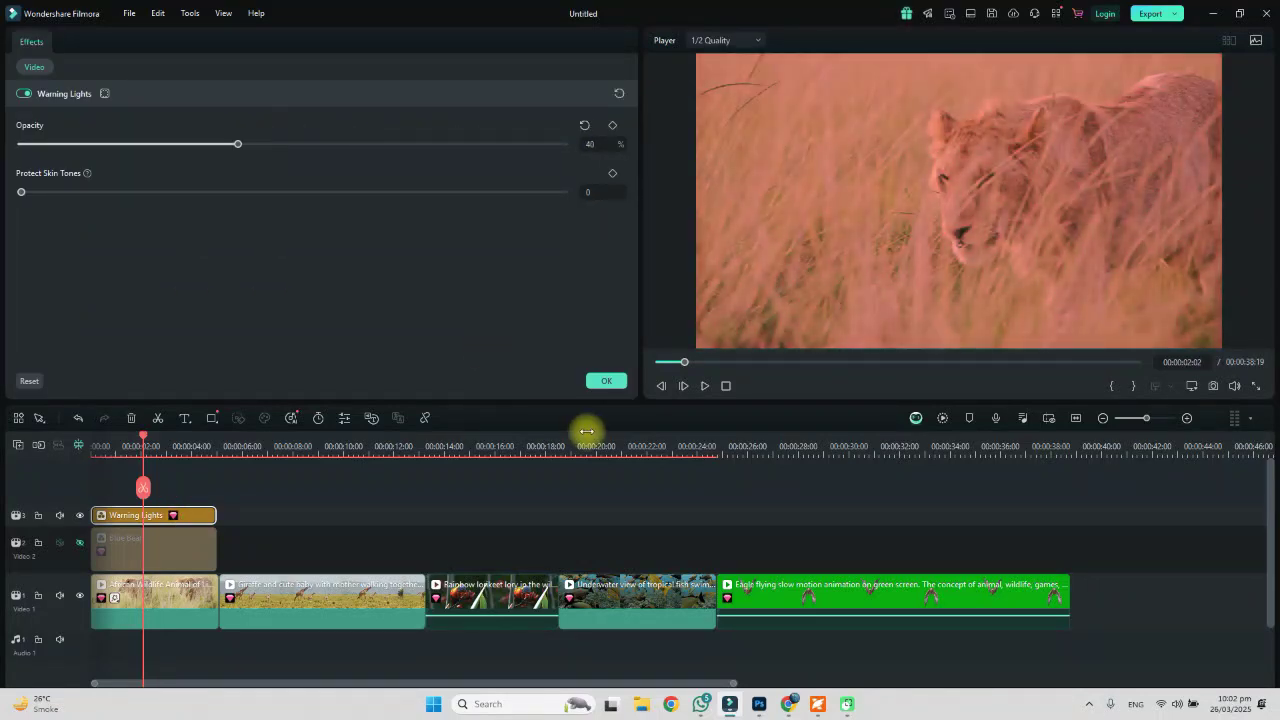
pyautogui.click(606, 381)
pyautogui.press('space')
pyautogui.hotkey('ctrl', 'z')
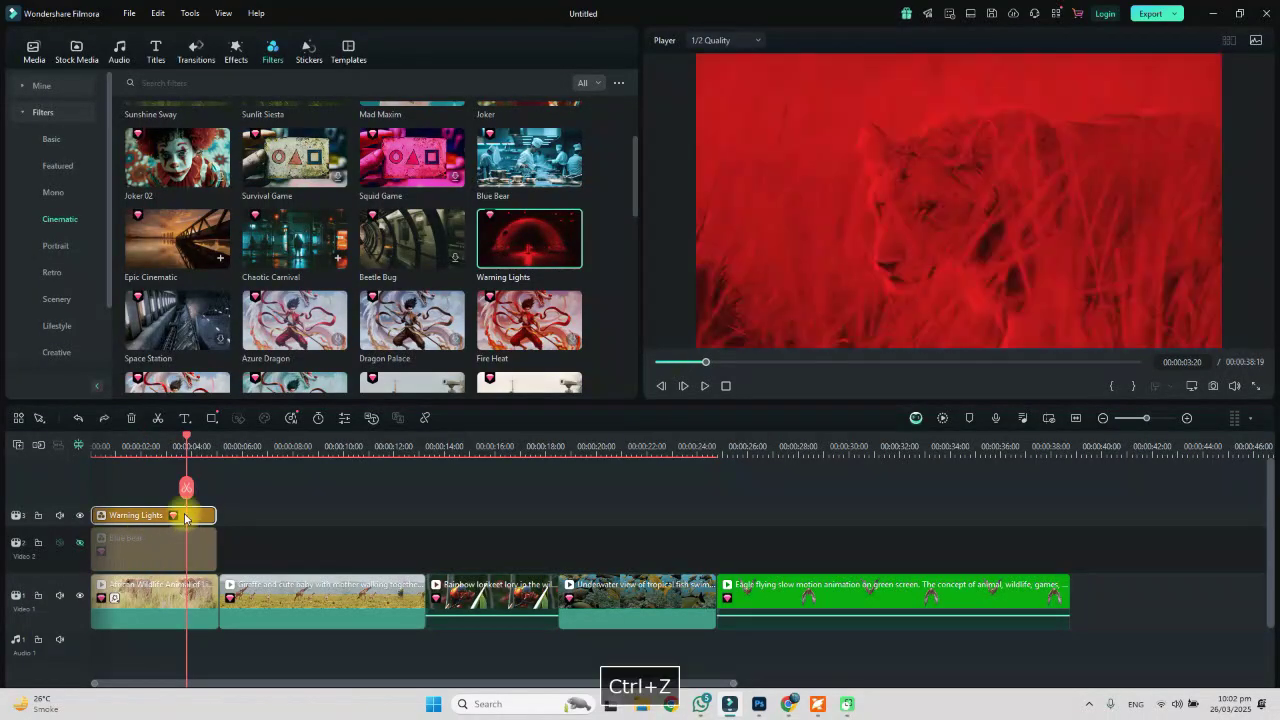
# Delete the Warning Lights and Blue Bear filters from the timeline and re-enable Dark Film on the lion clip.
pyautogui.moveTo(240, 508); pyautogui.dragTo(171, 557)
pyautogui.press('Delete')
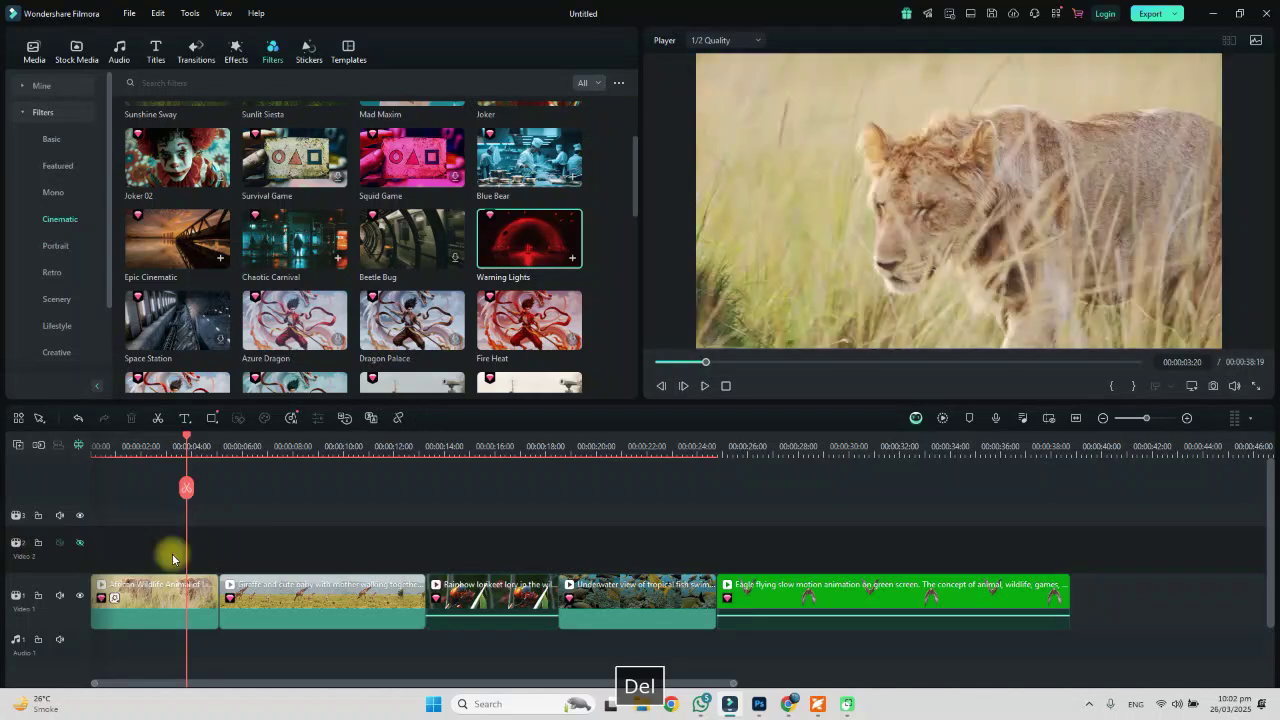
pyautogui.click(170, 586)
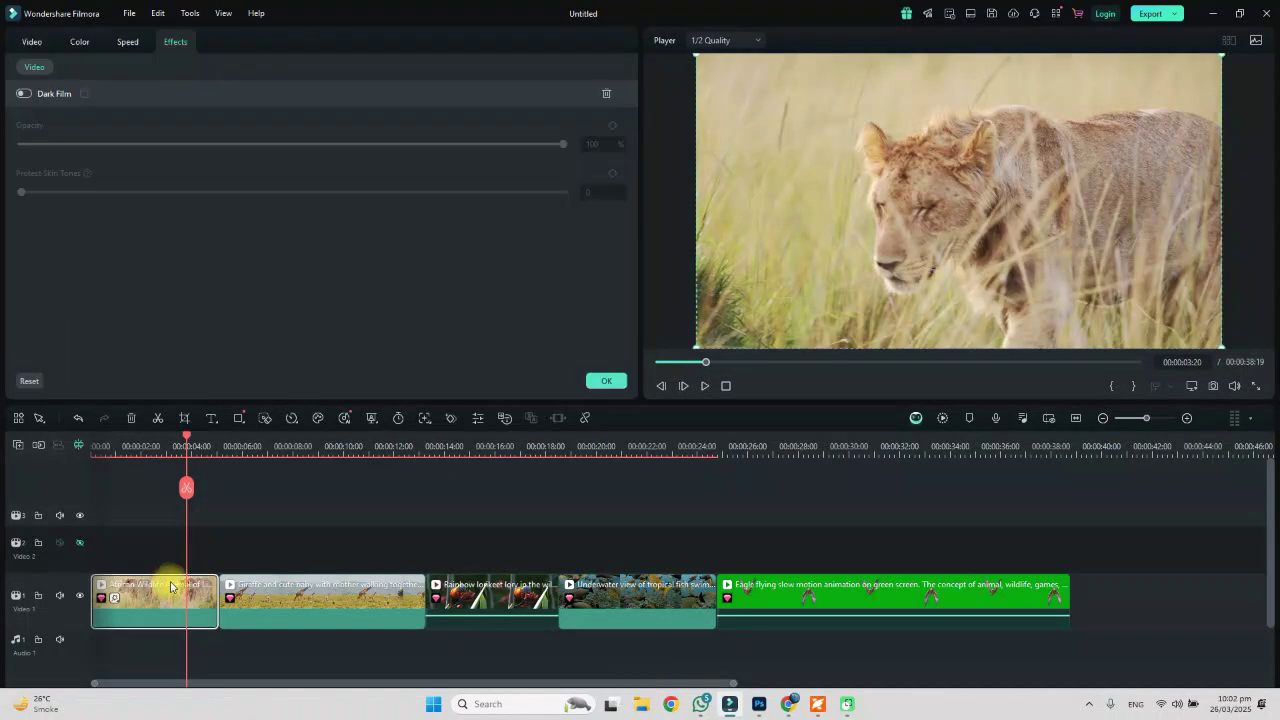
pyautogui.click(23, 93)
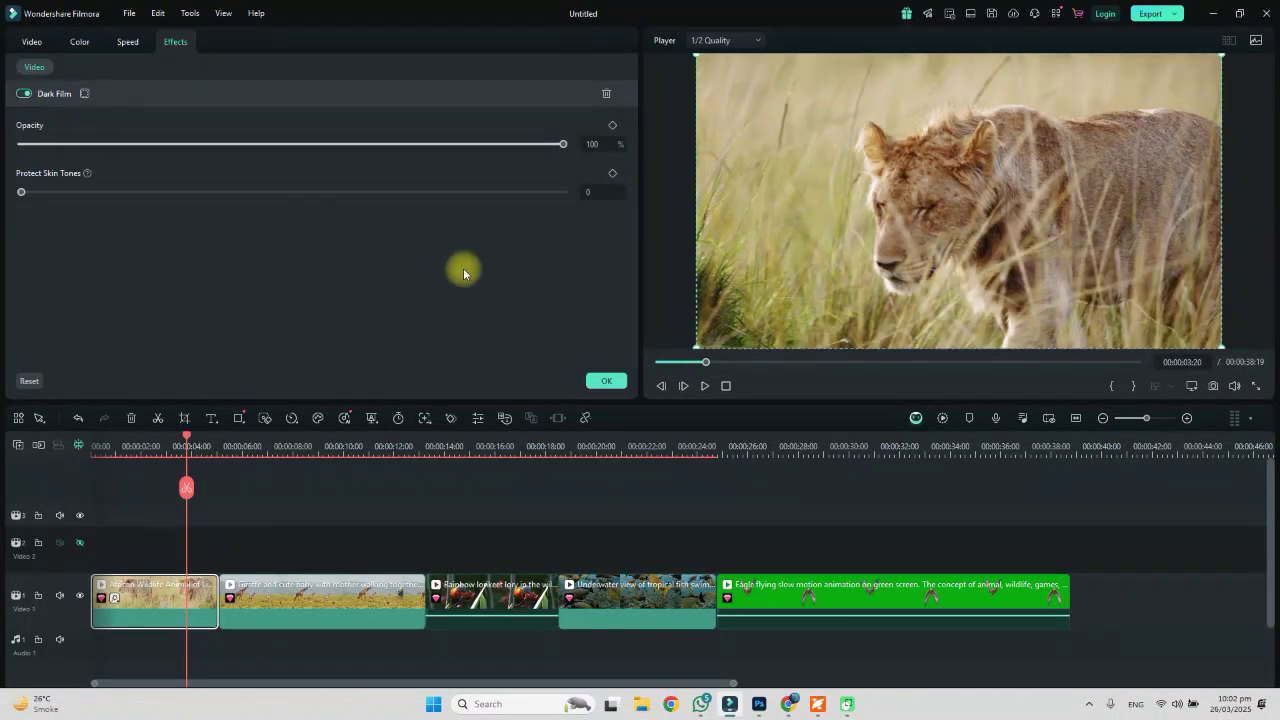
# Add the Tan Tone portrait filter to the second video track, directly above the lion clip.
pyautogui.click(606, 380)
pyautogui.click(146, 537)
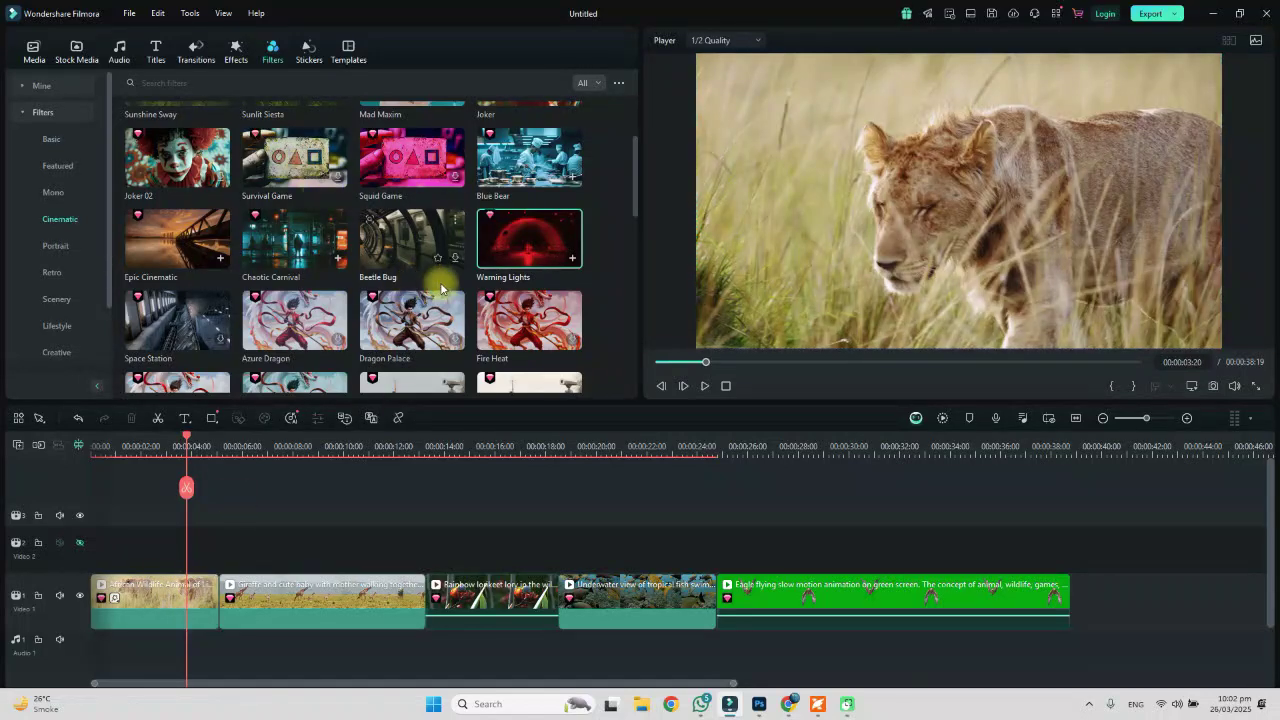
pyautogui.click(632, 208)
pyautogui.click(57, 245)
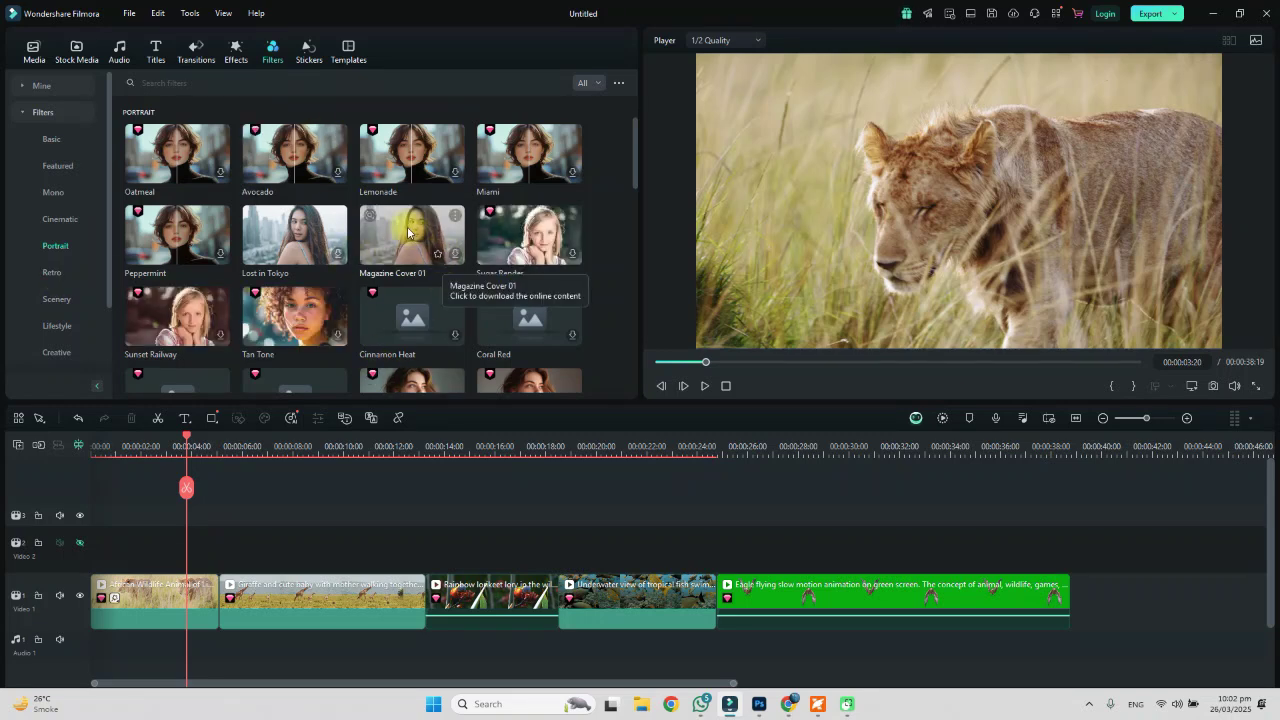
pyautogui.moveTo(300, 313); pyautogui.dragTo(95, 553)
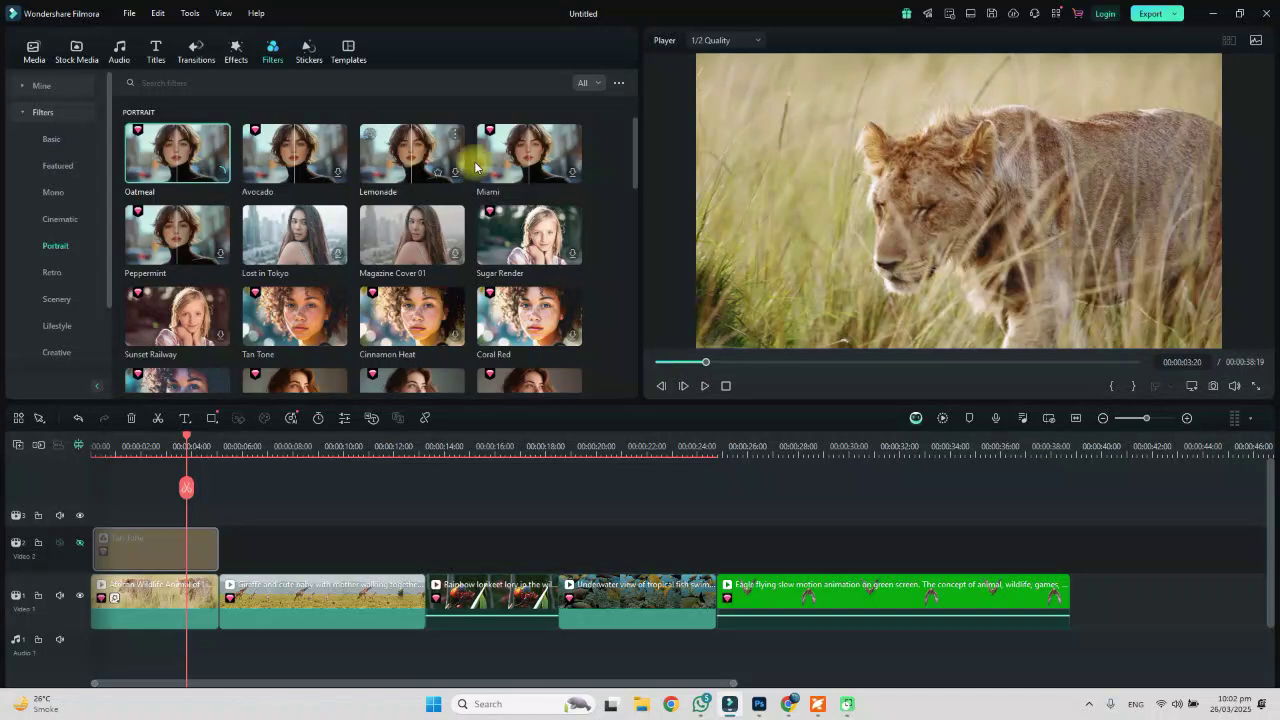
# Stack the JCS Skin, Tan Tone and Vibrant Tech portrait filters on separate tracks above the lion clip.
pyautogui.click(457, 166)
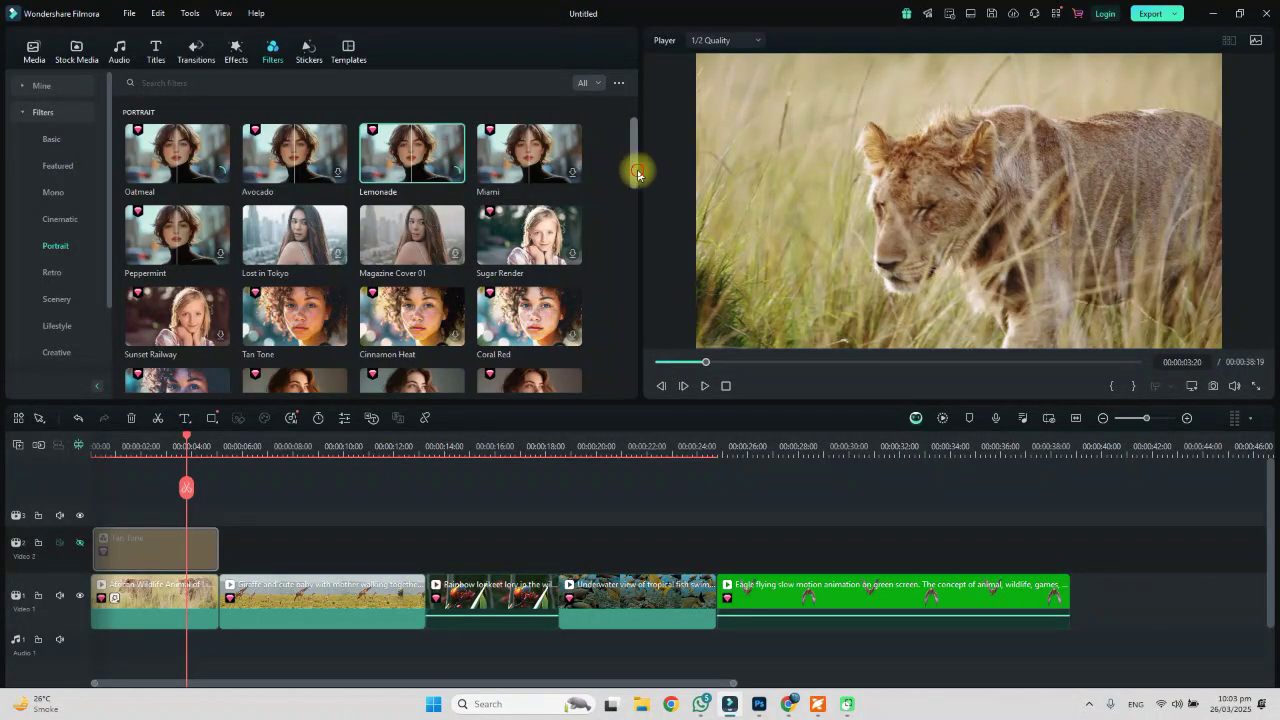
pyautogui.scroll(-3, 638, 174)
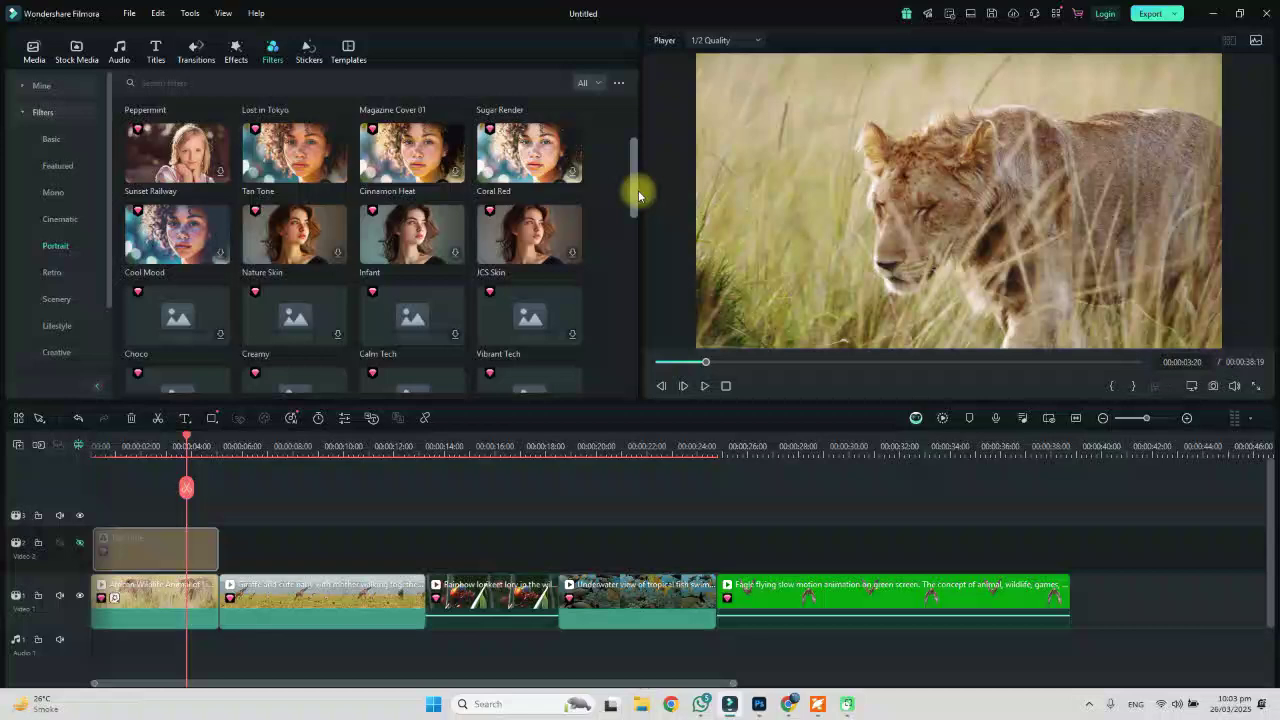
pyautogui.click(570, 251)
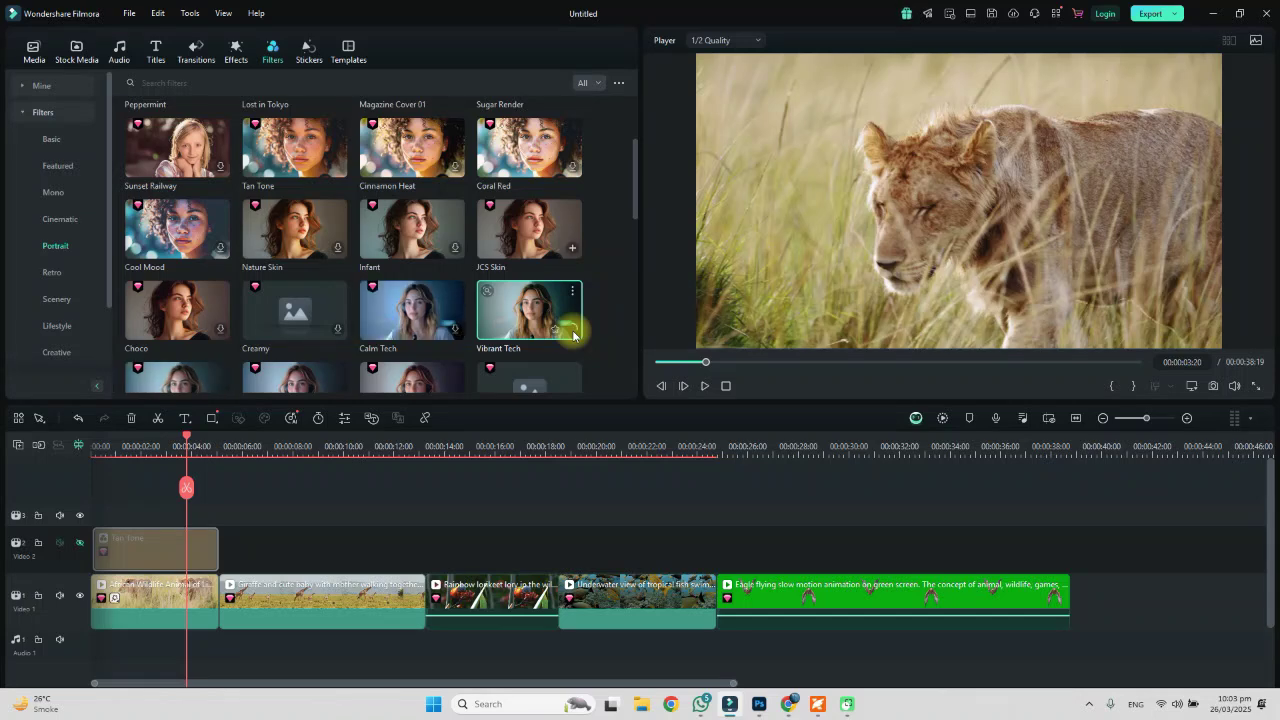
pyautogui.moveTo(530, 230); pyautogui.dragTo(81, 516)
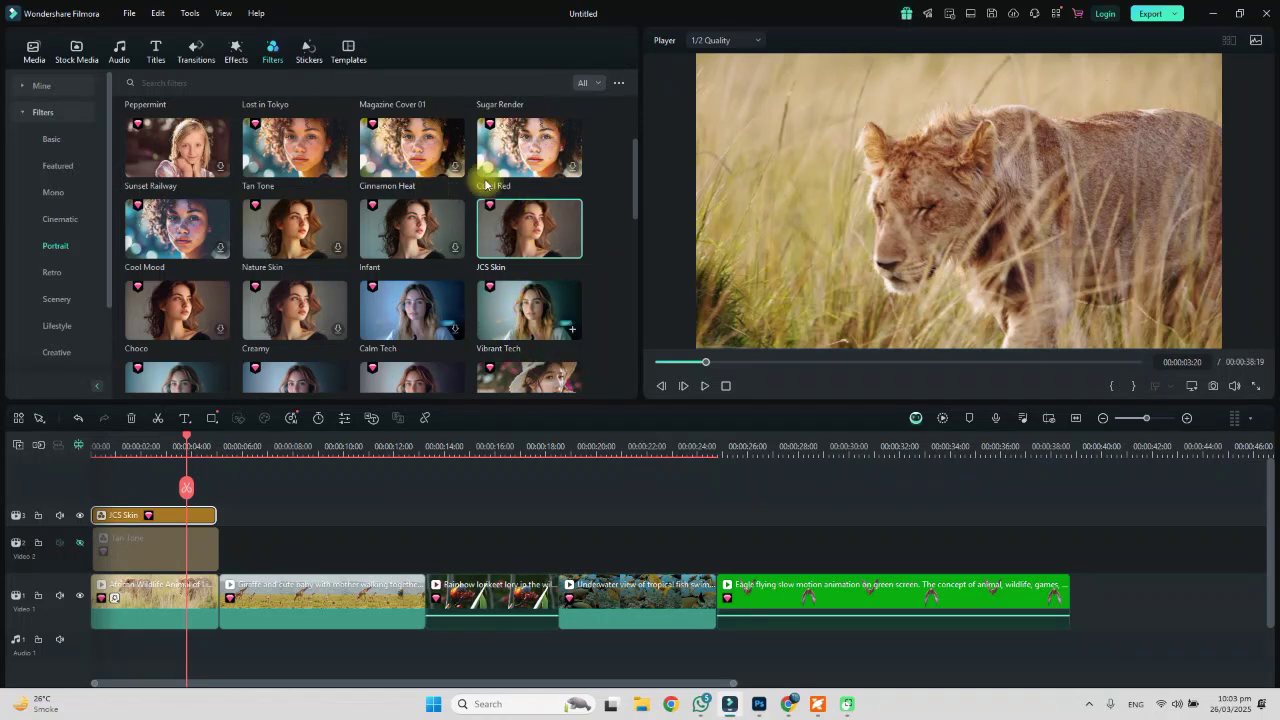
pyautogui.moveTo(295, 150); pyautogui.dragTo(98, 496)
pyautogui.moveTo(522, 318); pyautogui.dragTo(86, 490)
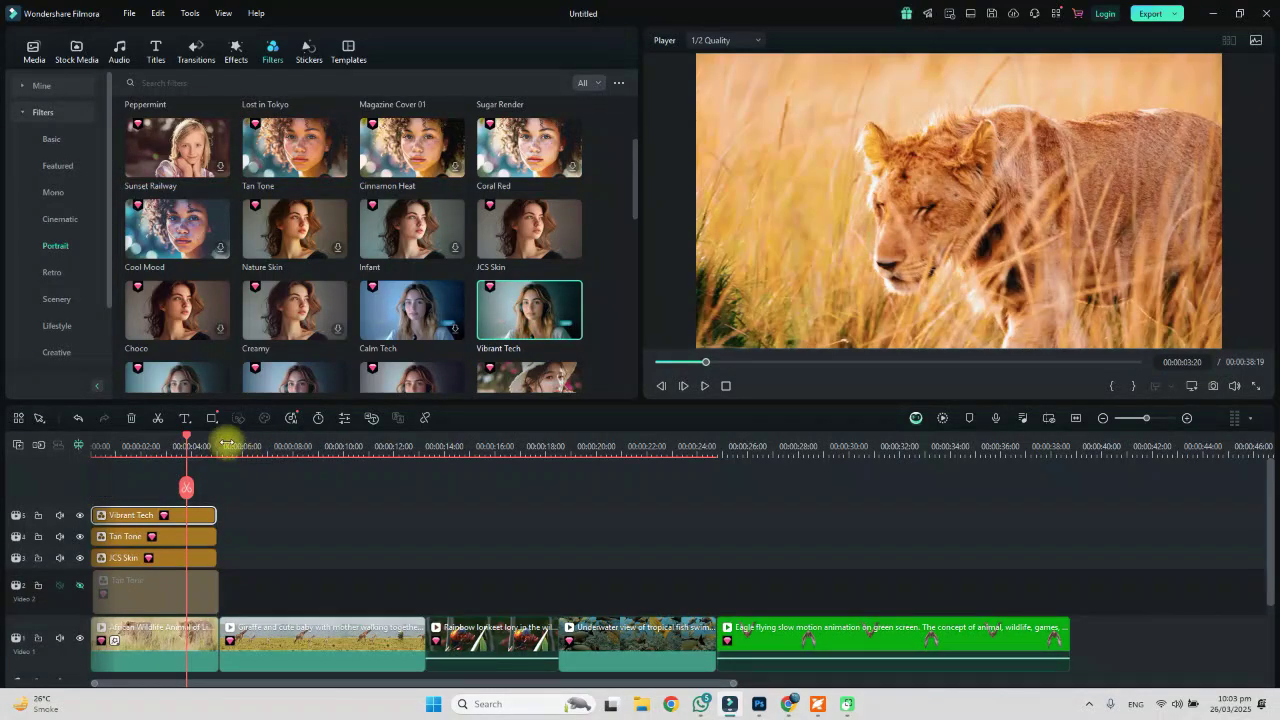
# Play the lion clip from its start to preview the stacked portrait filters.
pyautogui.moveTo(186, 438); pyautogui.dragTo(88, 447)
pyautogui.press('space')
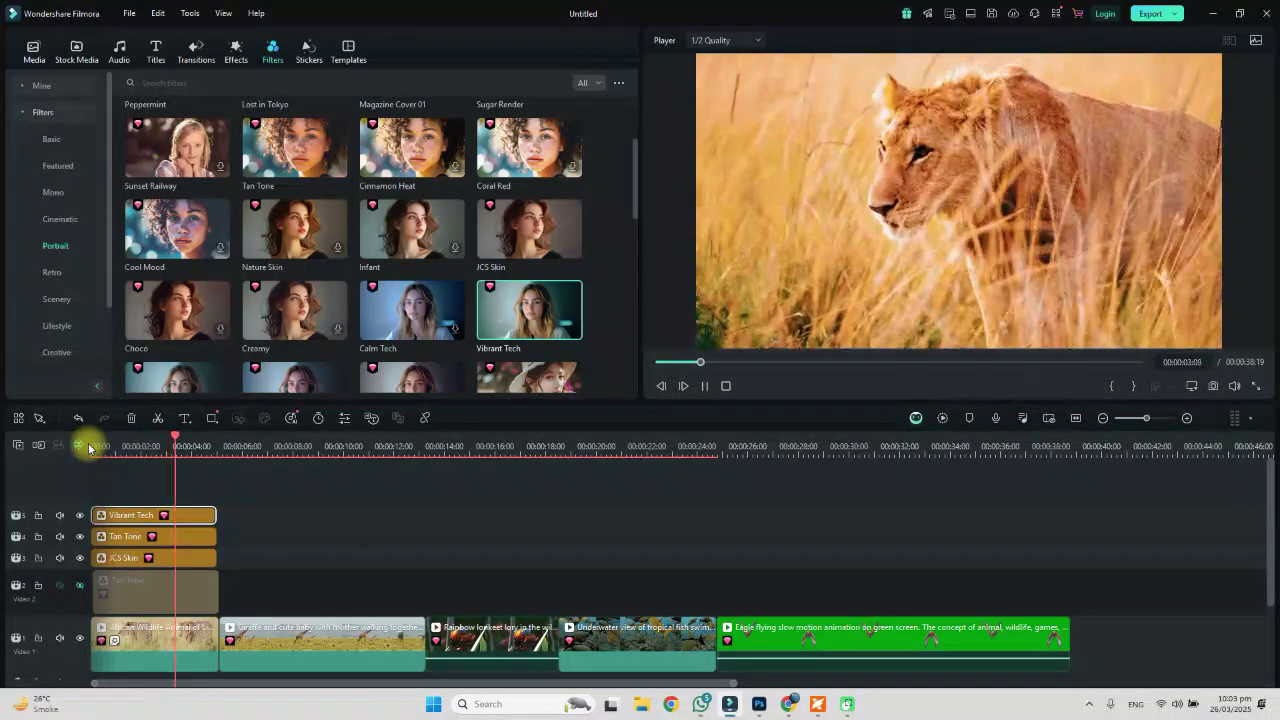
pyautogui.press('space')
# Try the lion clip without the stacked portrait filters by deleting them, check its effect settings, and undo the deletion.
pyautogui.moveTo(246, 494); pyautogui.dragTo(141, 600)
pyautogui.press('Delete')
pyautogui.doubleClick(143, 636)
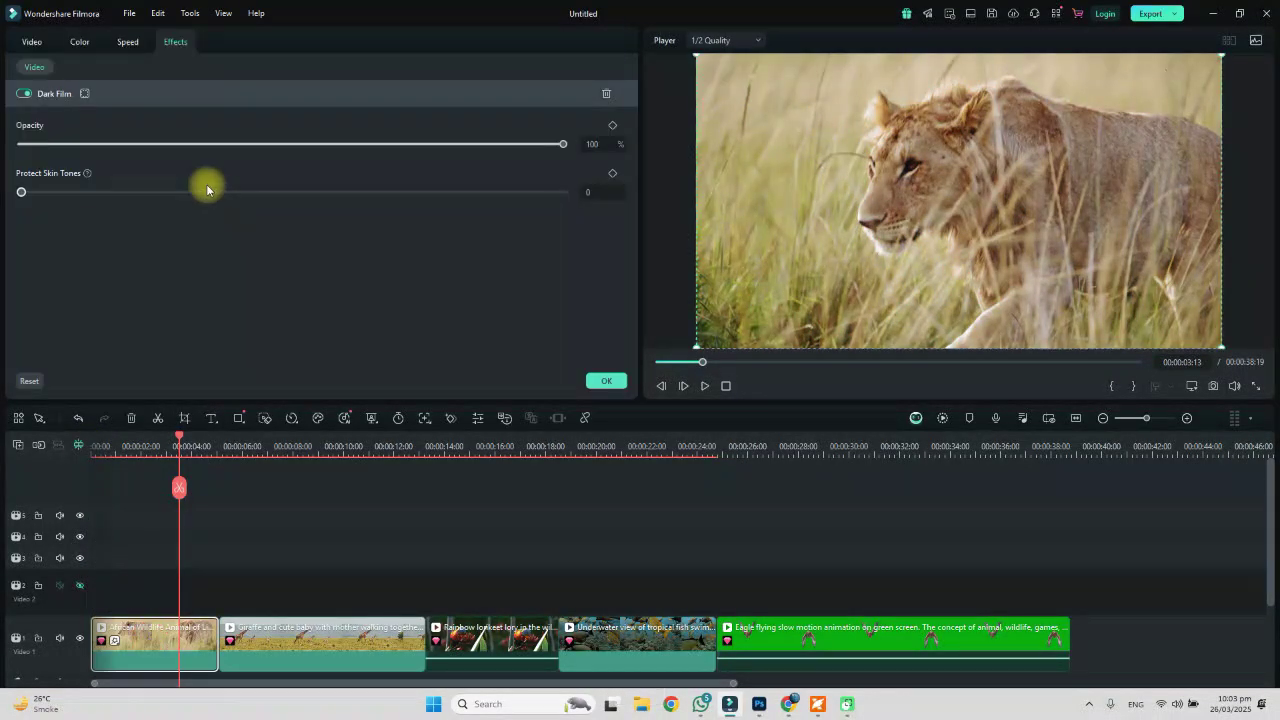
pyautogui.click(598, 383)
pyautogui.hotkey('ctrl', 'z')
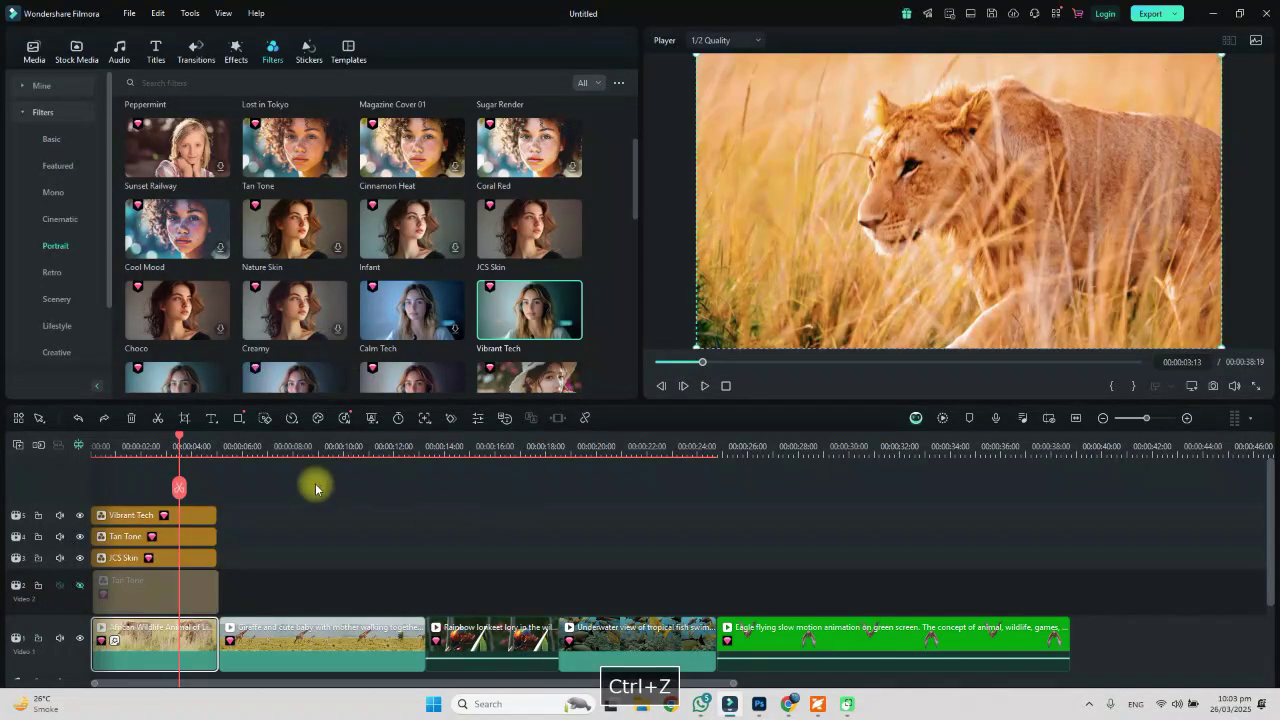
# Hide the Vibrant Tech, Tan Tone and JCS Skin filter tracks one after another to compare the look.
pyautogui.click(210, 510)
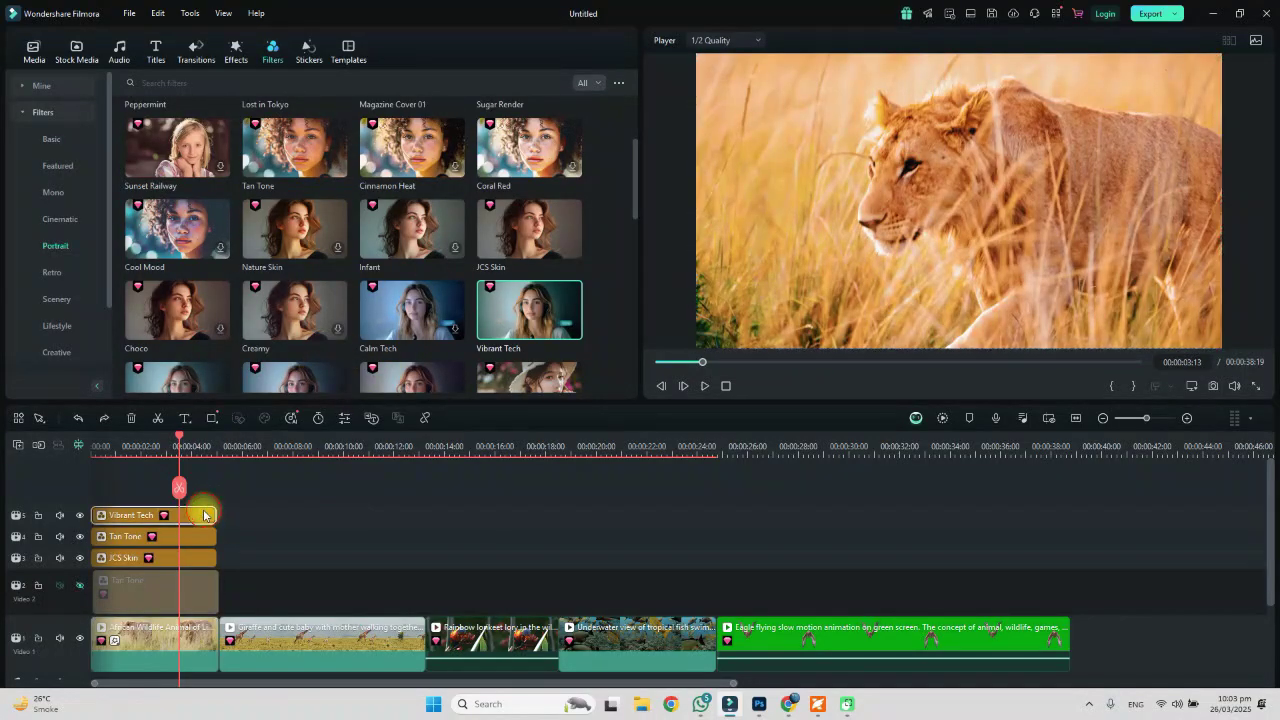
pyautogui.click(80, 517)
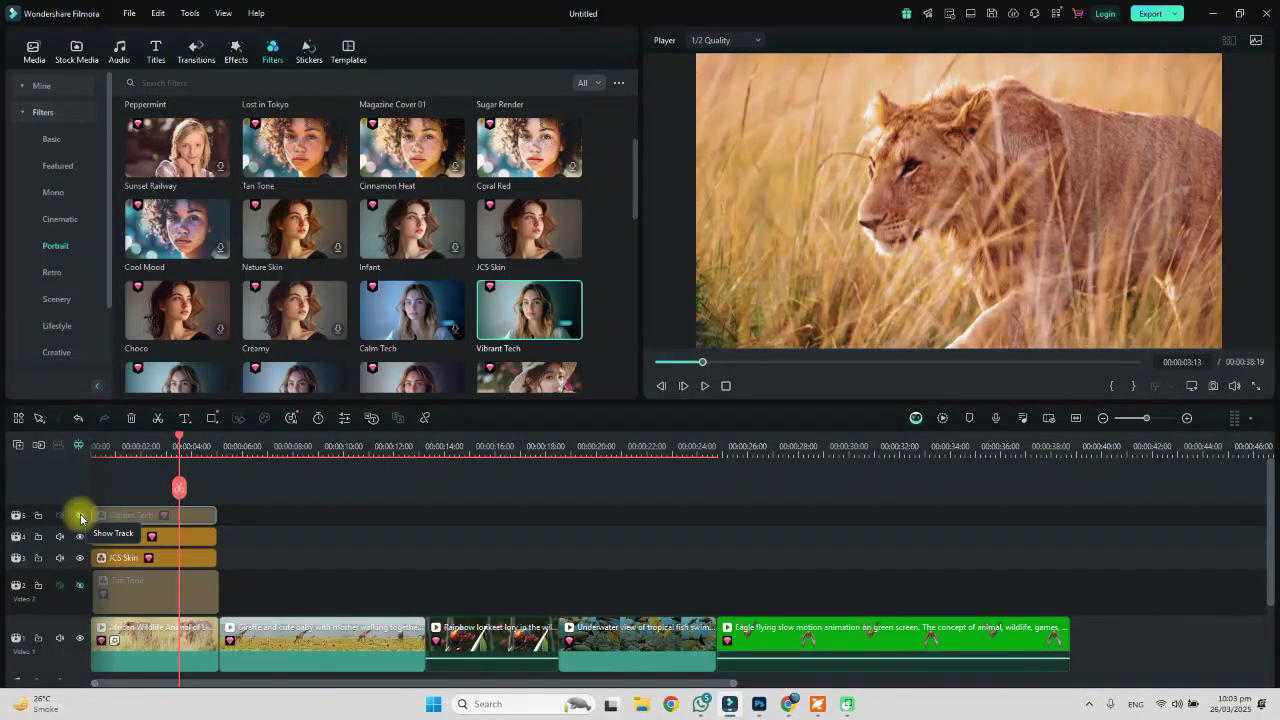
pyautogui.click(80, 537)
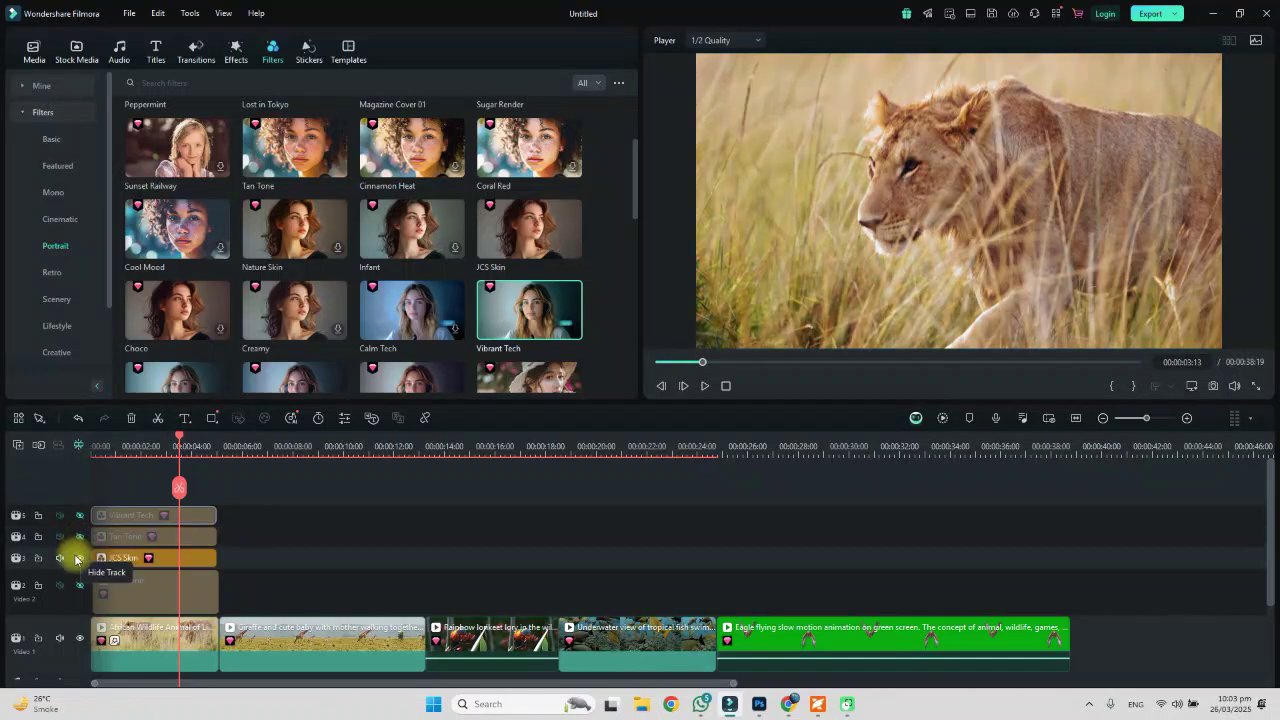
pyautogui.click(77, 558)
# Delete JCS Skin and all the remaining portrait filters above the lion clip.
pyautogui.moveTo(125, 562); pyautogui.dragTo(300, 566)
pyautogui.press('Delete')
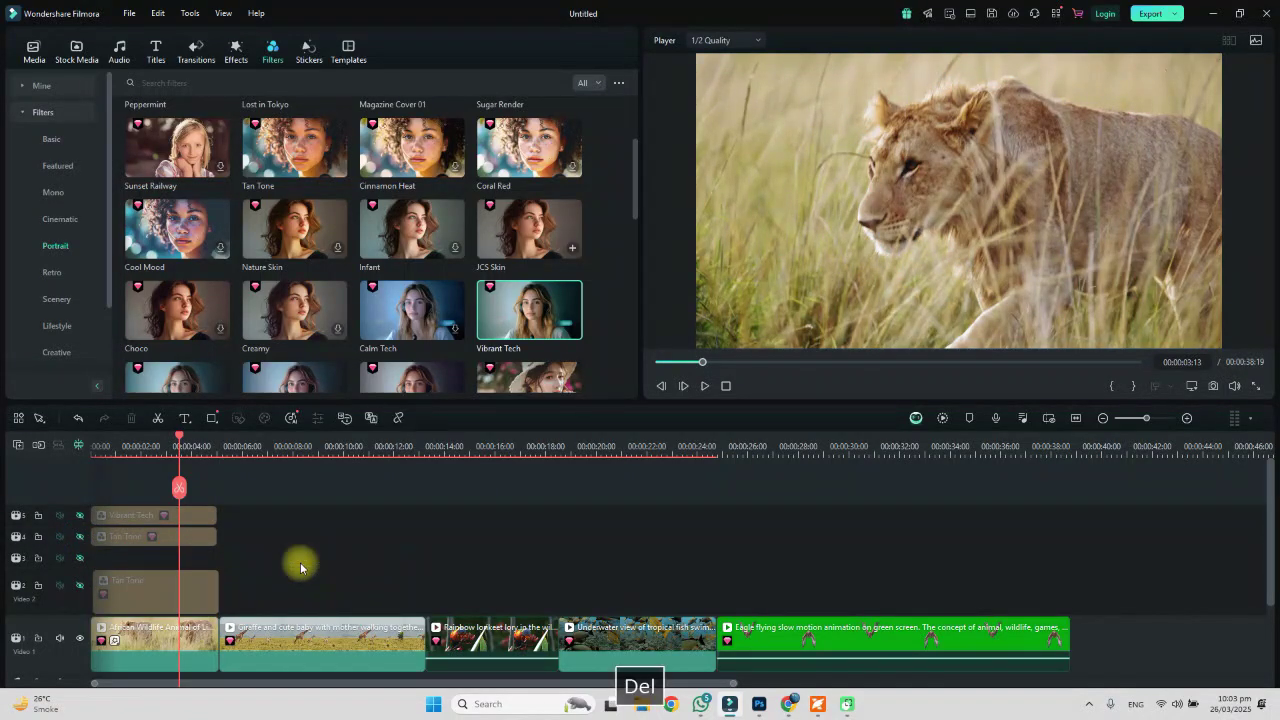
pyautogui.moveTo(276, 507); pyautogui.dragTo(177, 581)
pyautogui.press('Delete')
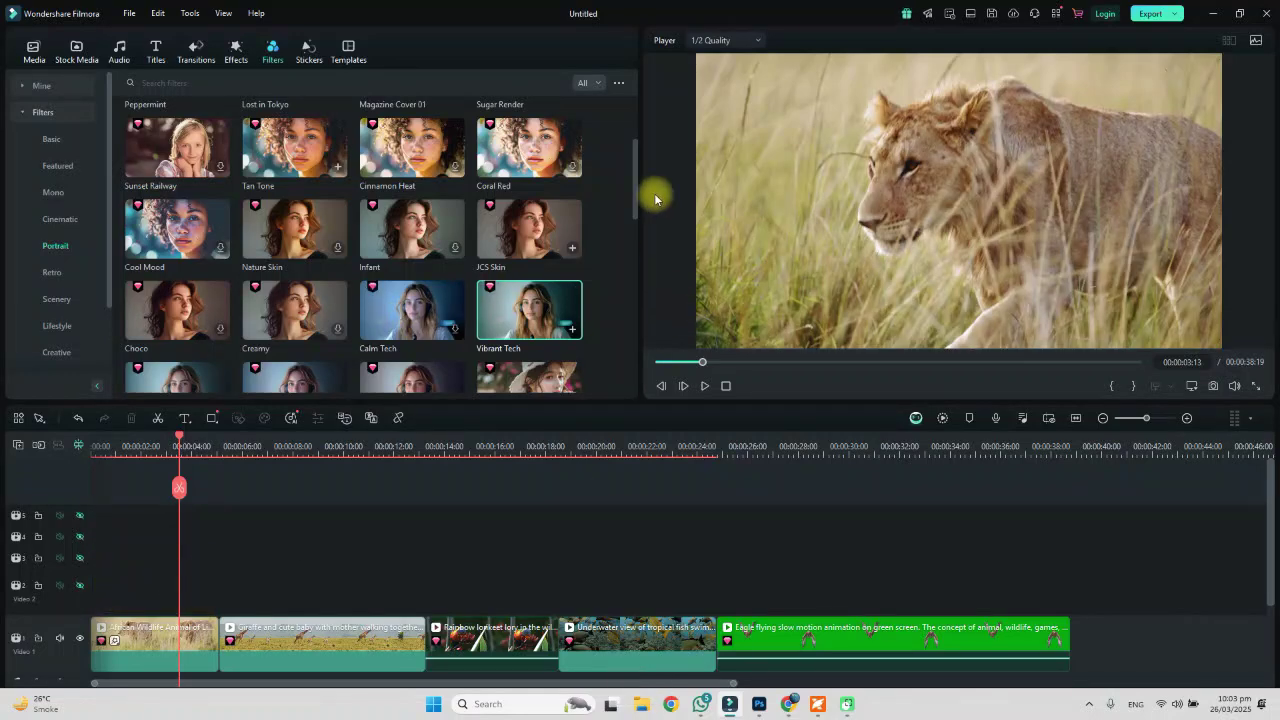
# Apply the Vinyl Spin retro filter directly to the lion clip and play its beginning.
pyautogui.moveTo(634, 177); pyautogui.dragTo(638, 222)
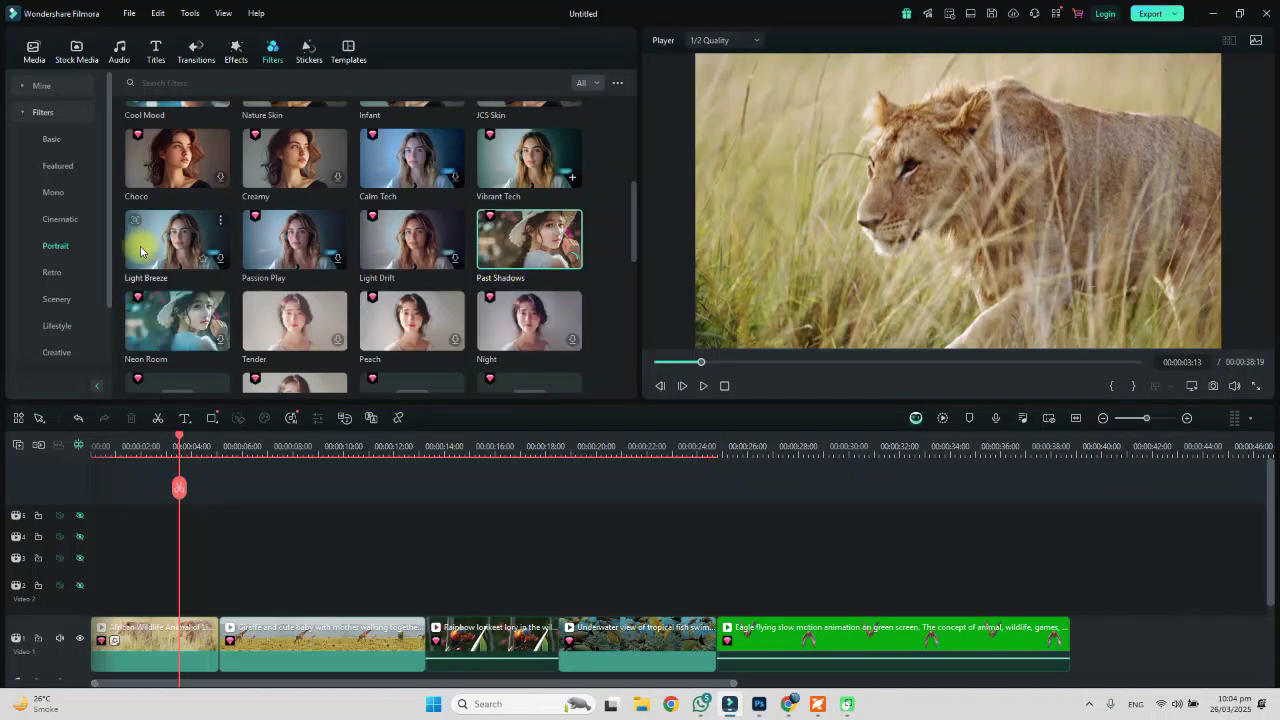
pyautogui.click(55, 271)
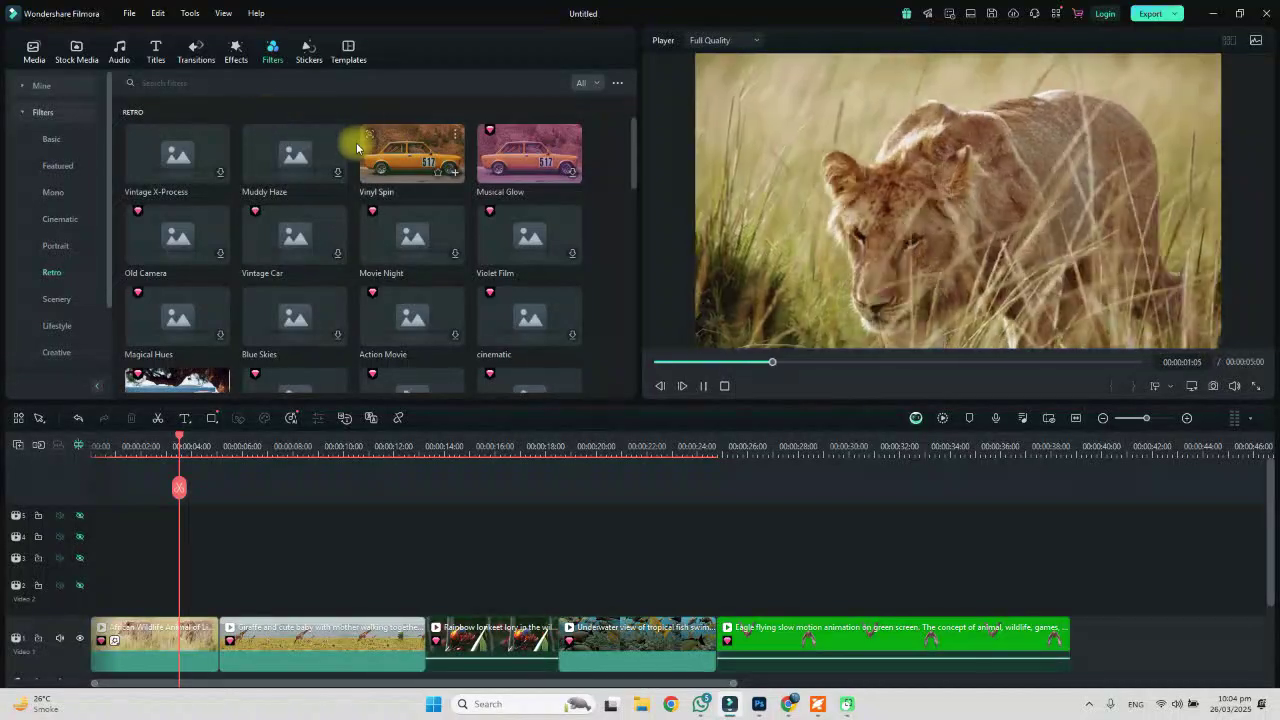
pyautogui.moveTo(356, 143); pyautogui.dragTo(110, 638)
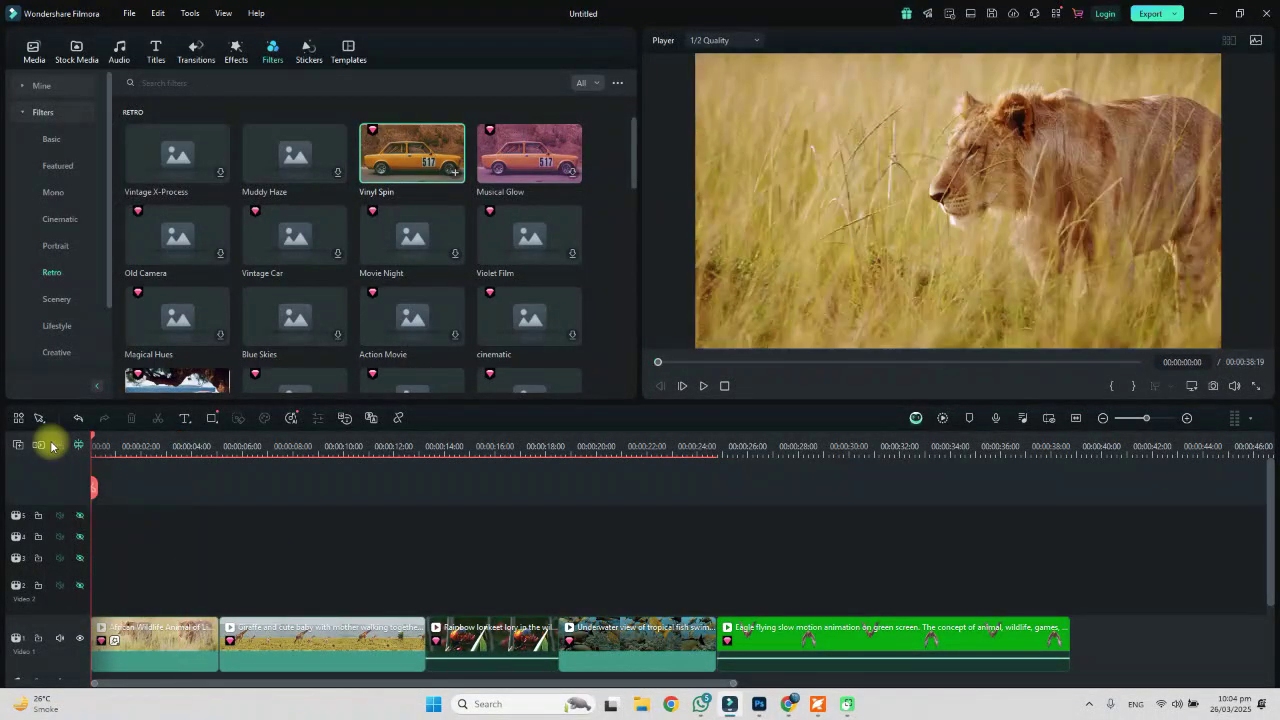
pyautogui.press('space')
pyautogui.press('space')
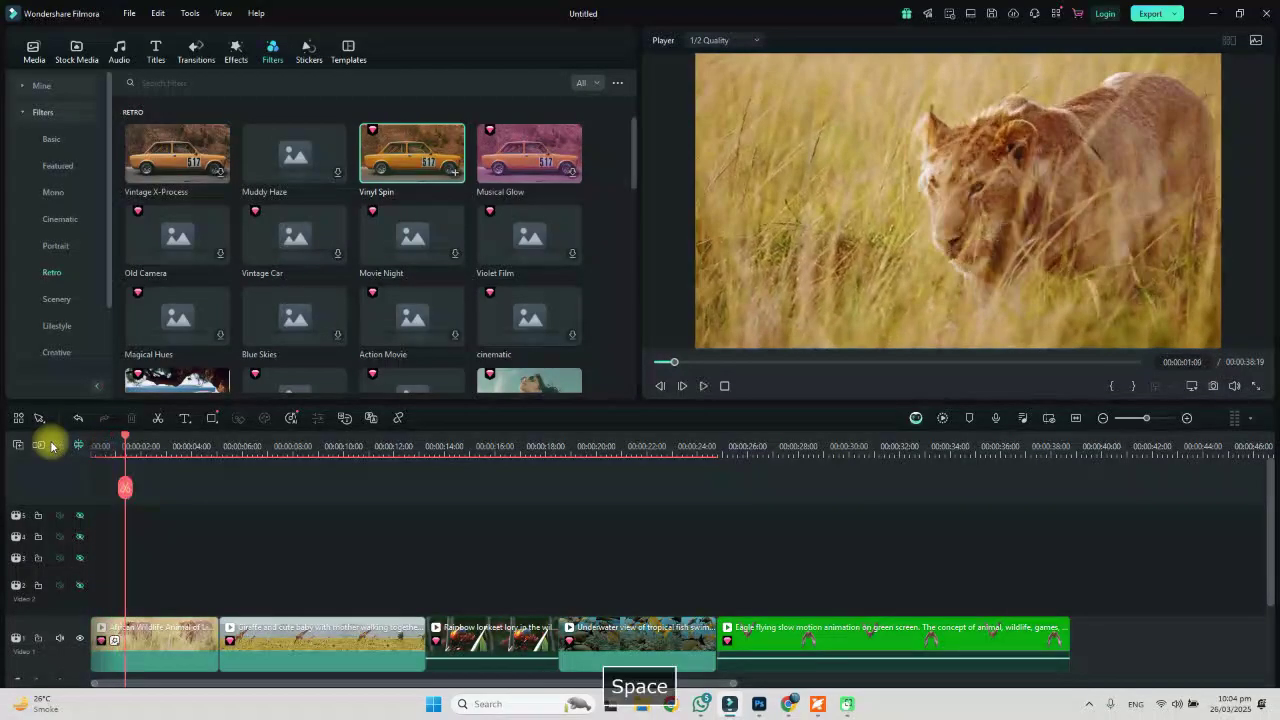
# Apply the Vintage X-Process filter to the lion clip and review the clip's video, color, speed and effects settings.
pyautogui.moveTo(171, 168); pyautogui.dragTo(92, 636)
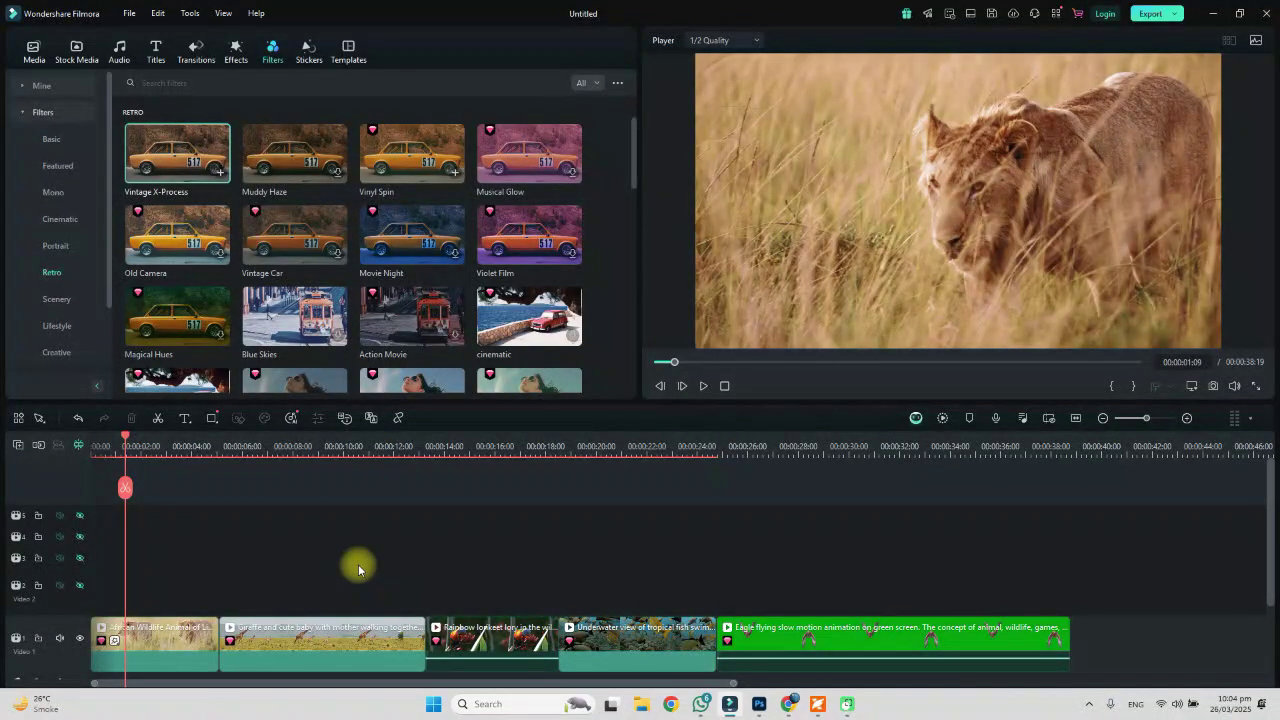
pyautogui.doubleClick(161, 637)
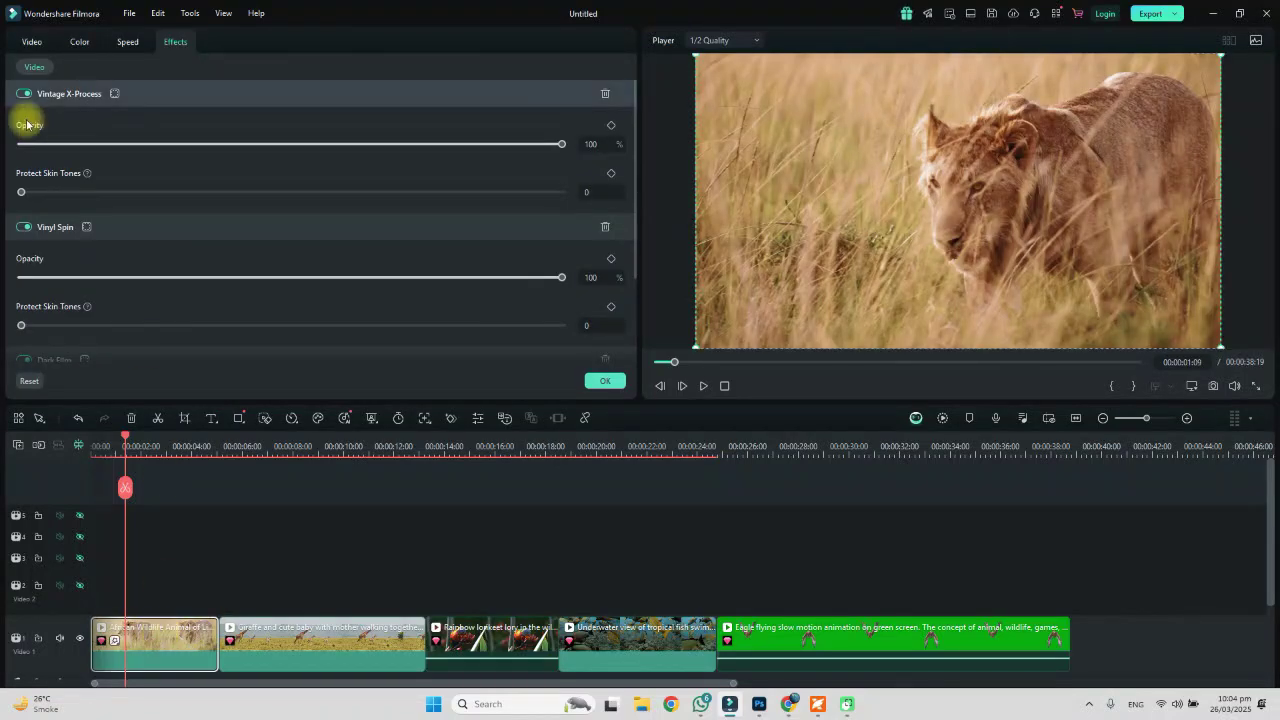
pyautogui.click(30, 43)
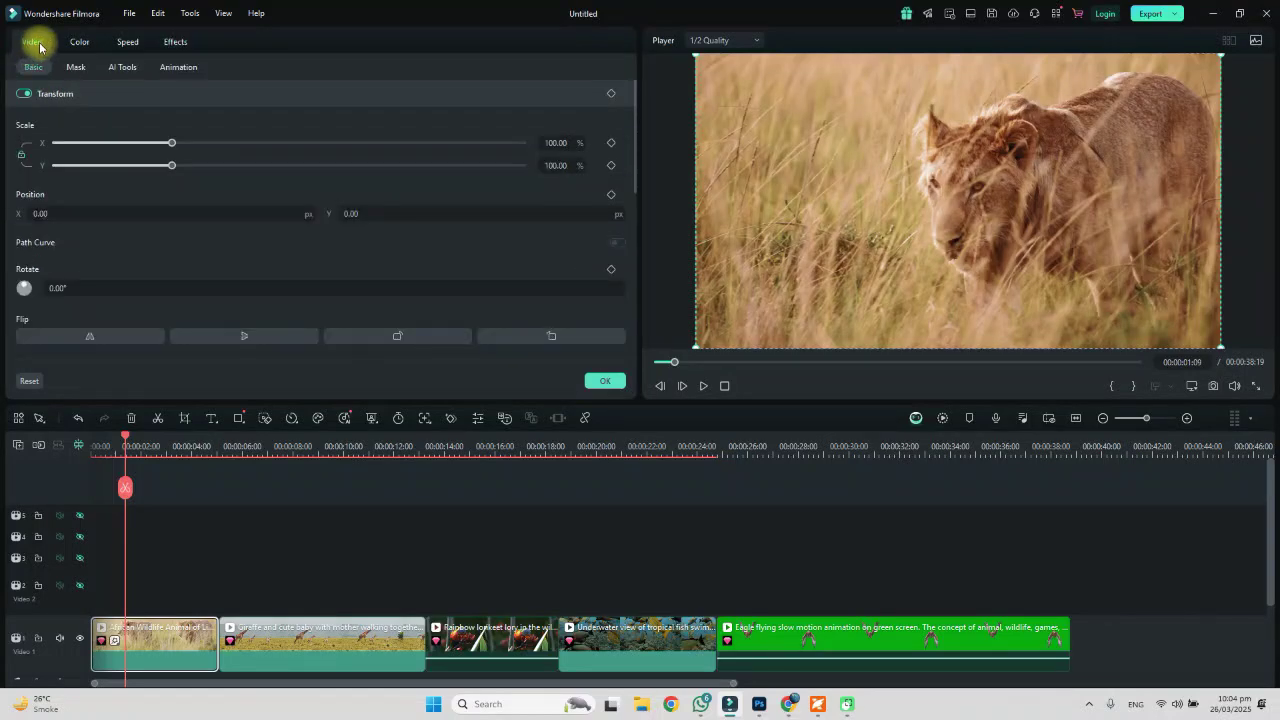
pyautogui.click(80, 43)
pyautogui.click(127, 42)
pyautogui.click(176, 42)
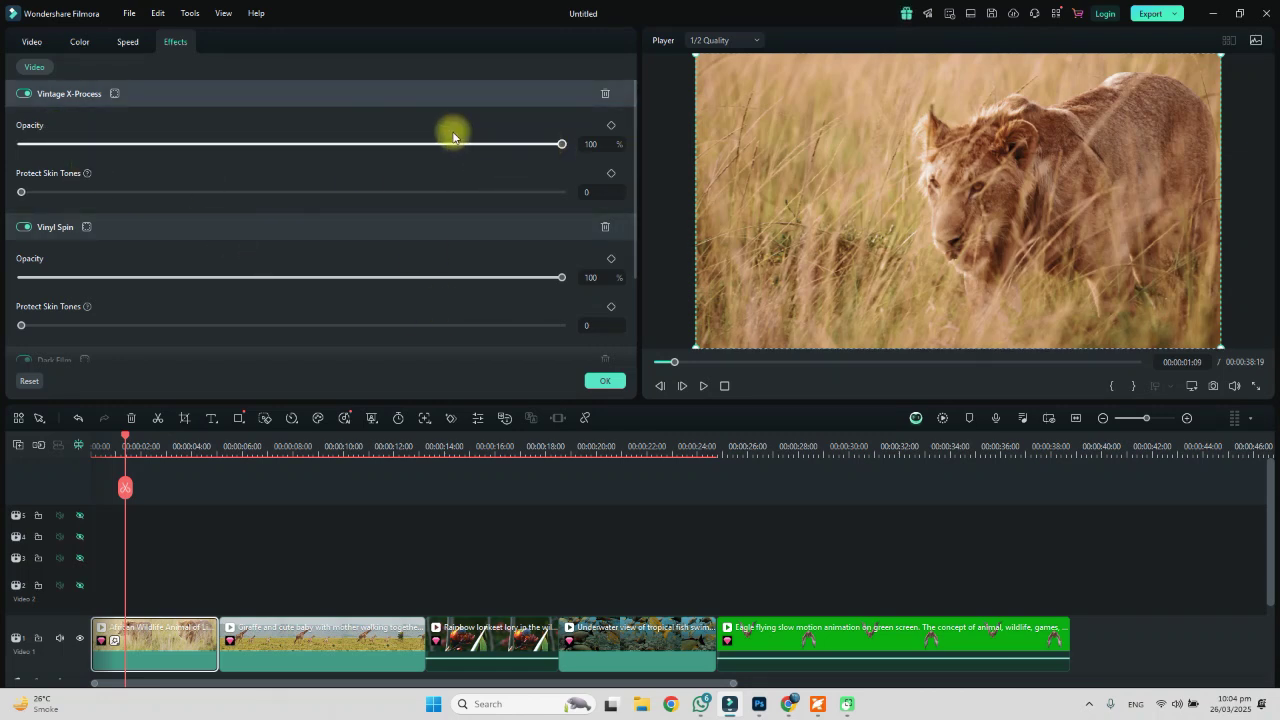
# Try a lower opacity for Vintage X-Process, undo it, and switch the filter off and on to compare.
pyautogui.moveTo(195, 146); pyautogui.dragTo(146, 147)
pyautogui.hotkey('ctrl', 'z')
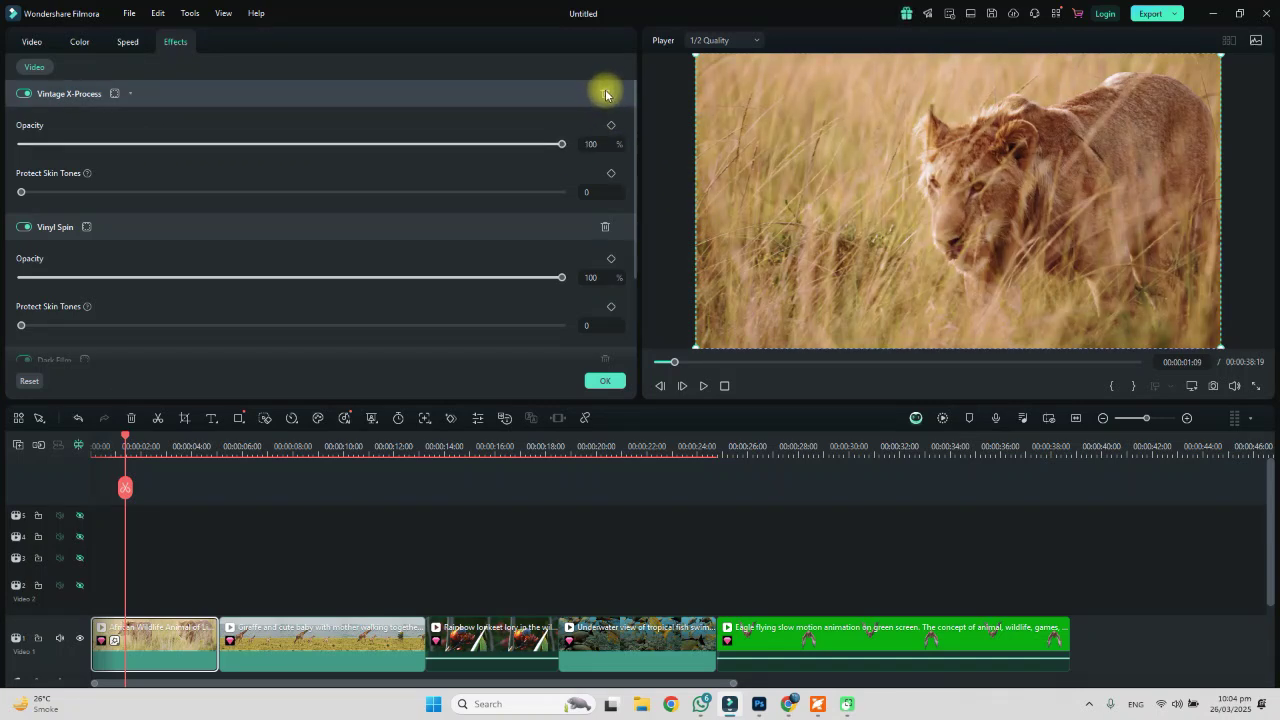
pyautogui.click(22, 94)
pyautogui.click(22, 94)
pyautogui.click(22, 94)
pyautogui.click(22, 94)
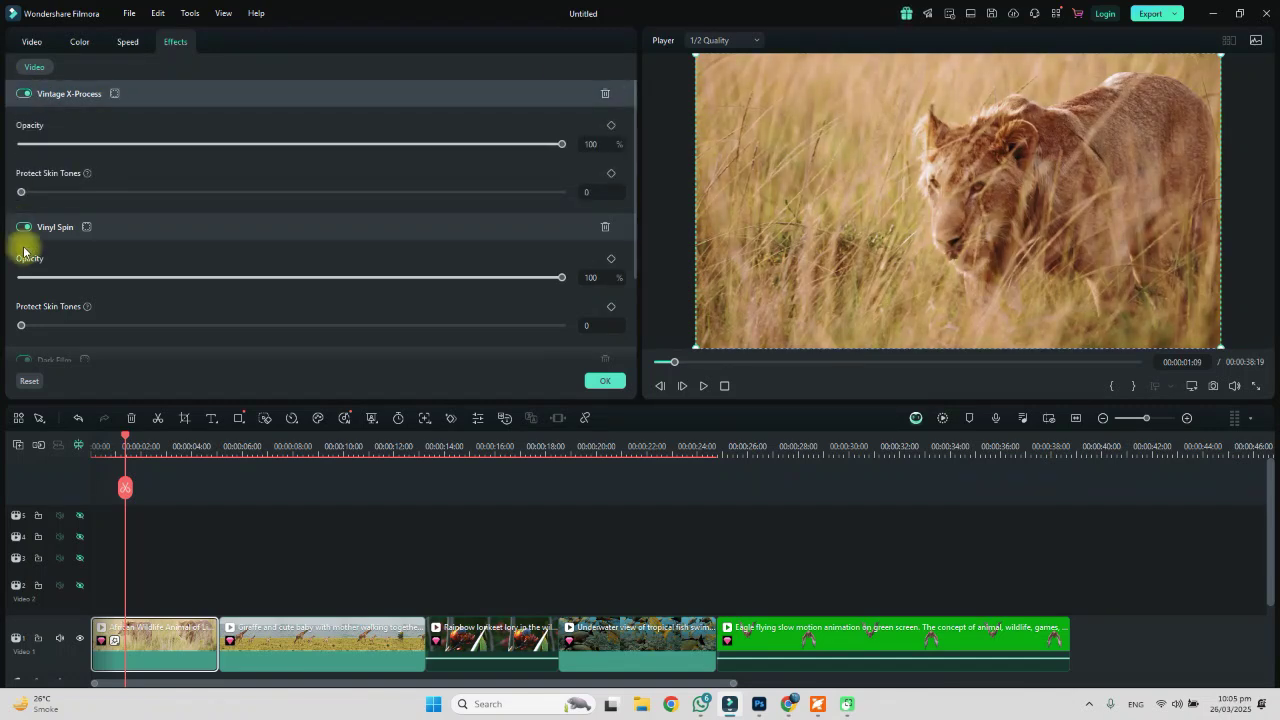
# Compare the lion clip with Vinyl Spin, Dark Film and Vintage X-Process switched off, and leave all three enabled.
pyautogui.click(22, 228)
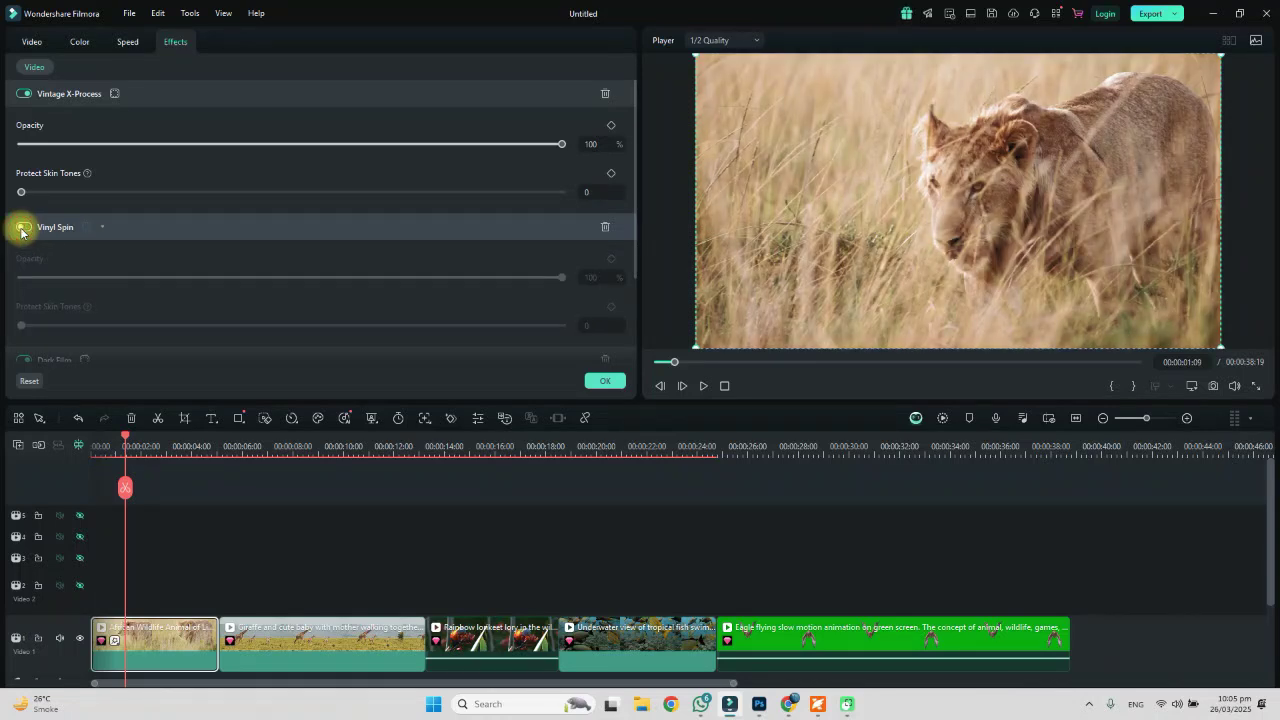
pyautogui.click(24, 361)
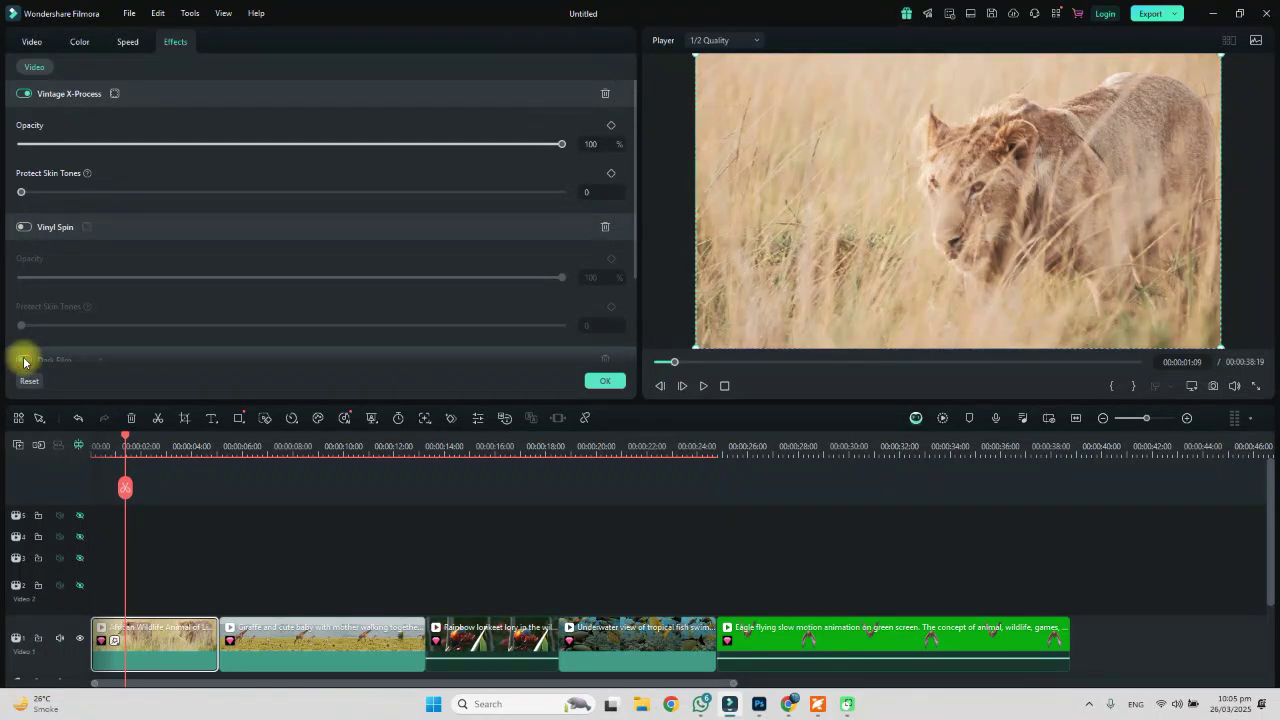
pyautogui.click(24, 228)
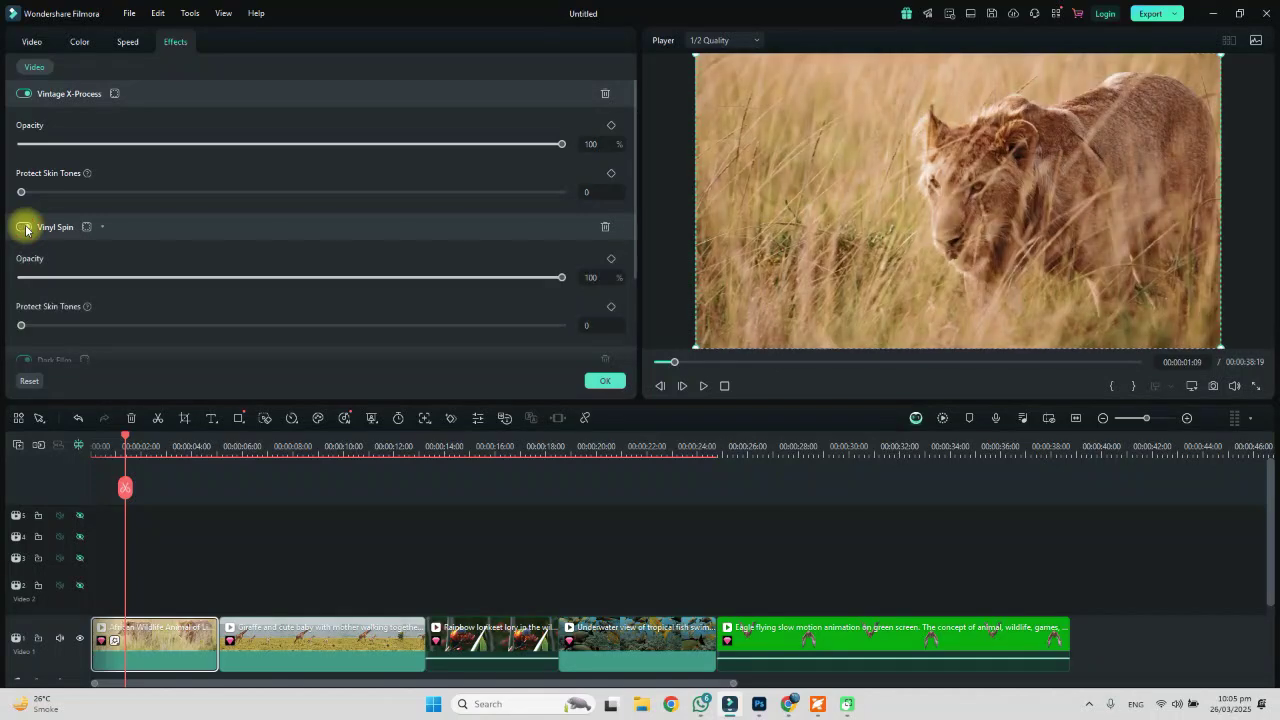
pyautogui.click(24, 94)
pyautogui.click(24, 94)
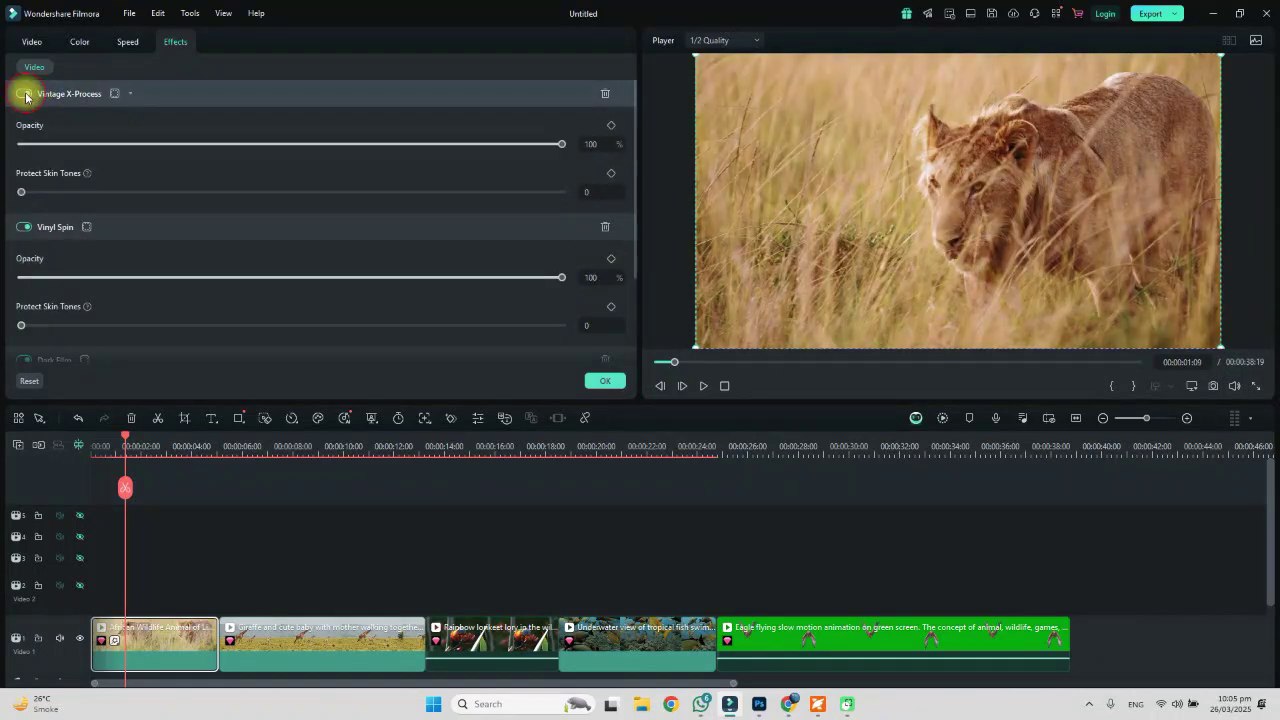
# Set Protect Skin Tones to 67 for Dark Film and 39 for Vinyl Spin, and confirm the clip's effect settings.
pyautogui.moveTo(634, 200); pyautogui.dragTo(629, 323)
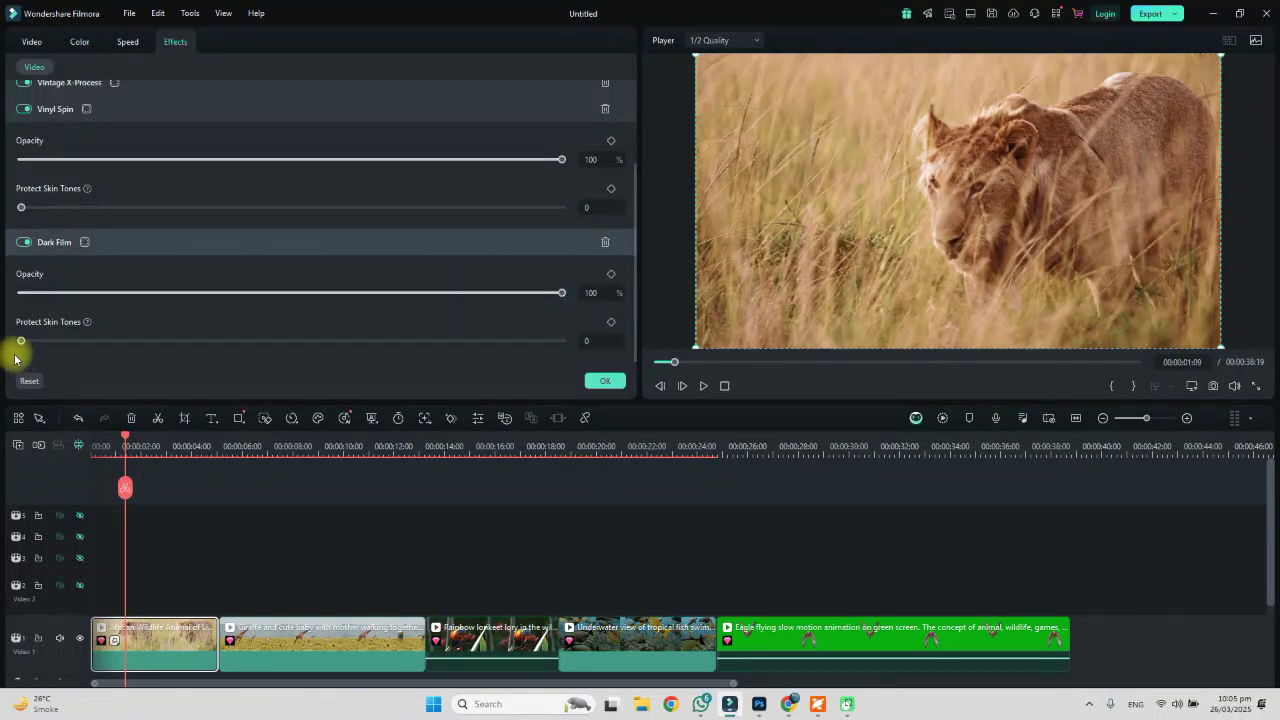
pyautogui.moveTo(21, 341); pyautogui.dragTo(383, 290)
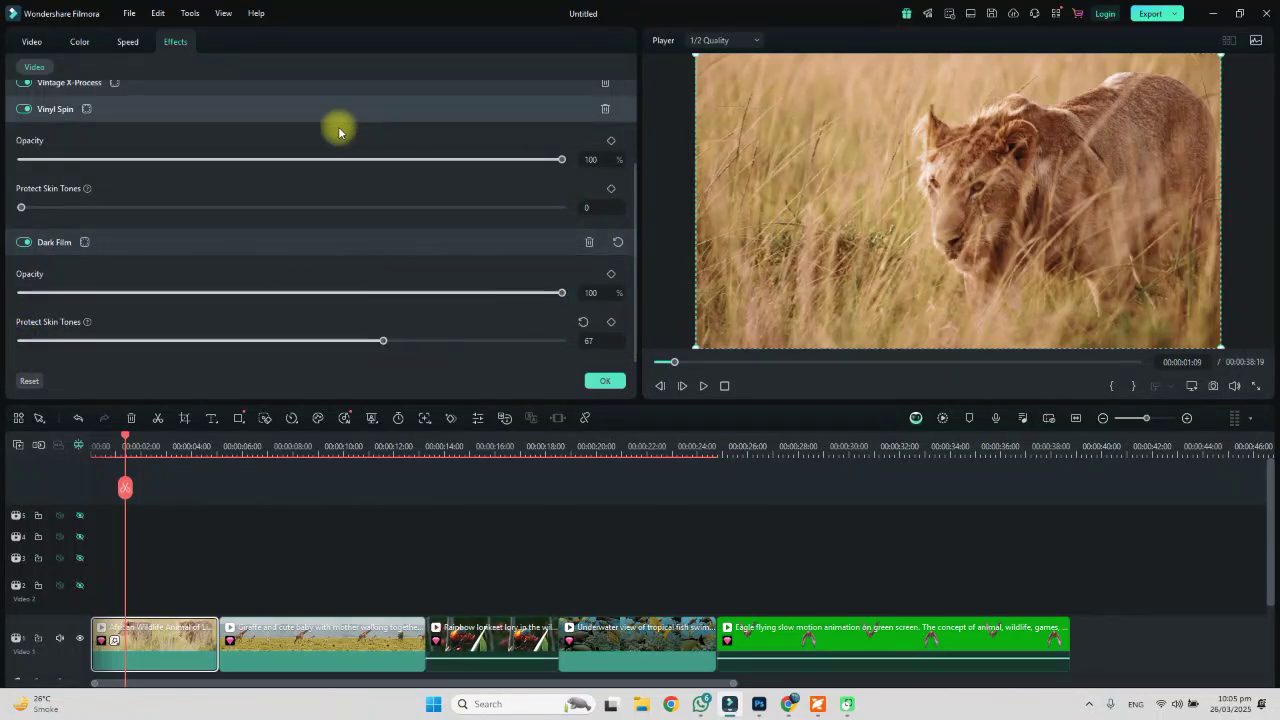
pyautogui.click(231, 207)
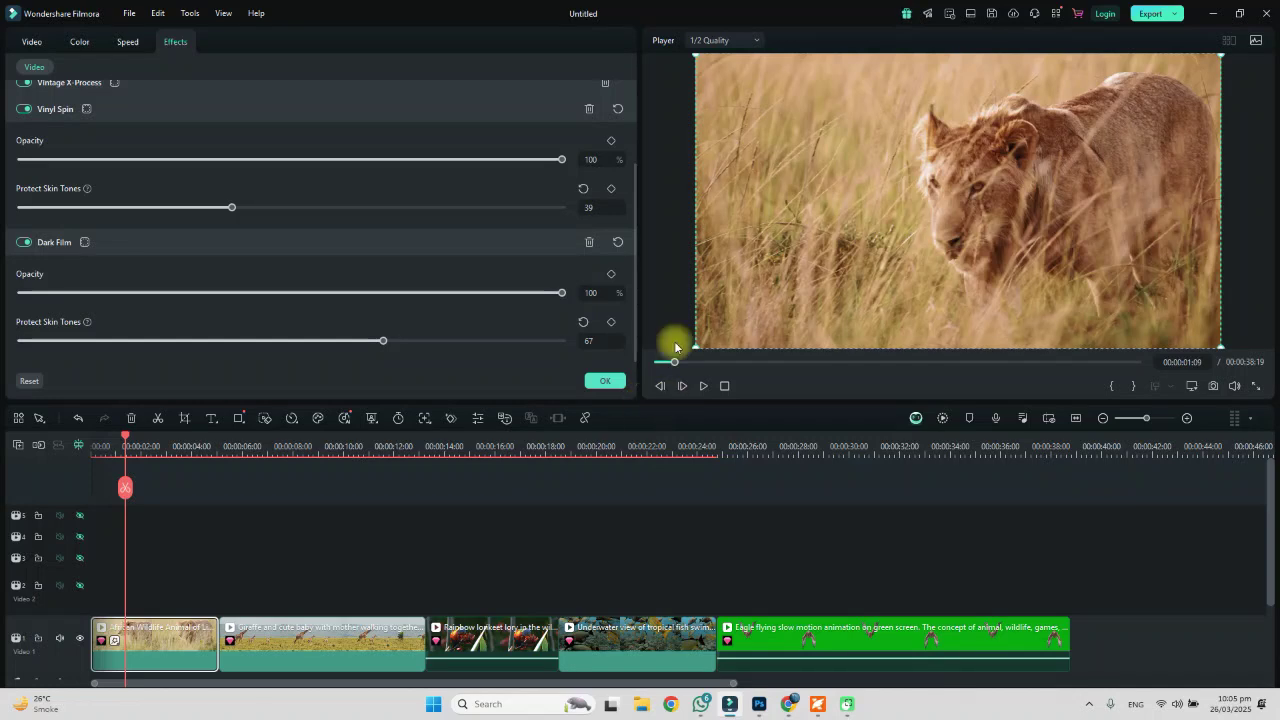
pyautogui.scroll(2, 629, 171)
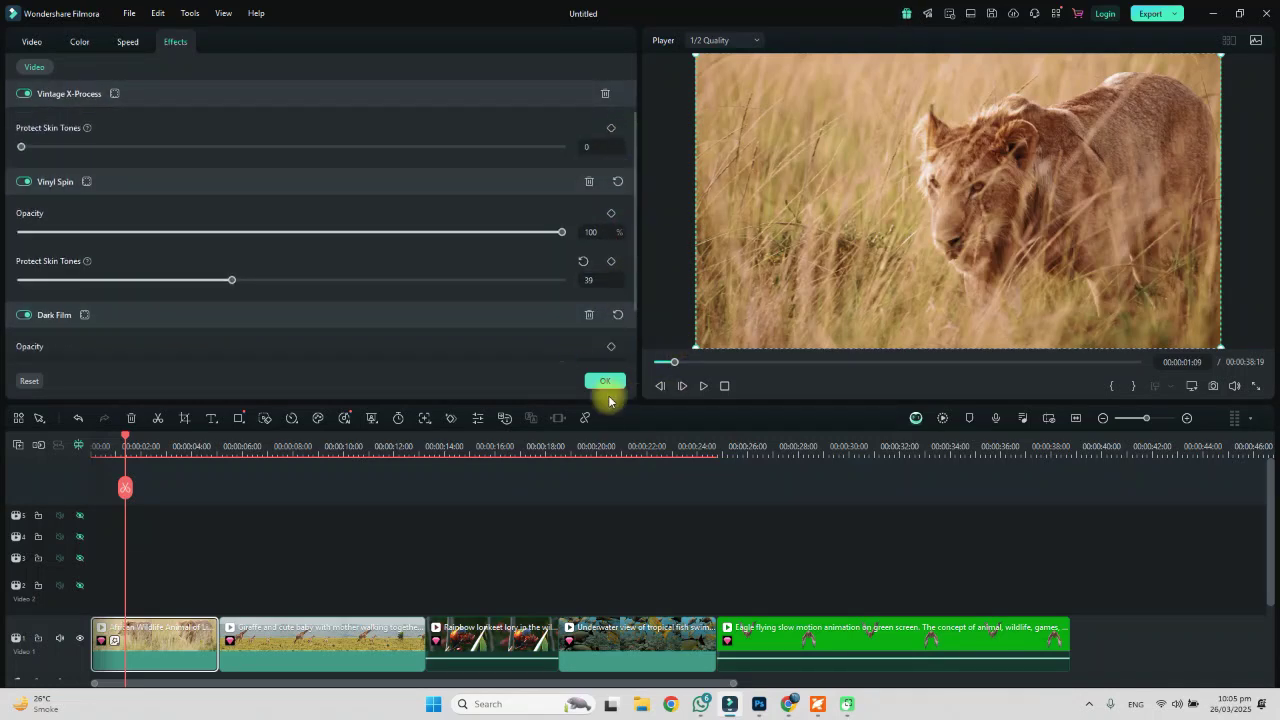
pyautogui.click(605, 382)
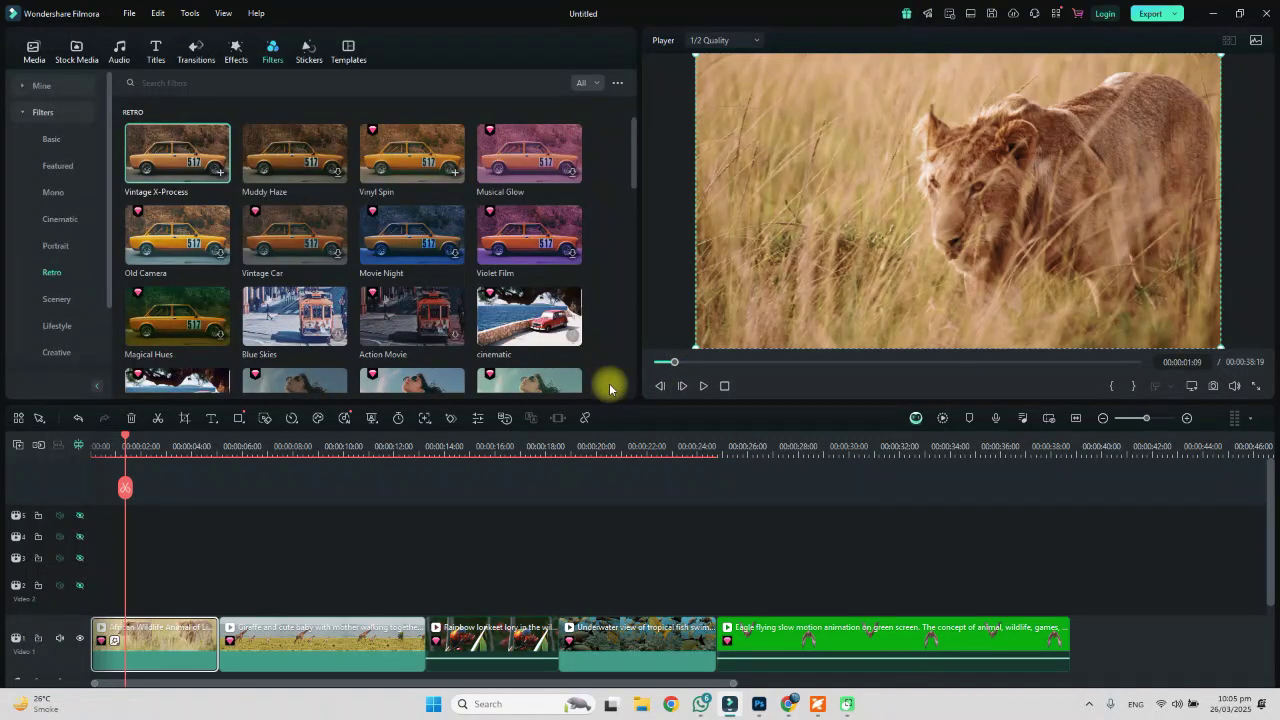
# Add the Basic filter B&W Style on two separate tracks above the giraffe clip.
pyautogui.click(62, 143)
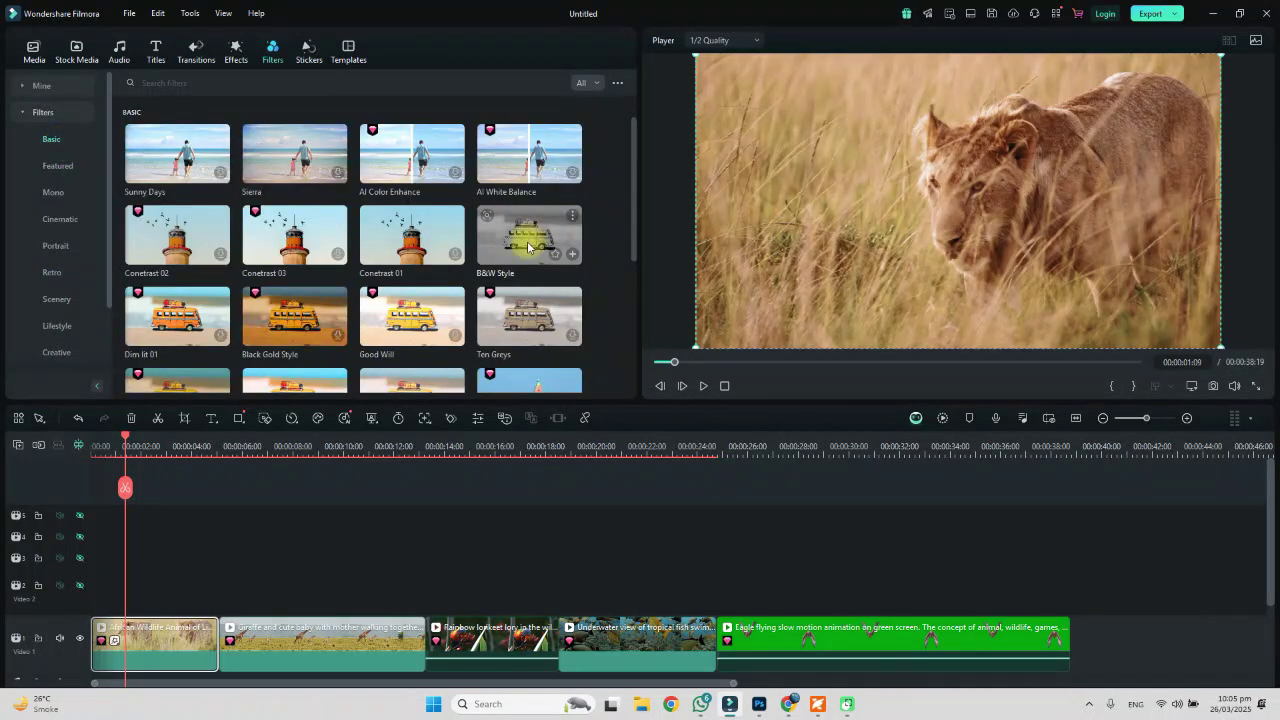
pyautogui.moveTo(528, 248); pyautogui.dragTo(229, 600)
pyautogui.moveTo(520, 238); pyautogui.dragTo(223, 555)
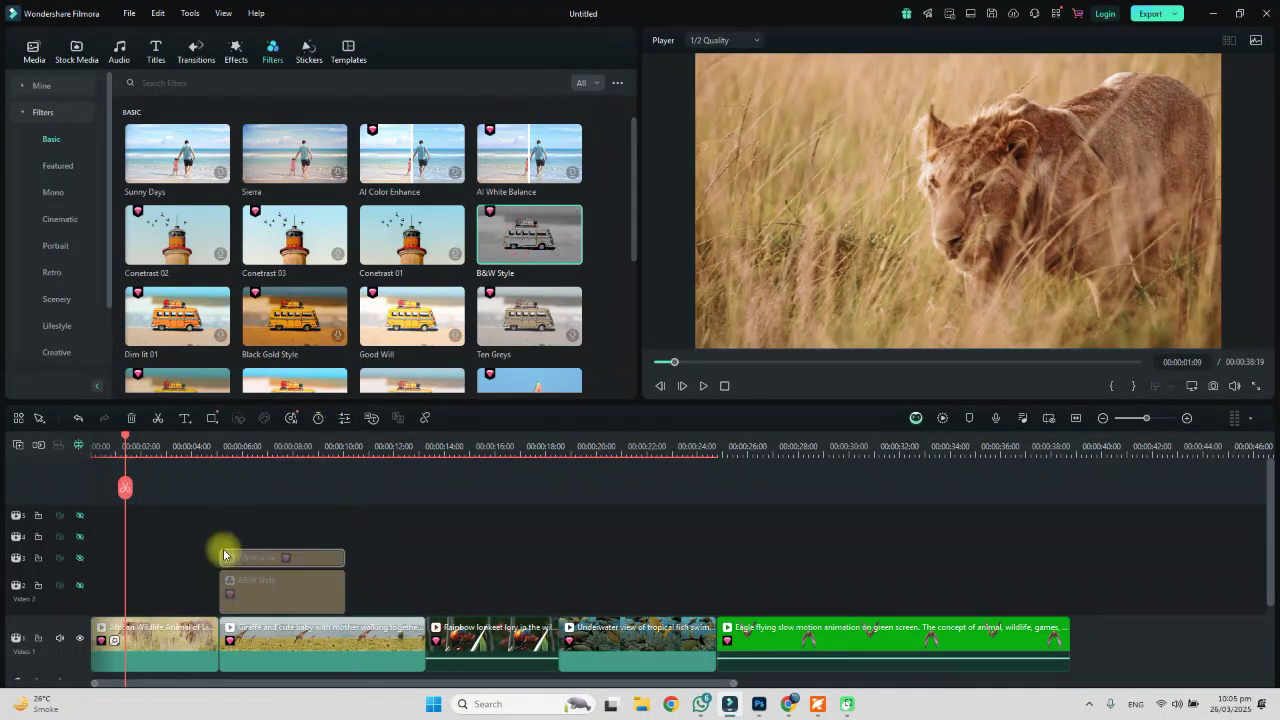
pyautogui.press('XF86AudioRaiseVolume')
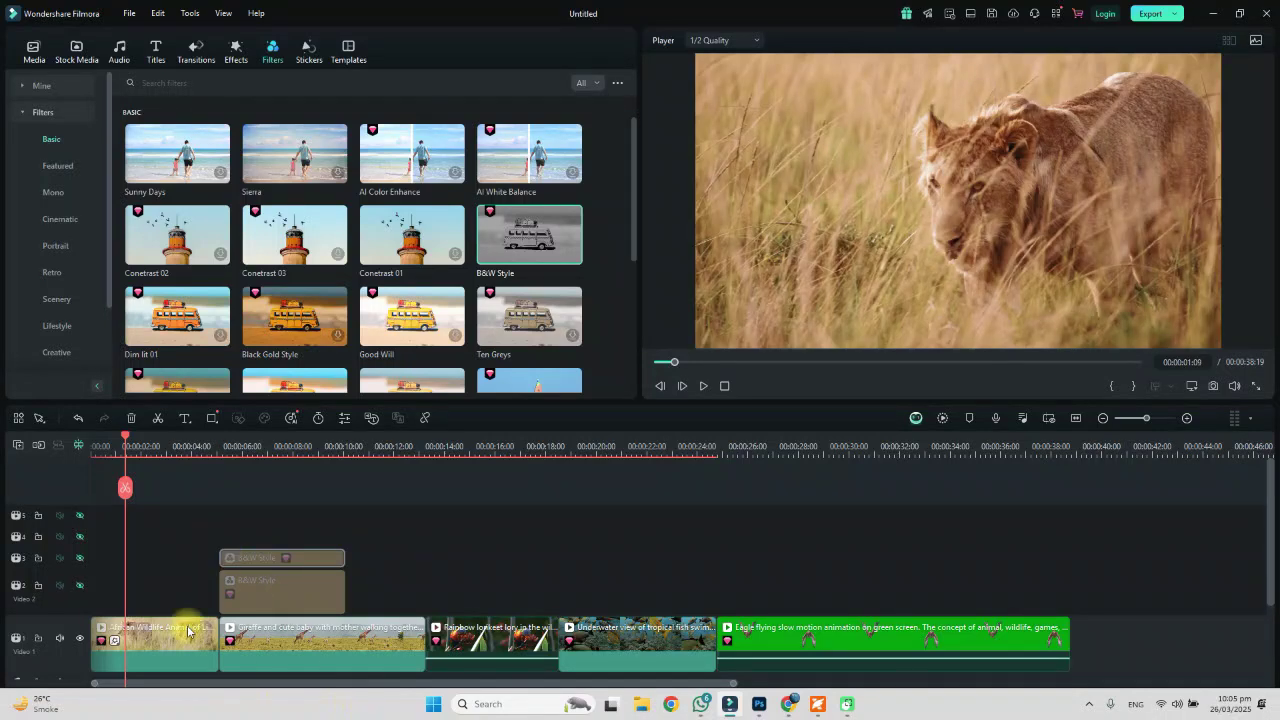
# Turn on visibility for the four hidden video tracks above the main track, tracks 2 to 5.
pyautogui.click(79, 586)
pyautogui.click(80, 558)
pyautogui.click(80, 536)
pyautogui.click(80, 515)
# Move the B&W Style filter on track 2 over the lion clip and delete the duplicate on track 3.
pyautogui.moveTo(319, 593); pyautogui.dragTo(129, 579)
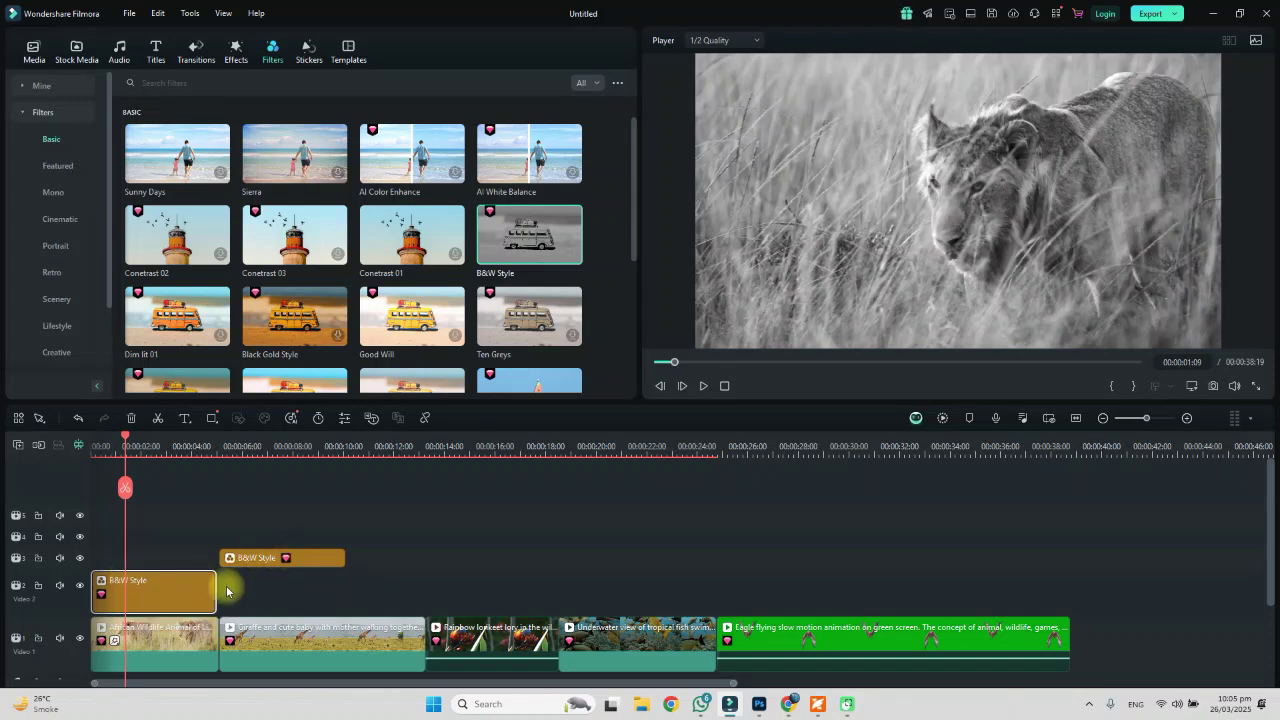
pyautogui.moveTo(274, 557); pyautogui.dragTo(304, 558)
pyautogui.press('Delete')
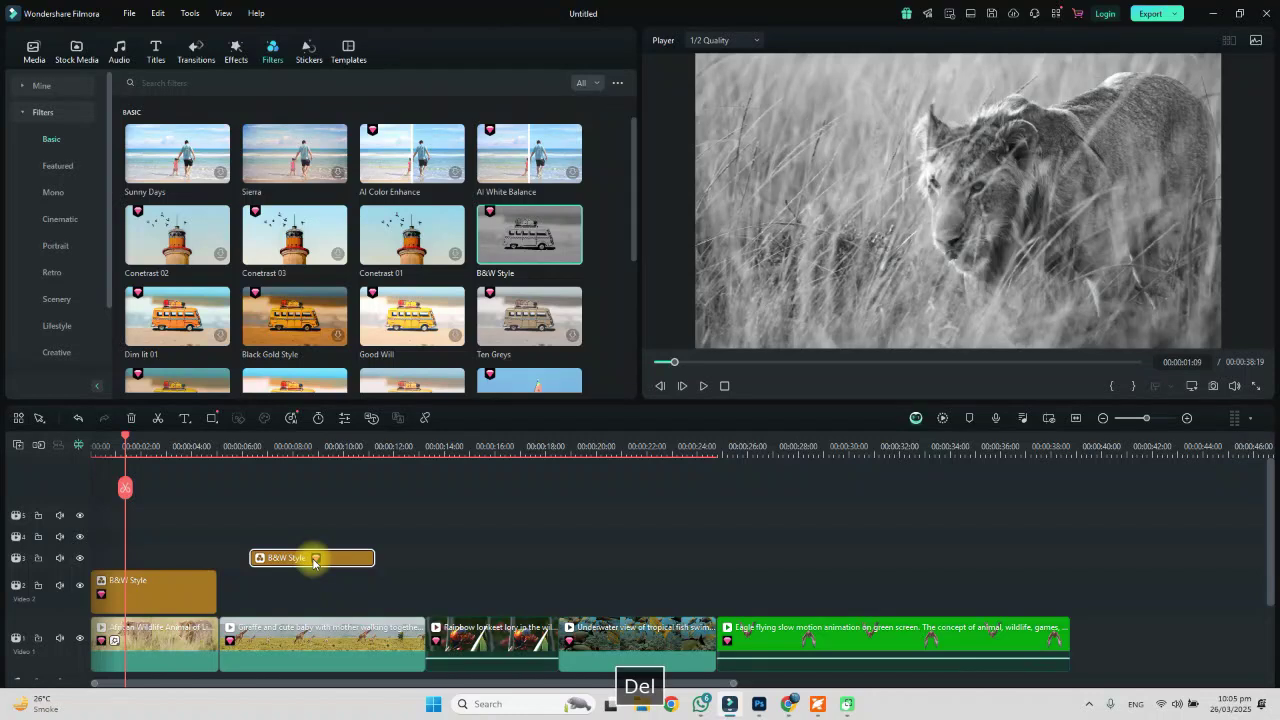
# Play the lion clip with the B&W Style filter from the beginning and try rendering the timeline preview.
pyautogui.click(98, 443)
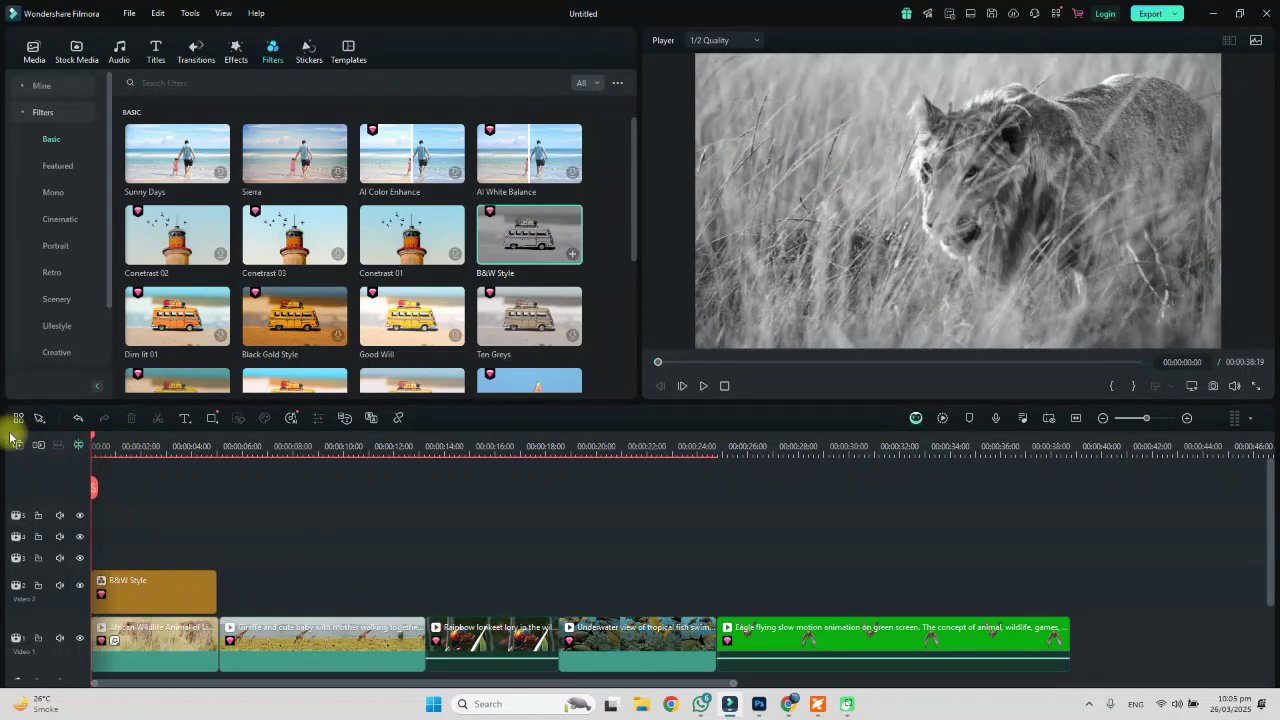
pyautogui.press('space')
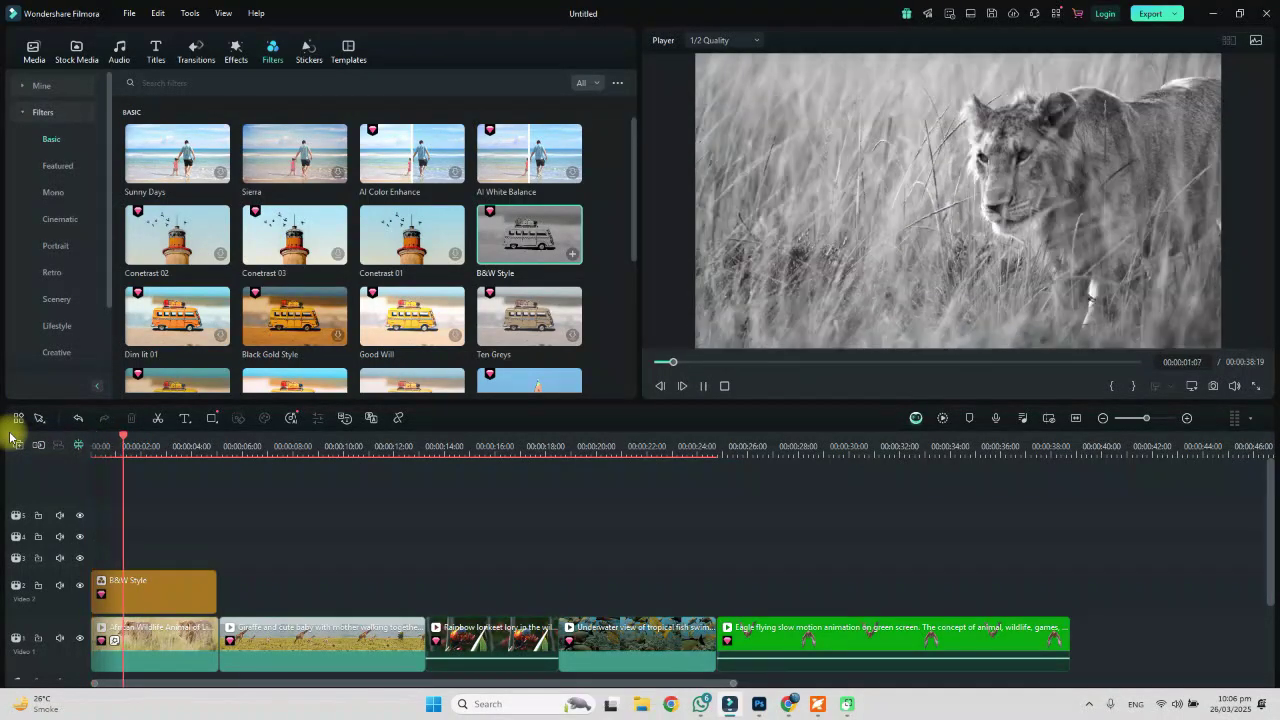
pyautogui.press('space')
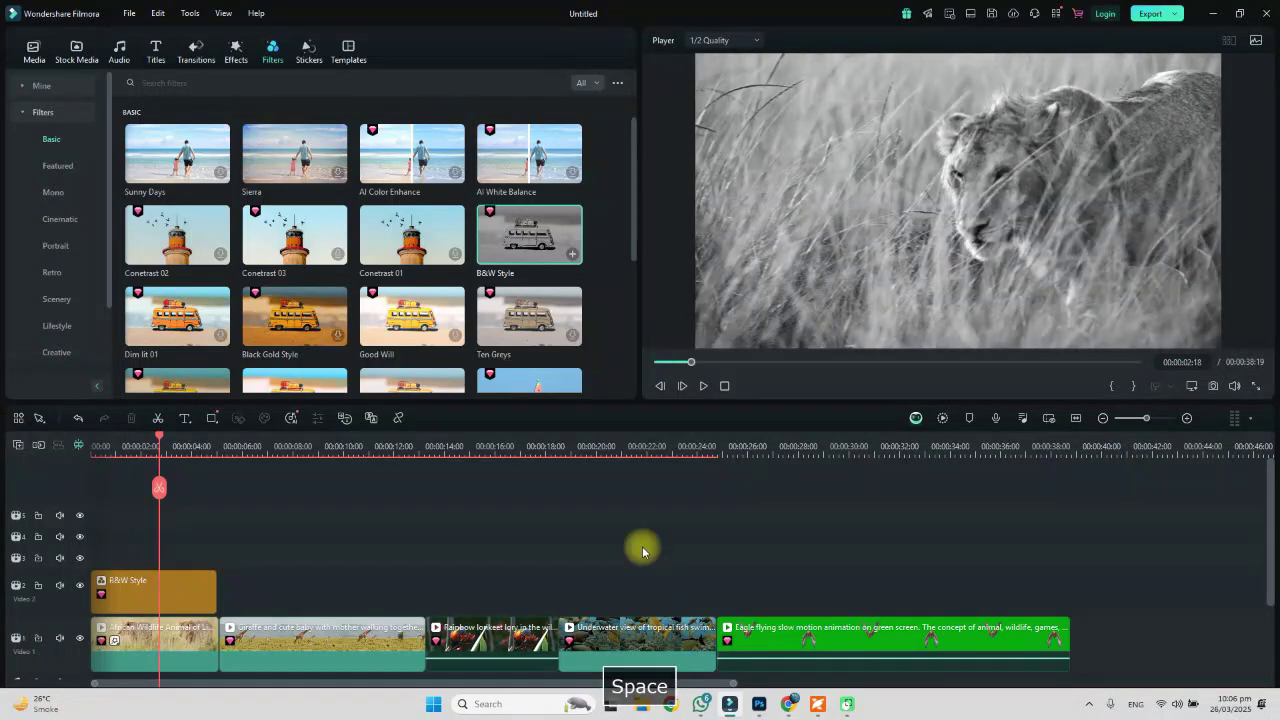
pyautogui.click(941, 414)
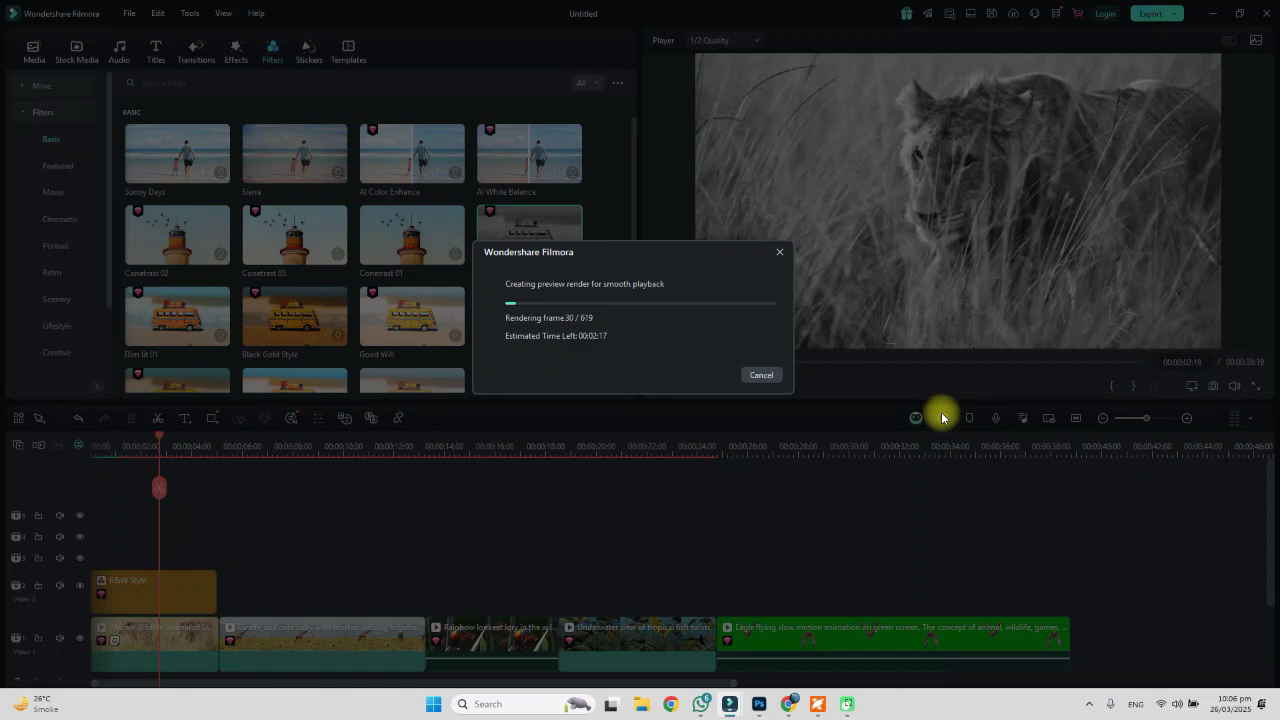
pyautogui.click(760, 375)
pyautogui.hotkey('shift', 'Left')
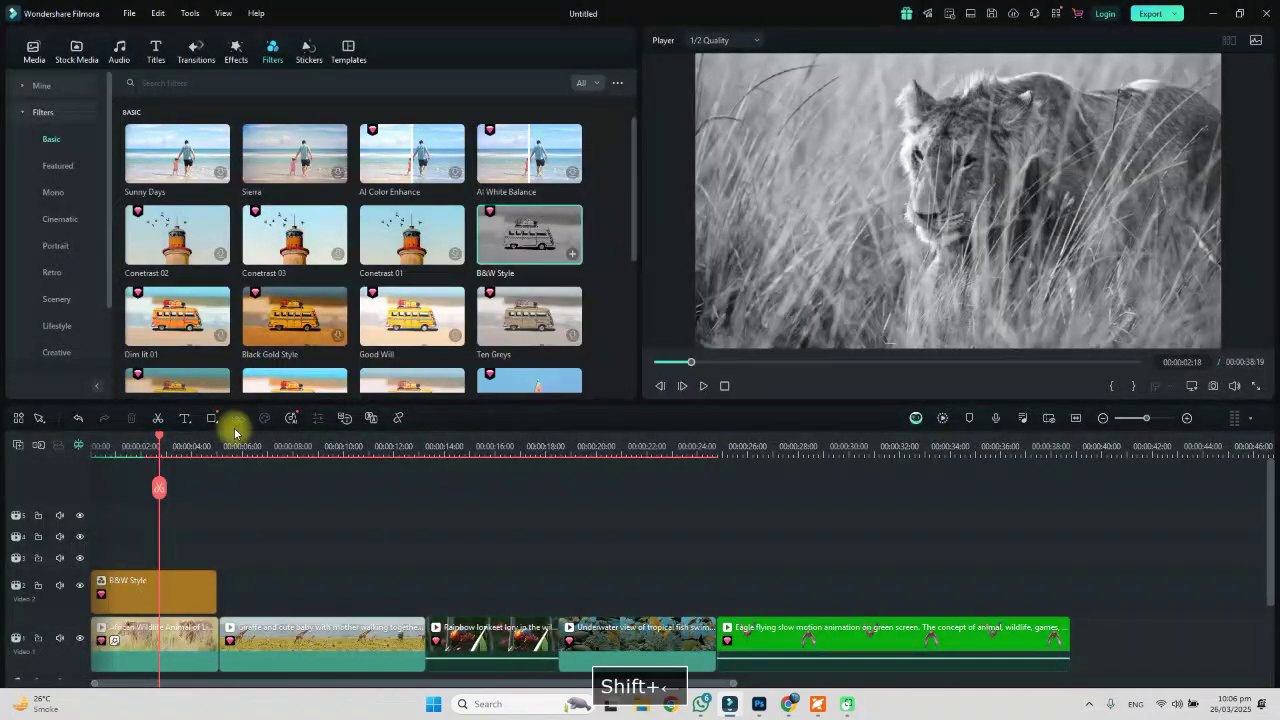
pyautogui.press('space')
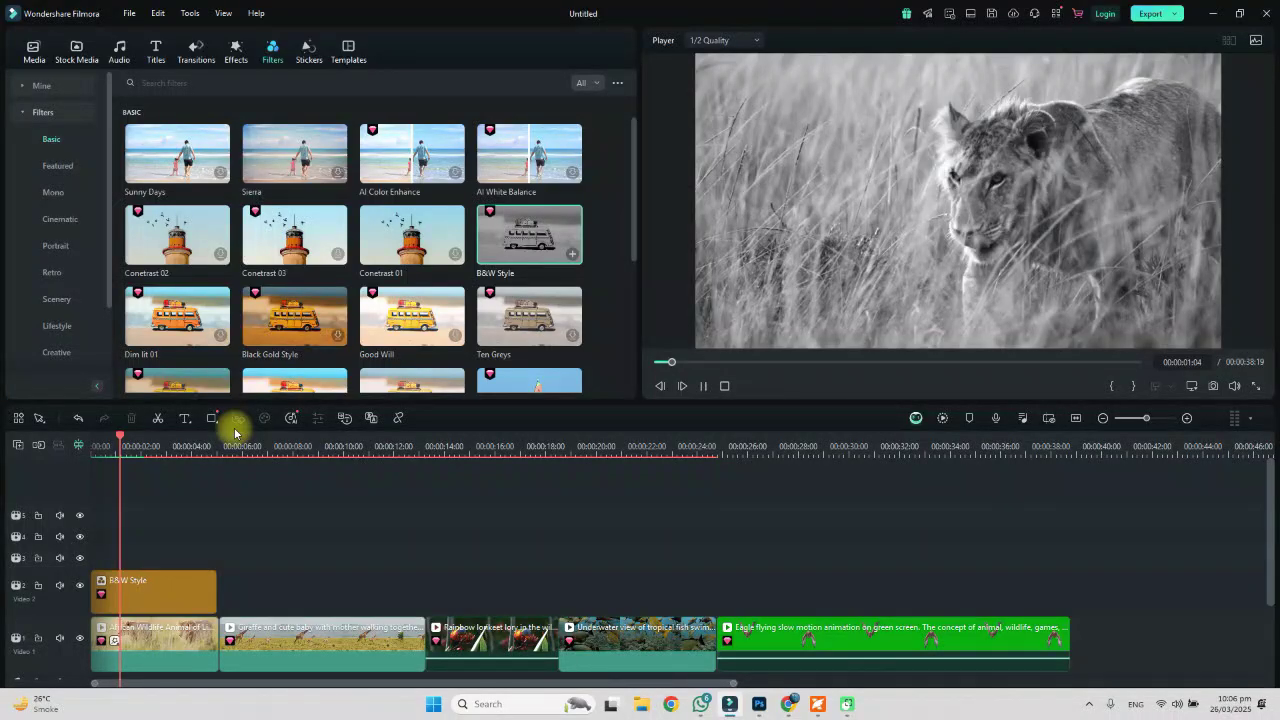
pyautogui.press('space')
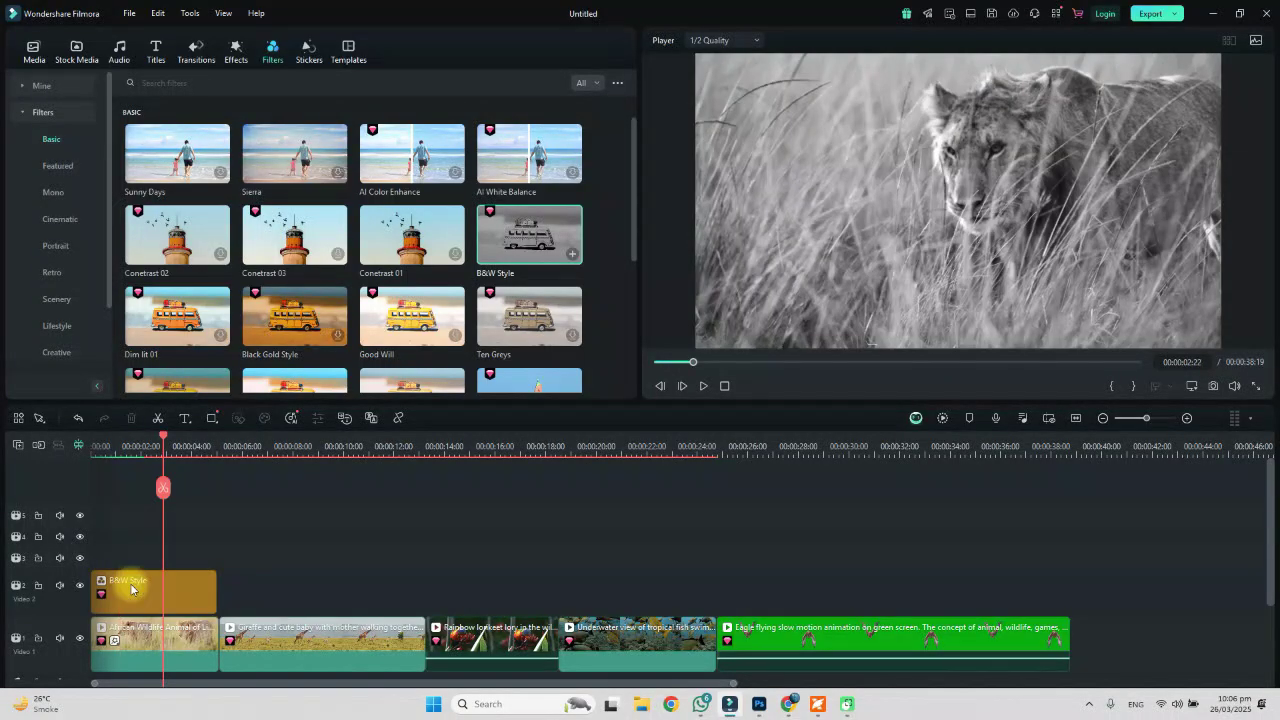
# Trim about 2 seconds off the start of the B&W Style filter and move it to the beginning of the timeline.
pyautogui.click(131, 589)
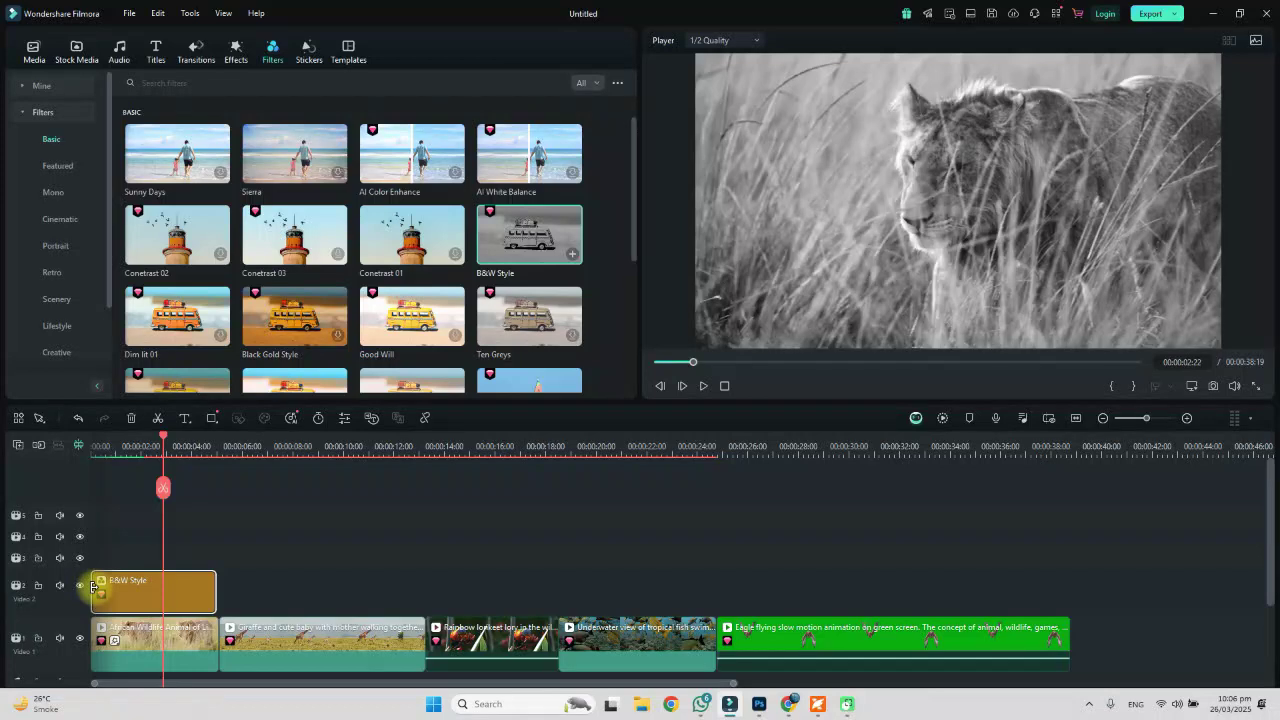
pyautogui.moveTo(93, 587); pyautogui.dragTo(159, 587)
pyautogui.click(137, 449)
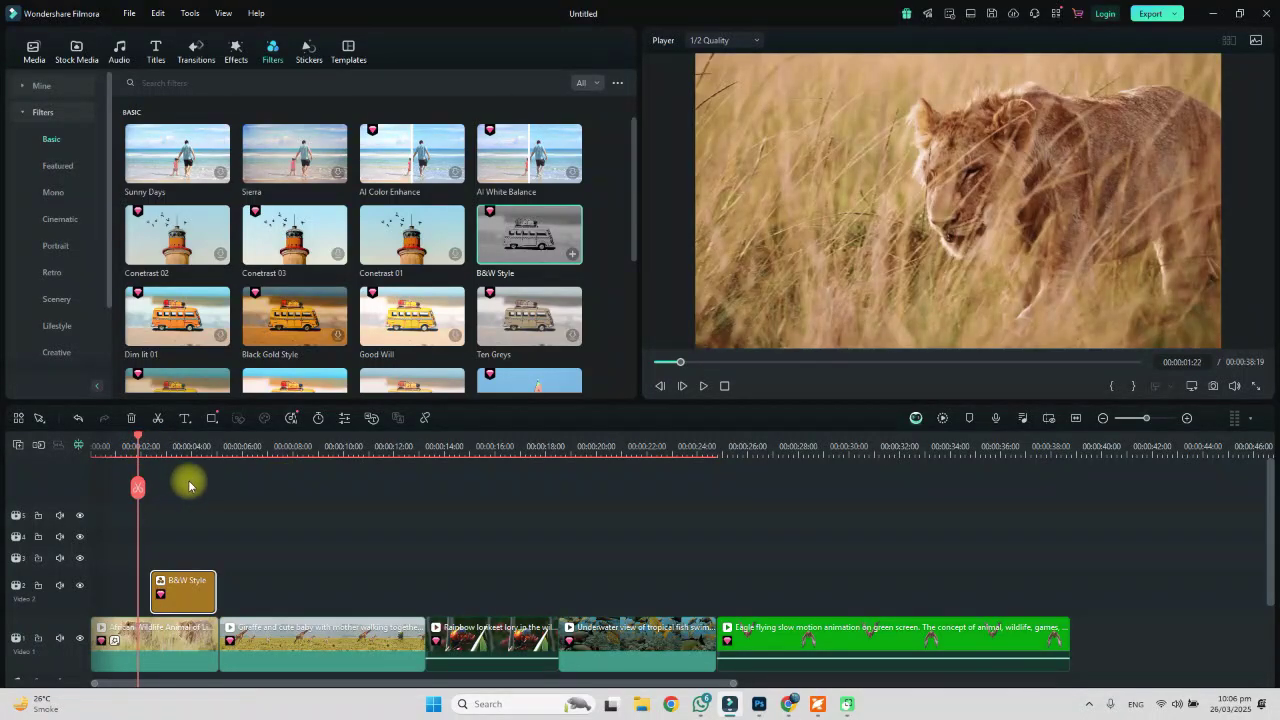
pyautogui.press('space')
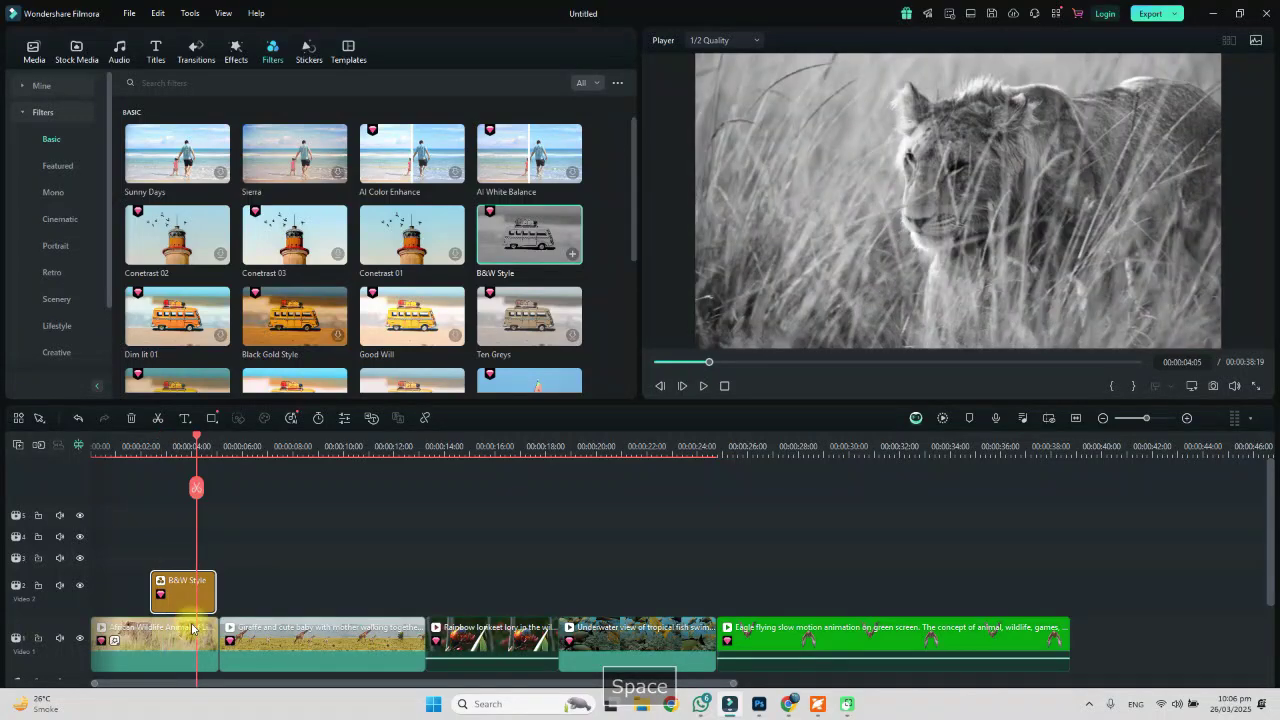
pyautogui.moveTo(180, 596); pyautogui.dragTo(87, 596)
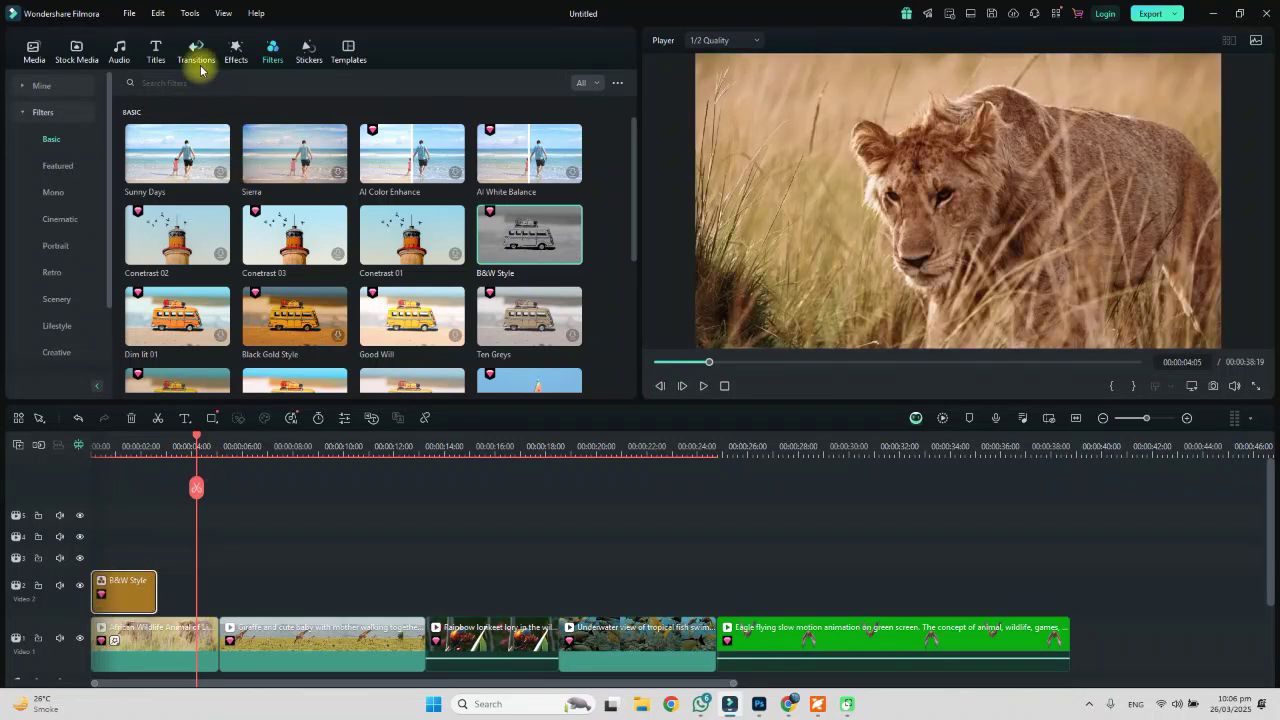
# Add a Dissolve transition at the end of the B&W Style filter, extended to about 3 seconds, and render the timeline preview.
pyautogui.click(196, 50)
pyautogui.moveTo(197, 180); pyautogui.dragTo(170, 577)
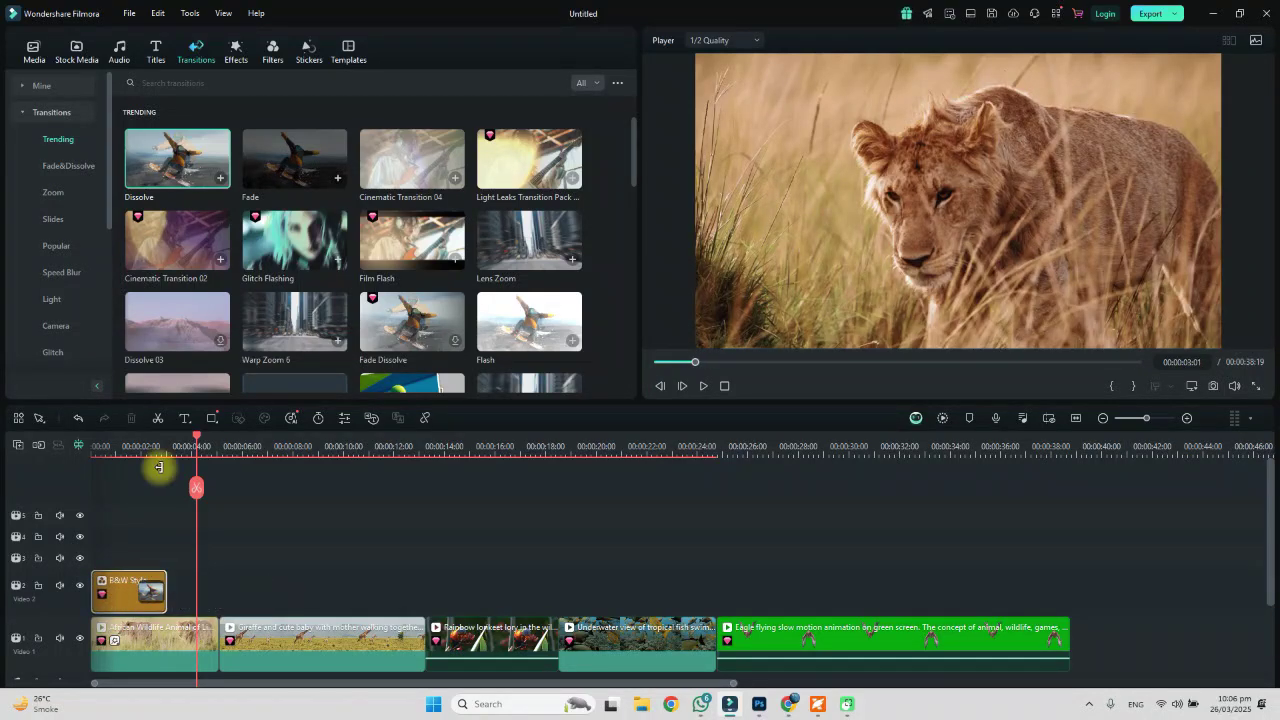
pyautogui.click(142, 451)
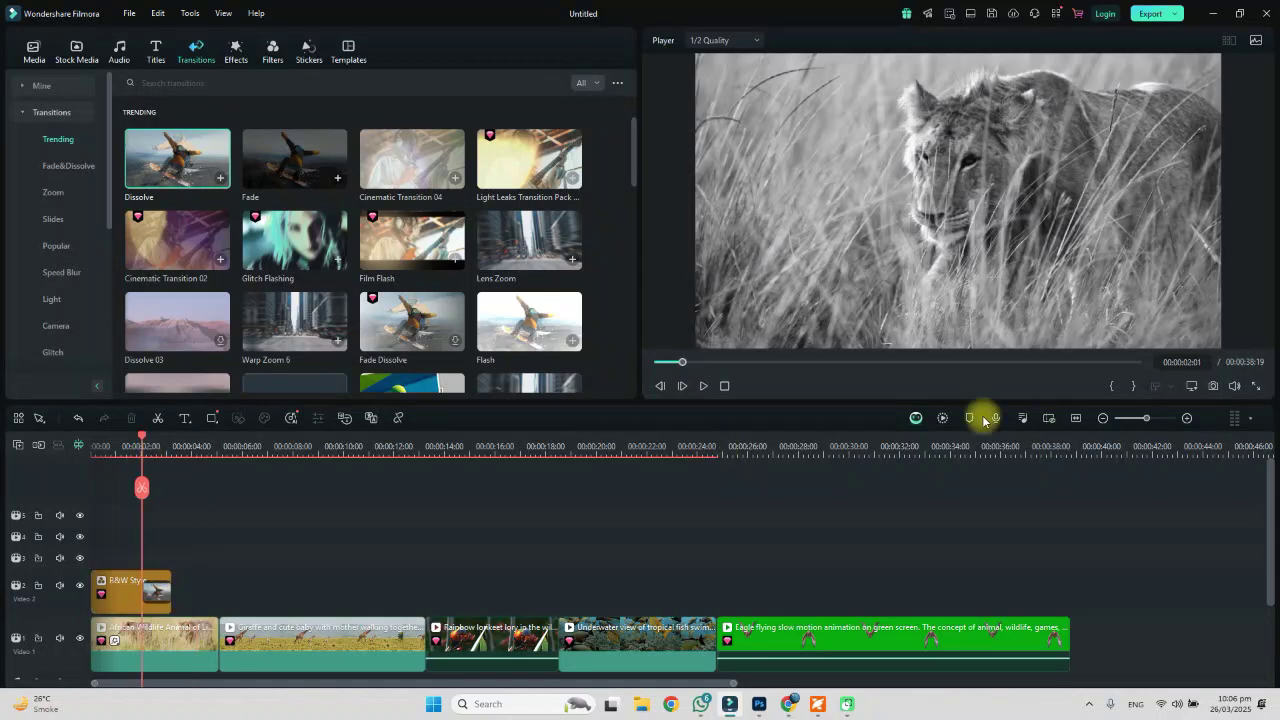
pyautogui.click(941, 419)
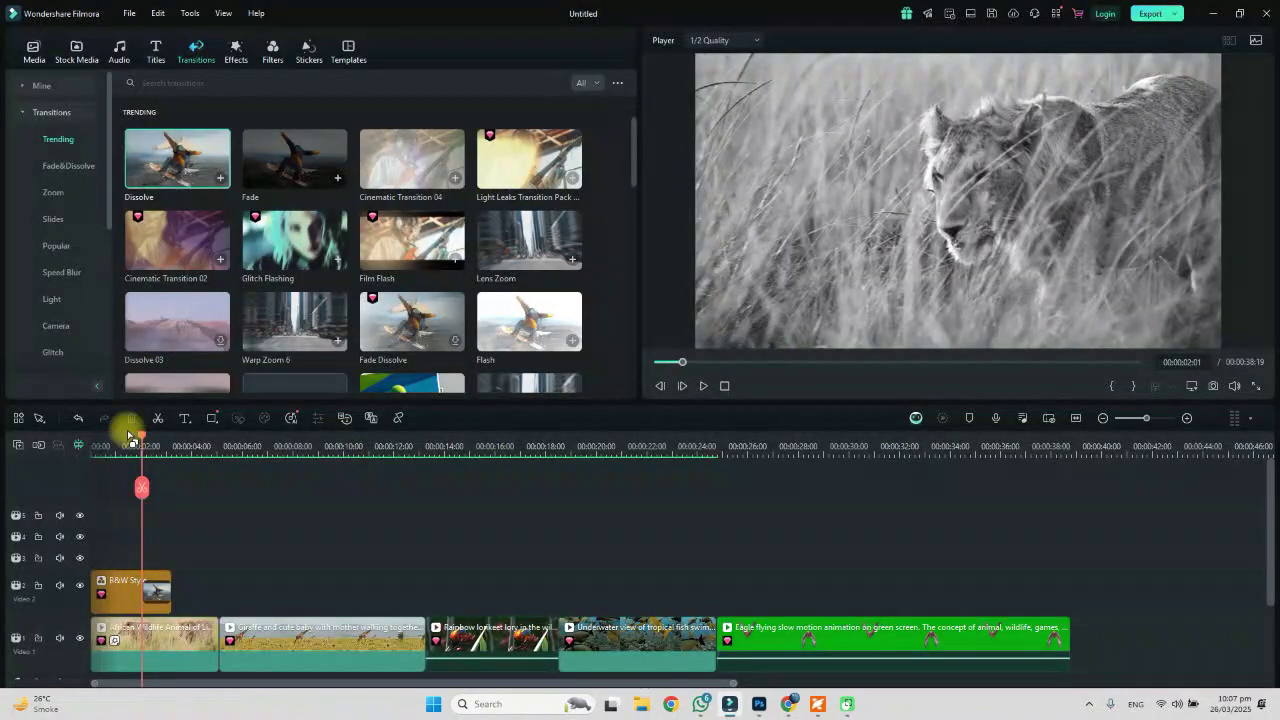
# Play the rendered opening repeatedly to examine the dissolve from black-and-white to color on the lion clip.
pyautogui.hotkey('shift', 'Left')
pyautogui.press('space')
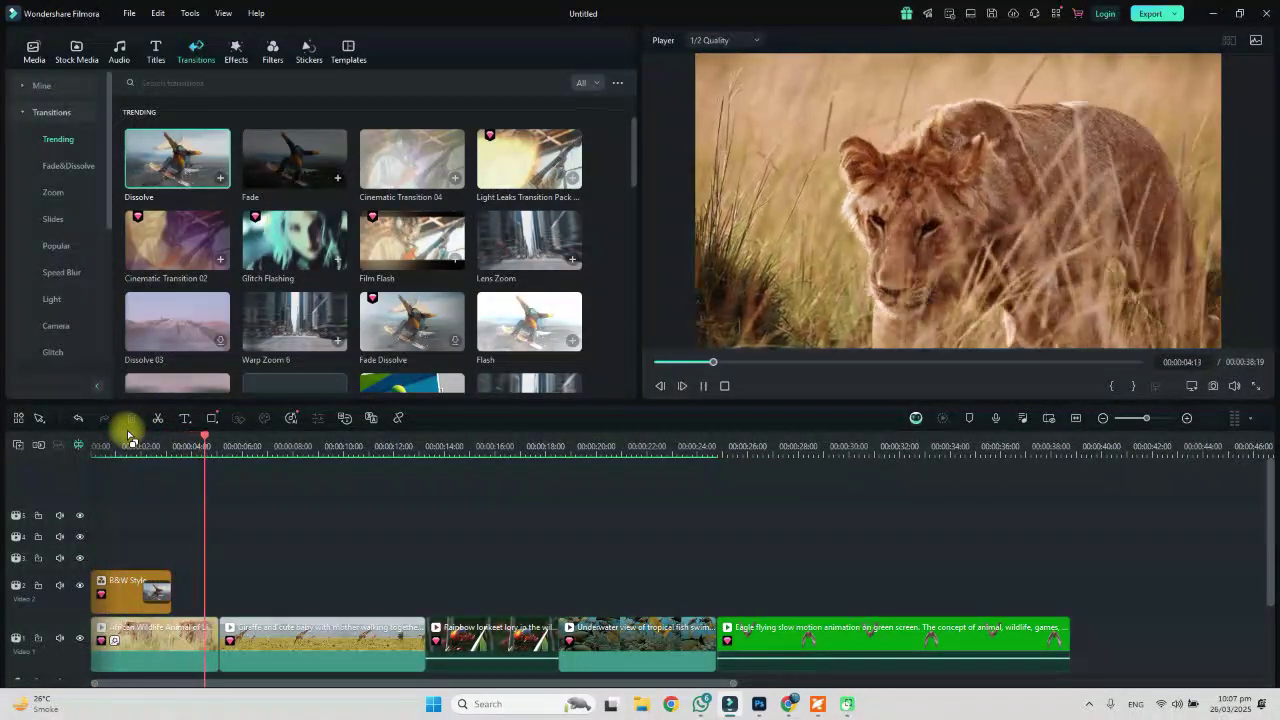
pyautogui.hotkey('shift', 'Left')
pyautogui.hotkey('shift', 'Left')
pyautogui.hotkey('shift', 'Left')
pyautogui.hotkey('shift', 'Left')
pyautogui.hotkey('shift', 'Left')
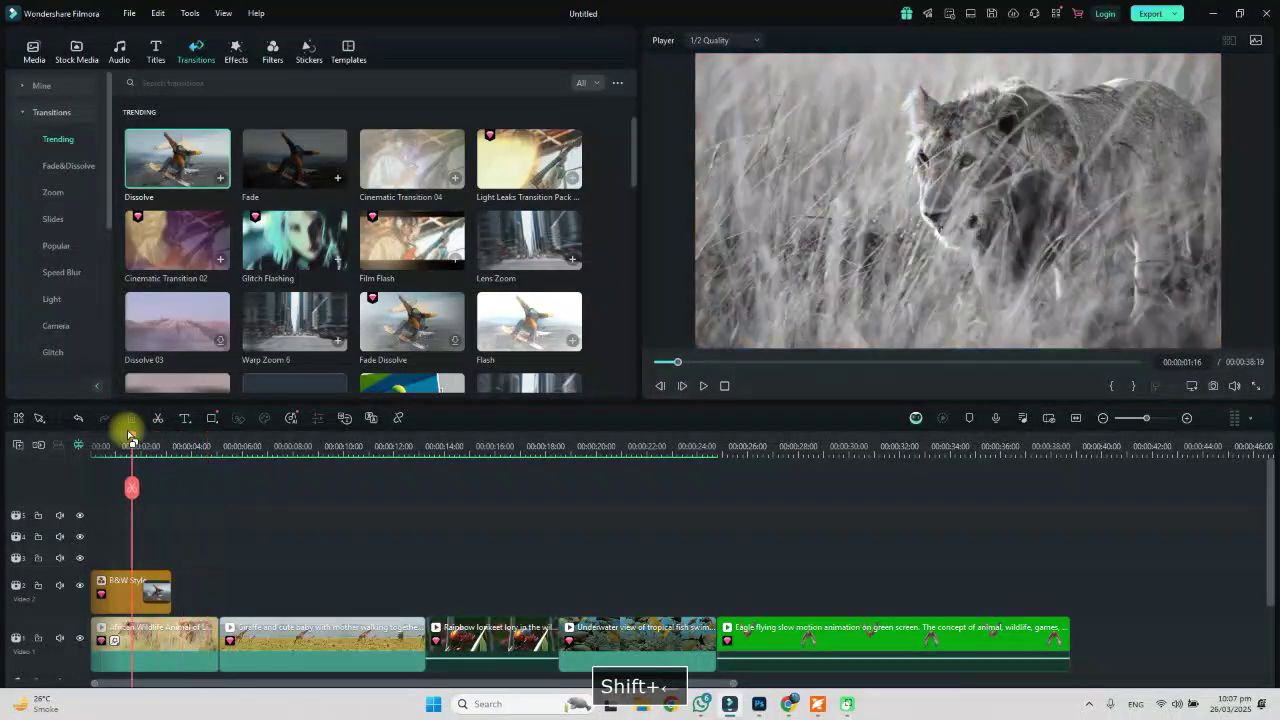
pyautogui.press('space')
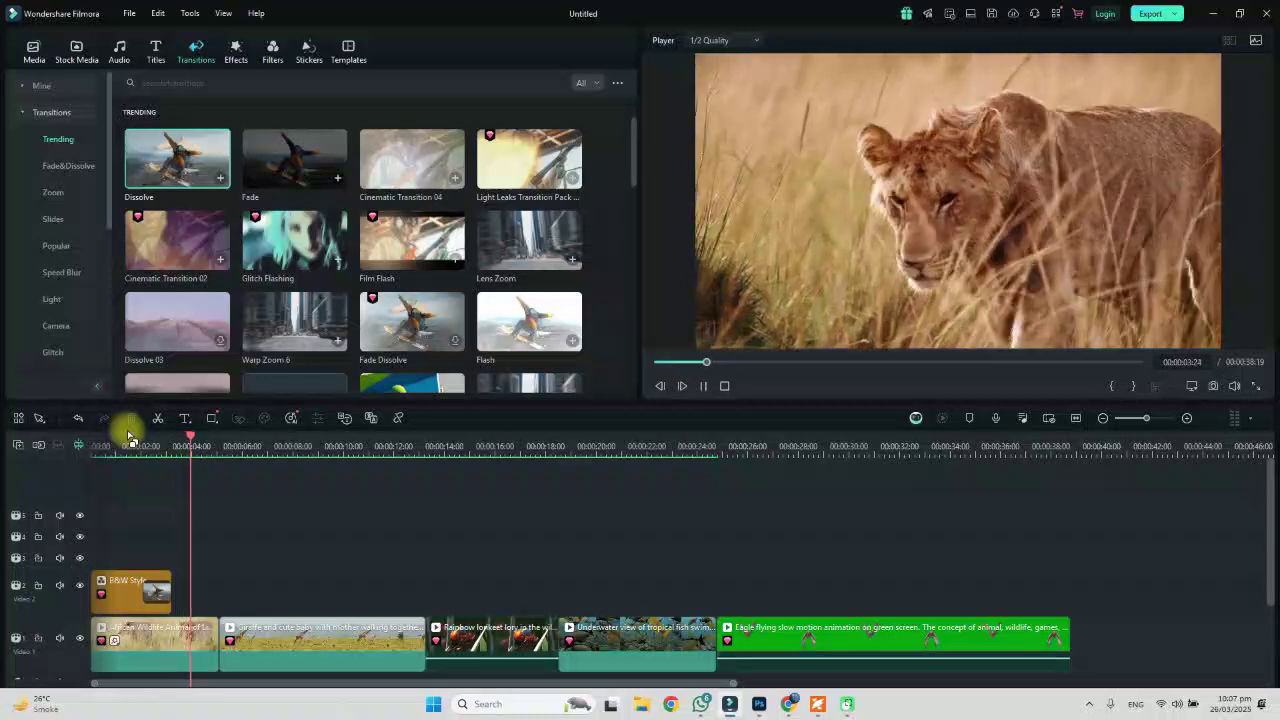
pyautogui.press('space')
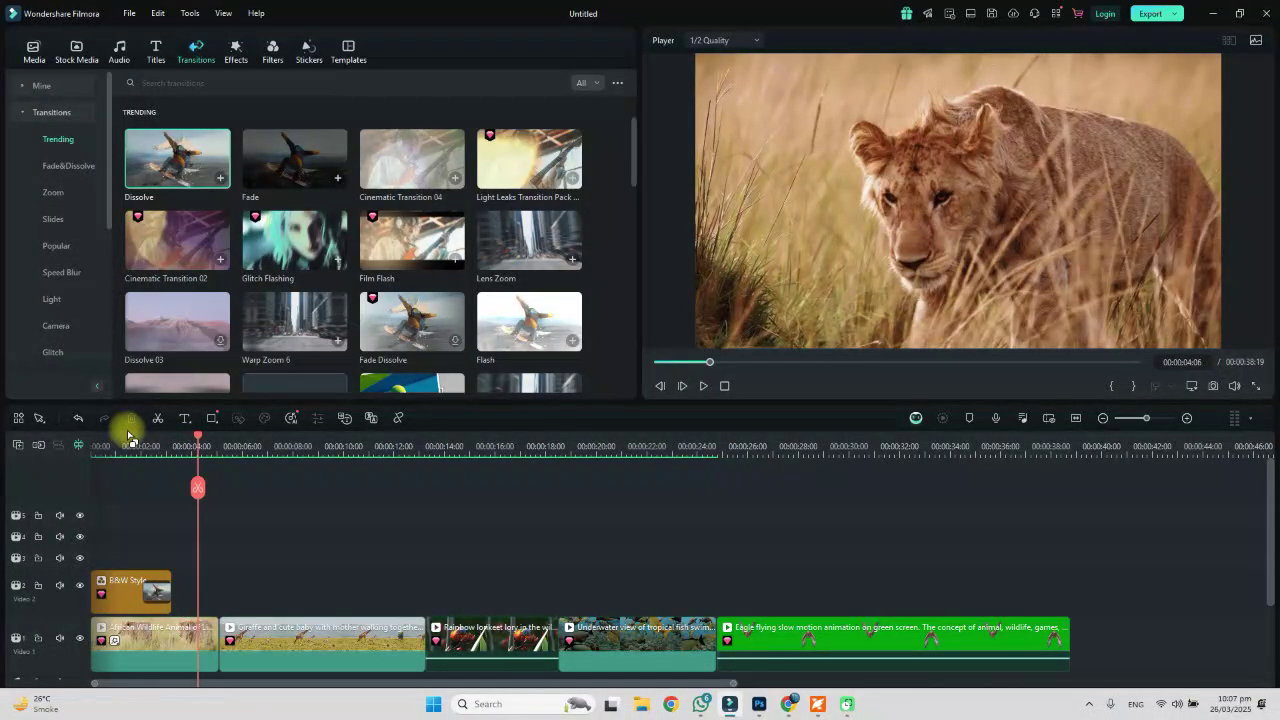
pyautogui.press('space')
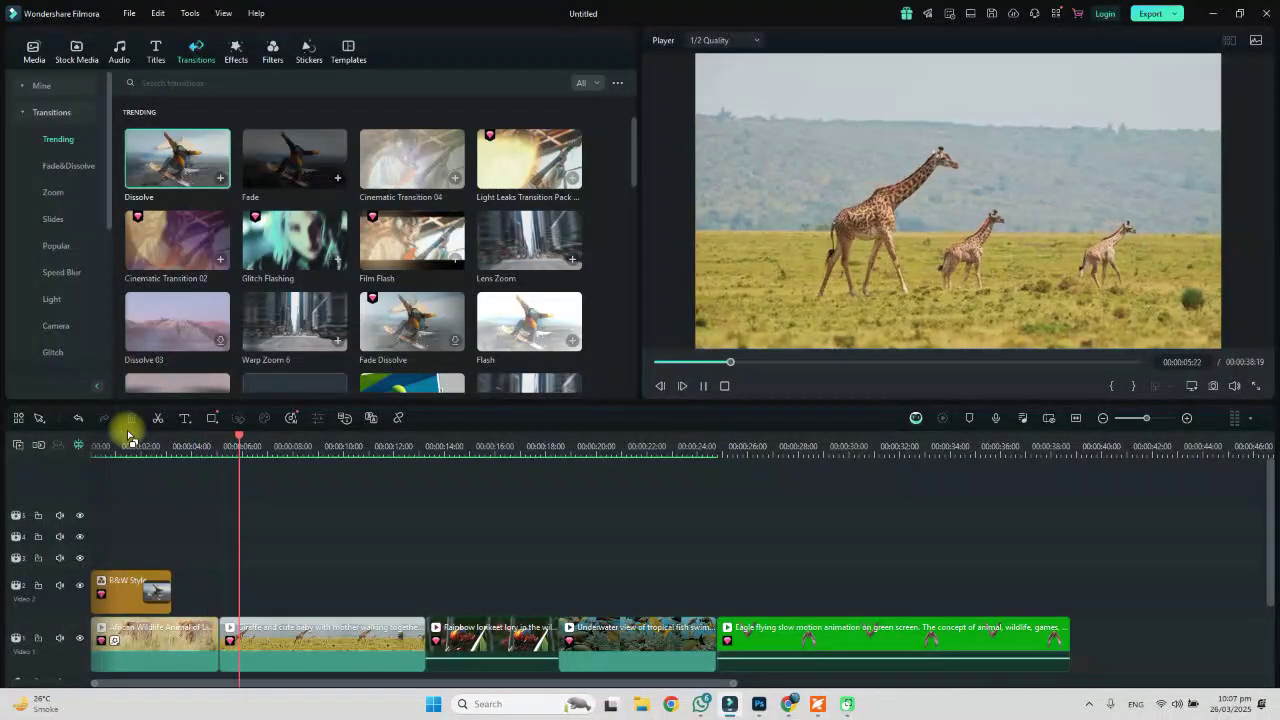
pyautogui.press('space')
# Replay the opening up to the giraffe clip and slightly lengthen the Dissolve transition on the B&W Style filter.
pyautogui.click(298, 630)
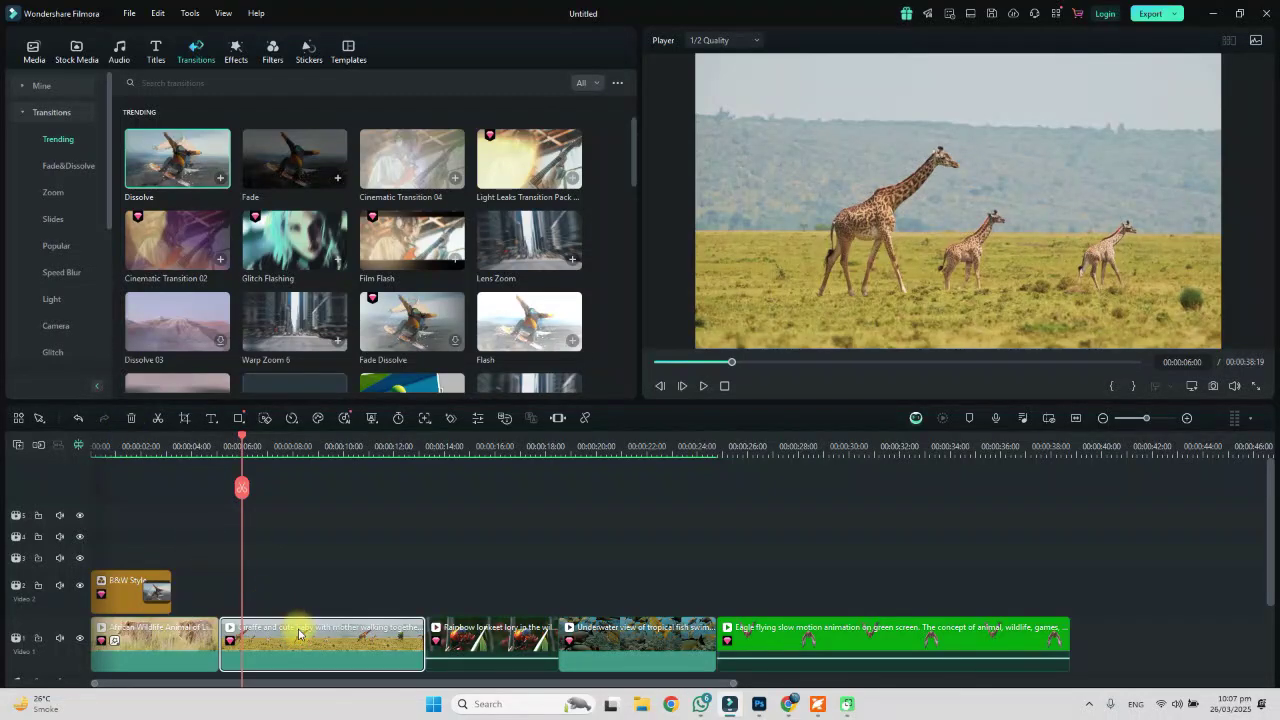
pyautogui.click(135, 450)
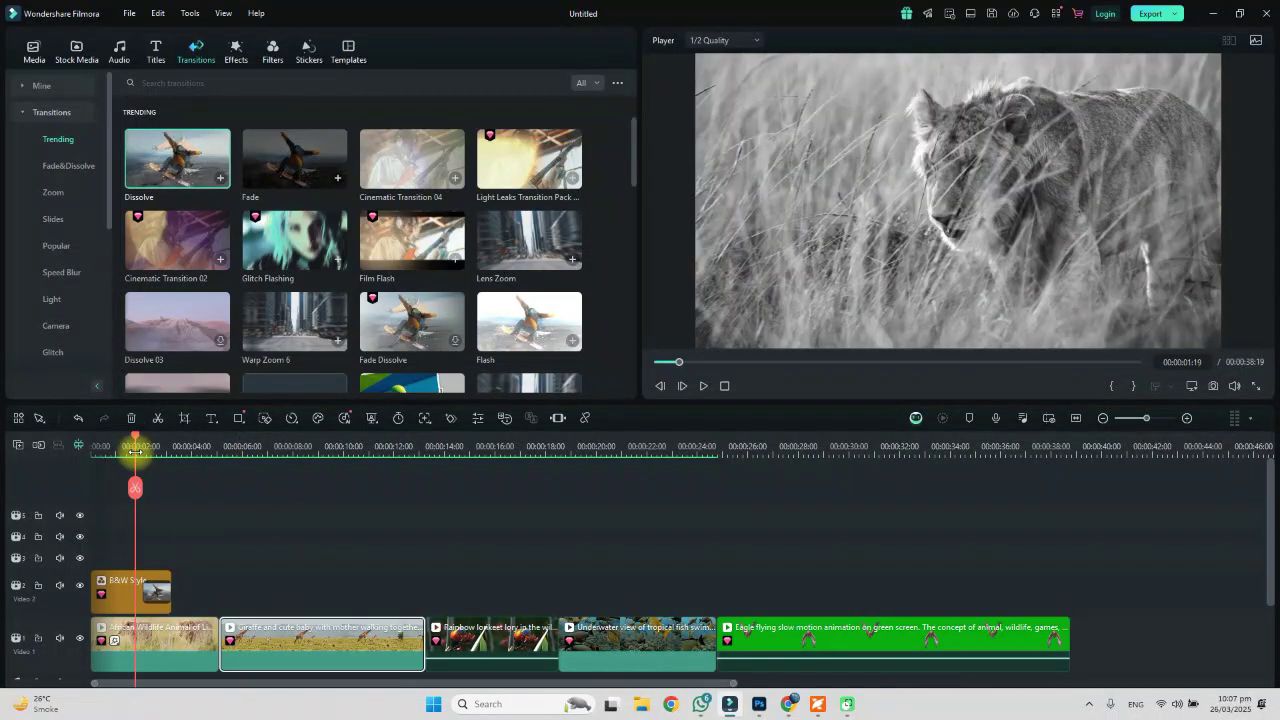
pyautogui.press('XF86AudioRaiseVolume')
pyautogui.hotkey('shift', 'Home')
pyautogui.press('space')
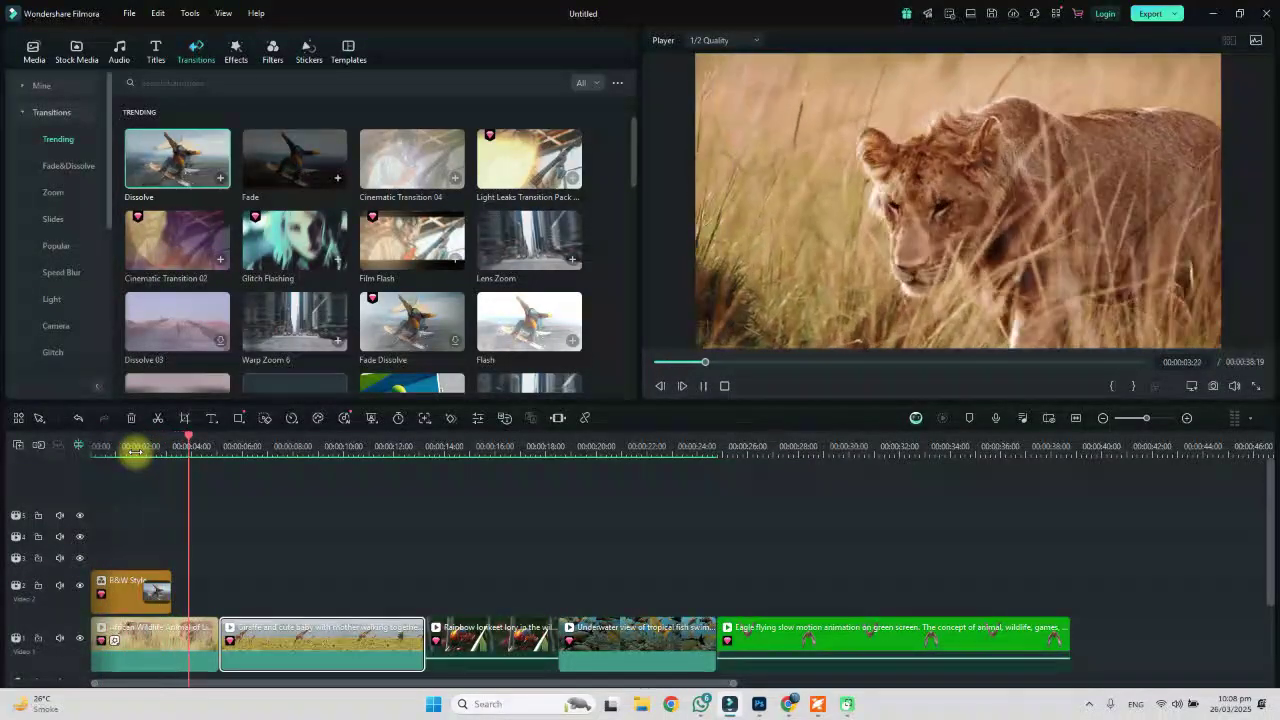
pyautogui.press('space')
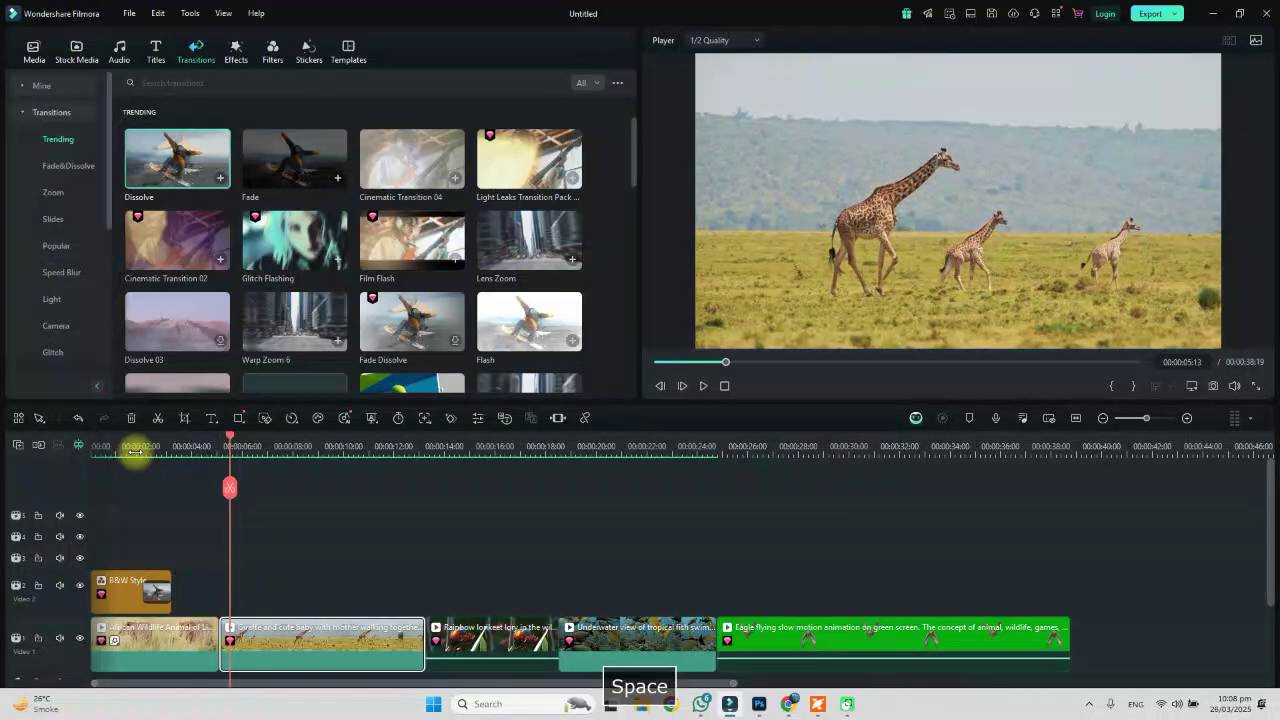
pyautogui.click(140, 592)
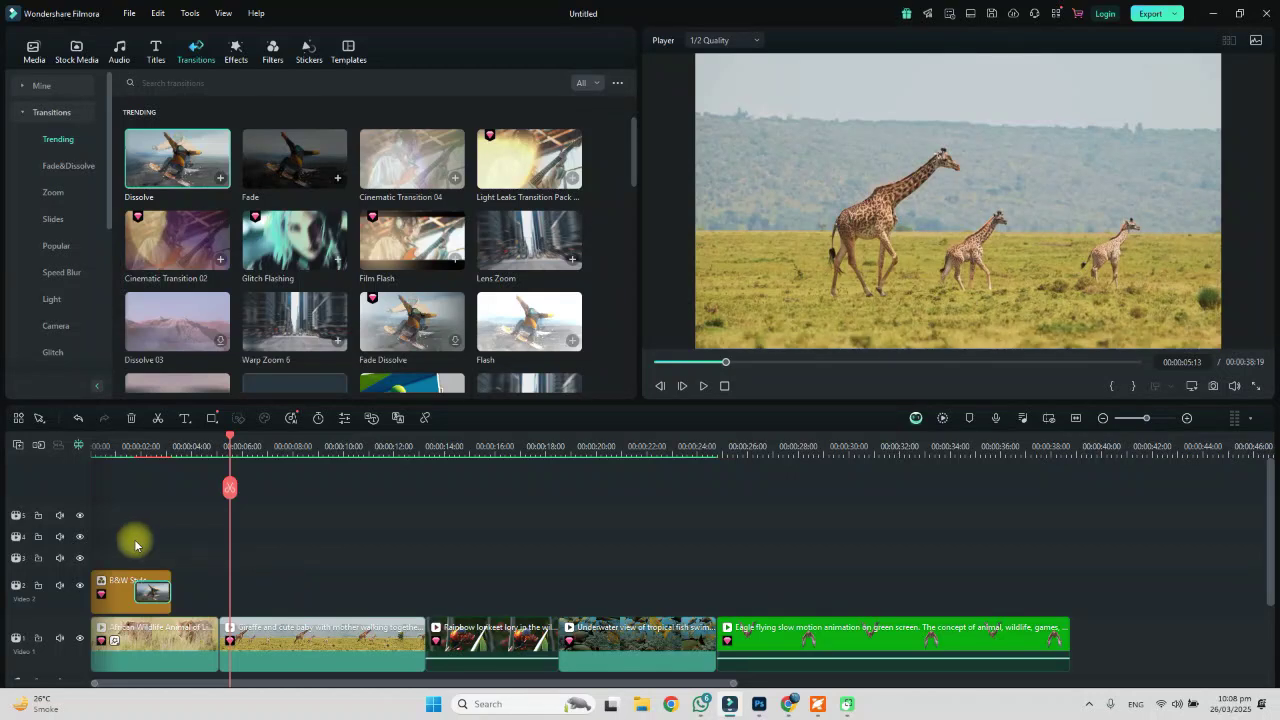
# Save the project on the Desktop as "Batch 4 filmora session 12 filters , effects green screen".
pyautogui.hotkey('ctrl', 's')
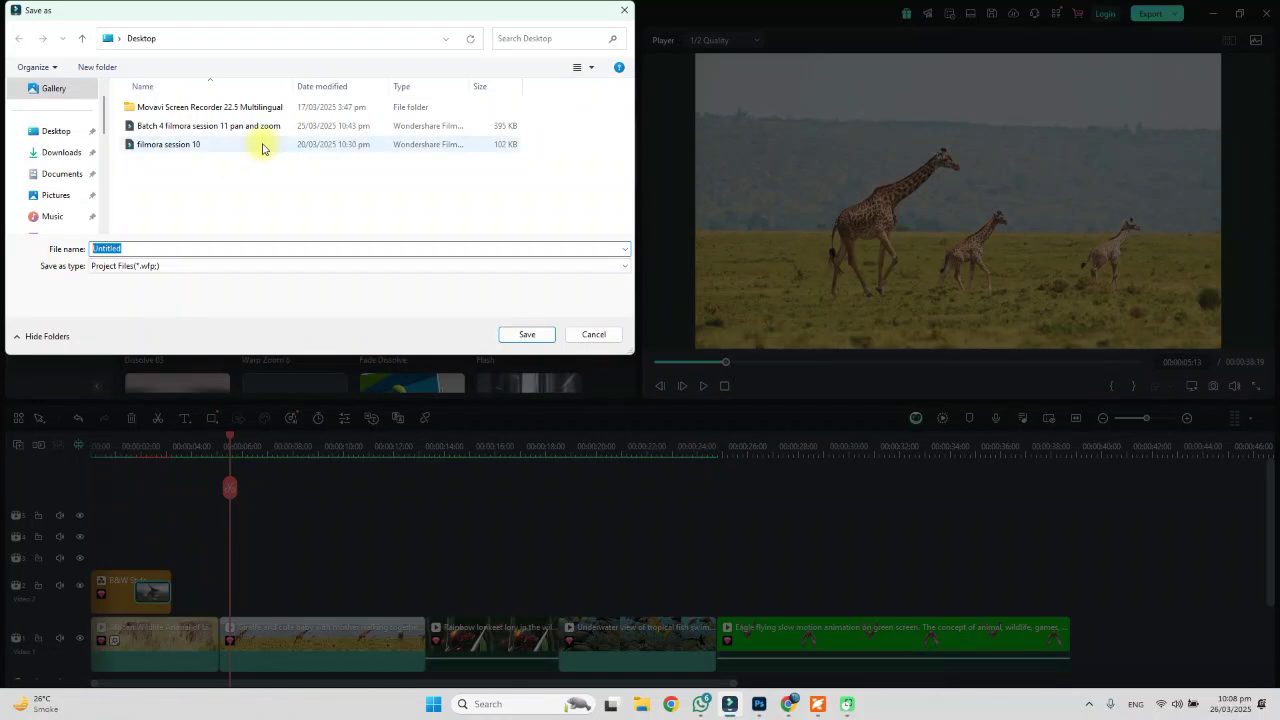
pyautogui.click(253, 128)
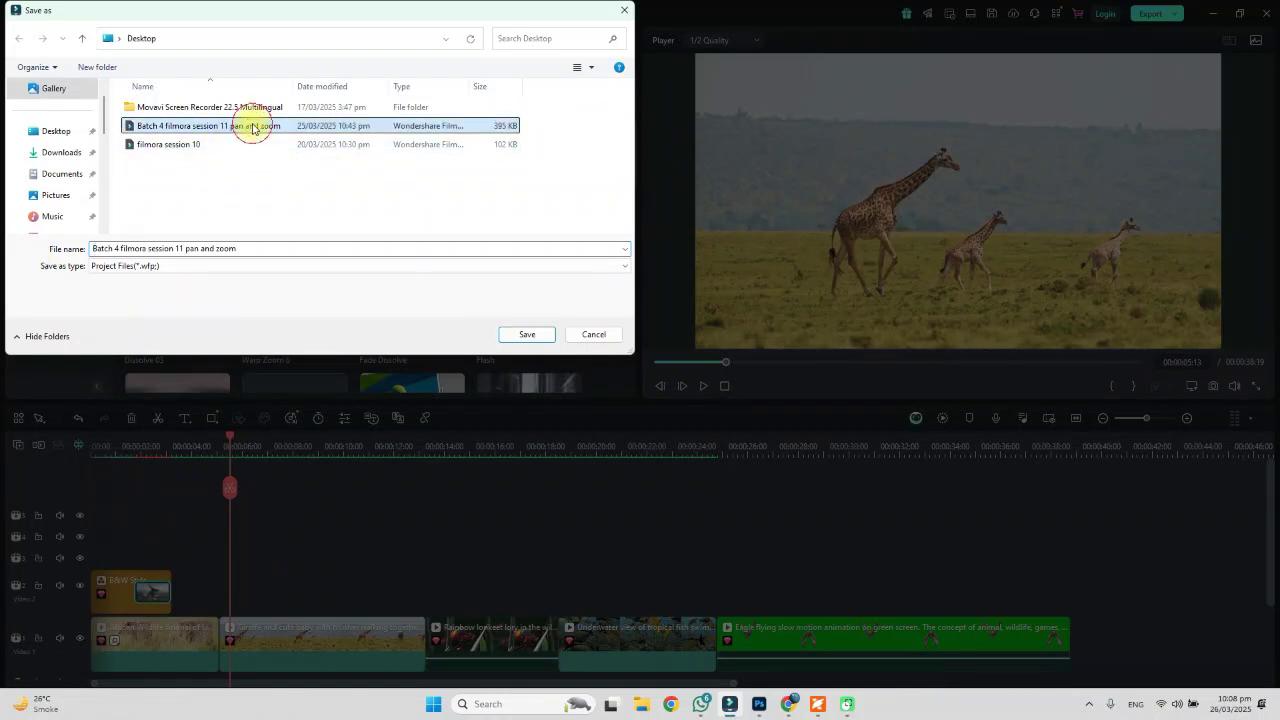
pyautogui.click(183, 250)
pyautogui.click(183, 250)
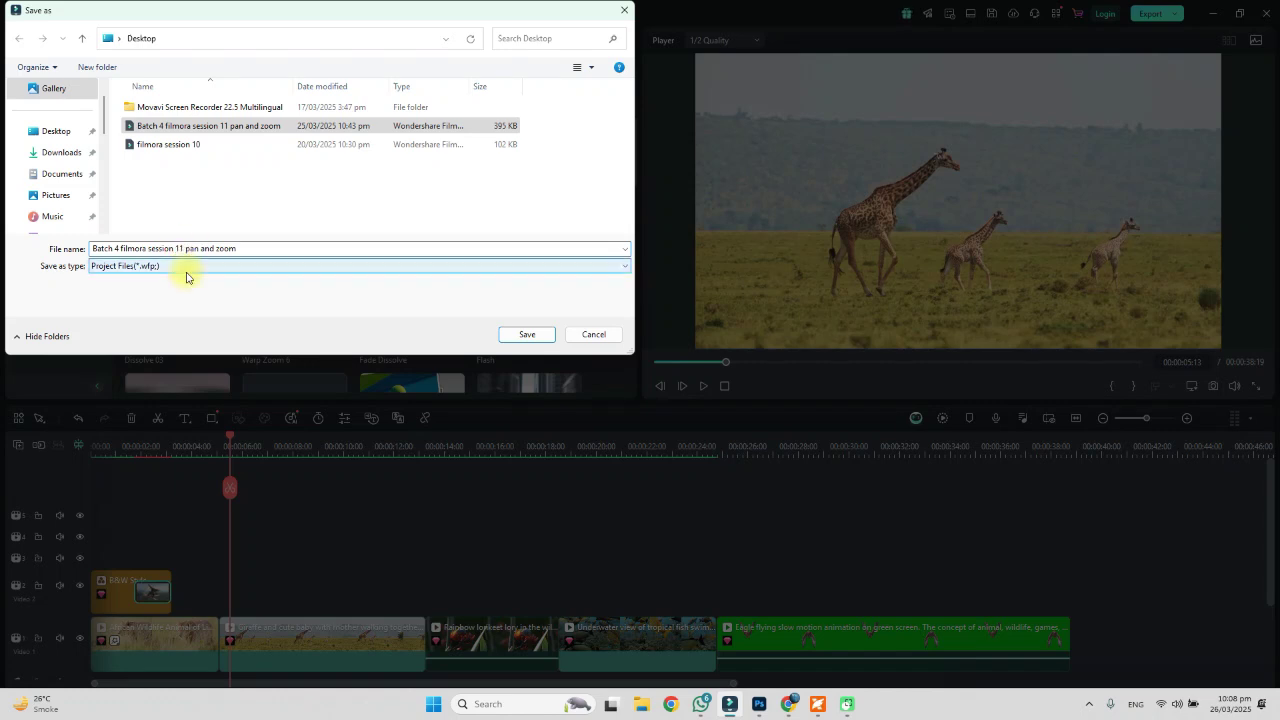
pyautogui.press('BackSpace')
pyautogui.write('2')
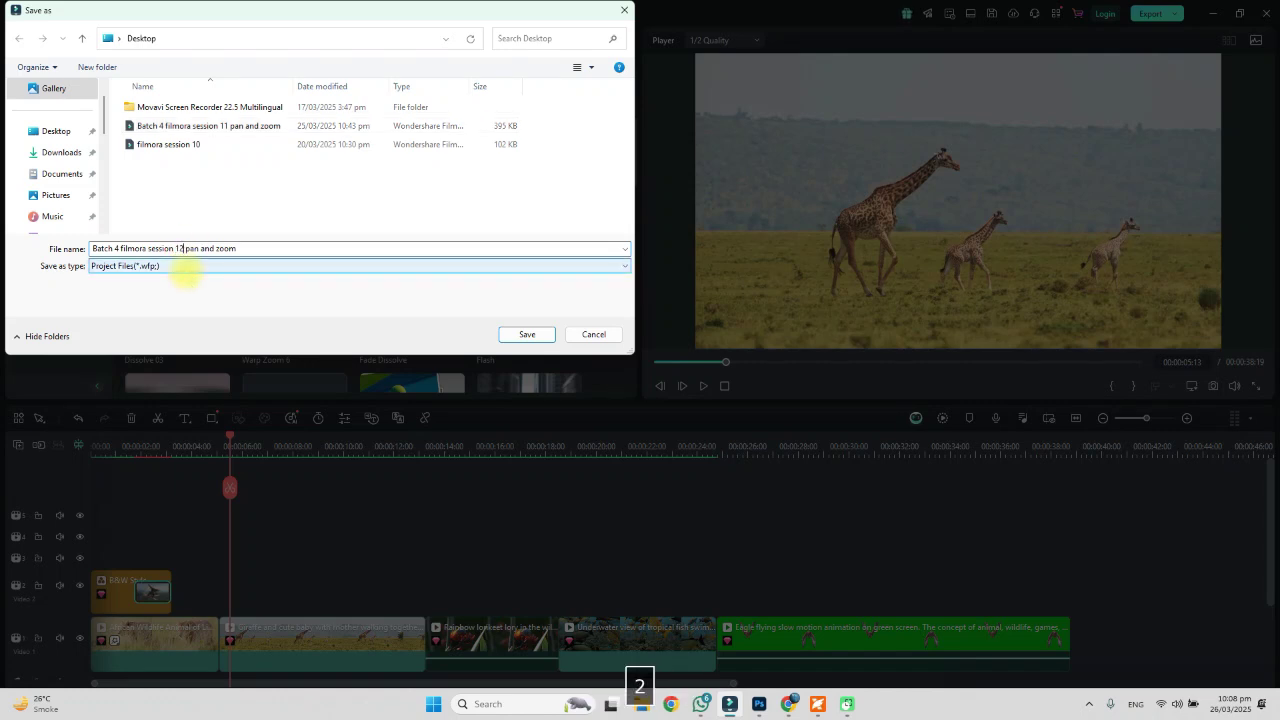
pyautogui.press('Delete')
pyautogui.press('Delete')
pyautogui.press('Delete')
pyautogui.press('Delete')
pyautogui.press('Delete')
pyautogui.press('Delete')
pyautogui.press('Delete')
pyautogui.press('Delete')
pyautogui.press('Delete')
pyautogui.press('Delete')
pyautogui.press('Delete')
pyautogui.press('Delete')
pyautogui.press('Delete')
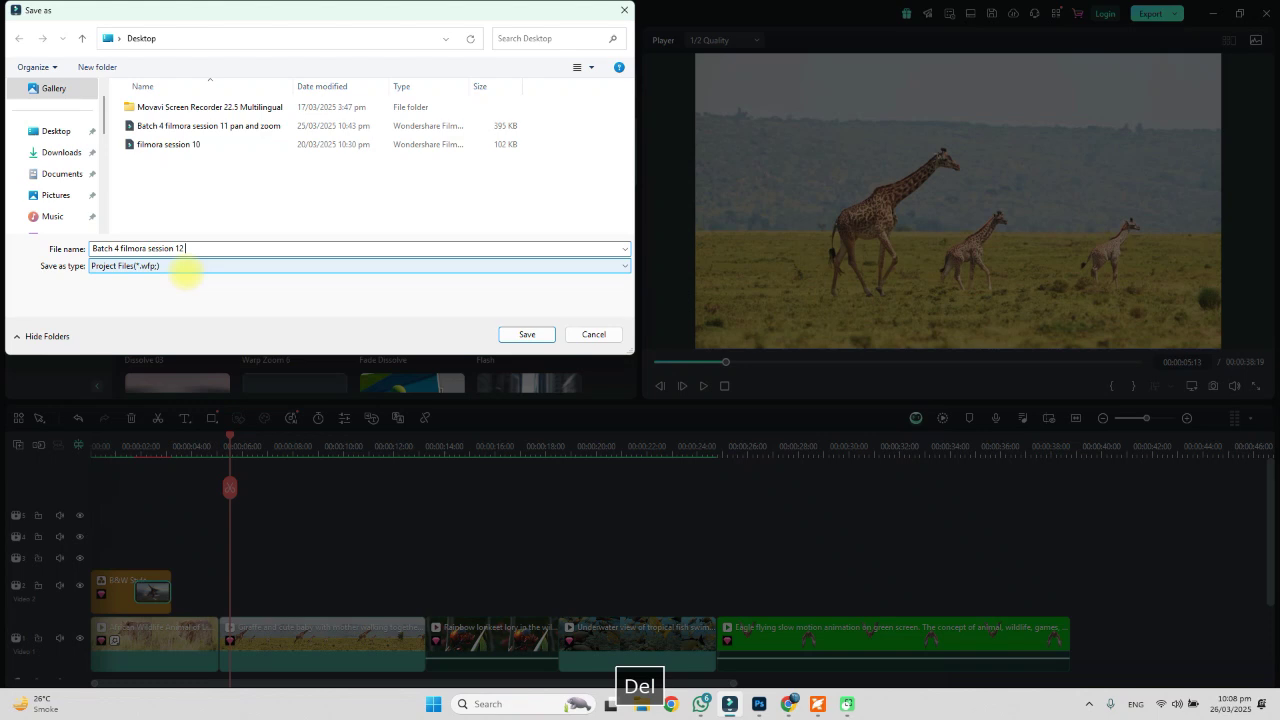
pyautogui.write('filters ')
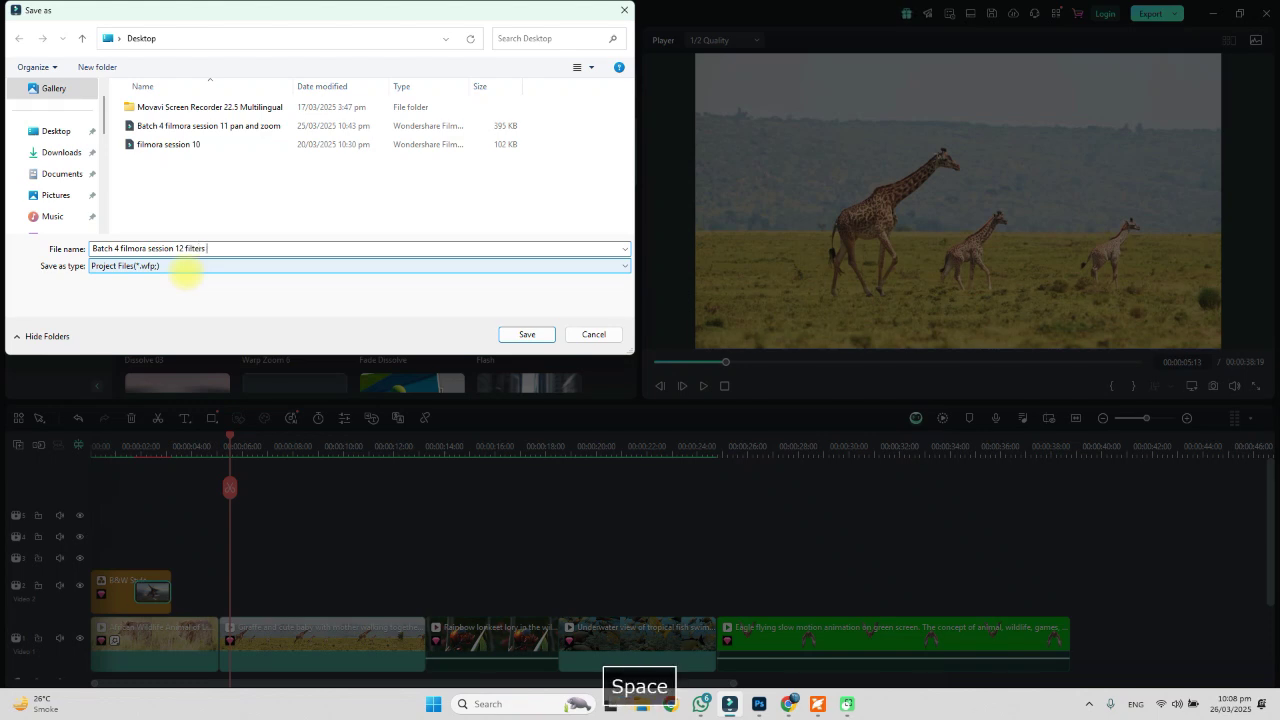
pyautogui.write(', effects ')
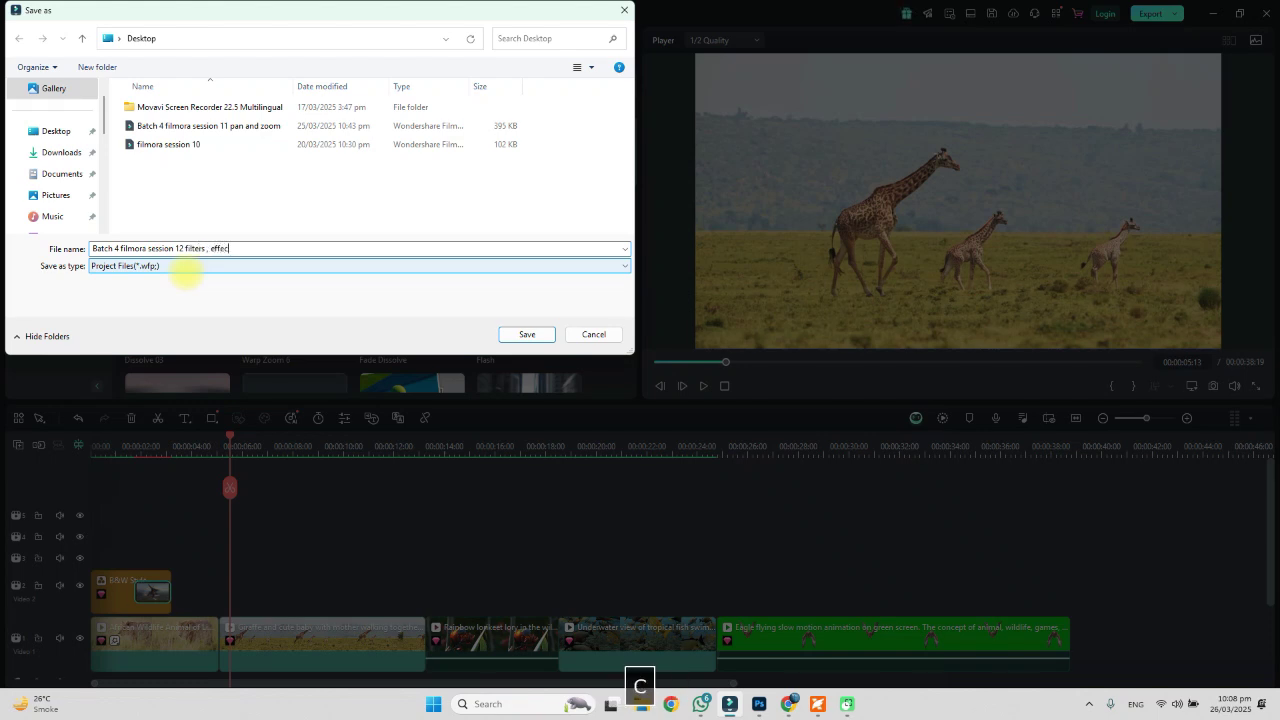
pyautogui.write('green scree')
pyautogui.press('Return')
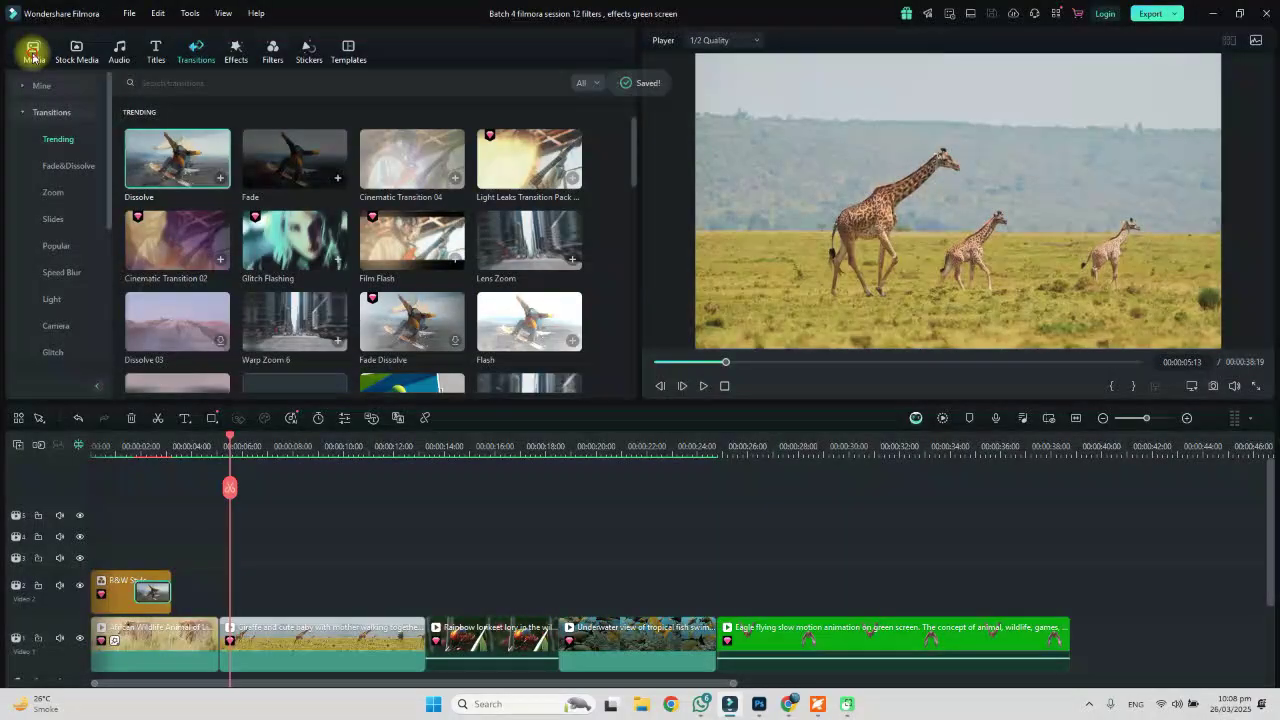
# Browse the Basic, Lifestyle, Scenery, Retro and Creative filter categories for a look suited to the giraffe clip.
pyautogui.click(34, 50)
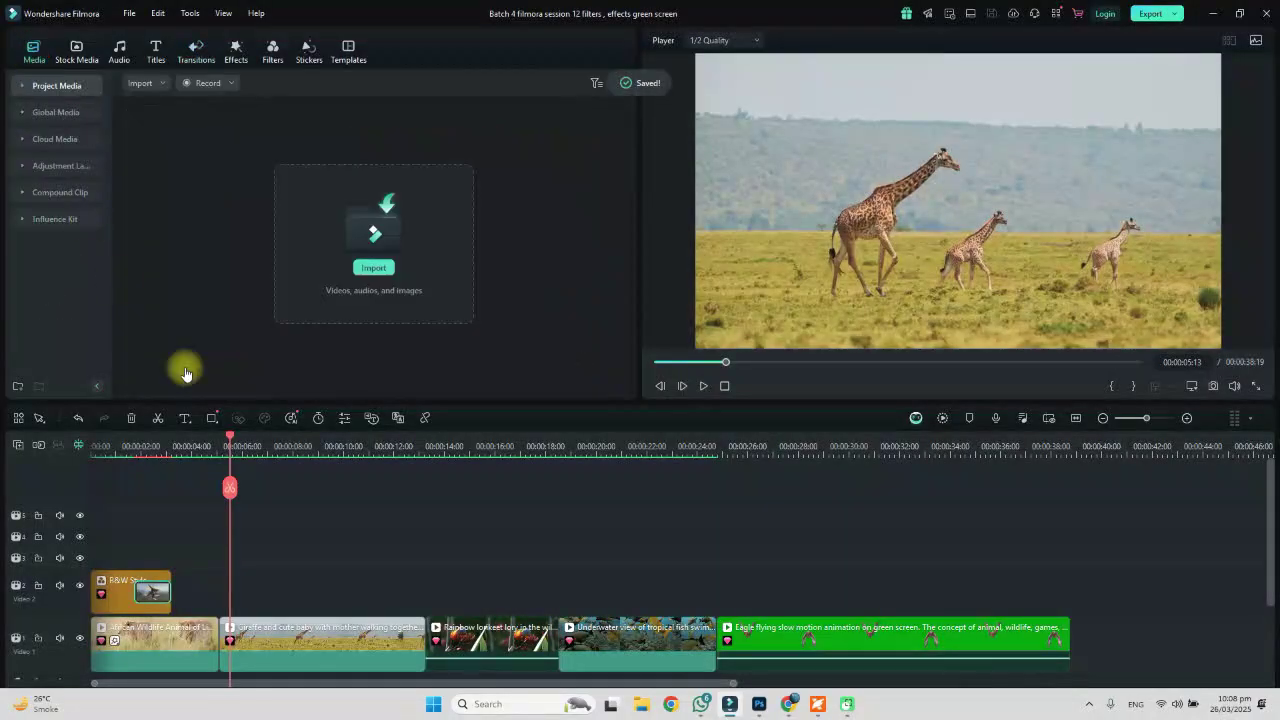
pyautogui.click(326, 638)
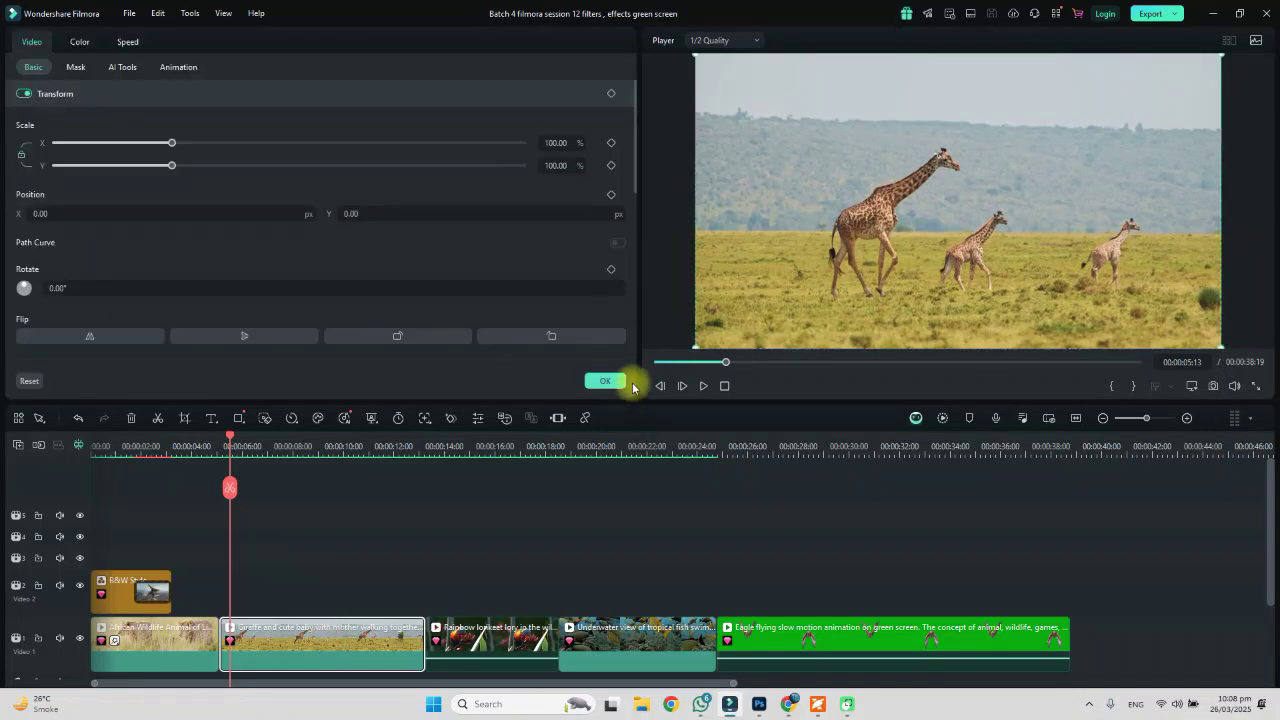
pyautogui.click(605, 380)
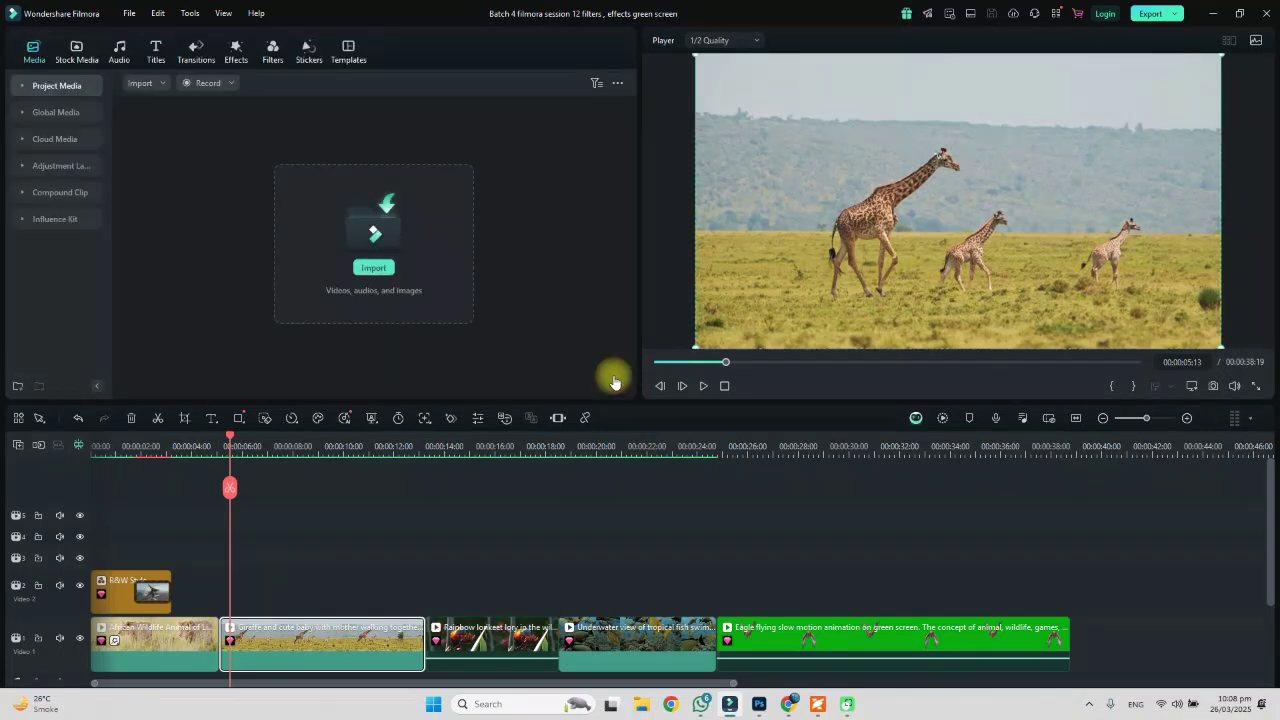
pyautogui.click(272, 50)
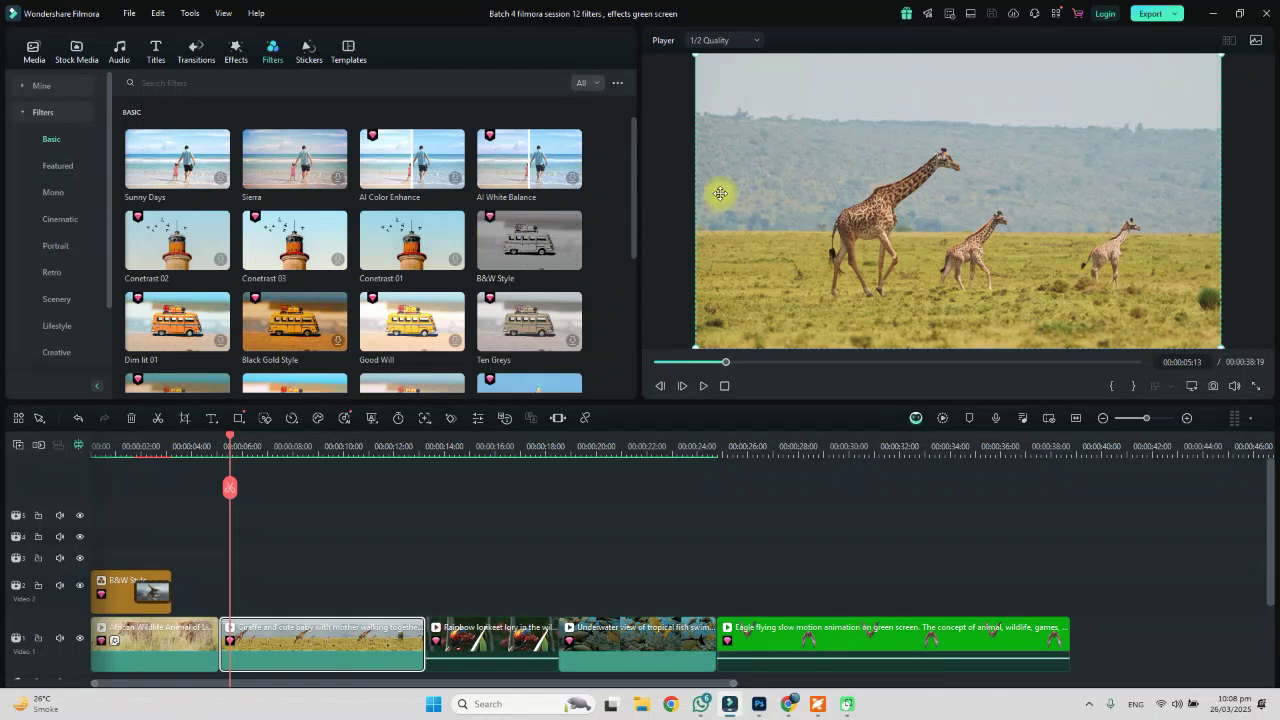
pyautogui.moveTo(637, 200); pyautogui.dragTo(637, 290)
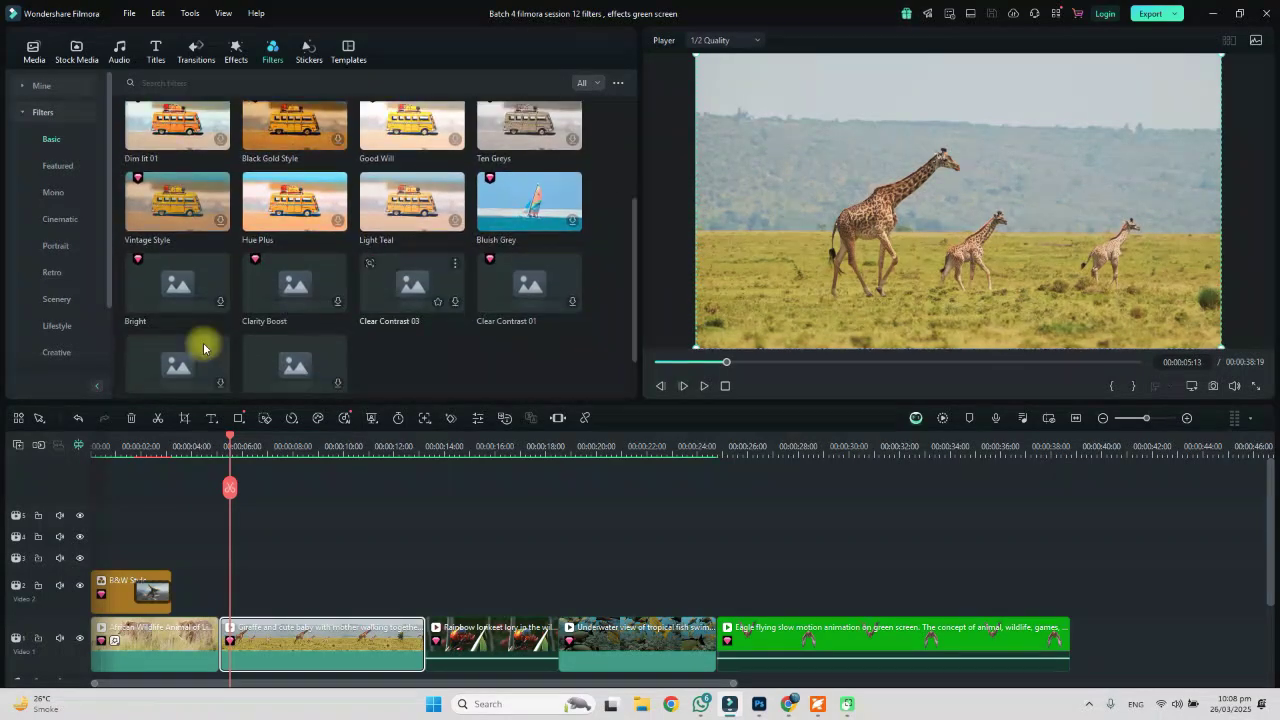
pyautogui.click(56, 325)
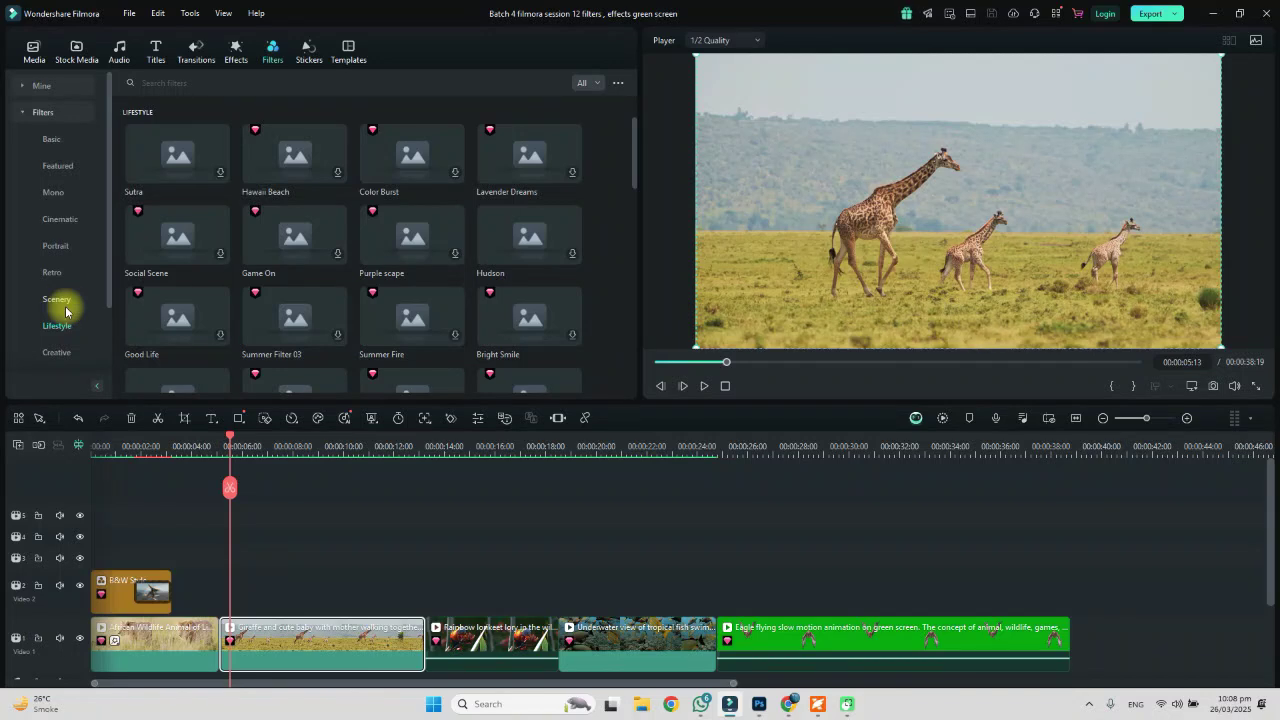
pyautogui.click(56, 300)
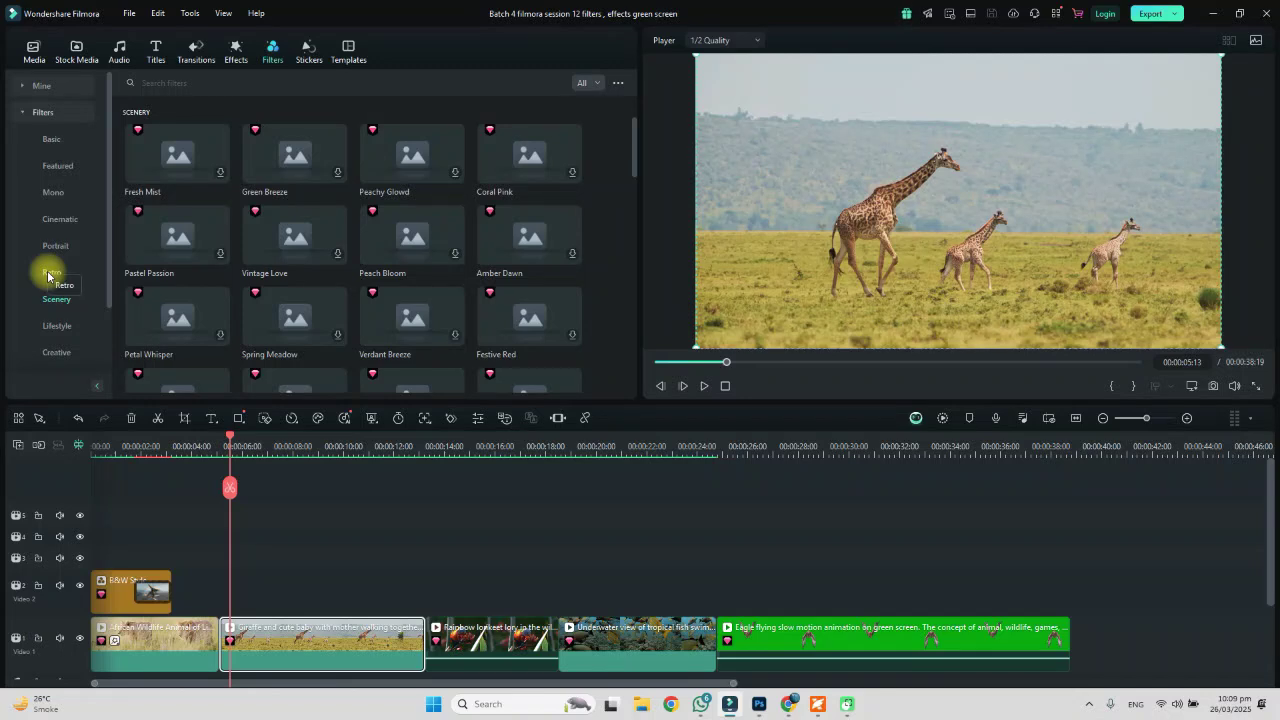
pyautogui.click(54, 274)
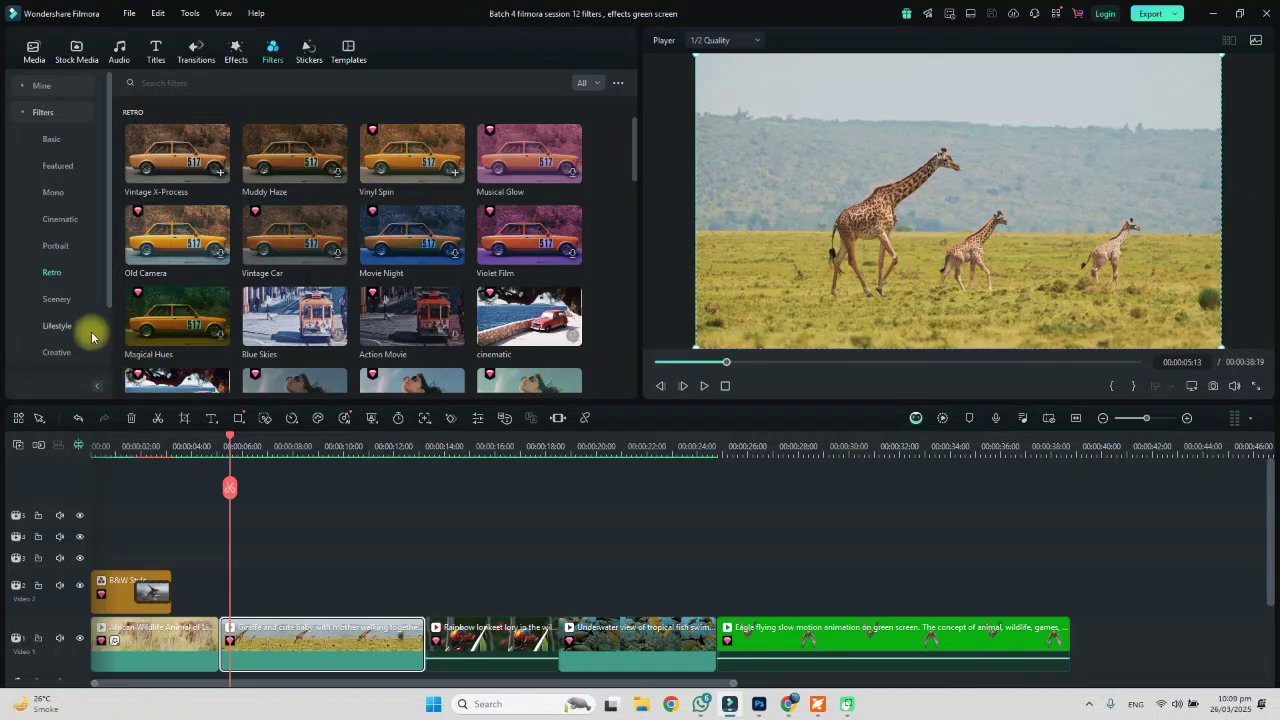
pyautogui.click(64, 298)
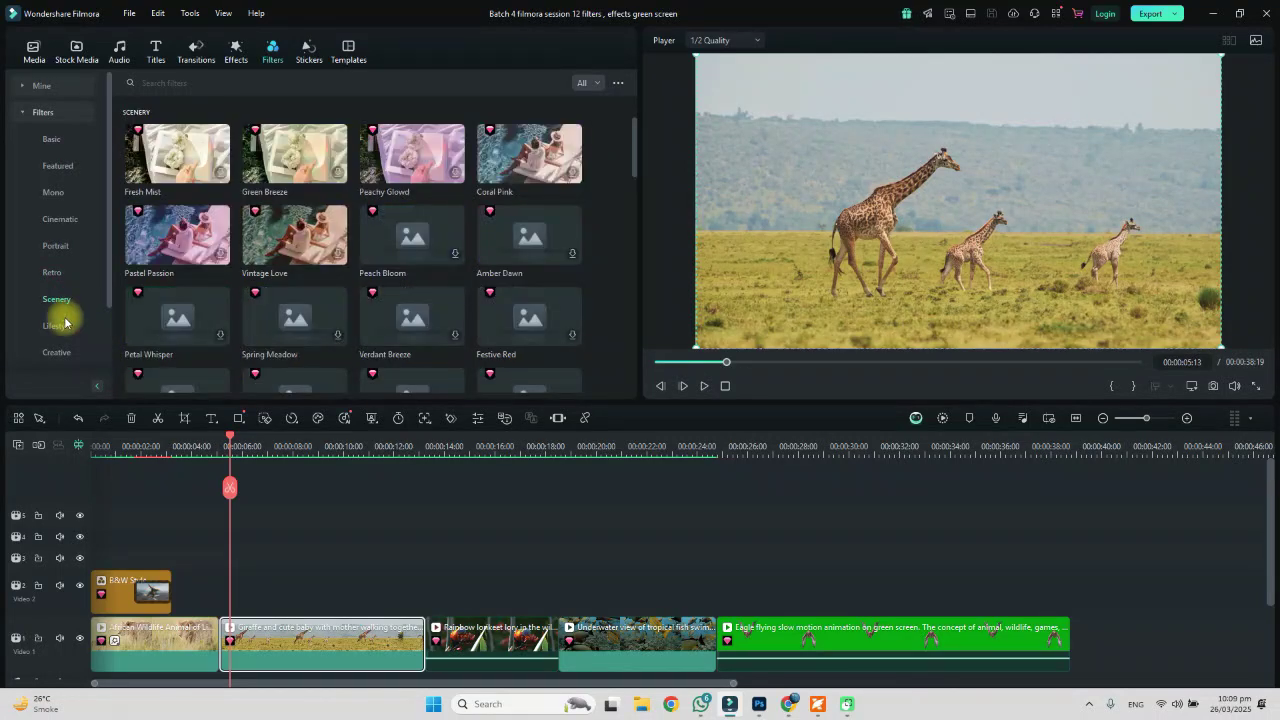
pyautogui.click(58, 326)
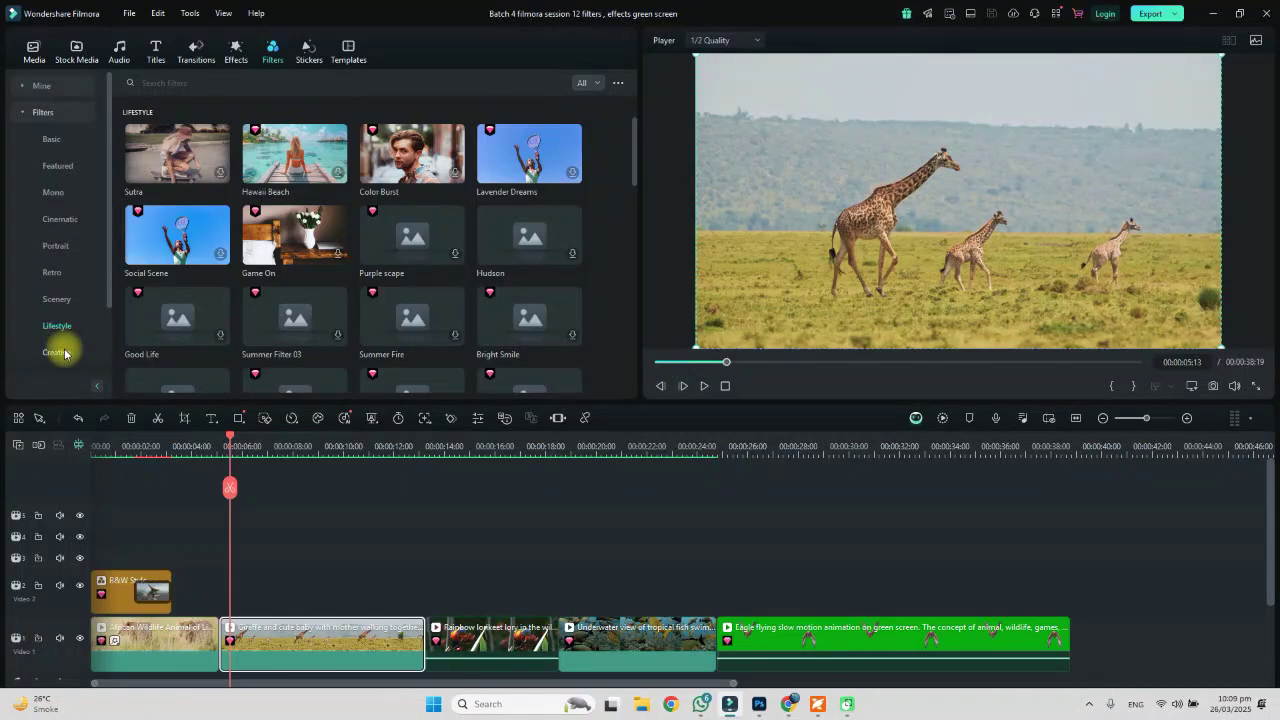
pyautogui.click(64, 352)
# Search the filters for "green", download Matrix Green, and place Green Field above the giraffe clip, extended to about 7 seconds.
pyautogui.click(216, 84)
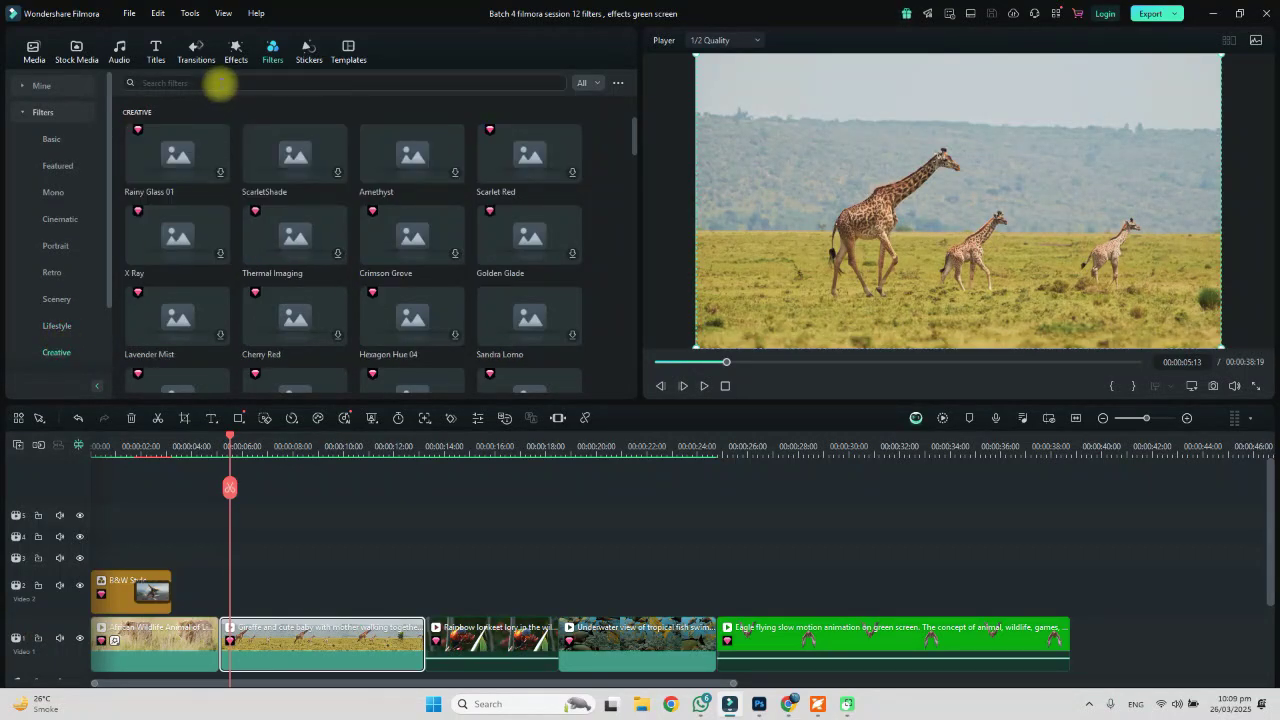
pyautogui.write('green')
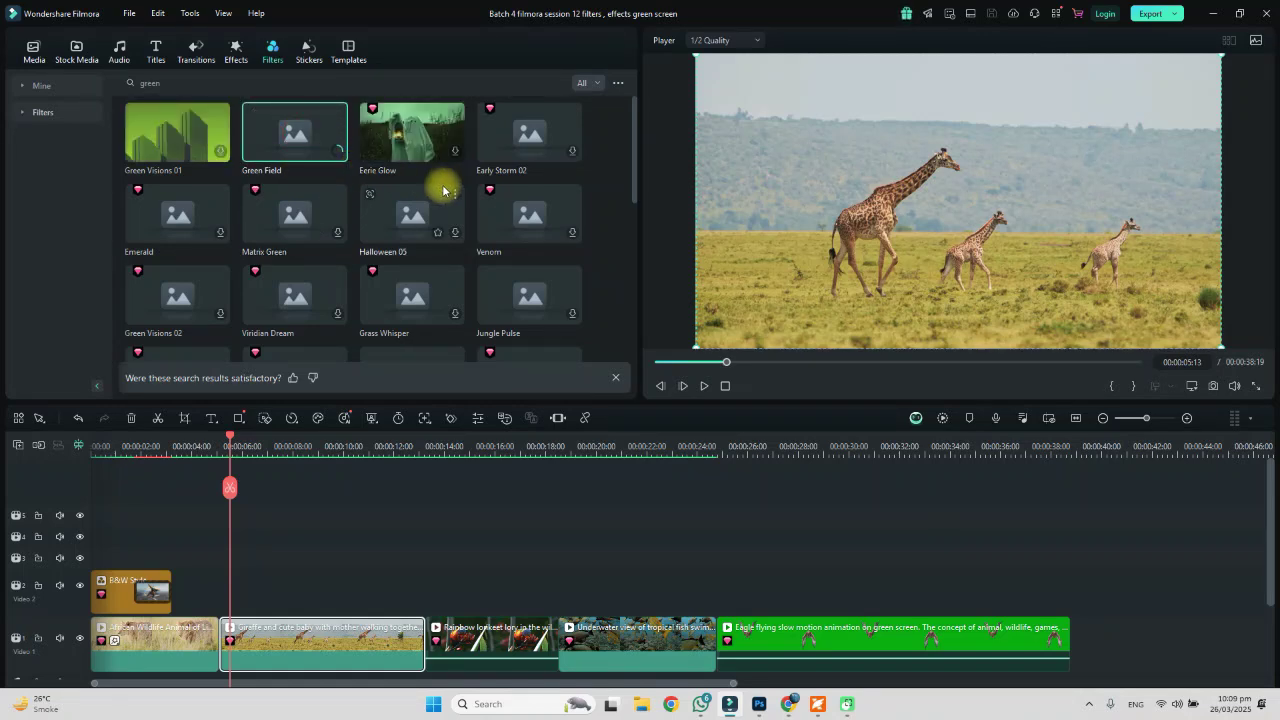
pyautogui.click(340, 236)
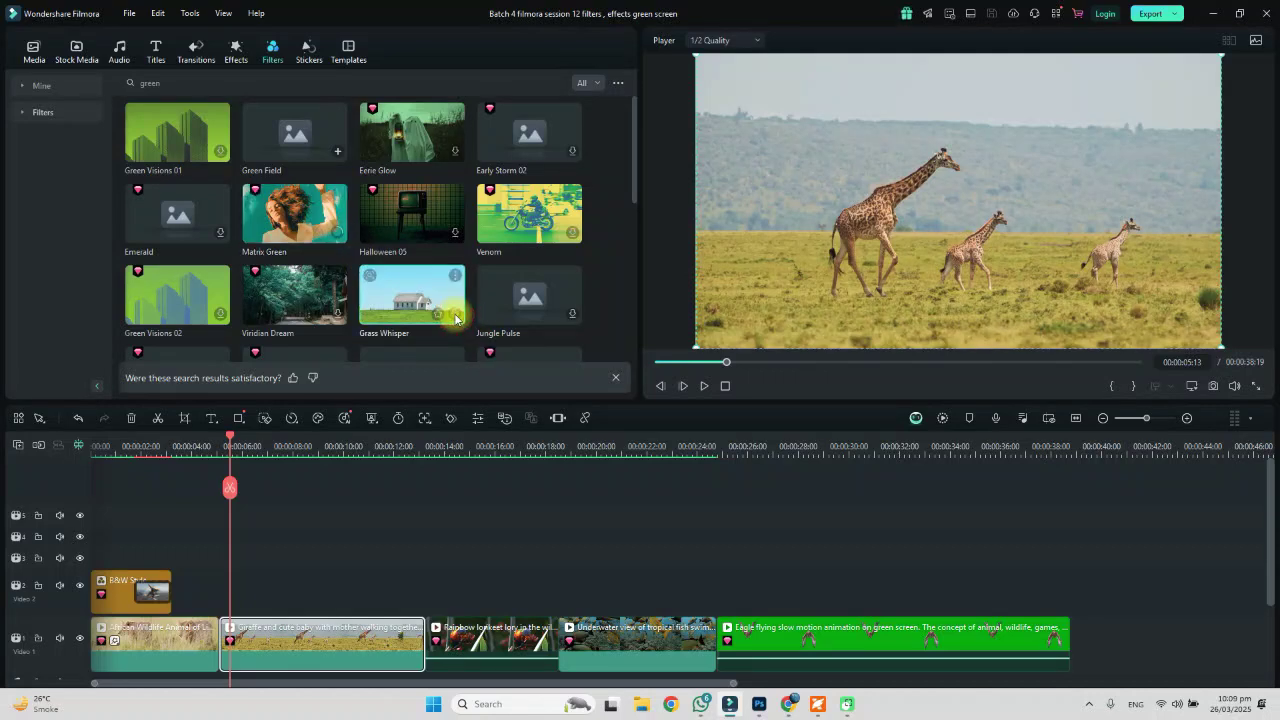
pyautogui.moveTo(296, 128); pyautogui.dragTo(226, 590)
pyautogui.moveTo(341, 590); pyautogui.dragTo(404, 590)
# Toggle the filter track's visibility repeatedly to compare the giraffe shot with and without the Green Field filter.
pyautogui.click(79, 587)
pyautogui.click(79, 587)
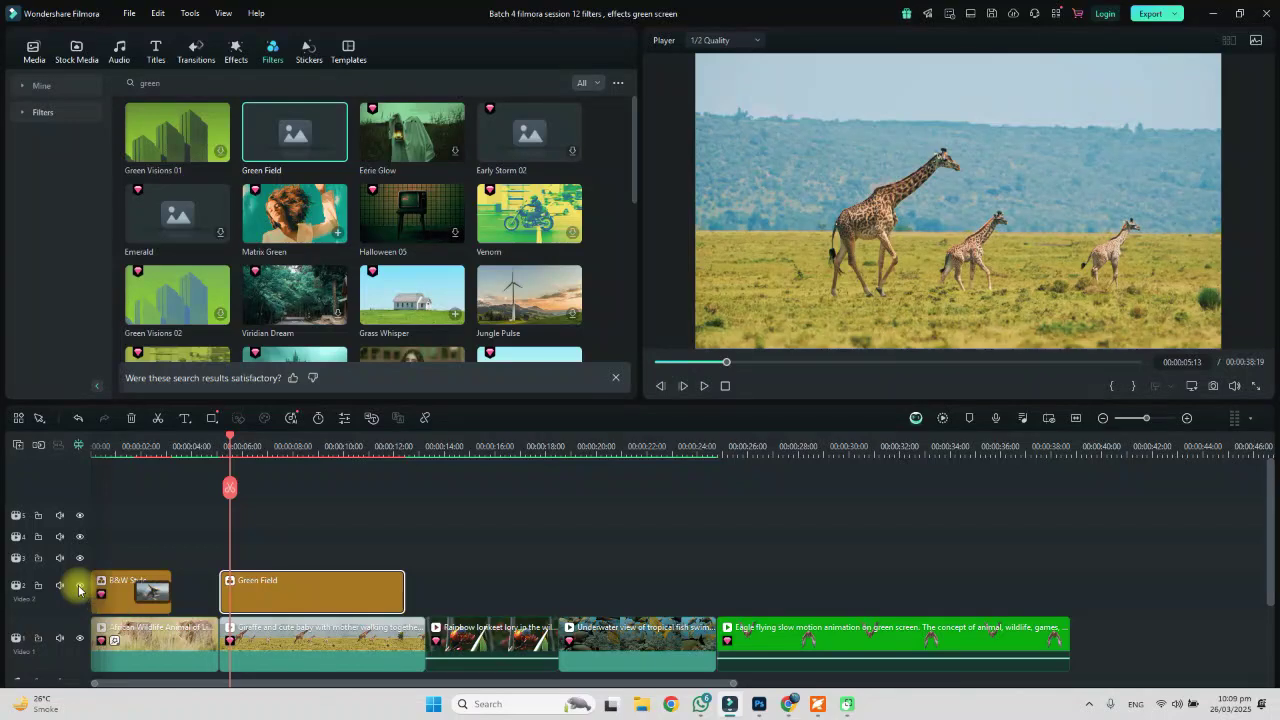
pyautogui.click(79, 588)
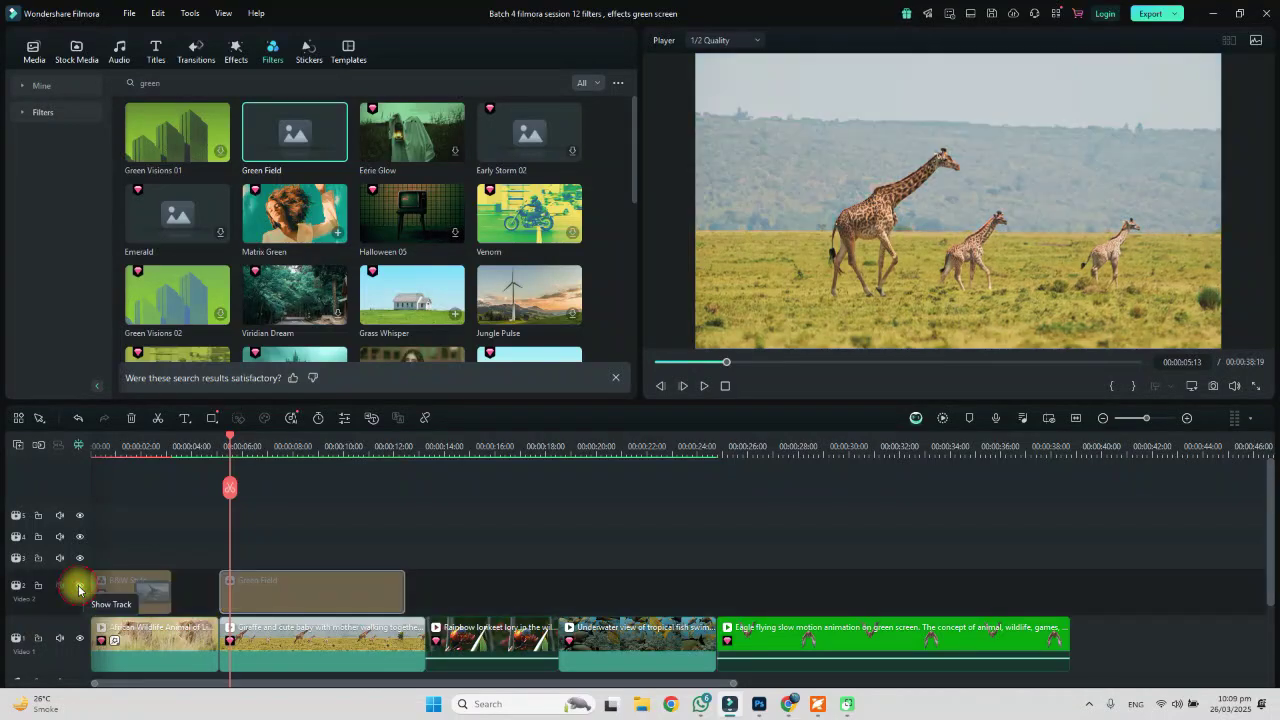
pyautogui.click(79, 588)
pyautogui.click(79, 588)
pyautogui.click(79, 588)
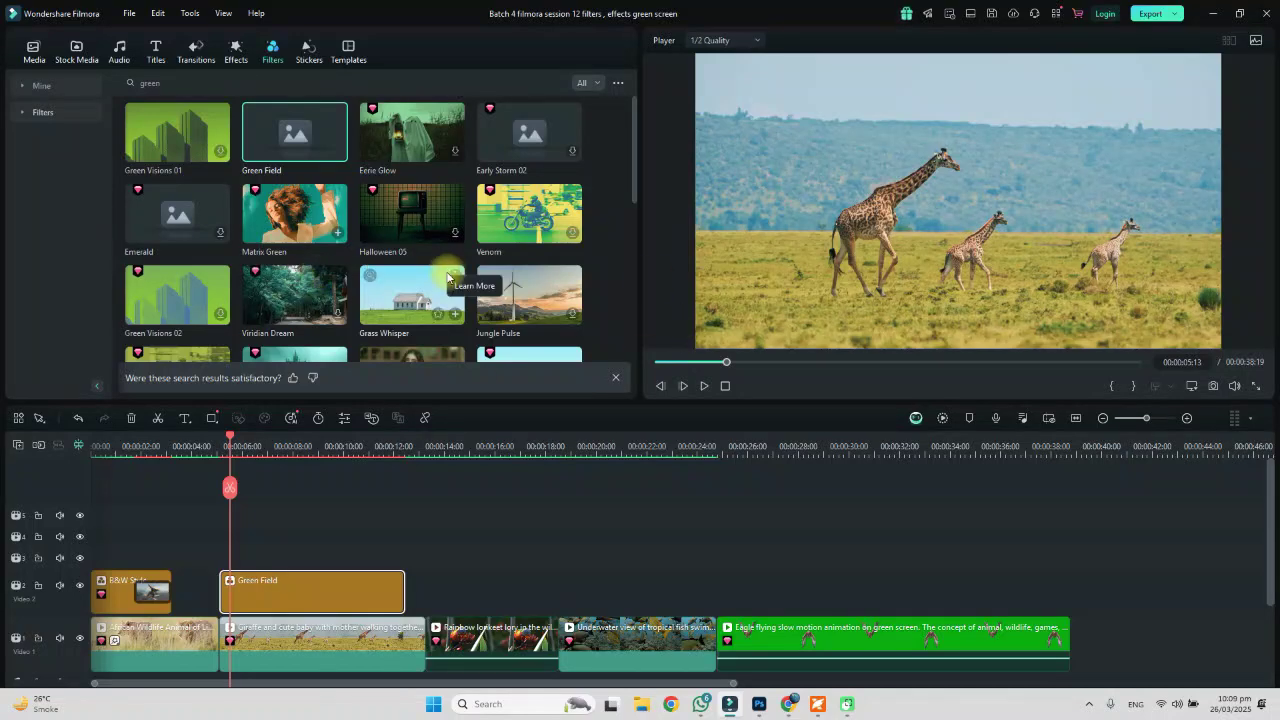
# Stack Matrix Green above Green Field at matching length, with its opacity at 33% and Protect Skin Tones at 75.
pyautogui.moveTo(305, 220); pyautogui.dragTo(219, 561)
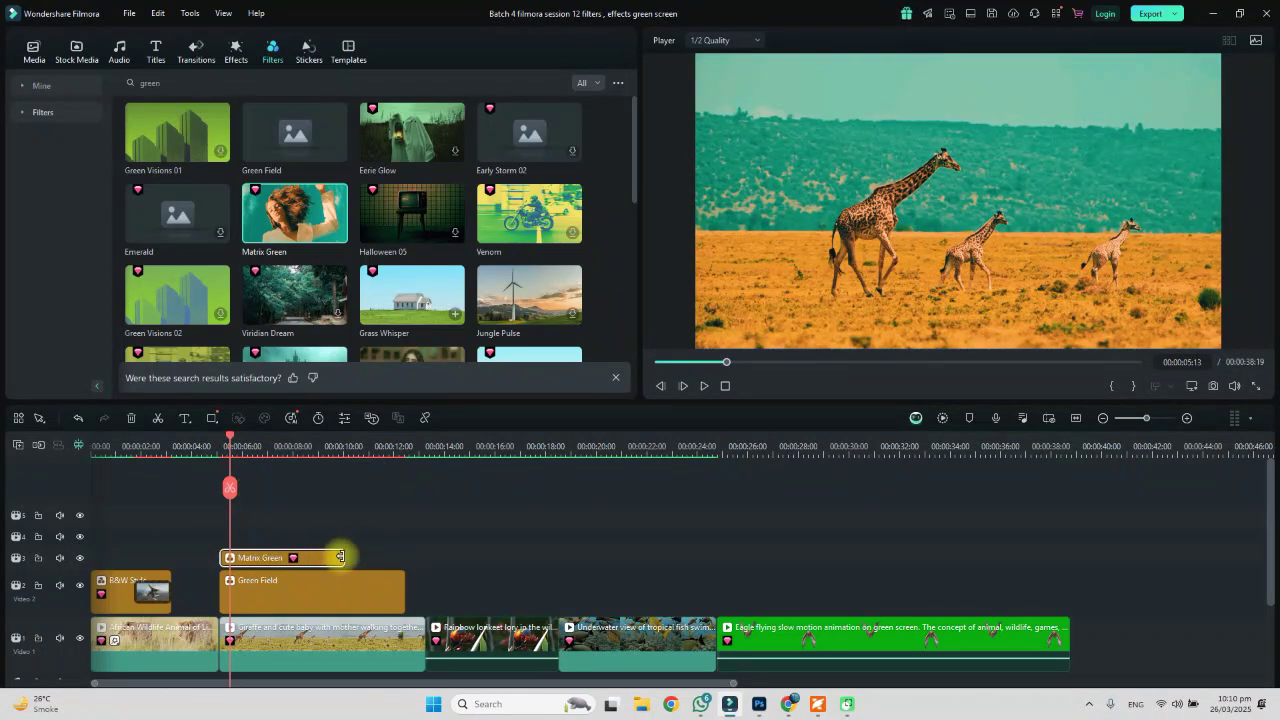
pyautogui.moveTo(340, 557); pyautogui.dragTo(403, 557)
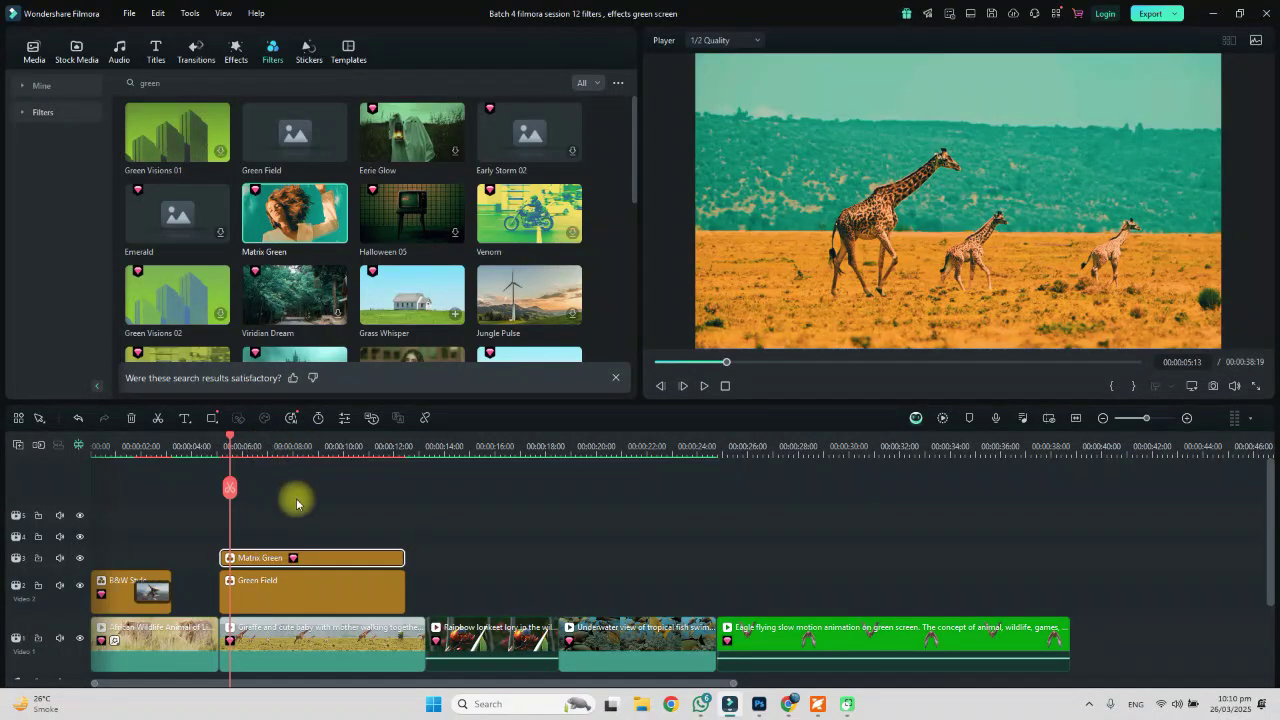
pyautogui.doubleClick(301, 557)
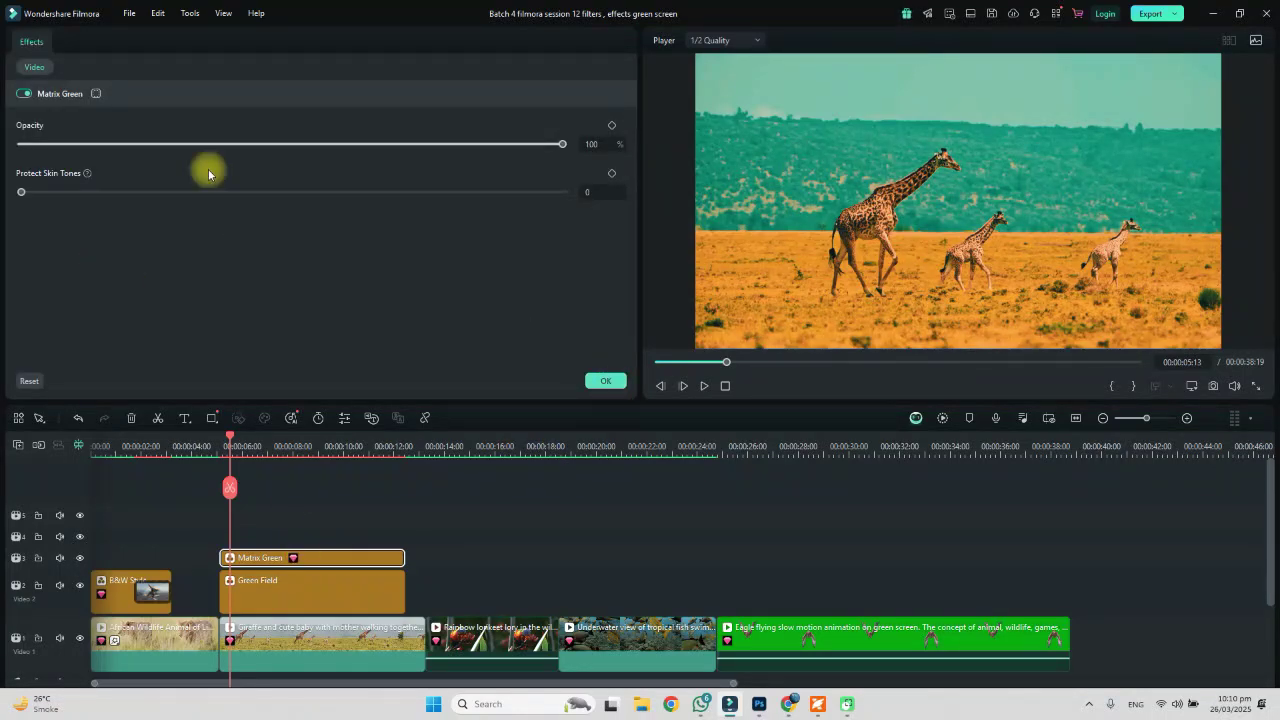
pyautogui.moveTo(460, 144); pyautogui.dragTo(280, 144)
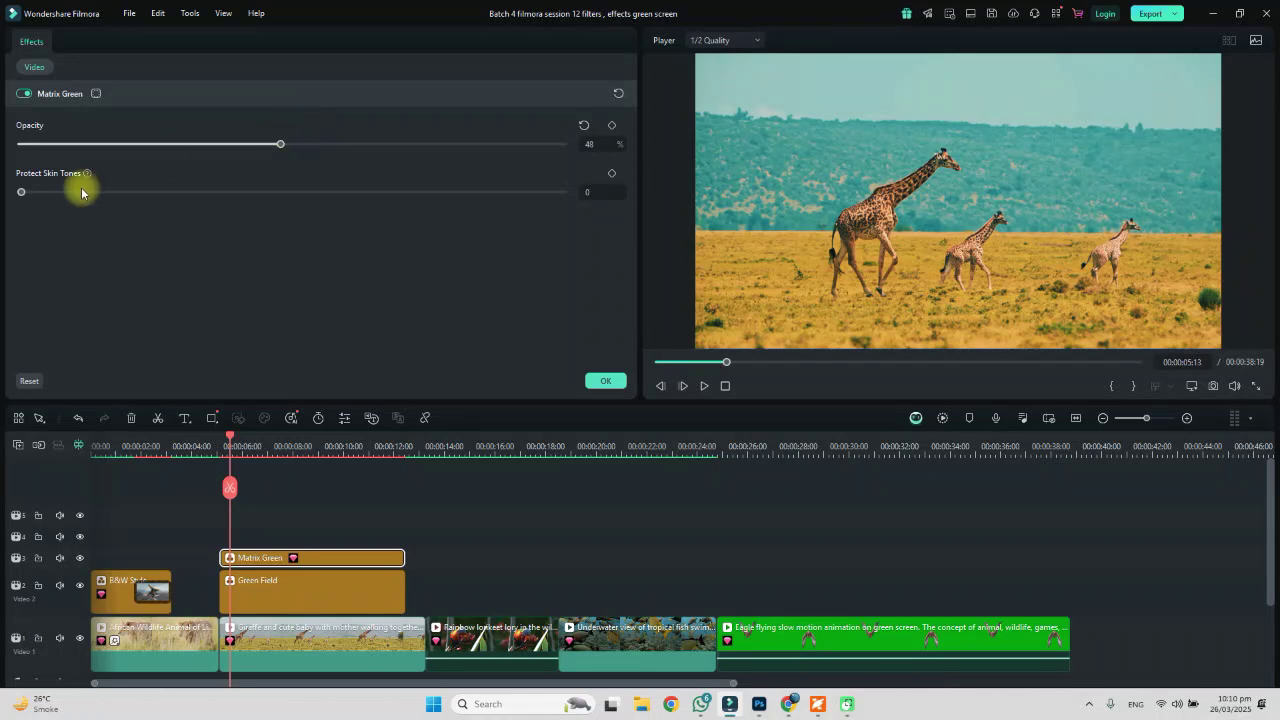
pyautogui.moveTo(51, 191); pyautogui.dragTo(429, 206)
pyautogui.moveTo(266, 149); pyautogui.dragTo(199, 144)
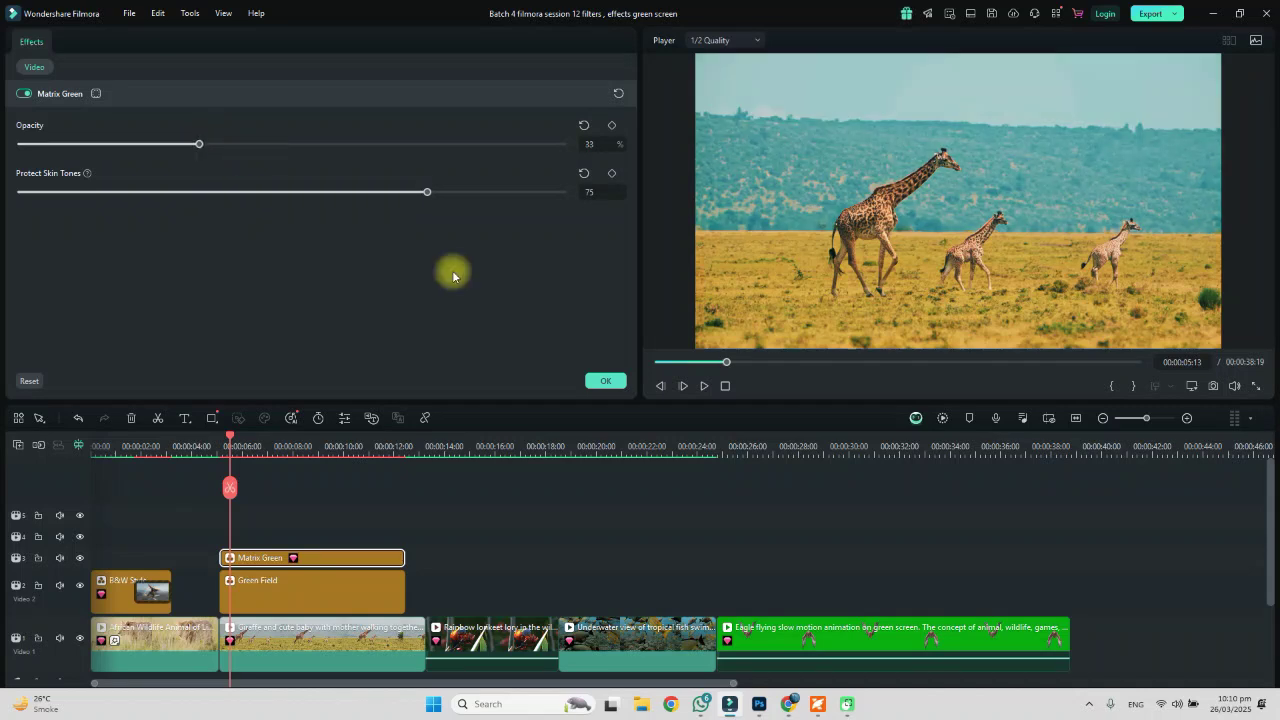
pyautogui.click(603, 381)
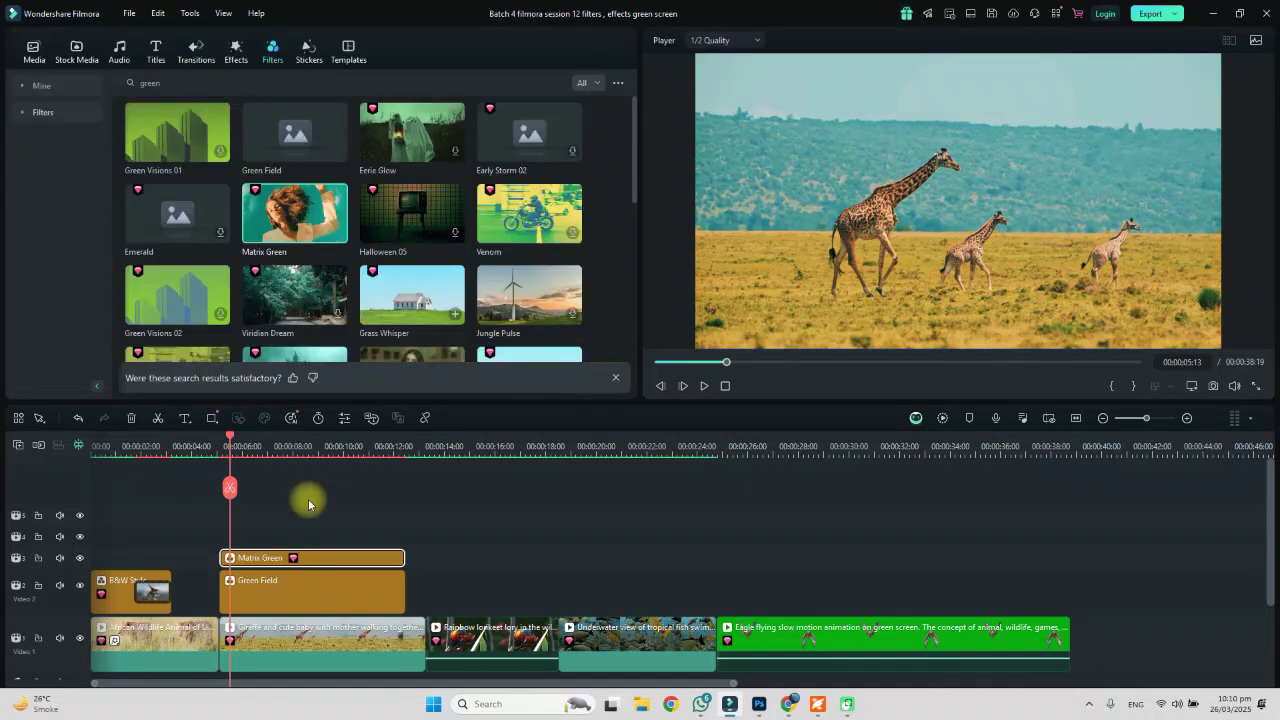
# Hide both filter tracks, play the unfiltered giraffe clip, and show the filters again to compare the looks.
pyautogui.click(81, 560)
pyautogui.click(80, 585)
pyautogui.press('space')
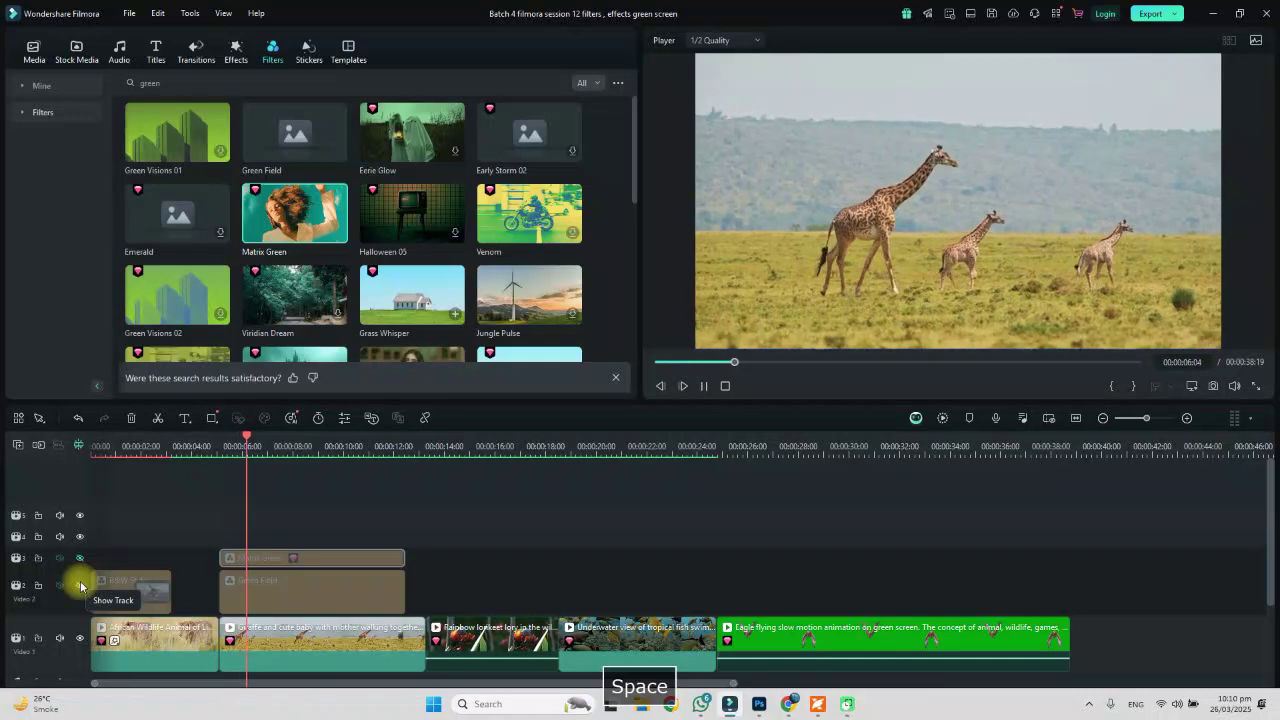
pyautogui.press('space')
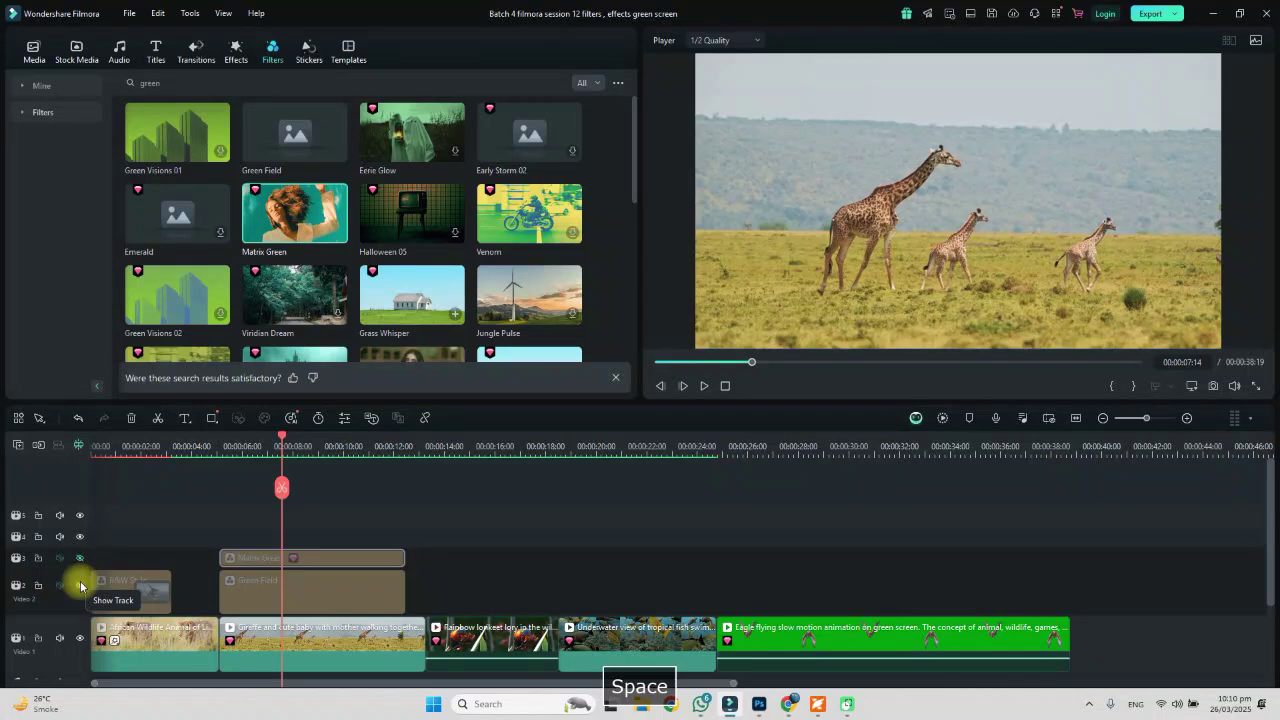
pyautogui.click(80, 587)
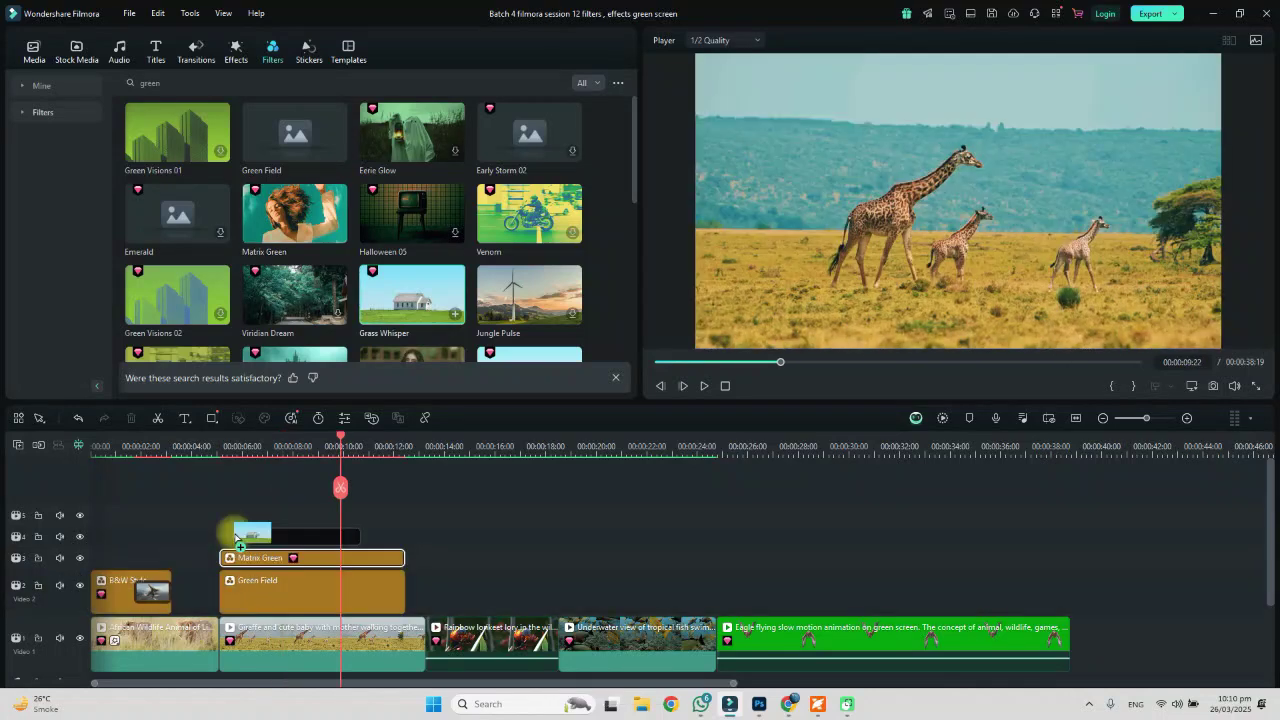
# Stack Grass Whisper above Matrix Green at matching length, set its opacity to 78%, and render the timeline preview.
pyautogui.moveTo(235, 537); pyautogui.dragTo(236, 537)
pyautogui.moveTo(395, 539); pyautogui.dragTo(402, 538)
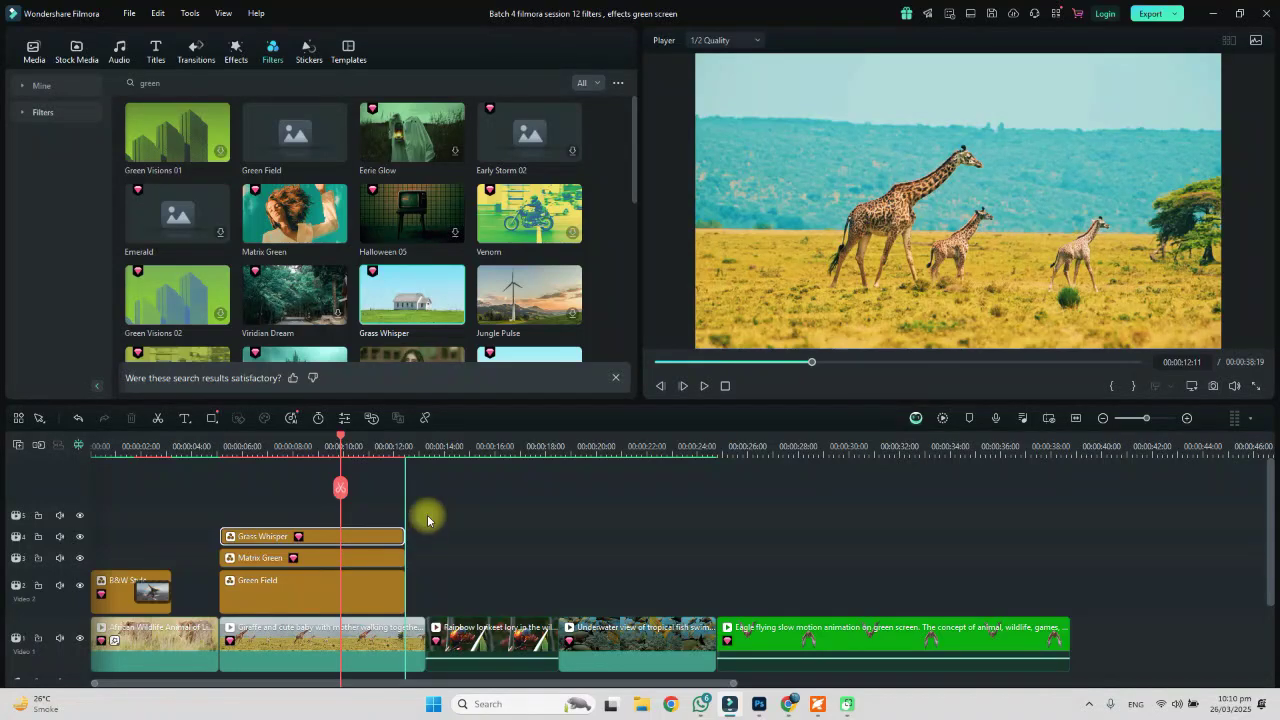
pyautogui.doubleClick(329, 536)
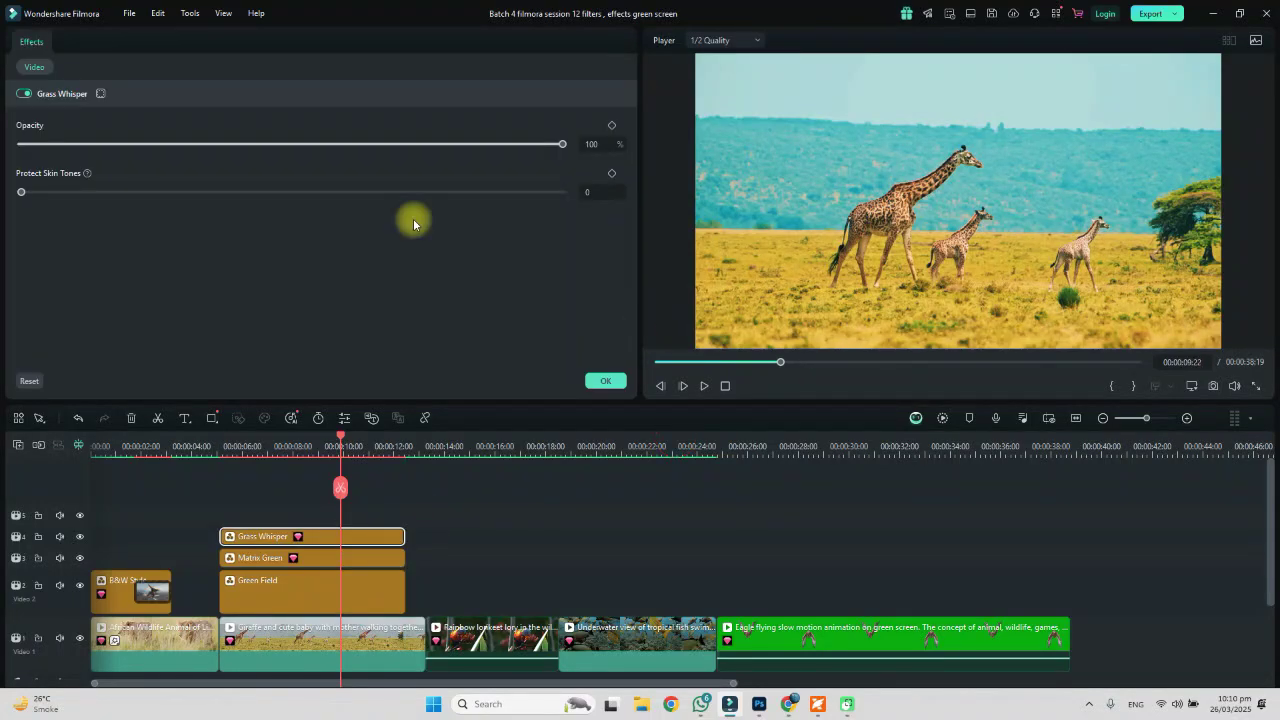
pyautogui.click(443, 145)
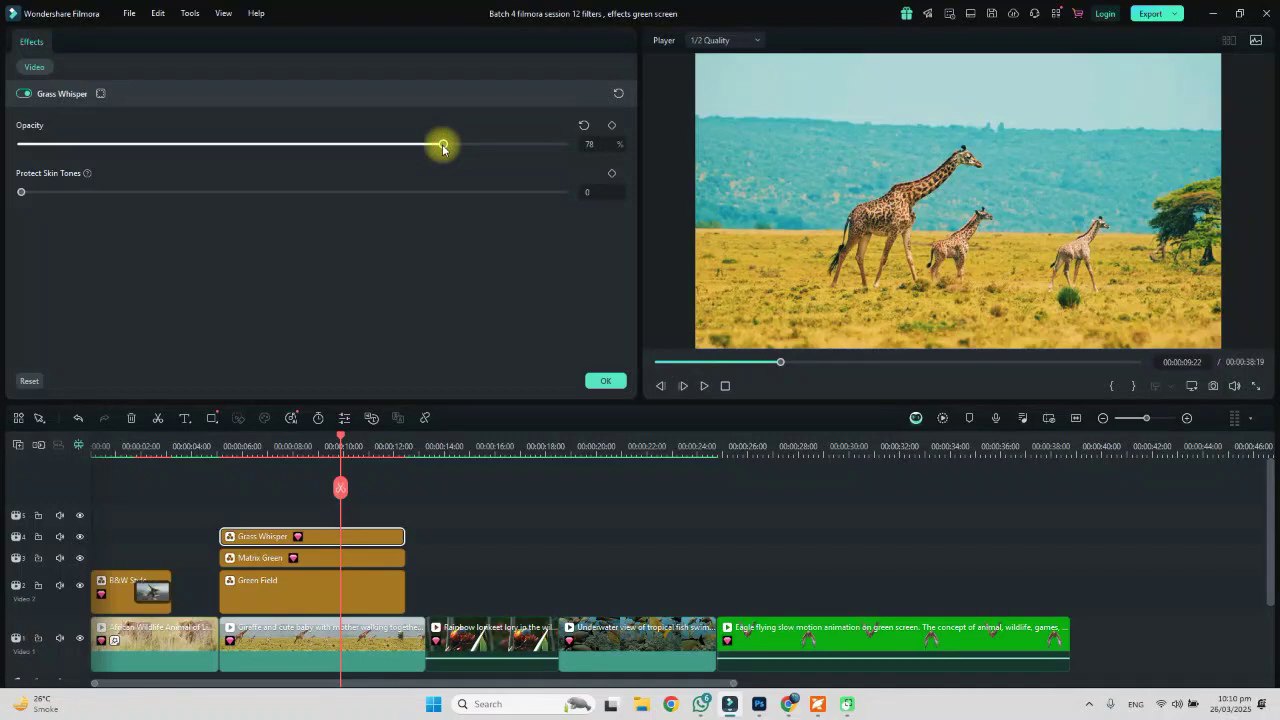
pyautogui.click(605, 380)
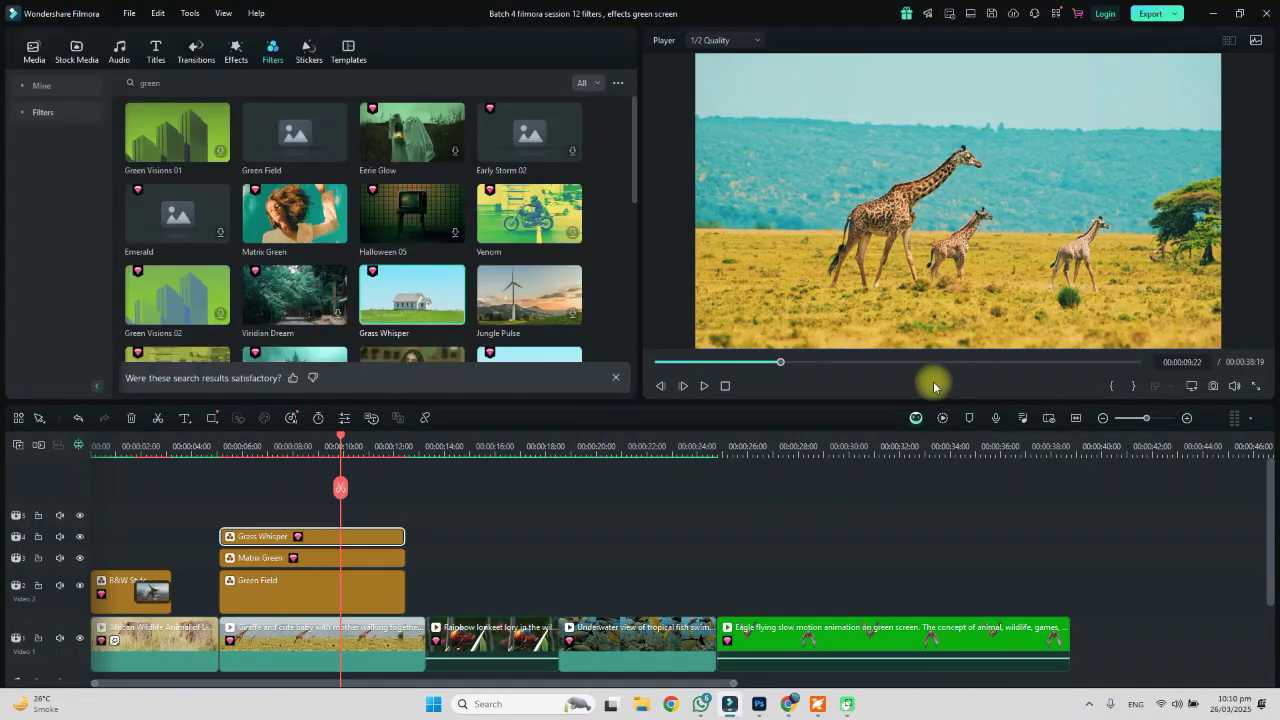
pyautogui.click(943, 418)
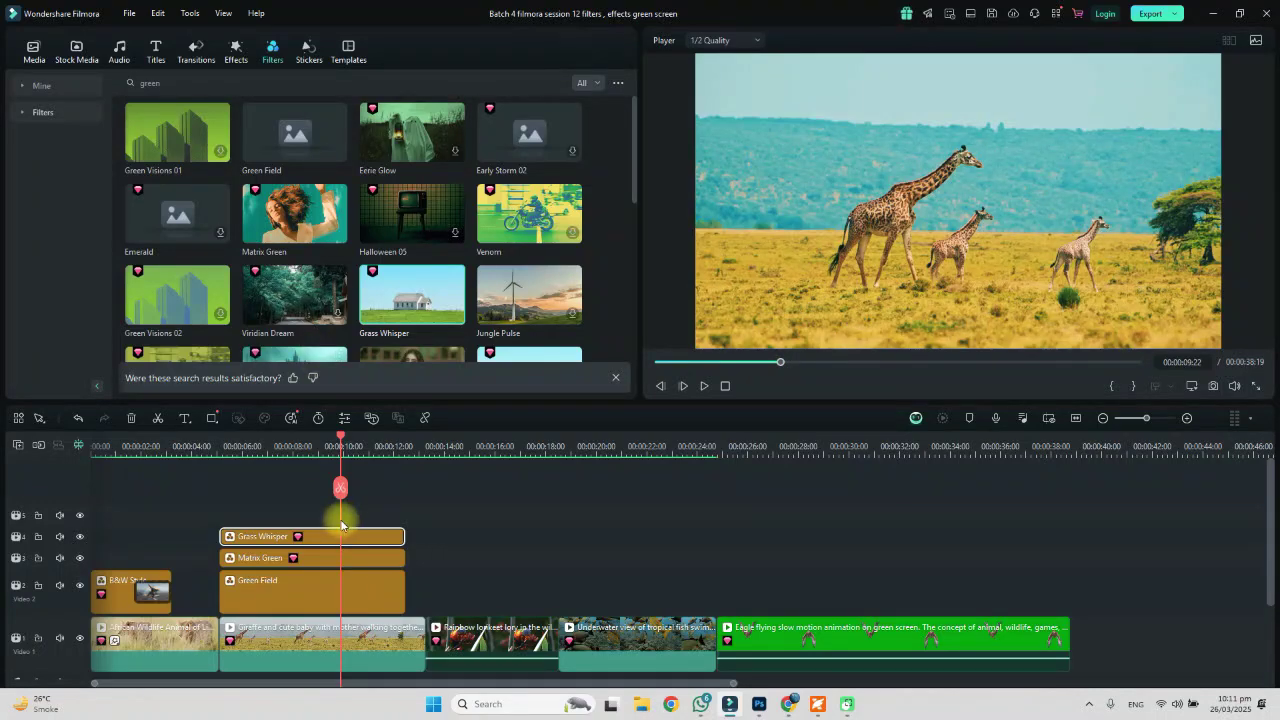
# Shorten the three stacked green filters to about 5 seconds and move them together to end with the giraffe clip.
pyautogui.click(323, 447)
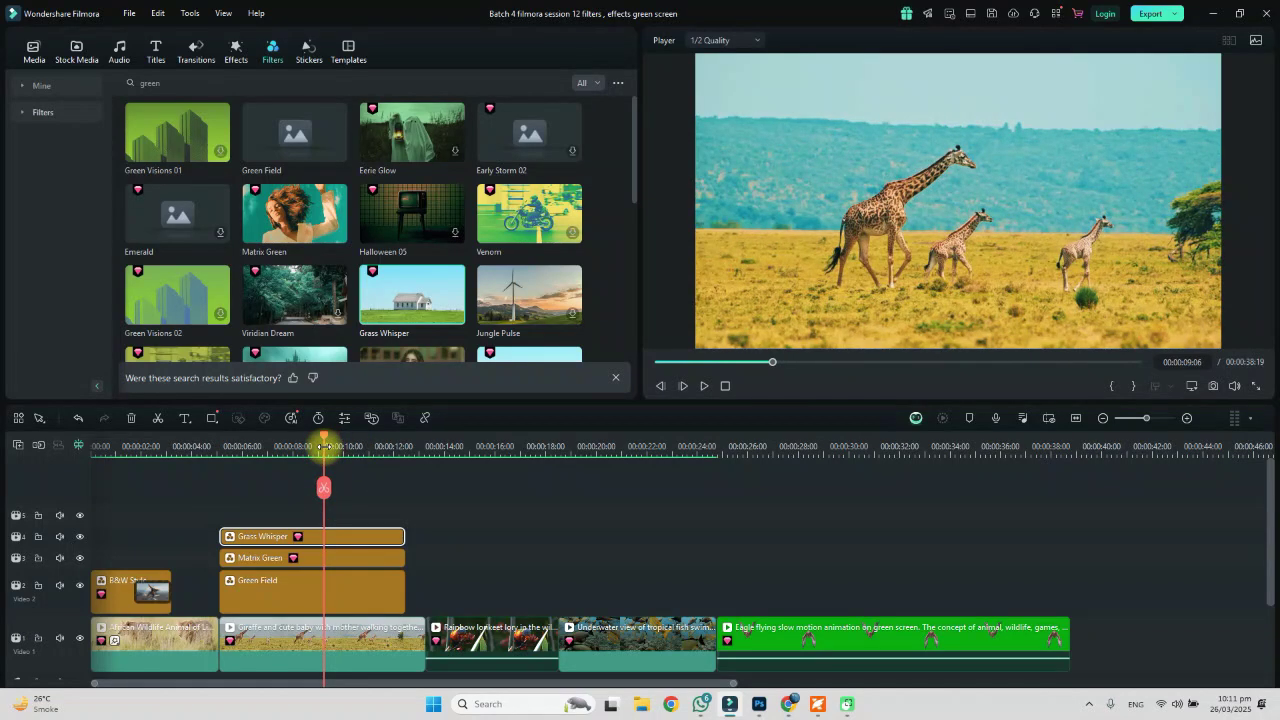
pyautogui.moveTo(410, 499); pyautogui.dragTo(366, 589)
pyautogui.moveTo(440, 505); pyautogui.dragTo(346, 584)
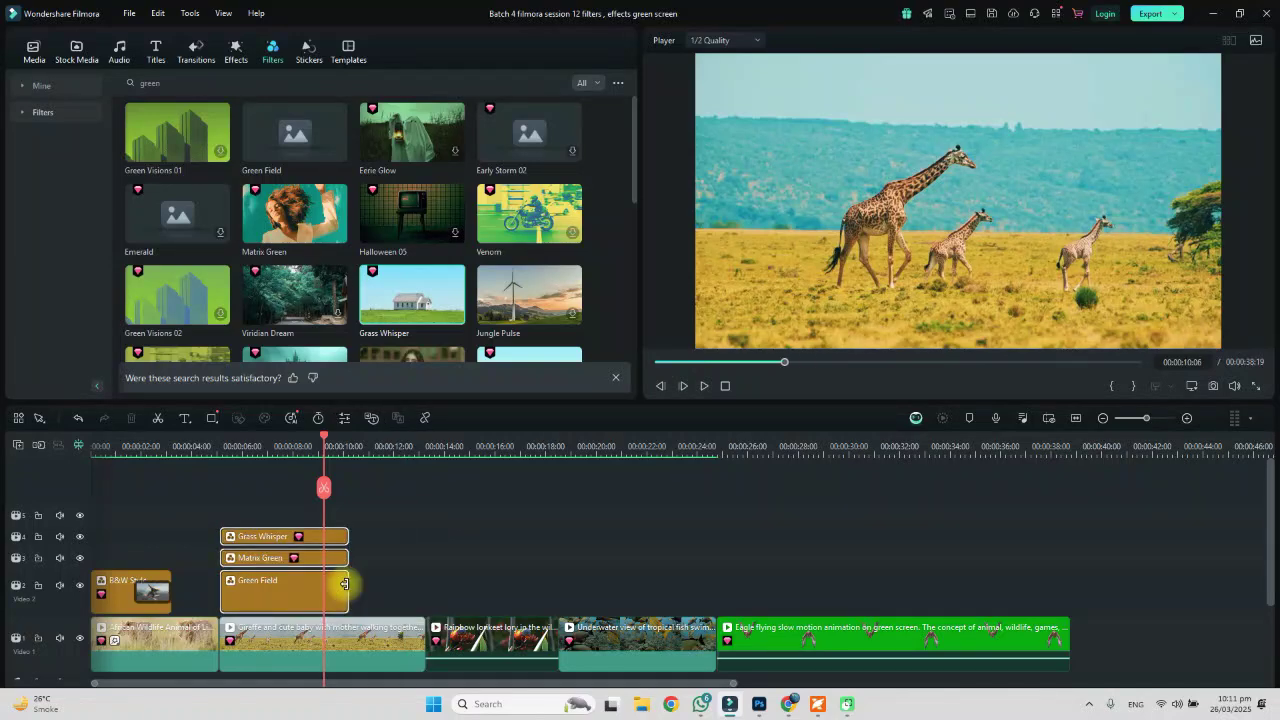
pyautogui.moveTo(265, 587); pyautogui.dragTo(330, 600)
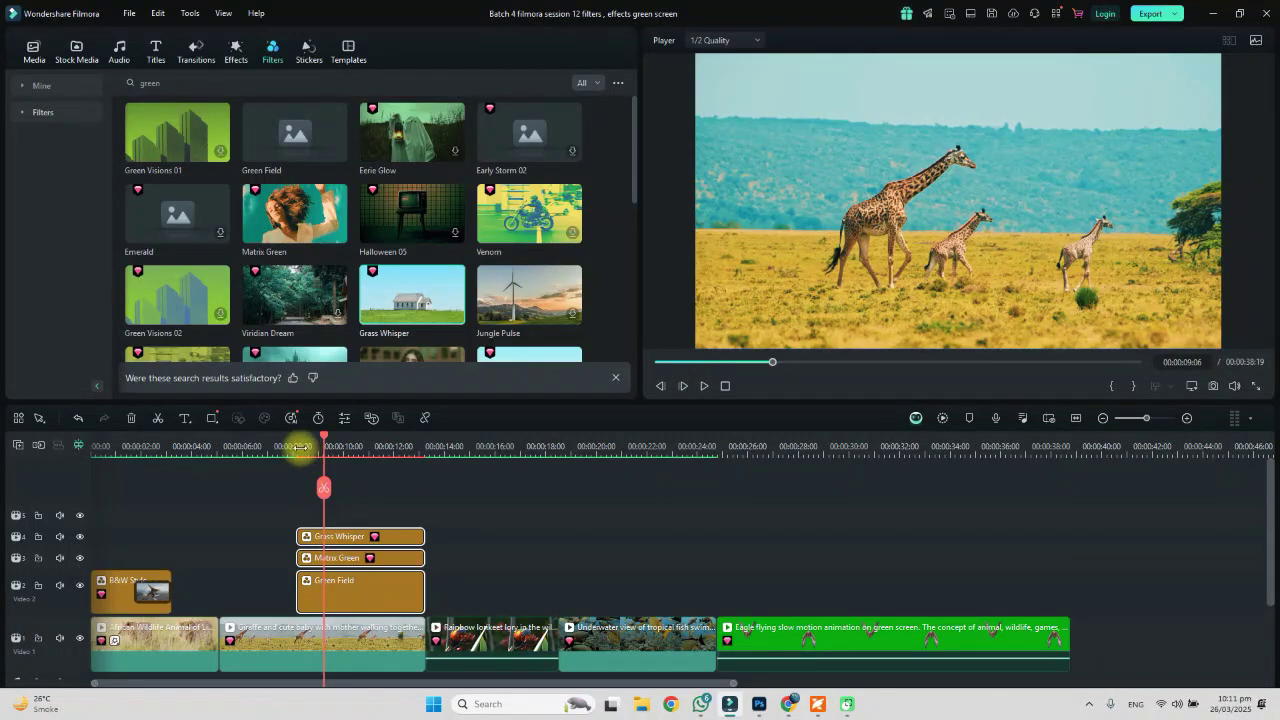
# Add a Dissolve transition to the start of Green Field, Matrix Green and Grass Whisper, and render the preview.
pyautogui.click(300, 450)
pyautogui.click(195, 52)
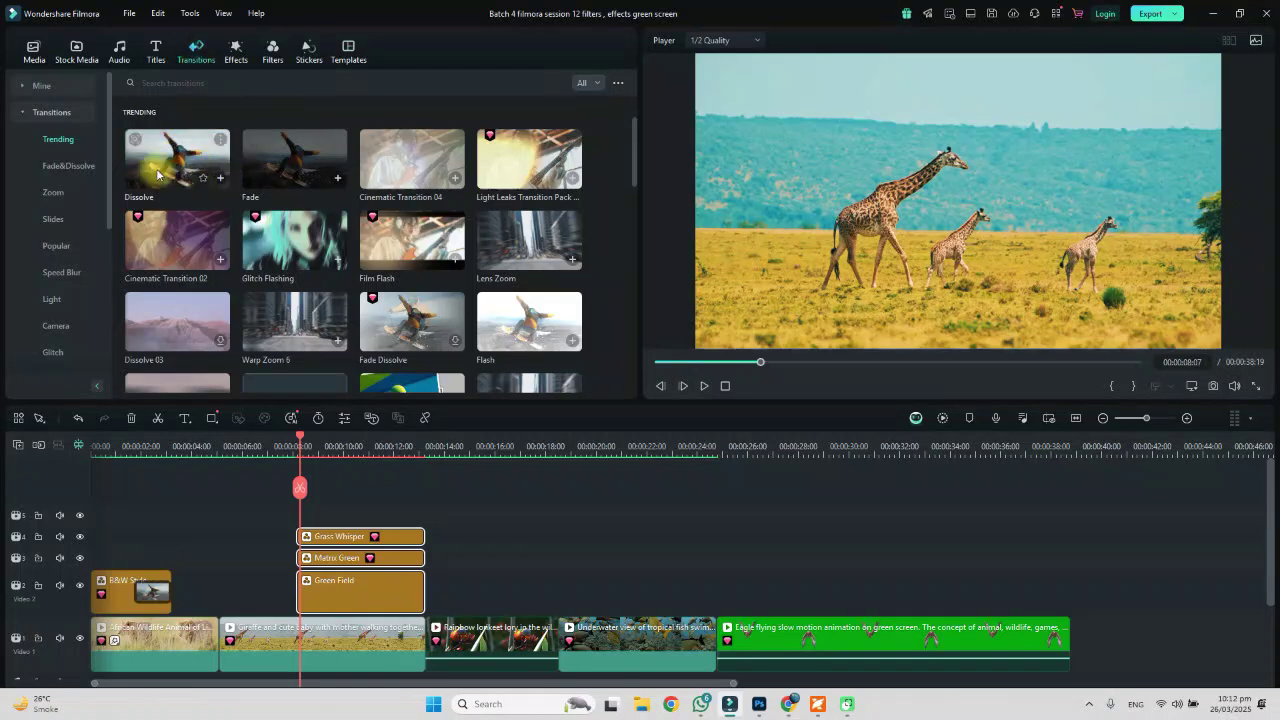
pyautogui.moveTo(157, 174); pyautogui.dragTo(304, 588)
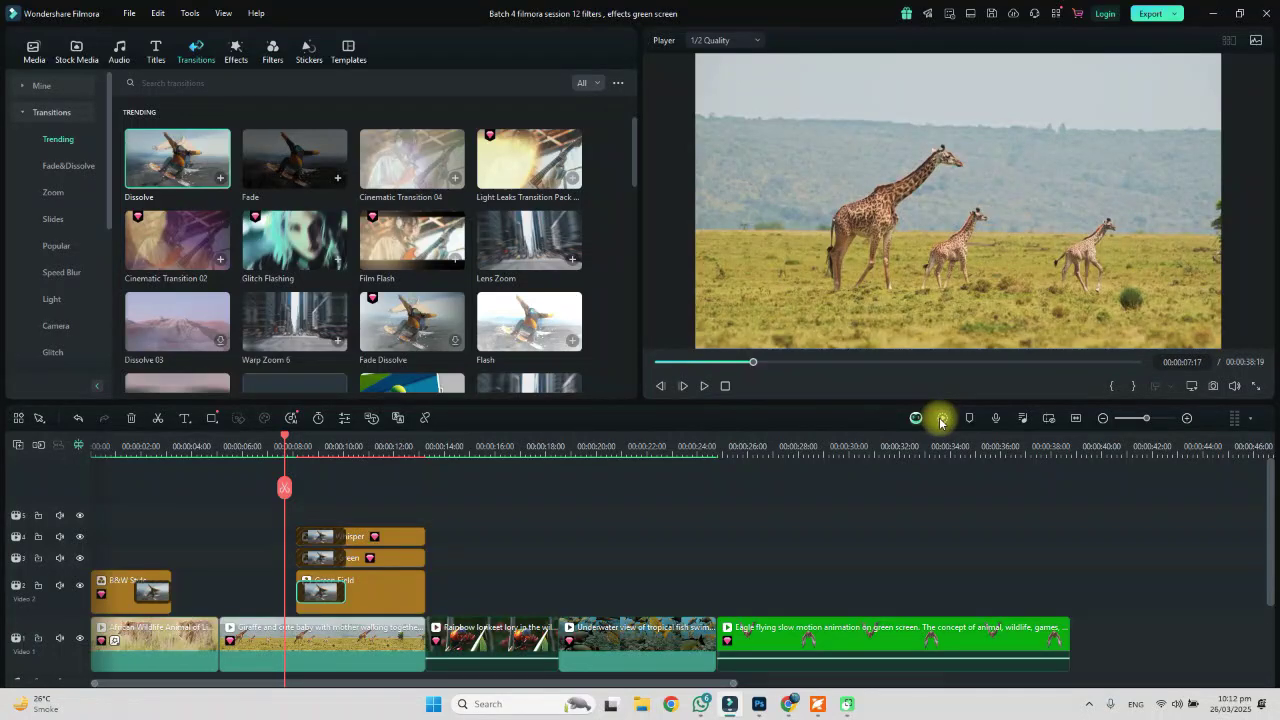
pyautogui.click(940, 419)
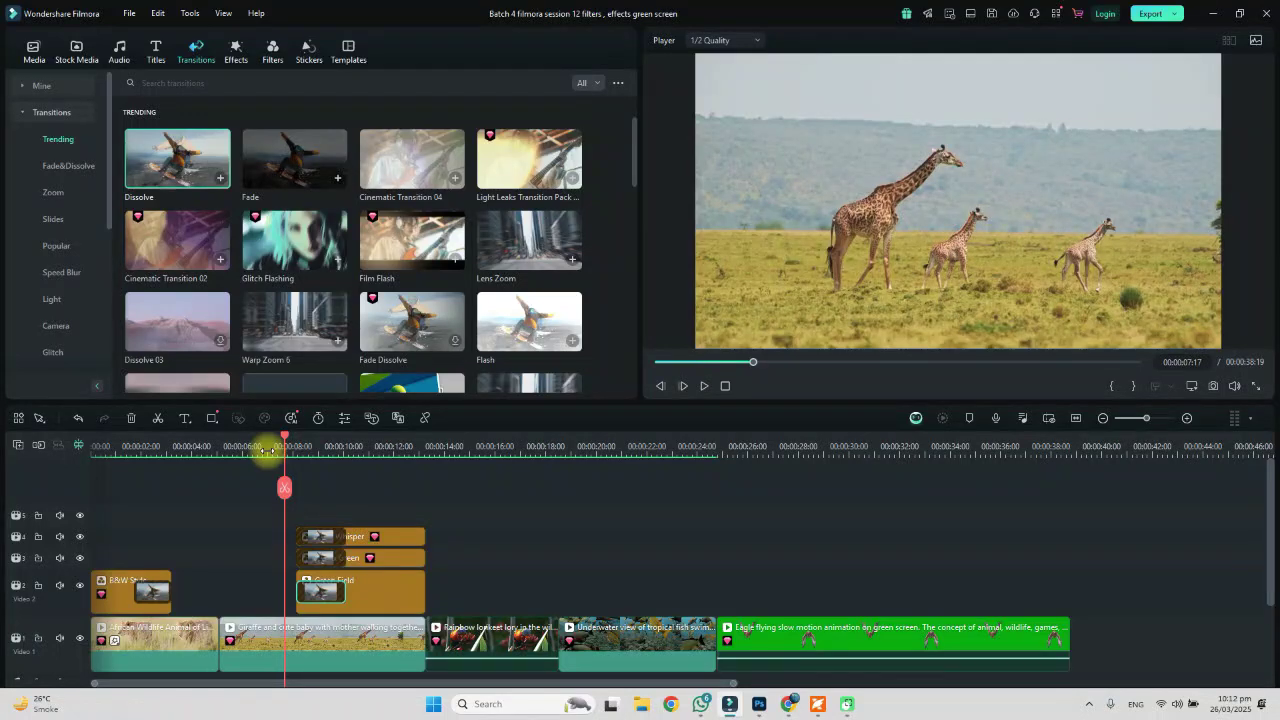
# Save the project and play the giraffe clip through its dissolve into the green filters.
pyautogui.click(268, 452)
pyautogui.hotkey('ctrl', 's')
pyautogui.press('space')
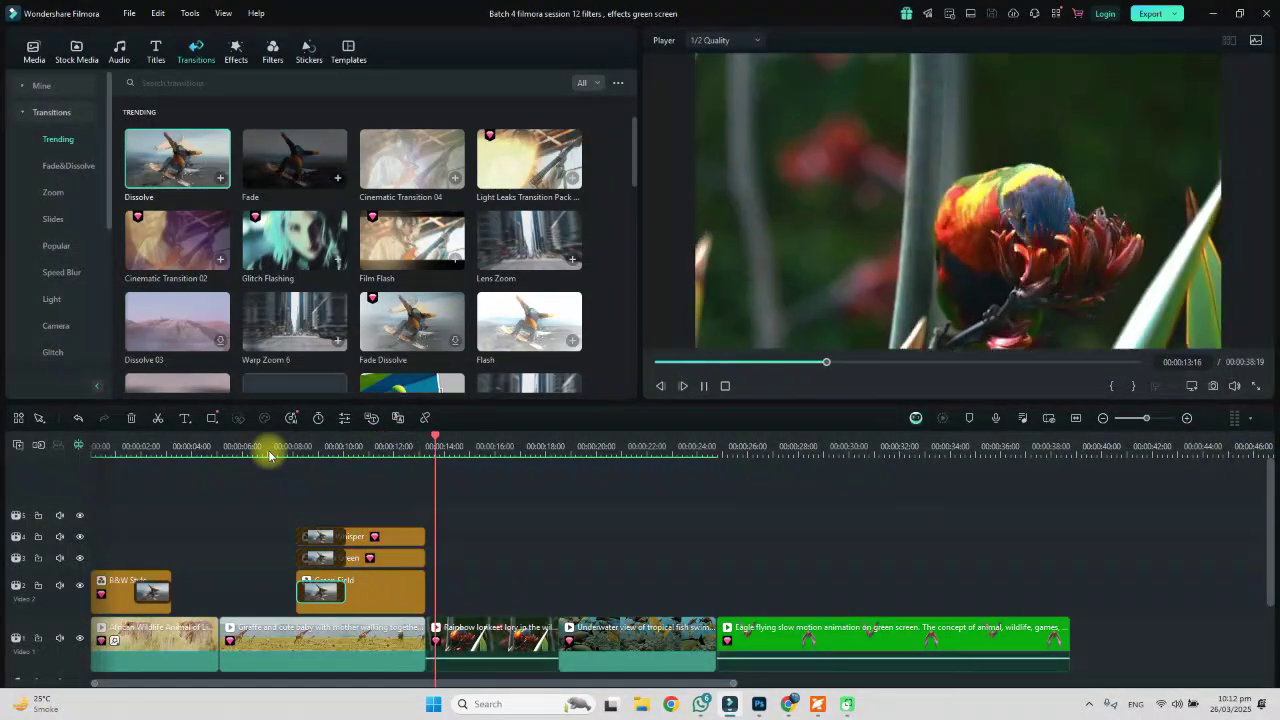
pyautogui.press('space')
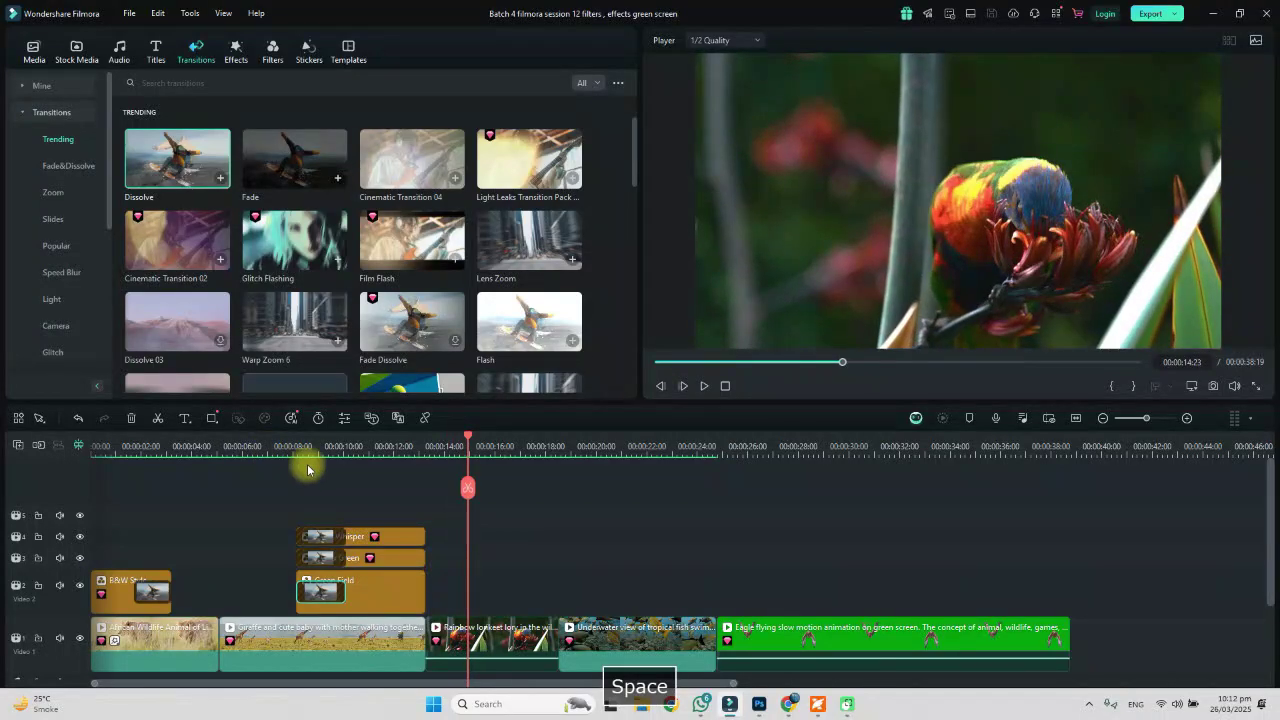
# Search the filters for "saturation" and download Hue Highlight.
pyautogui.click(497, 638)
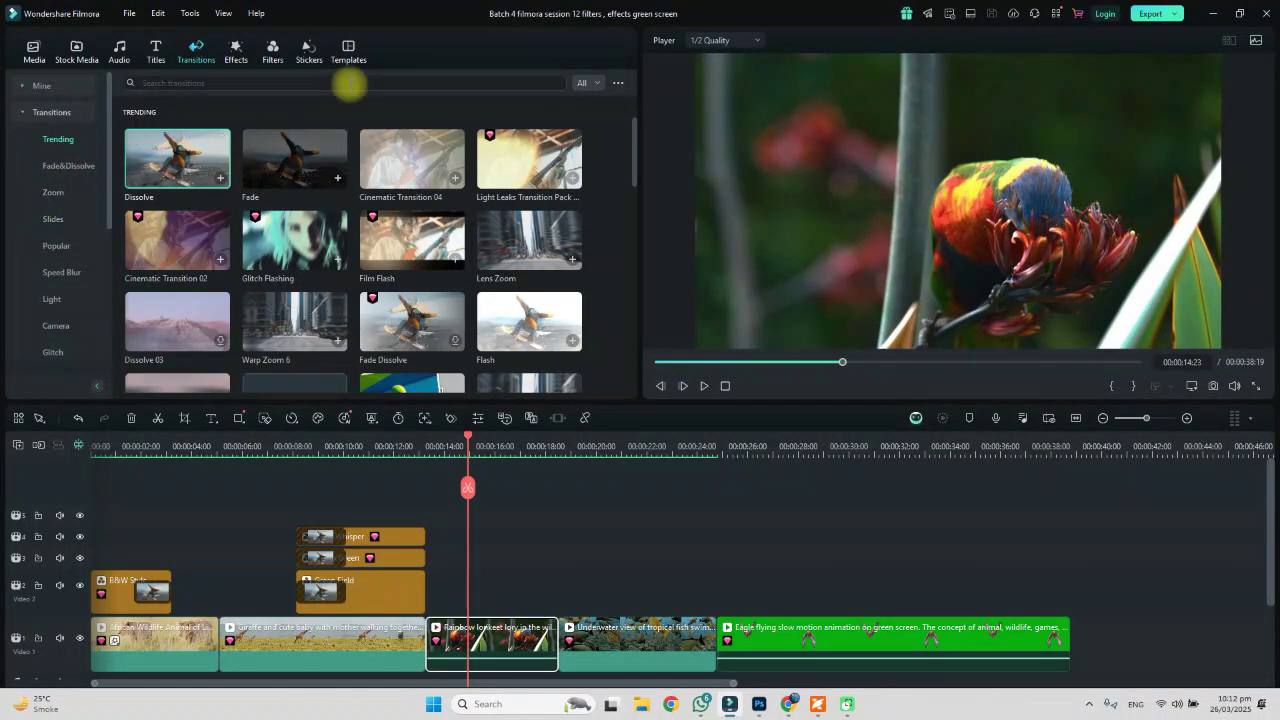
pyautogui.click(268, 55)
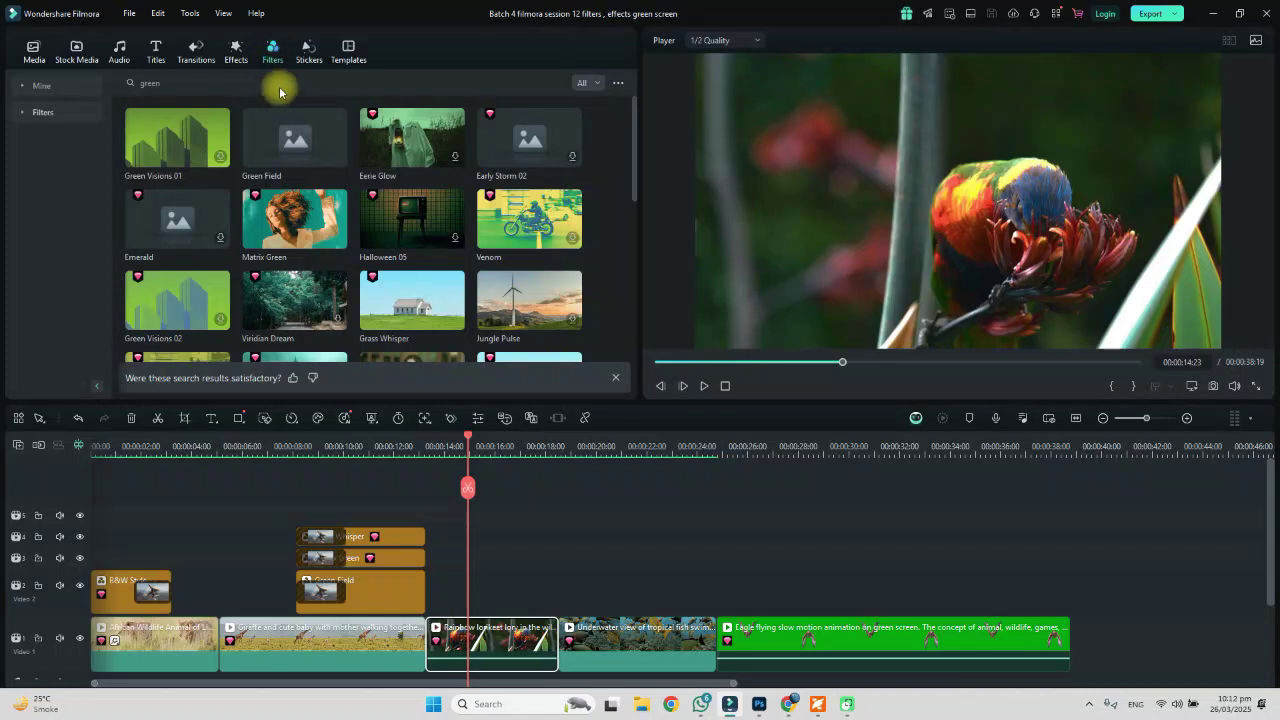
pyautogui.click(274, 82)
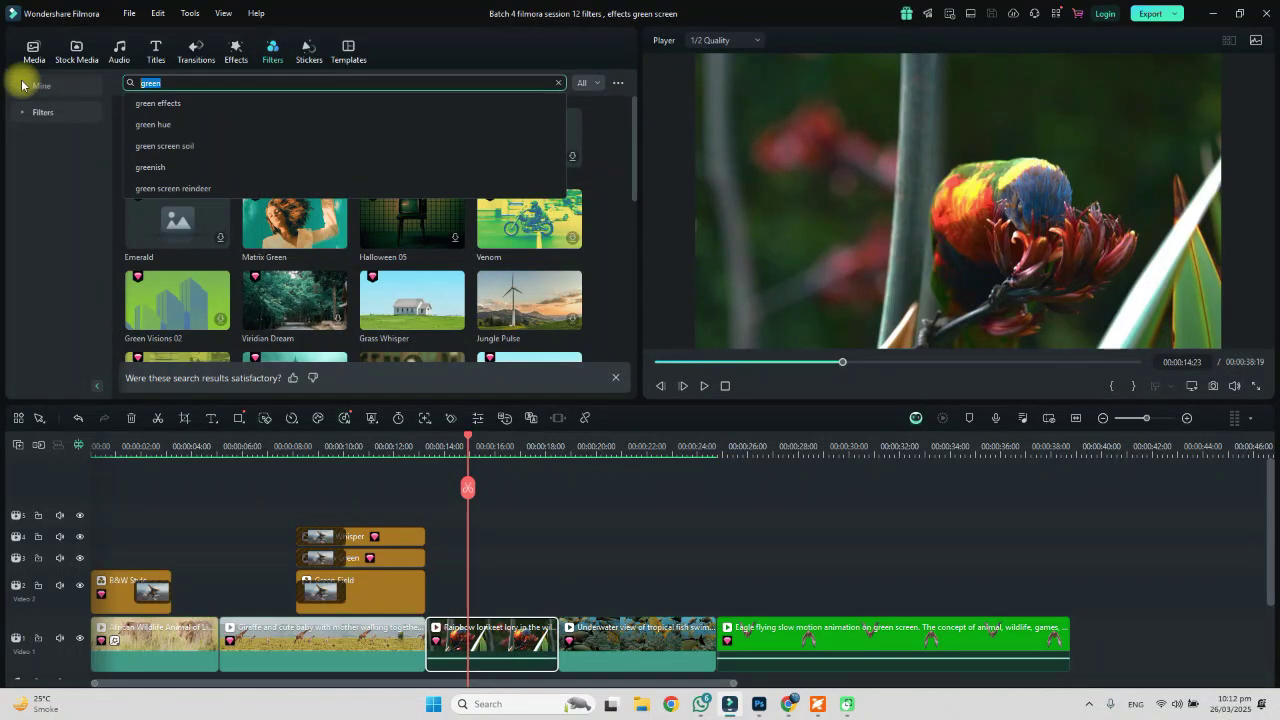
pyautogui.write('set')
pyautogui.write('uration')
pyautogui.press('Return')
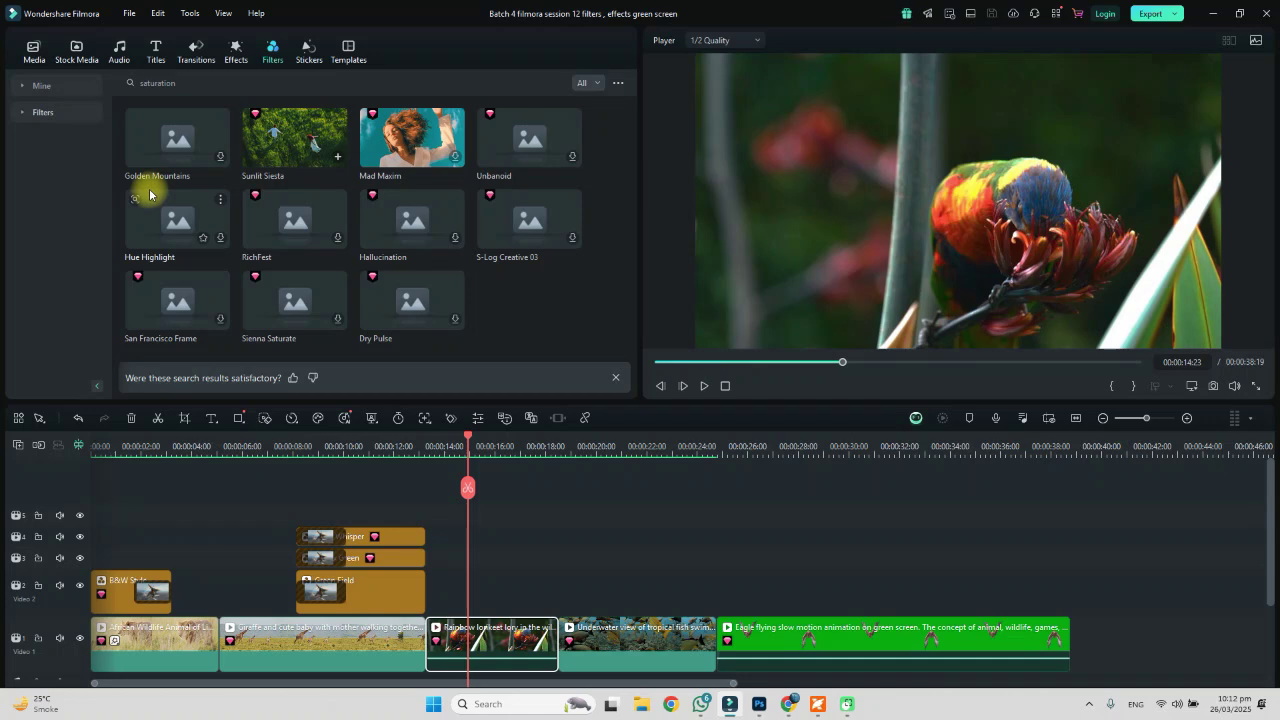
pyautogui.click(222, 241)
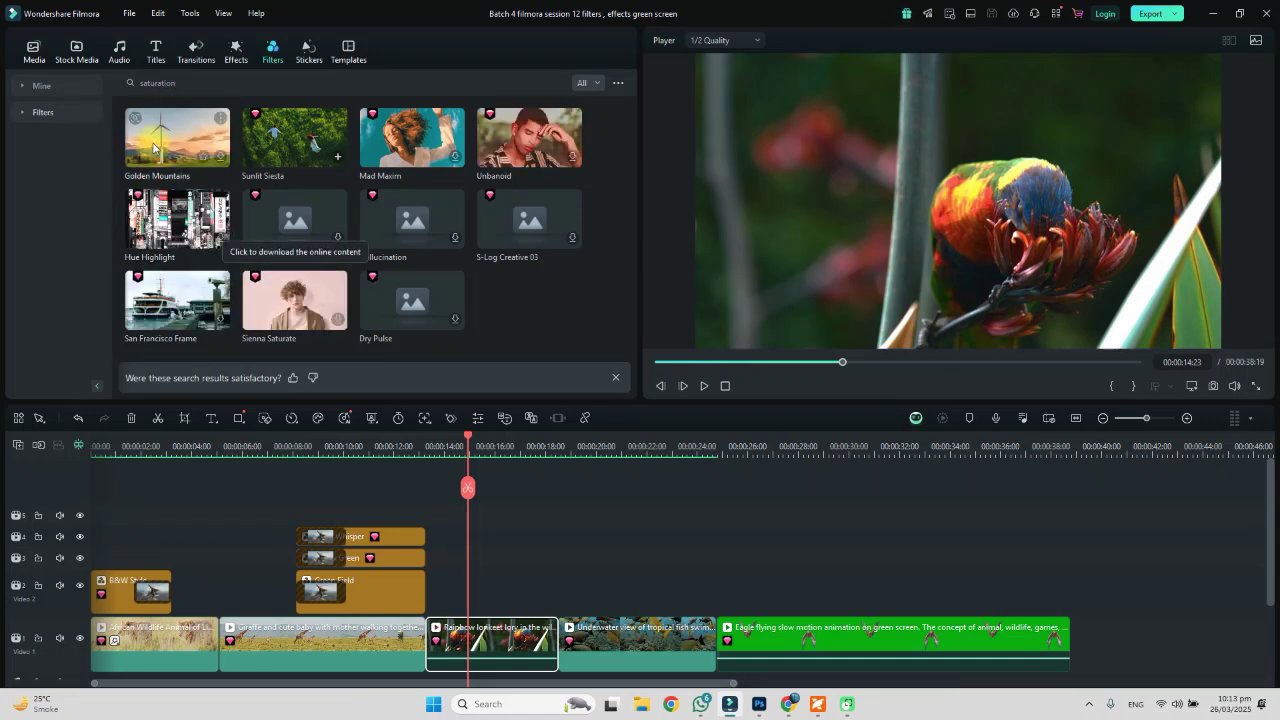
# Place the Golden Mountains filter above the rainbow lorikeet clip, reaching its end, and render the preview.
pyautogui.moveTo(151, 150); pyautogui.dragTo(432, 596)
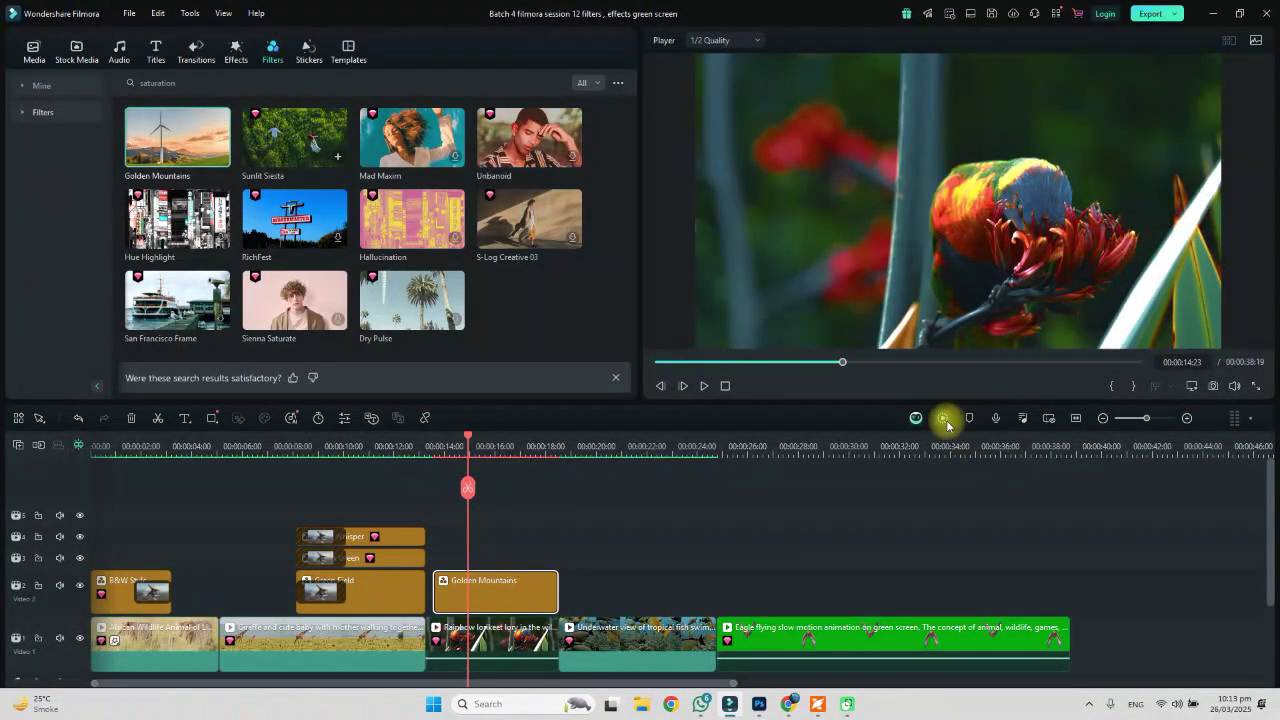
pyautogui.click(943, 418)
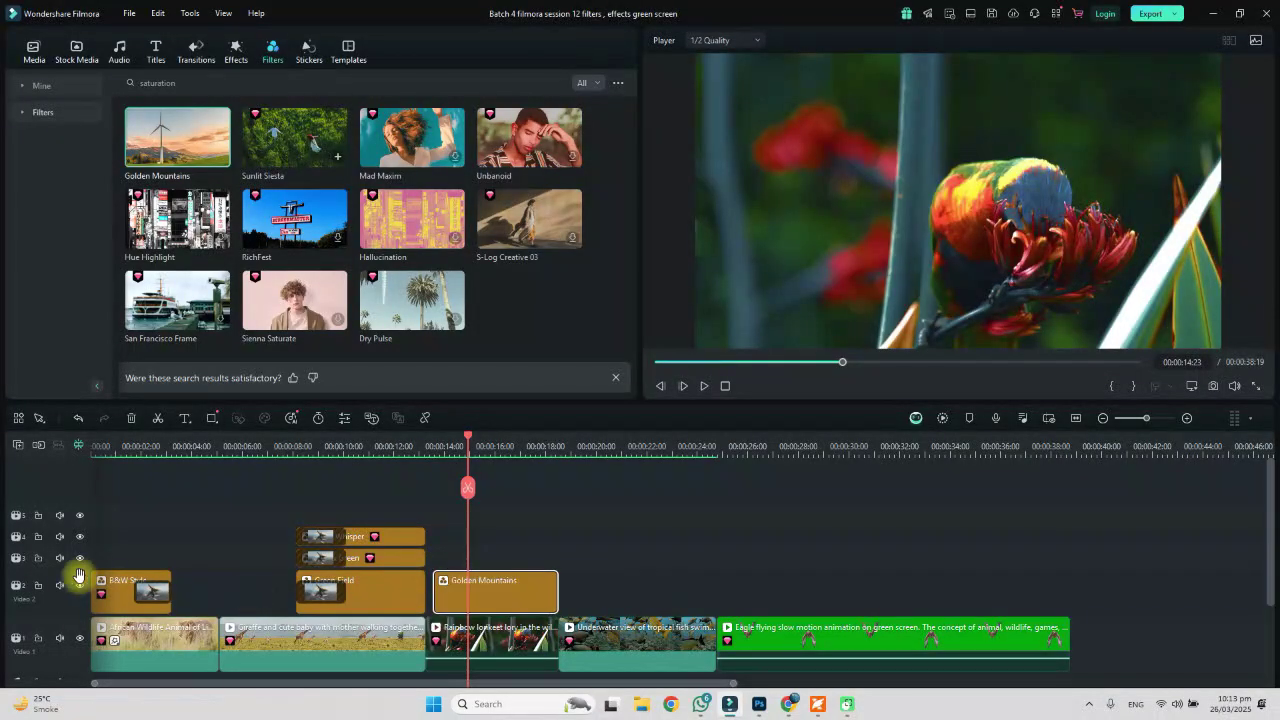
# Play the lorikeet clip with the Golden Mountains track hidden and again with it shown to compare the colors.
pyautogui.click(80, 585)
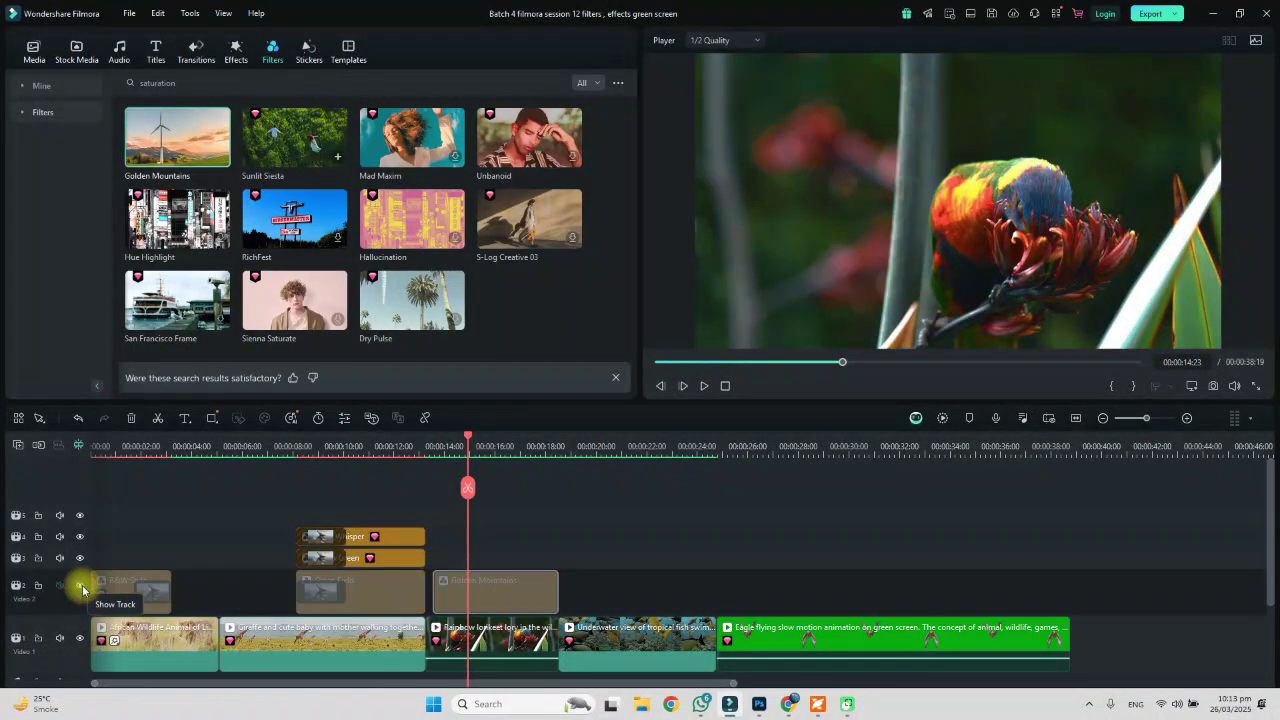
pyautogui.click(441, 446)
pyautogui.press('space')
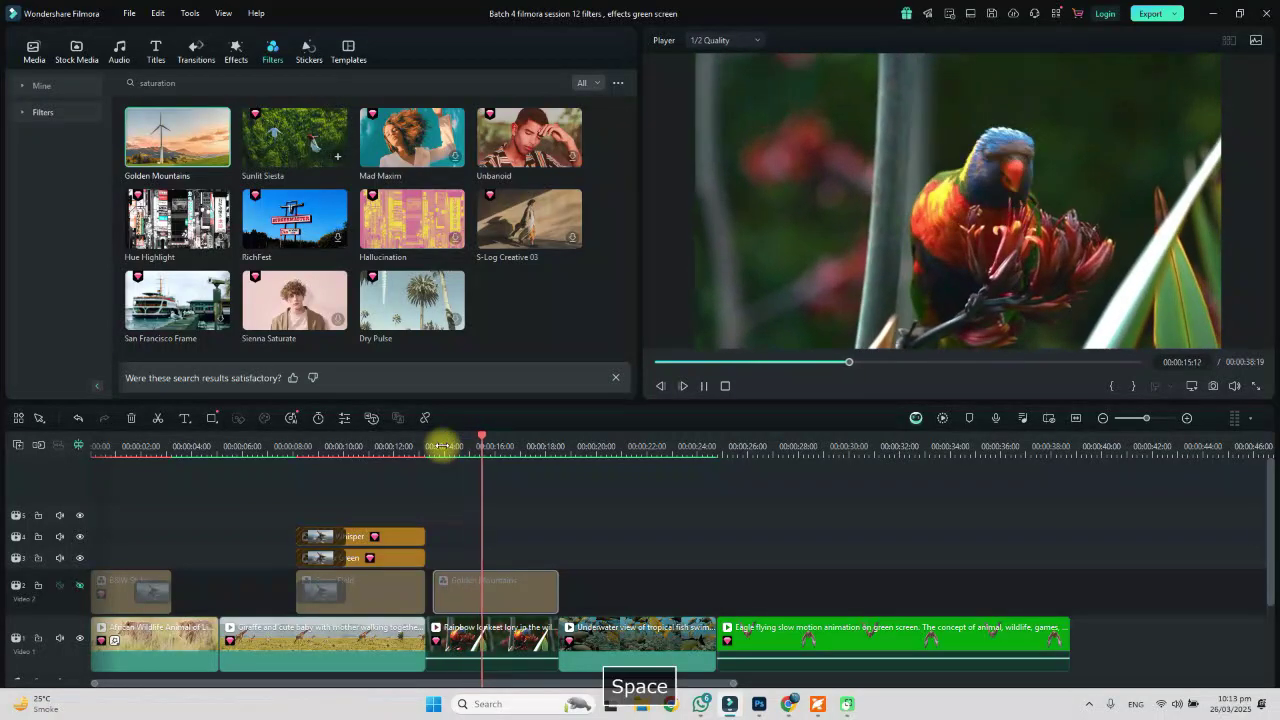
pyautogui.press('space')
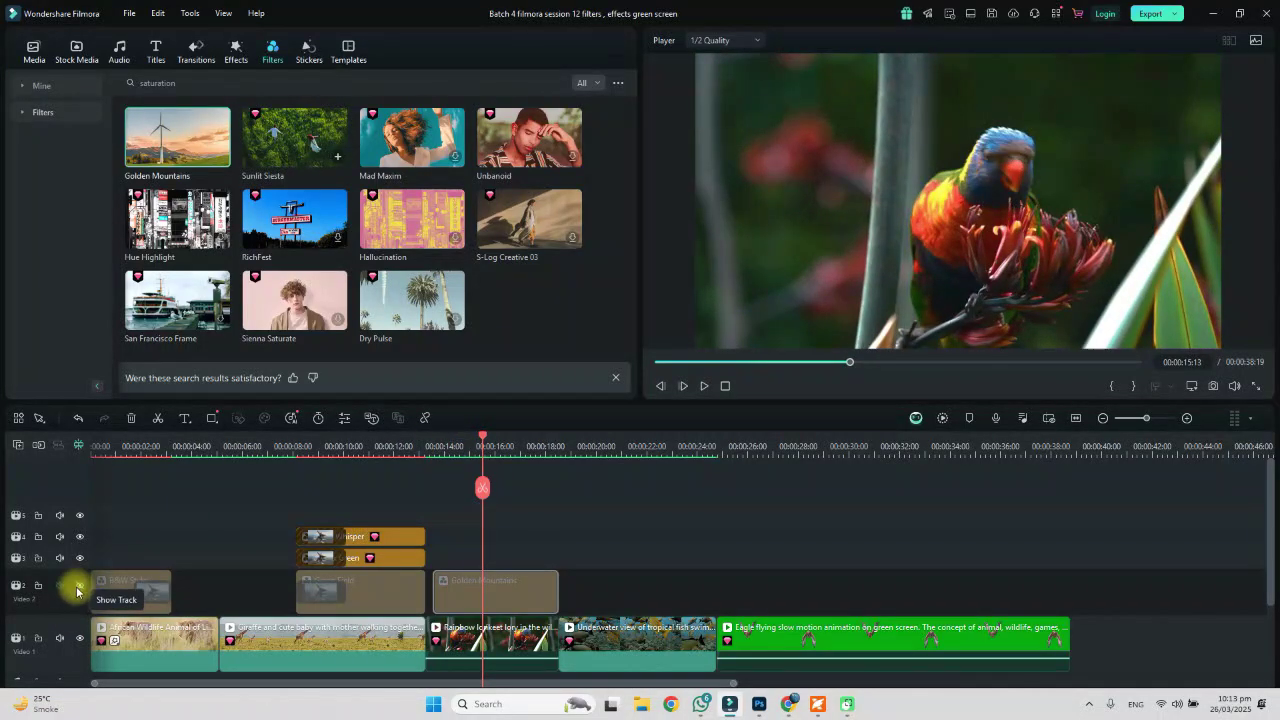
pyautogui.click(79, 586)
pyautogui.click(439, 449)
pyautogui.press('space')
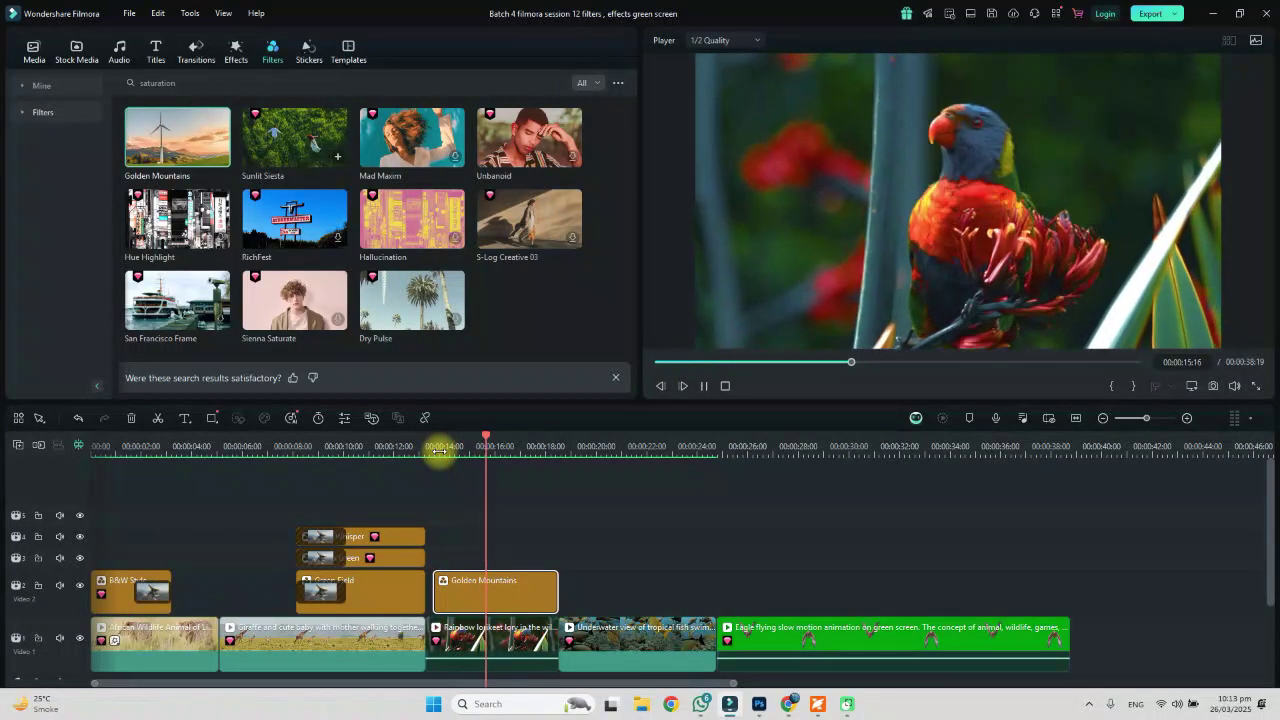
pyautogui.press('space')
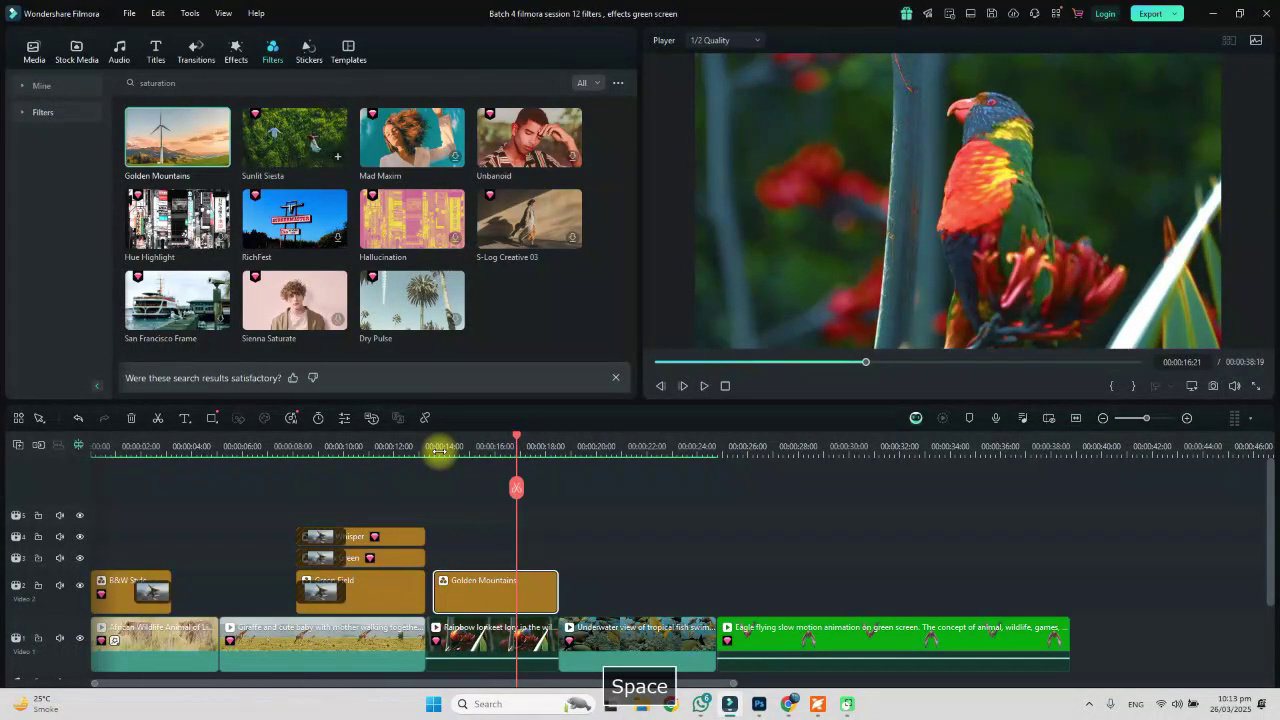
# Stack the Sunlit Siesta filter above Golden Mountains at matching length and play the lorikeet clip.
pyautogui.moveTo(311, 173)
pyautogui.mouseDown()
pyautogui.moveTo(462, 332)
pyautogui.moveTo(462, 552)
pyautogui.moveTo(441, 558)
pyautogui.mouseUp()
pyautogui.click(466, 446)
pyautogui.press('space')
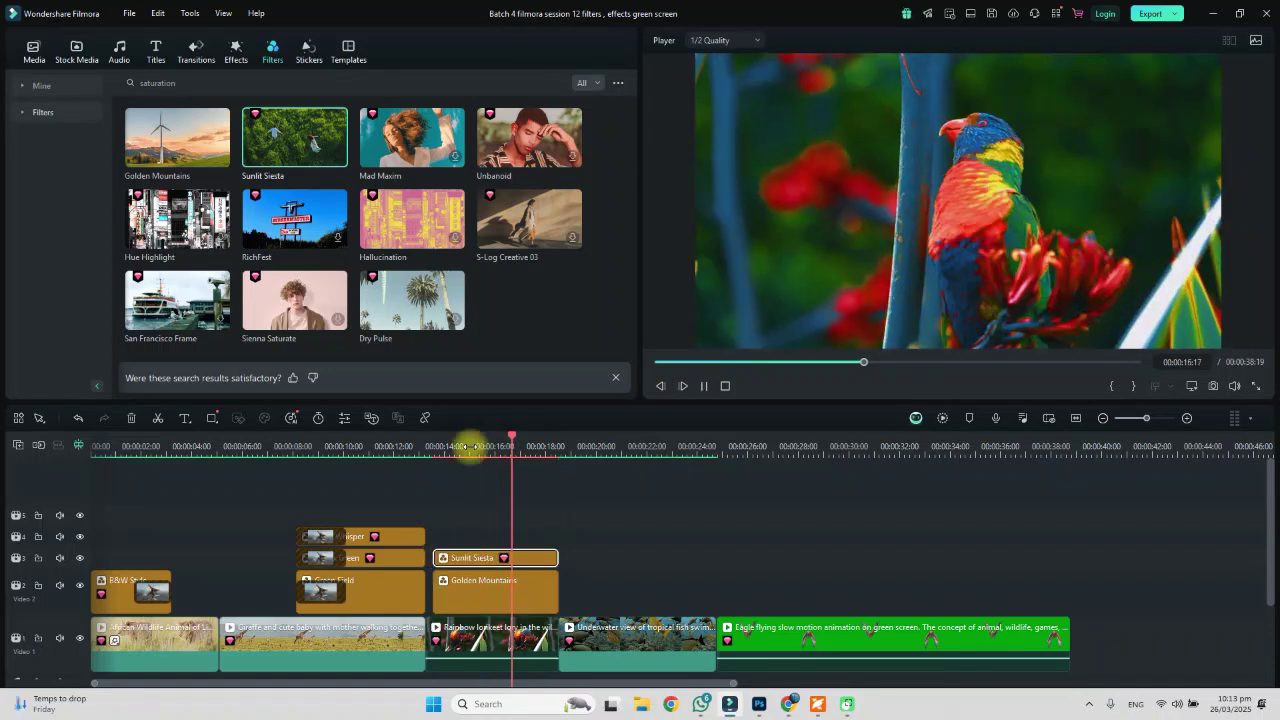
pyautogui.press('space')
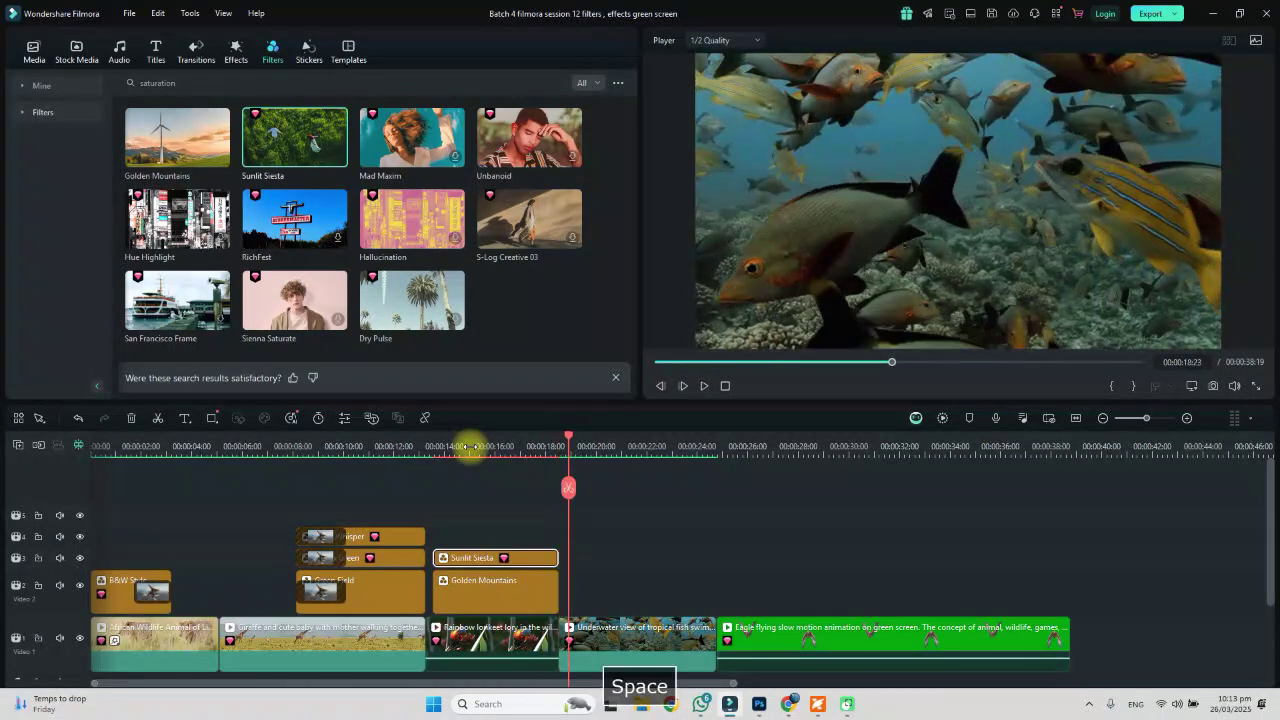
# Trim the start of Golden Mountains and Sunlit Siesta to leave about 4 seconds, and add a Dissolve transition to the start of each.
pyautogui.click(549, 593)
pyautogui.moveTo(549, 593); pyautogui.dragTo(512, 590)
pyautogui.click(196, 62)
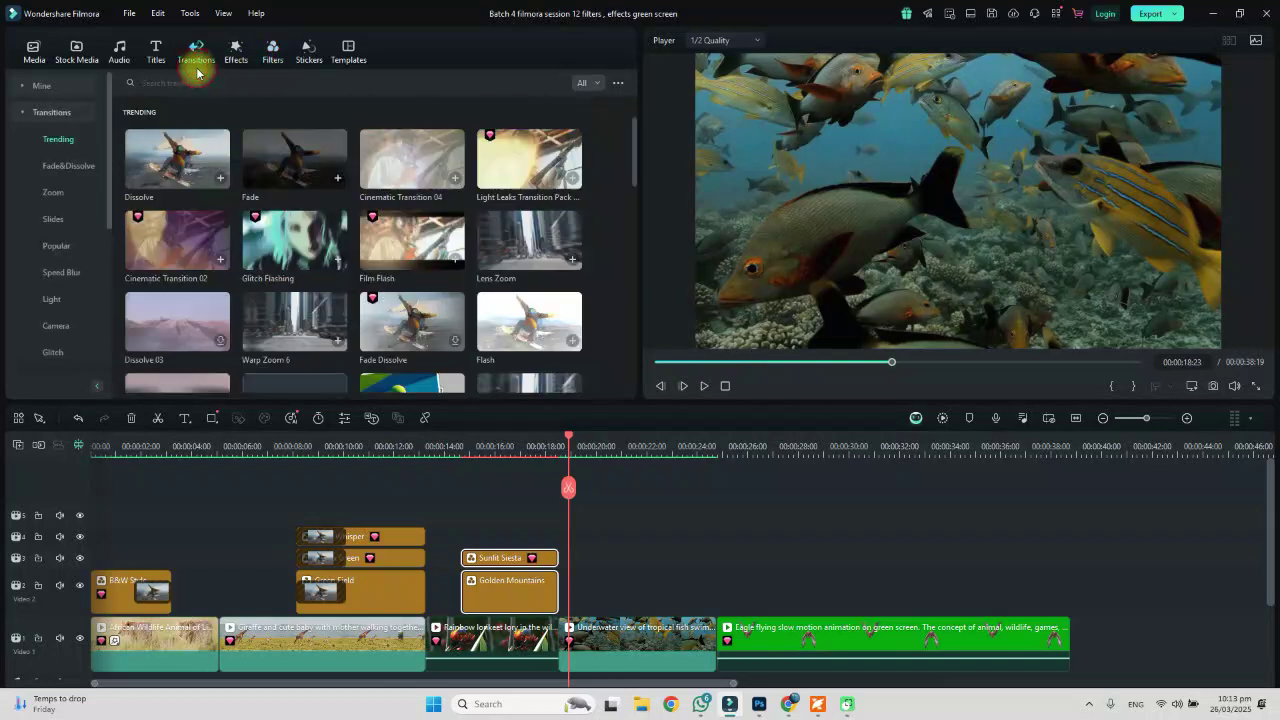
pyautogui.moveTo(185, 165); pyautogui.dragTo(478, 598)
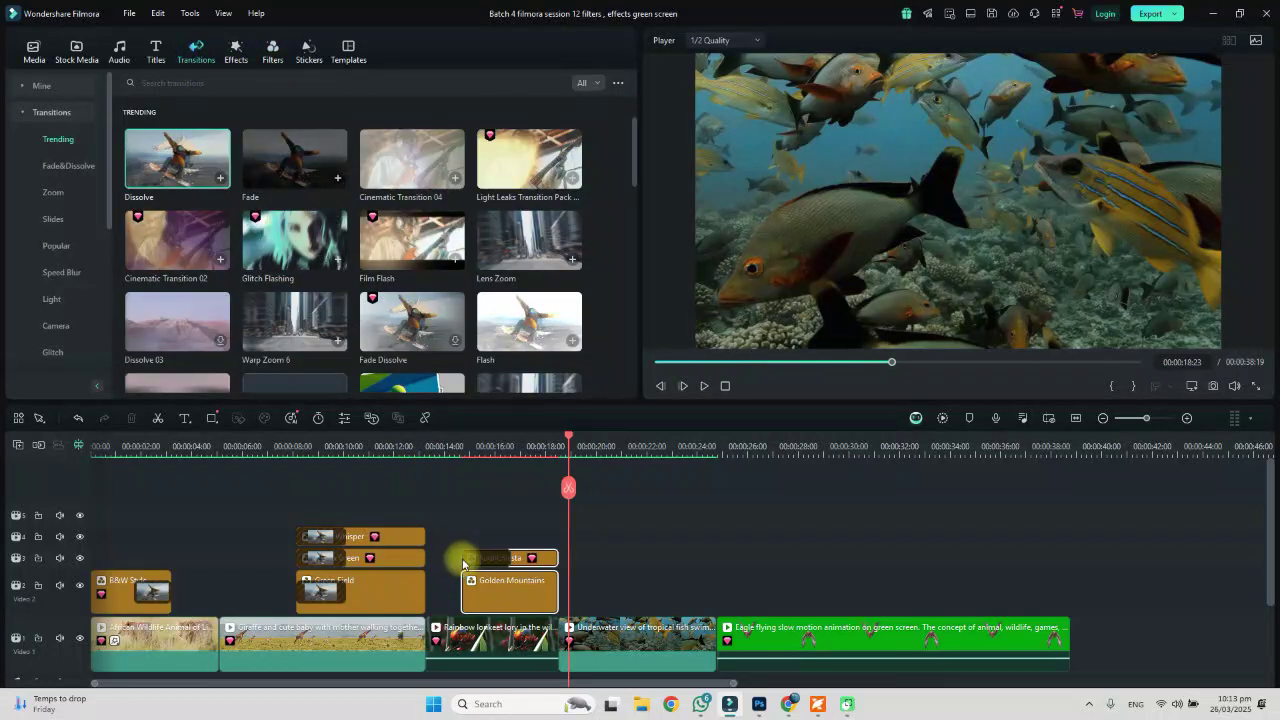
pyautogui.click(478, 598)
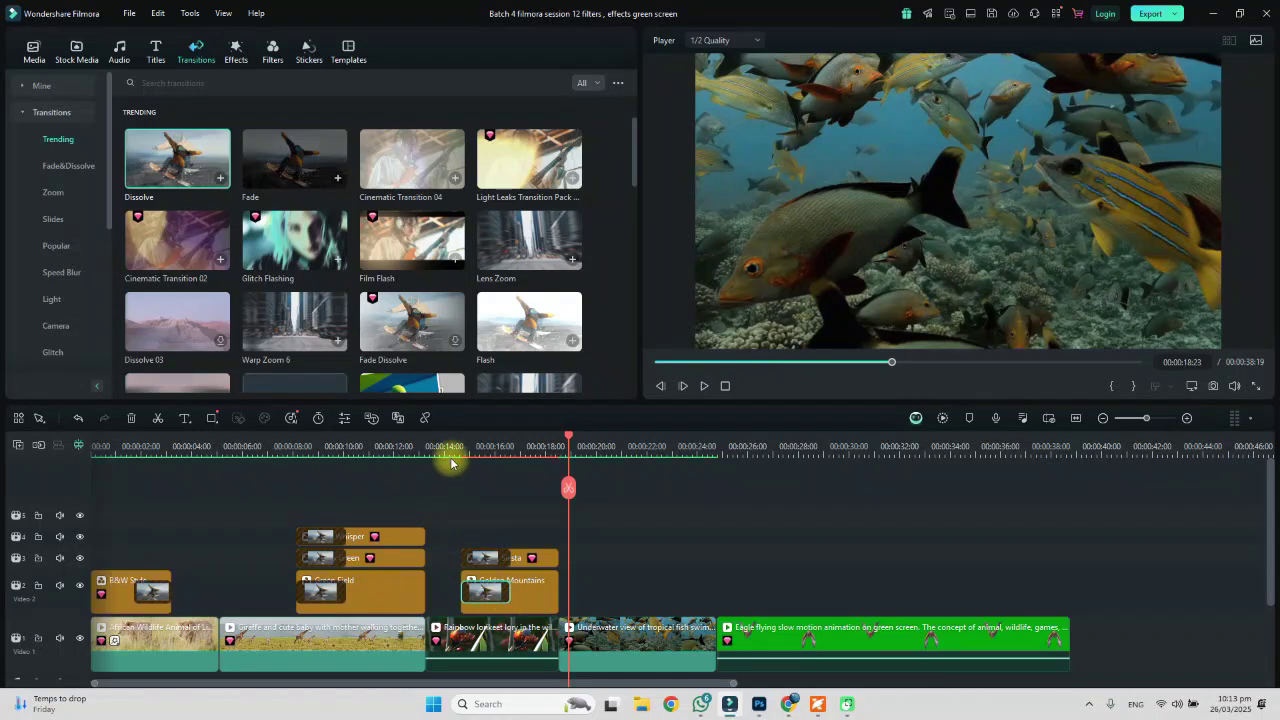
# Render the preview and play the lorikeet clip through its dissolve into the saturated filters.
pyautogui.click(942, 418)
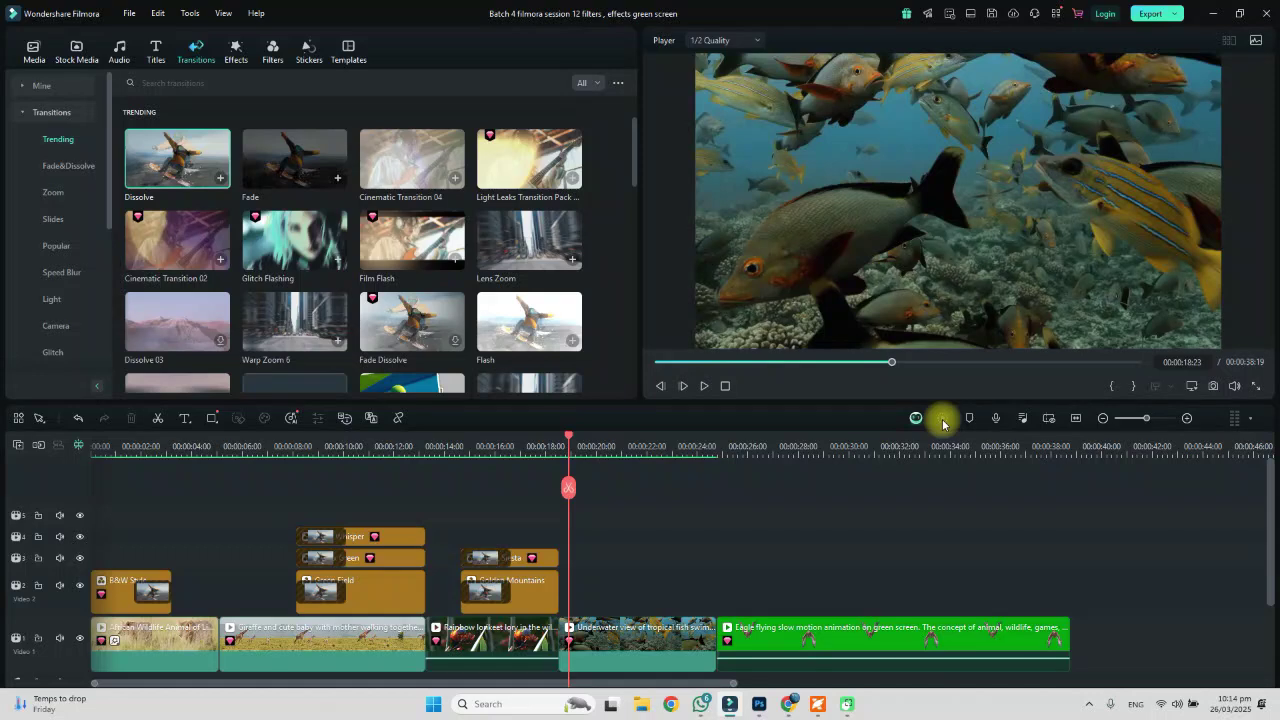
pyautogui.click(453, 446)
pyautogui.press('space')
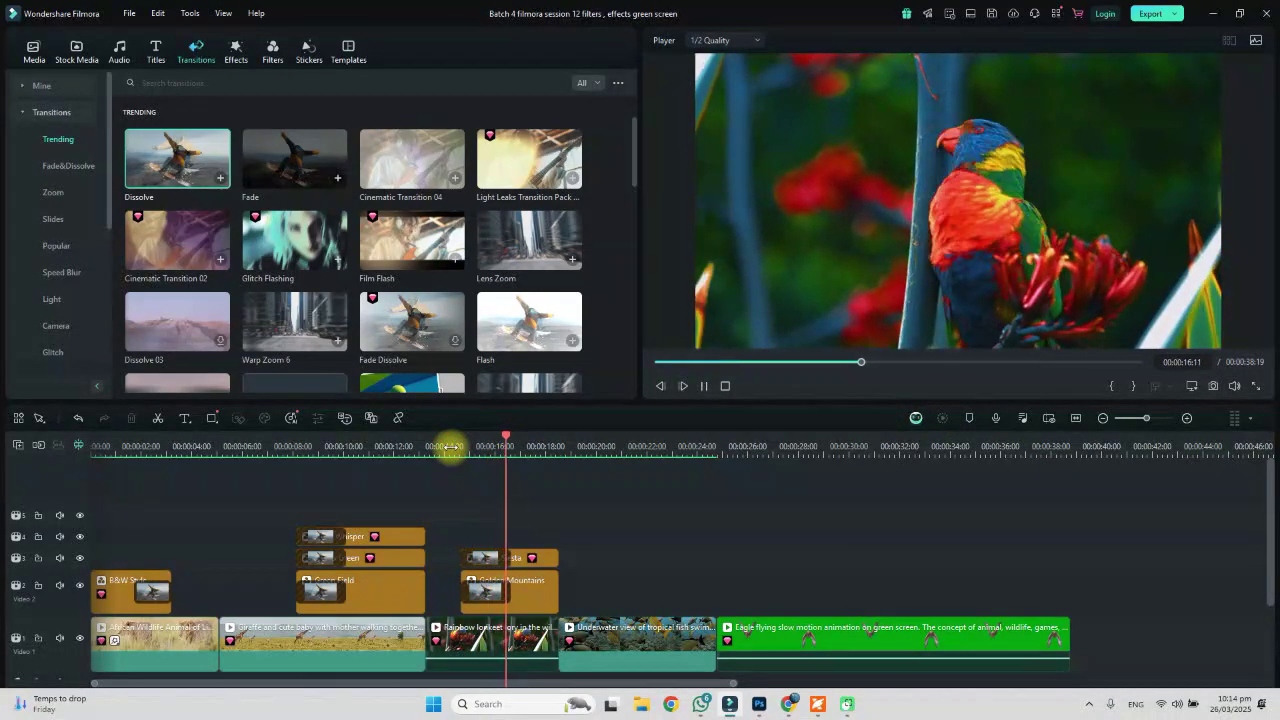
pyautogui.press('space')
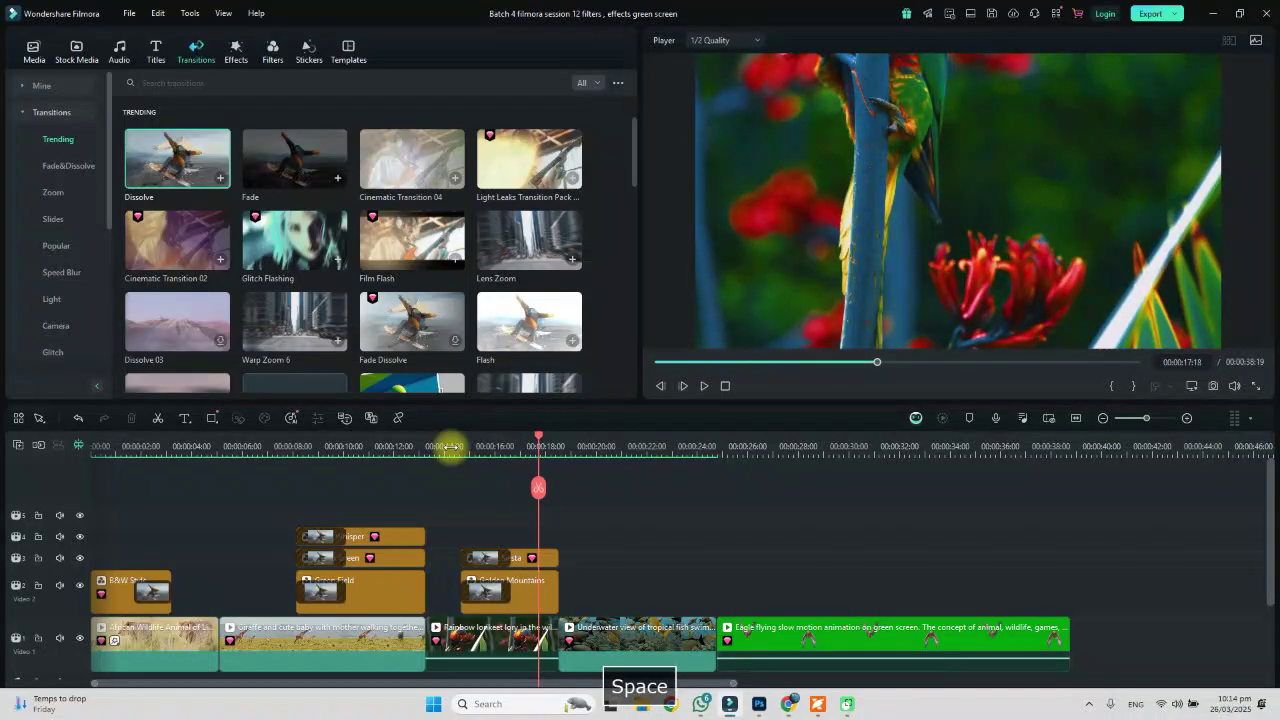
# Save the project and play part of the underwater fish clip without any effects.
pyautogui.hotkey('ctrl', 's')
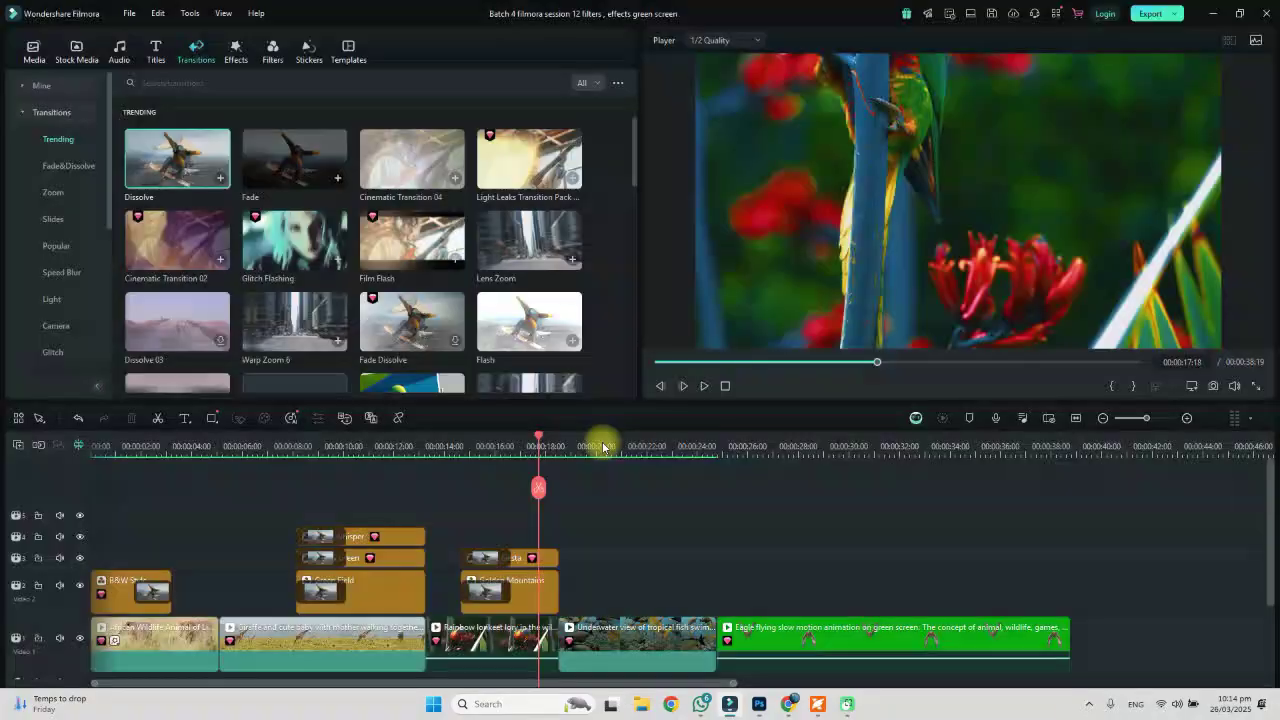
pyautogui.click(586, 444)
pyautogui.press('space')
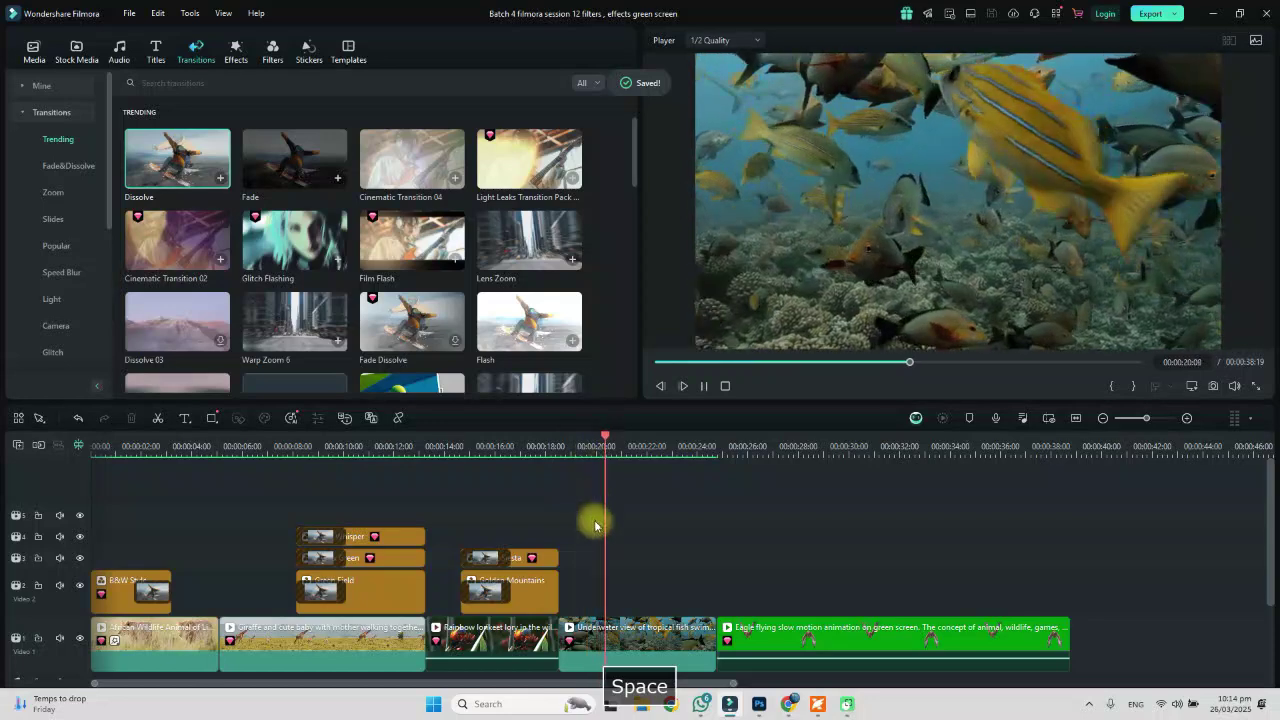
pyautogui.press('space')
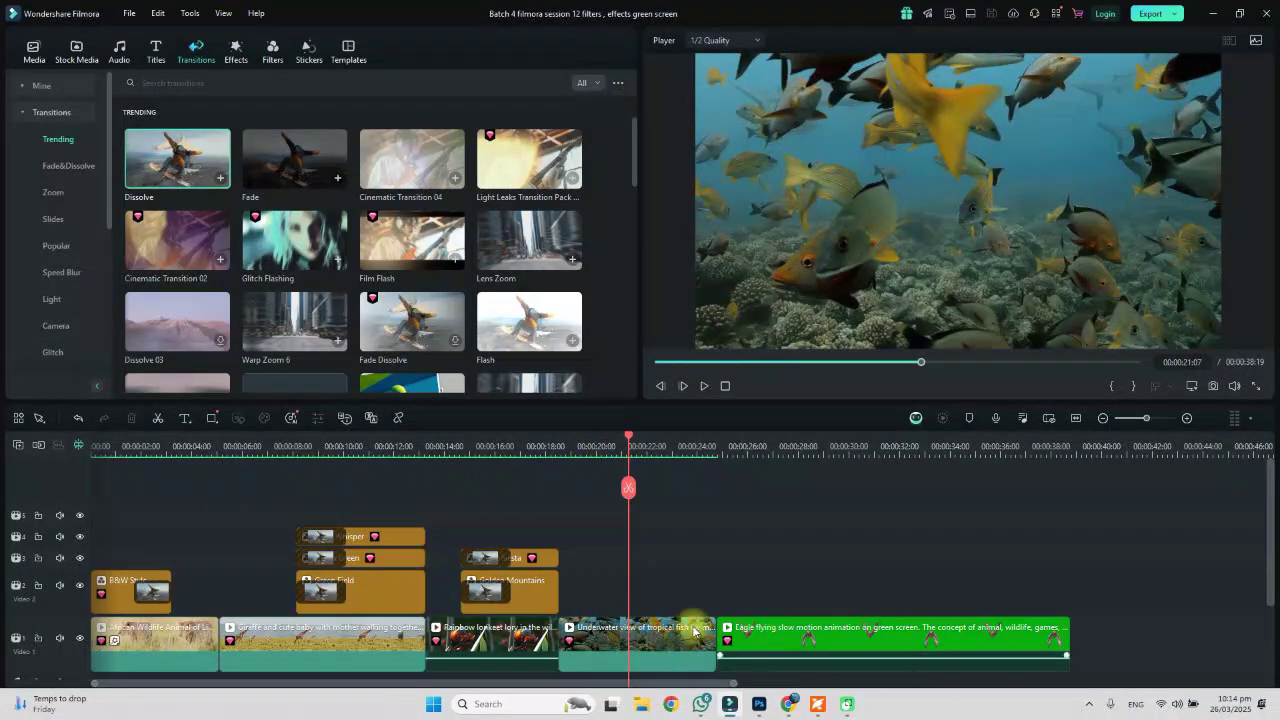
# Place the basic Auto Enhance video effect on the track above the underwater fish clip, reaching to the clip's end.
pyautogui.click(693, 631)
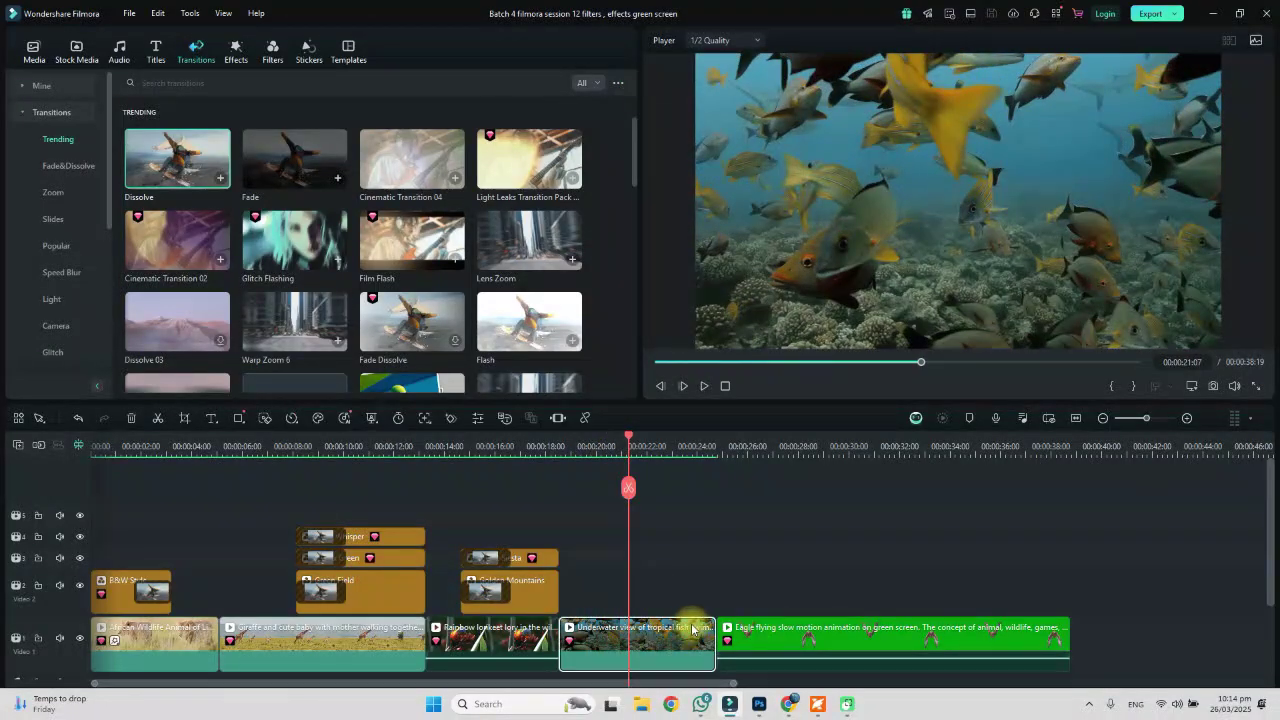
pyautogui.click(236, 56)
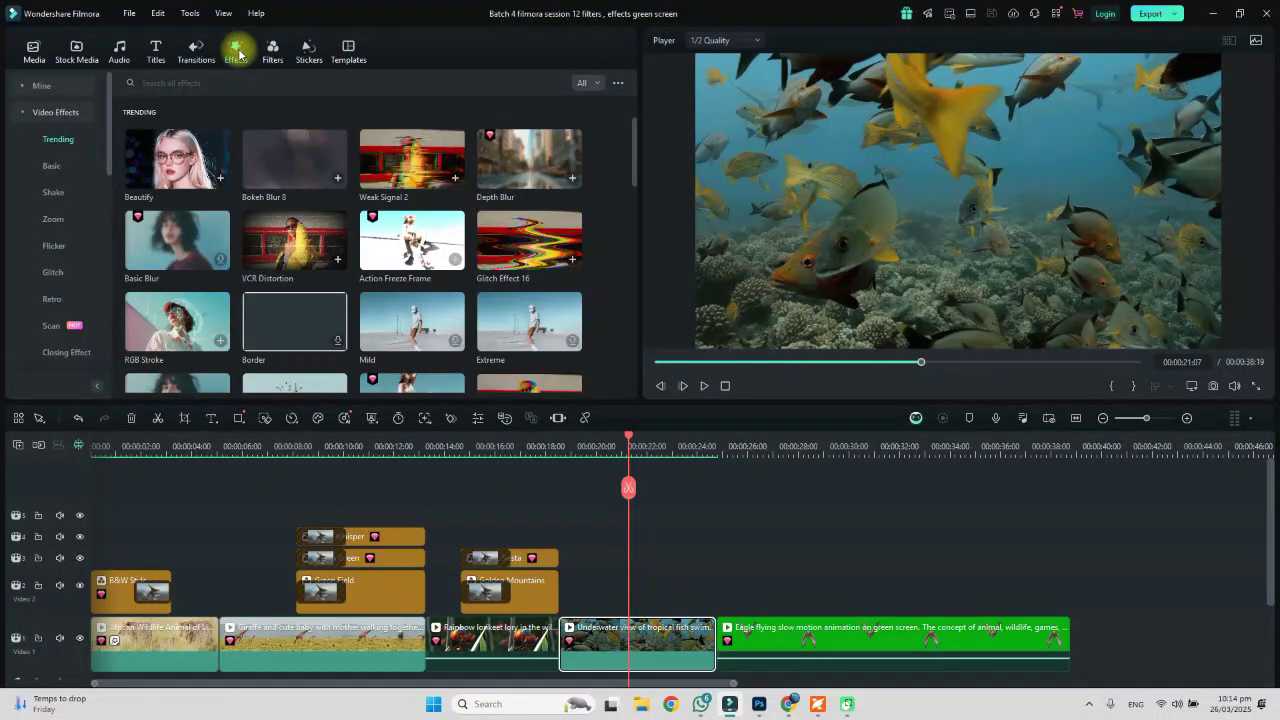
pyautogui.click(55, 167)
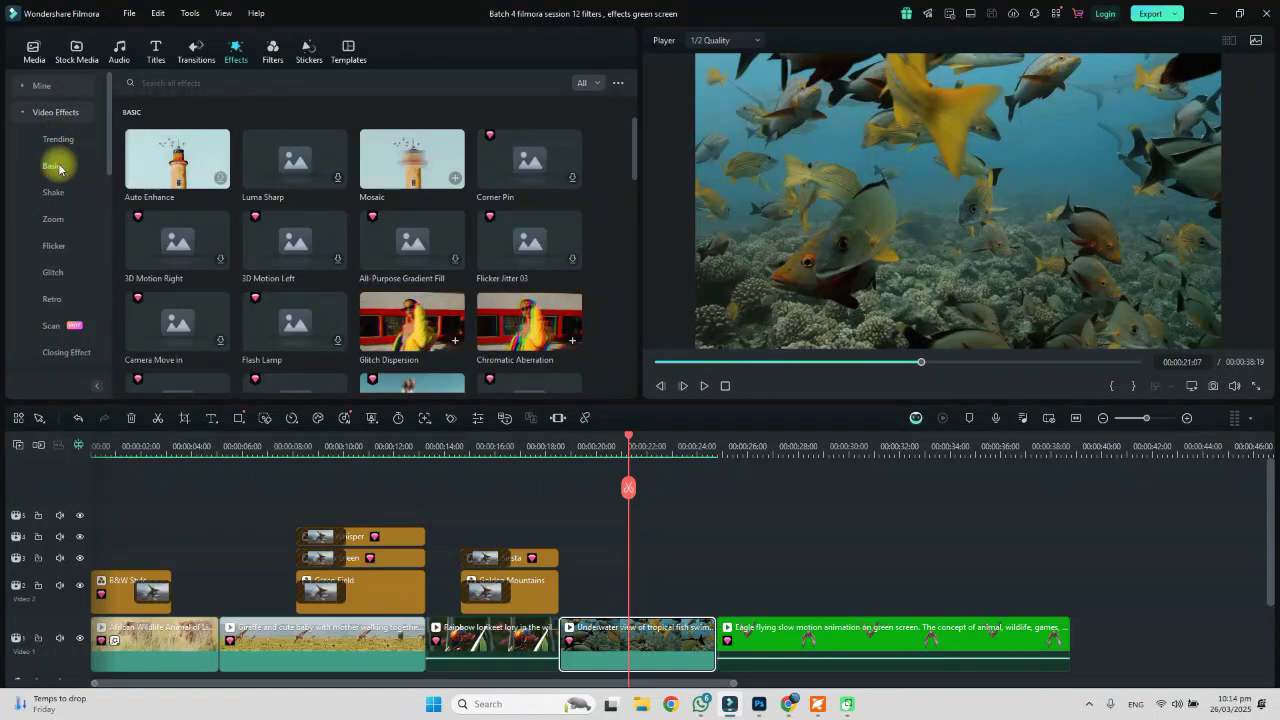
pyautogui.moveTo(172, 172); pyautogui.dragTo(577, 594)
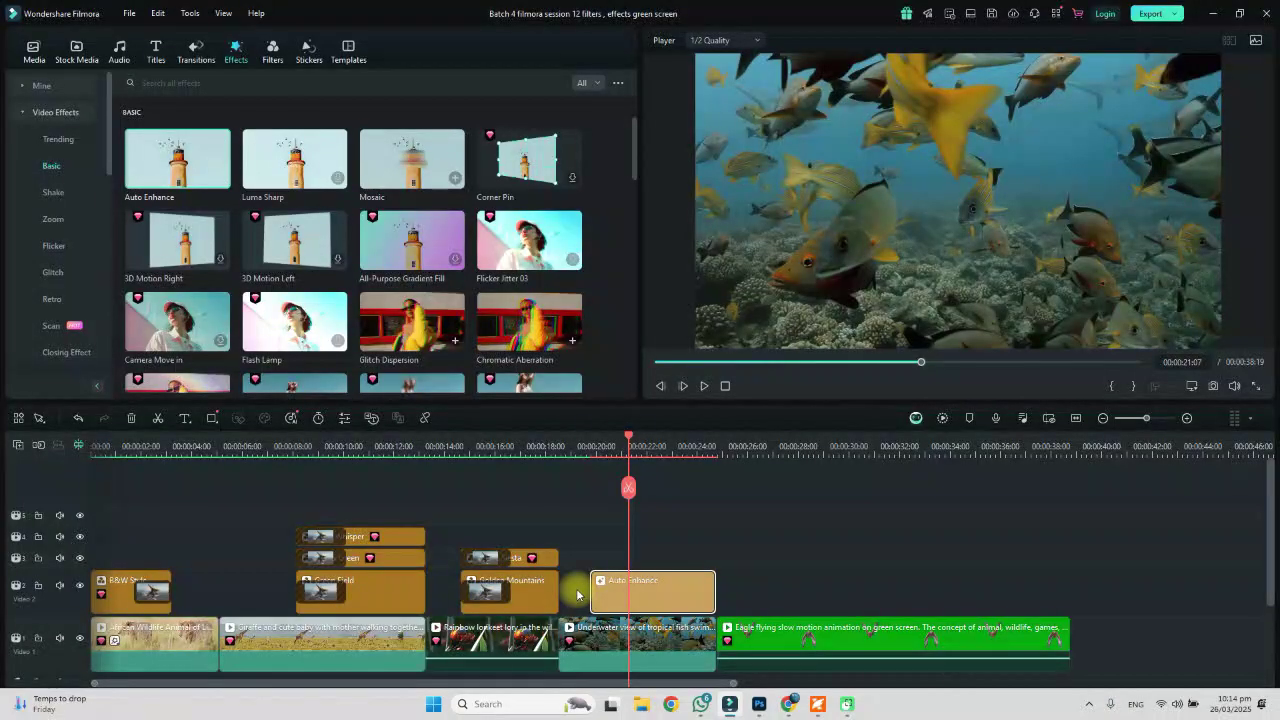
# Compare the fish clip with the Auto Enhance track hidden and shown, then render the preview and play it.
pyautogui.click(79, 585)
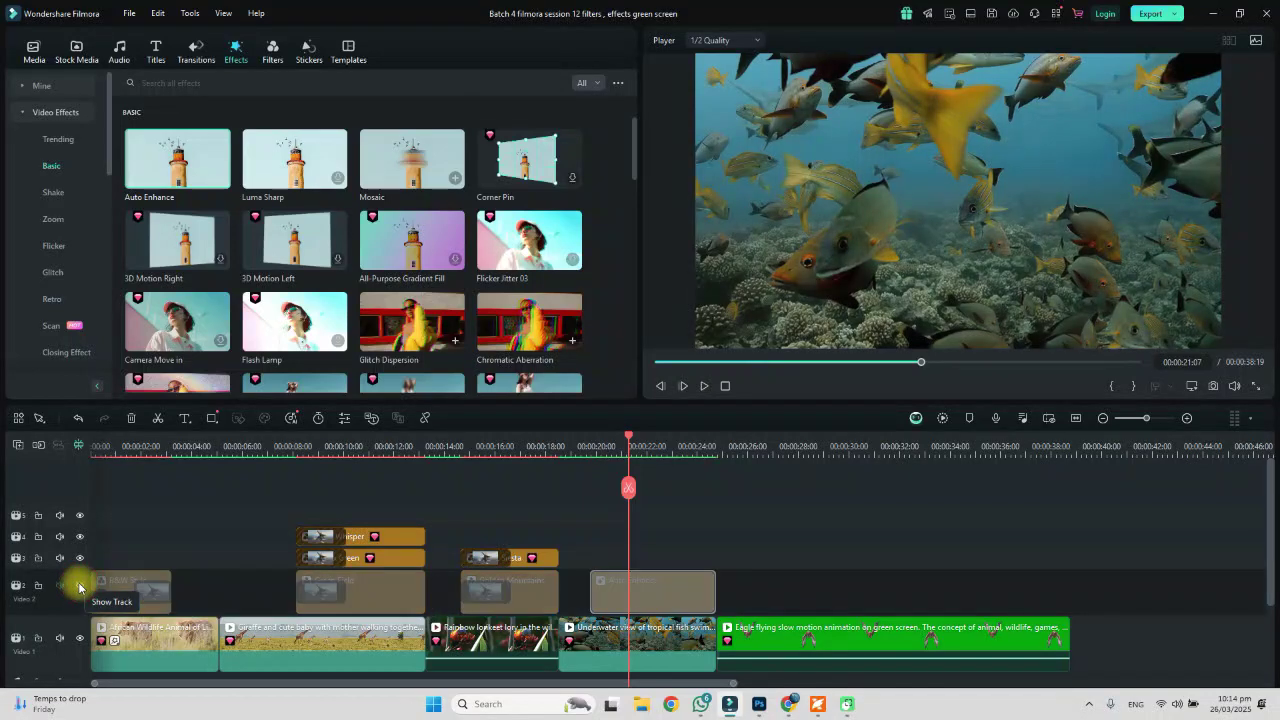
pyautogui.click(79, 587)
pyautogui.click(79, 587)
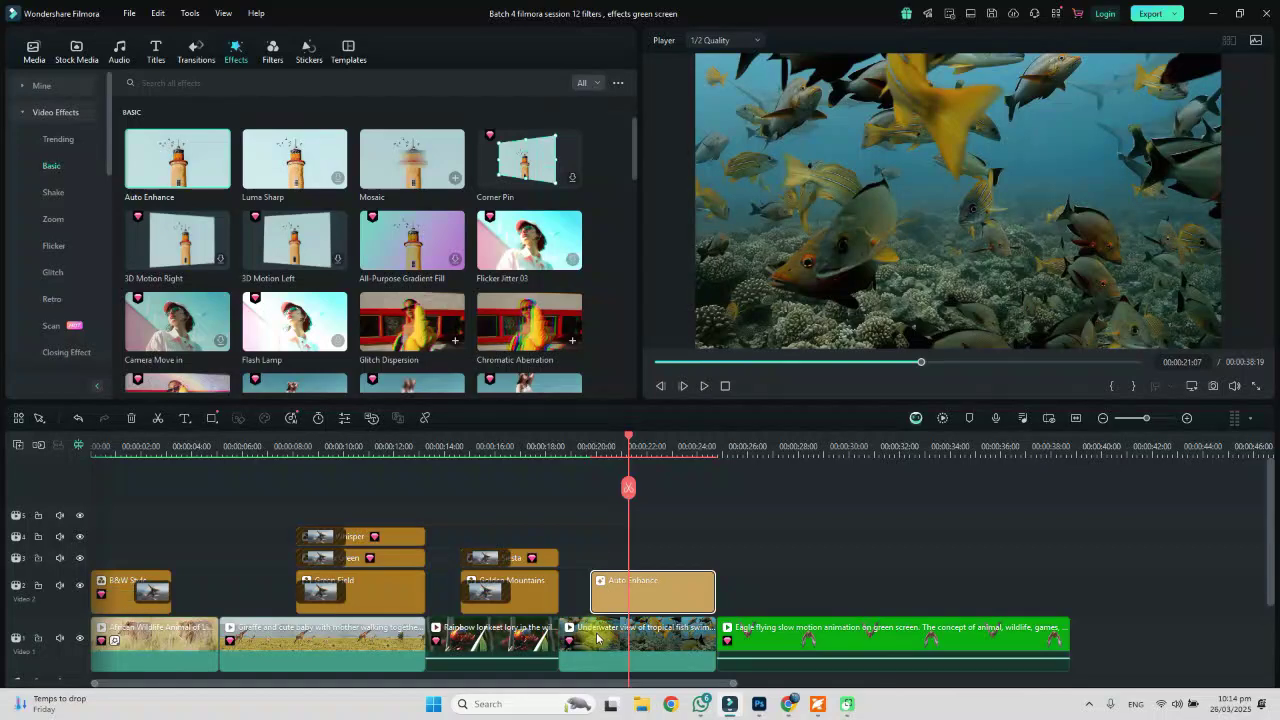
pyautogui.click(587, 448)
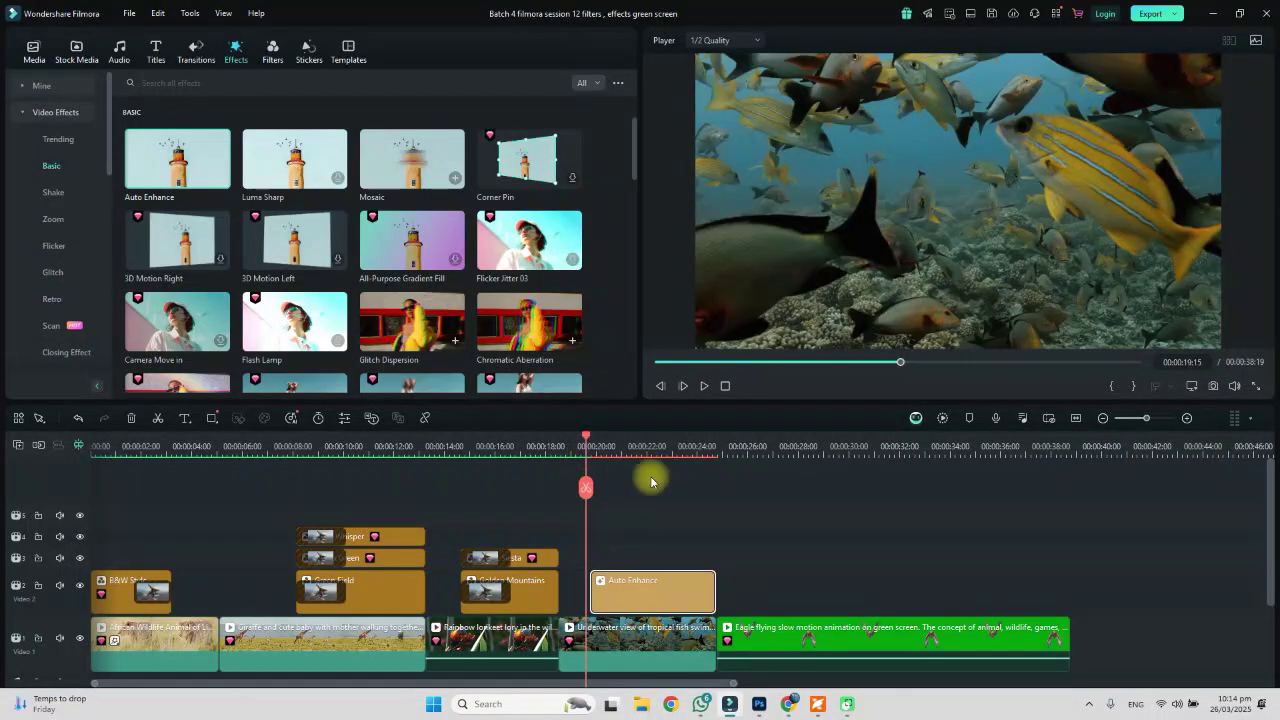
pyautogui.click(940, 418)
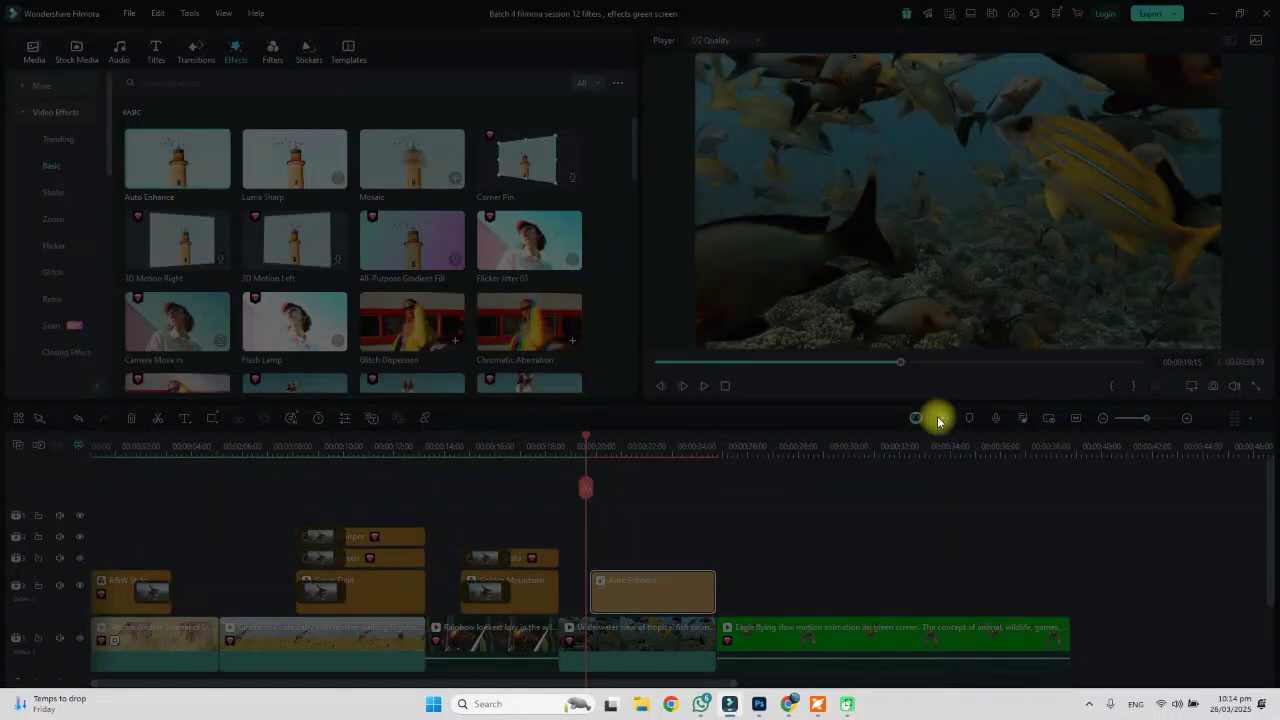
pyautogui.click(734, 388)
pyautogui.press('space')
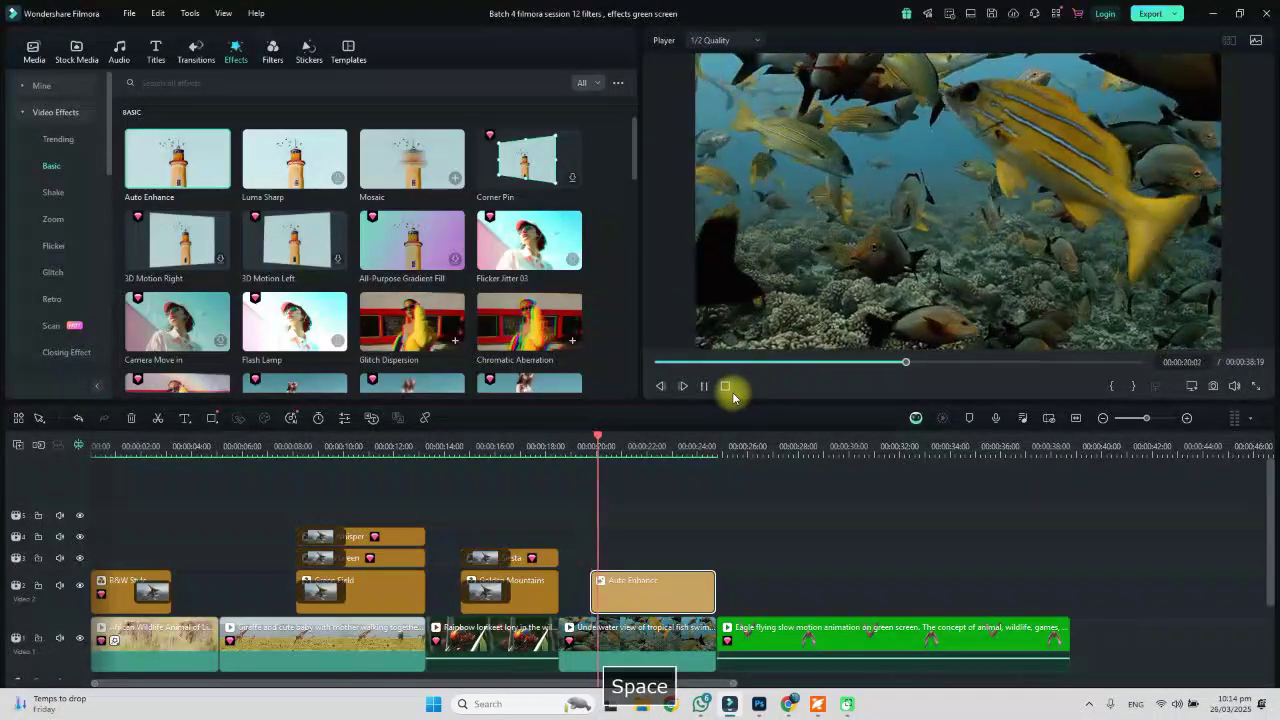
pyautogui.press('space')
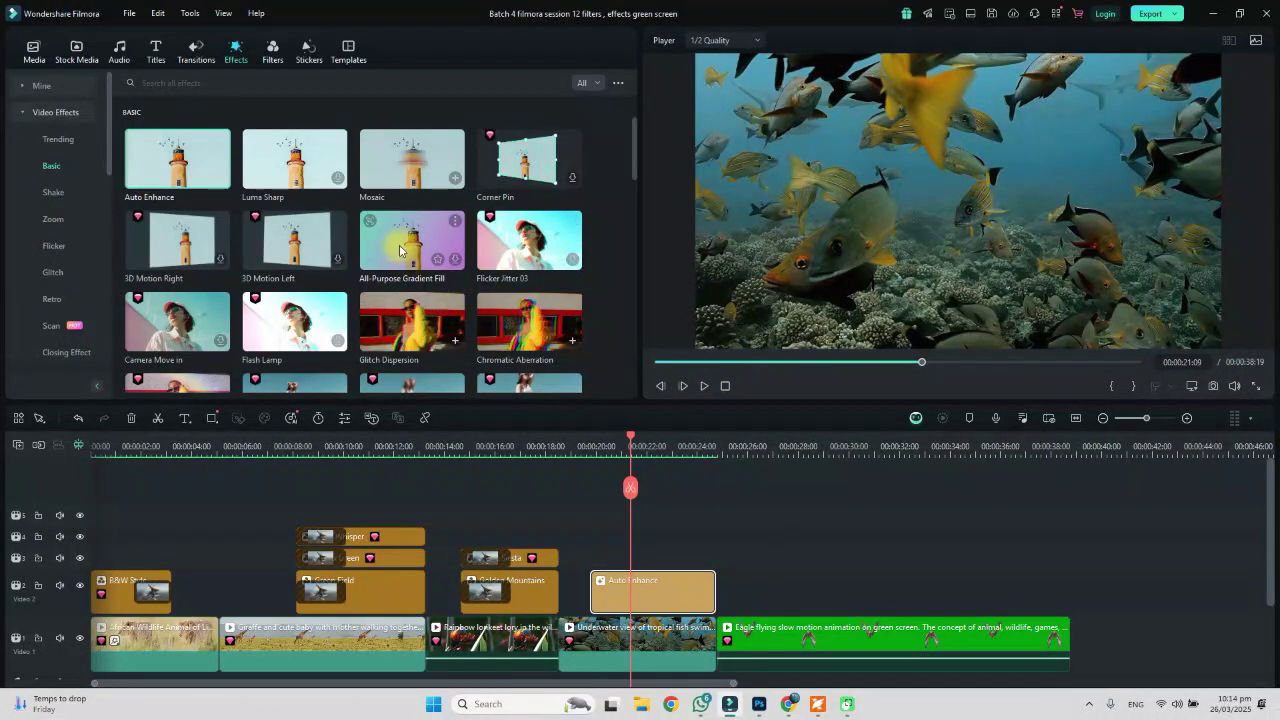
# Download the 3D Motion Right effect and stack it above Auto Enhance at matching length.
pyautogui.click(456, 260)
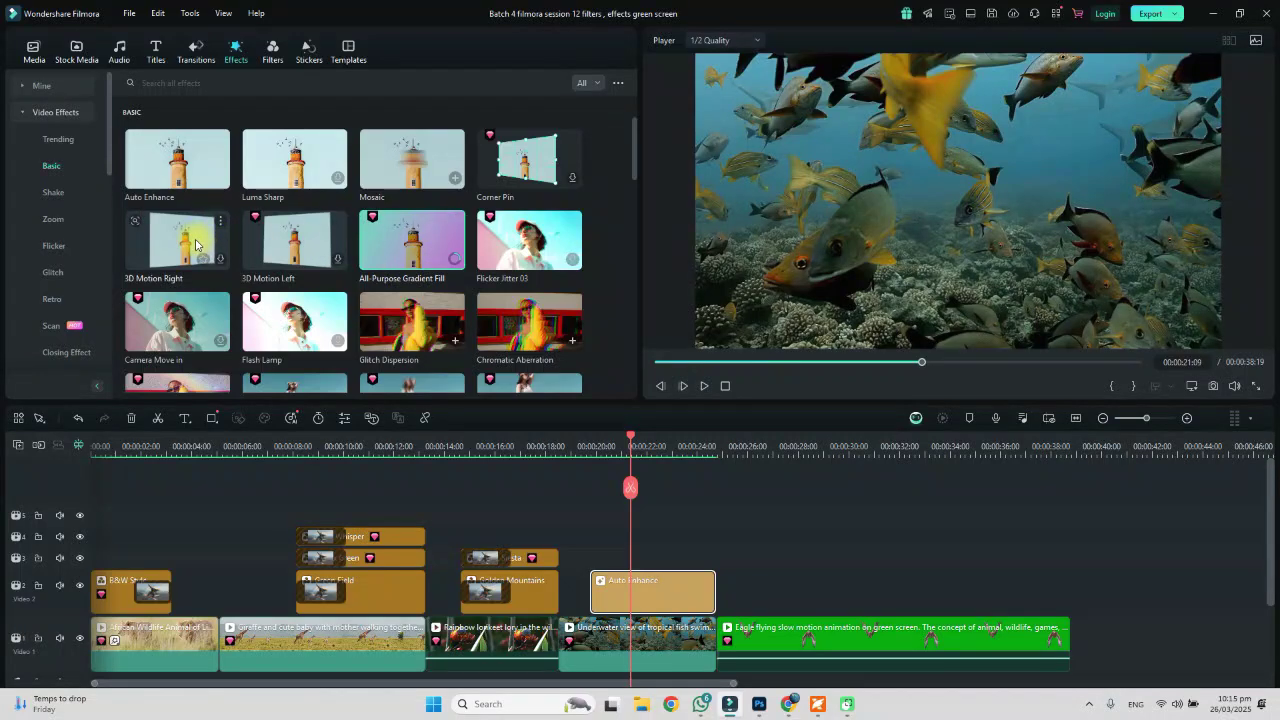
pyautogui.click(221, 261)
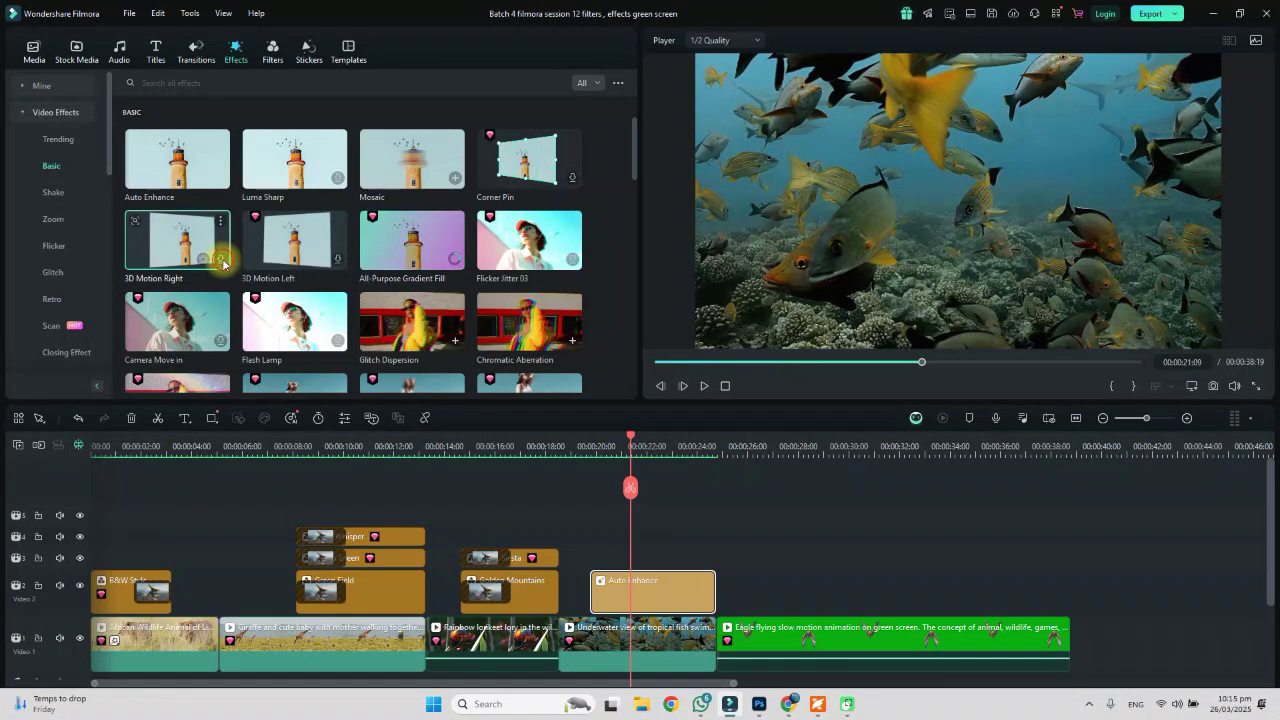
pyautogui.moveTo(632, 139)
pyautogui.mouseDown()
pyautogui.moveTo(630, 222)
pyautogui.moveTo(629, 138)
pyautogui.mouseUp()
pyautogui.moveTo(143, 214); pyautogui.dragTo(600, 566)
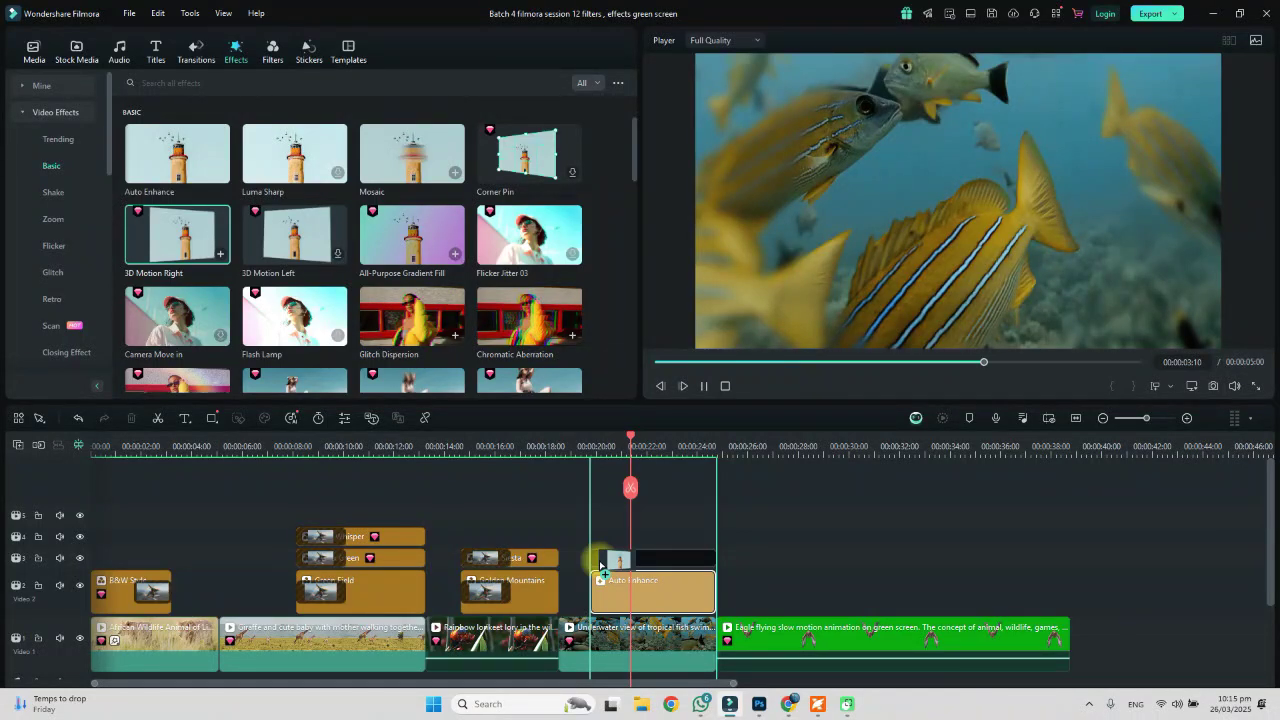
pyautogui.moveTo(600, 566); pyautogui.dragTo(602, 566)
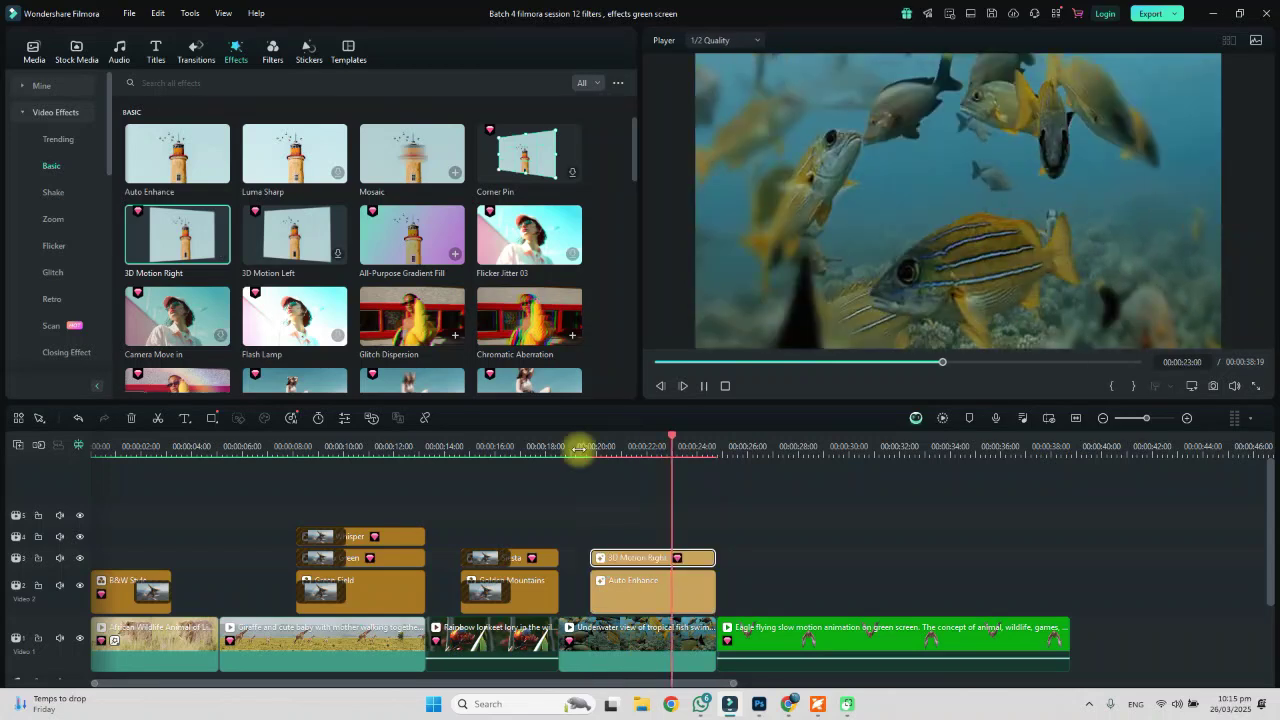
# Play the fish clip with the 3D Motion Right track hidden and again with it shown to compare the movement.
pyautogui.press('space')
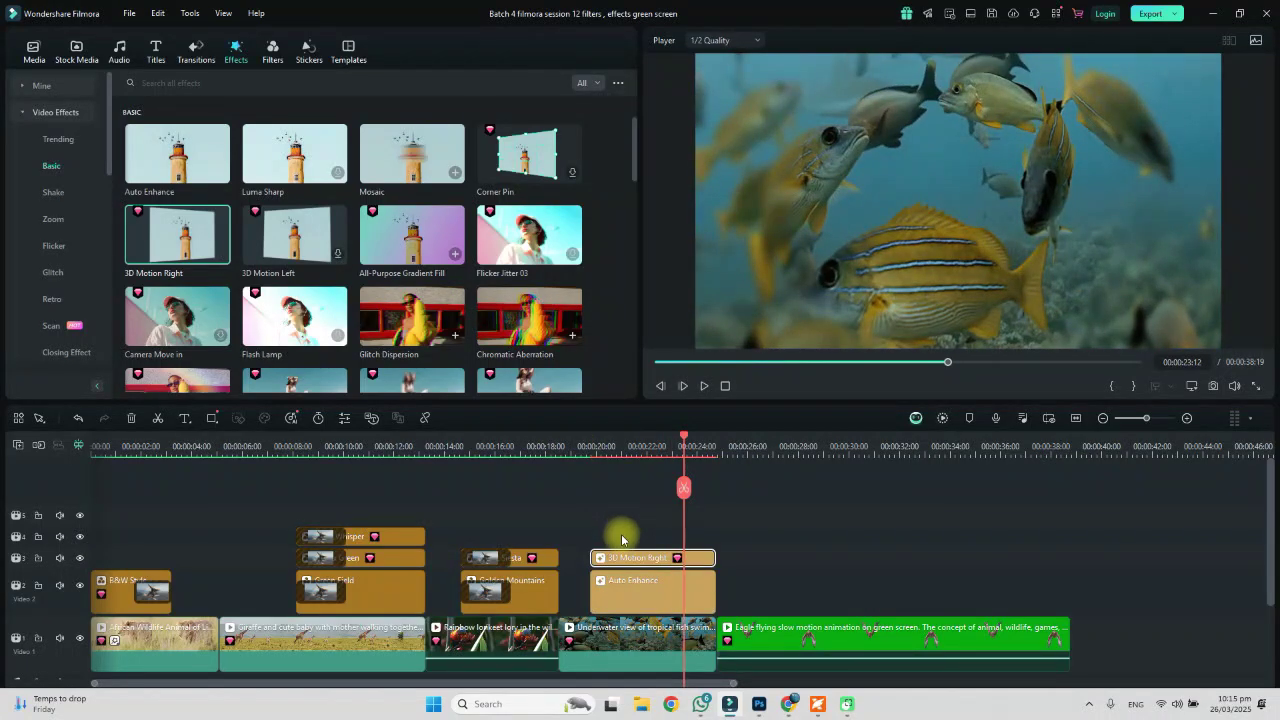
pyautogui.click(81, 559)
pyautogui.press('space')
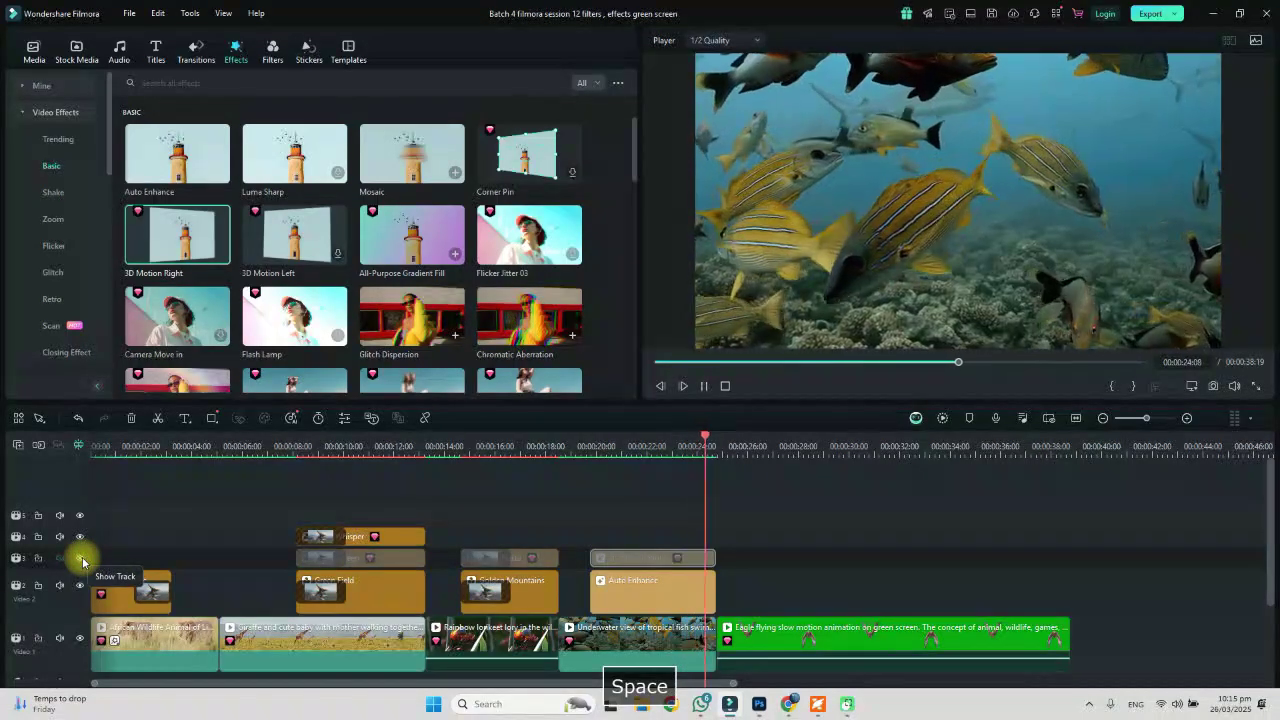
pyautogui.click(595, 447)
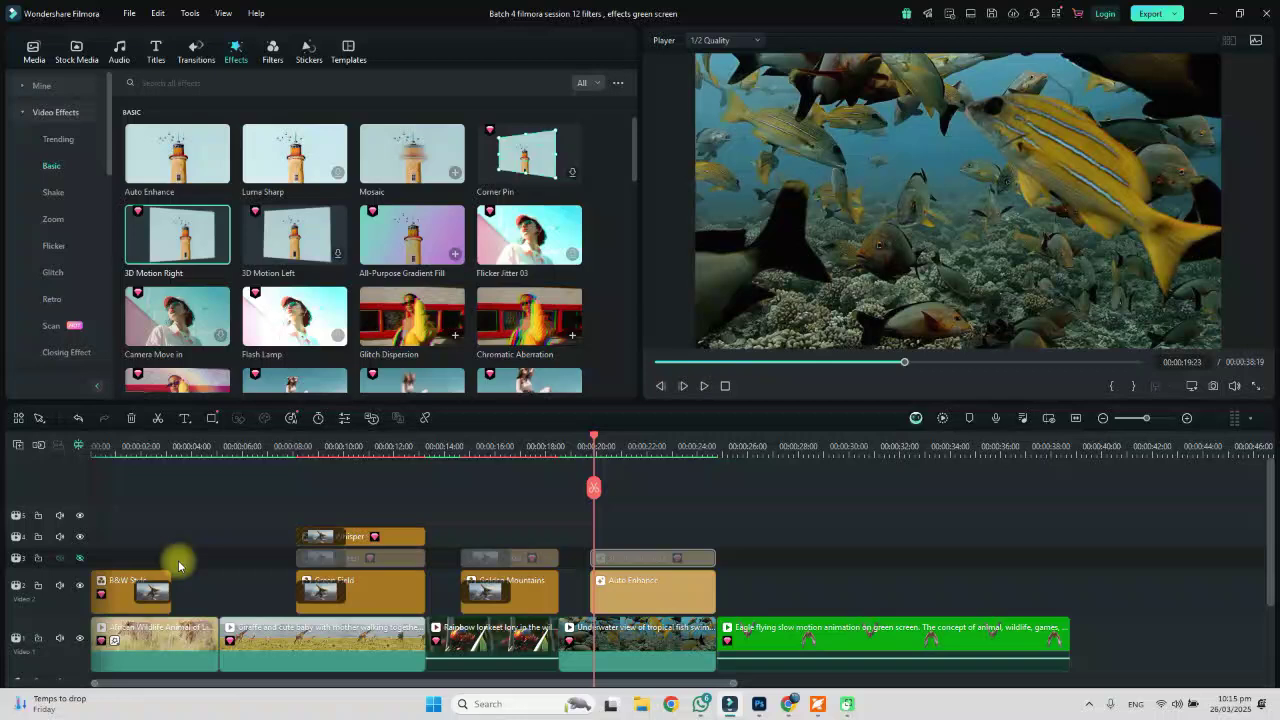
pyautogui.click(80, 558)
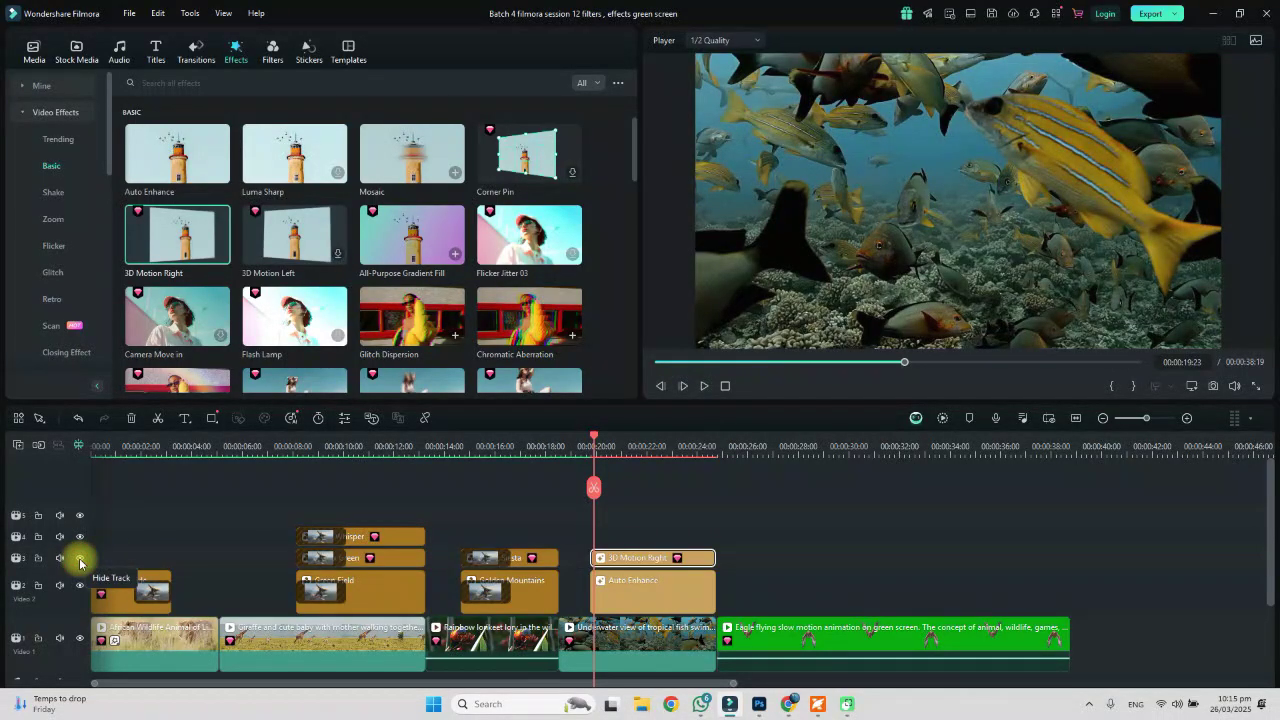
pyautogui.press('space')
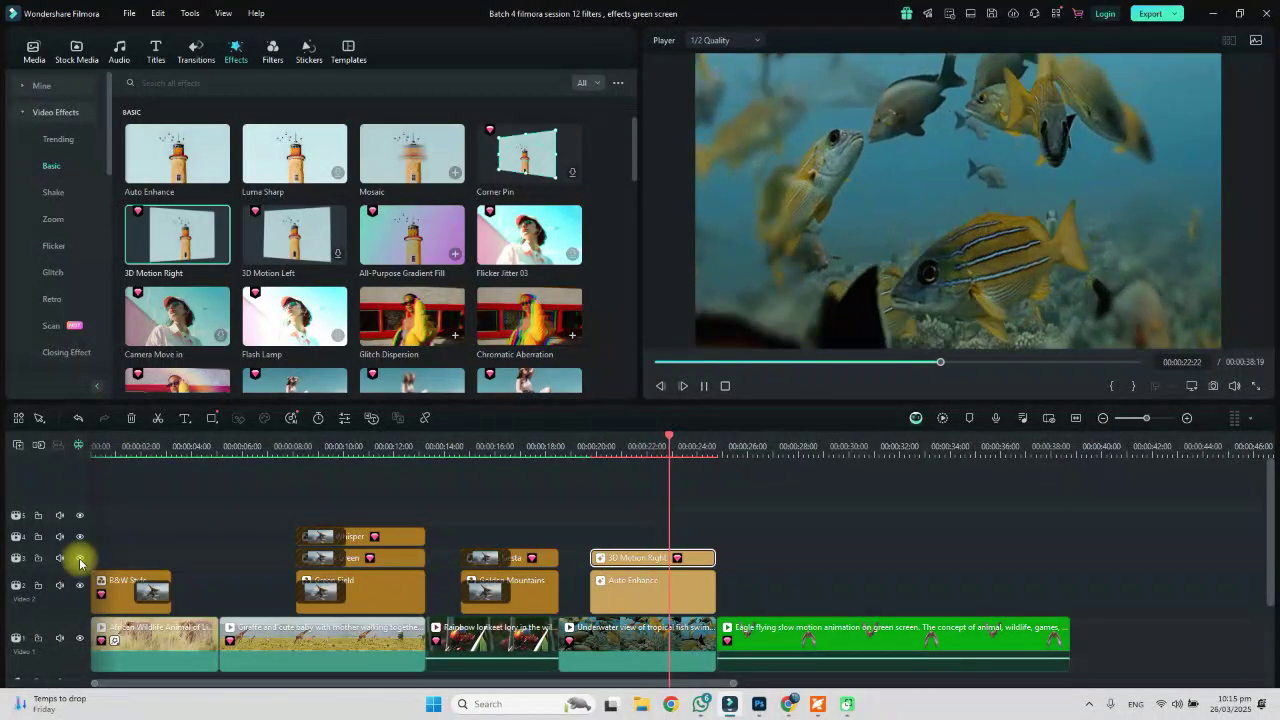
pyautogui.press('space')
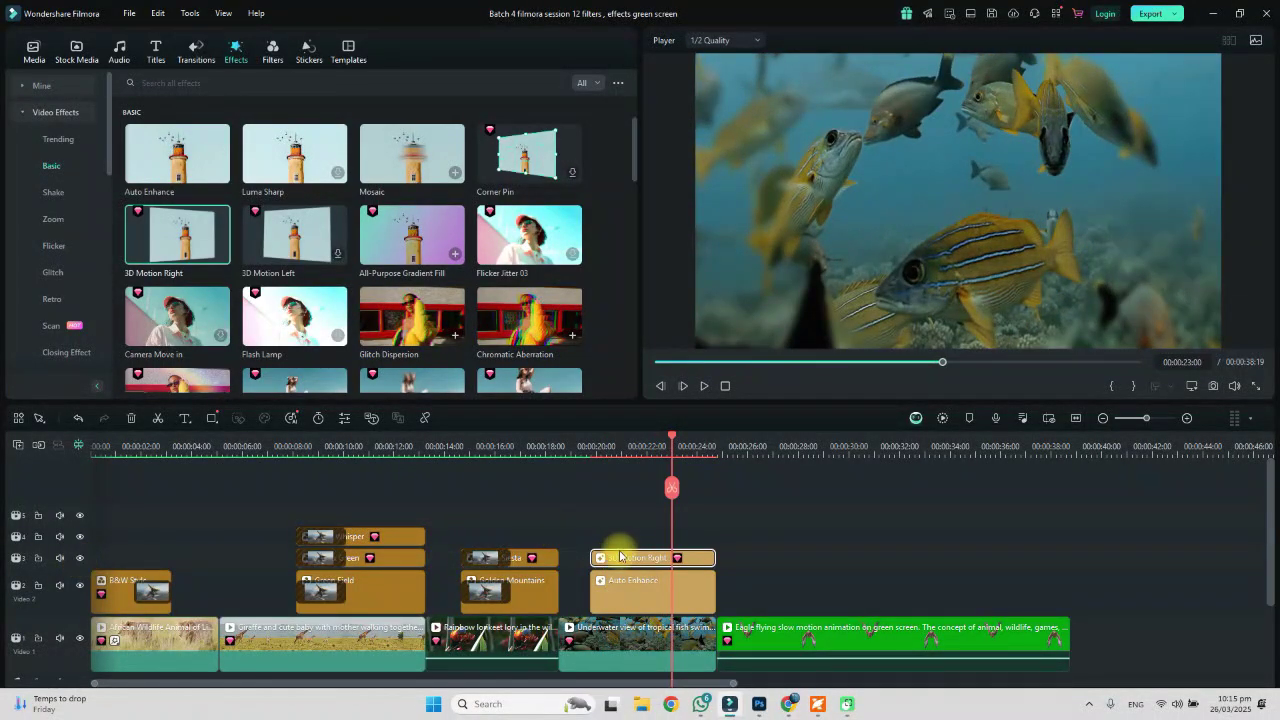
# Replace 3D Motion Right with the Flicker Jitter 03 effect above Auto Enhance and play the fish clip.
pyautogui.press('Delete')
pyautogui.moveTo(577, 235); pyautogui.dragTo(597, 568)
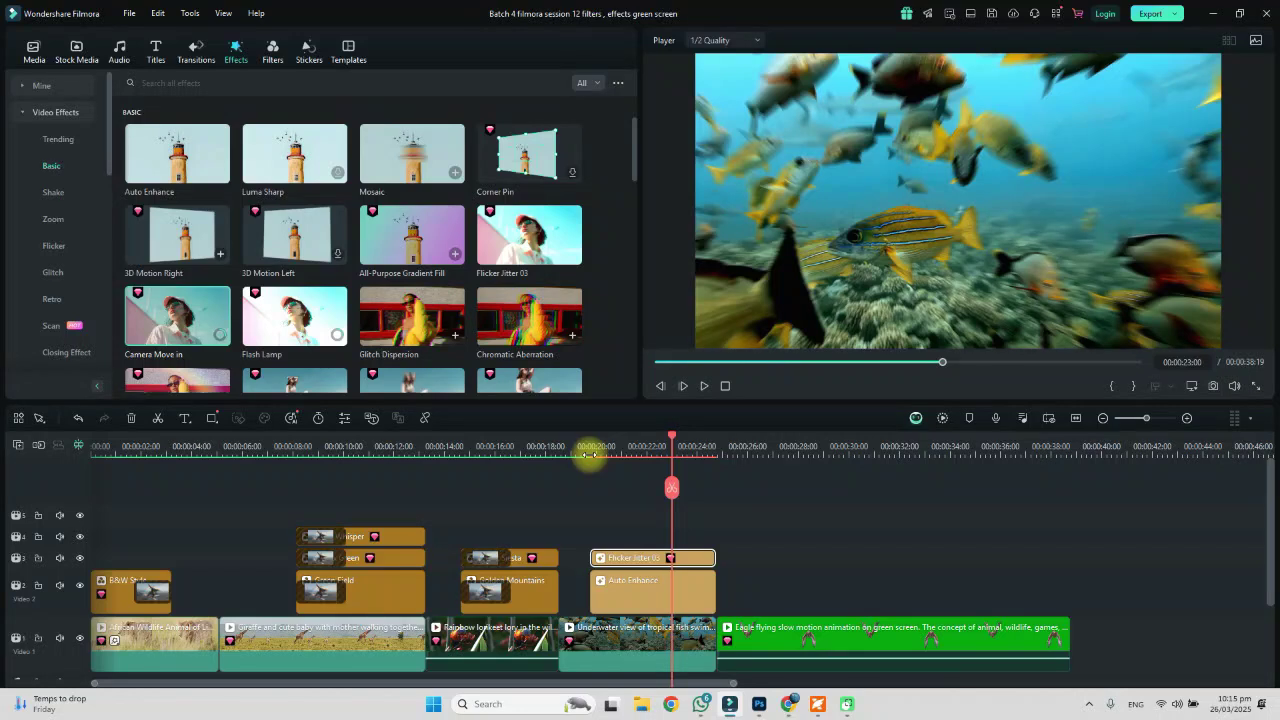
pyautogui.press('space')
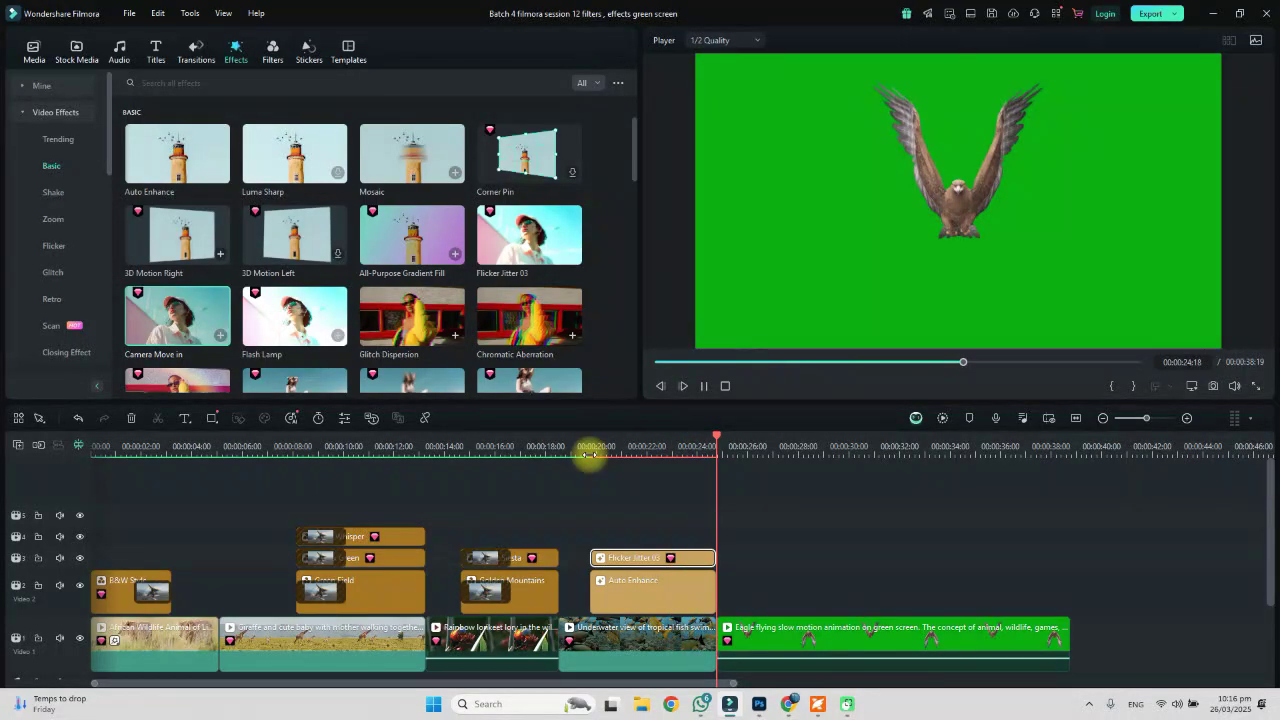
# Render the preview and replay the fish clip with the Flicker Jitter 03 effect.
pyautogui.click(593, 448)
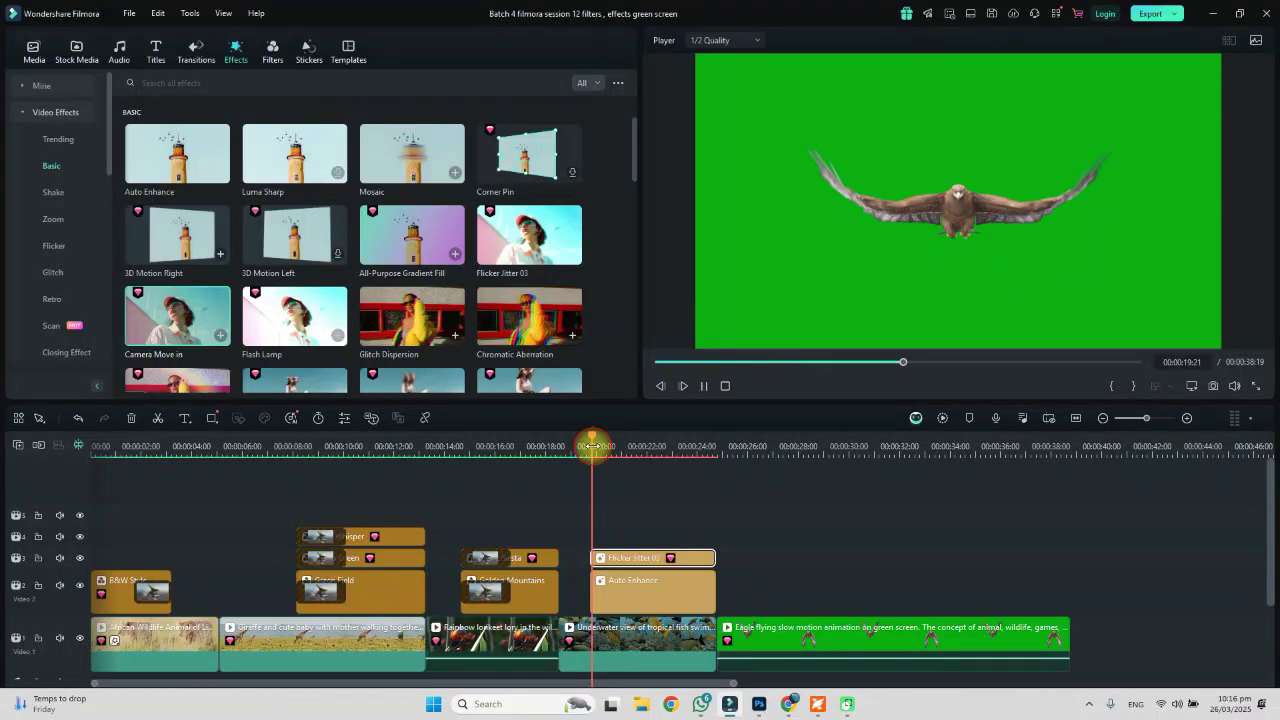
pyautogui.click(940, 420)
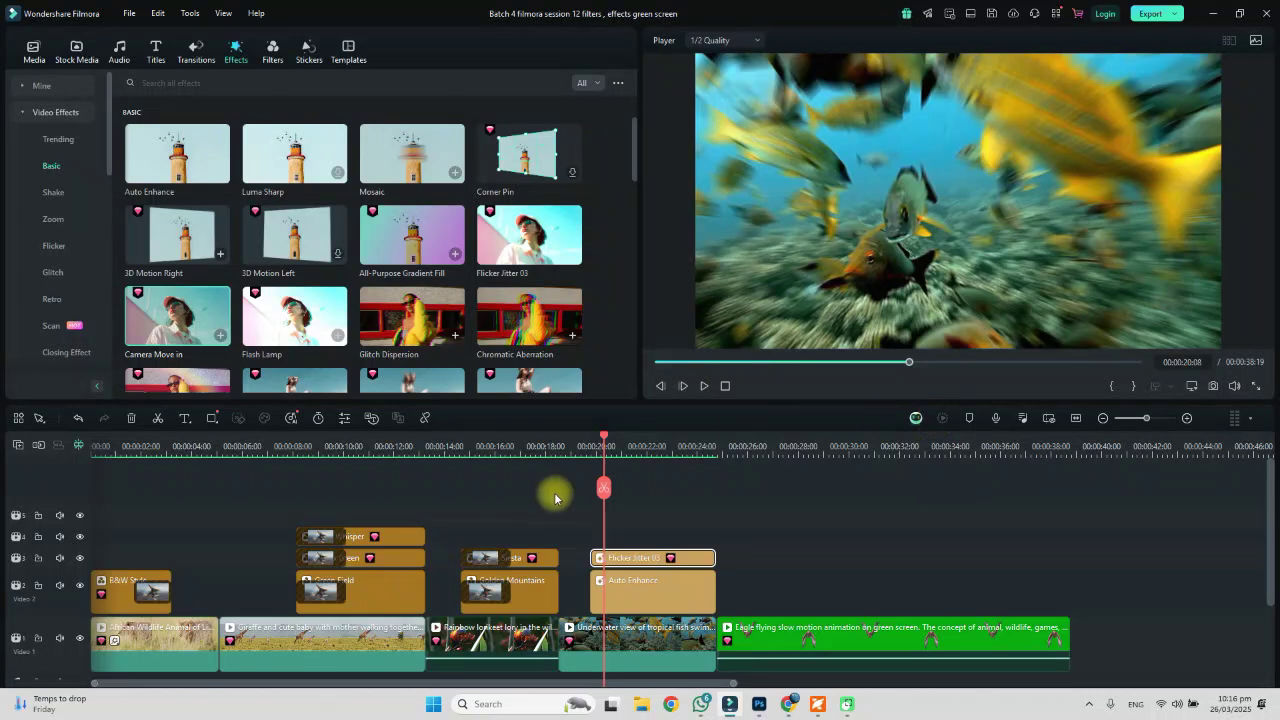
pyautogui.click(585, 460)
pyautogui.press('space')
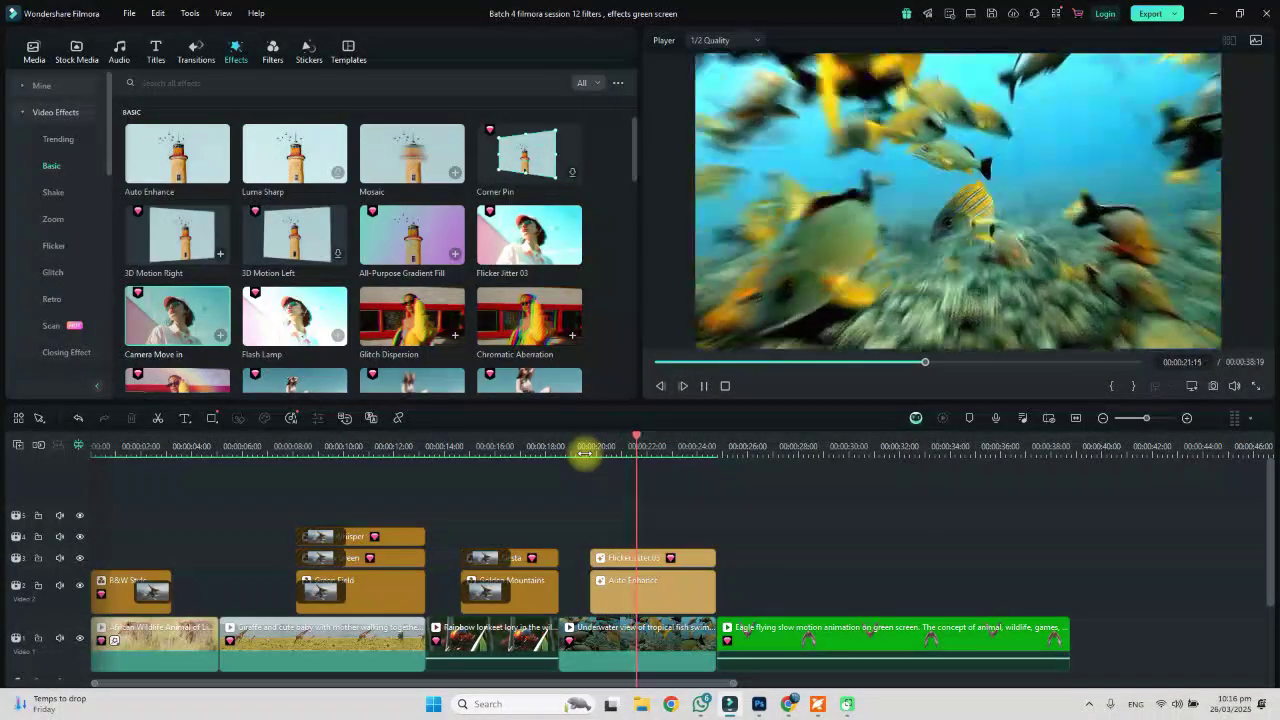
pyautogui.press('space')
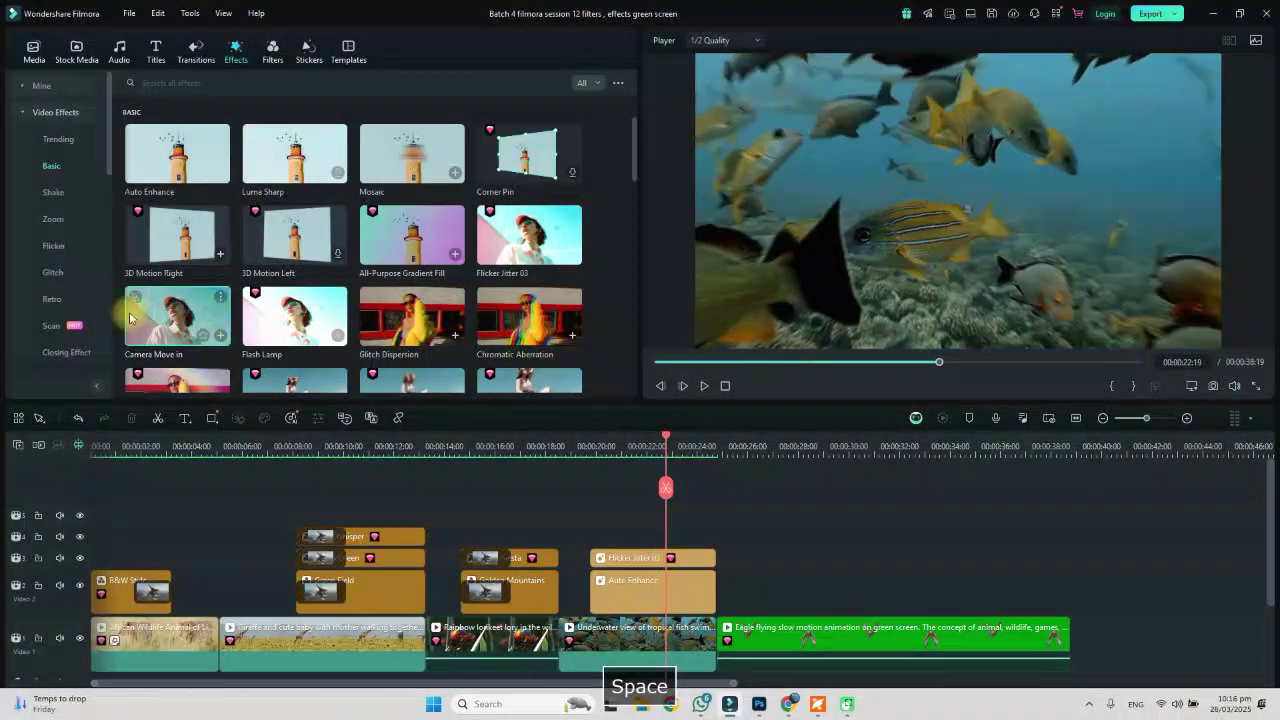
# Stack the Camera Move in effect above Flicker Jitter 03, hide the Flicker Jitter 03 track and play the fish clip.
pyautogui.moveTo(150, 318); pyautogui.dragTo(597, 536)
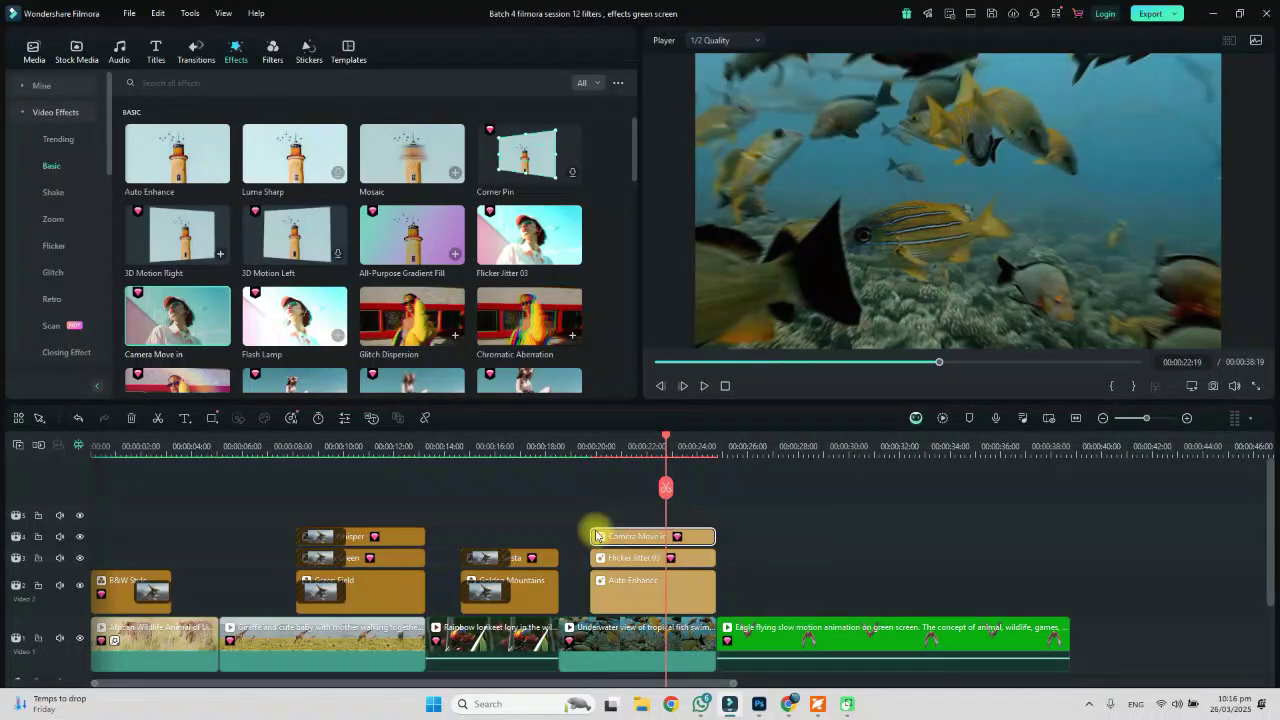
pyautogui.click(77, 567)
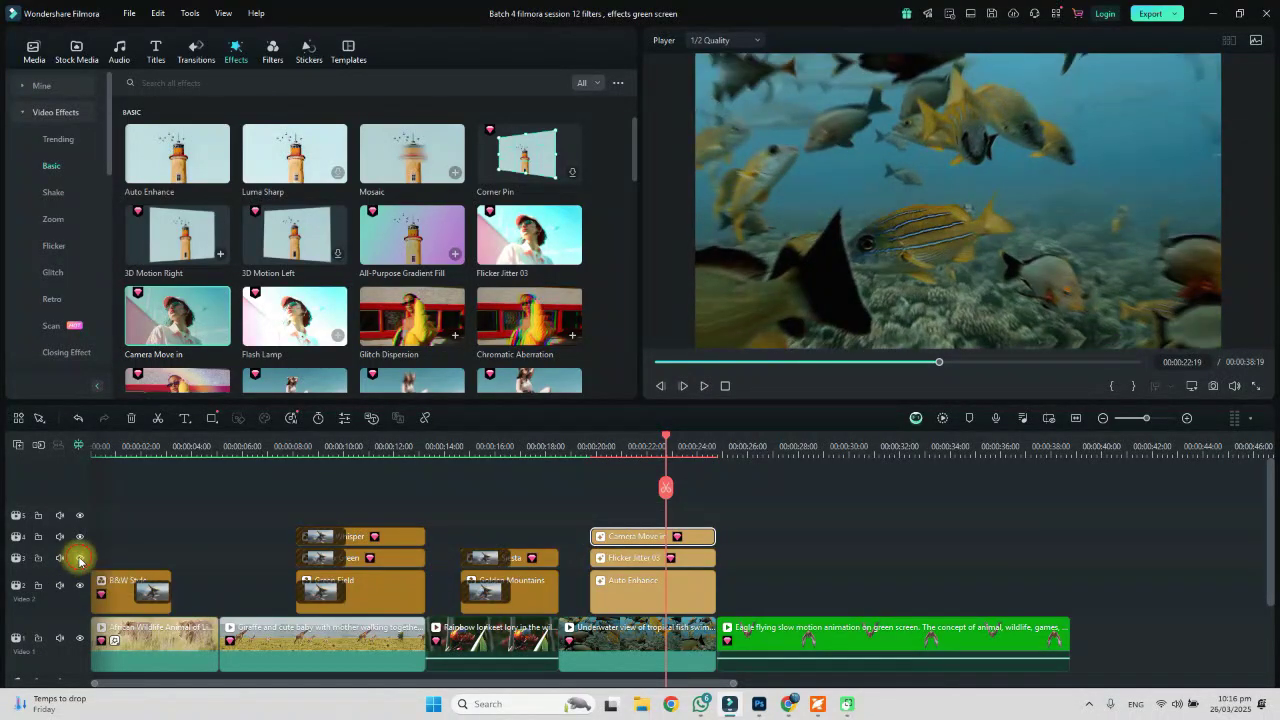
pyautogui.click(578, 447)
pyautogui.press('space')
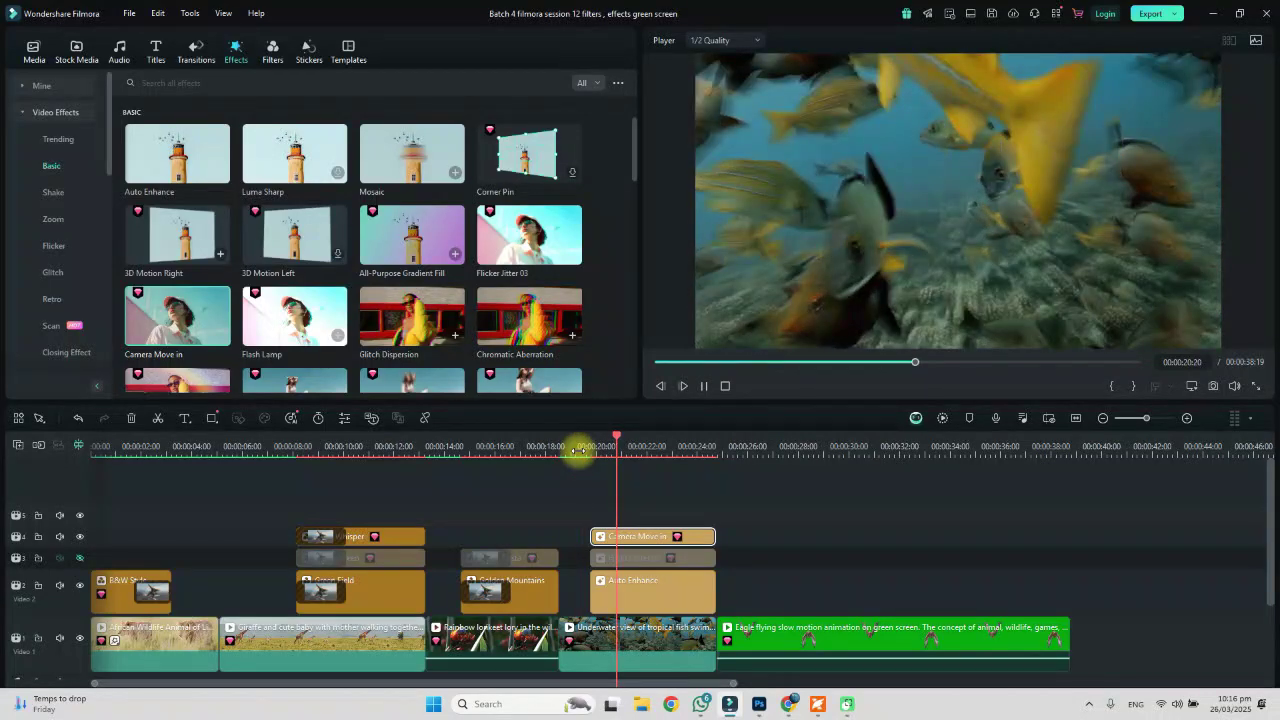
pyautogui.press('space')
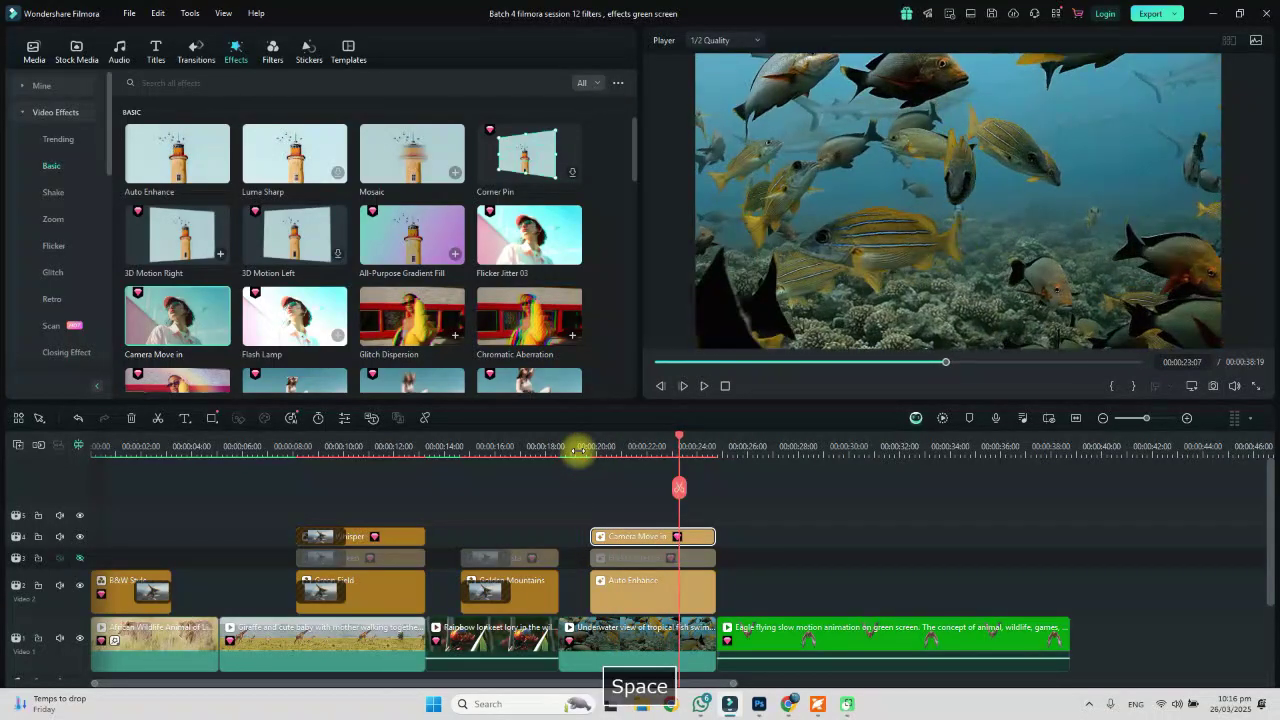
# Set the Camera Move in effect's Blur to 36.82 and Glow to 34.61.
pyautogui.click(703, 540)
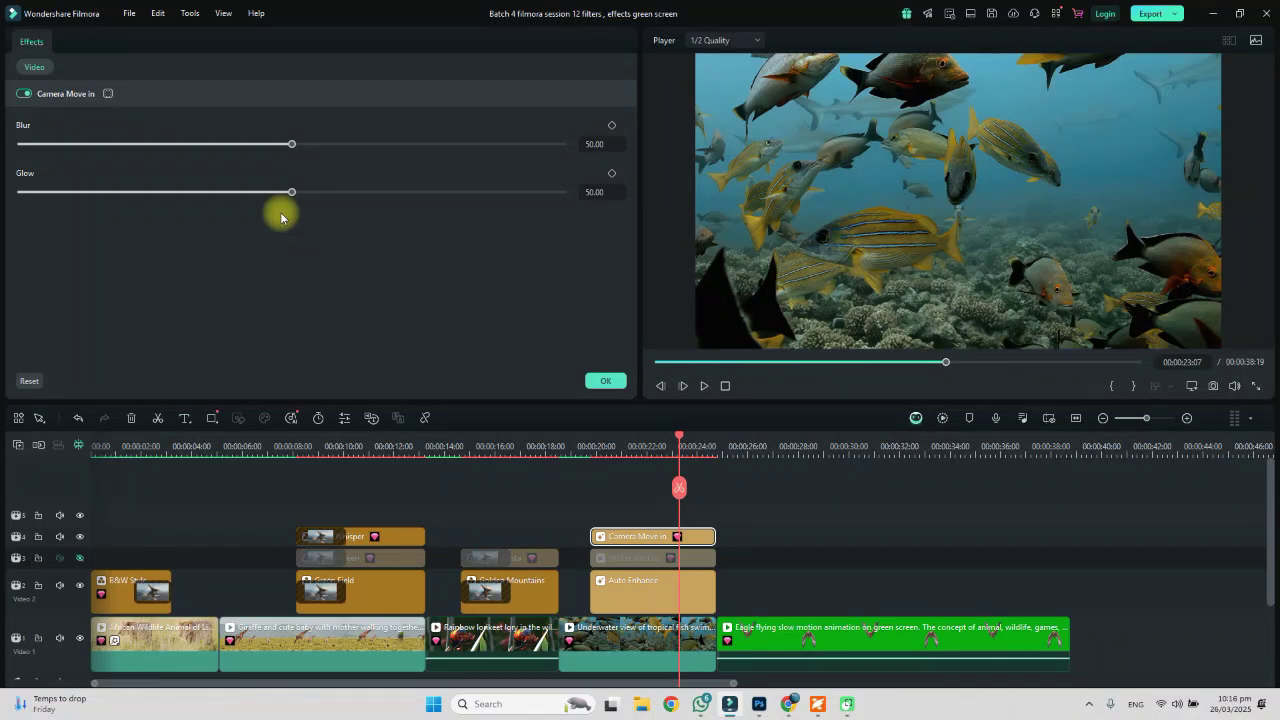
pyautogui.click(203, 144)
pyautogui.moveTo(209, 148); pyautogui.dragTo(219, 144)
pyautogui.moveTo(220, 196); pyautogui.dragTo(208, 192)
pyautogui.click(608, 382)
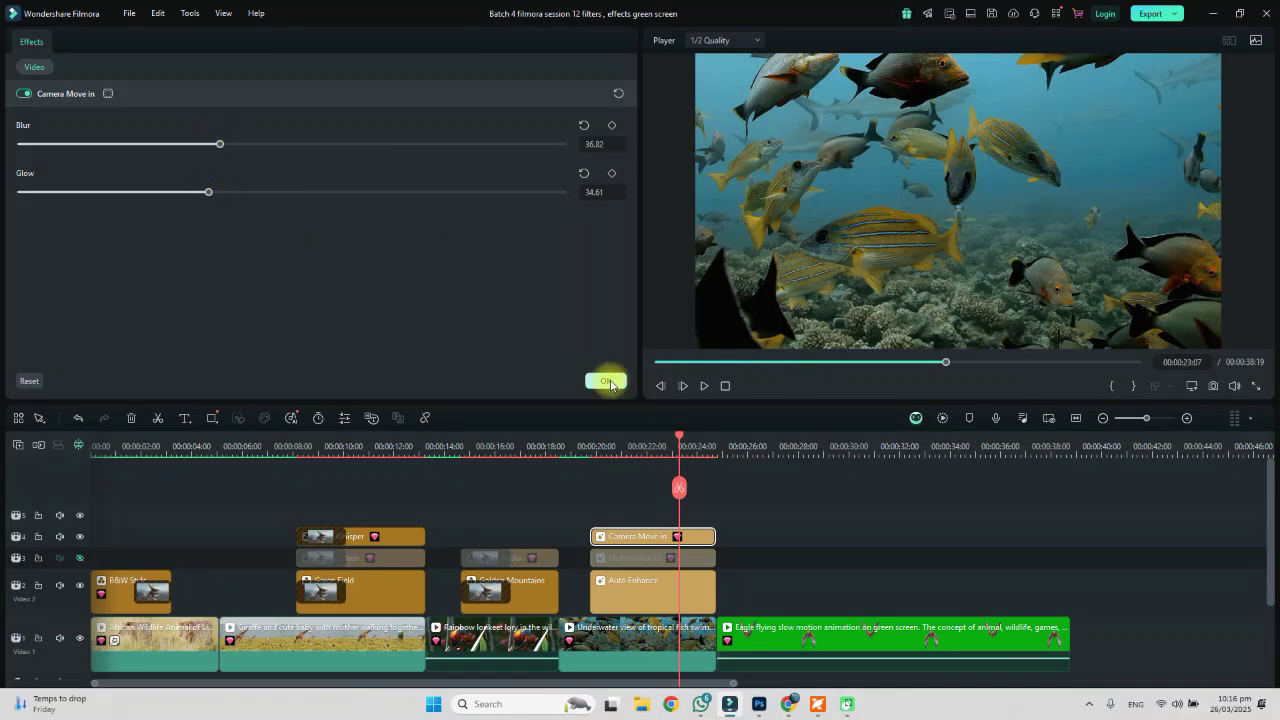
# Play the fish clip, stack the Flash Lamp effect above Camera Move in, and replay it with the Camera Move in track hidden.
pyautogui.press('space')
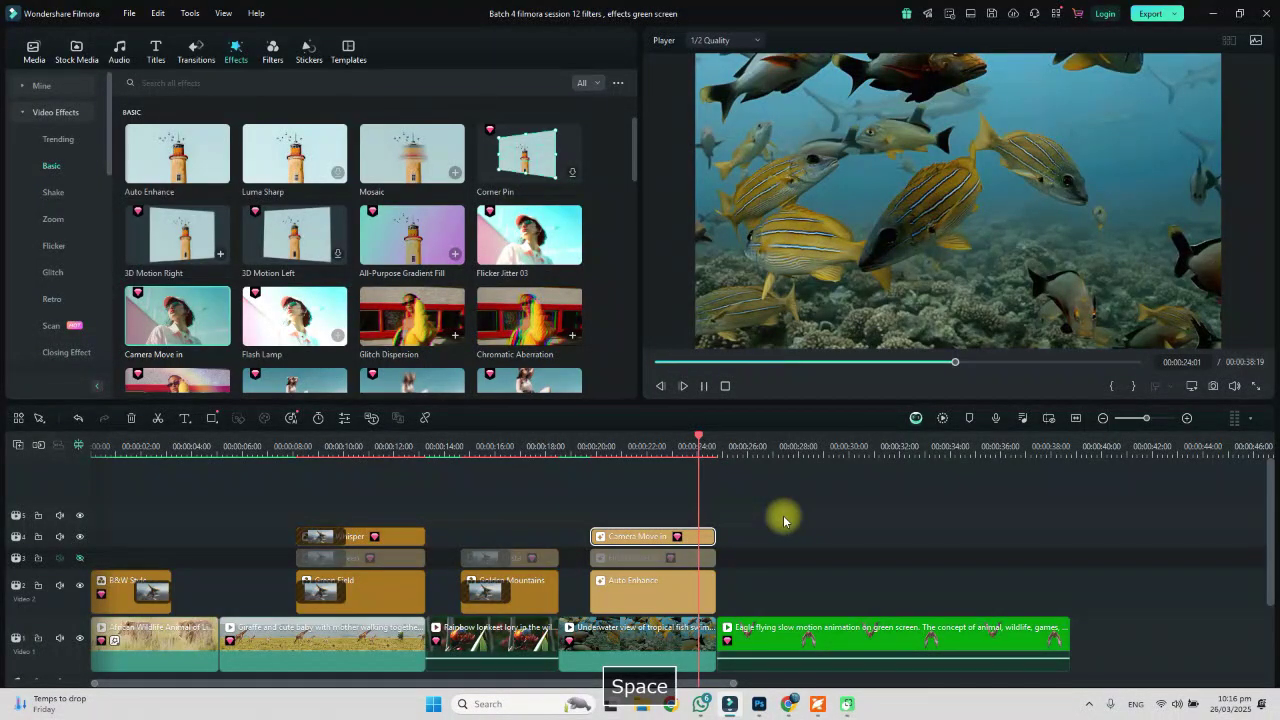
pyautogui.moveTo(680, 445); pyautogui.dragTo(588, 444)
pyautogui.moveTo(294, 316); pyautogui.dragTo(606, 514)
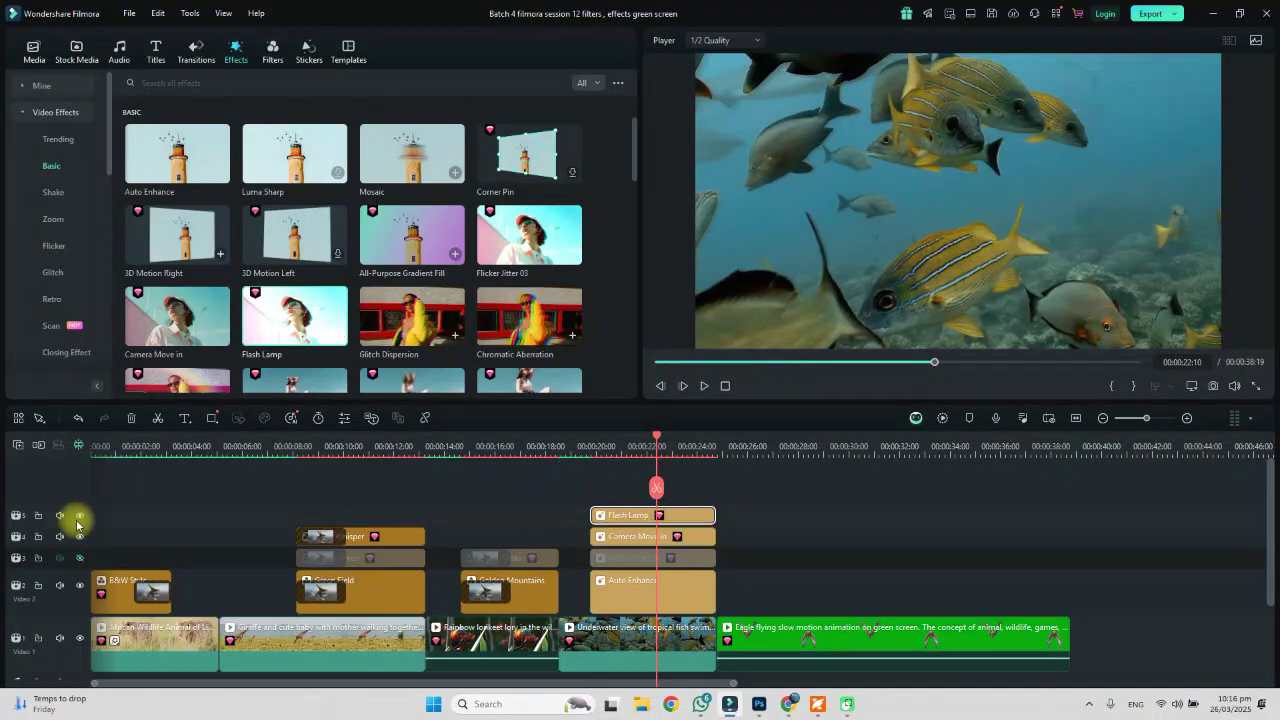
pyautogui.click(80, 536)
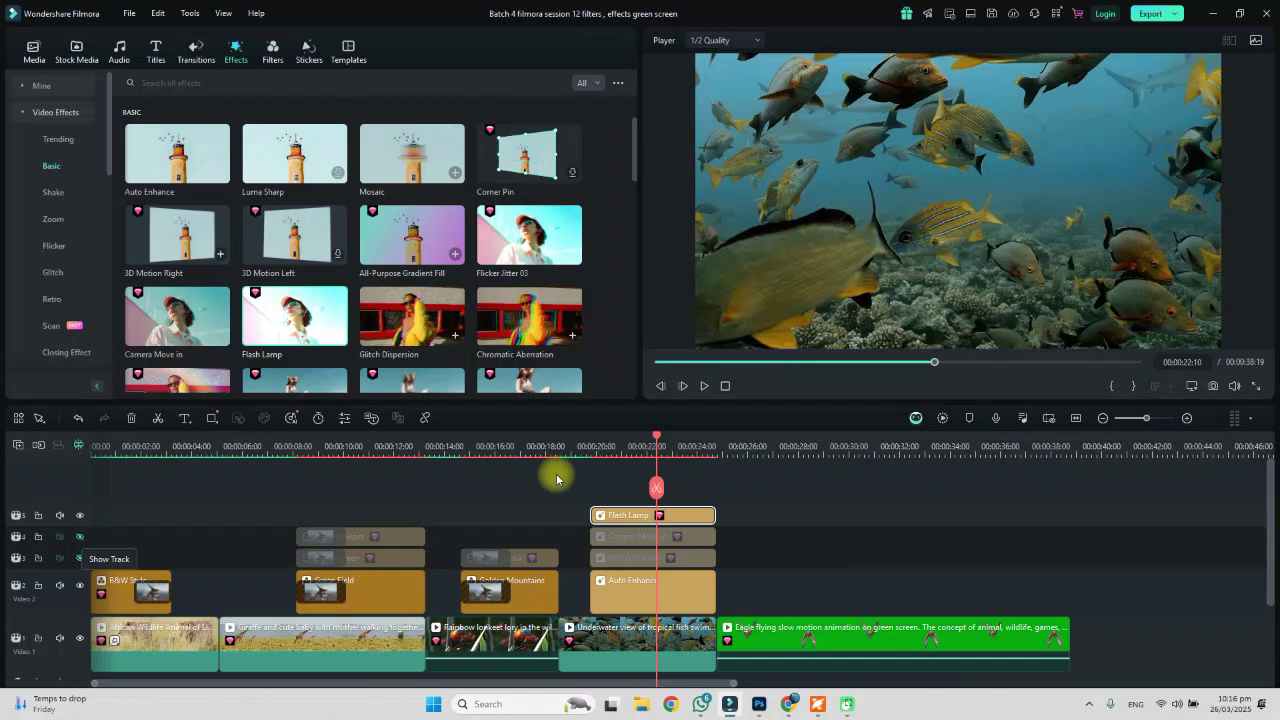
pyautogui.press('space')
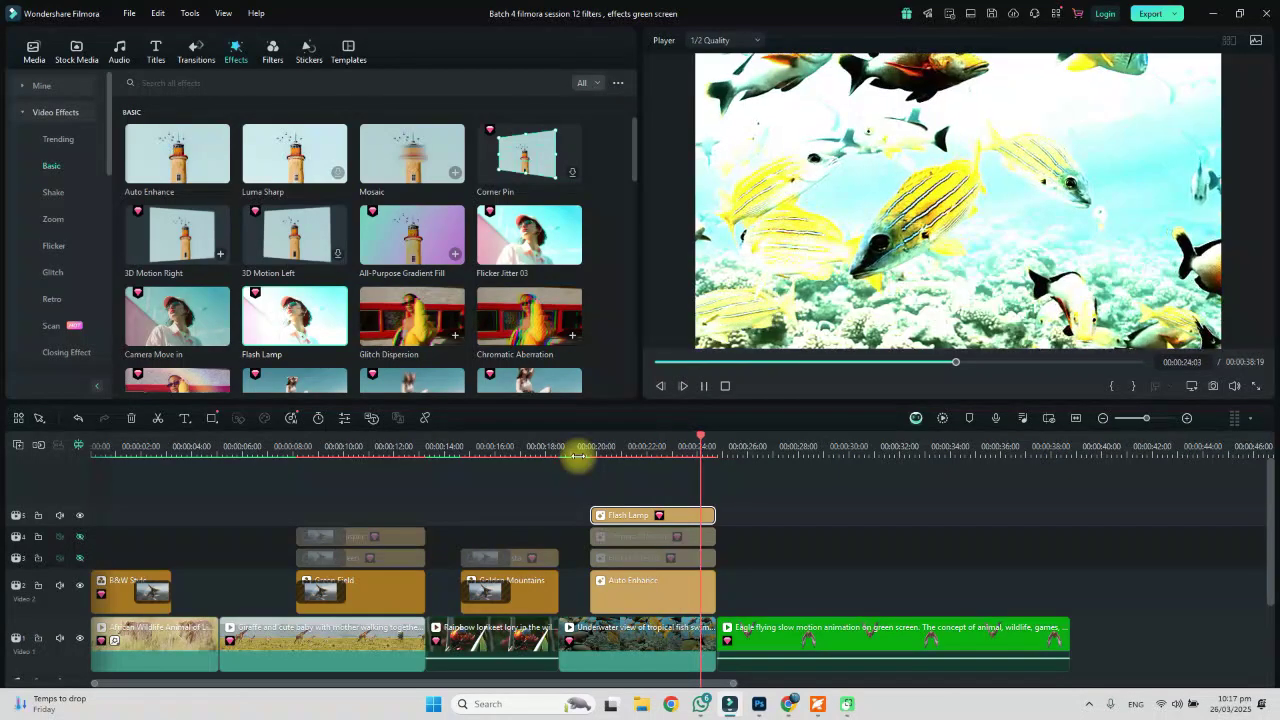
pyautogui.press('space')
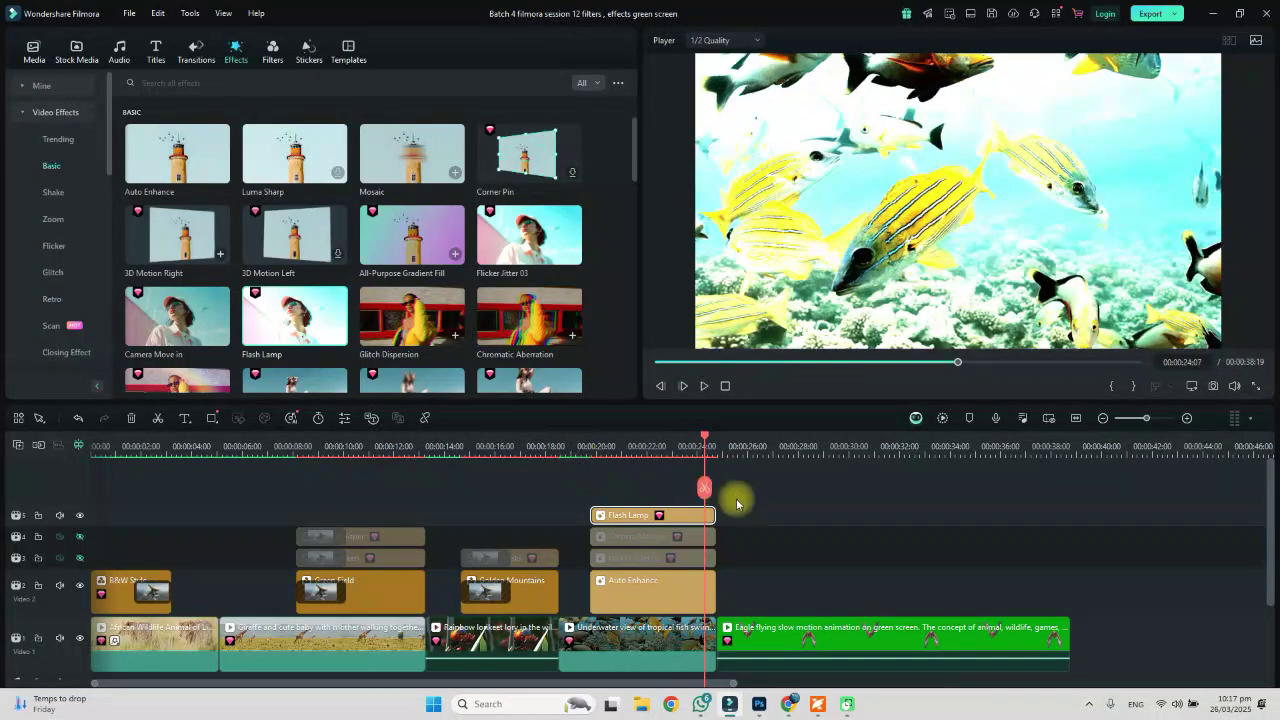
# Delete the Flash Lamp and Camera Move in effects above the fish clip.
pyautogui.click(657, 553)
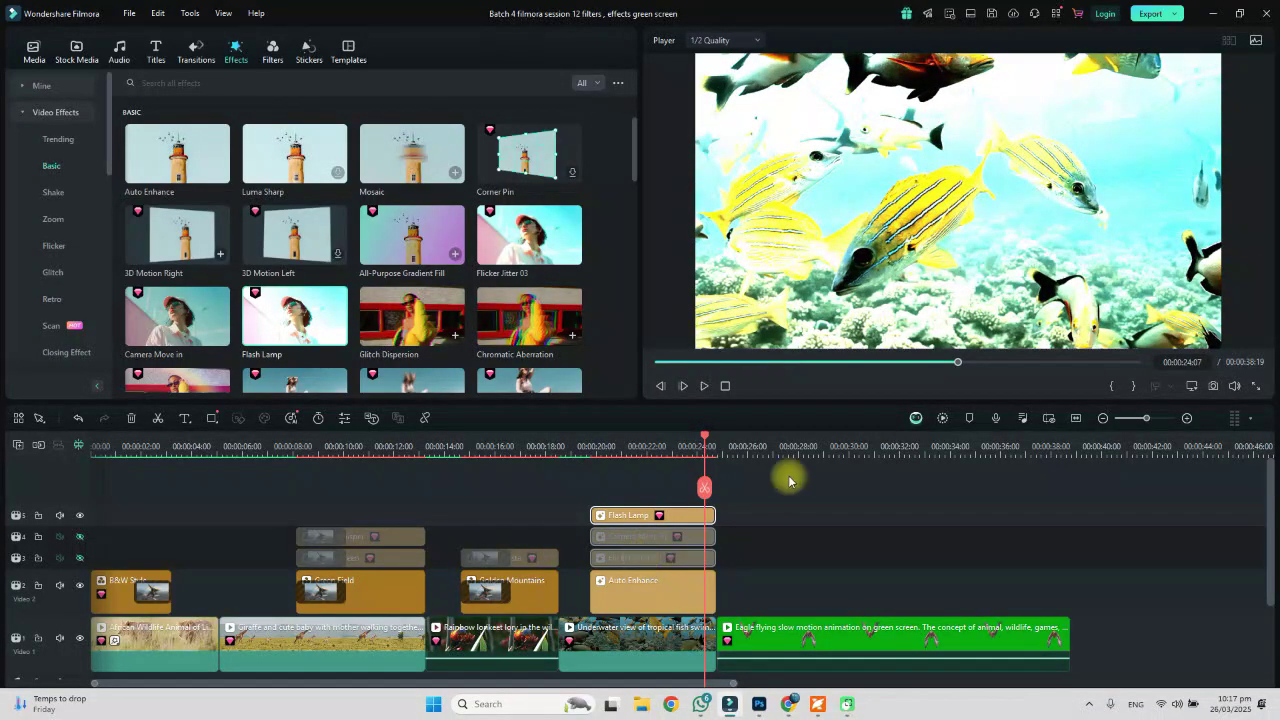
pyautogui.press('Delete')
pyautogui.press('Delete')
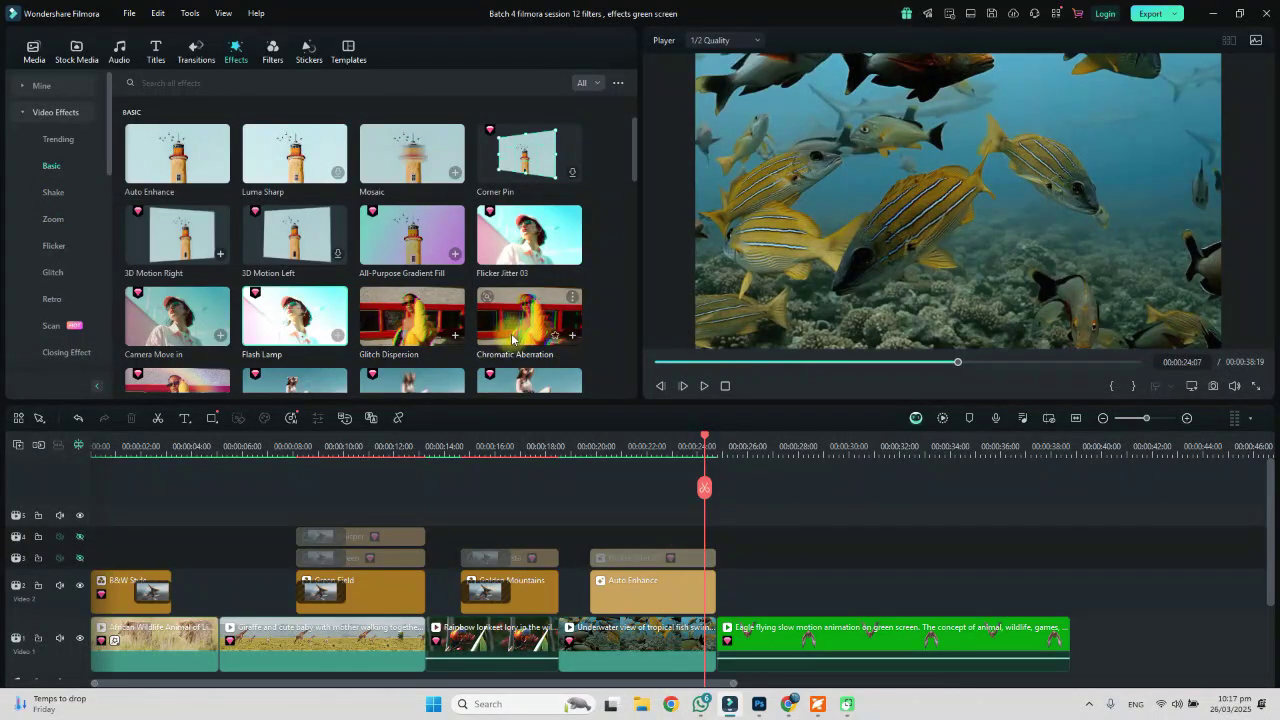
# Place the Depth Blur effect above Flicker Jitter 03 over the fish clip and unhide the Depth Blur track.
pyautogui.moveTo(634, 166); pyautogui.dragTo(635, 246)
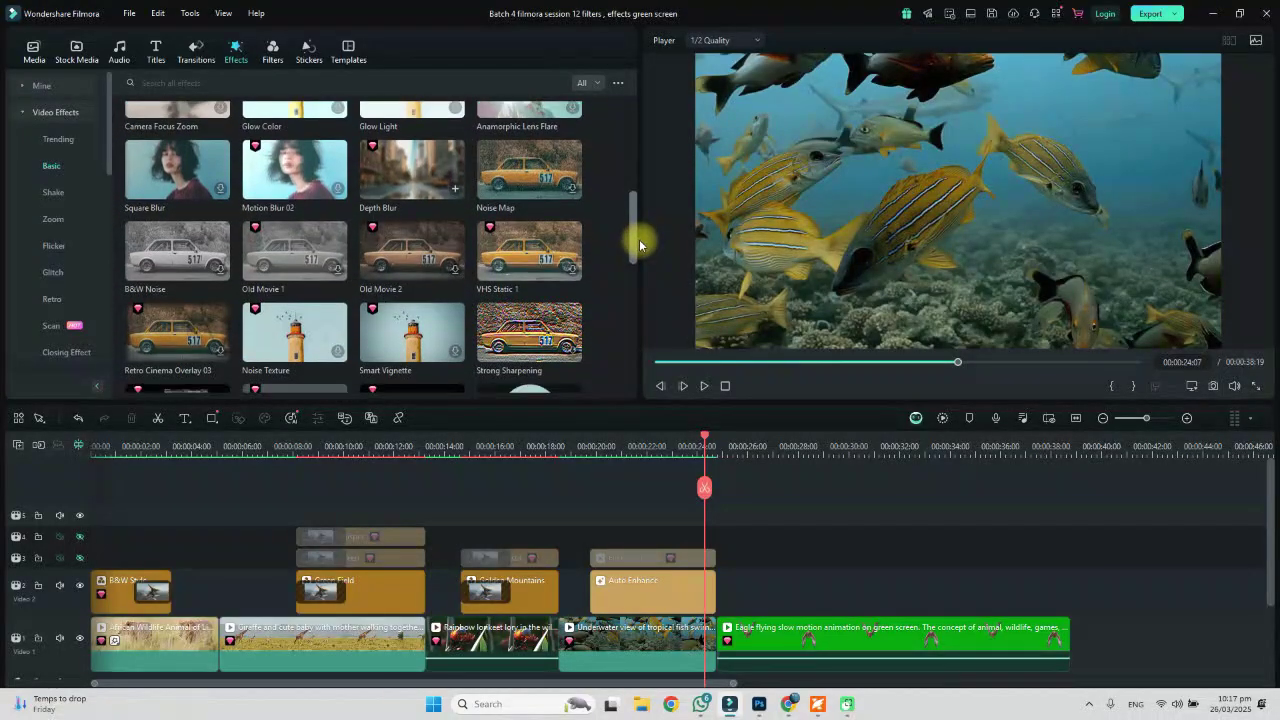
pyautogui.click(430, 350)
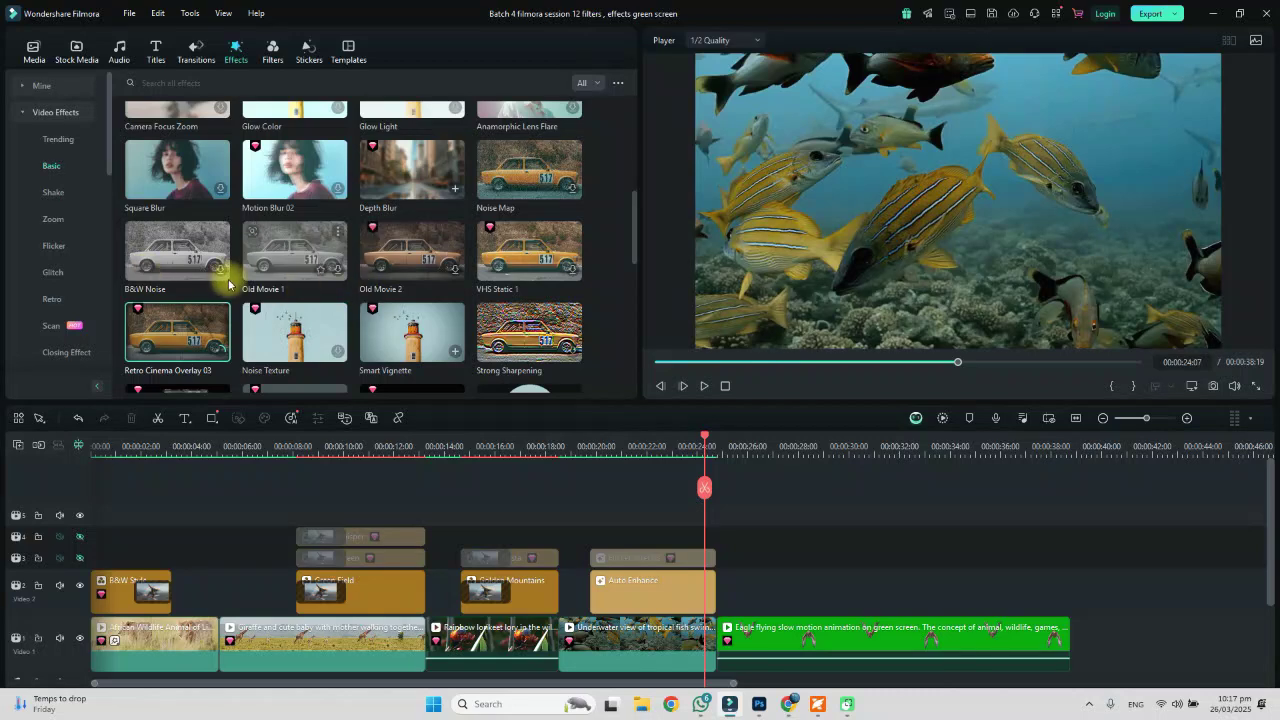
pyautogui.moveTo(410, 178); pyautogui.dragTo(580, 537)
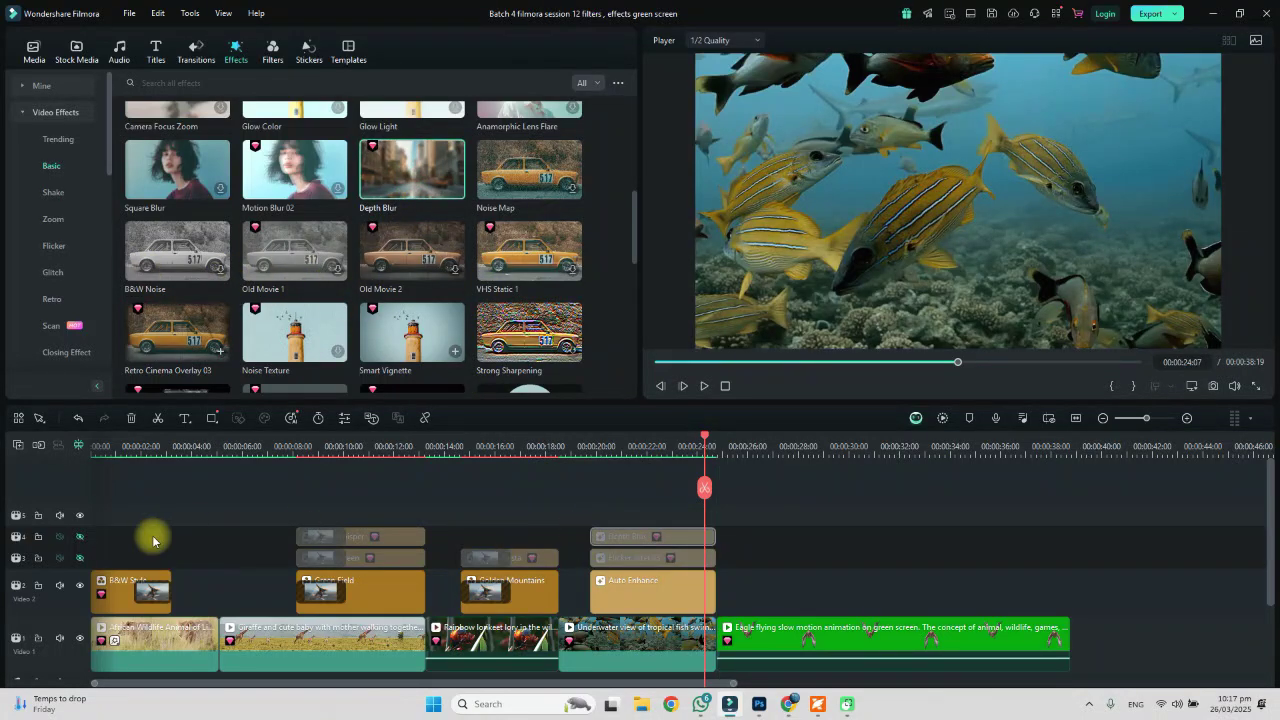
pyautogui.click(80, 537)
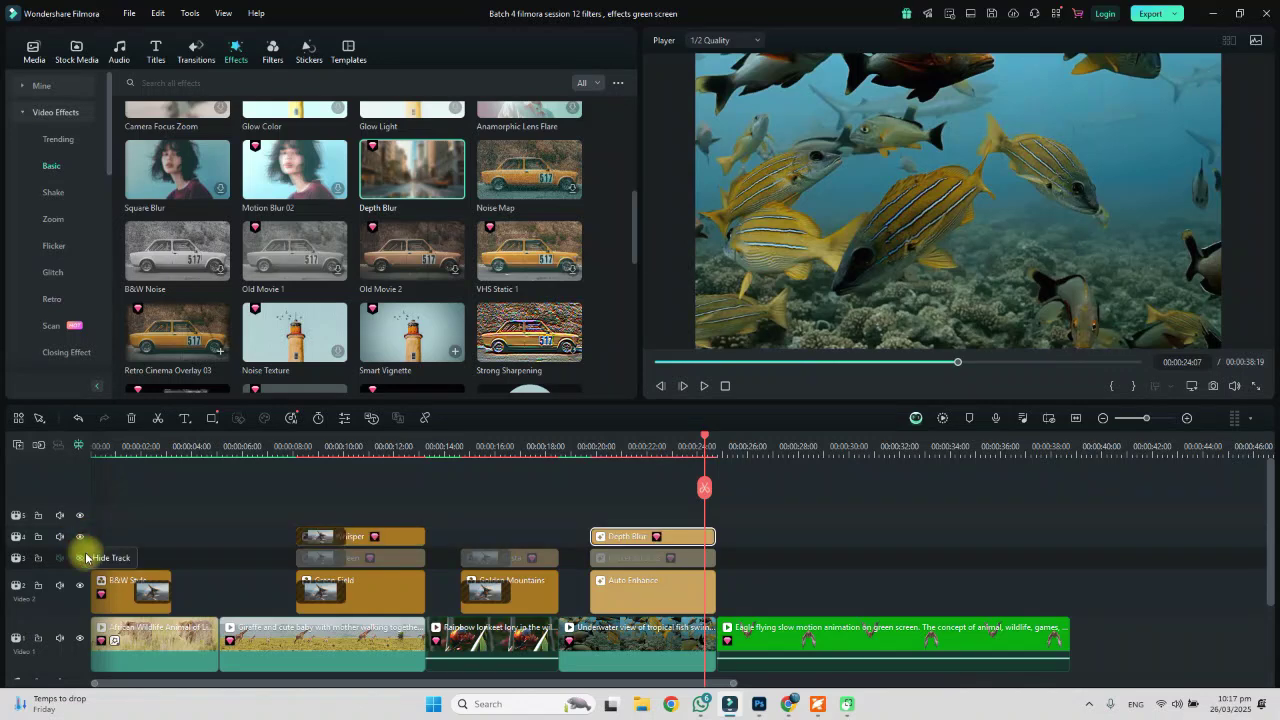
# Unhide the Flicker Jitter 03 track and play the fish clip from the start of the Depth Blur effect.
pyautogui.click(82, 558)
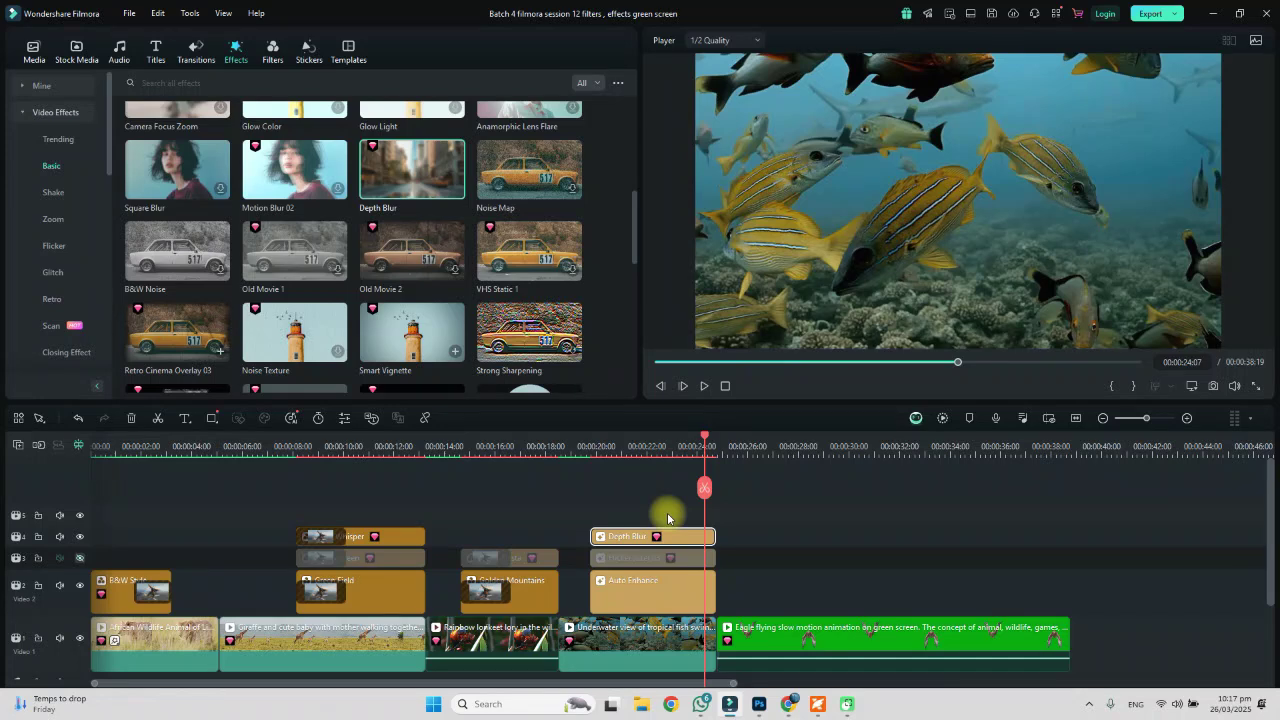
pyautogui.hotkey('ctrl', 'z')
pyautogui.click(589, 453)
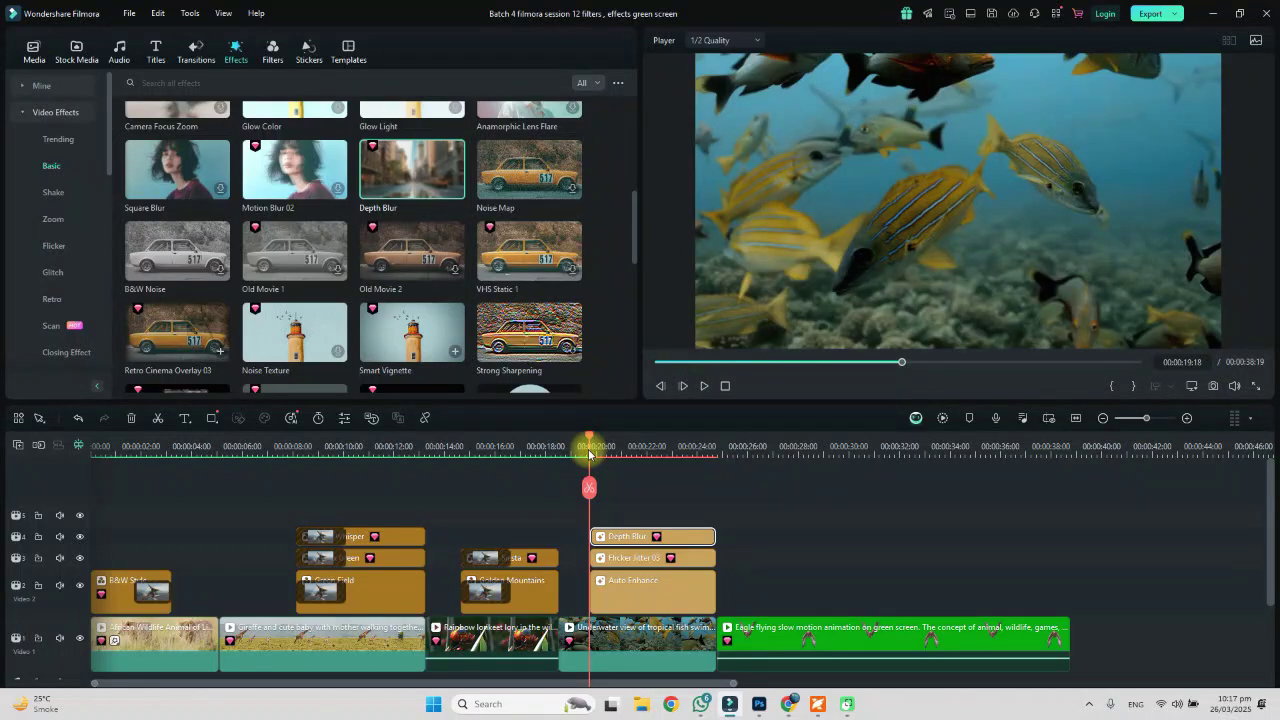
pyautogui.press('space')
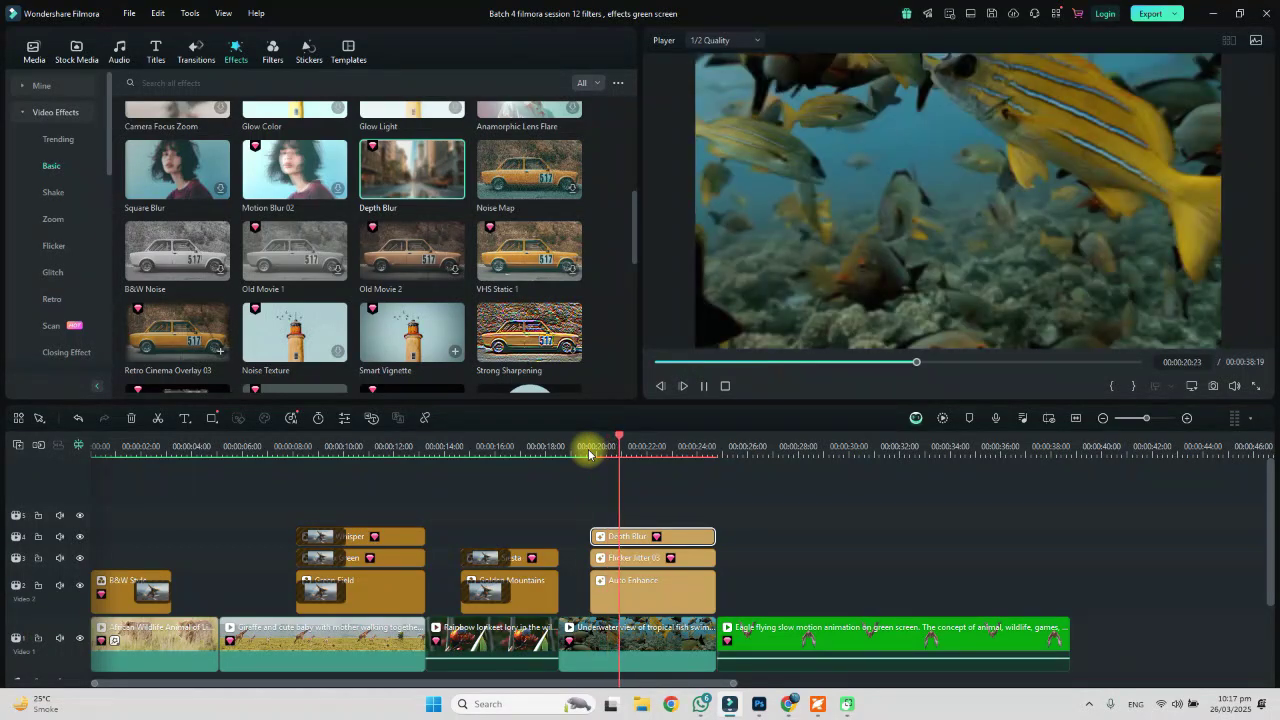
# Pause the playback and hide the third video track, leaving the second track visible.
pyautogui.press('space')
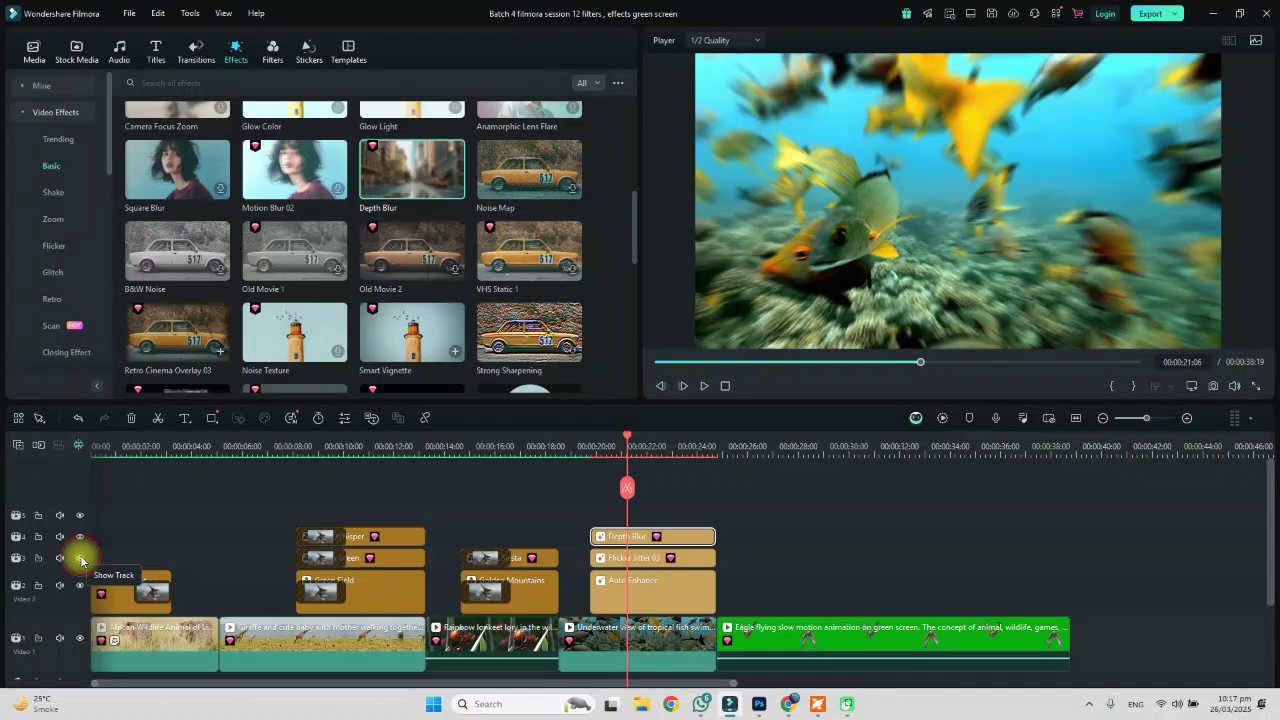
pyautogui.click(81, 558)
pyautogui.click(80, 585)
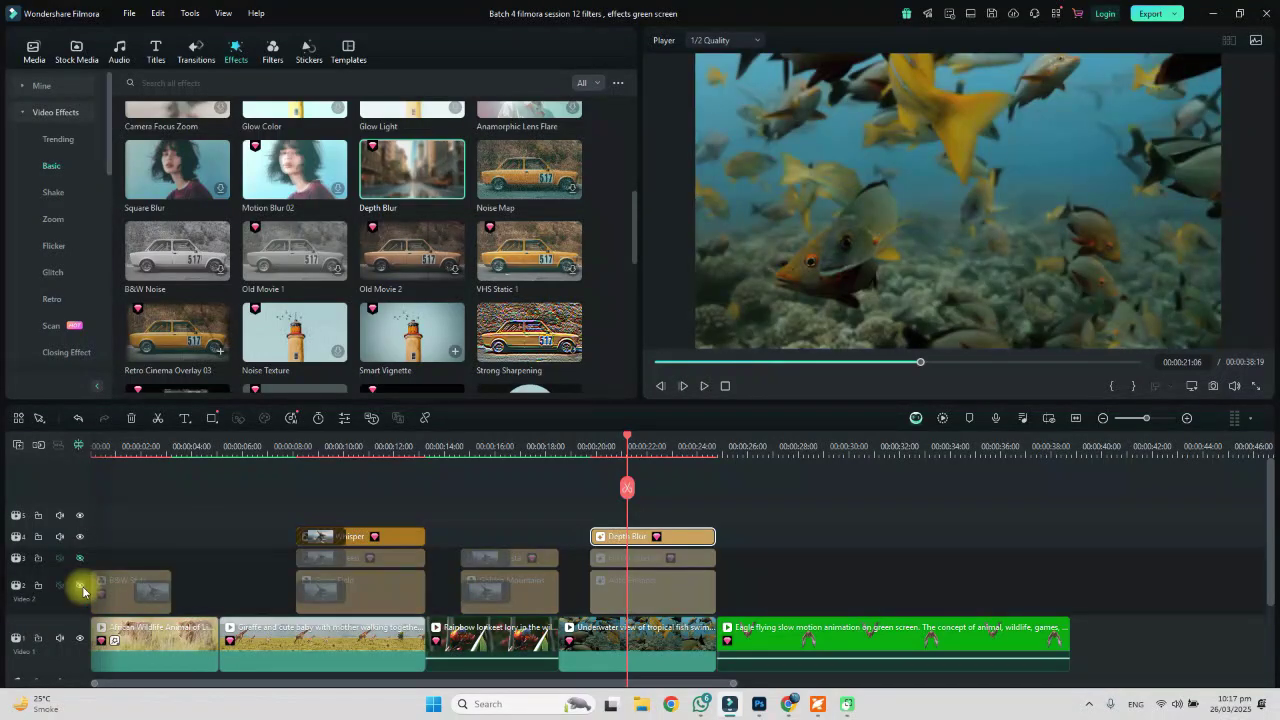
pyautogui.click(81, 587)
# Add Retro Cinema Overlay 03 above the underwater fish clip and replace its Depth Blur effect with Noise Map.
pyautogui.moveTo(173, 342); pyautogui.dragTo(604, 517)
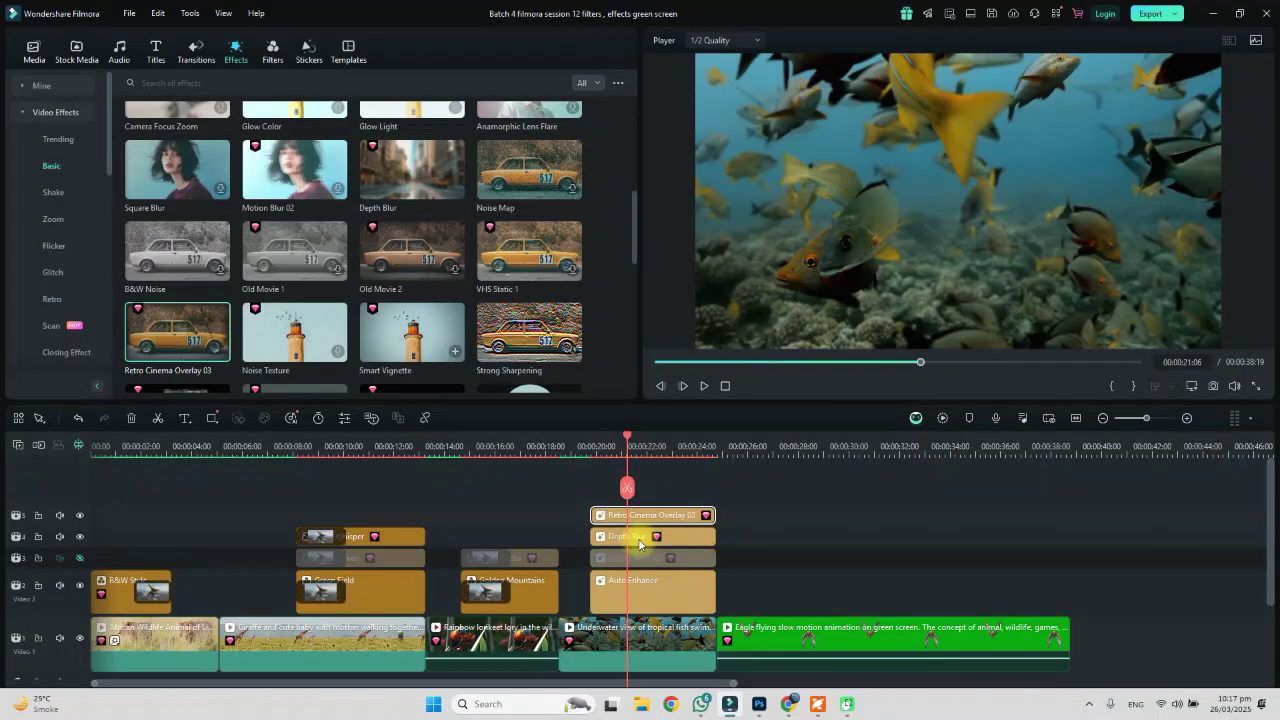
pyautogui.click(640, 540)
pyautogui.press('Delete')
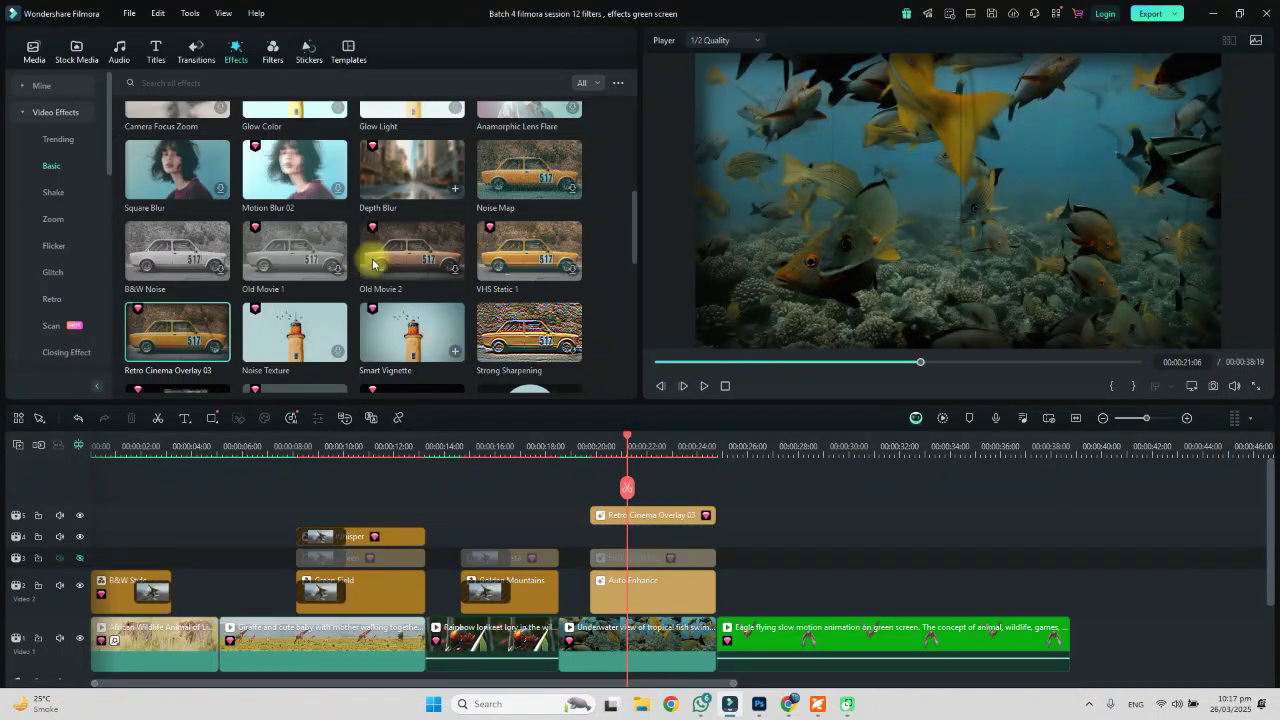
pyautogui.moveTo(520, 168); pyautogui.dragTo(606, 529)
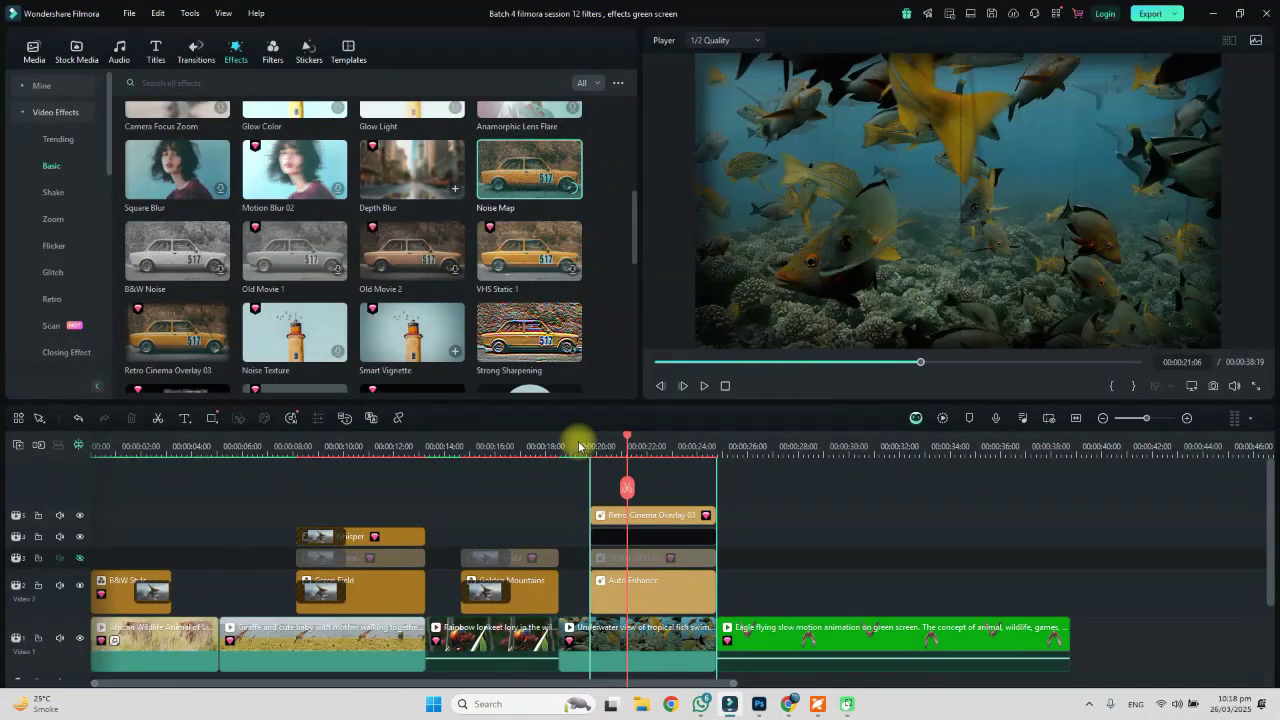
# Play the underwater clip from about 19 seconds to preview the Noise Map and Retro Cinema Overlay 03 effects.
pyautogui.click(578, 441)
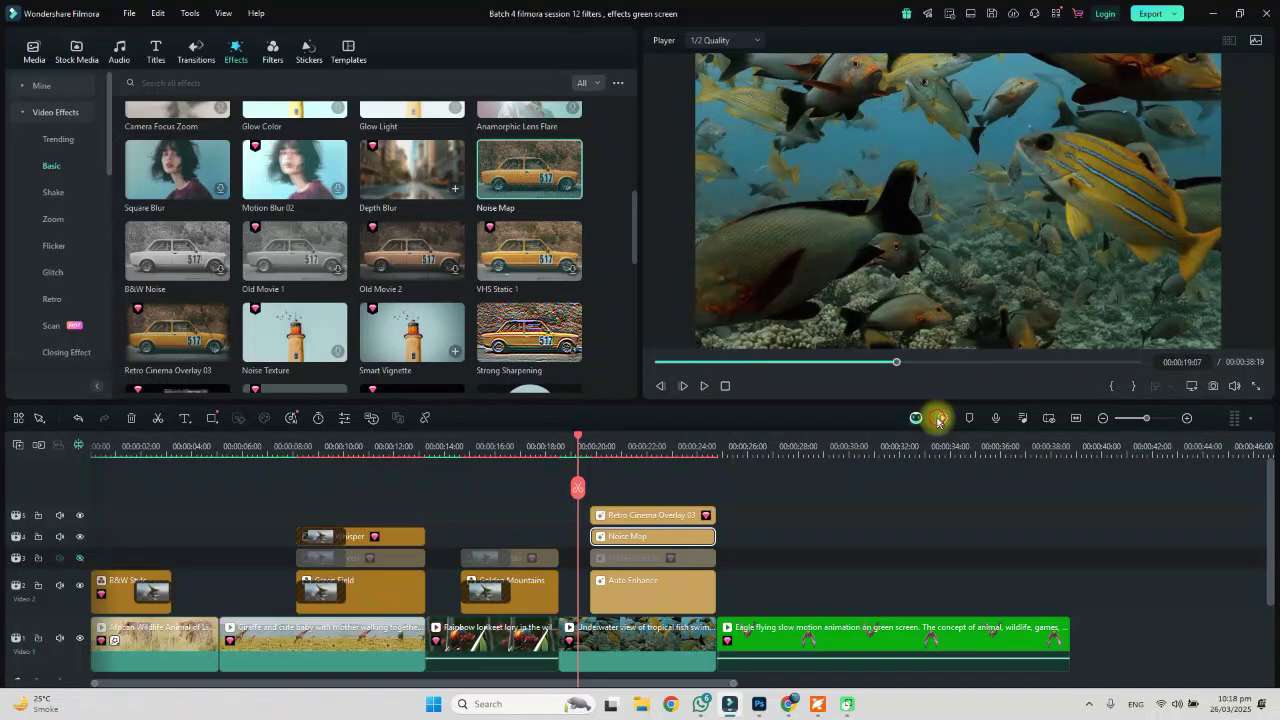
pyautogui.press('space')
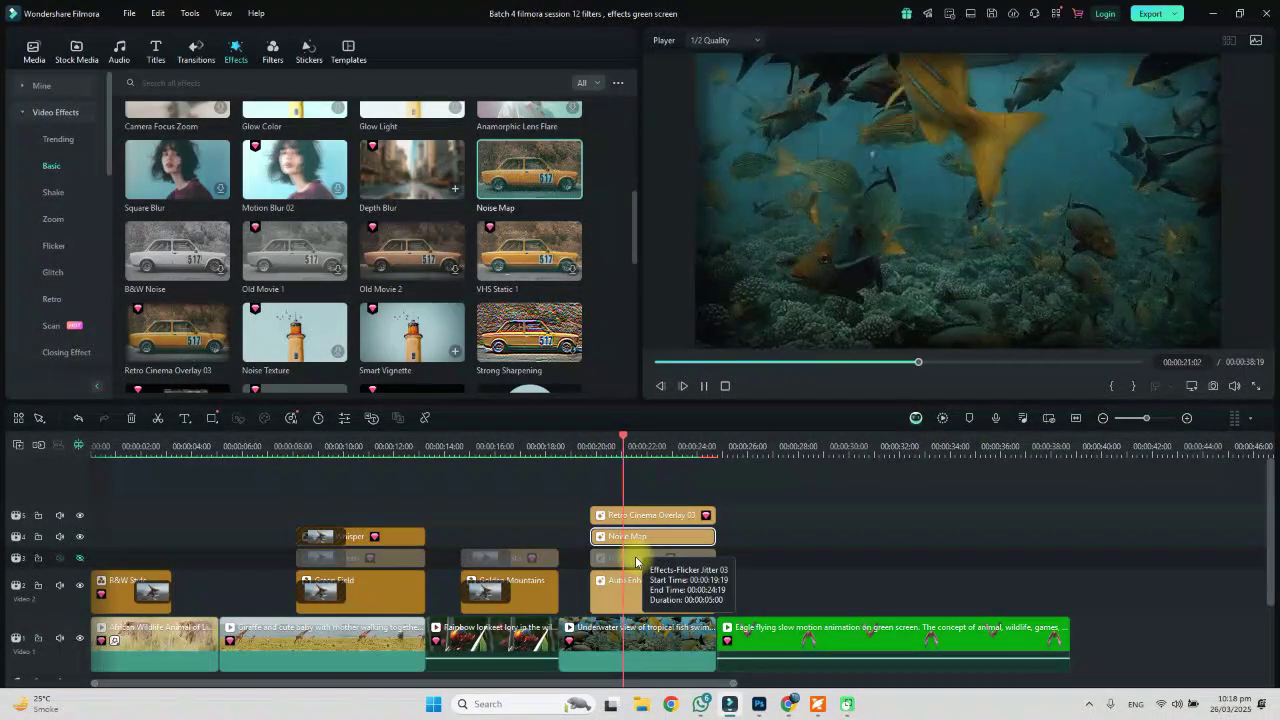
pyautogui.press('space')
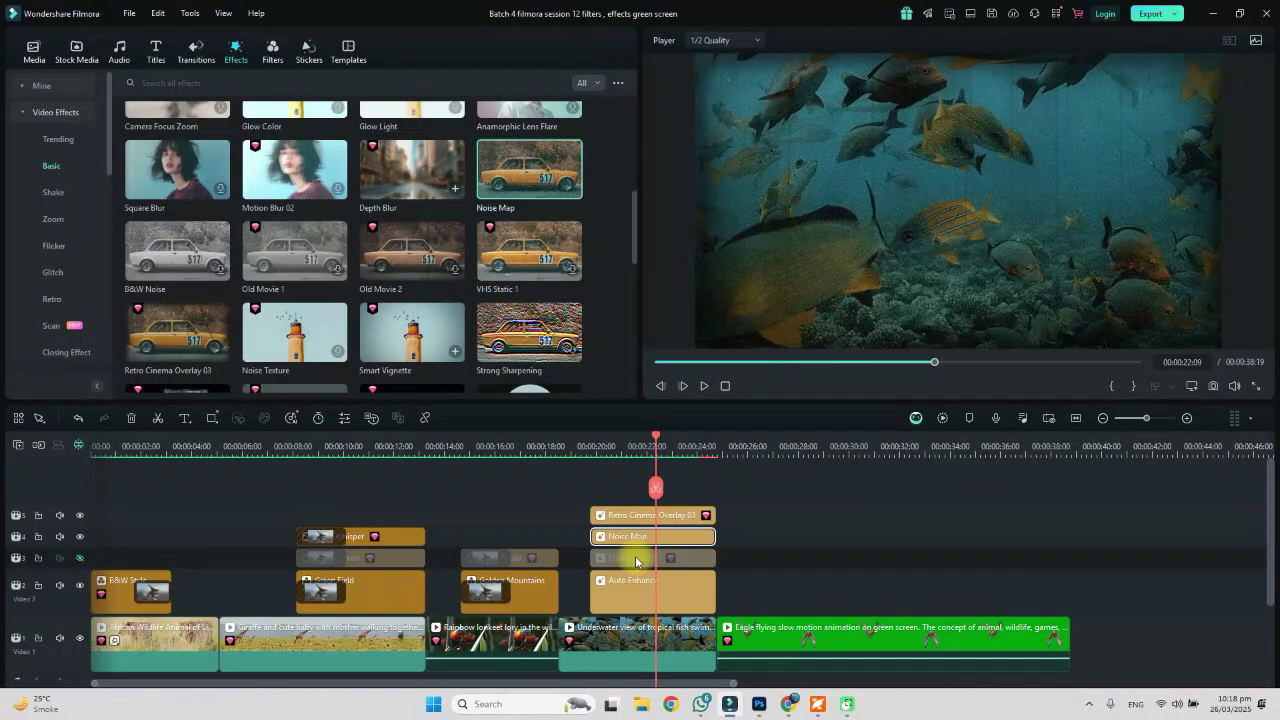
pyautogui.press('space')
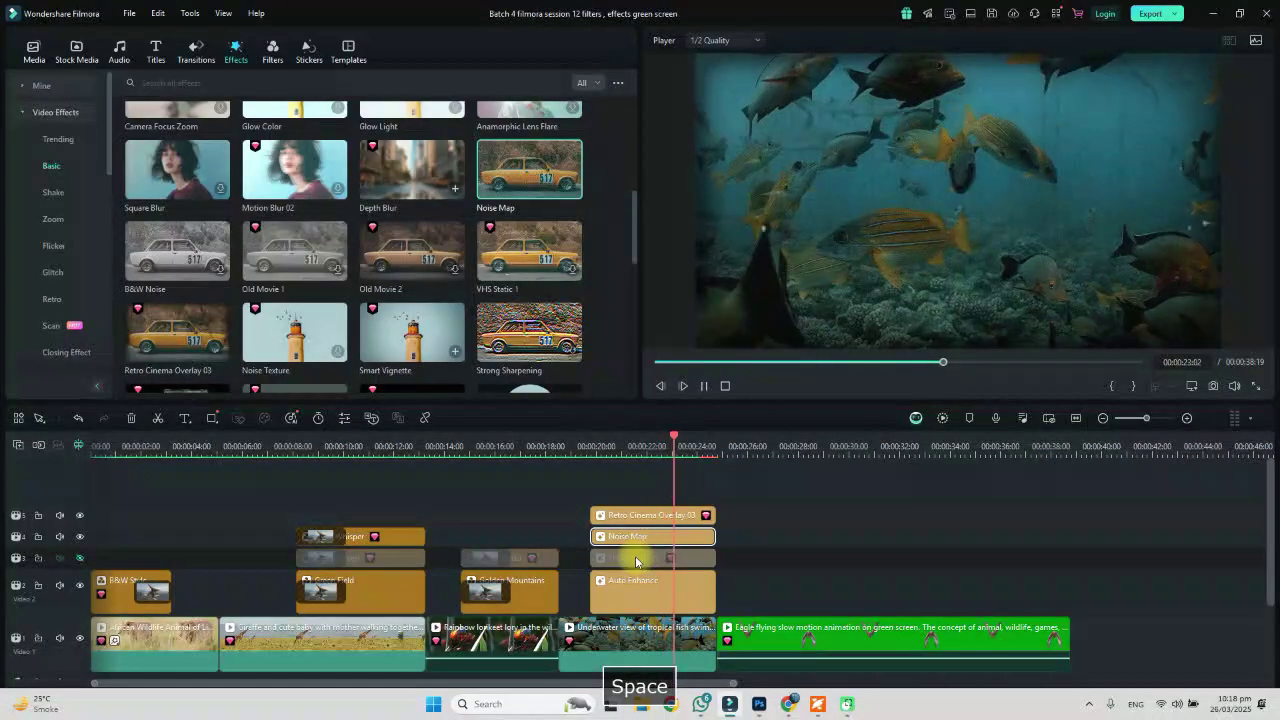
pyautogui.press('space')
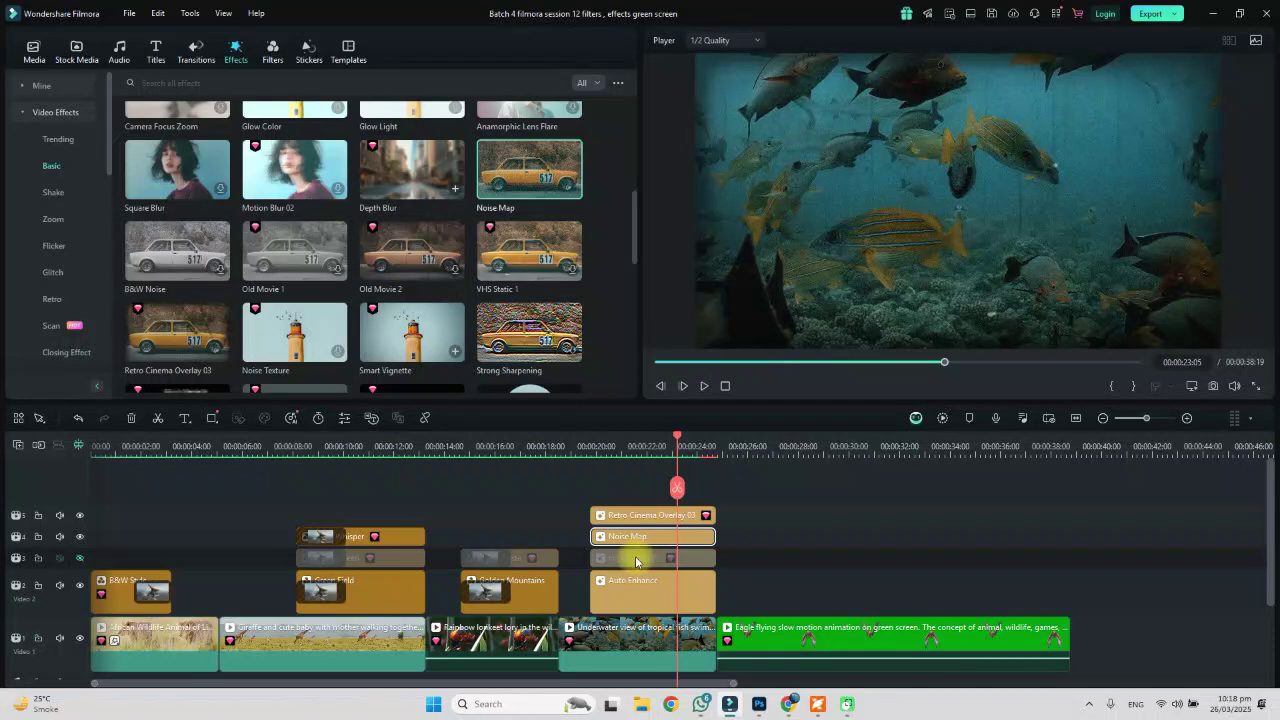
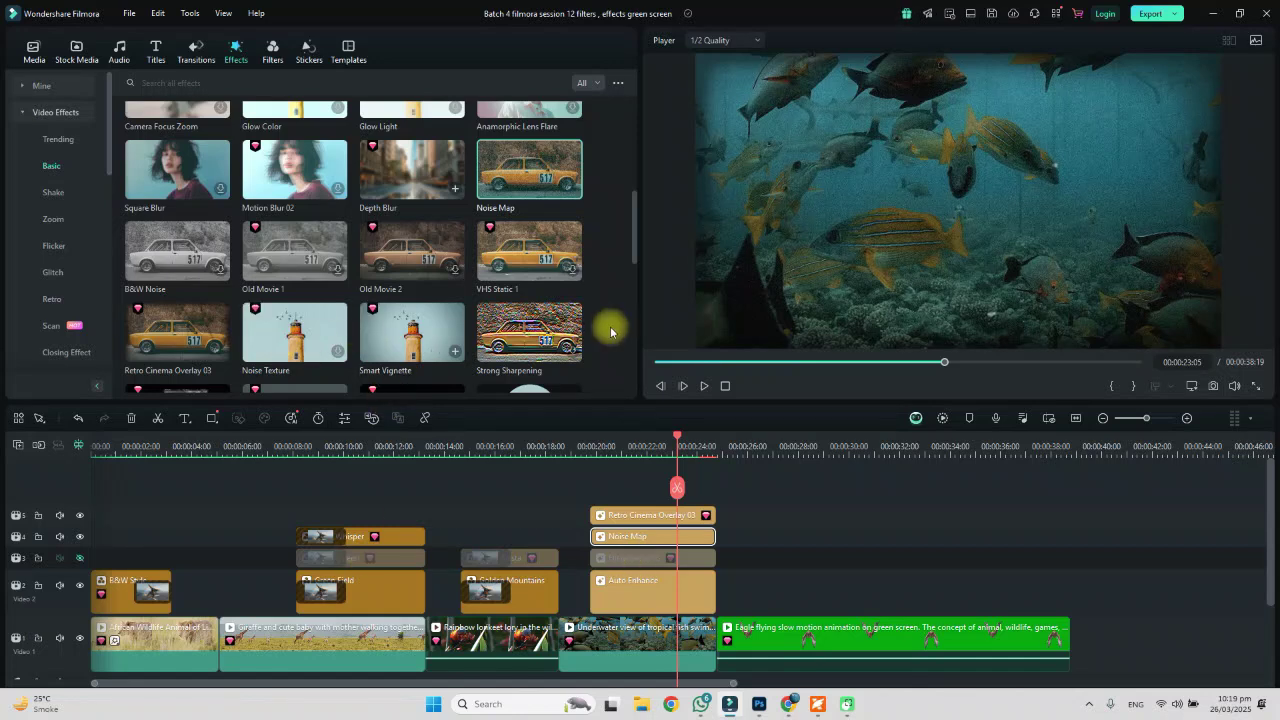
# Browse the remaining basic video effects and search the stock media library for "face".
pyautogui.moveTo(629, 233); pyautogui.dragTo(620, 383)
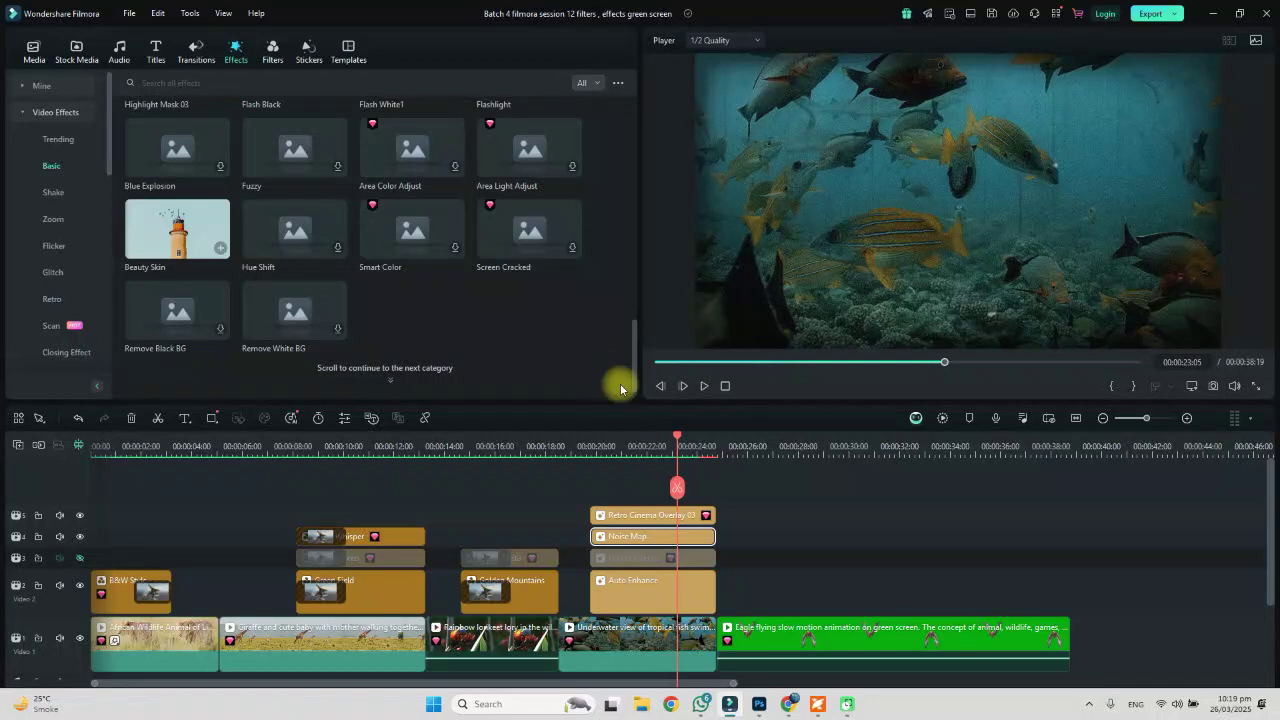
pyautogui.click(119, 55)
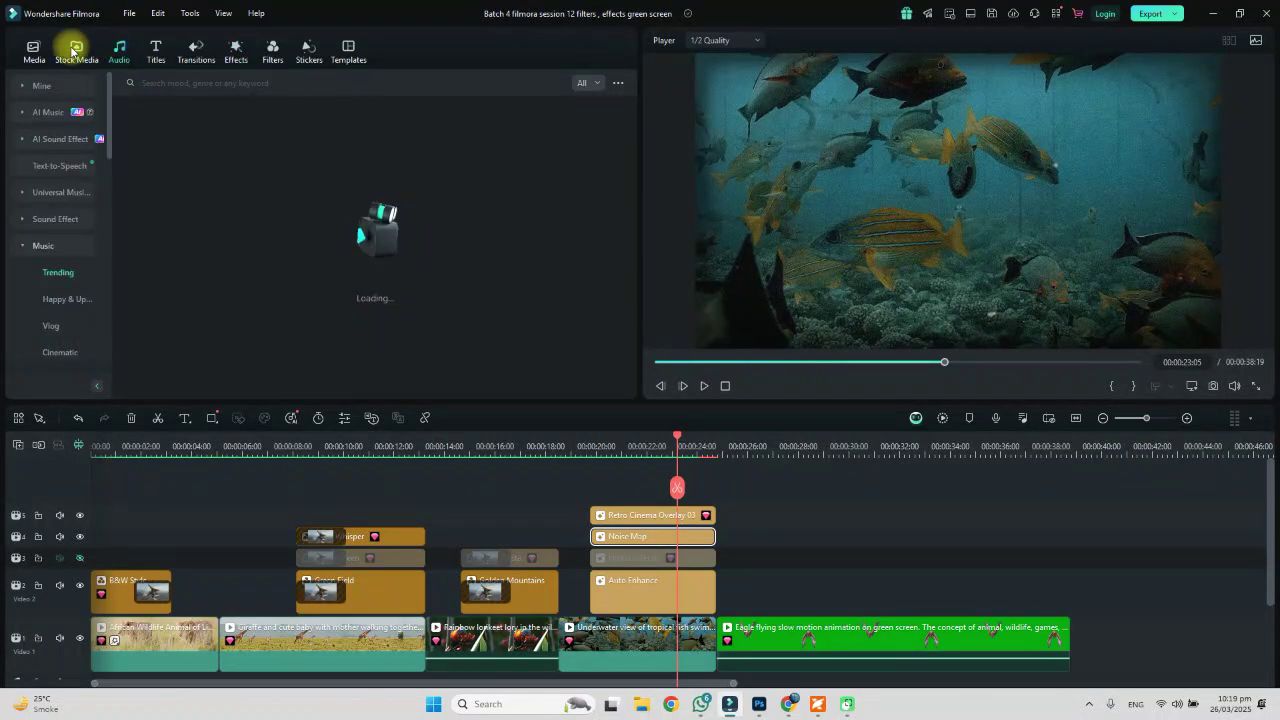
pyautogui.click(72, 51)
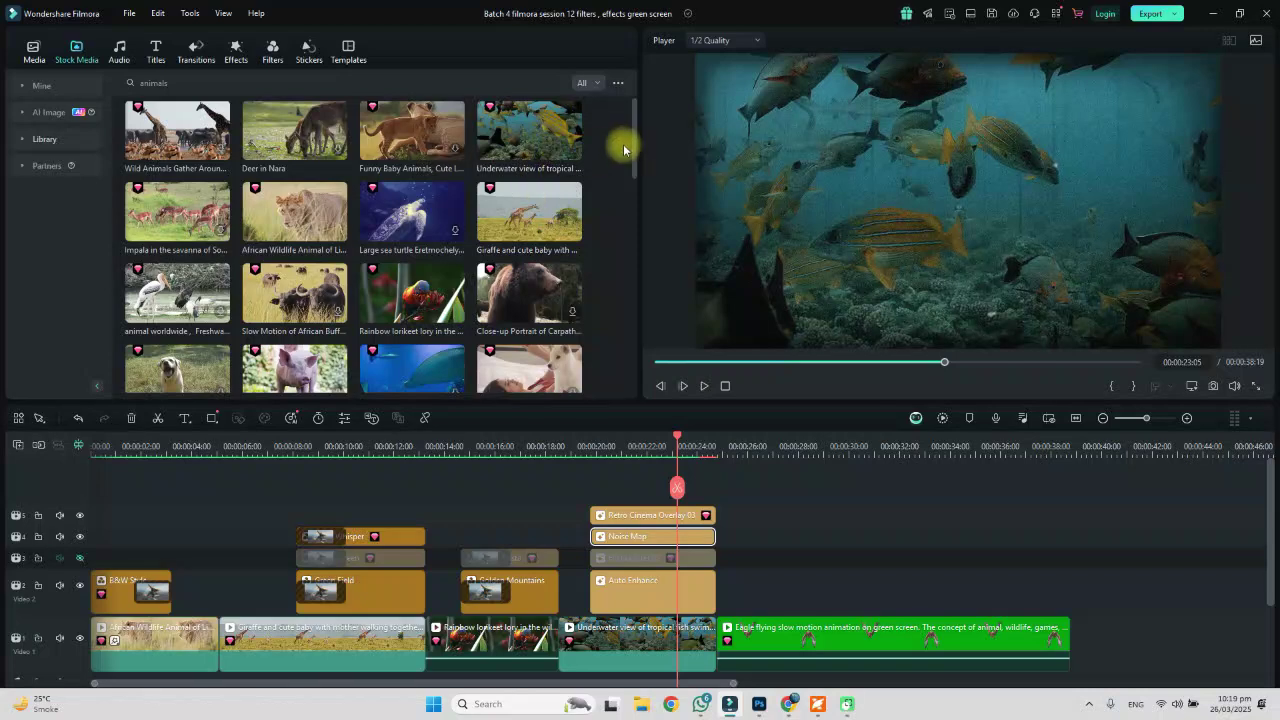
pyautogui.moveTo(255, 85); pyautogui.dragTo(2, 120)
pyautogui.press('BackSpace')
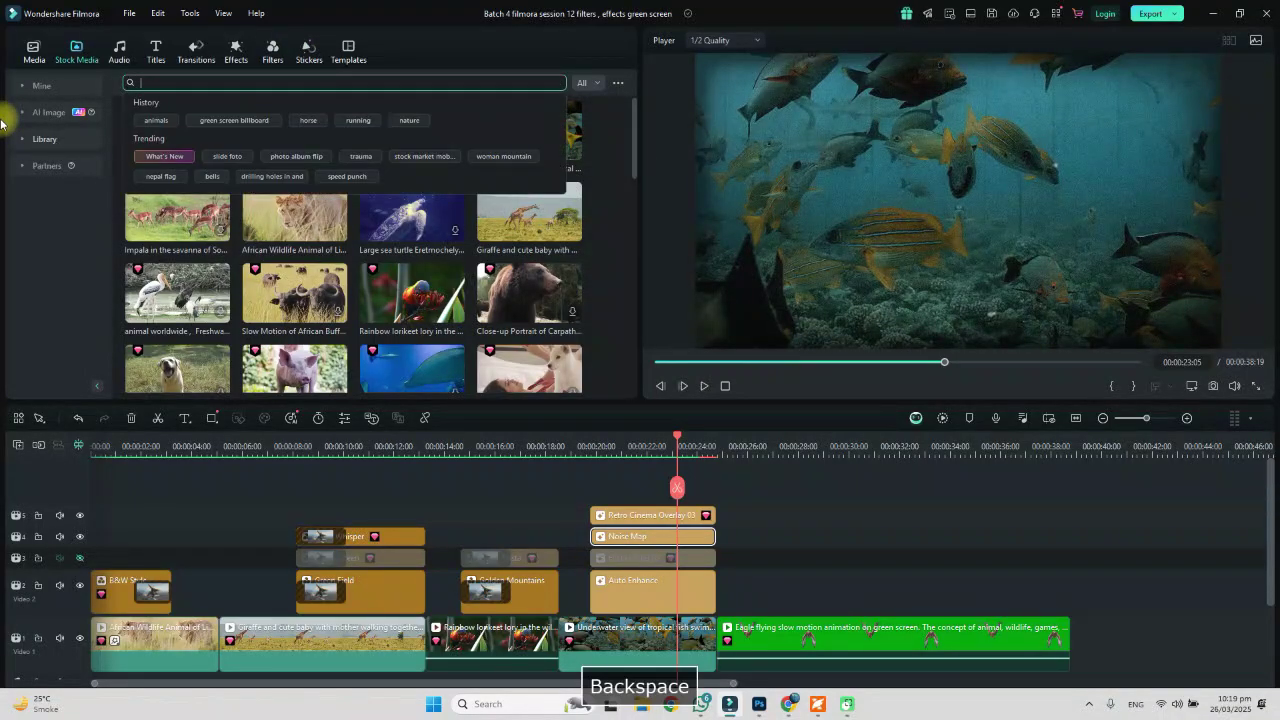
pyautogui.write('face')
pyautogui.press('Return')
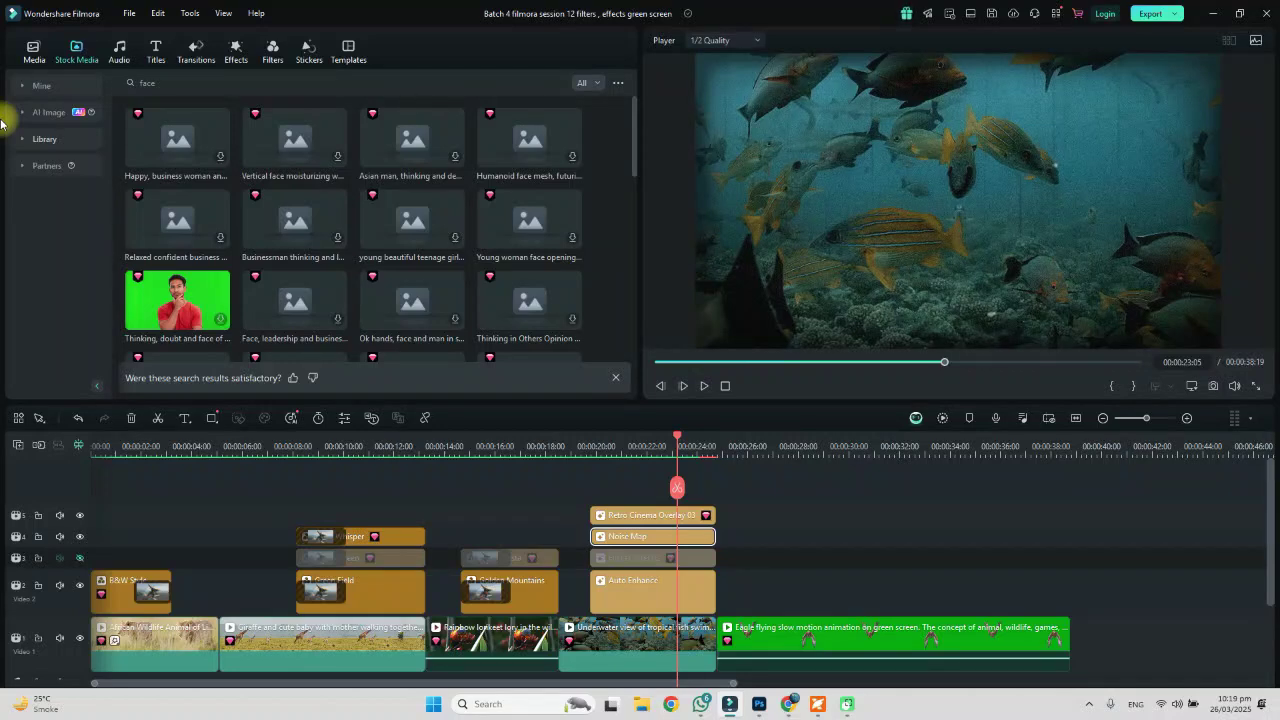
# Move the eagle green-screen clip later to open a gap after the underwater clip, and download the young woman face and woman thinking with pen clips.
pyautogui.moveTo(760, 641); pyautogui.dragTo(973, 641)
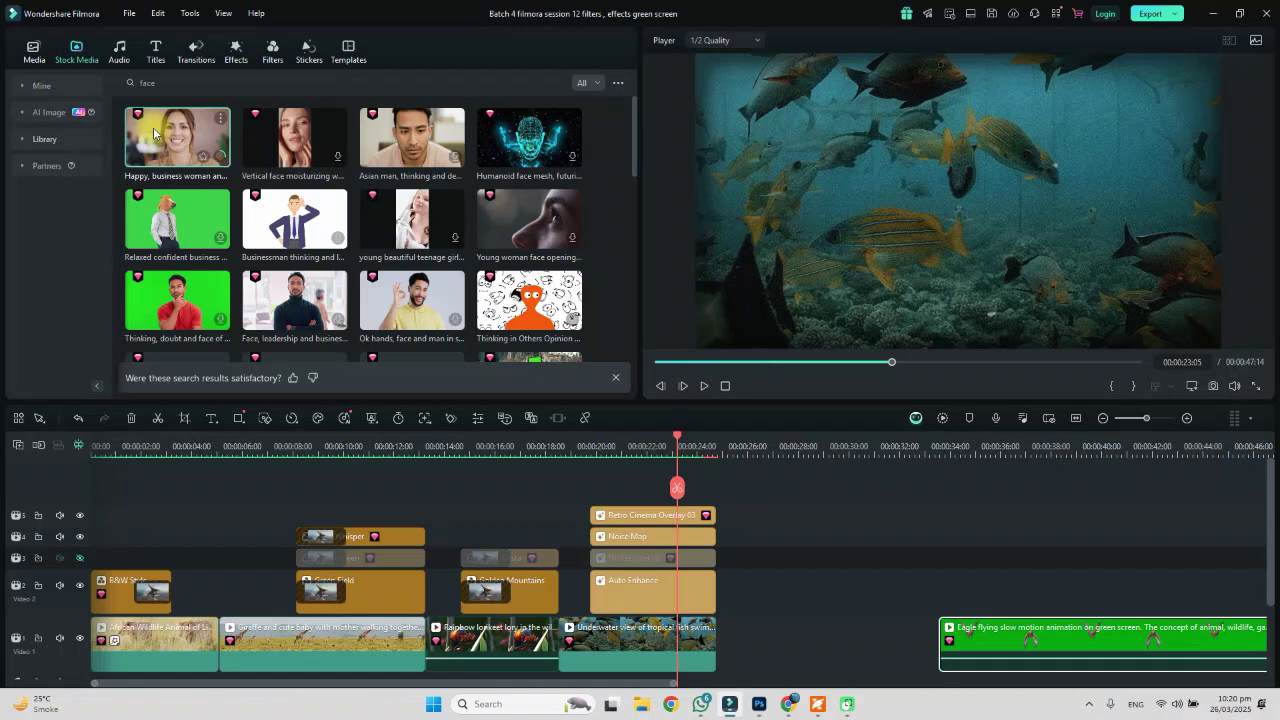
pyautogui.click(572, 239)
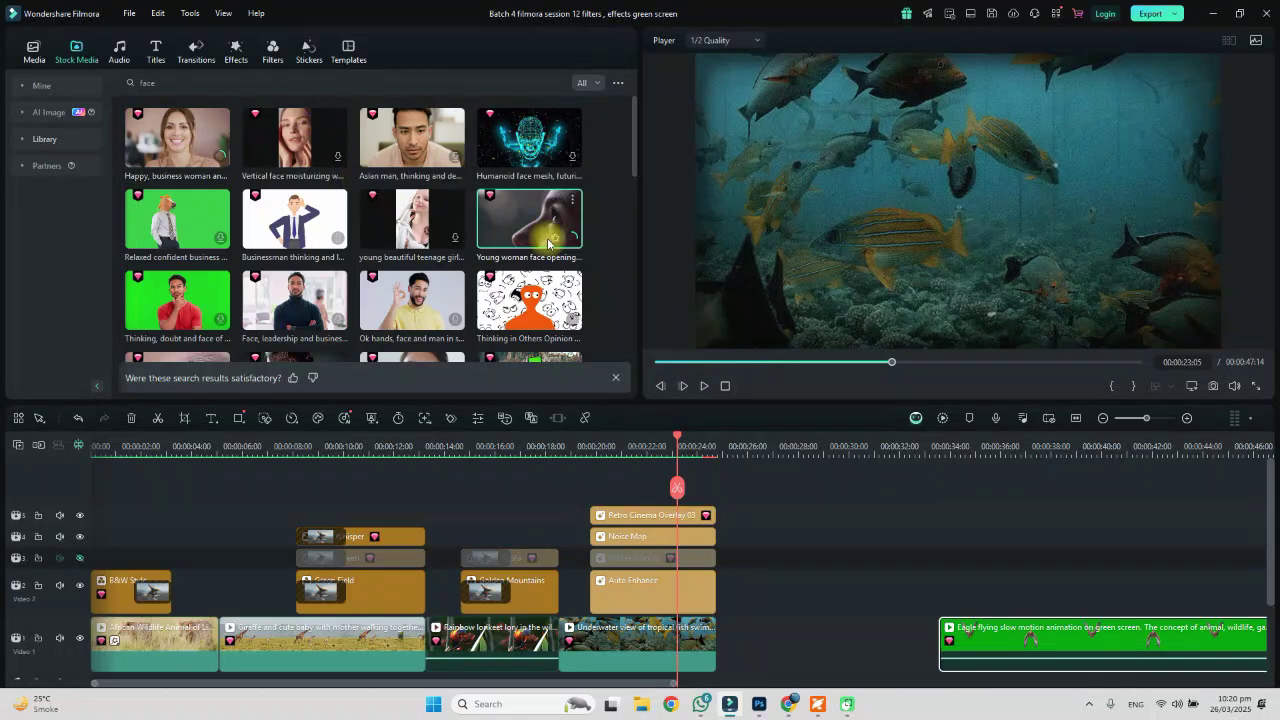
pyautogui.moveTo(637, 157); pyautogui.dragTo(633, 185)
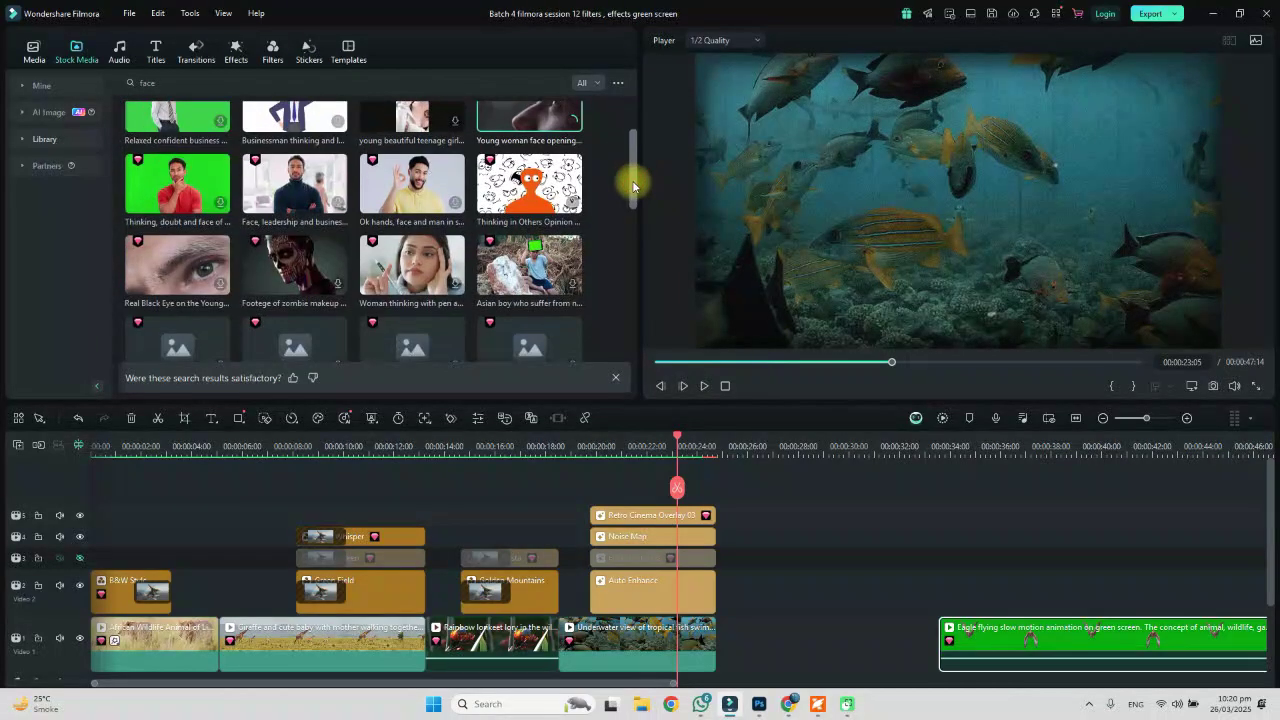
pyautogui.click(453, 284)
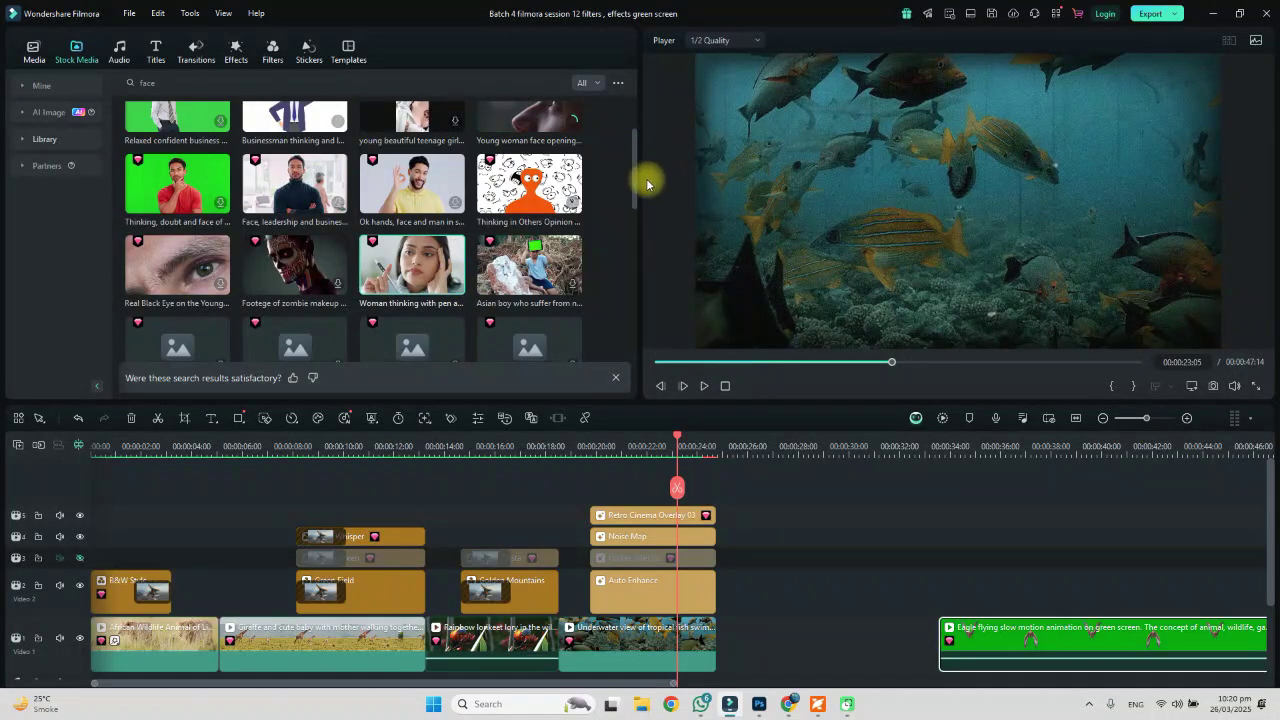
pyautogui.moveTo(633, 188); pyautogui.dragTo(632, 143)
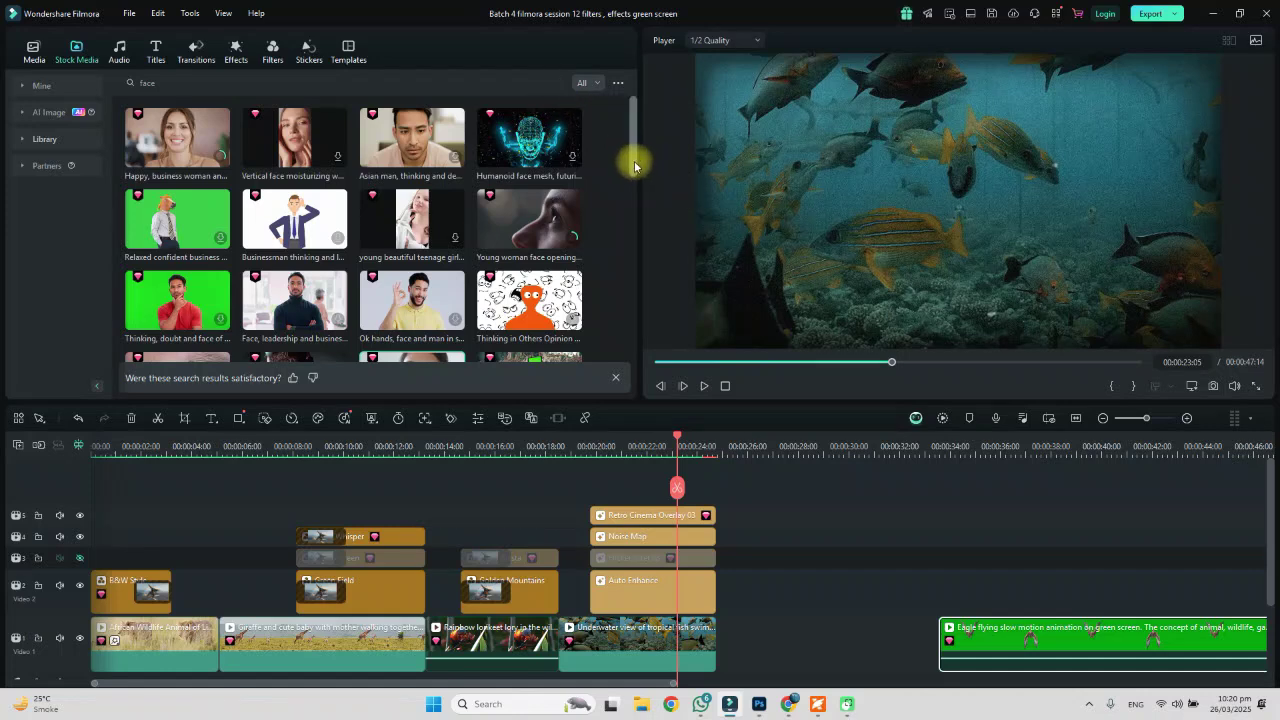
pyautogui.scroll(-5, 629, 206)
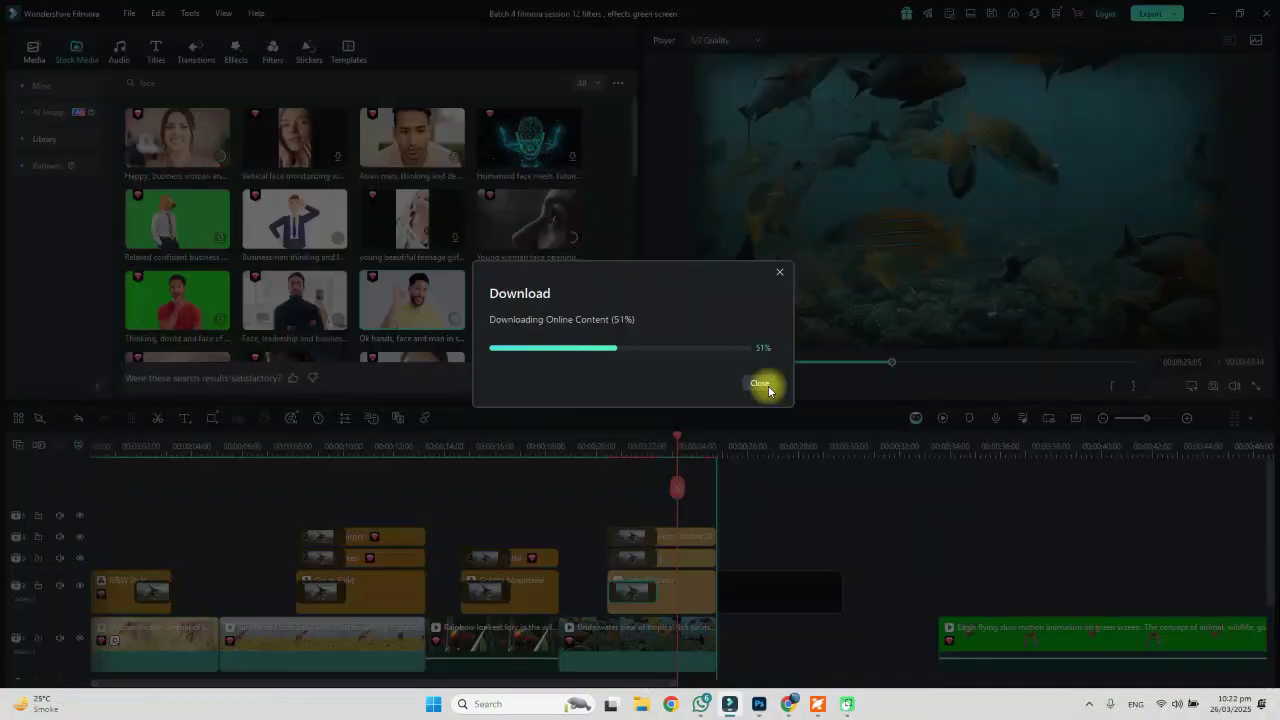
pyautogui.click(760, 384)
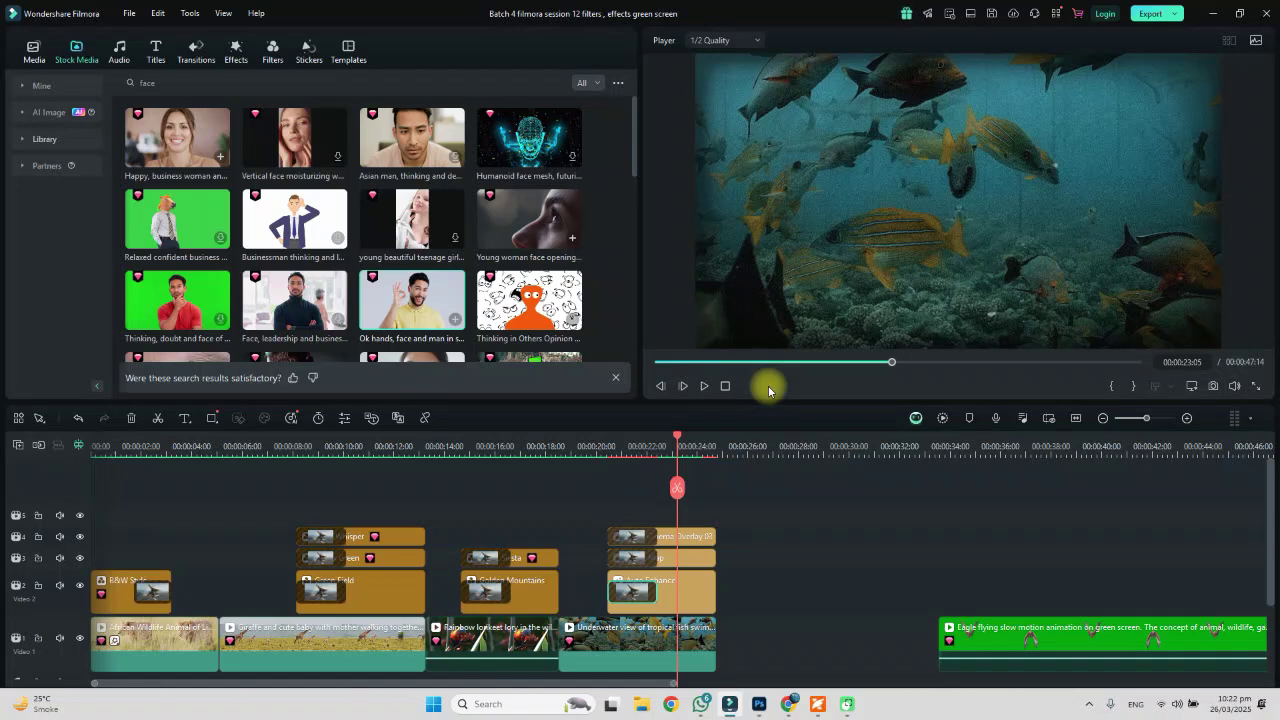
pyautogui.press('XF86AudioRaiseVolume')
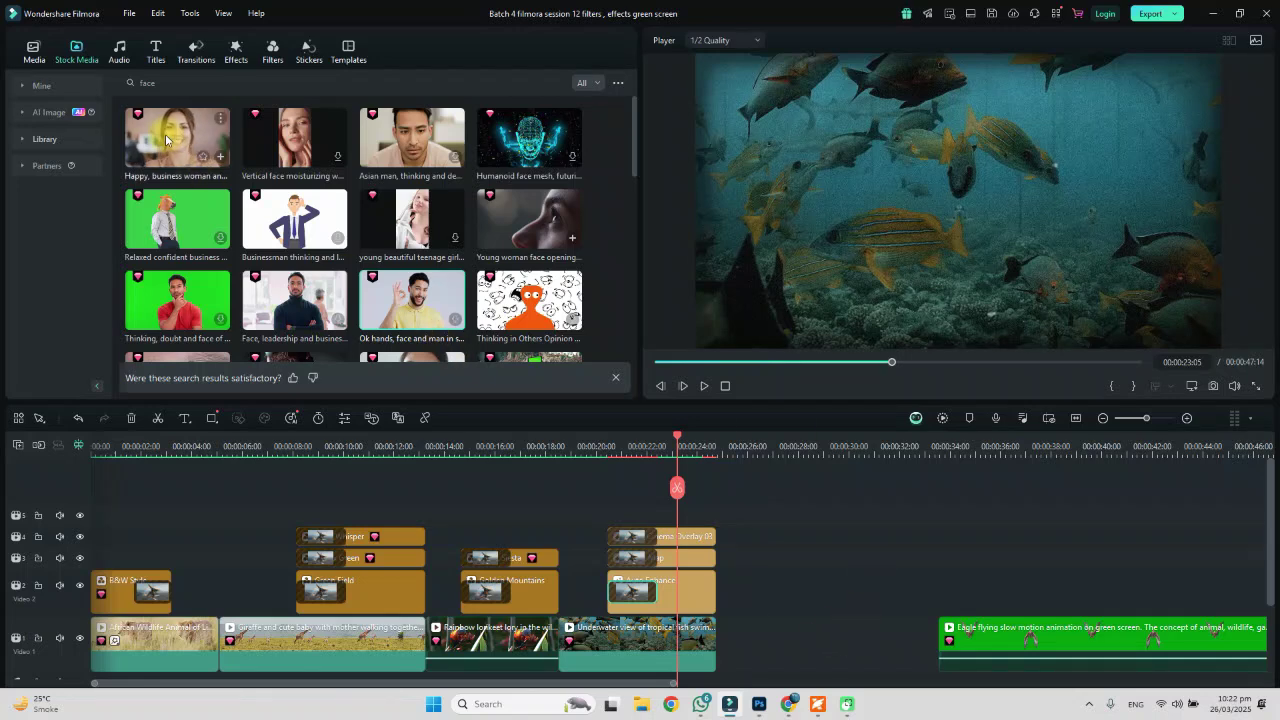
# Add the happy business woman clip on track 2 after the underwater clip, keeping the 1920 x 1080 25fps project settings, and trim its end to about 33 seconds.
pyautogui.moveTo(166, 138); pyautogui.dragTo(737, 600)
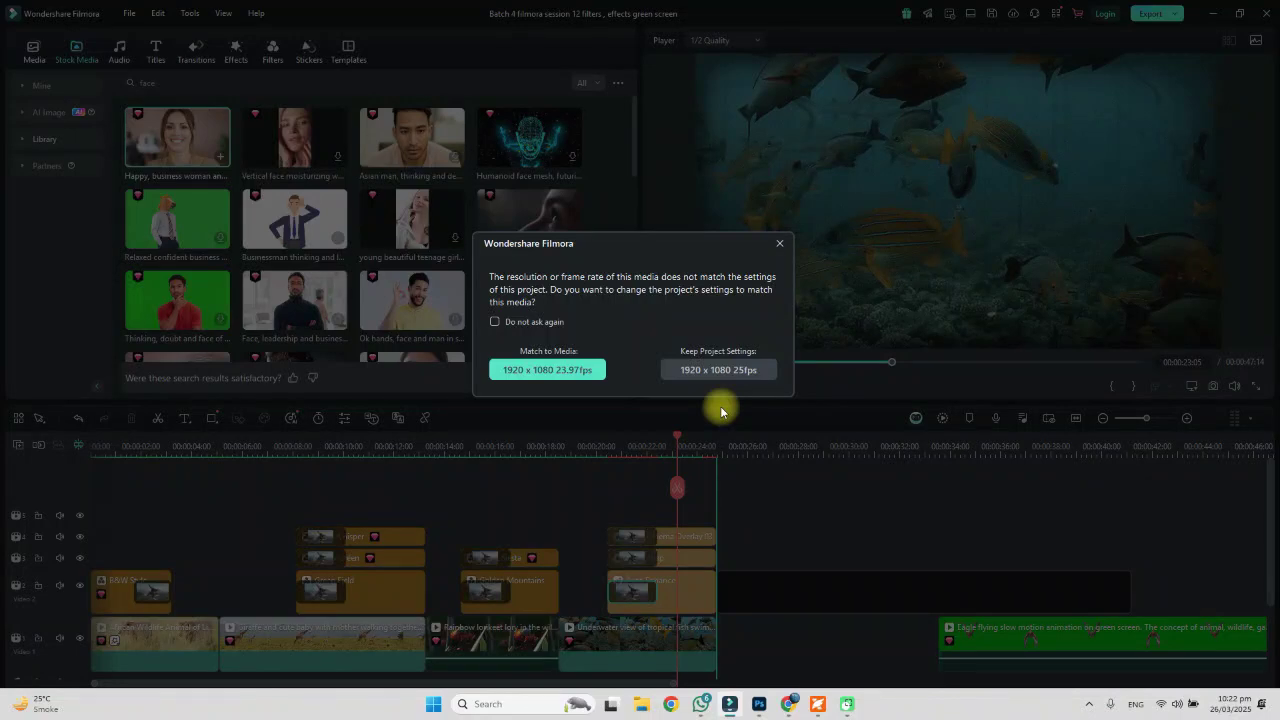
pyautogui.click(718, 370)
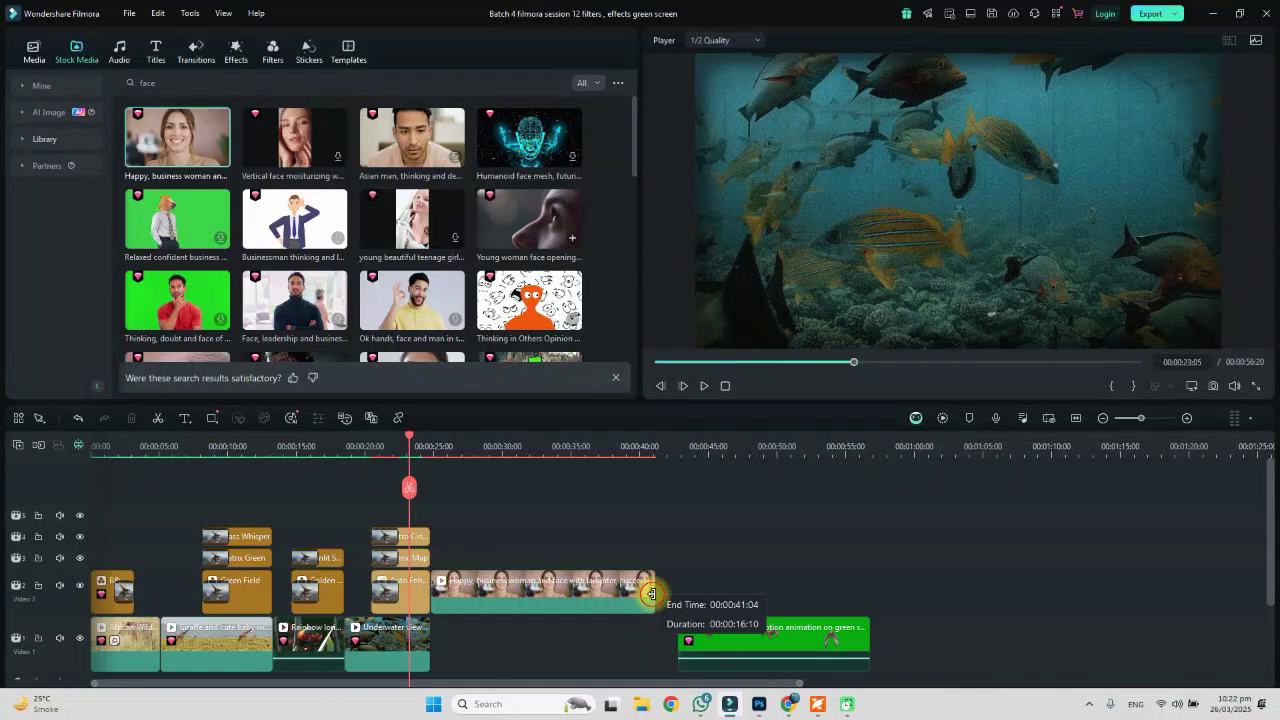
pyautogui.moveTo(651, 594); pyautogui.dragTo(542, 594)
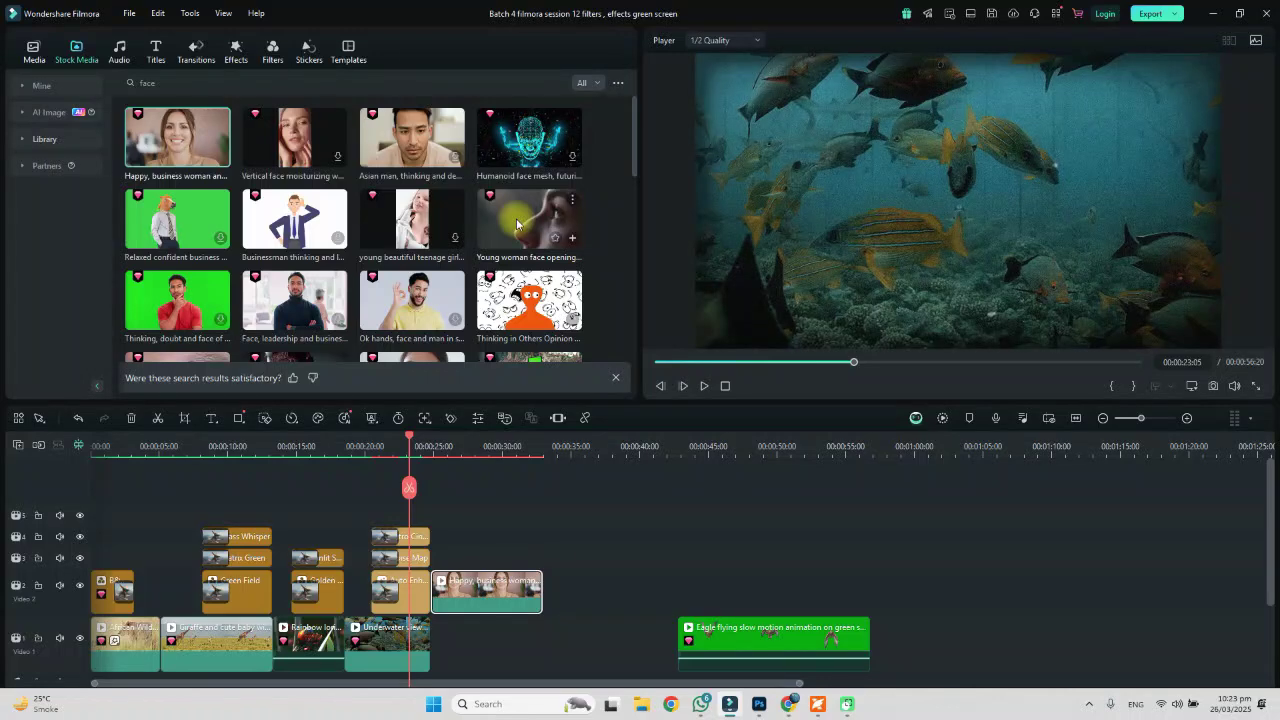
# Add the young woman opening and closing eyes clip after the business woman clip and trim its end to the eagle clip's start.
pyautogui.moveTo(517, 224); pyautogui.dragTo(739, 587)
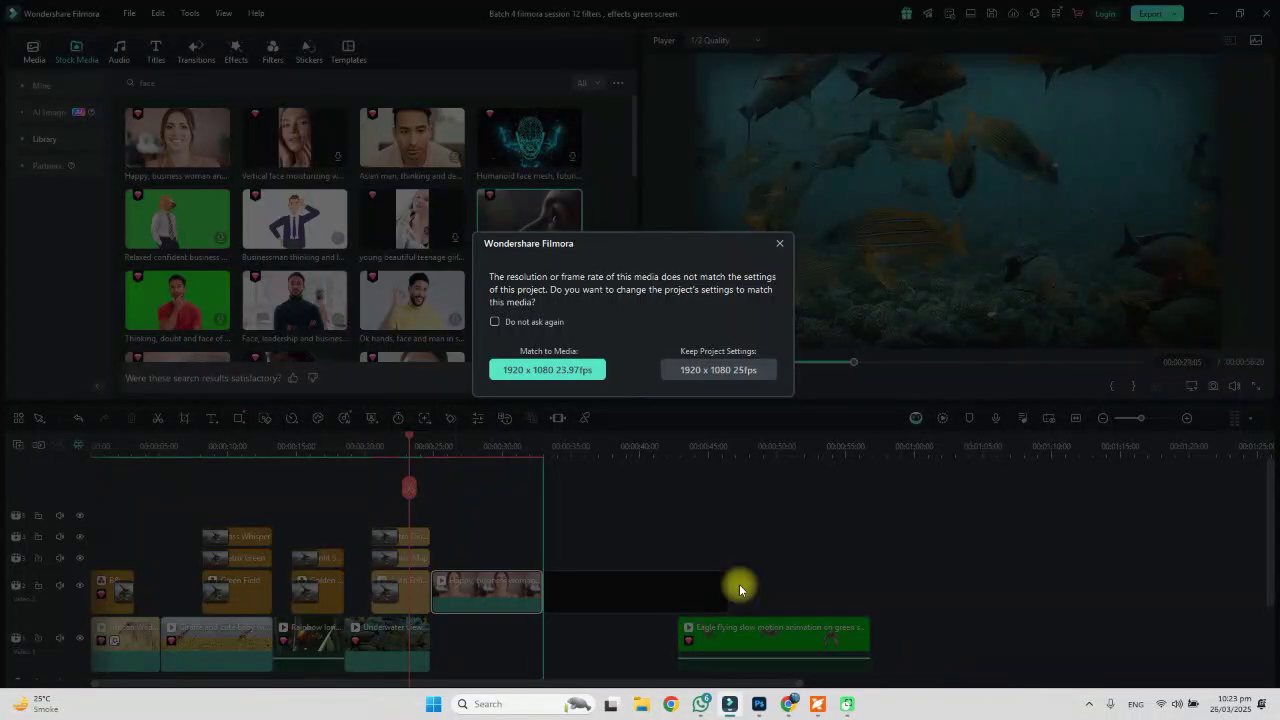
pyautogui.press('Return')
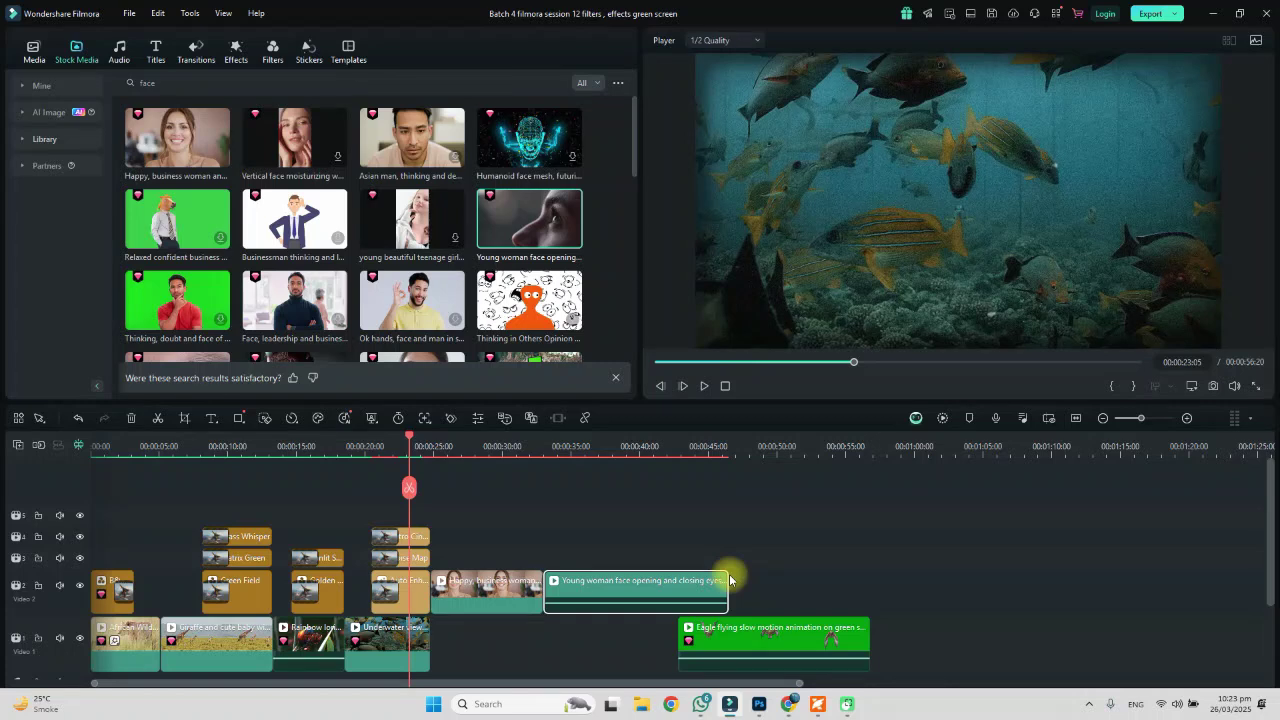
pyautogui.moveTo(728, 580); pyautogui.dragTo(677, 582)
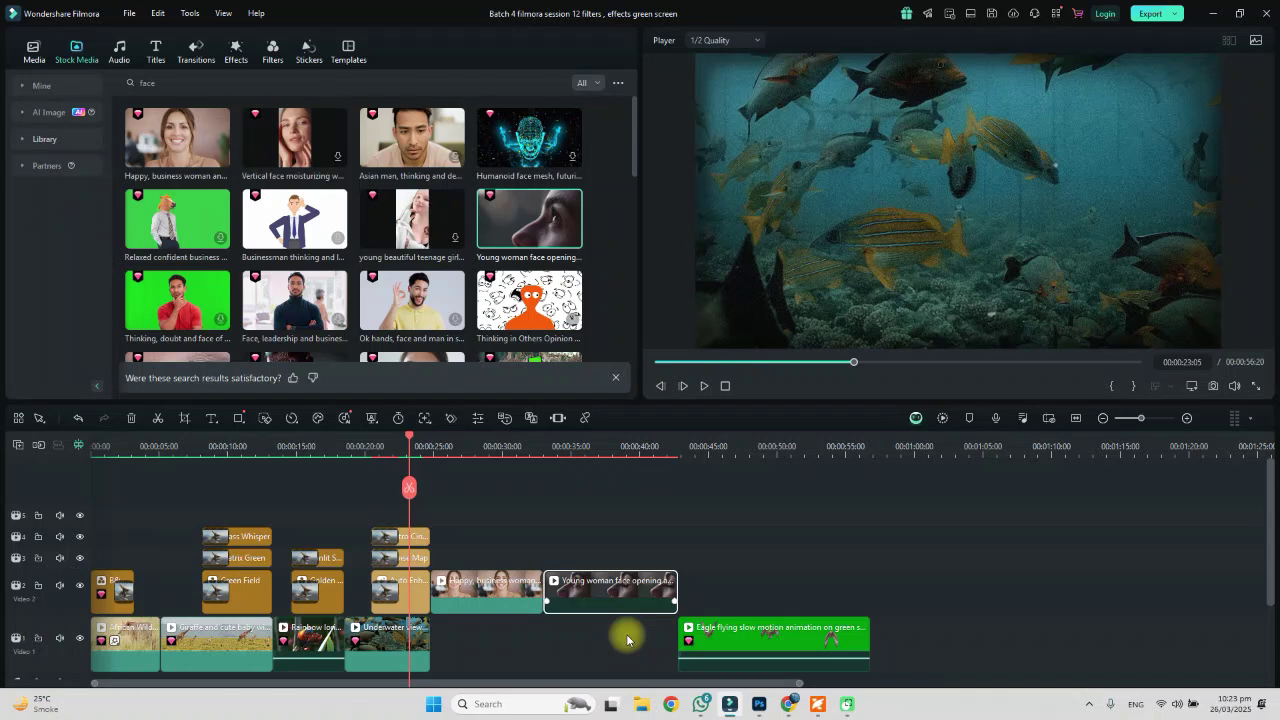
# Render and play the timeline preview, and move both face clips down to the first video track before the eagle clip.
pyautogui.press('Return')
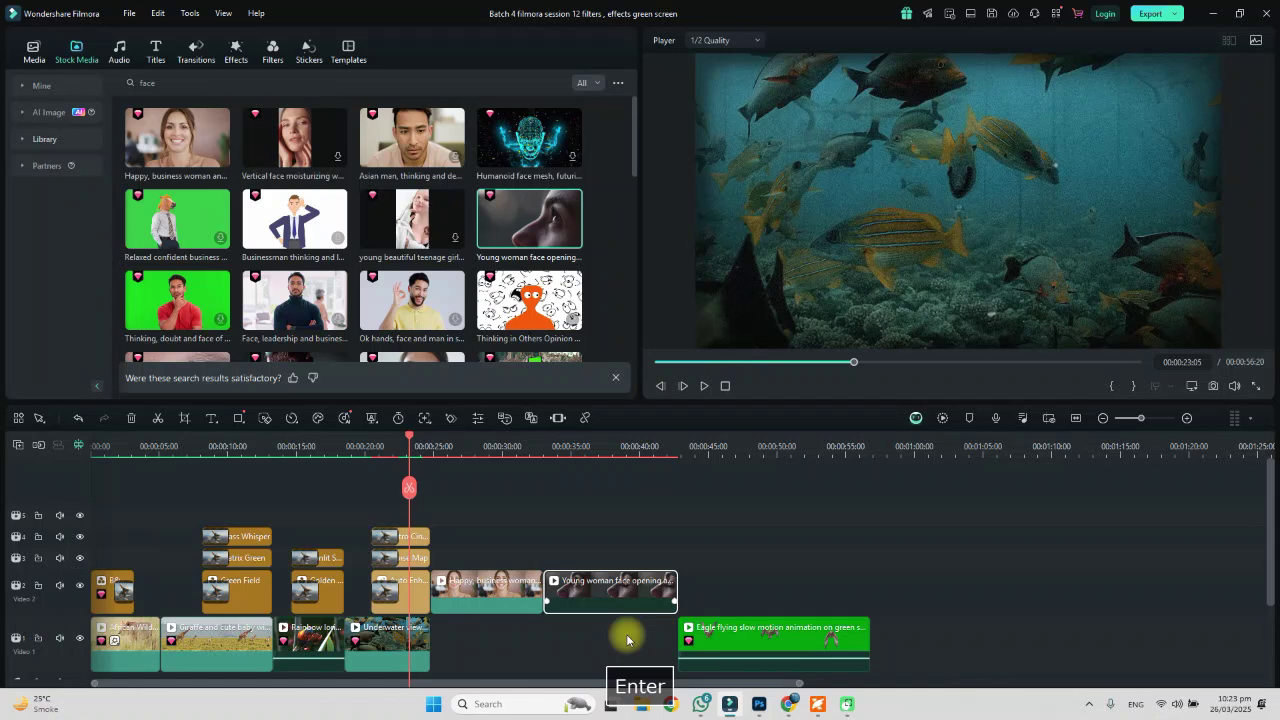
pyautogui.press('space')
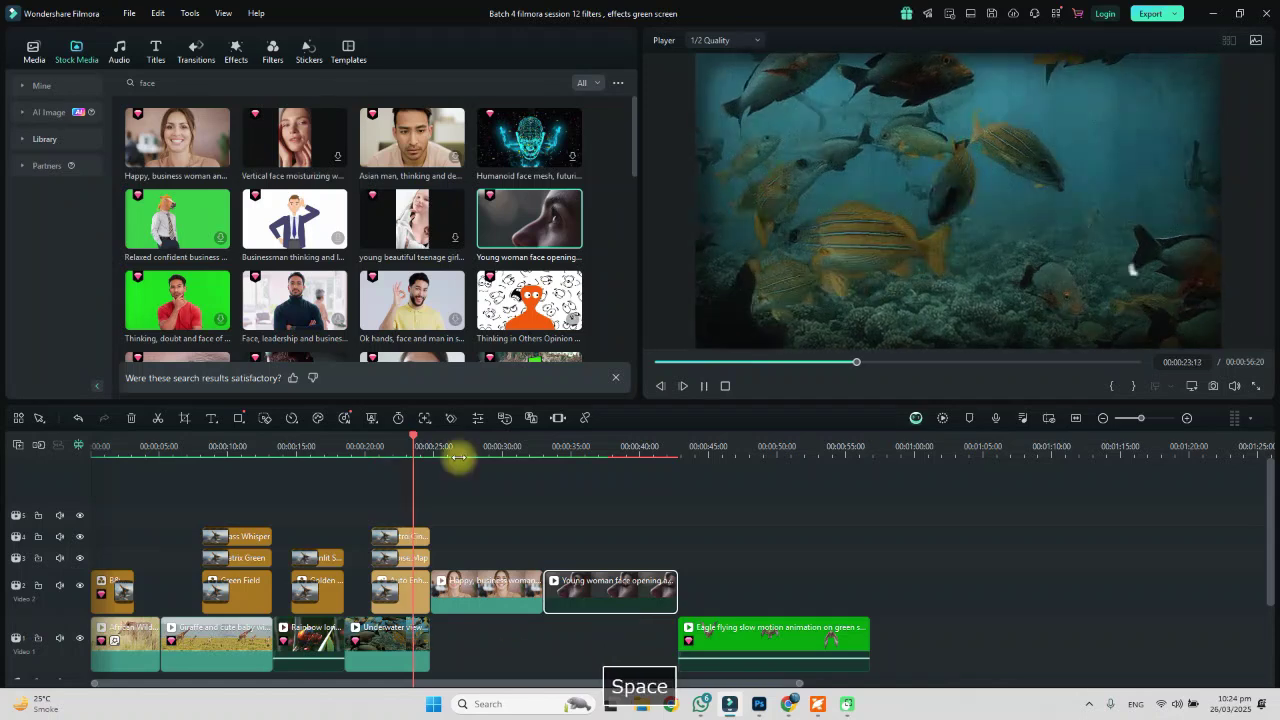
pyautogui.moveTo(601, 628); pyautogui.dragTo(449, 554)
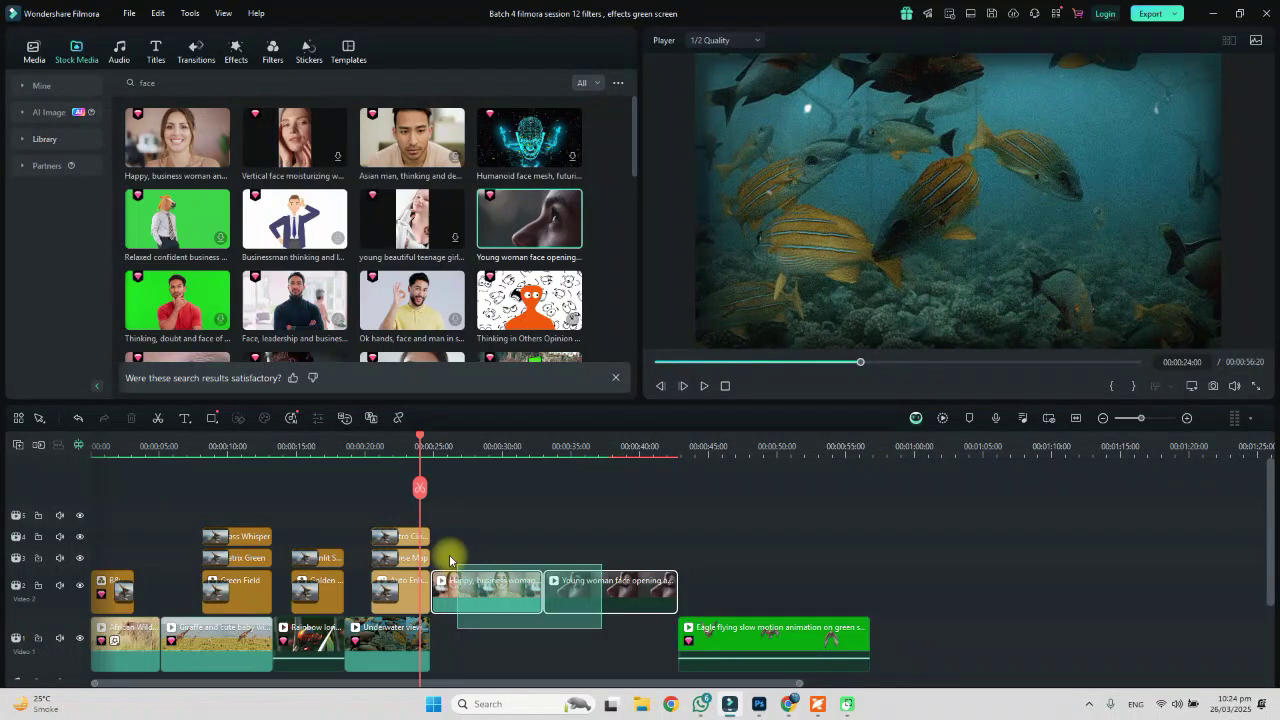
pyautogui.moveTo(449, 554); pyautogui.dragTo(449, 554)
pyautogui.moveTo(490, 590); pyautogui.dragTo(530, 638)
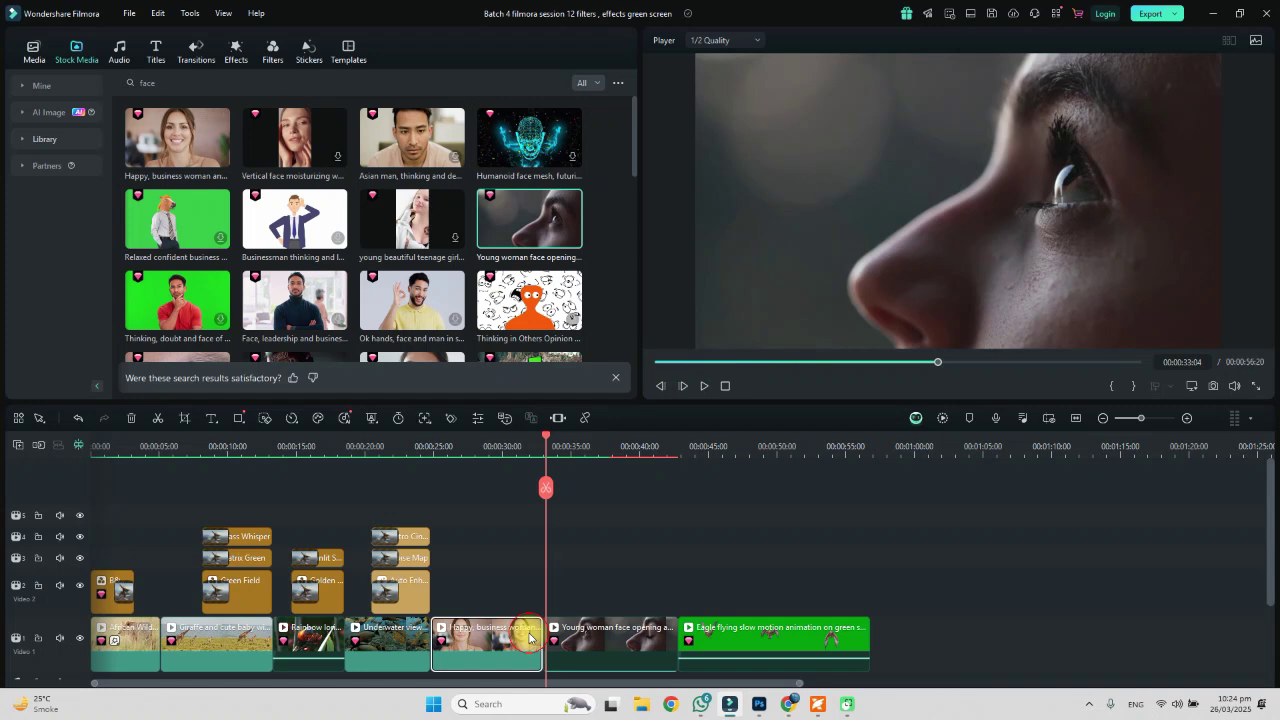
# Undo the last timeline edit and play back the young woman face clip.
pyautogui.hotkey('ctrl', 'z')
pyautogui.press('space')
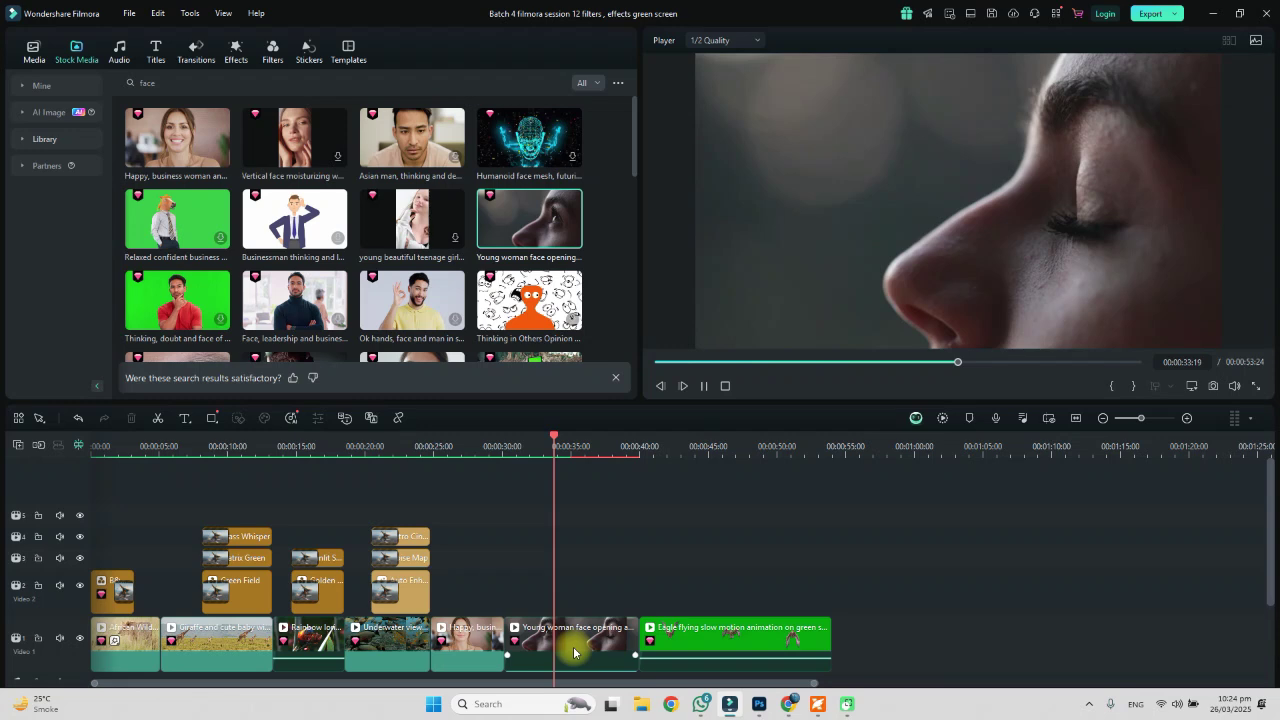
# Delete the young woman face clip's footage past about 36 seconds, closing the gap before the eagle clip, and save the project.
pyautogui.press('Delete')
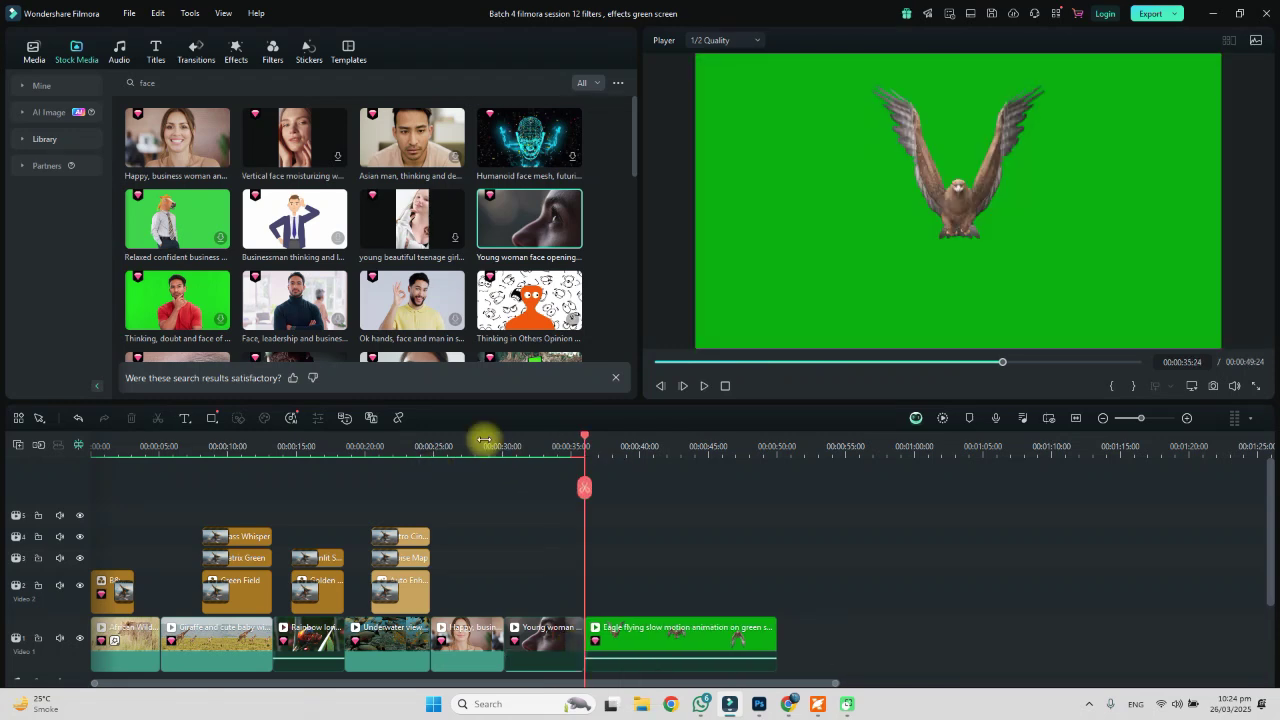
pyautogui.click(479, 440)
pyautogui.hotkey('ctrl', 's')
pyautogui.click(491, 645)
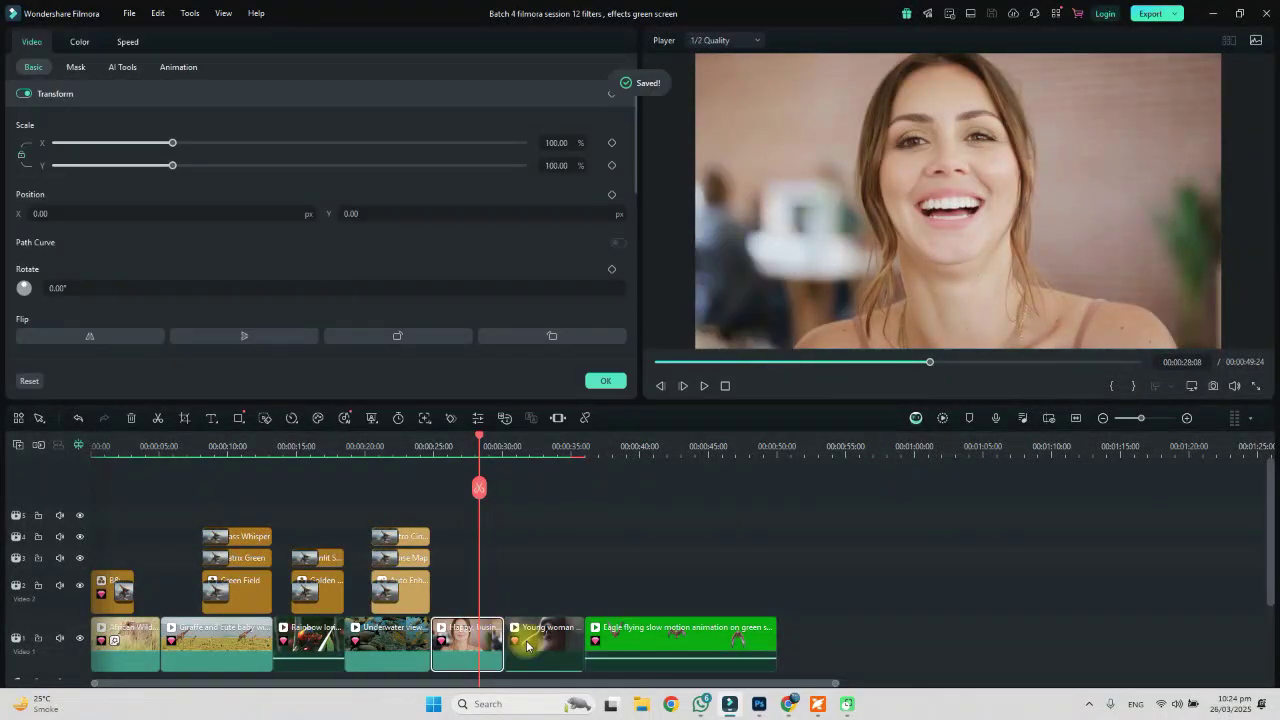
pyautogui.click(526, 645)
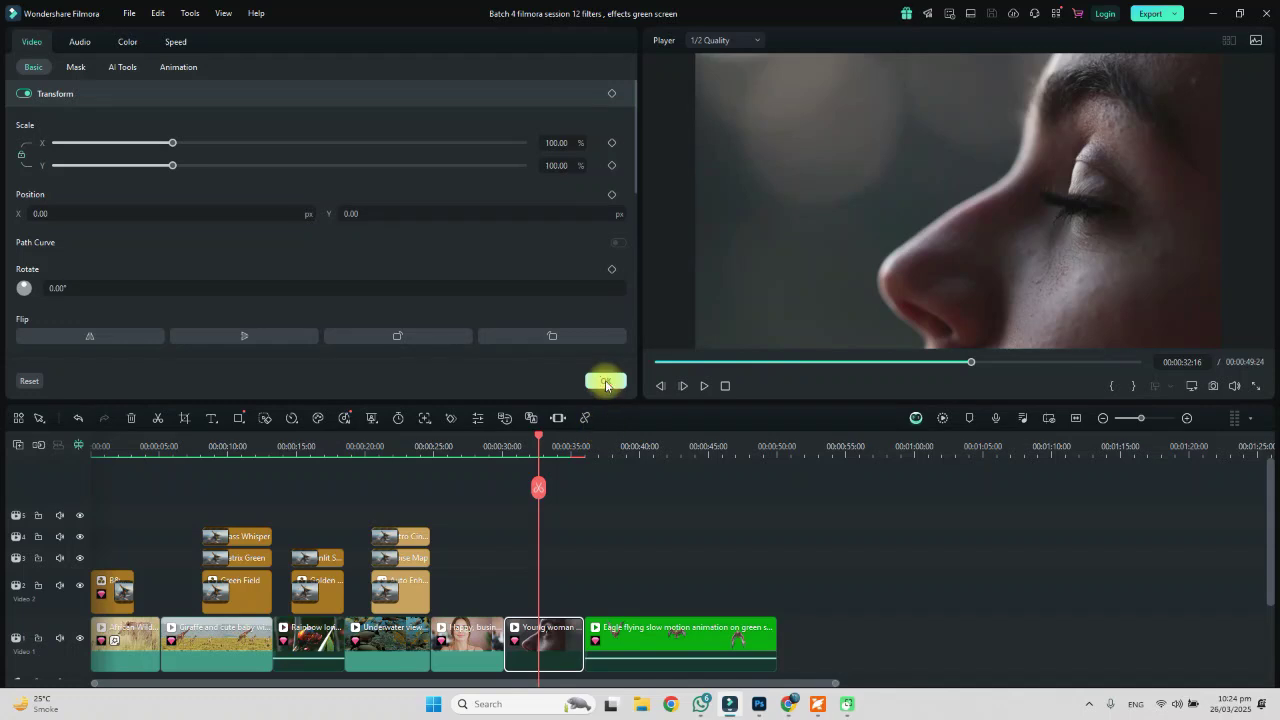
pyautogui.click(605, 380)
# Look through the downloaded and favorite effects, and search the video effects for "beauti".
pyautogui.click(232, 48)
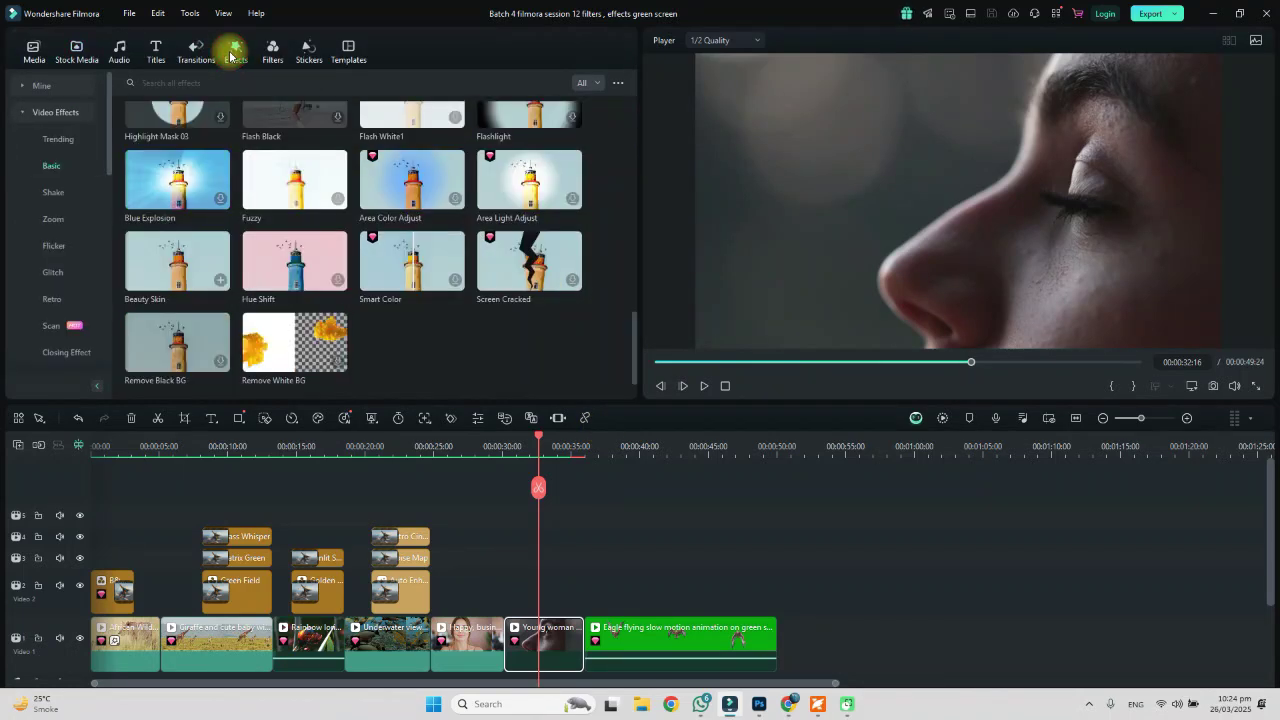
pyautogui.click(26, 85)
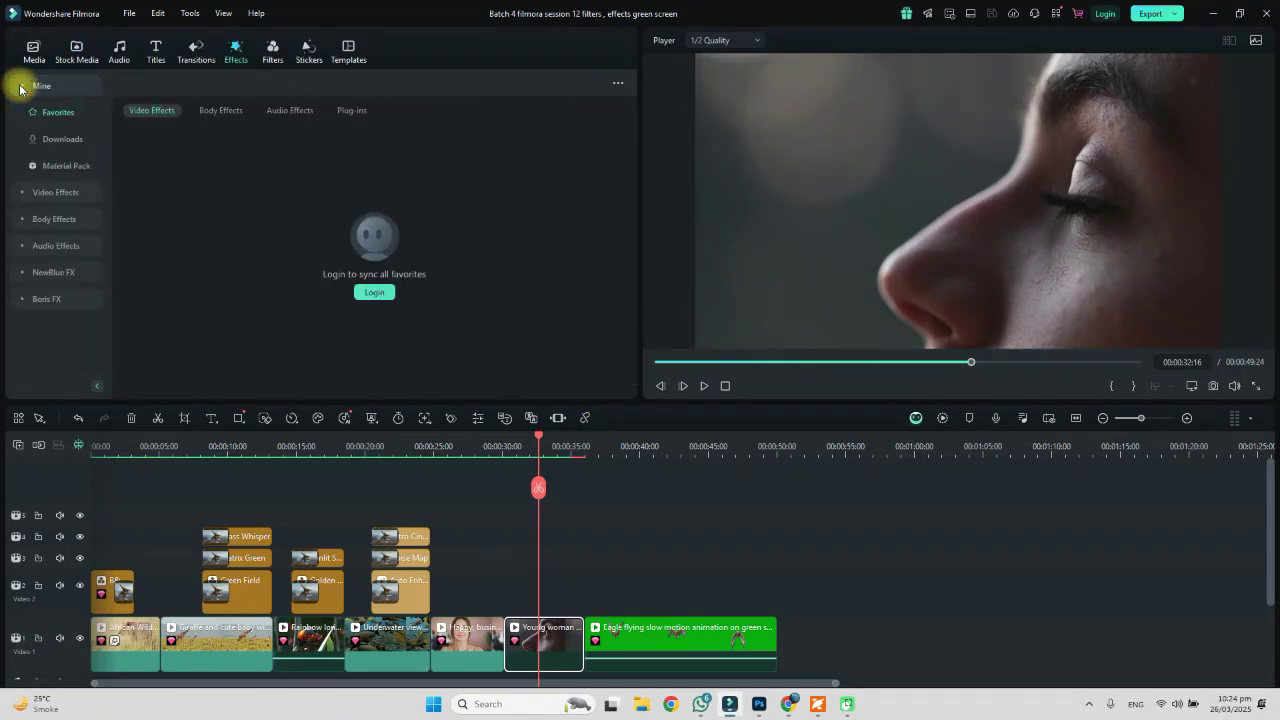
pyautogui.click(56, 138)
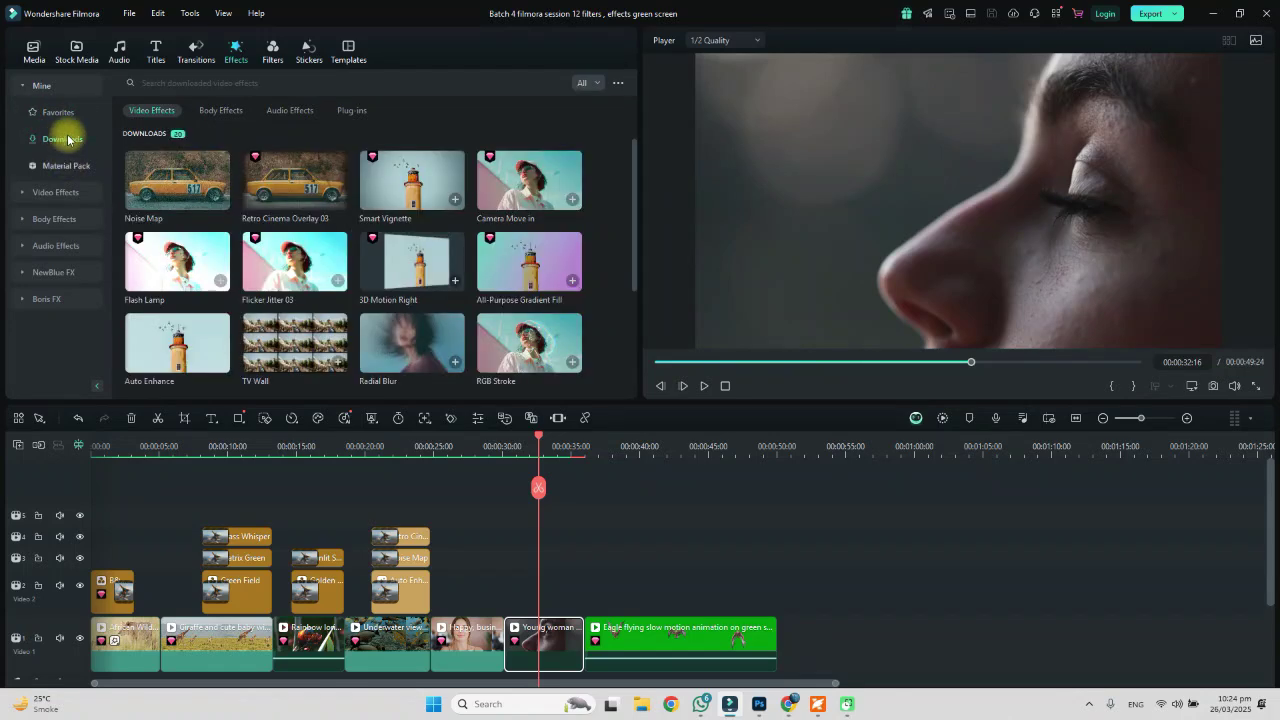
pyautogui.click(52, 111)
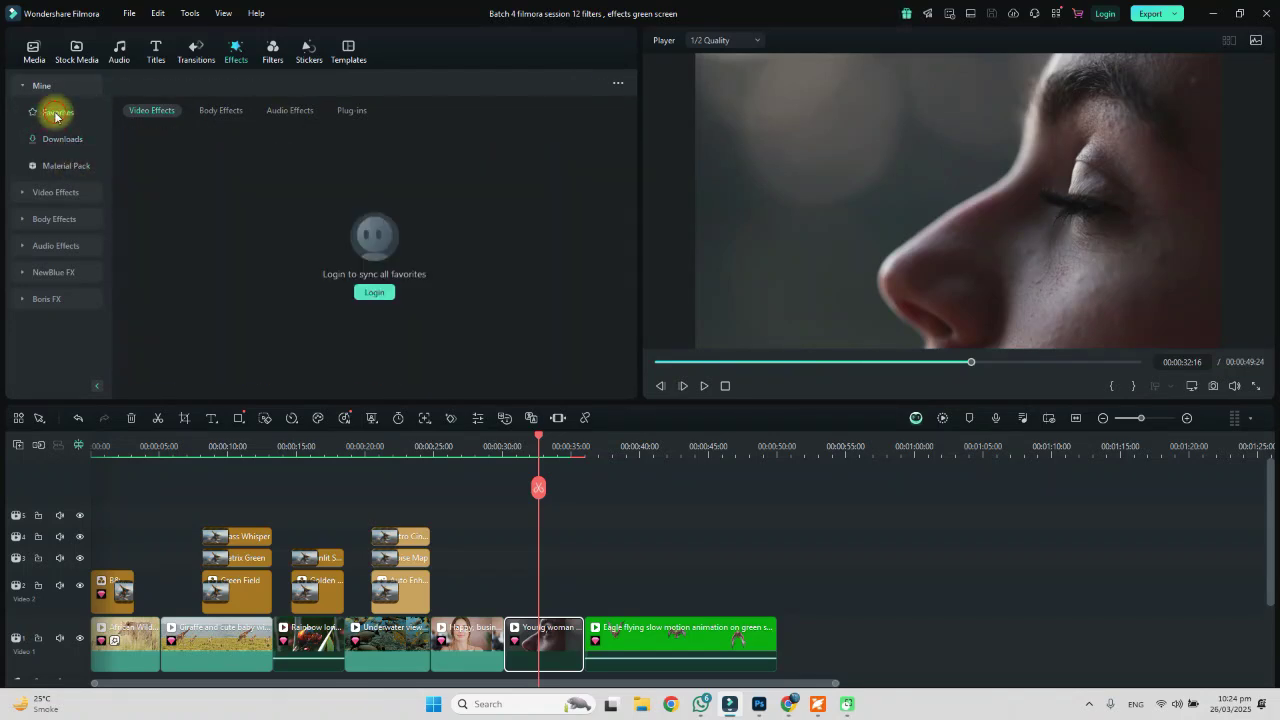
pyautogui.click(52, 84)
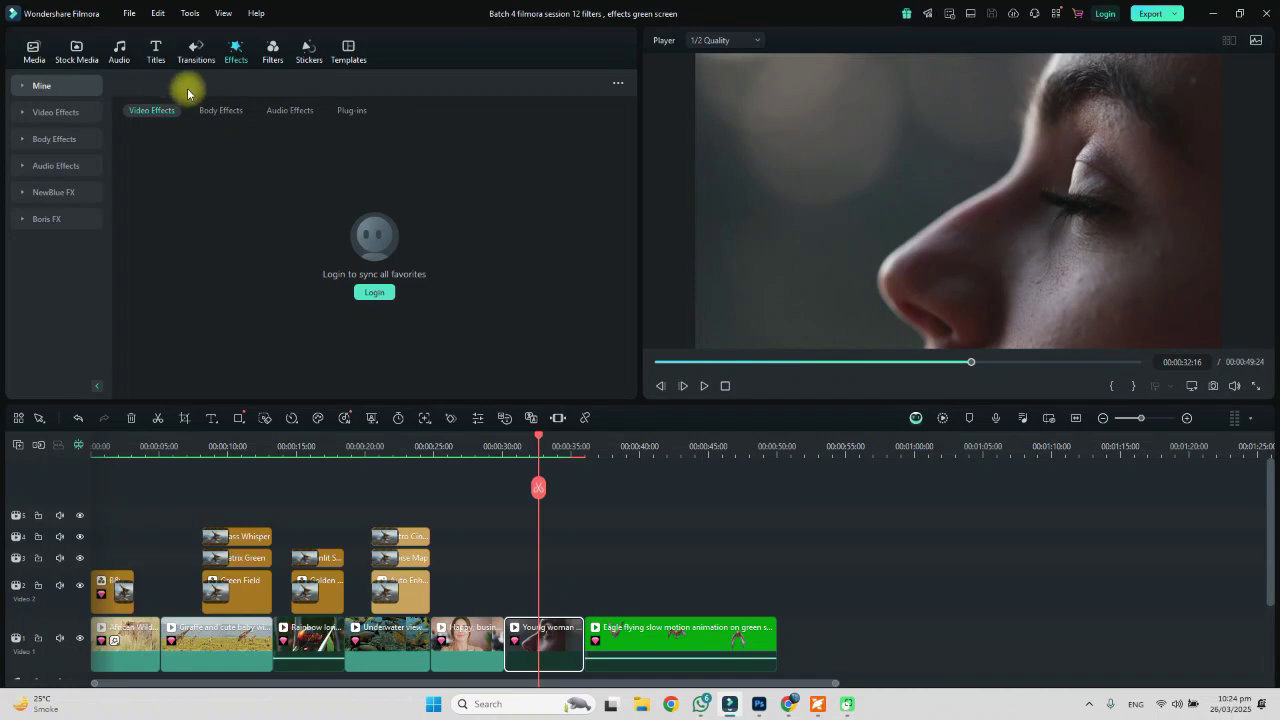
pyautogui.click(44, 115)
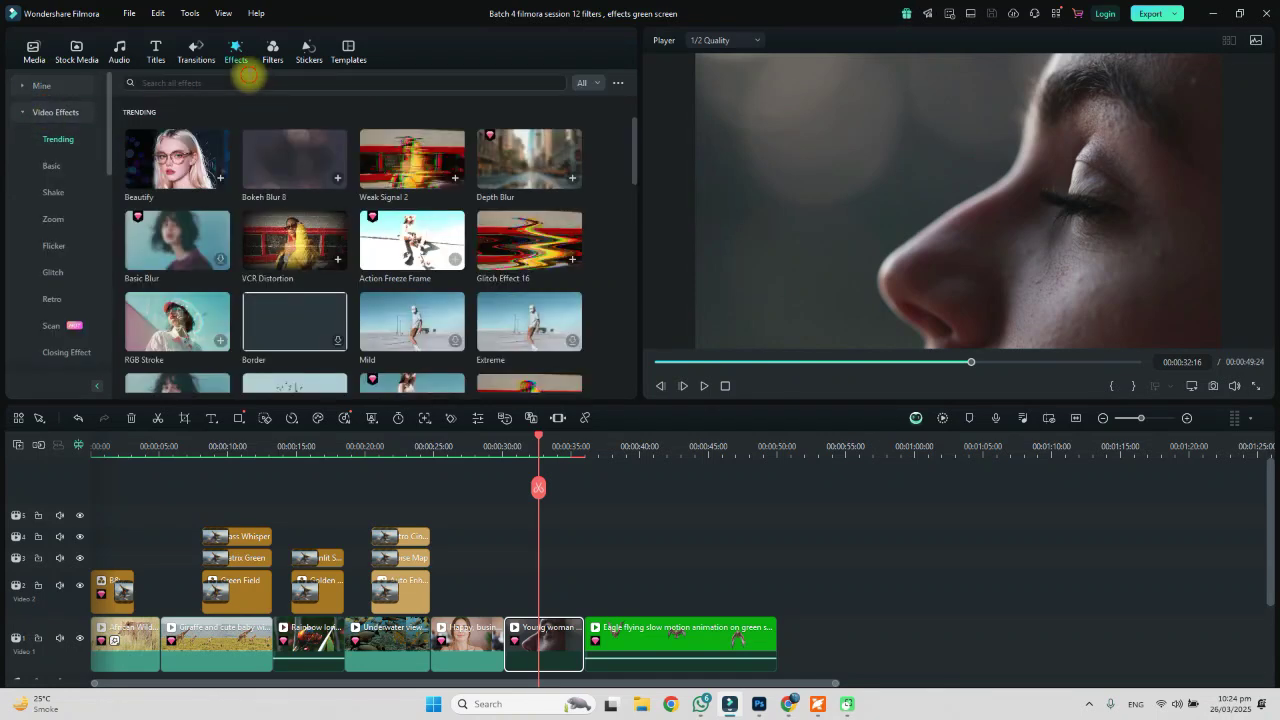
pyautogui.click(249, 80)
pyautogui.write('b')
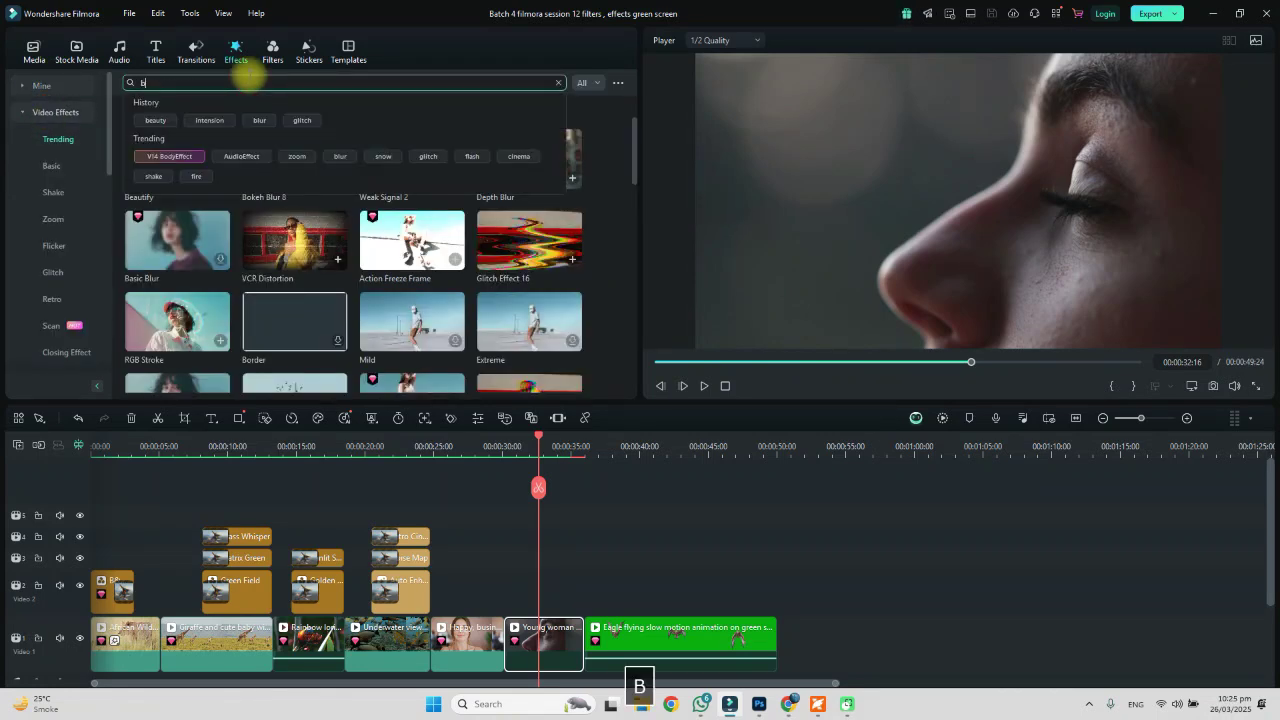
pyautogui.write('eauti')
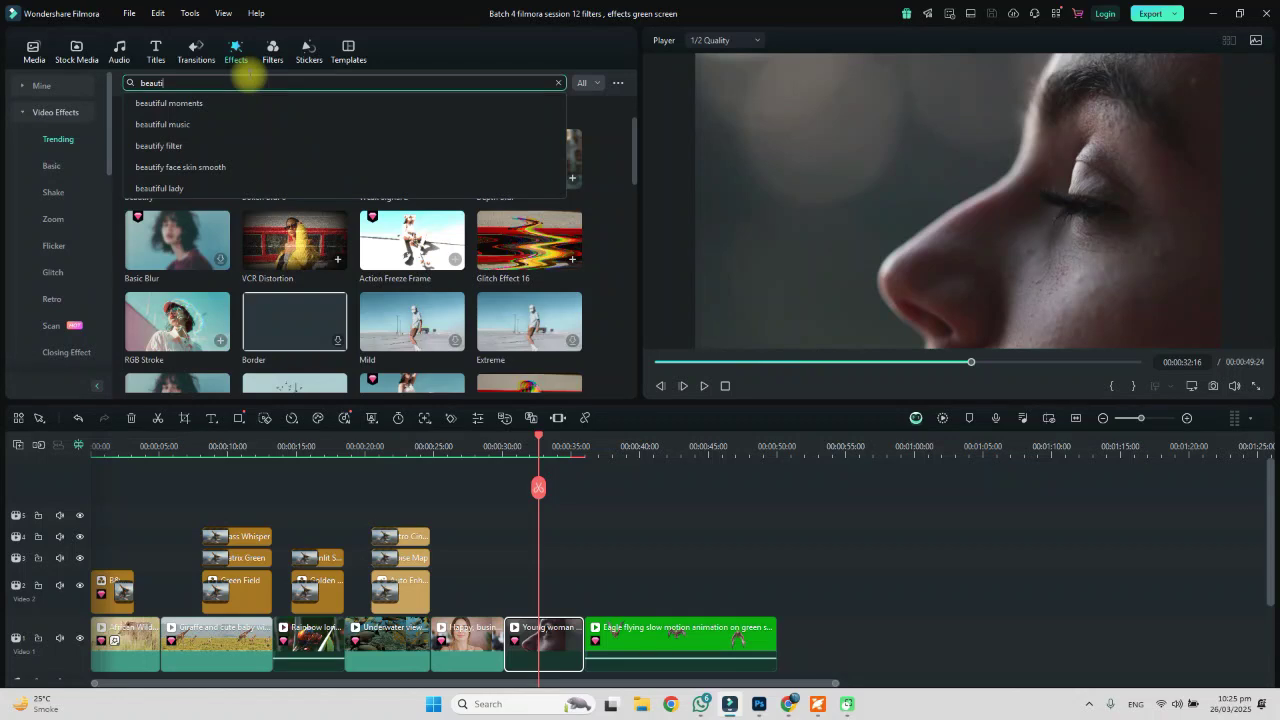
pyautogui.press('Return')
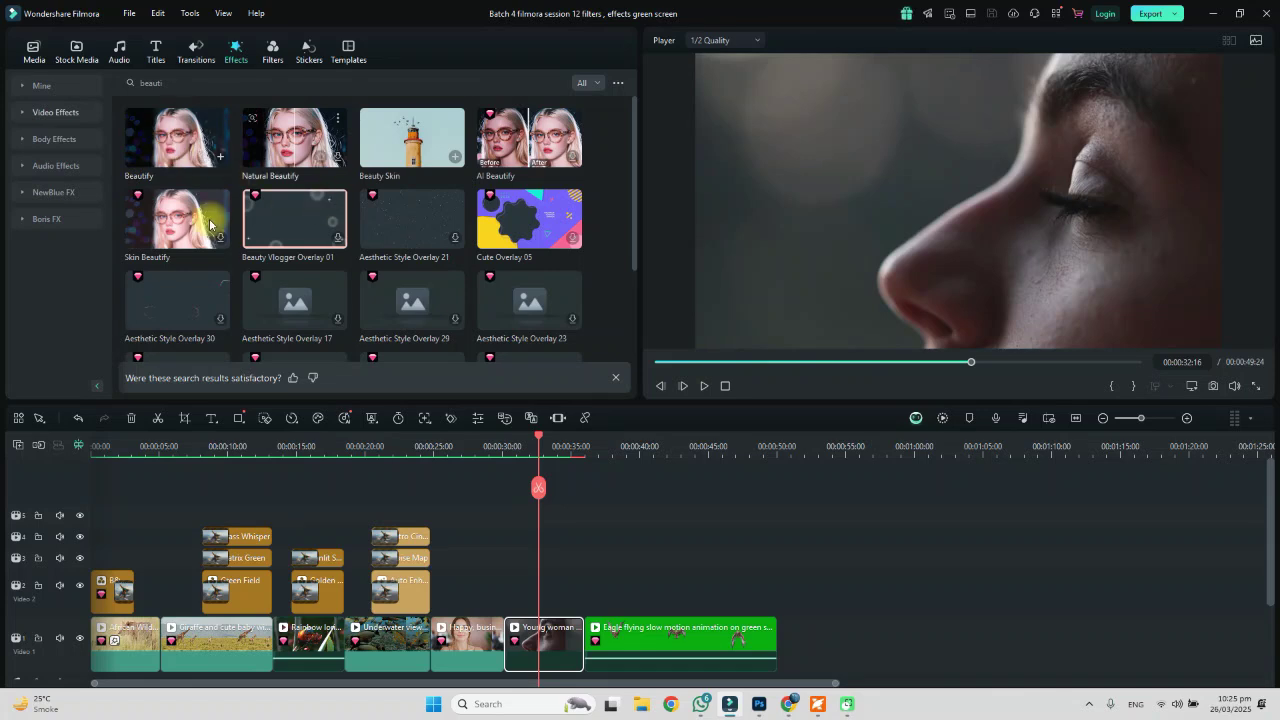
# Place the Beautify effect on track 2 and Beauty Skin on track 3 from the young woman clip's start, and play the result.
pyautogui.click(285, 145)
pyautogui.moveTo(150, 152); pyautogui.dragTo(507, 590)
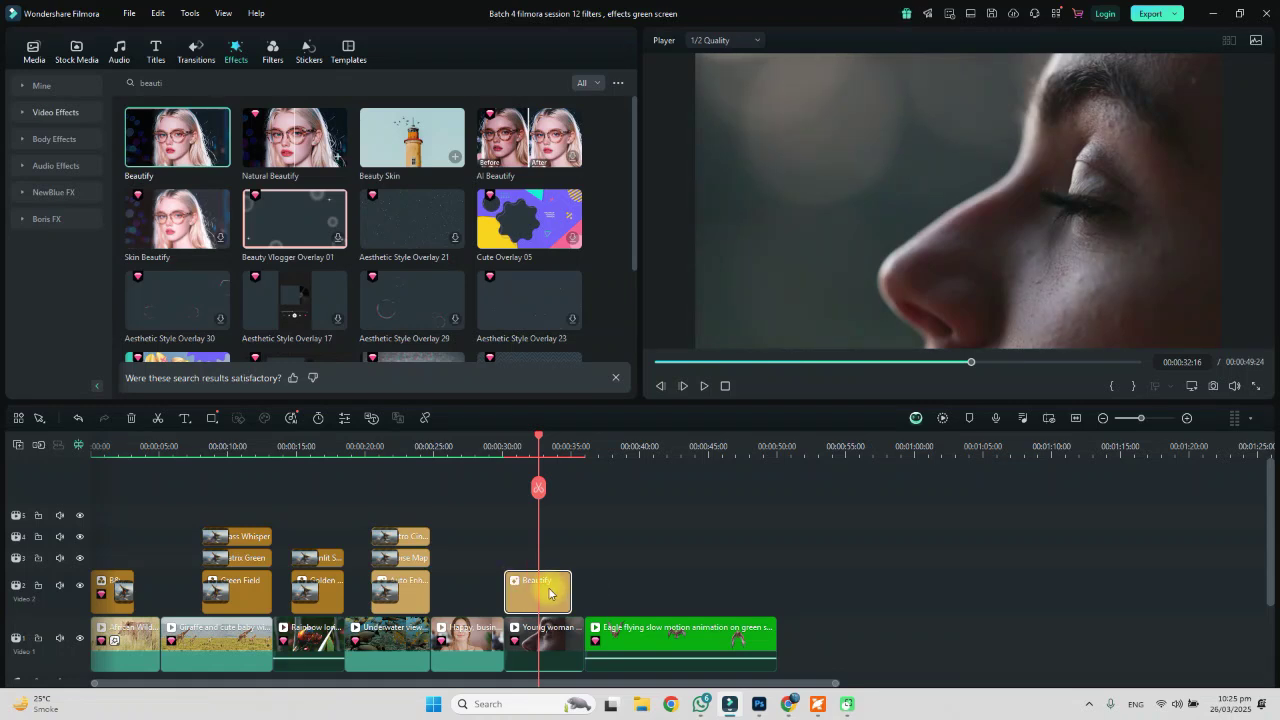
pyautogui.moveTo(405, 158); pyautogui.dragTo(508, 560)
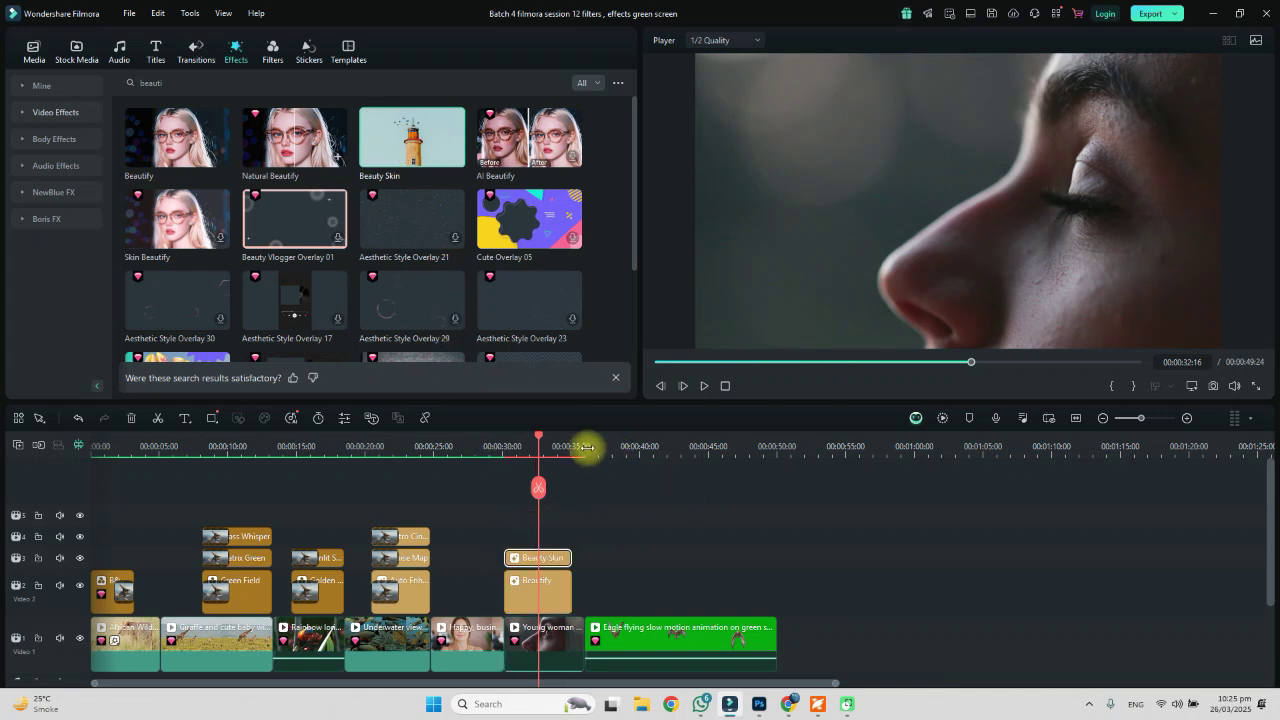
pyautogui.scroll(3, 686, 446)
pyautogui.moveTo(792, 440); pyautogui.dragTo(798, 440)
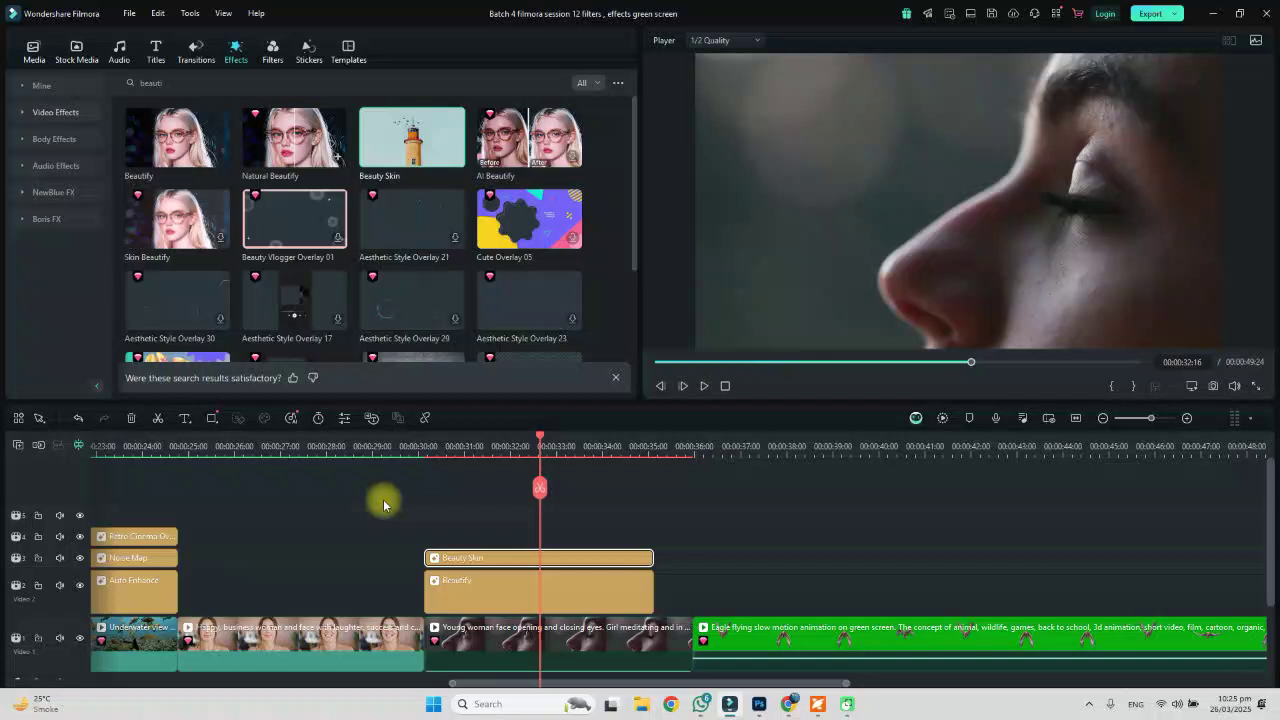
pyautogui.click(417, 452)
pyautogui.press('space')
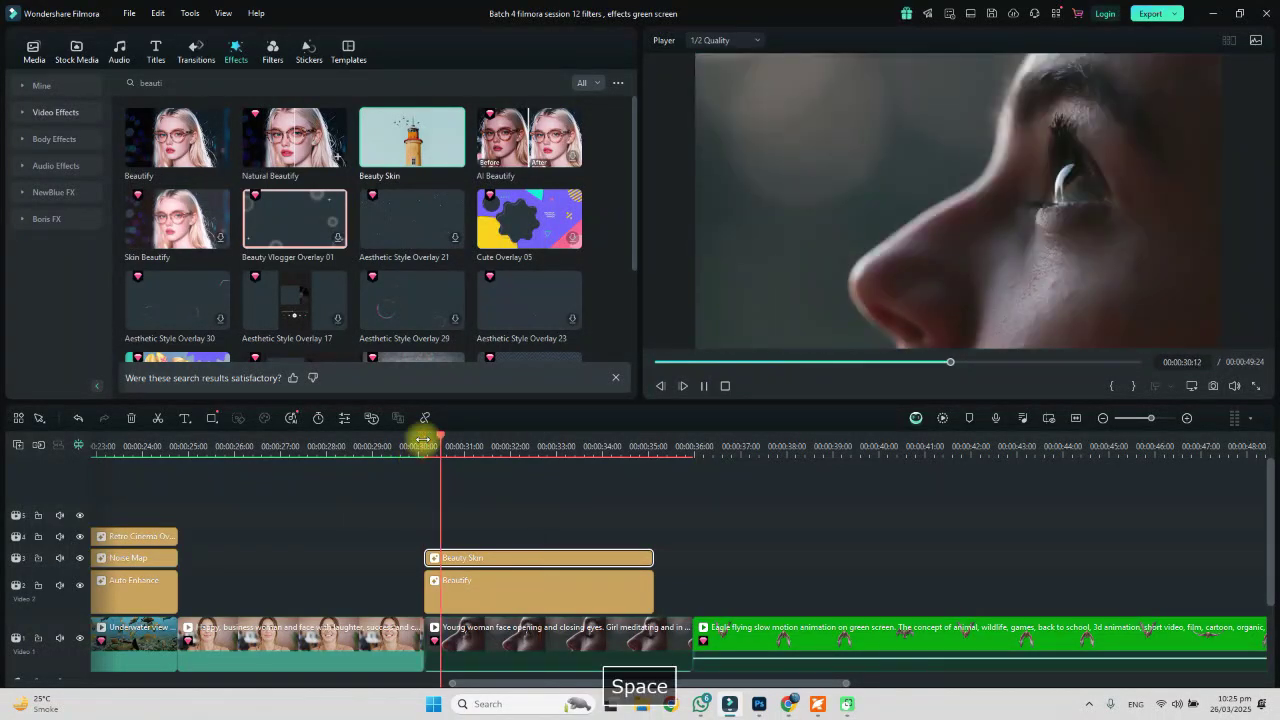
# Set the Beautify effect's Smooth to 79, Whiten to 73 and Redden to 41.
pyautogui.doubleClick(492, 594)
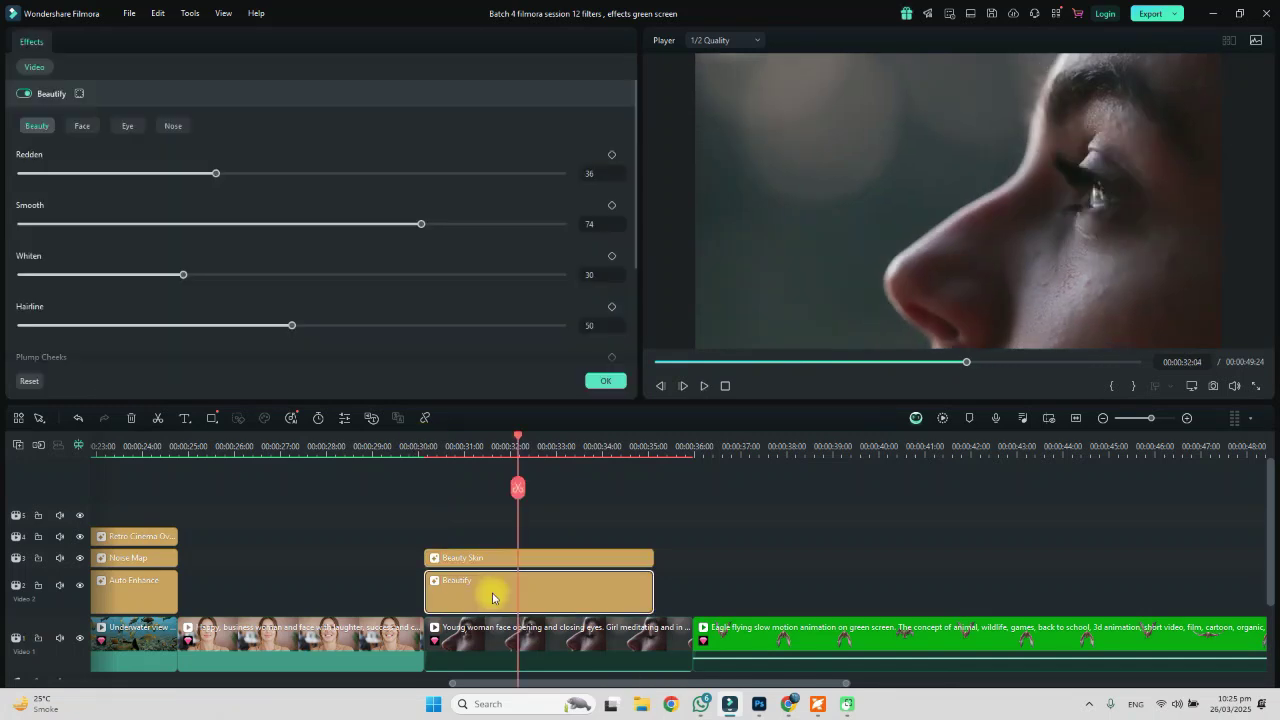
pyautogui.click(450, 223)
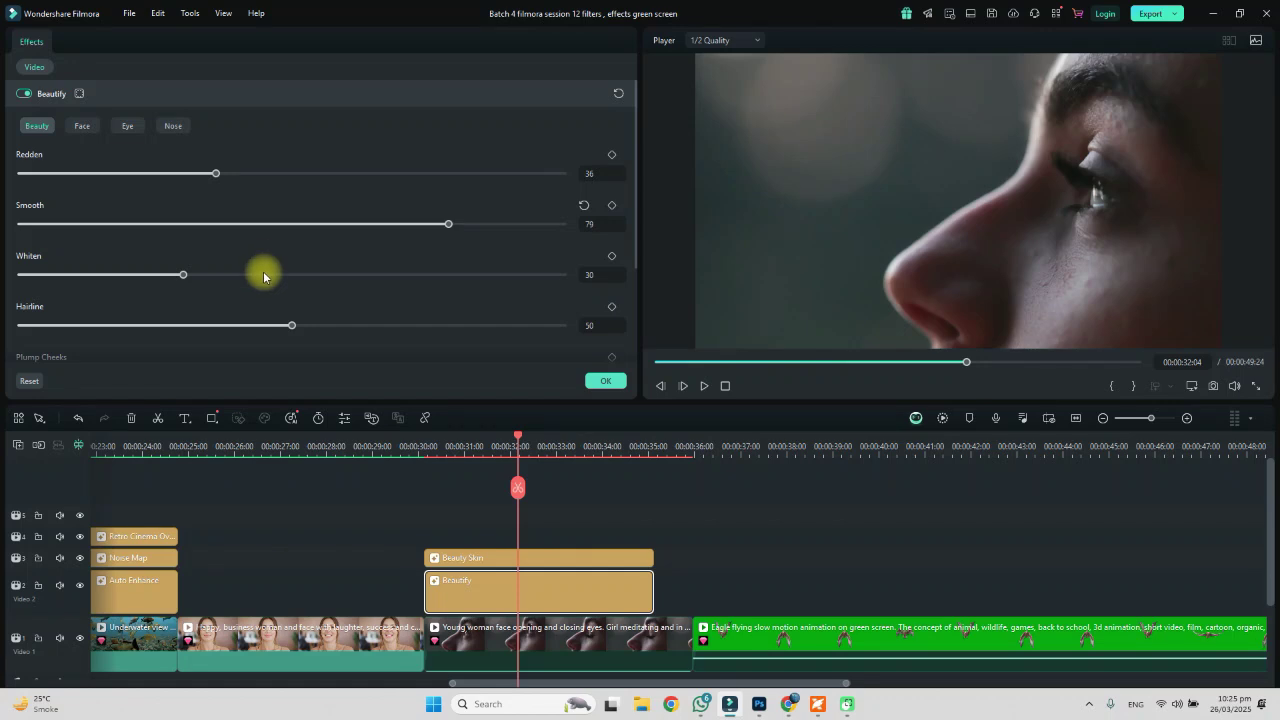
pyautogui.click(415, 274)
pyautogui.moveTo(636, 232); pyautogui.dragTo(634, 200)
pyautogui.click(241, 174)
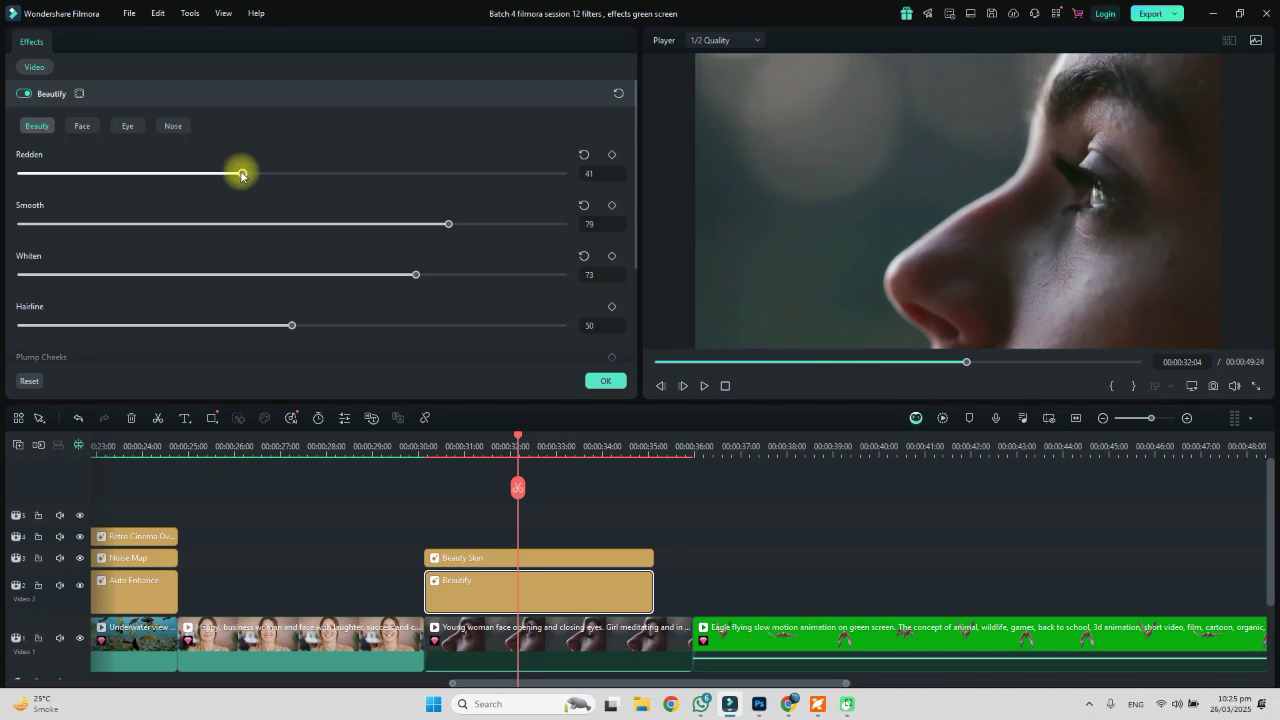
pyautogui.moveTo(634, 200); pyautogui.dragTo(635, 154)
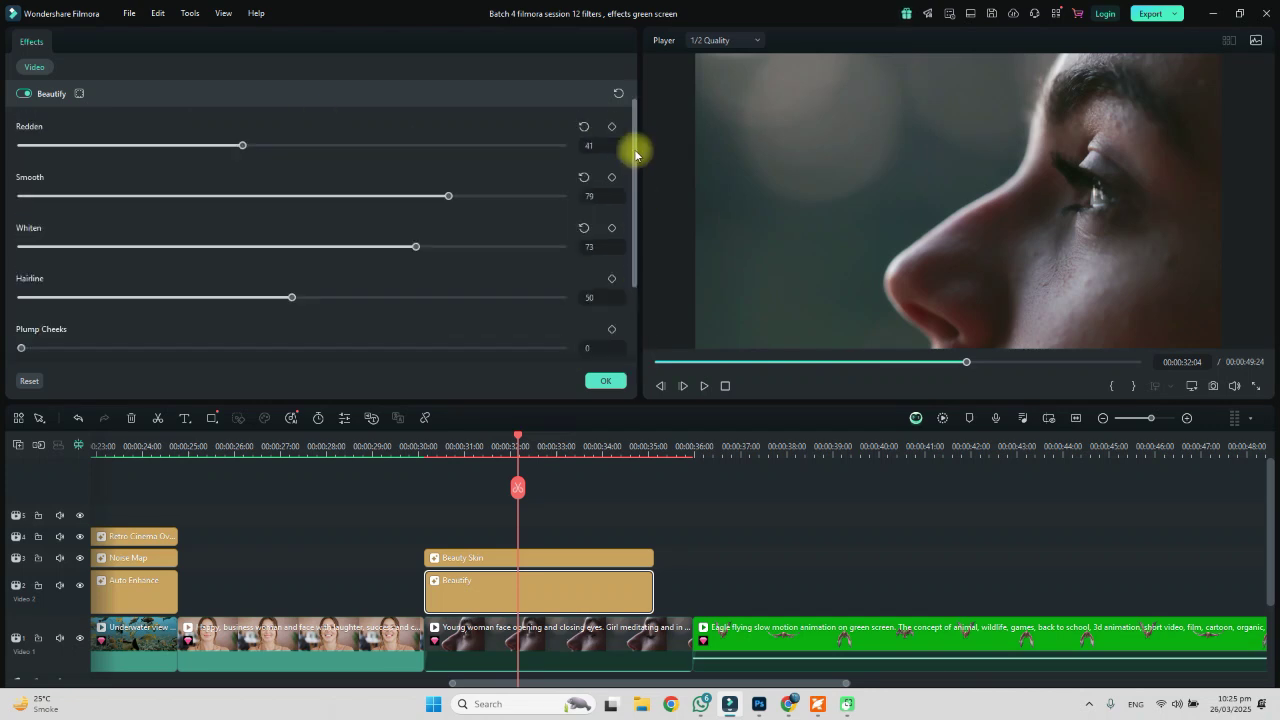
# Sample the Beauty Skin effect's color from the woman's nose, and set its Radius to 19 and Tolerance to 85.
pyautogui.click(532, 560)
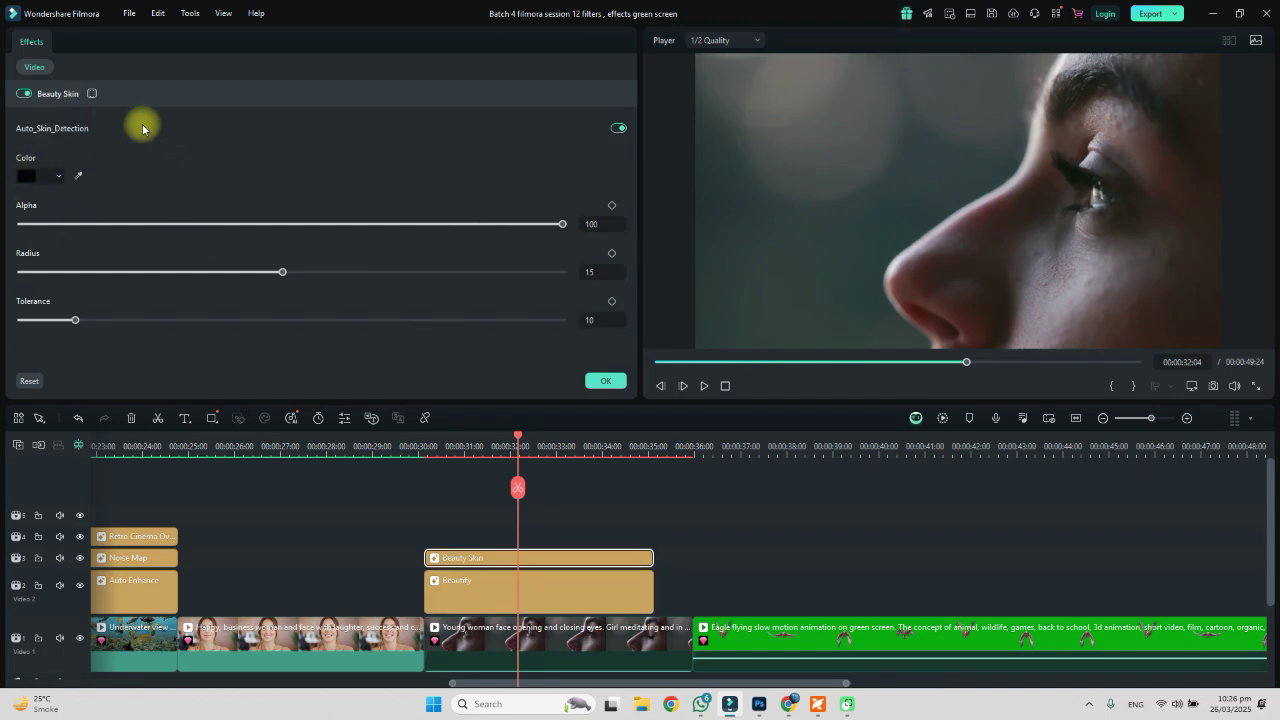
pyautogui.click(79, 175)
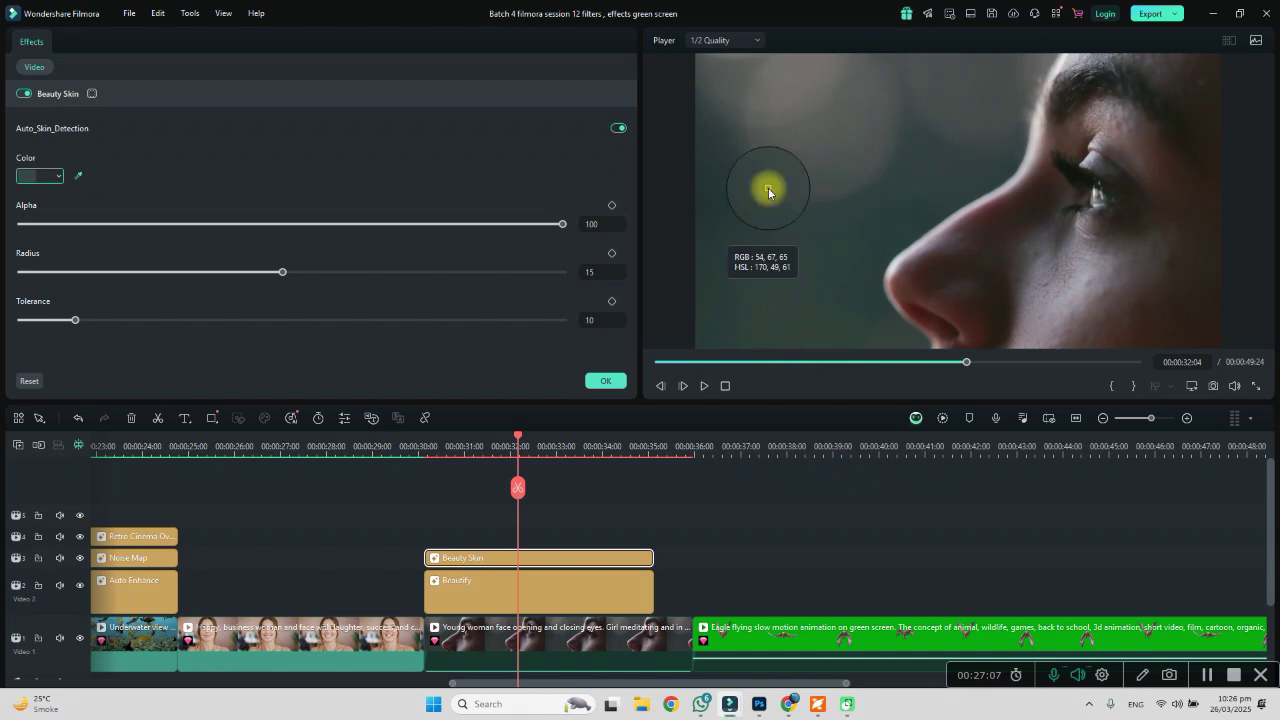
pyautogui.click(1063, 308)
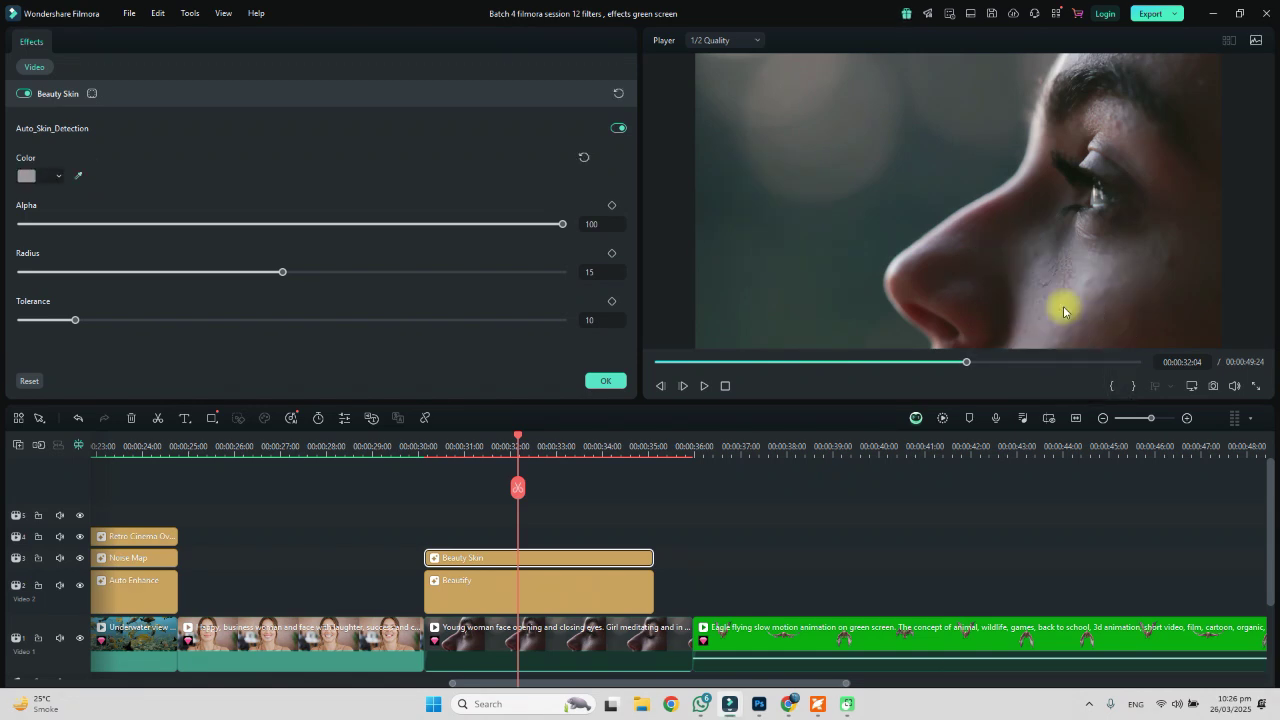
pyautogui.click(79, 175)
pyautogui.click(986, 217)
pyautogui.moveTo(283, 271); pyautogui.dragTo(357, 271)
pyautogui.moveTo(365, 318); pyautogui.dragTo(481, 322)
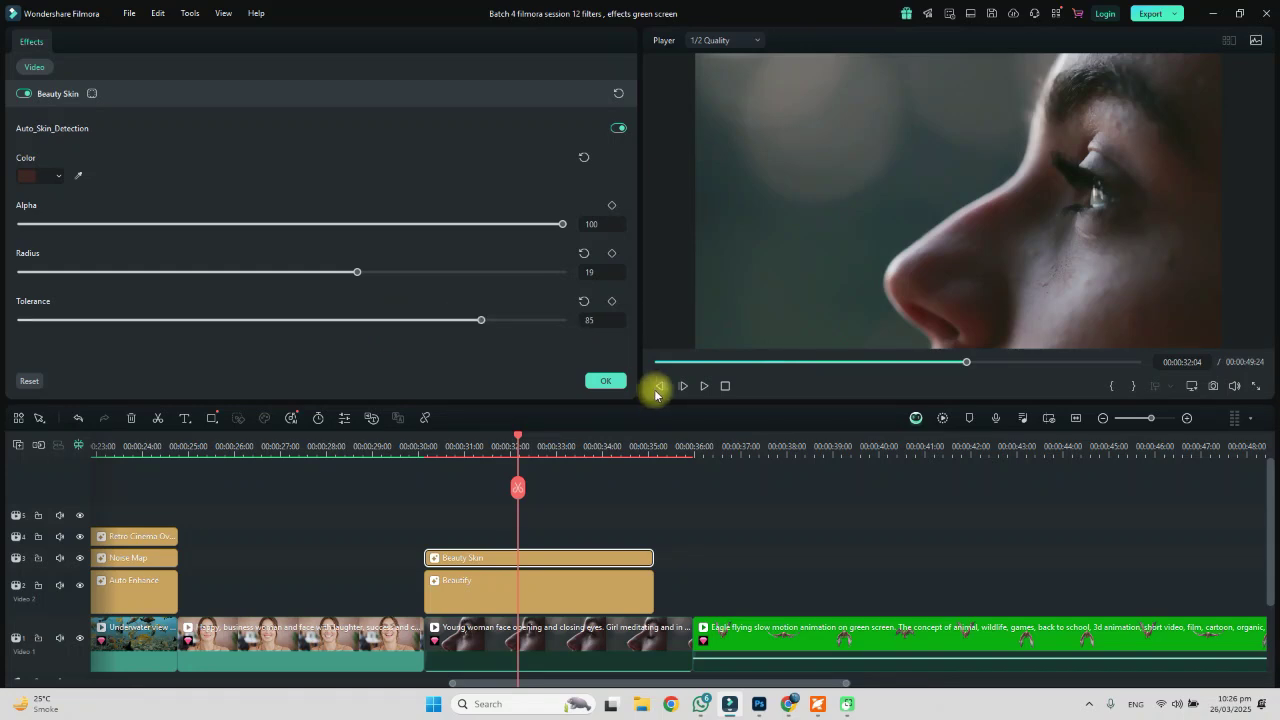
pyautogui.click(605, 380)
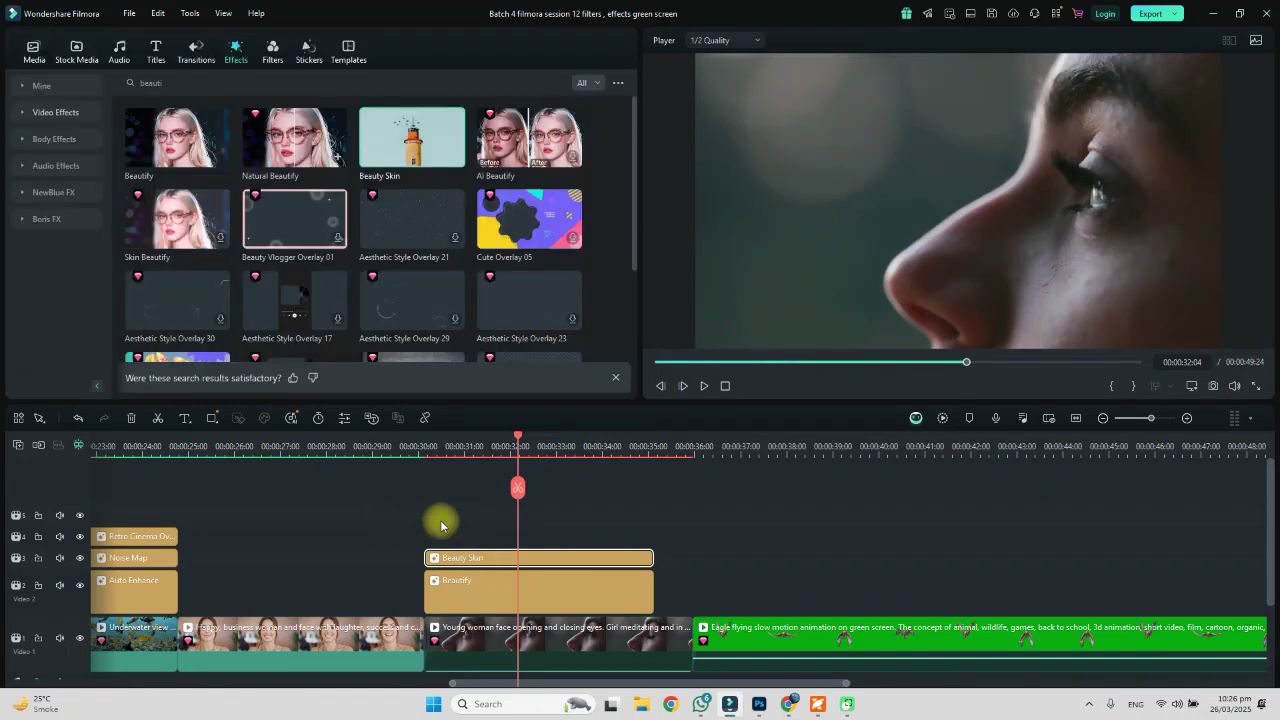
# Shorten both beauty effects to span from about 31.7 seconds to the young woman clip's end, and play across their start.
pyautogui.click(487, 586)
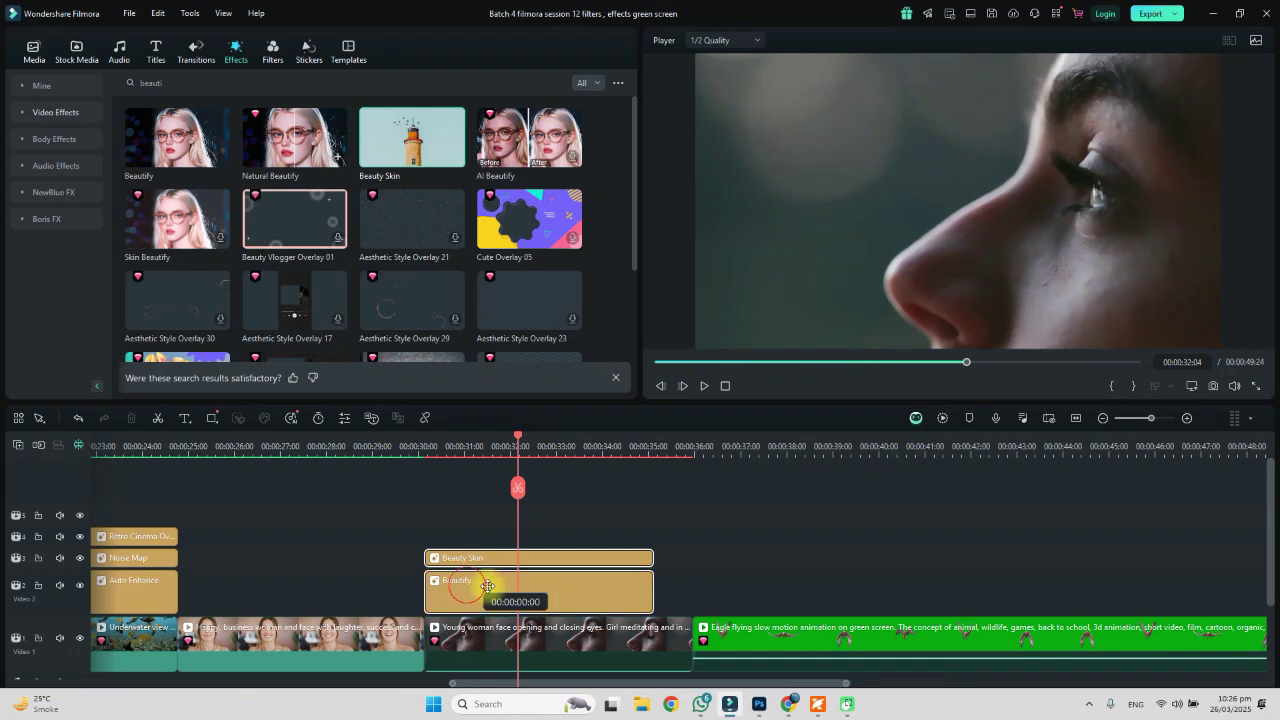
pyautogui.moveTo(487, 586)
pyautogui.mouseDown()
pyautogui.moveTo(527, 586)
pyautogui.moveTo(477, 580)
pyautogui.moveTo(494, 585)
pyautogui.mouseUp()
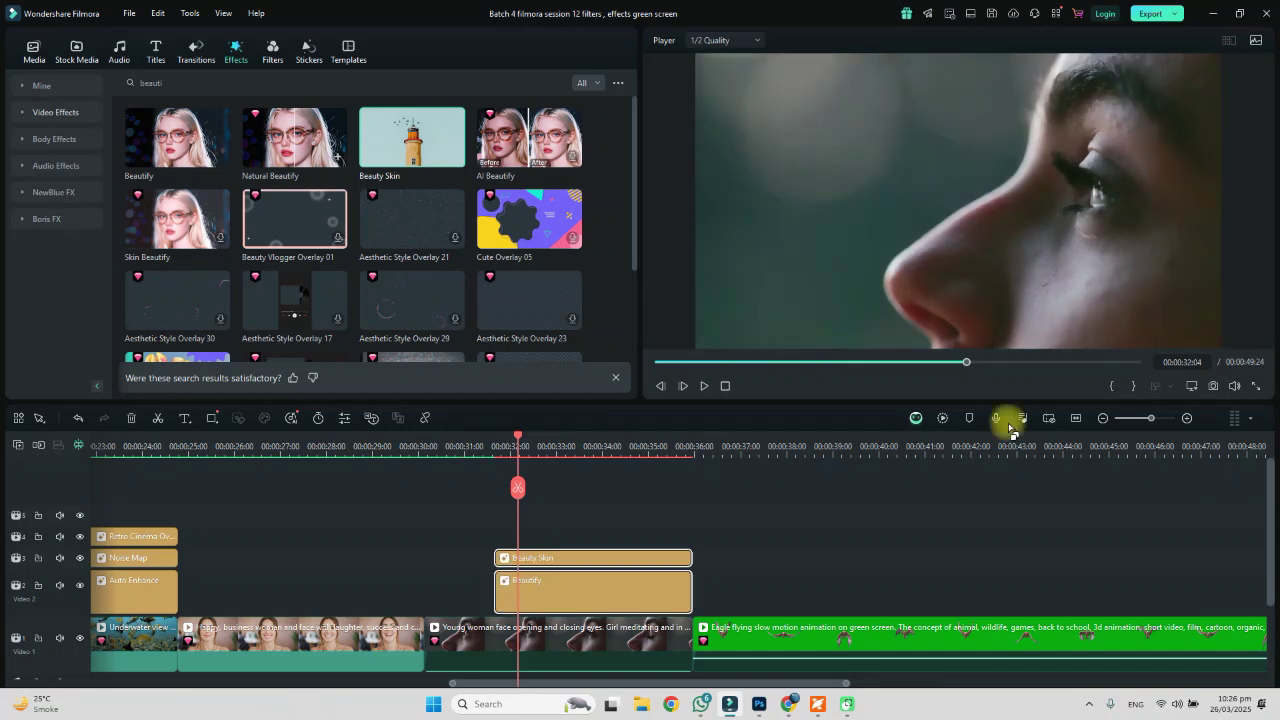
pyautogui.click(481, 472)
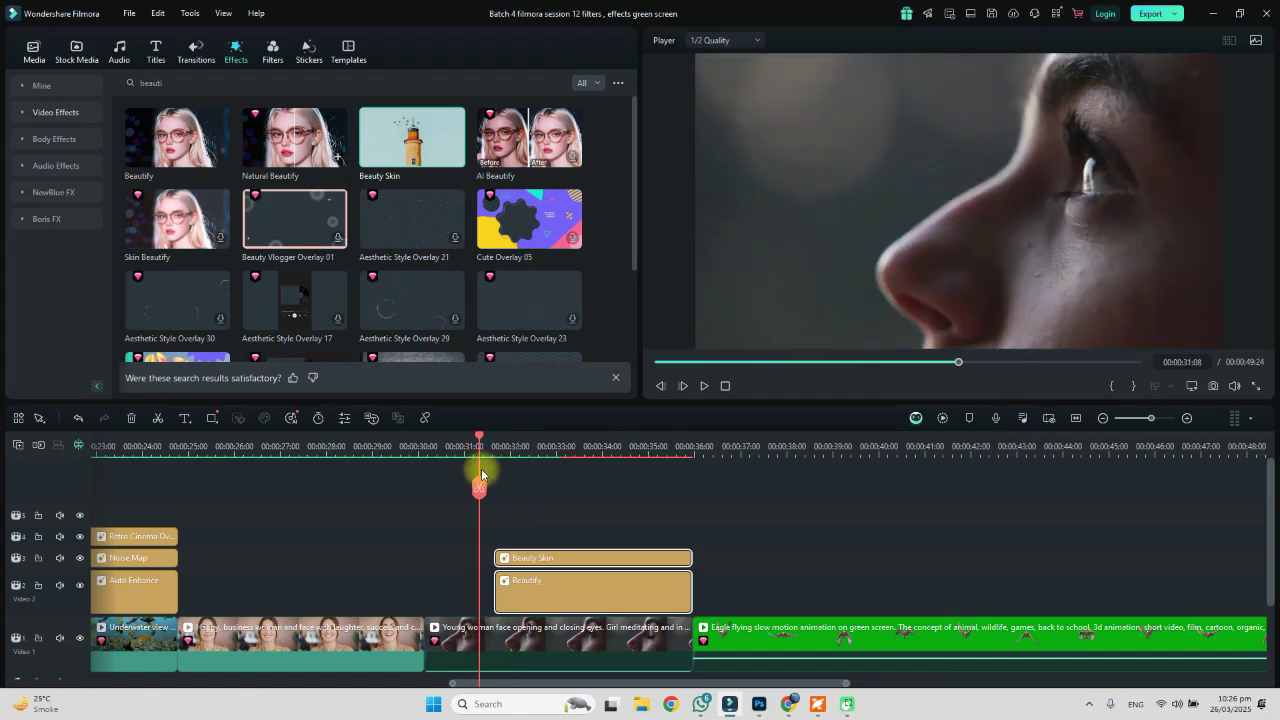
pyautogui.press('space')
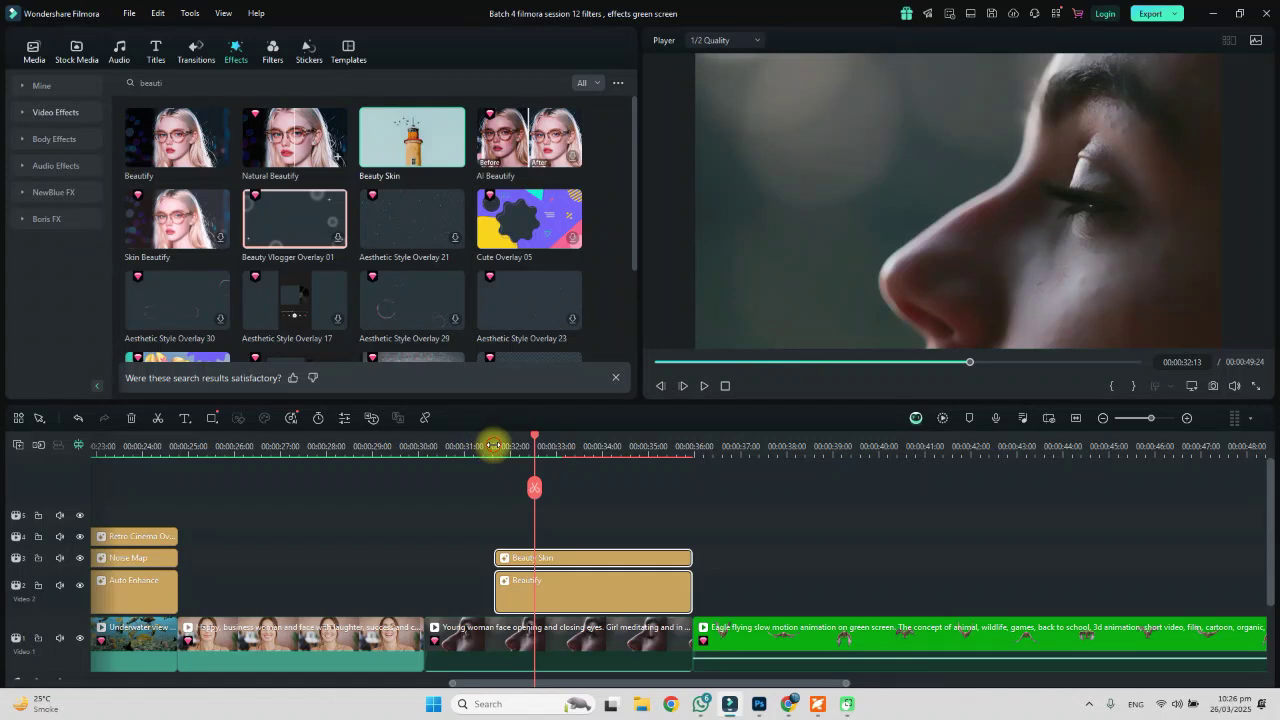
# Scrub over the effects' start, and move both beauty effects together to begin at about 27 seconds over the business woman clip.
pyautogui.click(494, 444)
pyautogui.moveTo(494, 444)
pyautogui.mouseDown()
pyautogui.moveTo(514, 443)
pyautogui.moveTo(474, 444)
pyautogui.moveTo(520, 444)
pyautogui.moveTo(507, 447)
pyautogui.mouseUp()
pyautogui.click(344, 446)
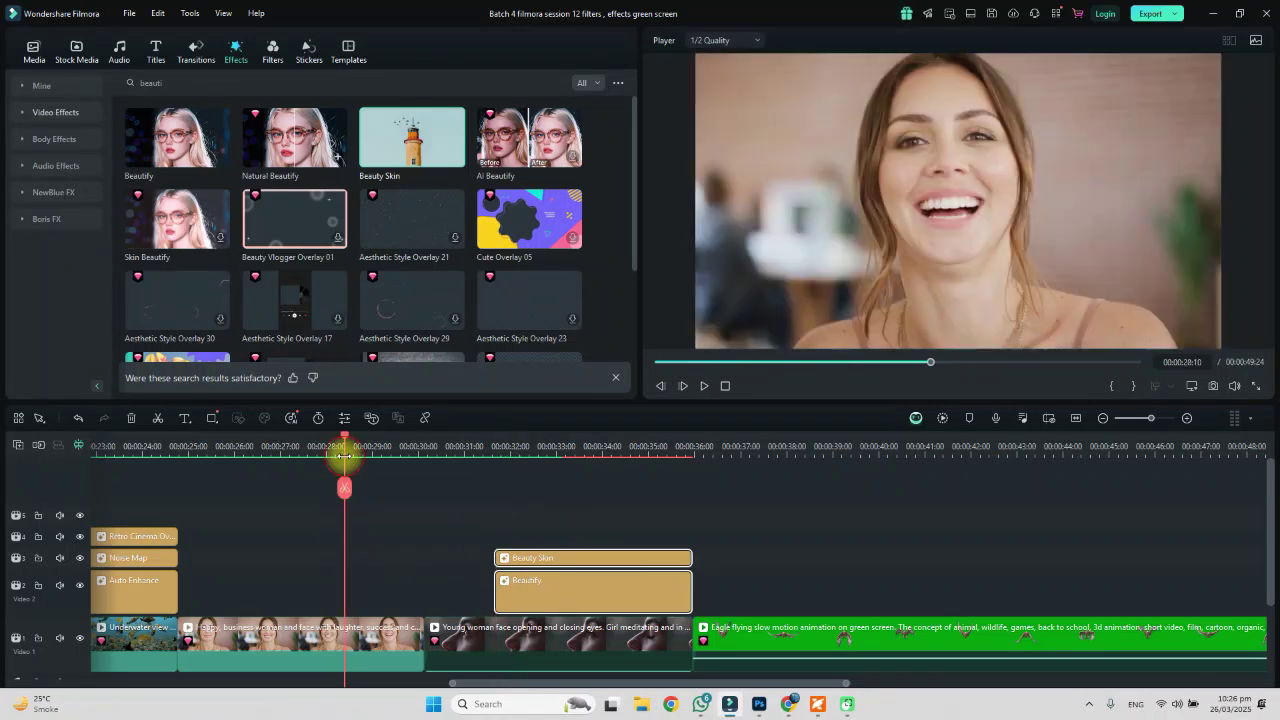
pyautogui.moveTo(606, 586); pyautogui.dragTo(409, 589)
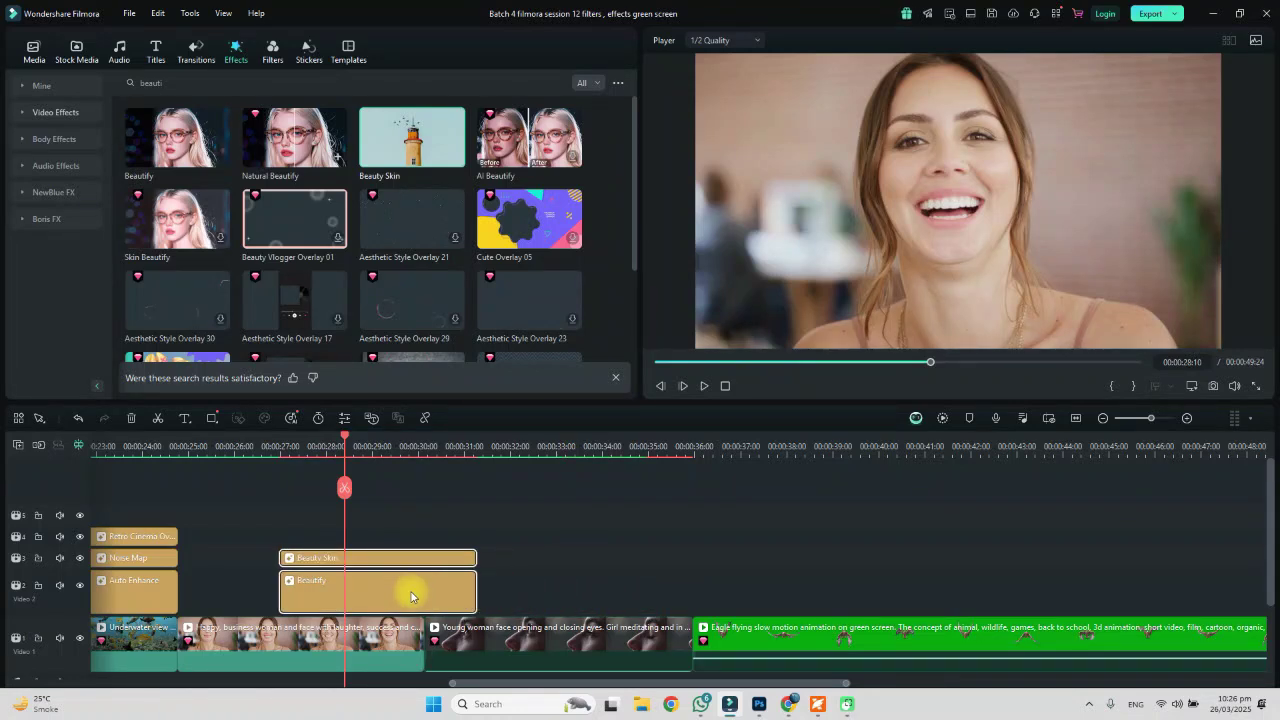
# Set the Beautify effect's Whiten to 21 and Hairline to 18 for the business woman clip.
pyautogui.doubleClick(357, 593)
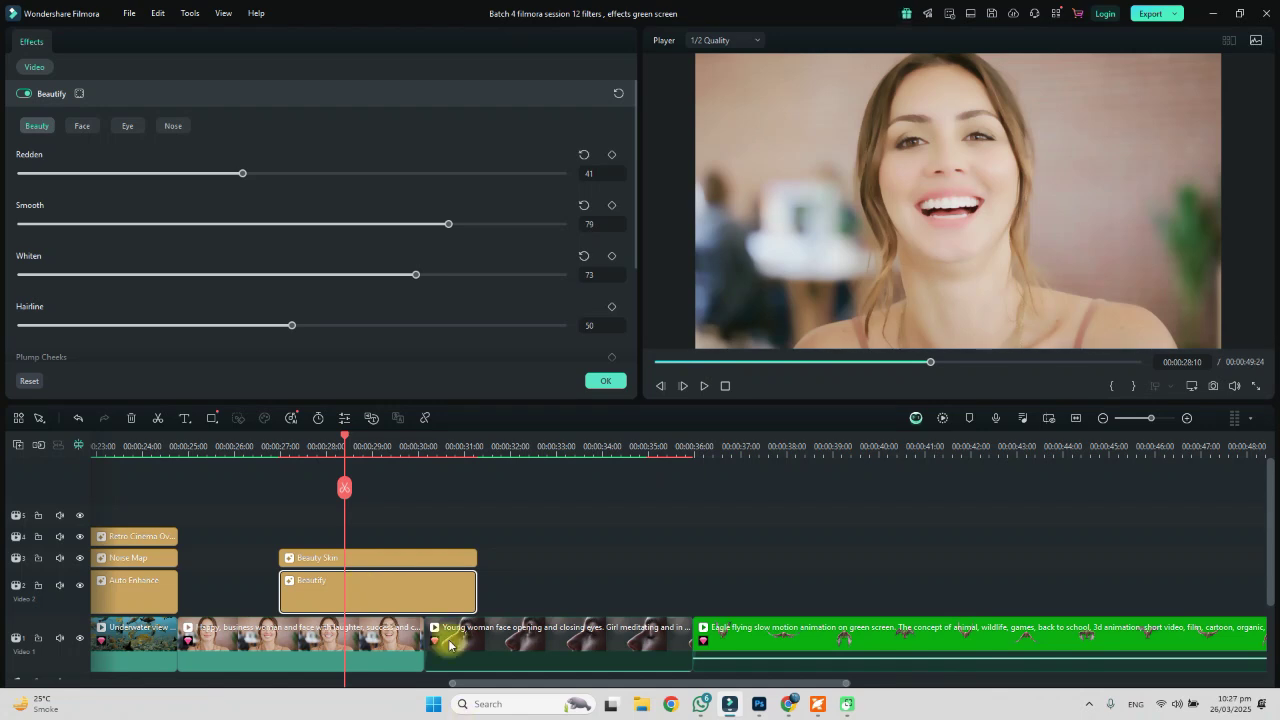
pyautogui.click(415, 589)
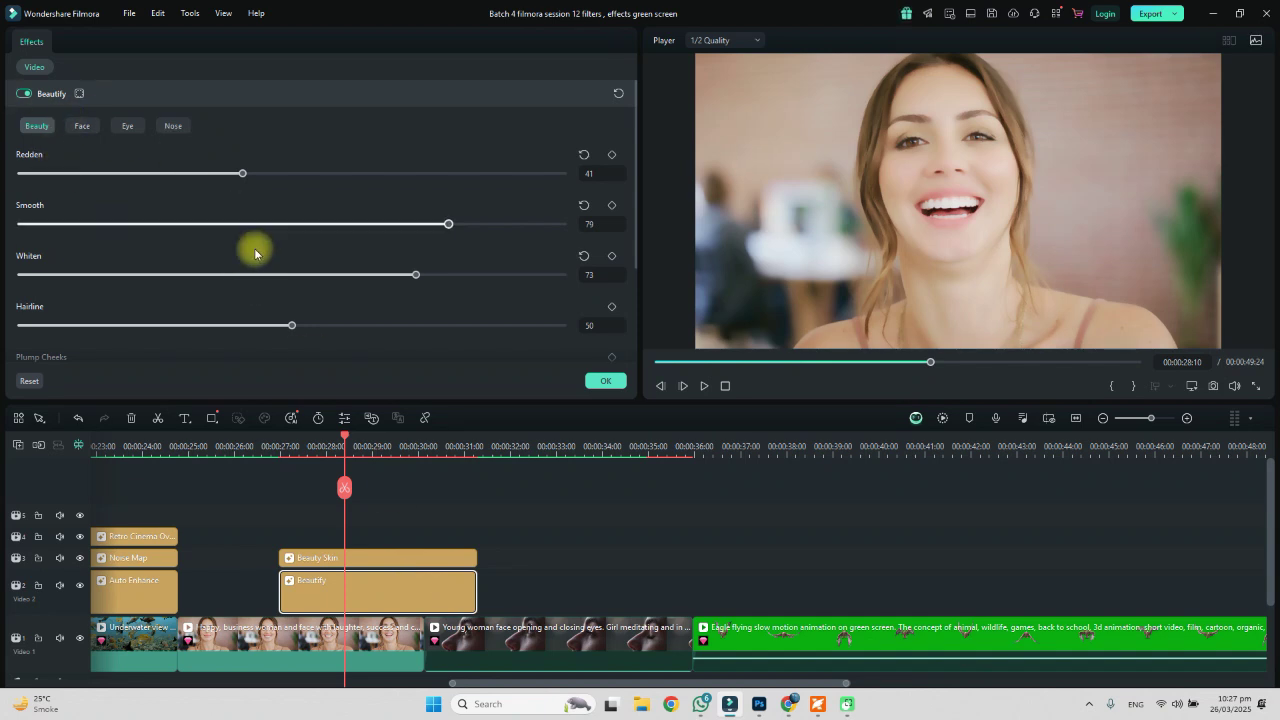
pyautogui.moveTo(417, 277); pyautogui.dragTo(137, 277)
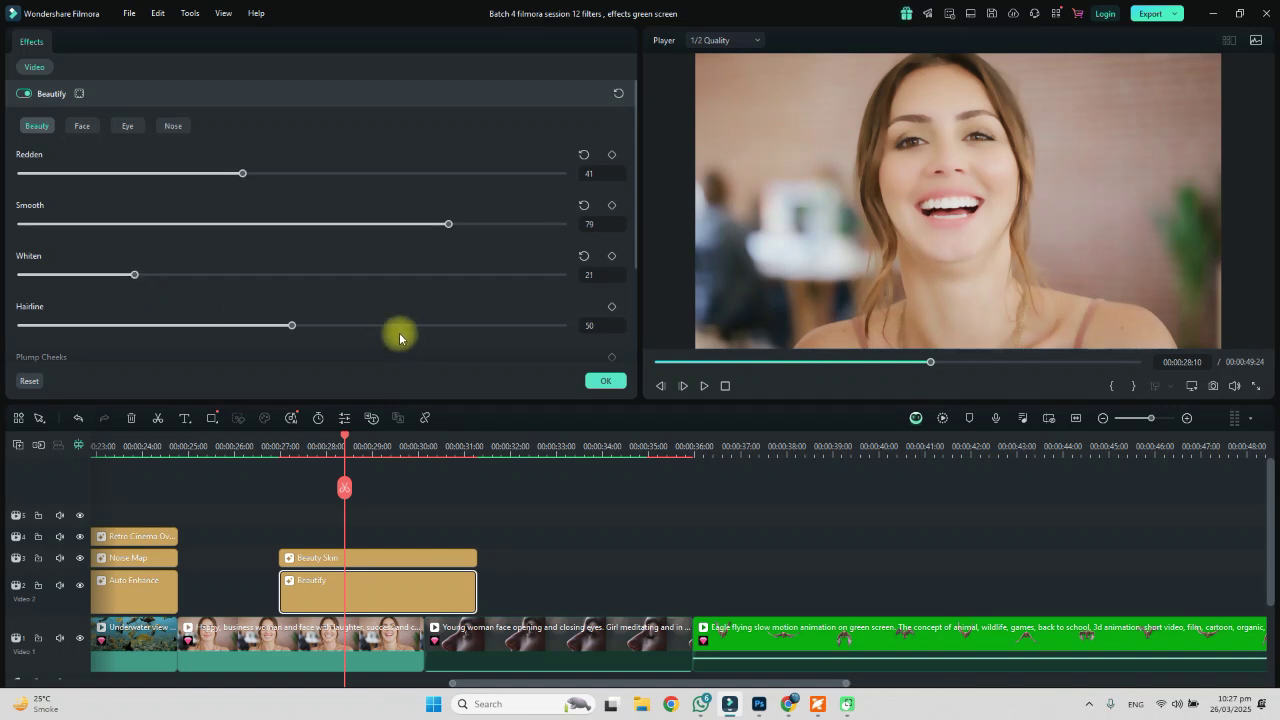
pyautogui.moveTo(289, 326); pyautogui.dragTo(115, 332)
pyautogui.moveTo(107, 324); pyautogui.dragTo(262, 326)
pyautogui.moveTo(588, 344); pyautogui.dragTo(120, 342)
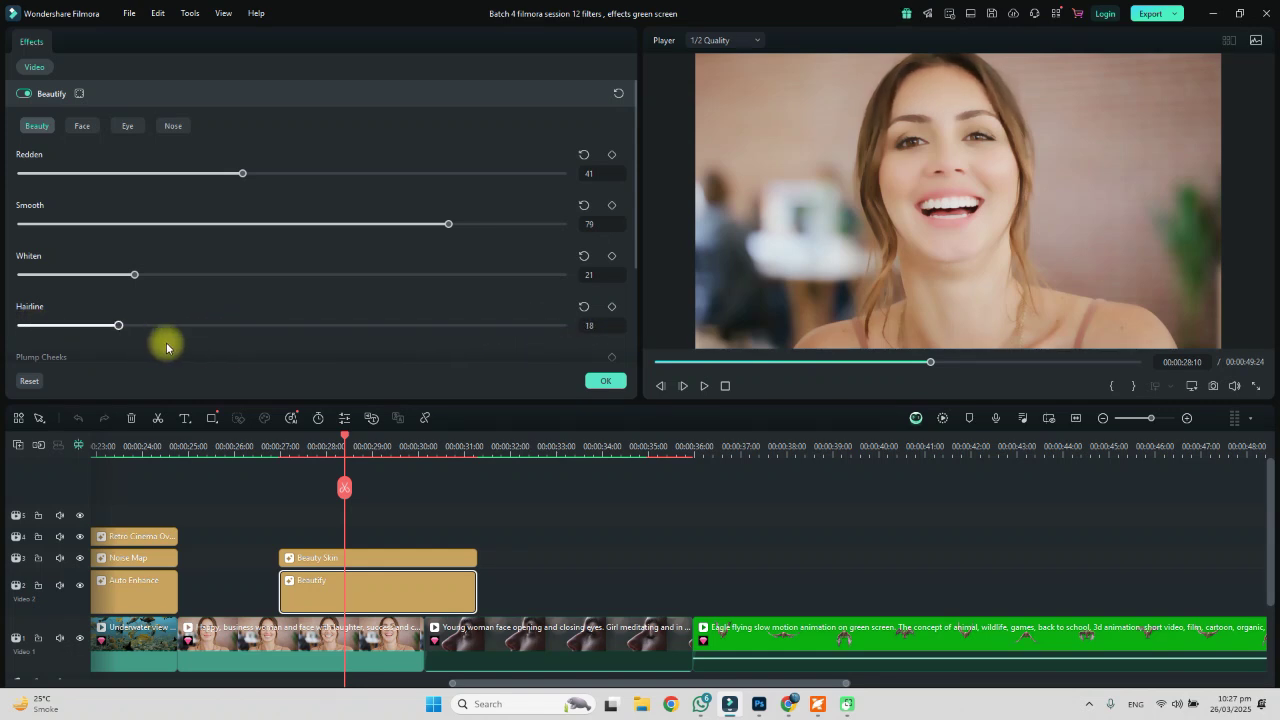
# Set the Beautify effect's Hairline to 55, and raise both Enlarge Eye and Round Eye to 100.
pyautogui.moveTo(395, 365); pyautogui.dragTo(317, 343)
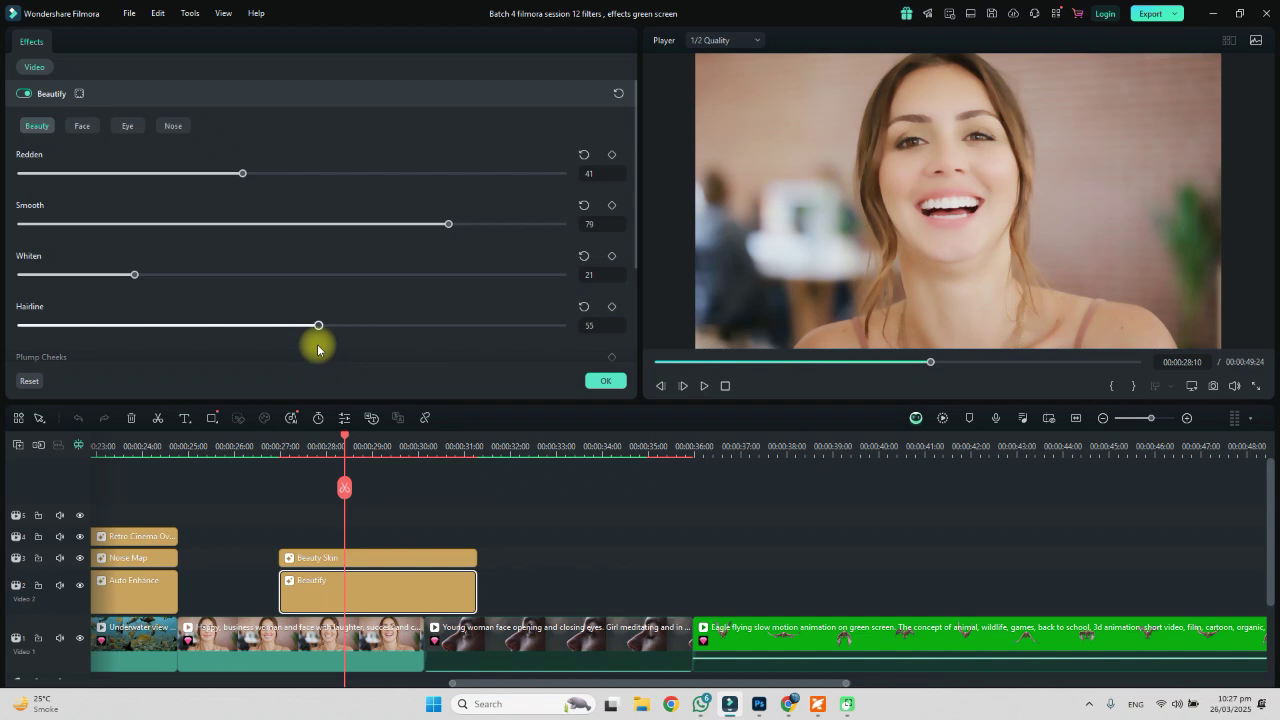
pyautogui.click(125, 127)
pyautogui.moveTo(92, 171); pyautogui.dragTo(460, 200)
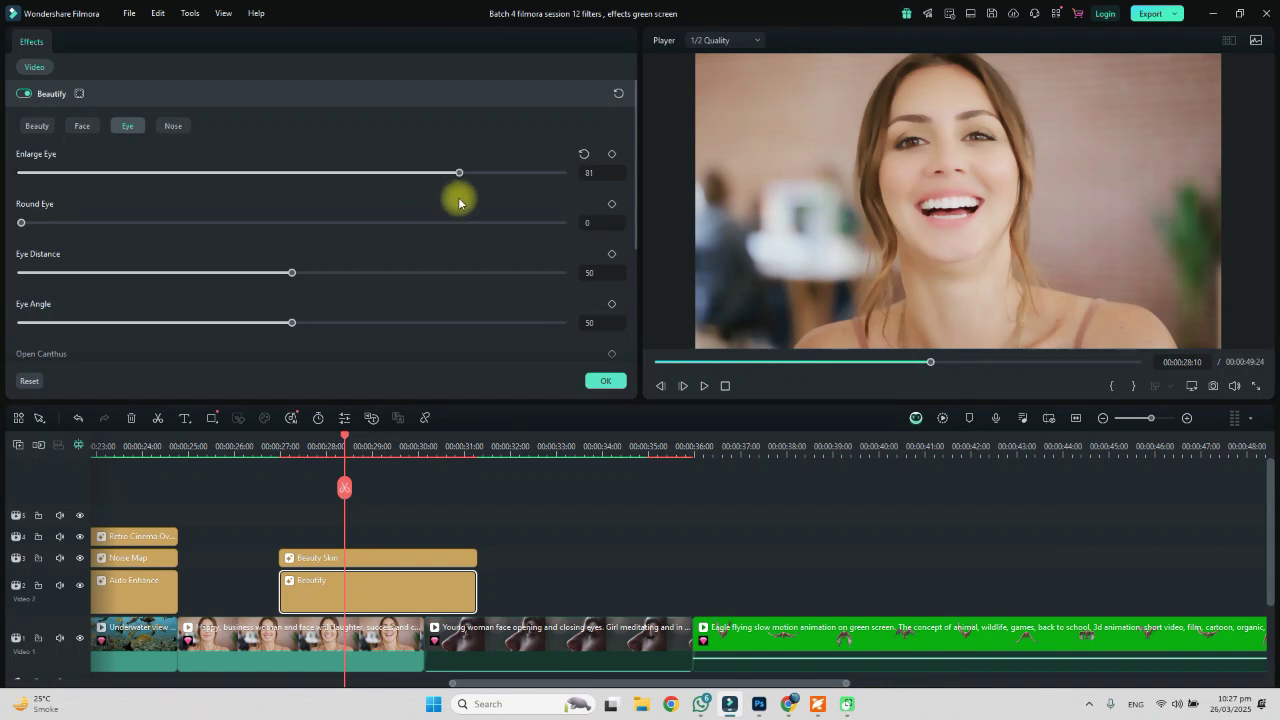
pyautogui.moveTo(21, 222); pyautogui.dragTo(476, 225)
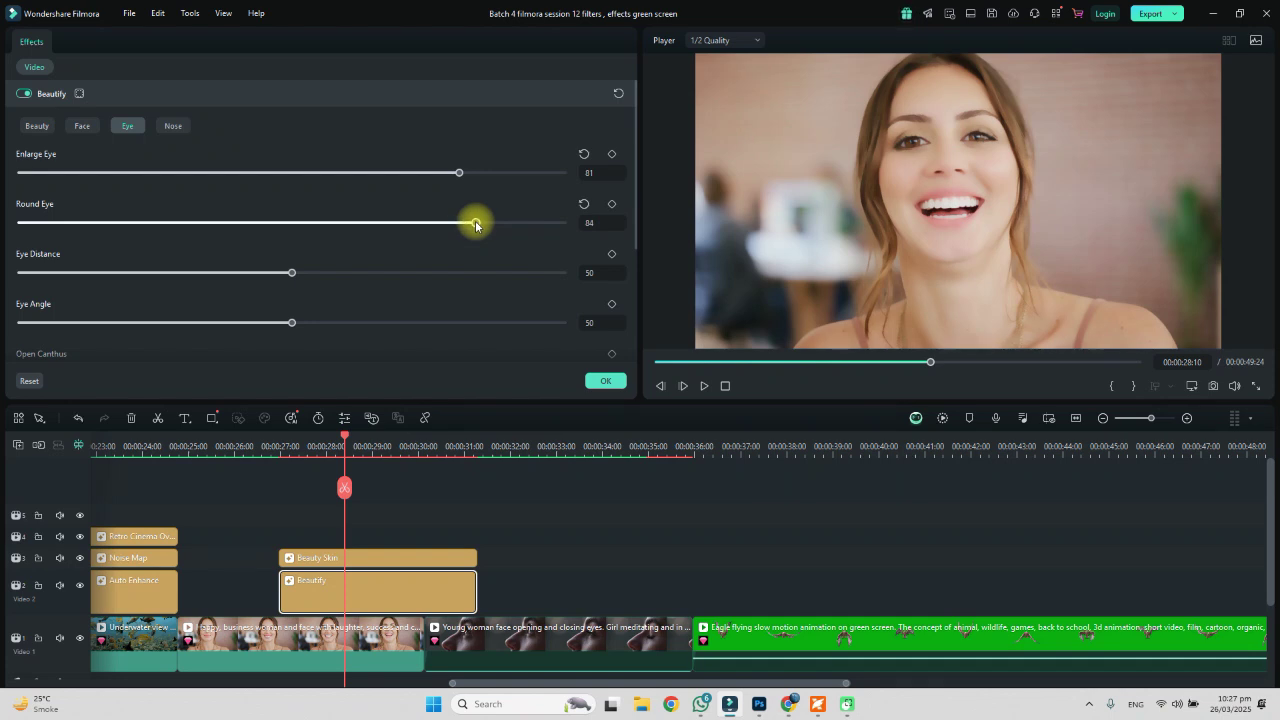
pyautogui.moveTo(475, 224); pyautogui.dragTo(709, 257)
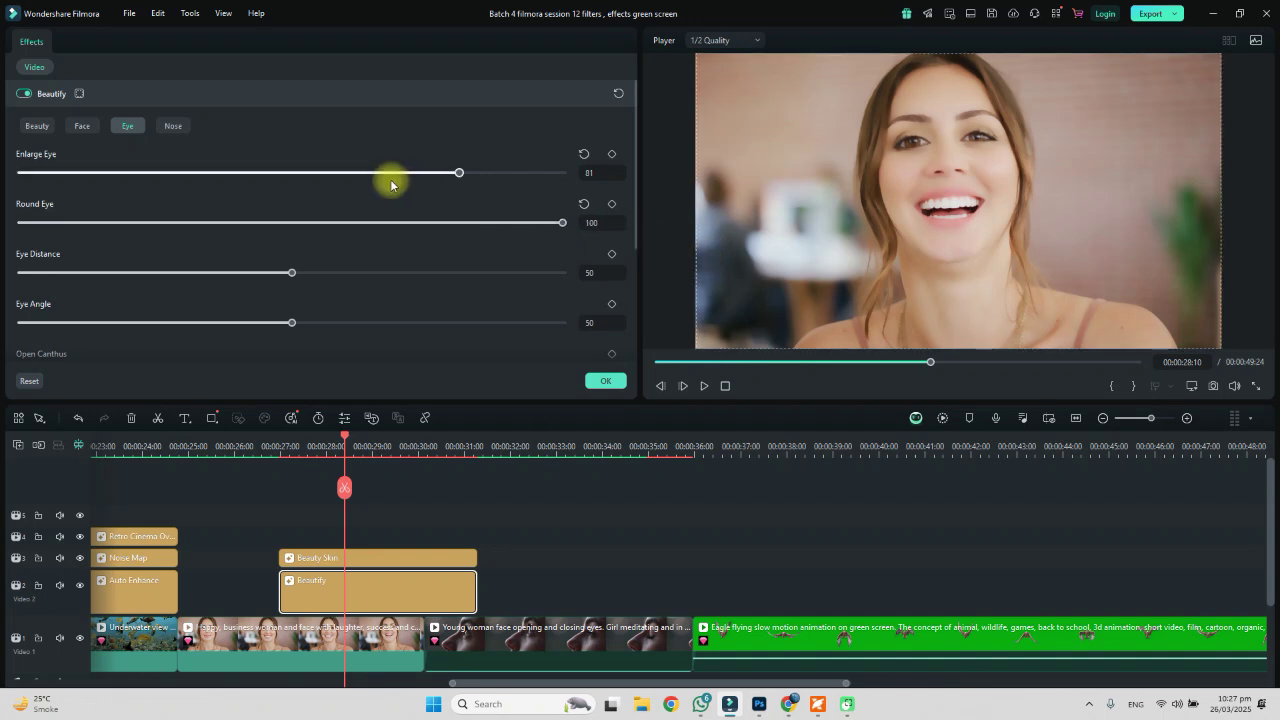
pyautogui.moveTo(470, 175); pyautogui.dragTo(640, 215)
pyautogui.moveTo(928, 247); pyautogui.dragTo(565, 170)
# Set the Beautify effect's Eye Distance to 100, Eye Angle to 55, Open Canthus to 52 and Brighten Eye to 76.
pyautogui.moveTo(289, 270); pyautogui.dragTo(598, 270)
pyautogui.moveTo(289, 323); pyautogui.dragTo(519, 424)
pyautogui.moveTo(333, 418); pyautogui.dragTo(318, 410)
pyautogui.moveTo(637, 217); pyautogui.dragTo(637, 264)
pyautogui.moveTo(21, 287); pyautogui.dragTo(124, 290)
pyautogui.click(301, 290)
pyautogui.click(334, 338)
pyautogui.click(432, 337)
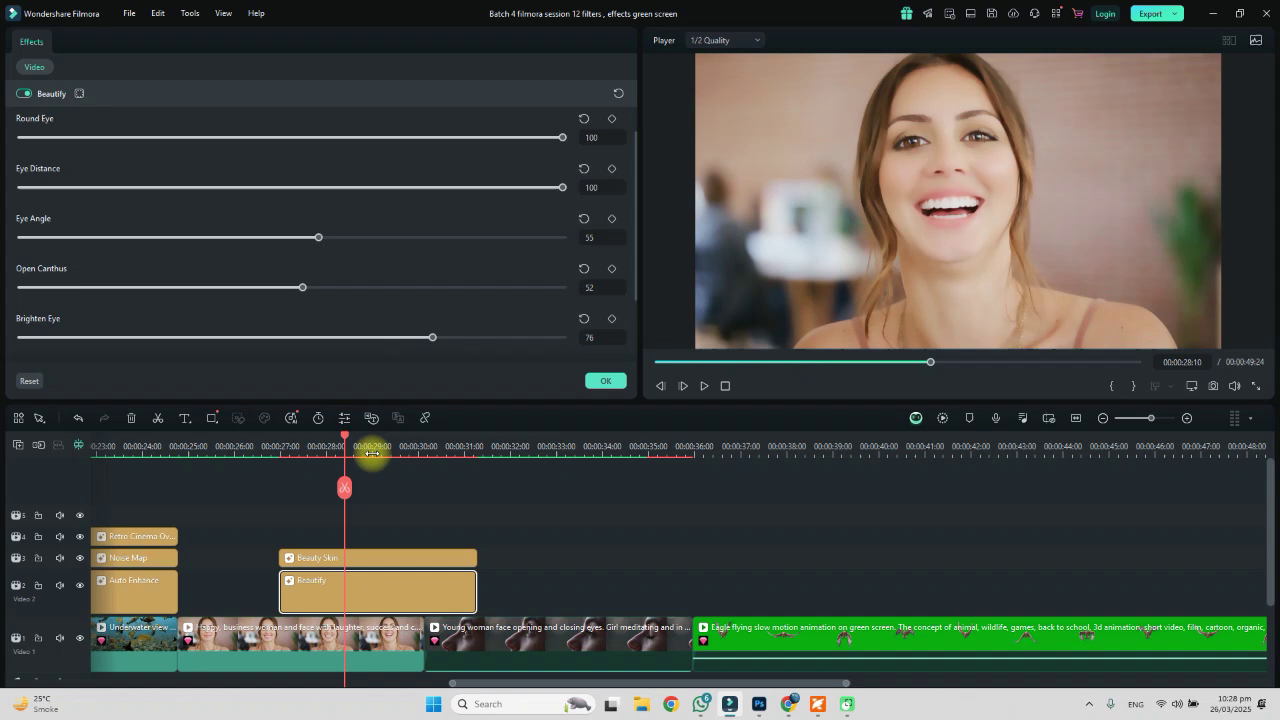
# Play the business woman clip from about 27 to 30 seconds, and park the playhead at about 28 seconds.
pyautogui.click(297, 445)
pyautogui.click(286, 447)
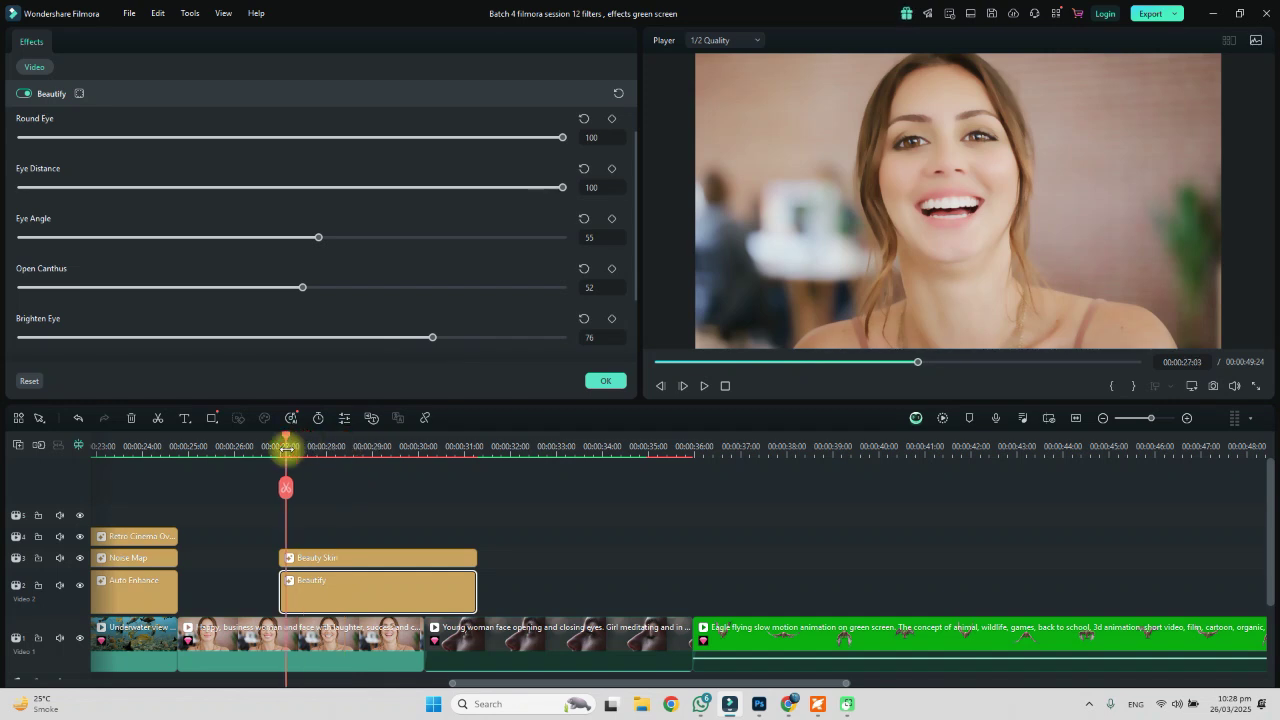
pyautogui.press('space')
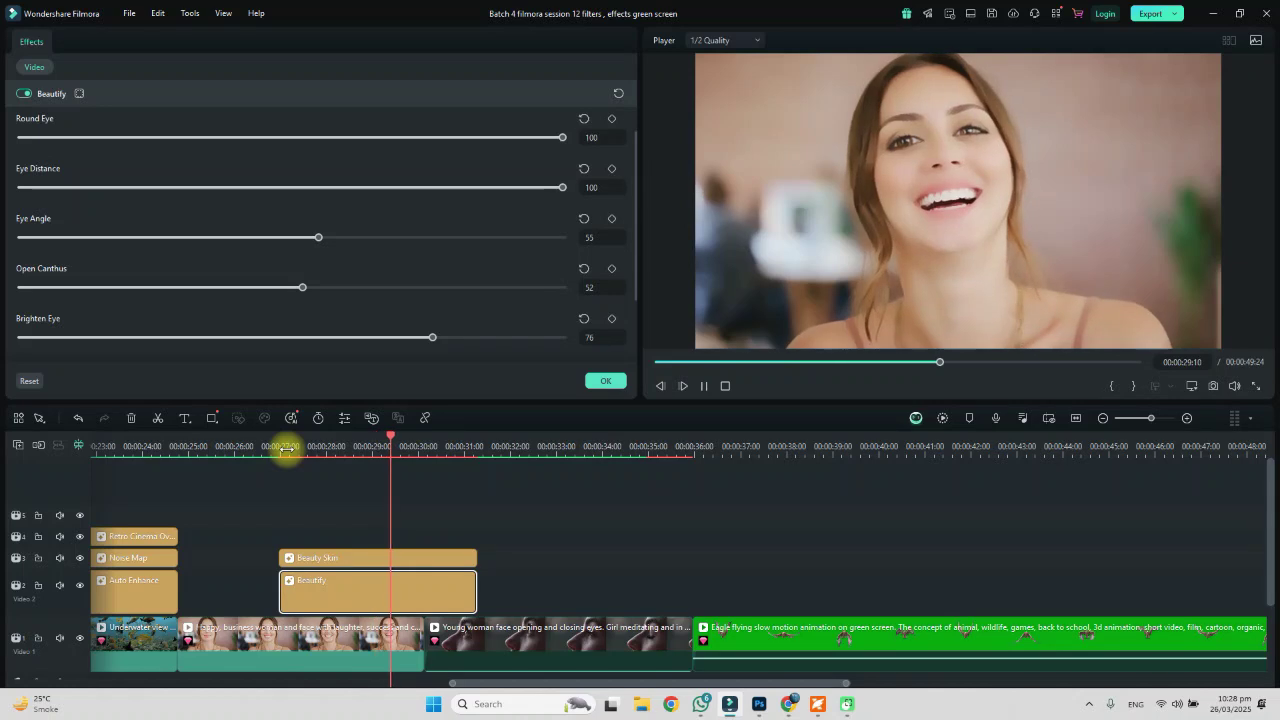
pyautogui.press('space')
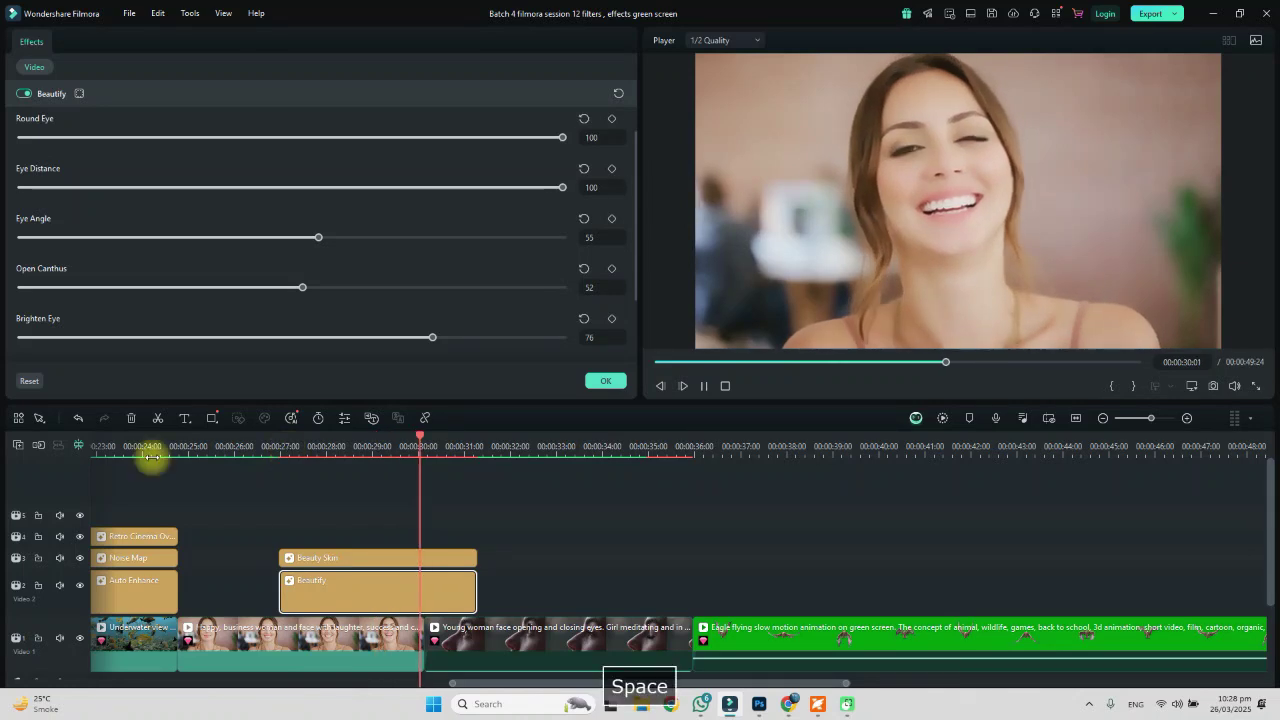
pyautogui.click(335, 447)
# Reopen the Beautify settings, and set Enlarge Eye to 48, Round Eye to 50, Eye Distance to 51 and Eye Angle to 49.
pyautogui.click(357, 590)
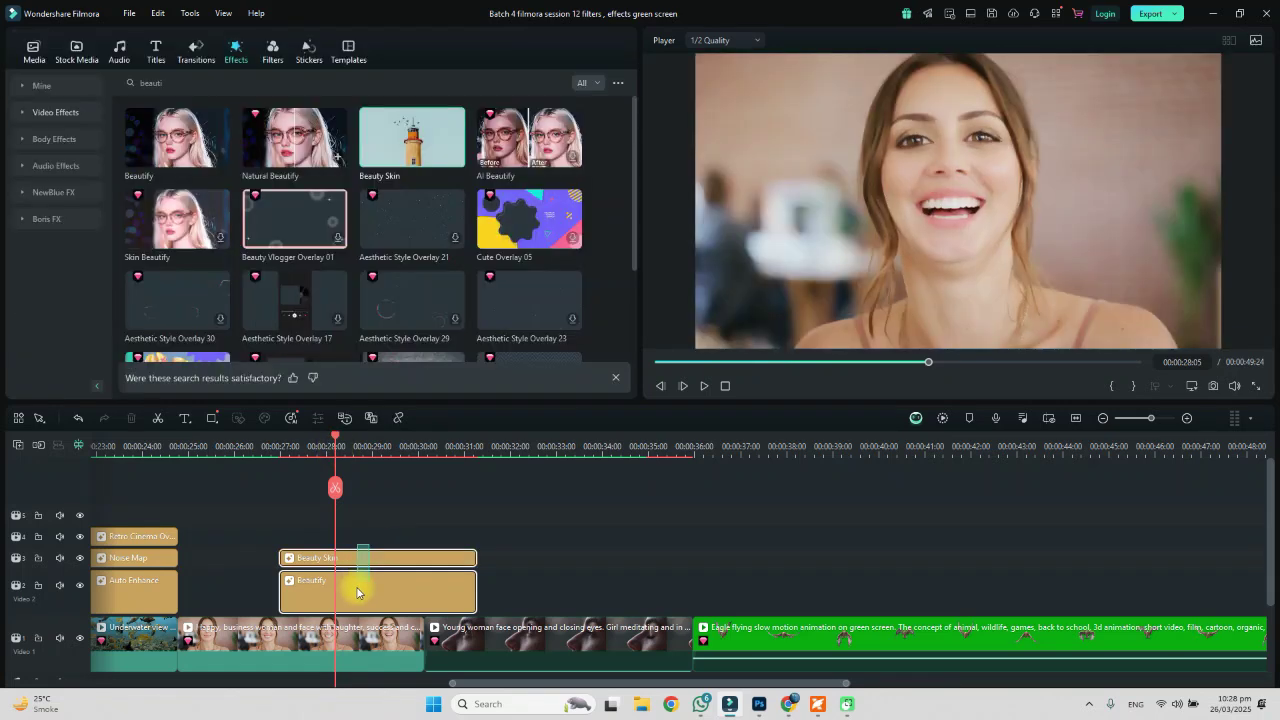
pyautogui.doubleClick(372, 593)
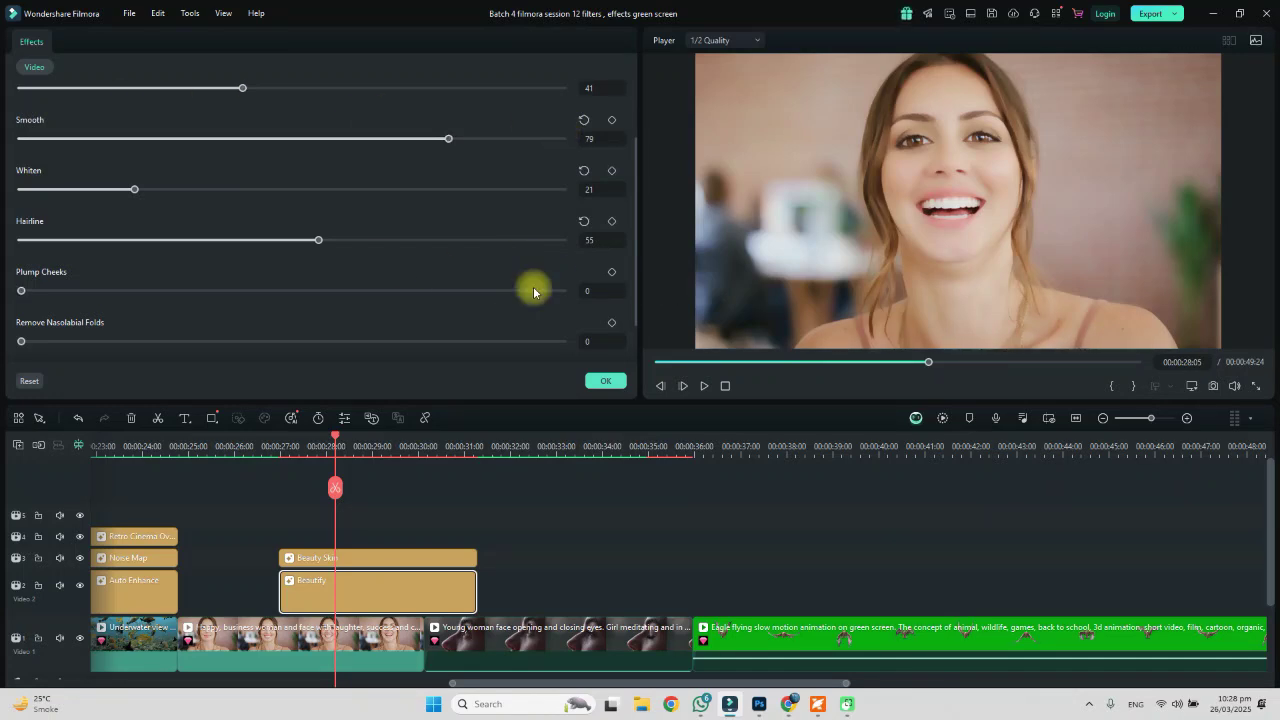
pyautogui.scroll(2, 634, 189)
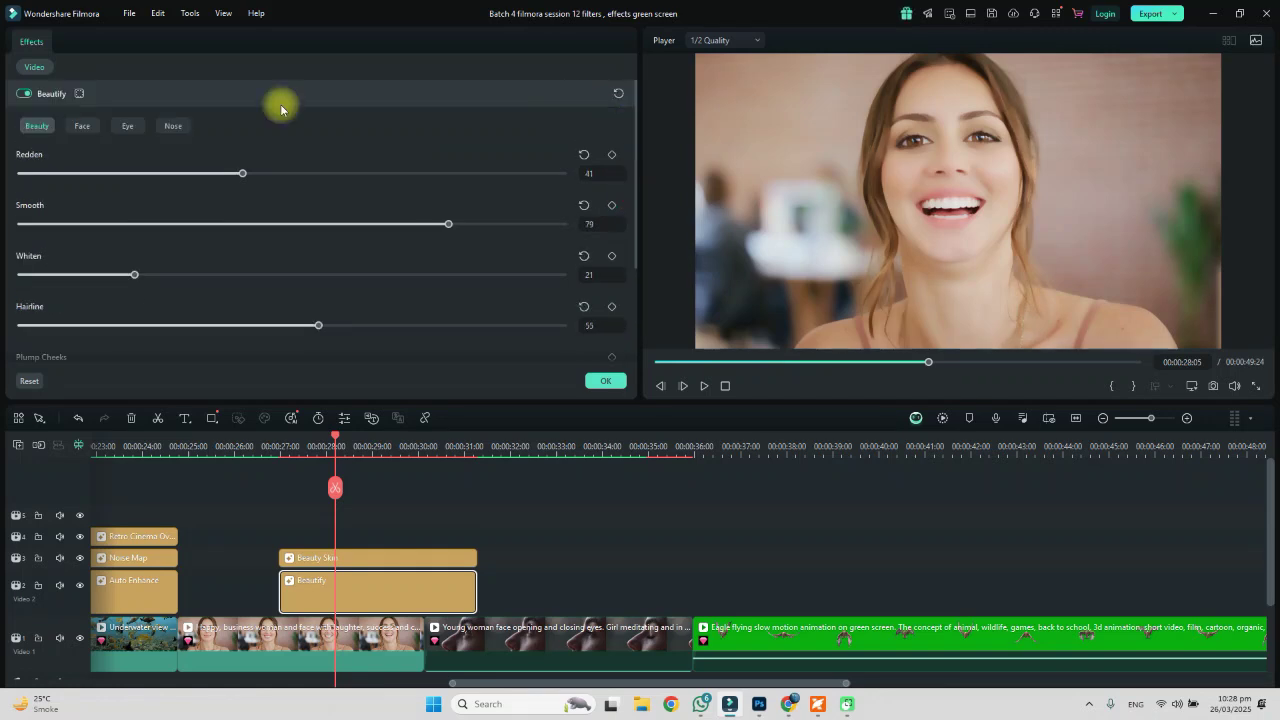
pyautogui.click(130, 127)
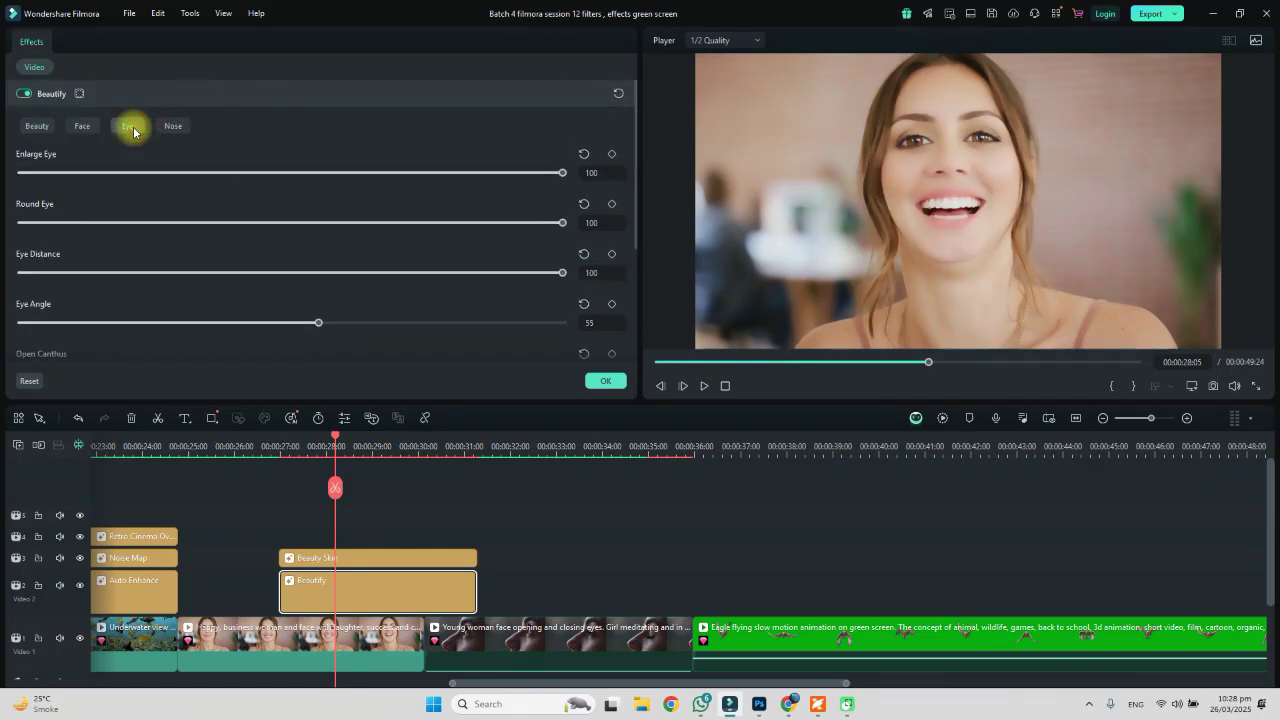
pyautogui.click(283, 173)
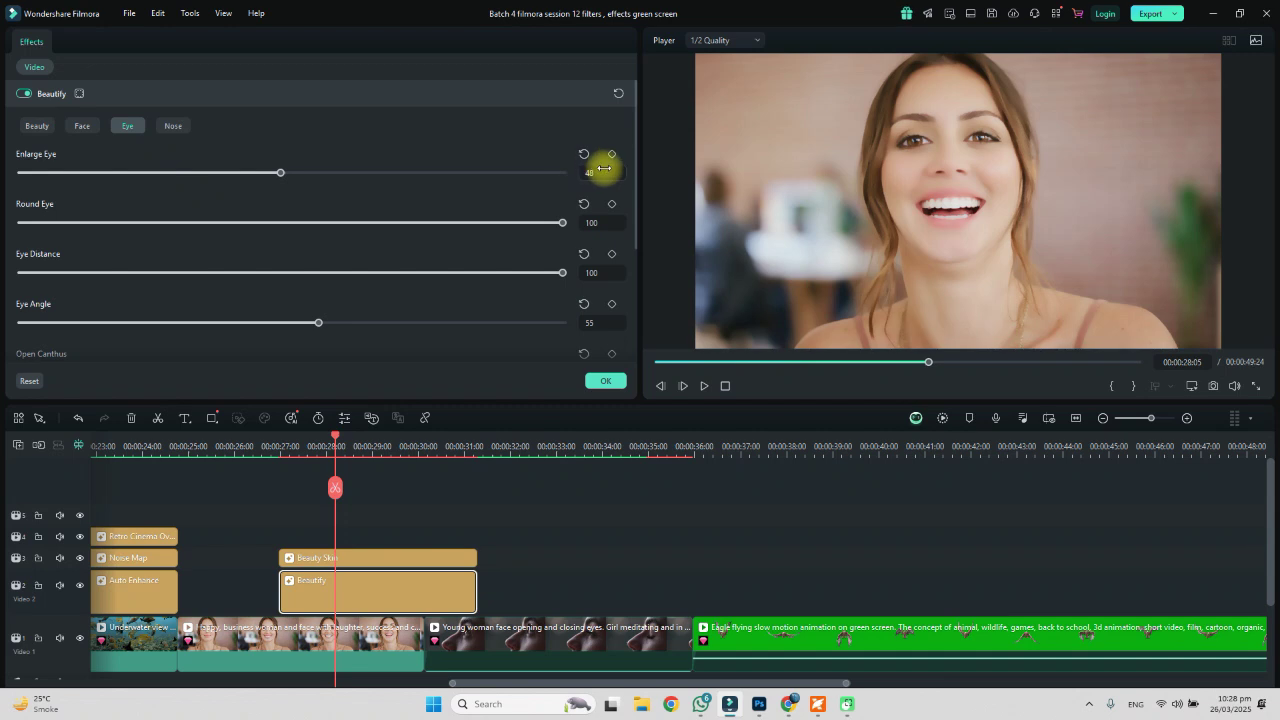
pyautogui.click(290, 222)
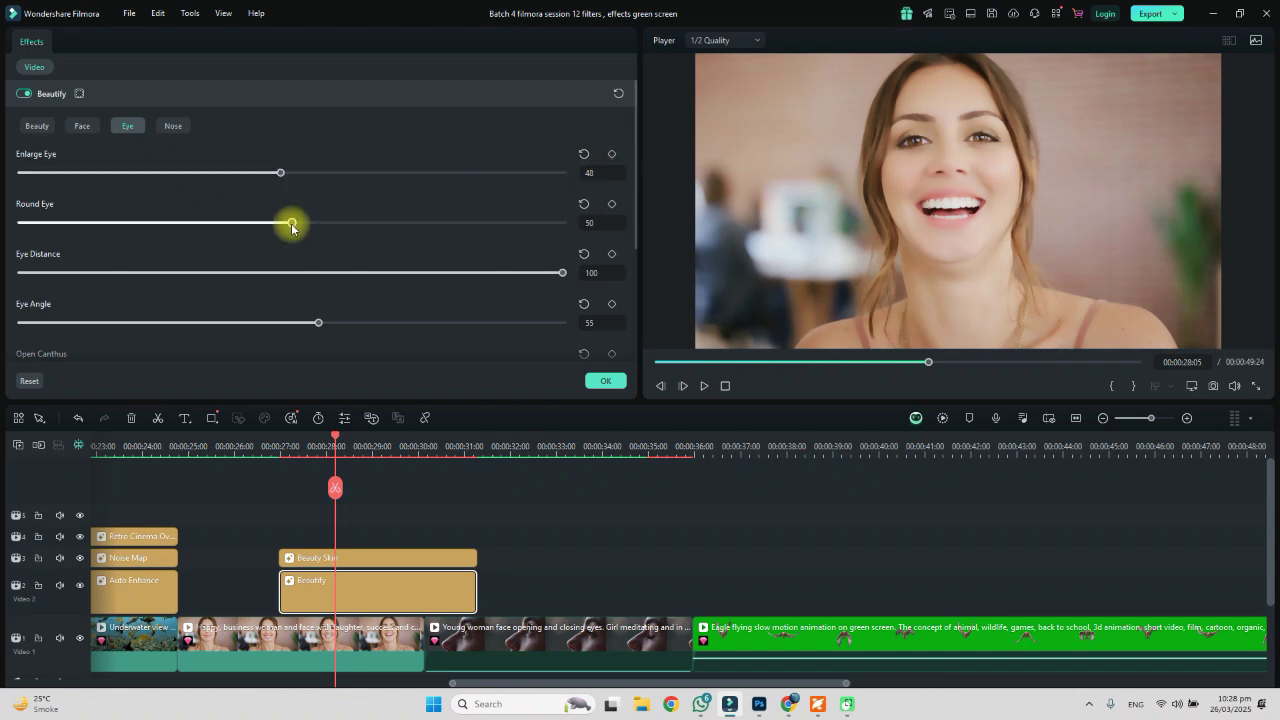
pyautogui.click(297, 273)
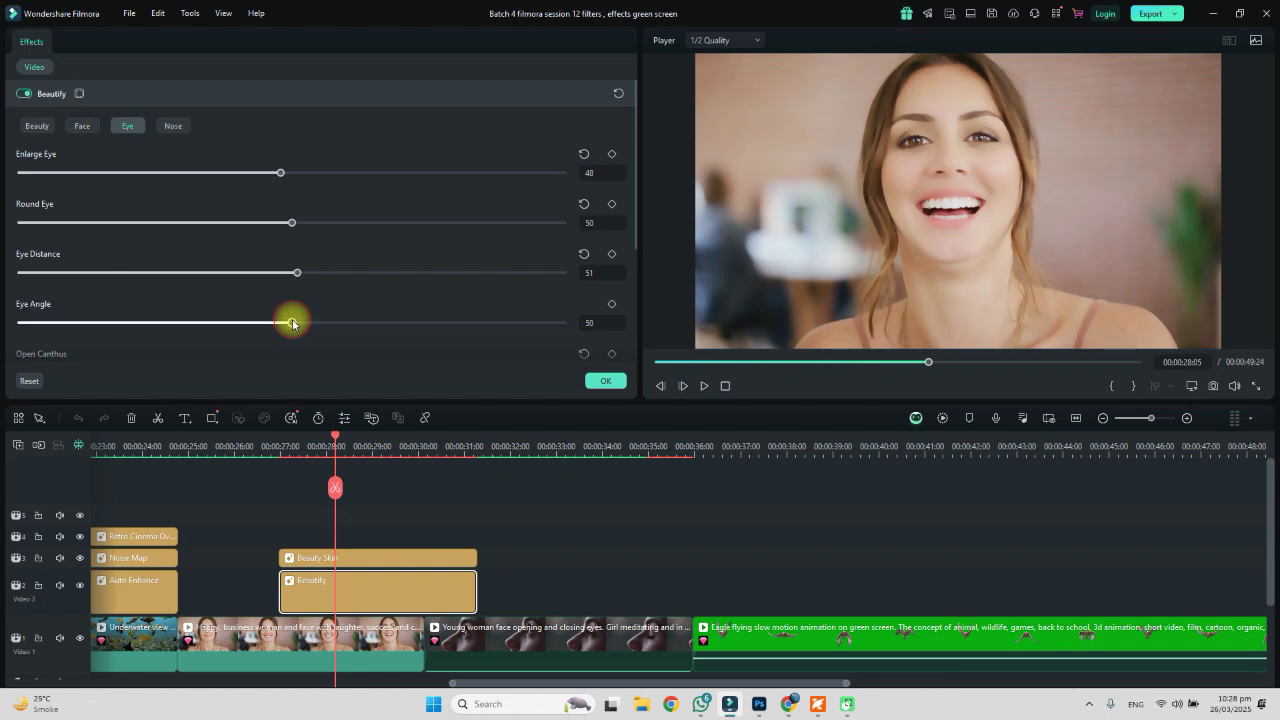
pyautogui.moveTo(292, 323); pyautogui.dragTo(286, 322)
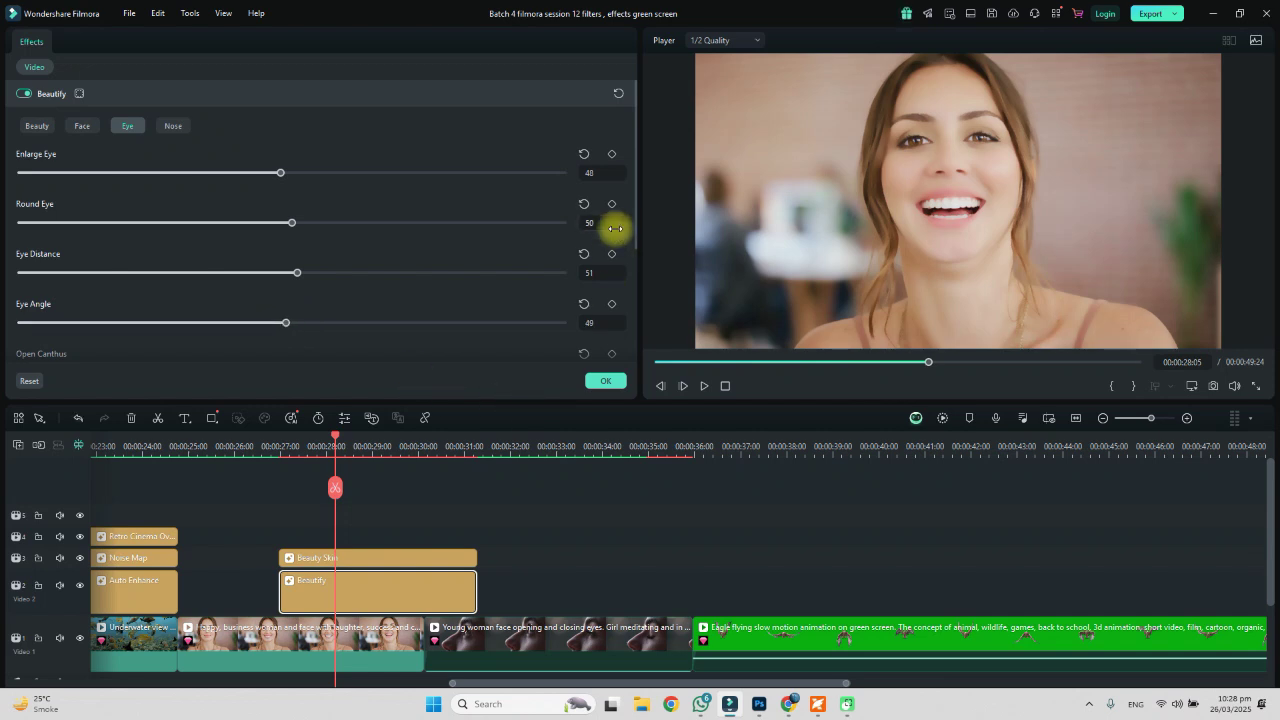
pyautogui.moveTo(640, 201); pyautogui.dragTo(651, 315)
pyautogui.moveTo(408, 239); pyautogui.dragTo(450, 196)
pyautogui.moveTo(631, 229); pyautogui.dragTo(611, 57)
# Look over the nose and face options, and set the Beautify effect's Redden to 33, Smooth to 47 and Hairline to 44.
pyautogui.click(173, 125)
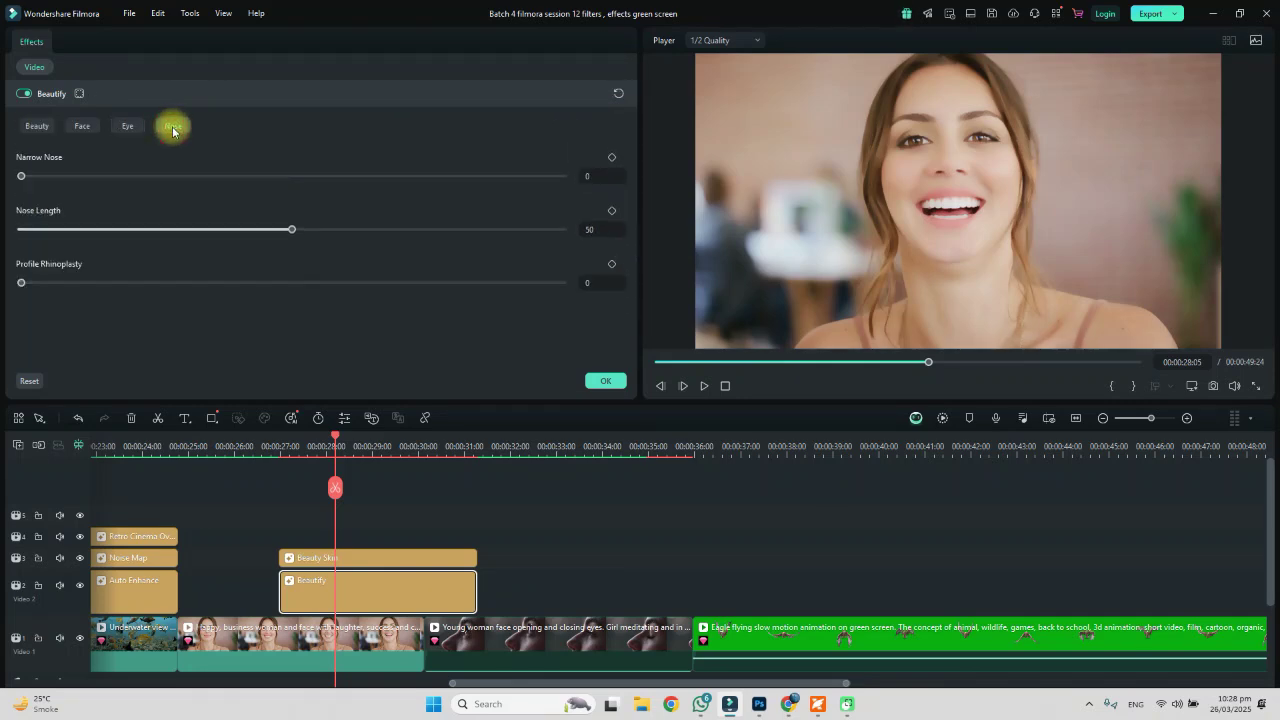
pyautogui.click(80, 126)
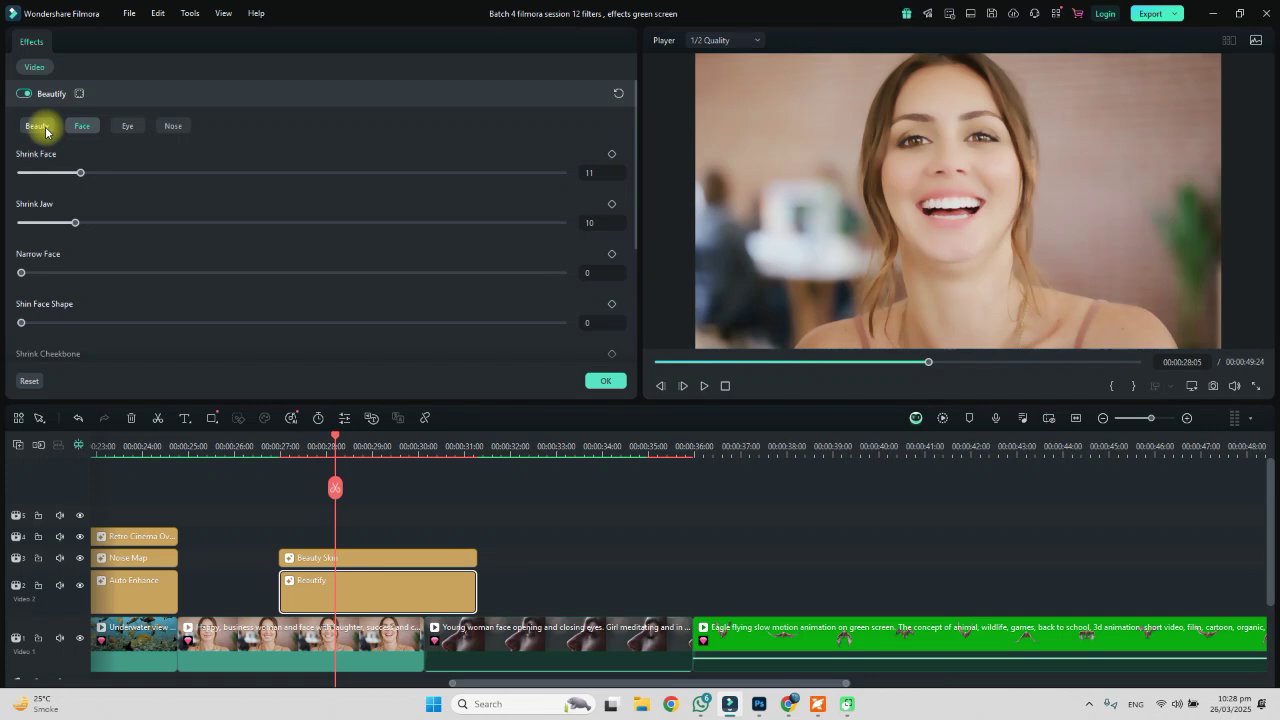
pyautogui.click(45, 131)
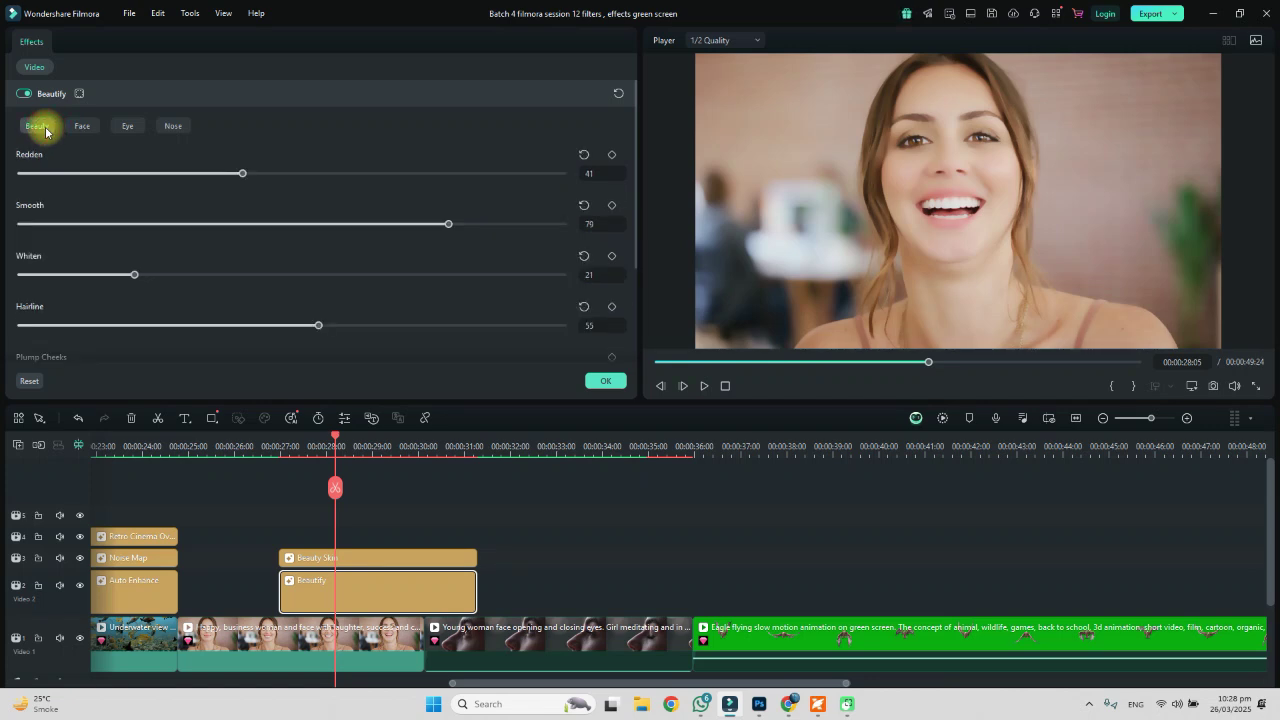
pyautogui.click(197, 177)
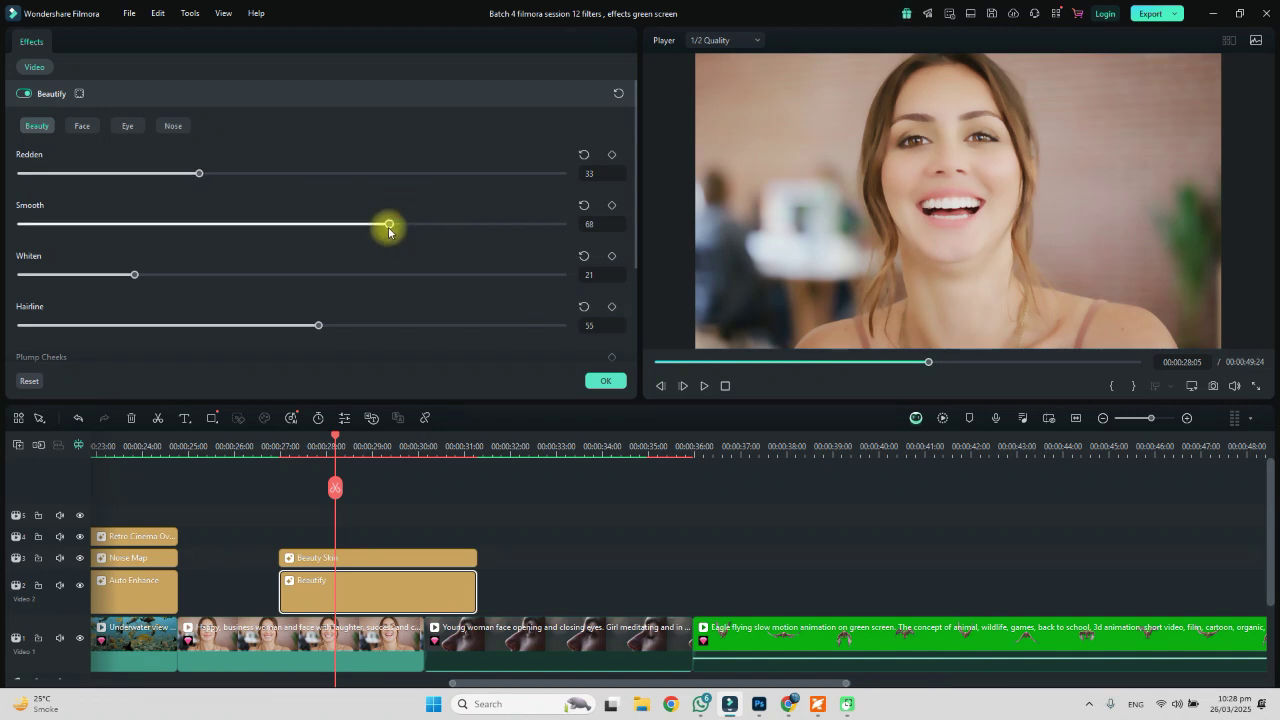
pyautogui.click(351, 225)
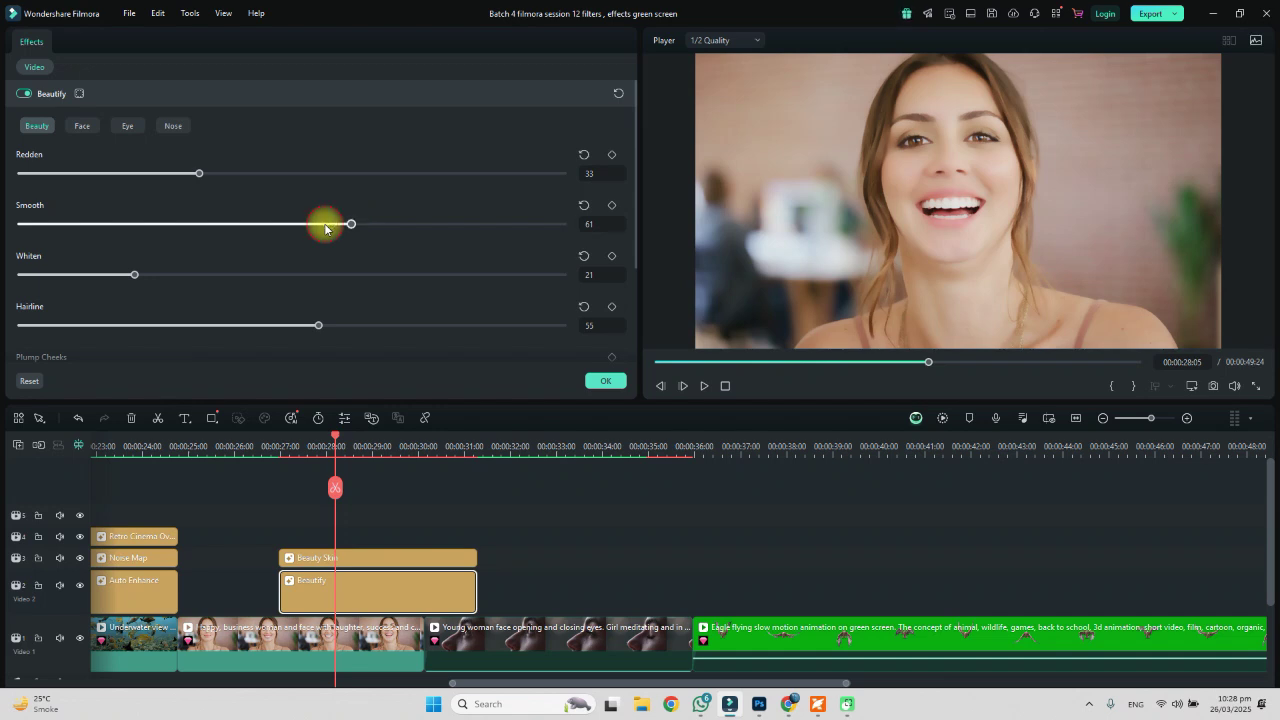
pyautogui.moveTo(322, 325); pyautogui.dragTo(259, 324)
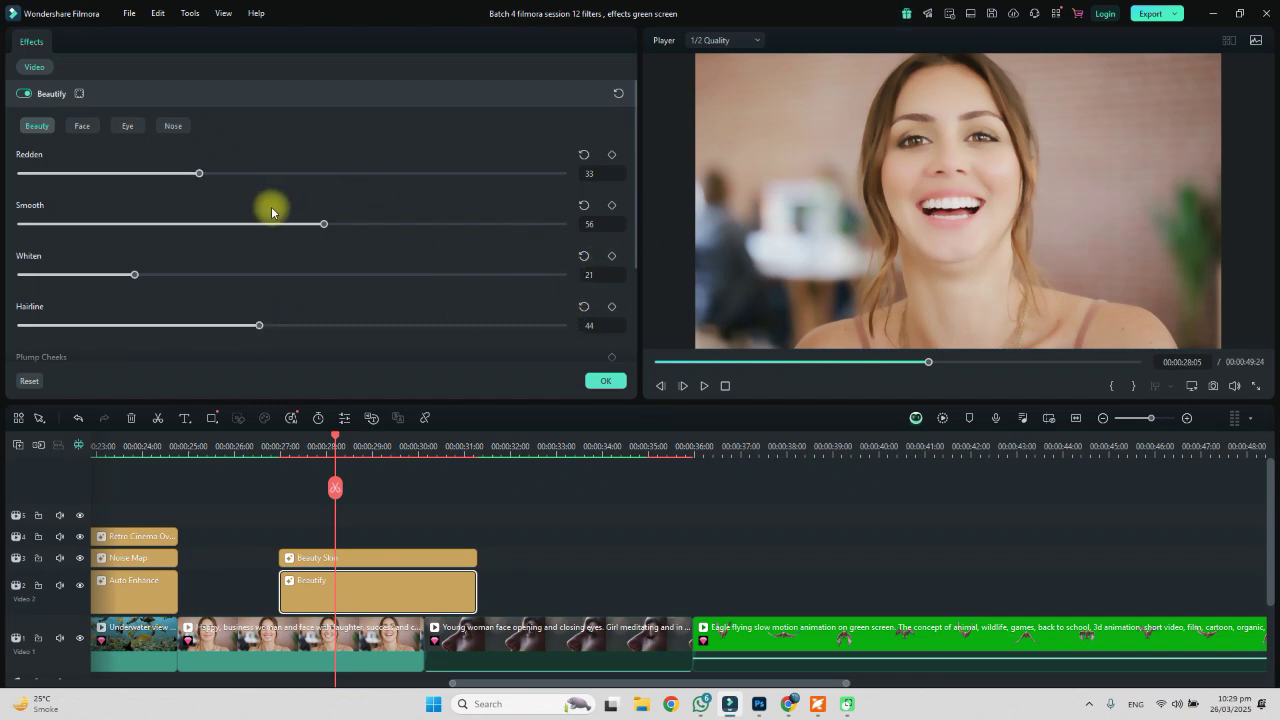
pyautogui.click(292, 224)
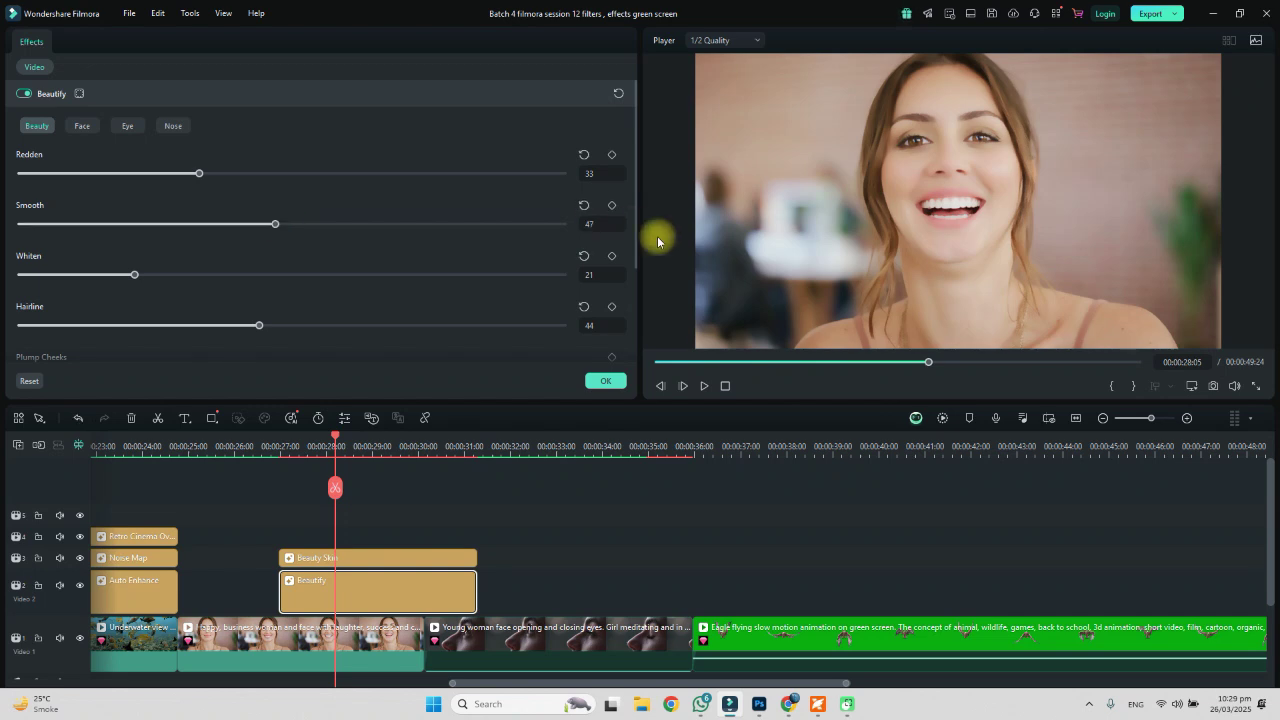
# Try raising the Beautify effect's Whiten Teeth, and return it to 0.
pyautogui.moveTo(634, 237); pyautogui.dragTo(628, 387)
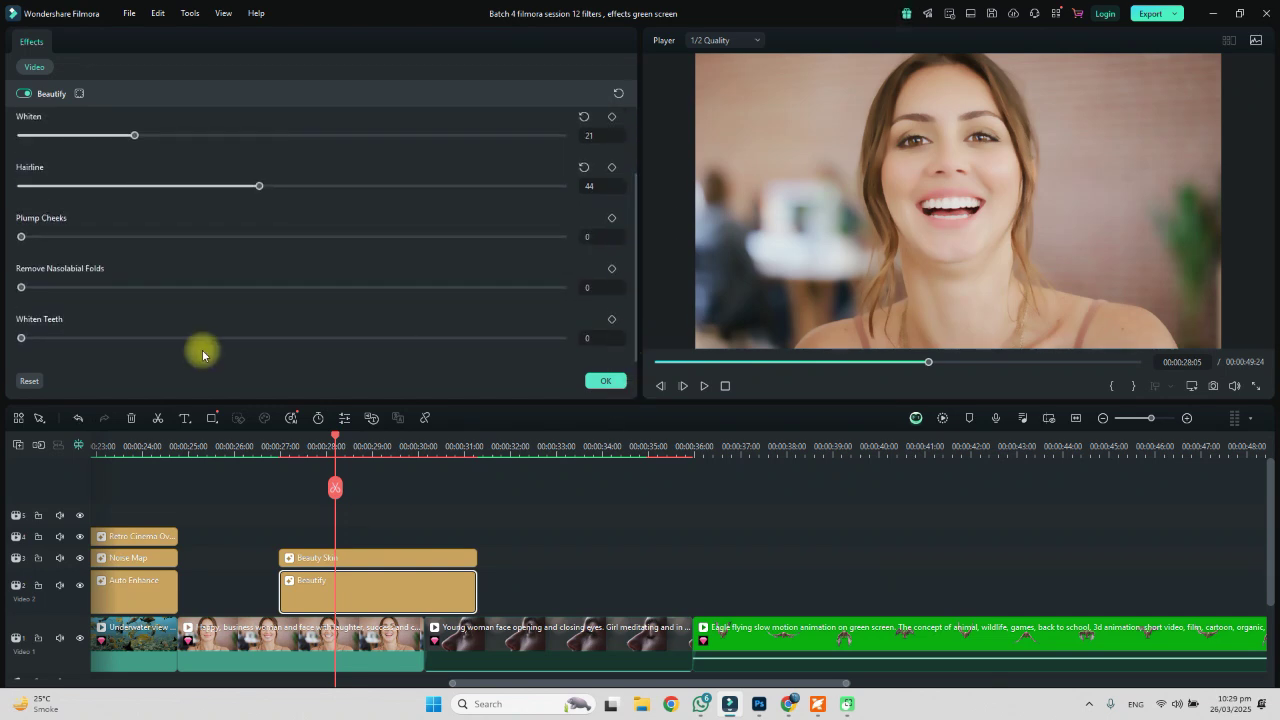
pyautogui.click(25, 338)
pyautogui.moveTo(307, 377); pyautogui.dragTo(18, 339)
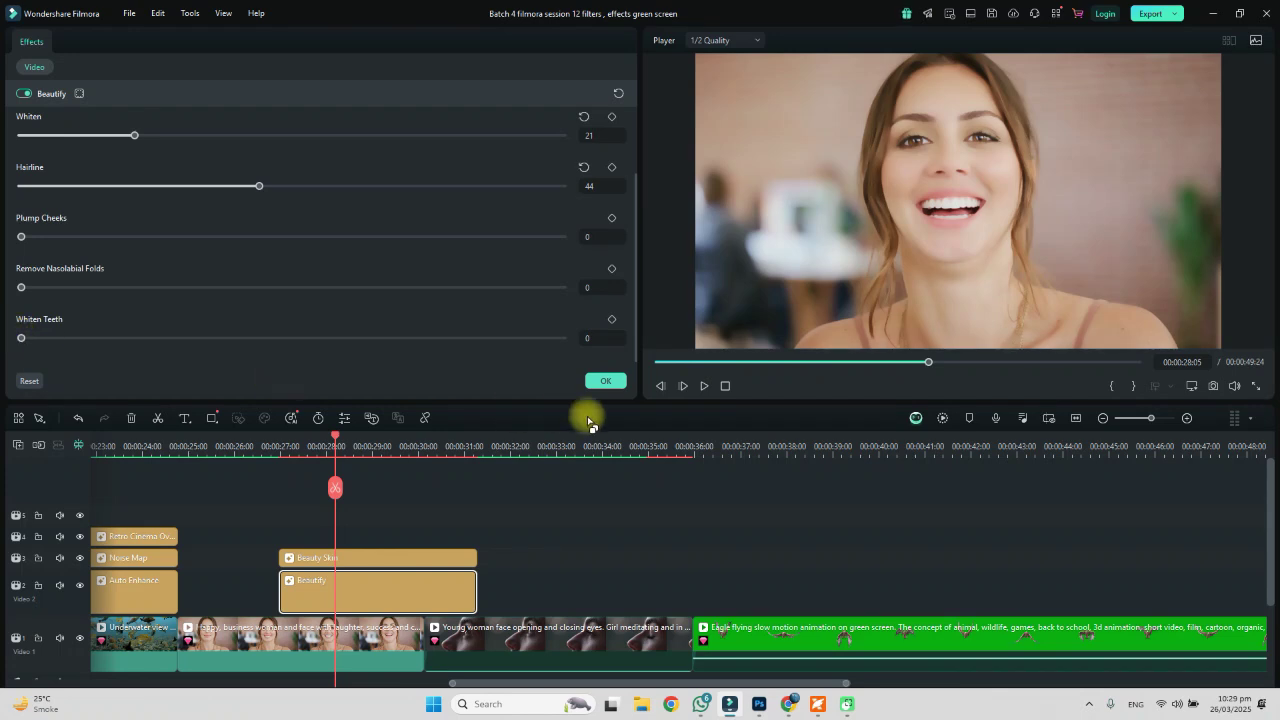
pyautogui.click(601, 382)
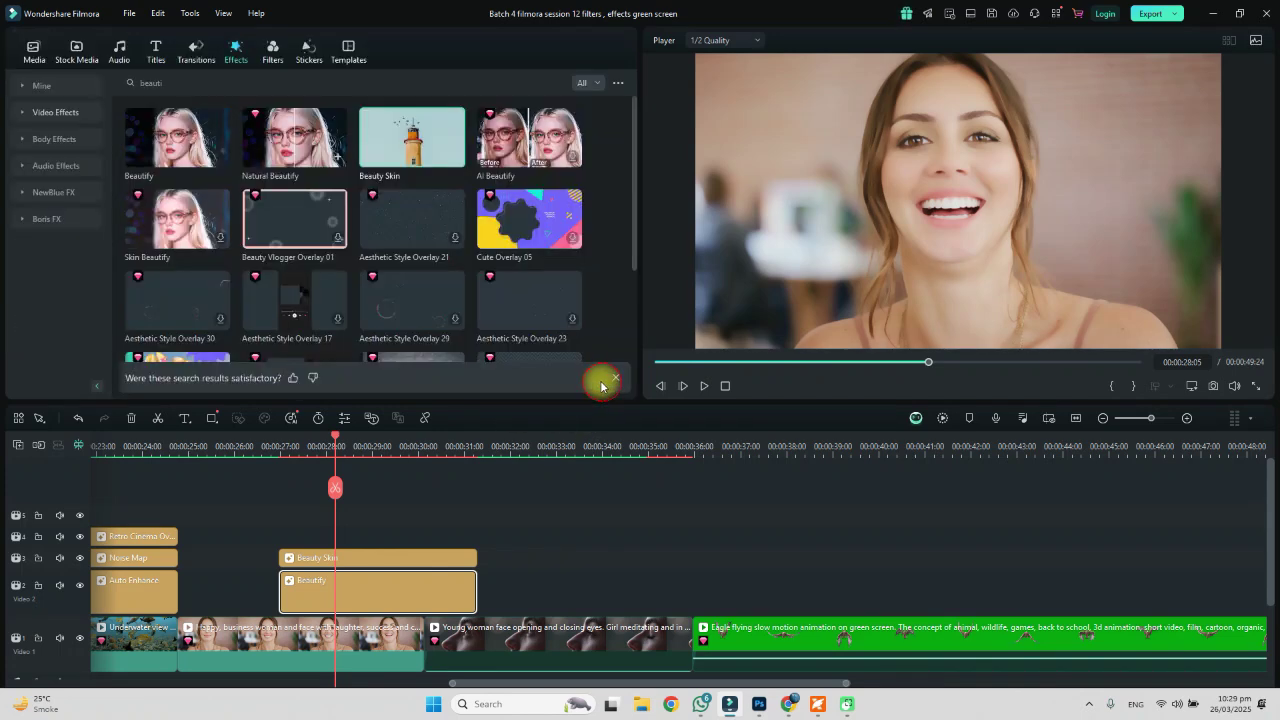
# Sample the Beauty Skin effect's color from the business woman's cheek, and lower its Tolerance and Alpha.
pyautogui.doubleClick(350, 556)
pyautogui.click(79, 174)
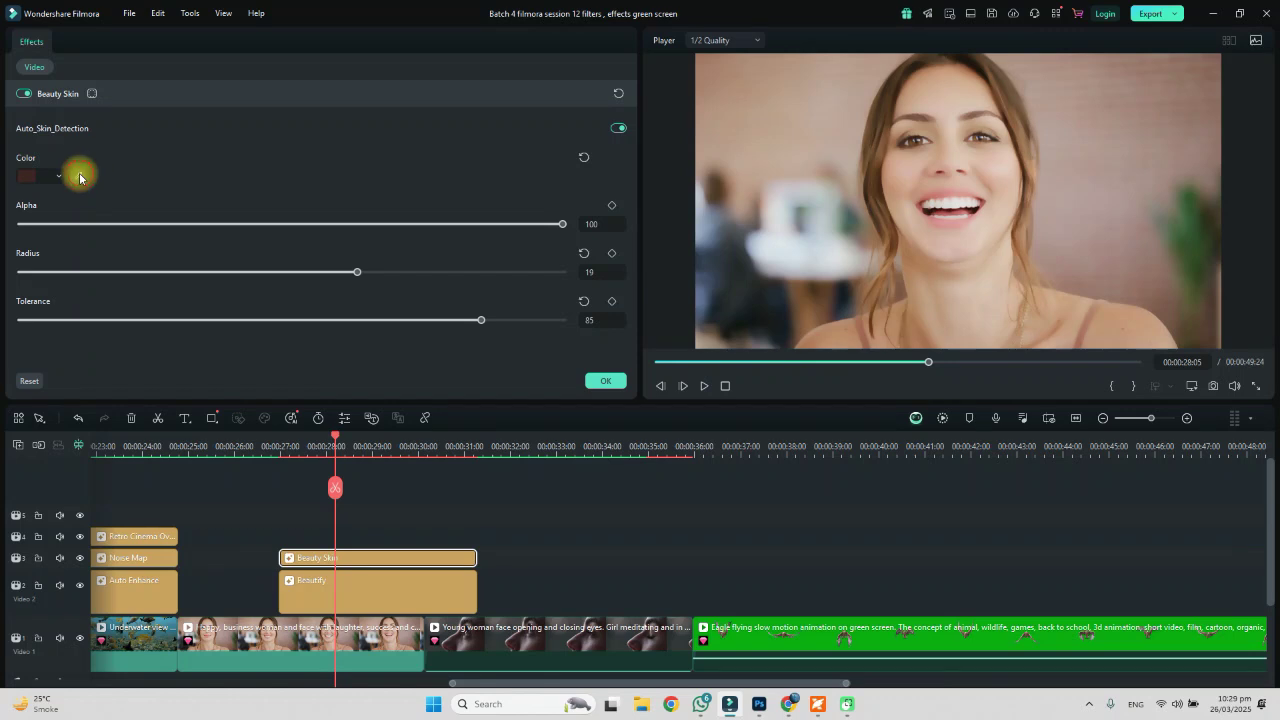
pyautogui.click(911, 176)
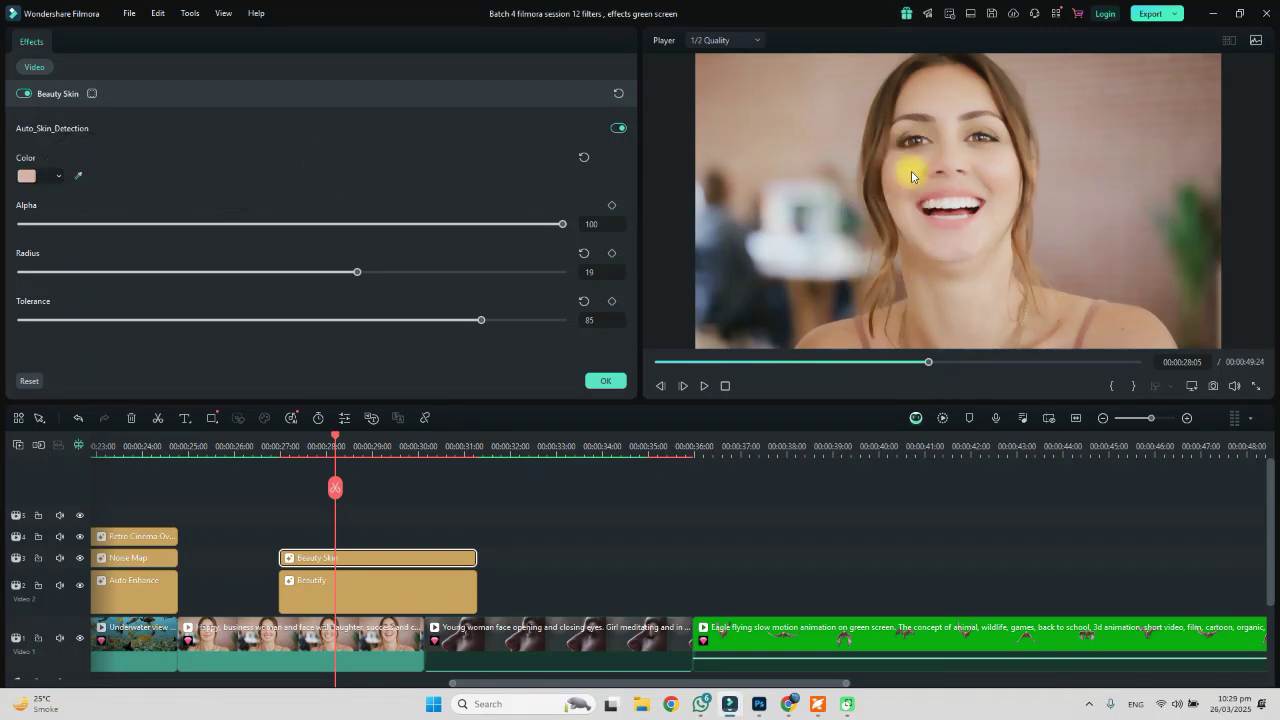
pyautogui.click(145, 320)
pyautogui.click(321, 224)
pyautogui.click(605, 381)
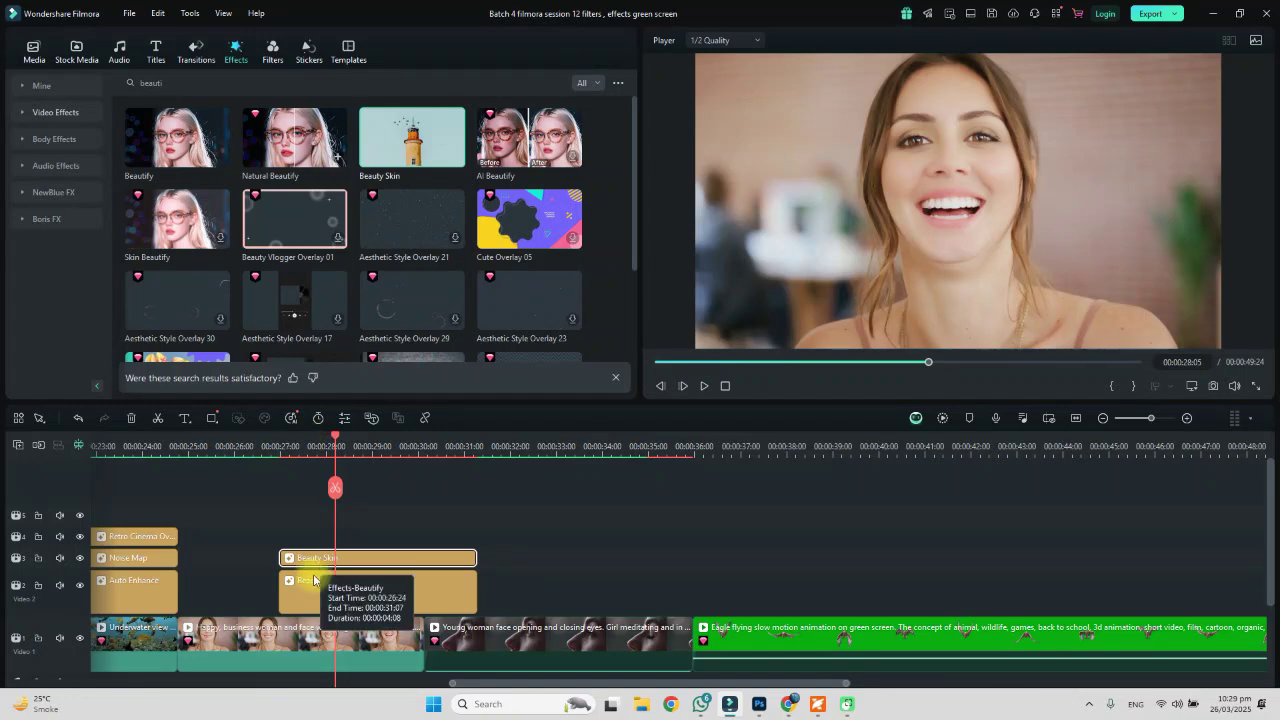
# Move both beauty effects together to start at about 28.2 seconds, and play from before their start into the eagle clip.
pyautogui.moveTo(451, 514); pyautogui.dragTo(408, 601)
pyautogui.moveTo(408, 601); pyautogui.dragTo(437, 608)
pyautogui.click(306, 449)
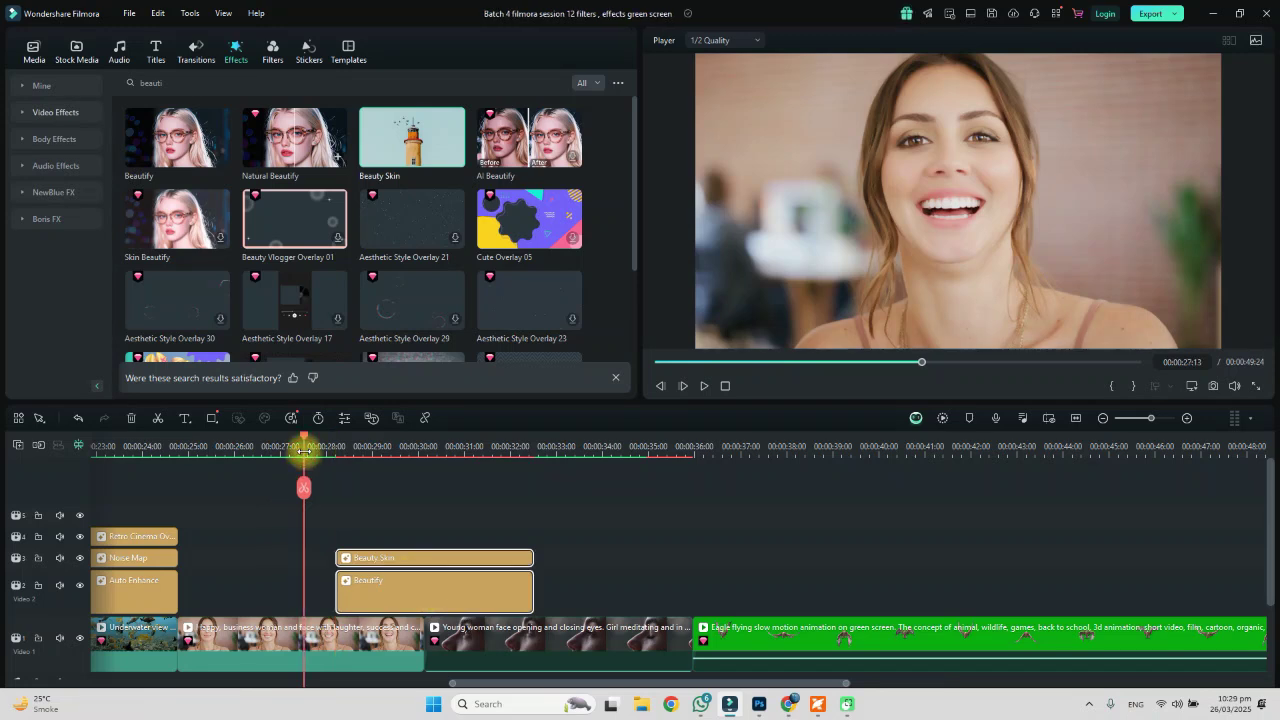
pyautogui.press('space')
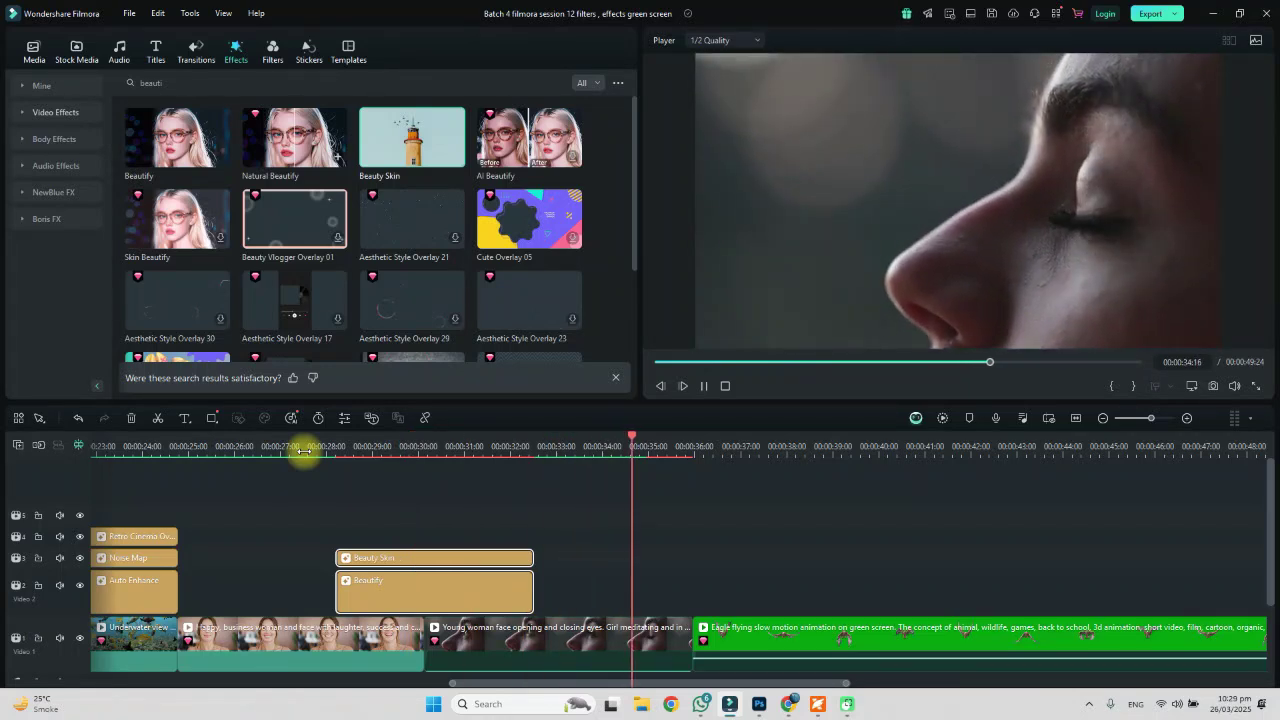
pyautogui.press('space')
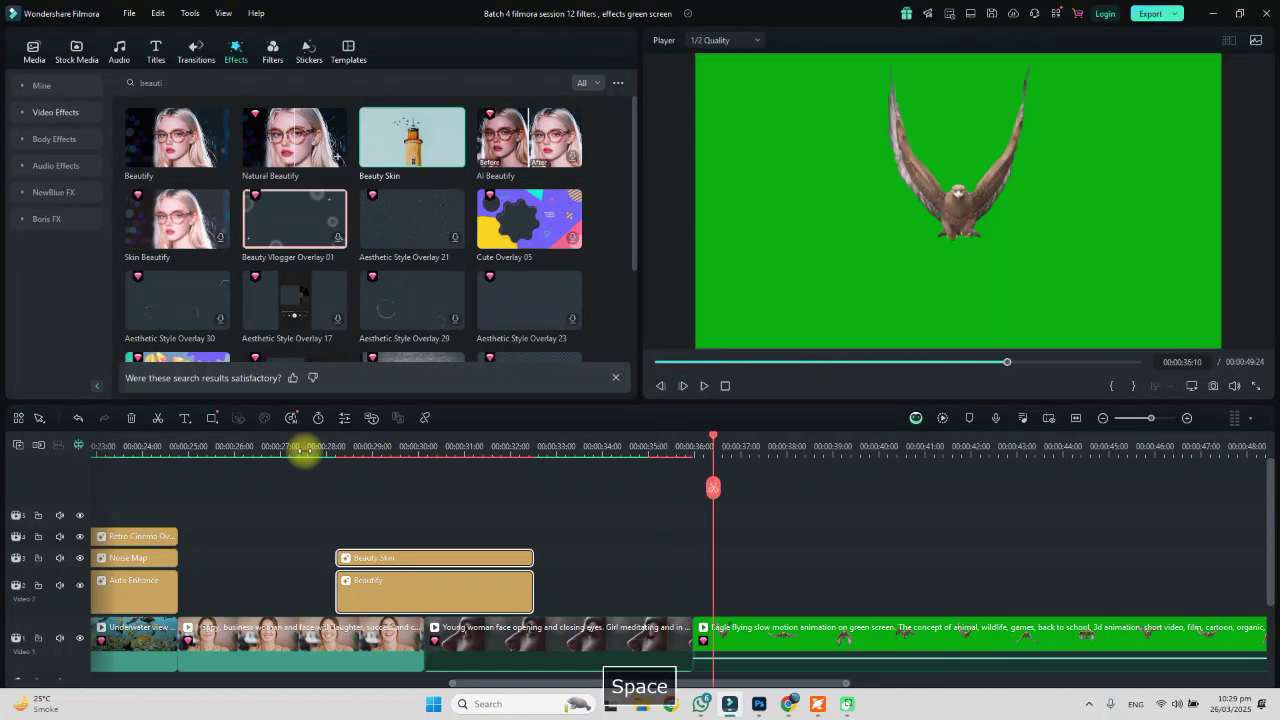
# Save the project, and check the course outline PDF in Foxit PDF Reader before returning to Filmora.
pyautogui.hotkey('ctrl', 's')
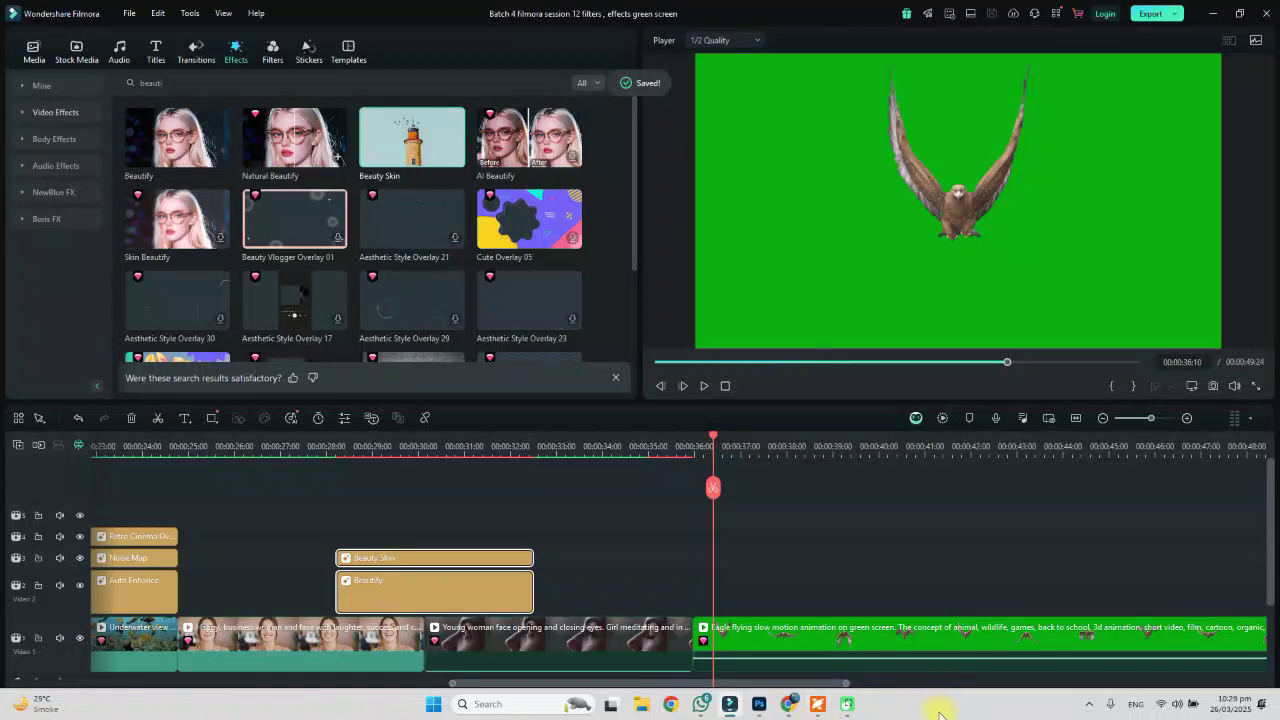
pyautogui.click(818, 704)
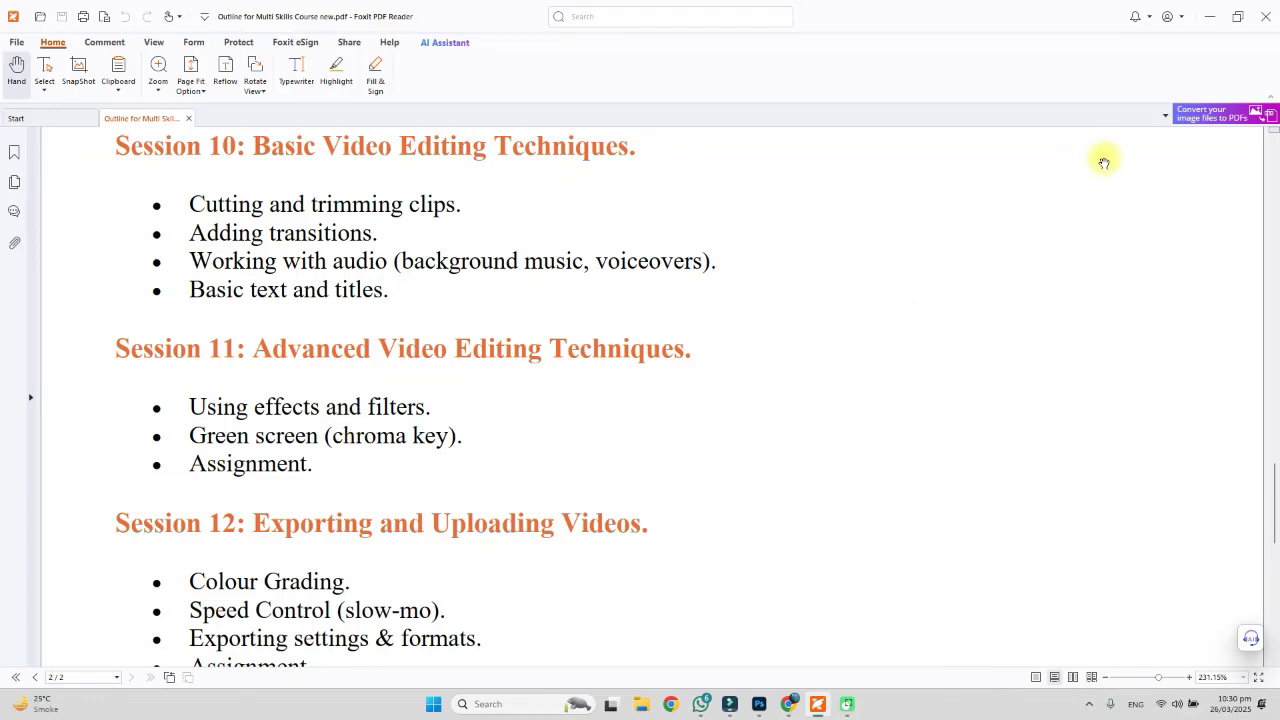
pyautogui.click(1201, 13)
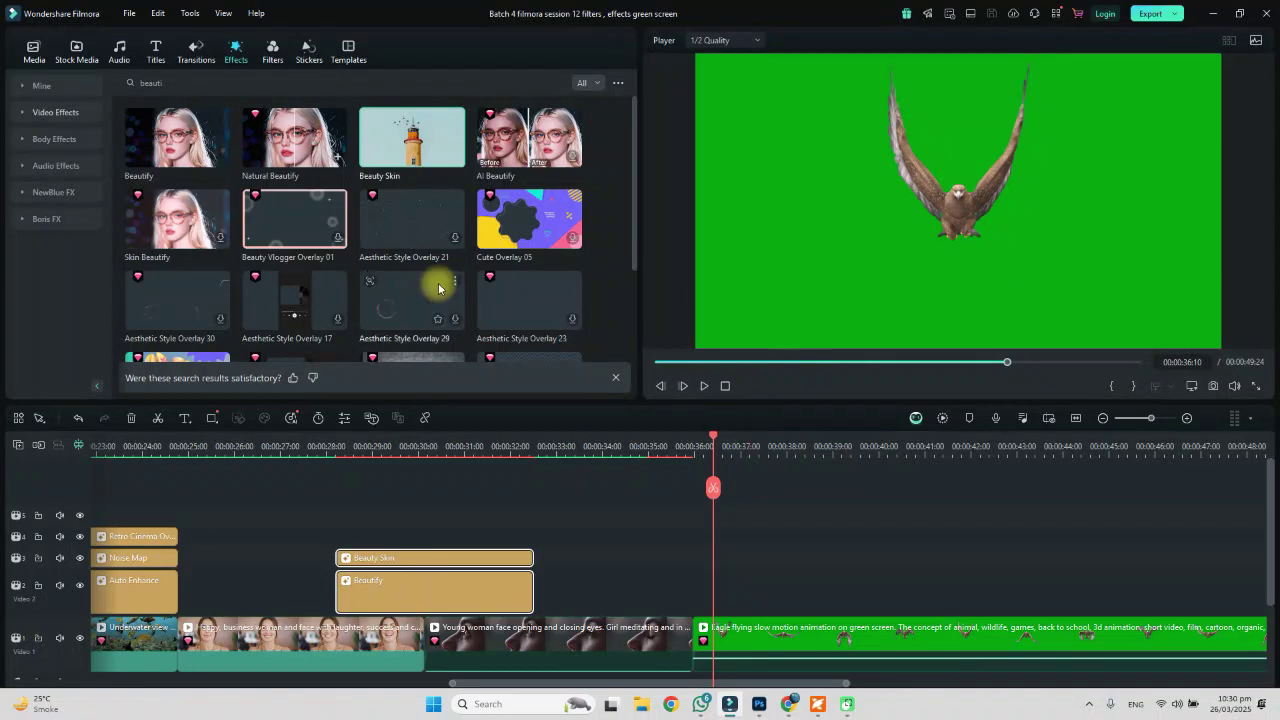
# Search the stock media library for "green screen".
pyautogui.click(76, 50)
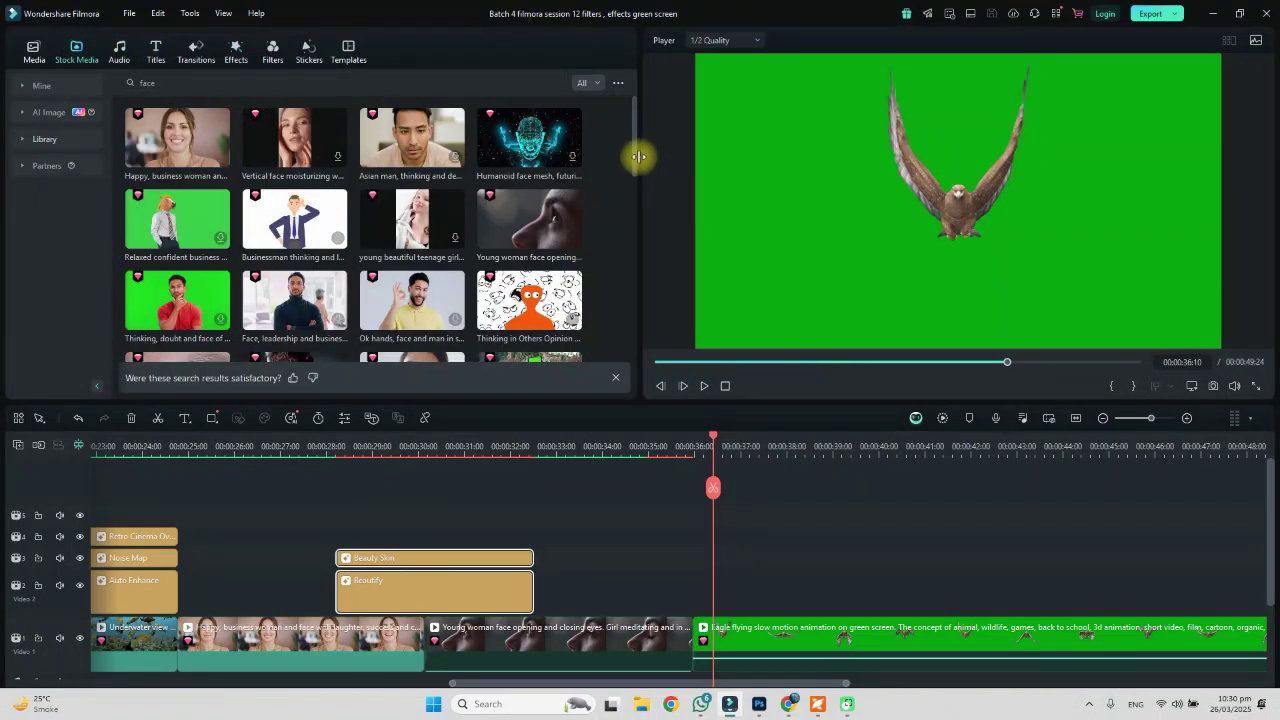
pyautogui.moveTo(635, 166); pyautogui.dragTo(632, 115)
pyautogui.click(263, 84)
pyautogui.hotkey('ctrl', 'a')
pyautogui.write('green s')
pyautogui.press('Return')
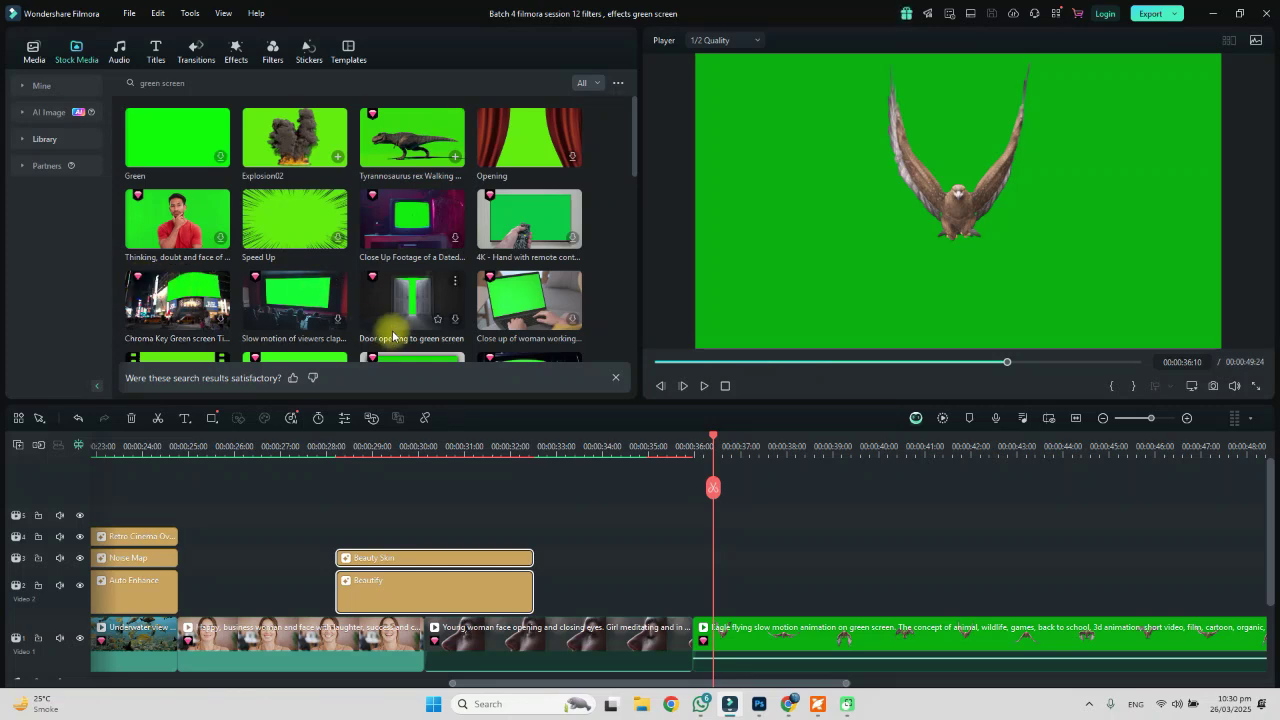
# Download the stock clips of the door opening to green screen, the plane flying in the sky, and the realistic lightning strike.
pyautogui.click(457, 321)
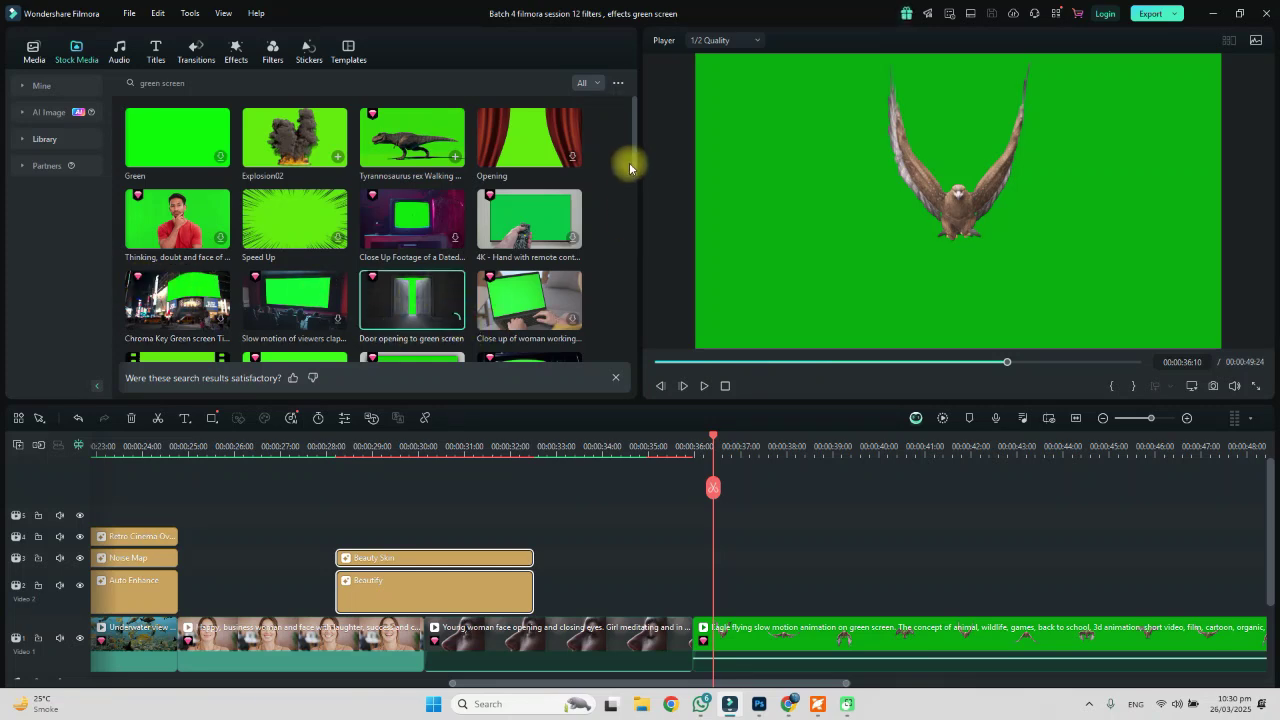
pyautogui.moveTo(634, 137); pyautogui.dragTo(638, 185)
pyautogui.click(338, 252)
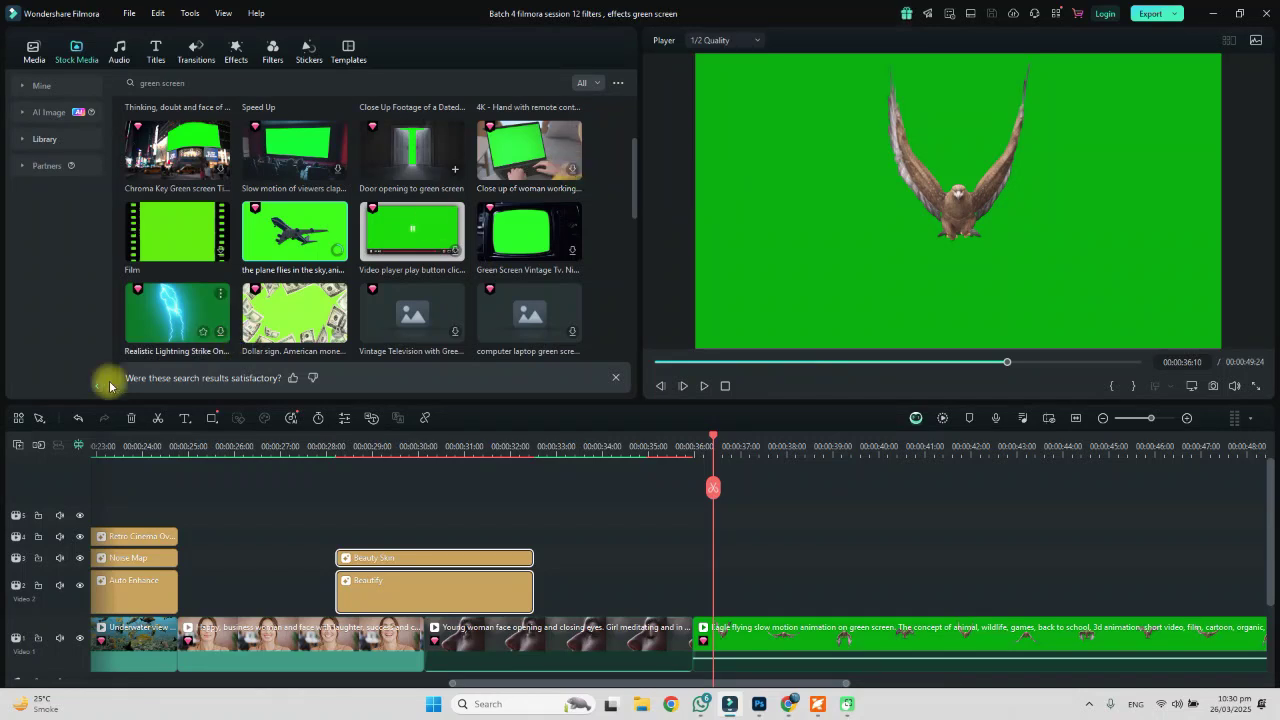
pyautogui.click(217, 336)
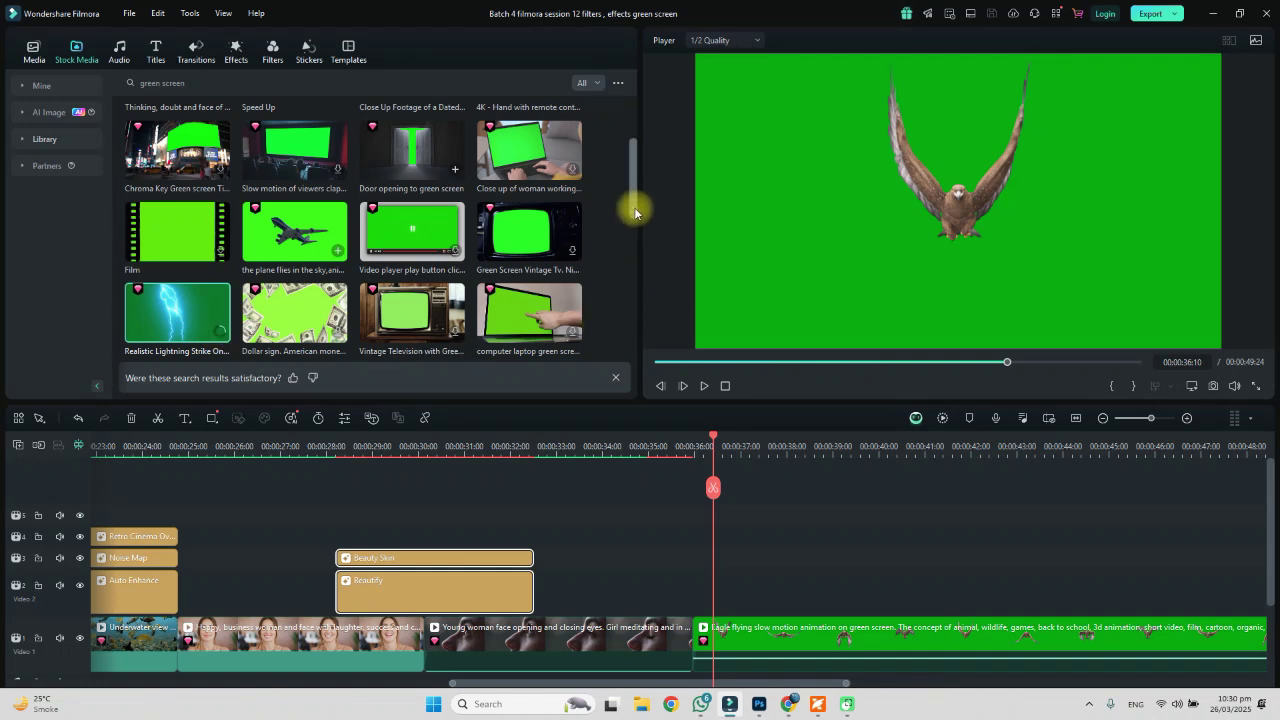
pyautogui.moveTo(634, 206); pyautogui.dragTo(631, 160)
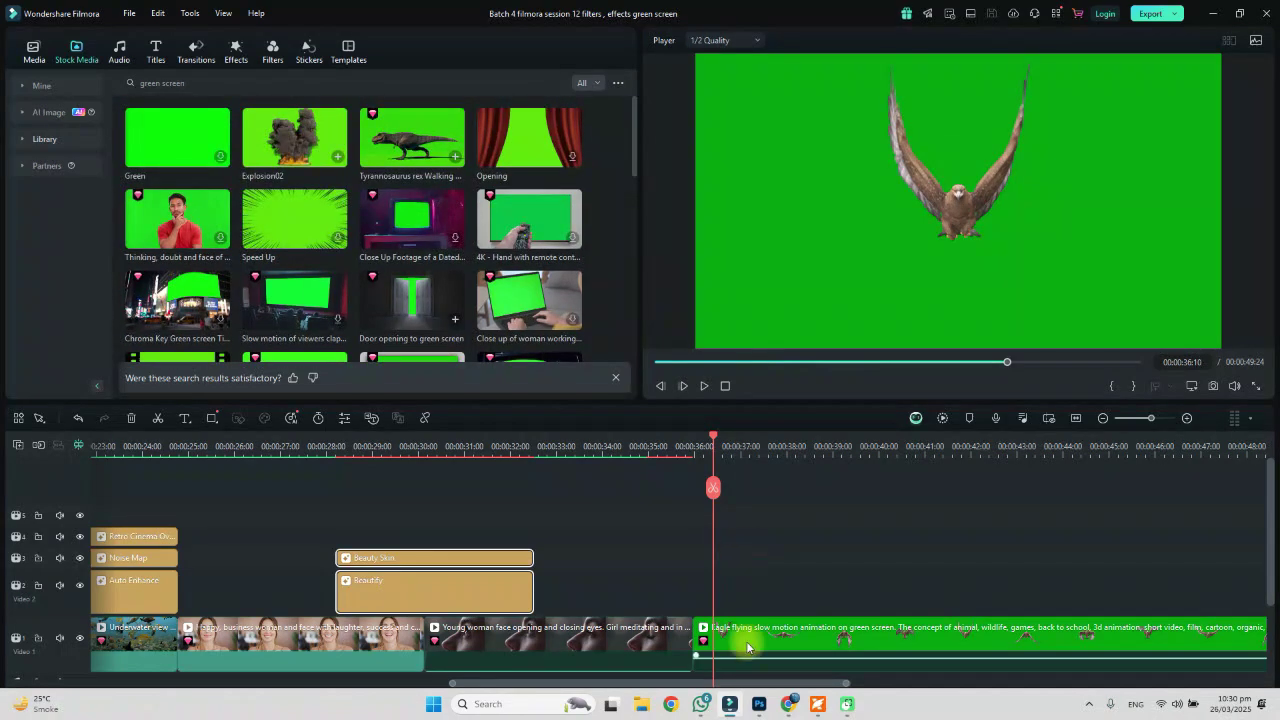
# Move the eagle clip to start at about 44 seconds, and add the Tyrannosaurus clip on track 2 at about 37 seconds, keeping the project settings.
pyautogui.moveTo(746, 641); pyautogui.dragTo(1147, 636)
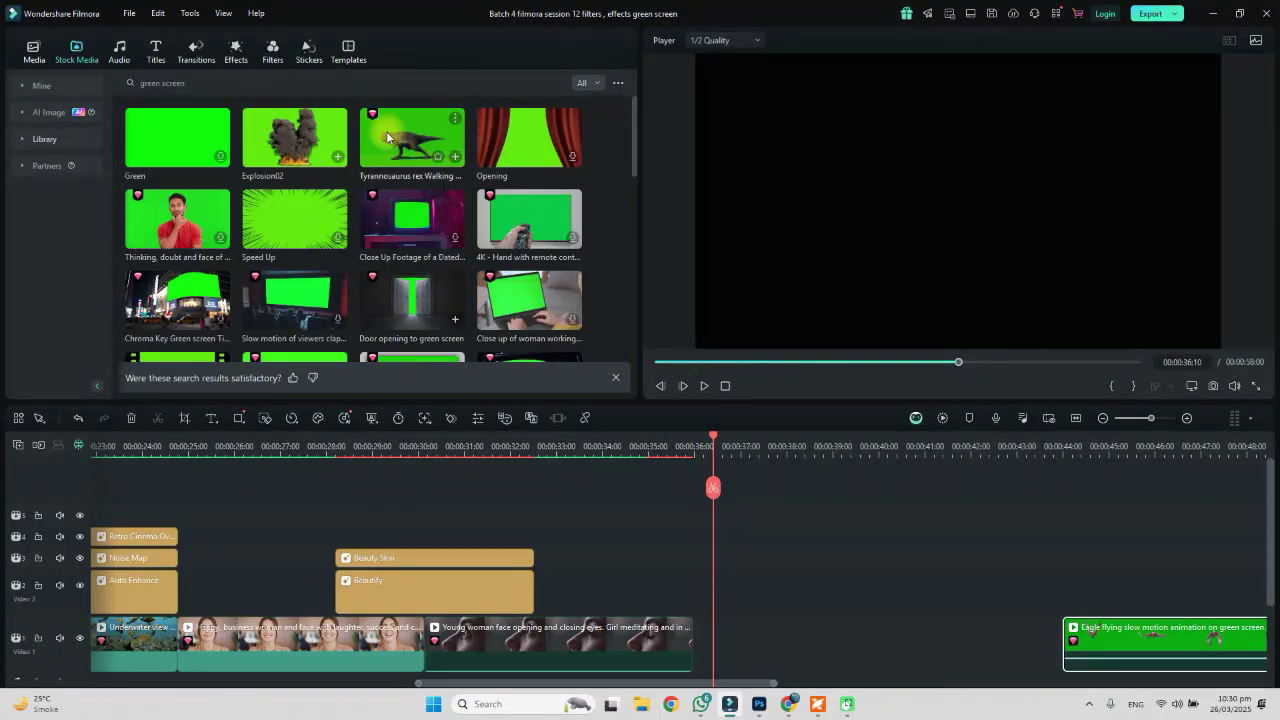
pyautogui.moveTo(386, 131); pyautogui.dragTo(729, 594)
pyautogui.click(716, 368)
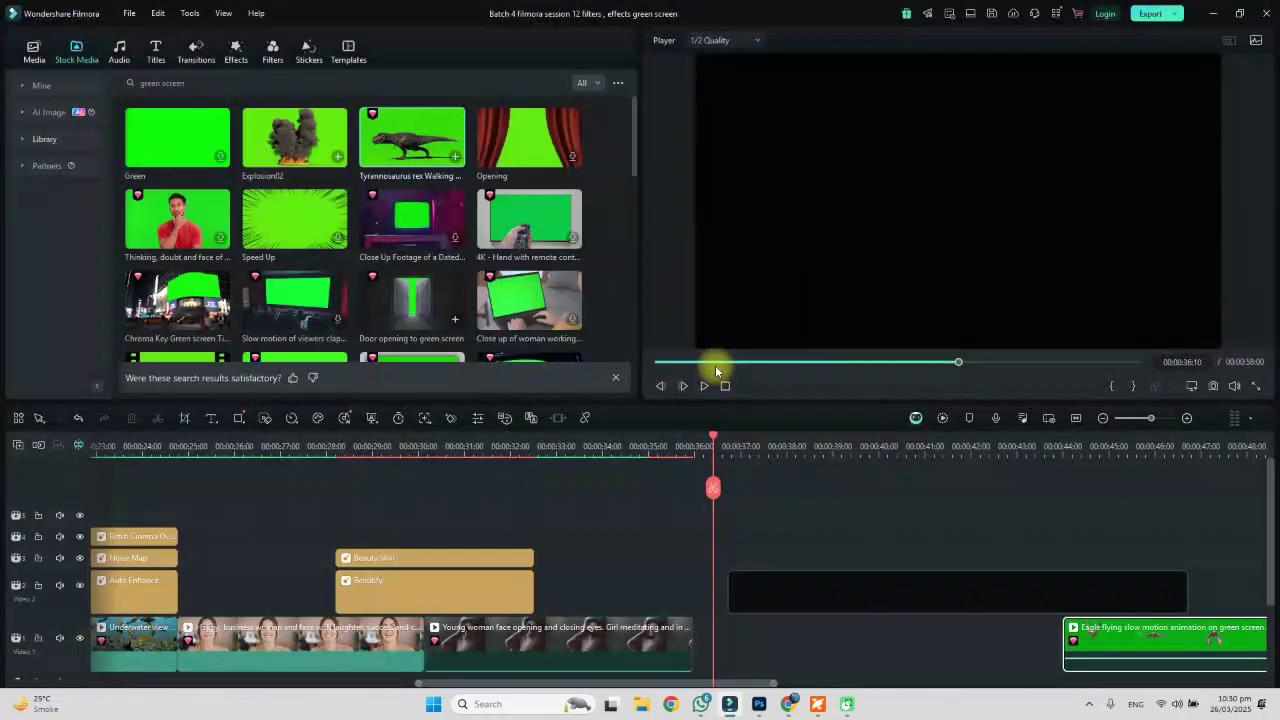
# Add the Door opening to green screen clip directly after the Tyrannosaurus clip, keeping the project settings of 1920 x 1080 25fps.
pyautogui.scroll(-3, 700, 443)
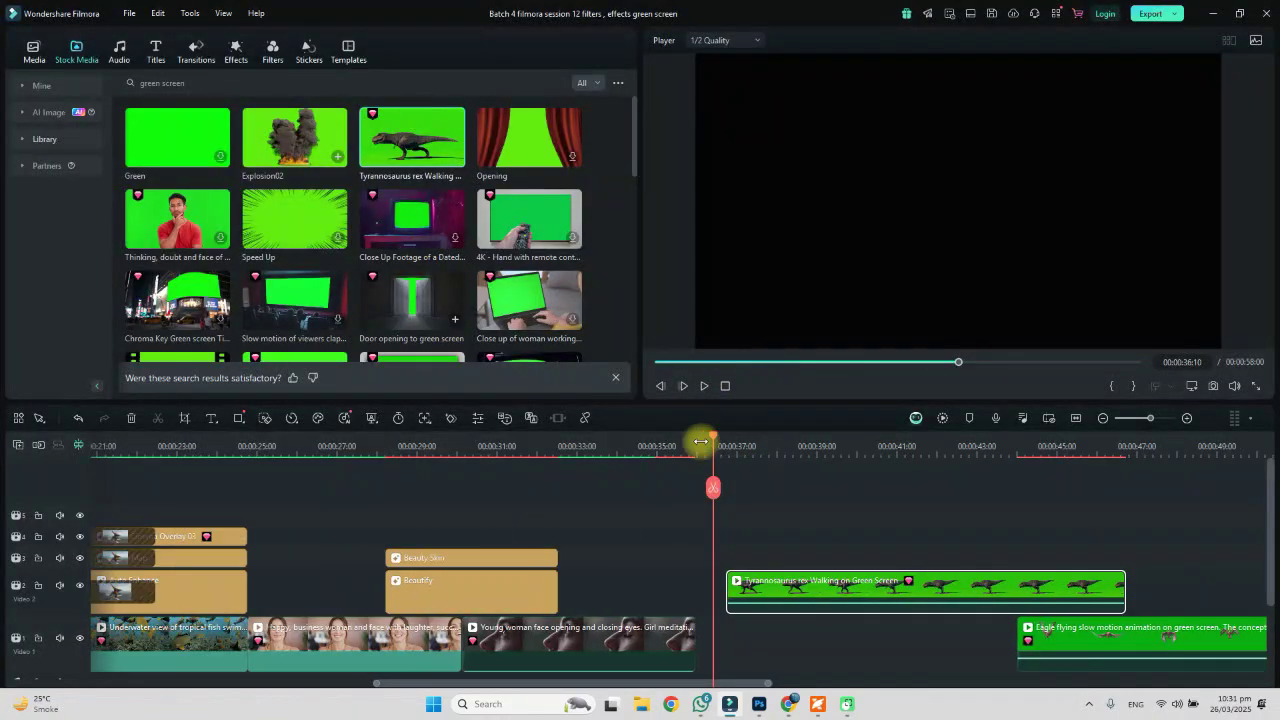
pyautogui.moveTo(428, 322); pyautogui.dragTo(860, 592)
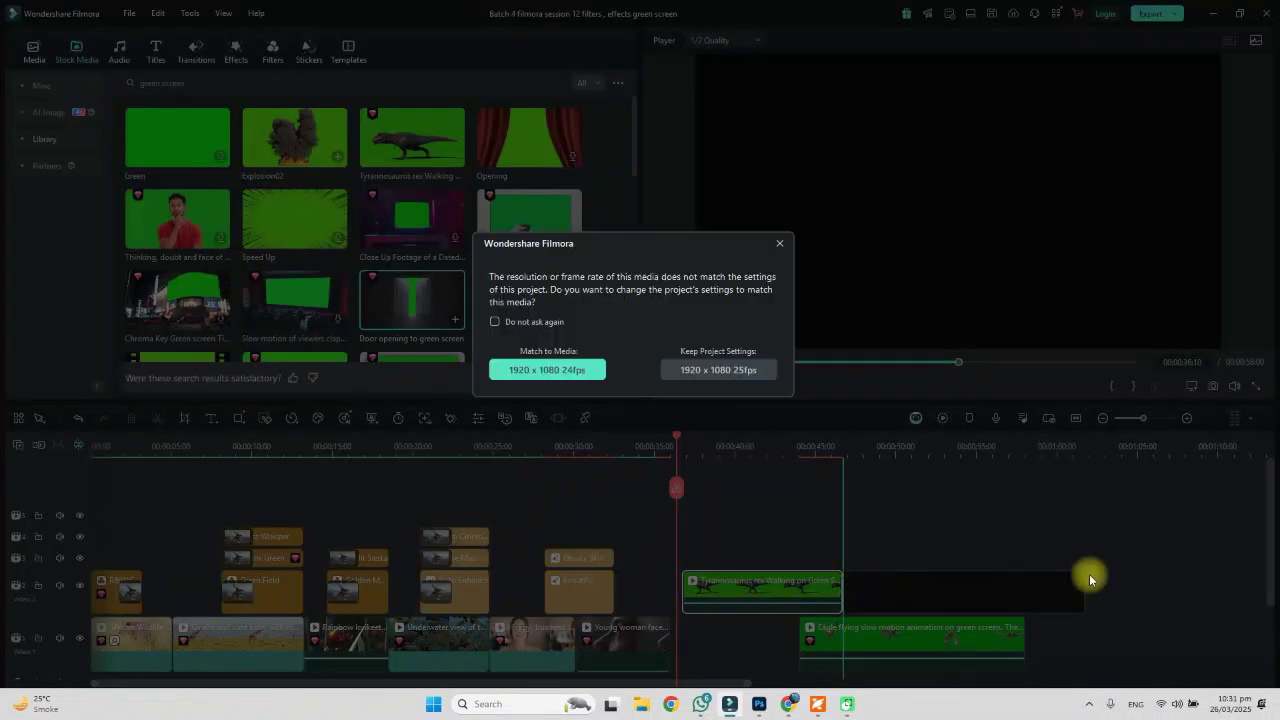
pyautogui.click(765, 374)
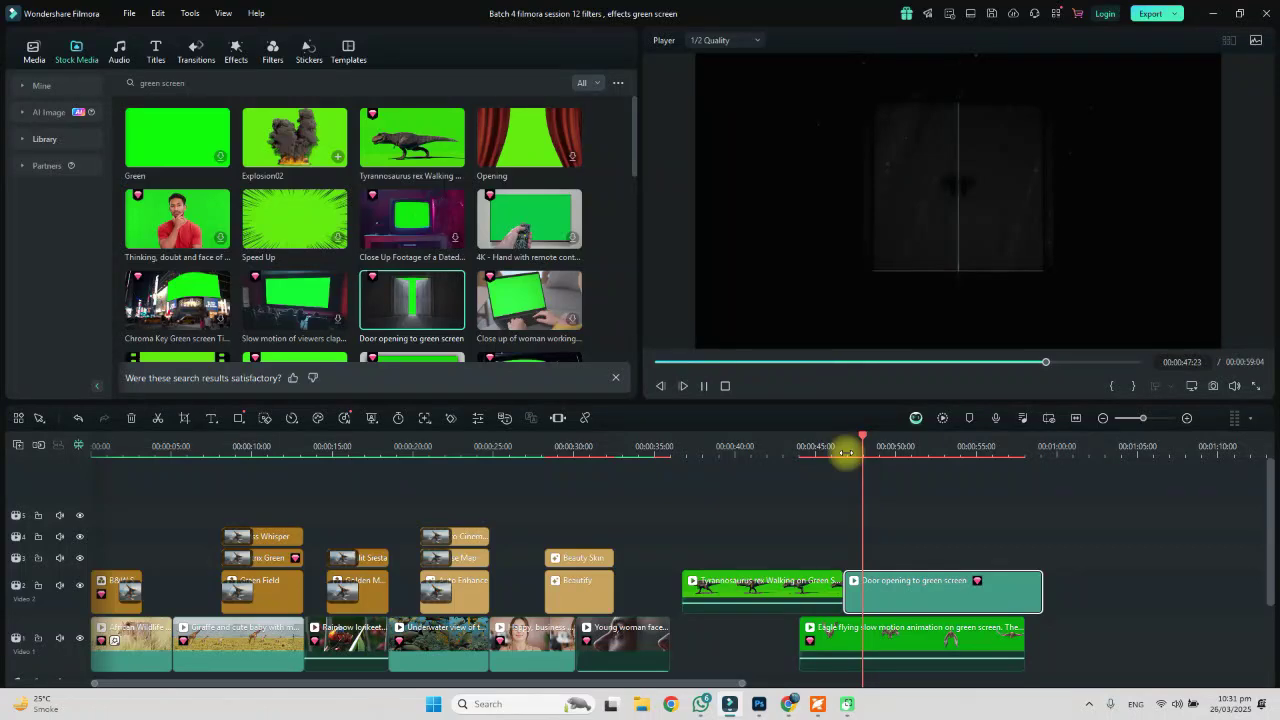
# Preview the door clip, trim its start to 00:00:54:15, and extend its end to about 00:01:01:18.
pyautogui.moveTo(846, 453); pyautogui.dragTo(920, 452)
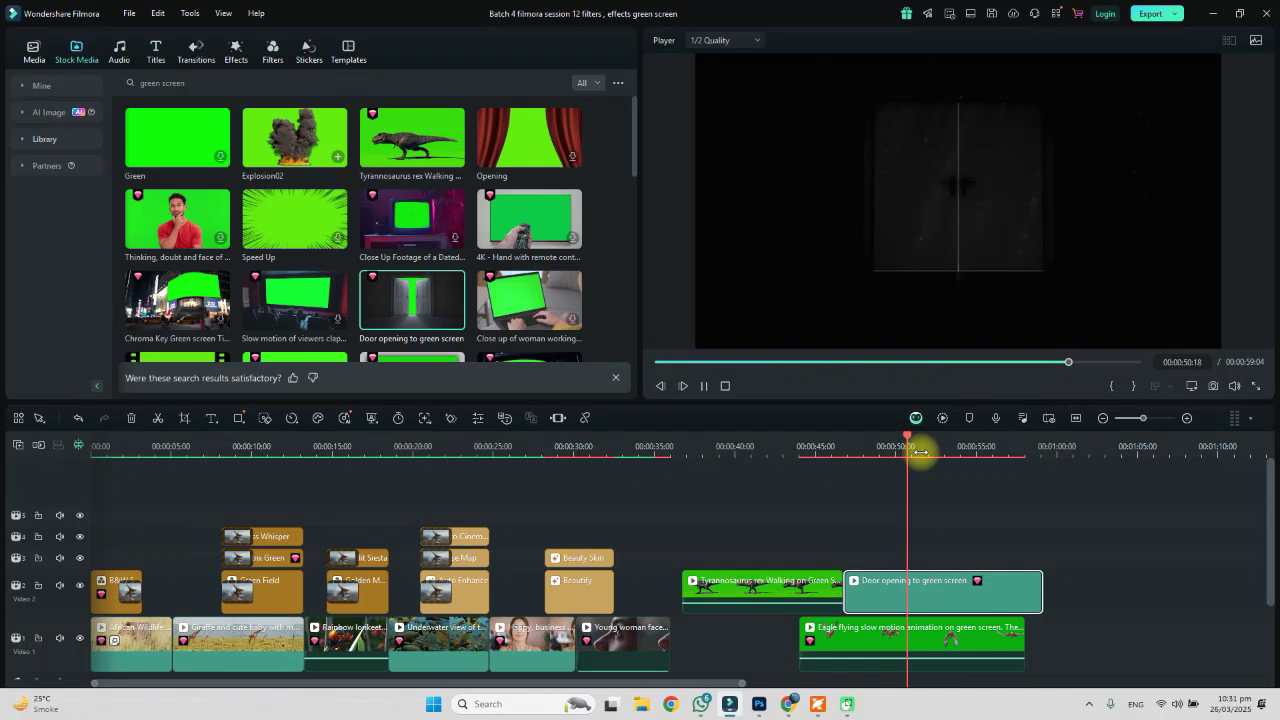
pyautogui.doubleClick(934, 588)
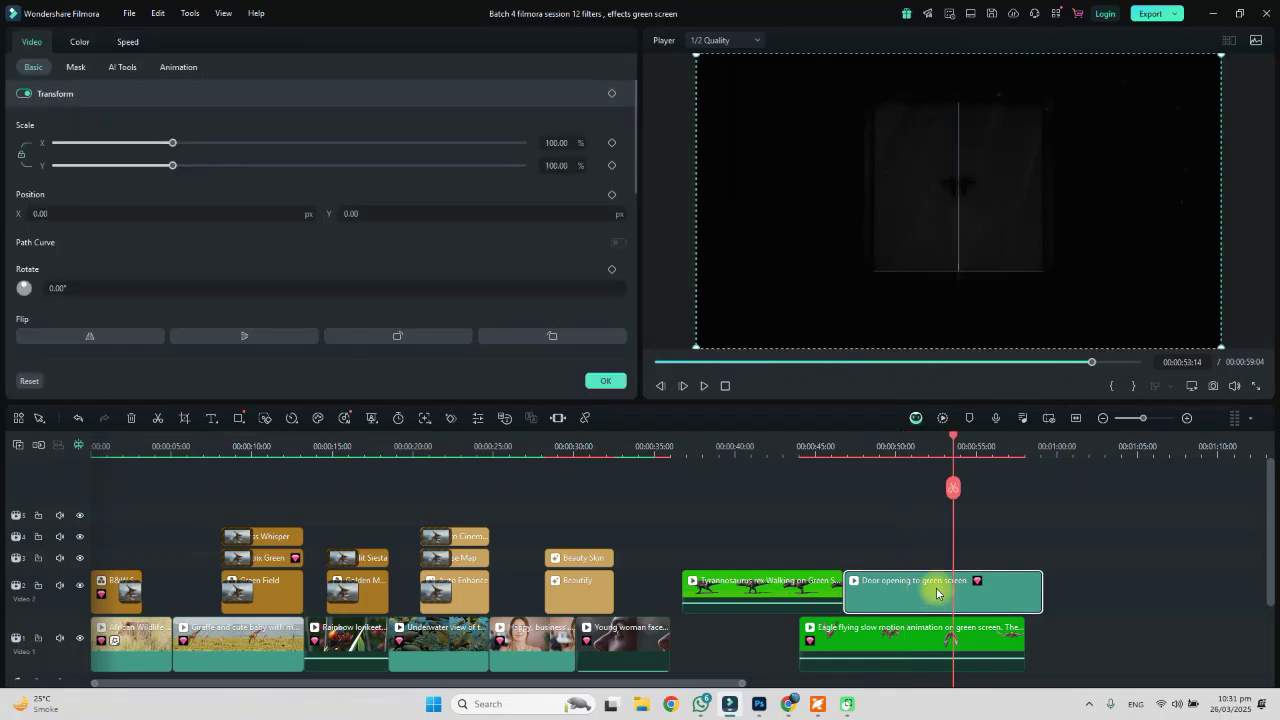
pyautogui.click(120, 68)
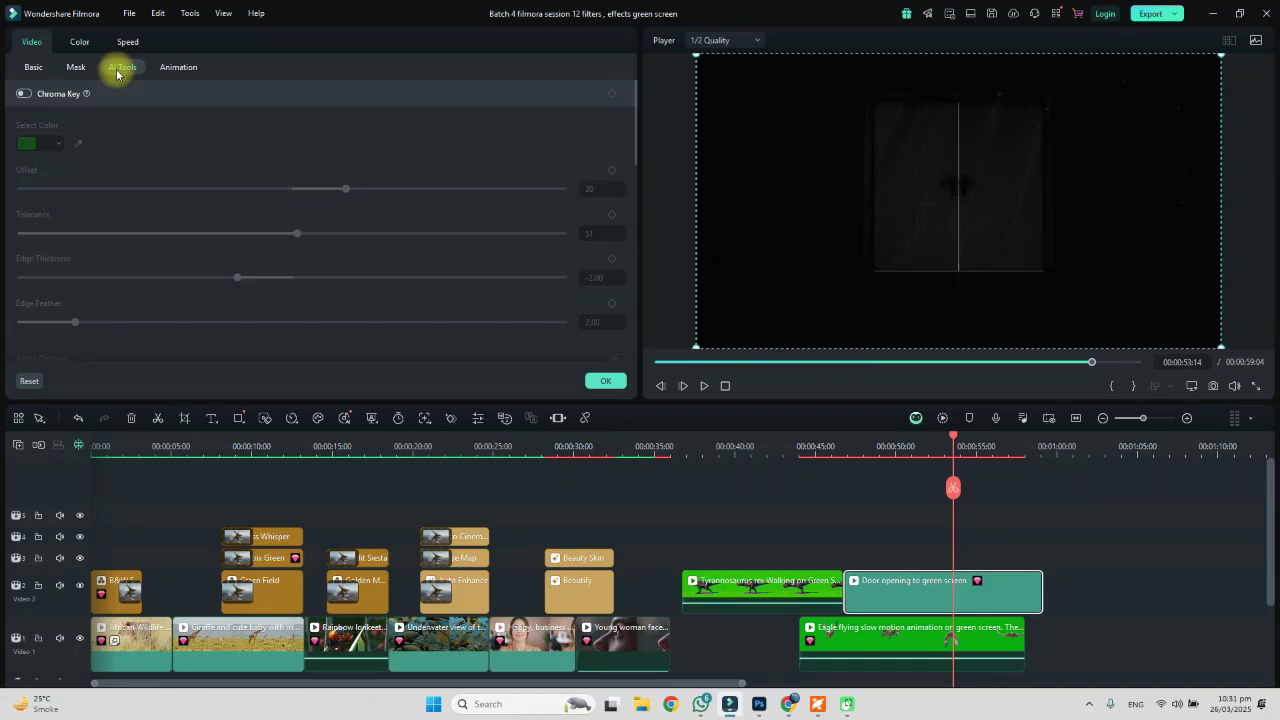
pyautogui.click(991, 596)
pyautogui.press('space')
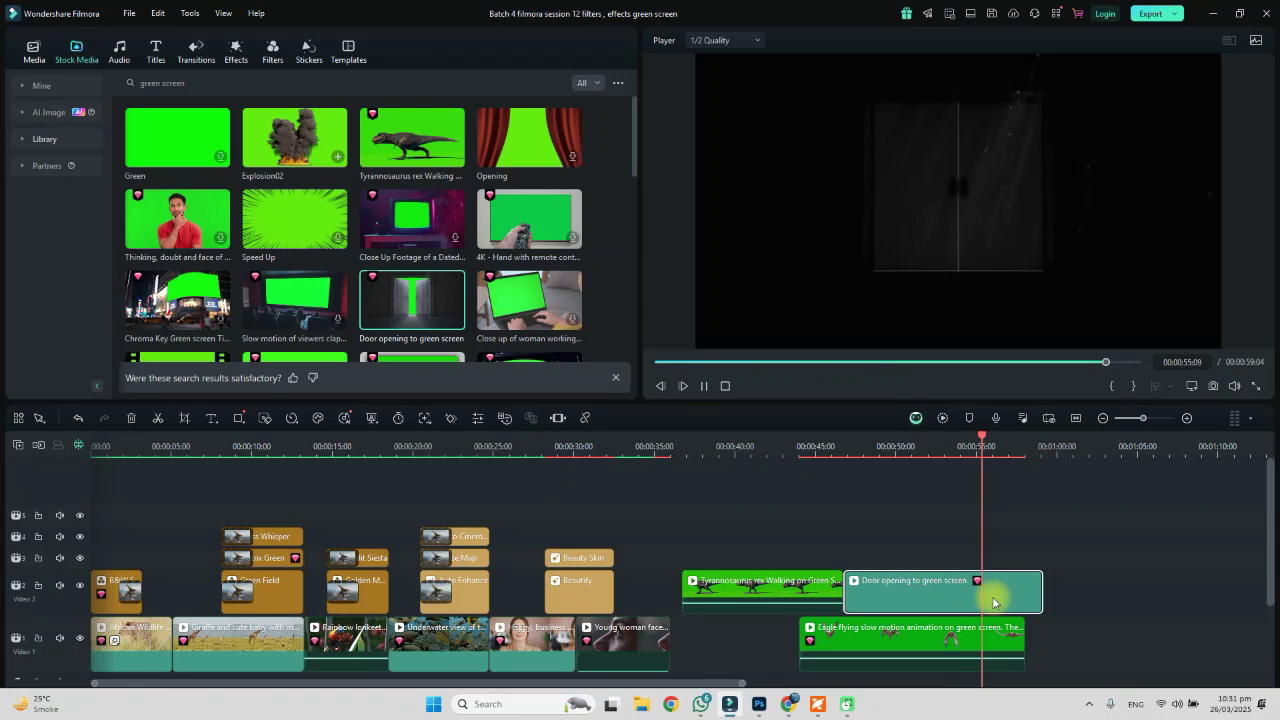
pyautogui.hotkey('alt', '[')
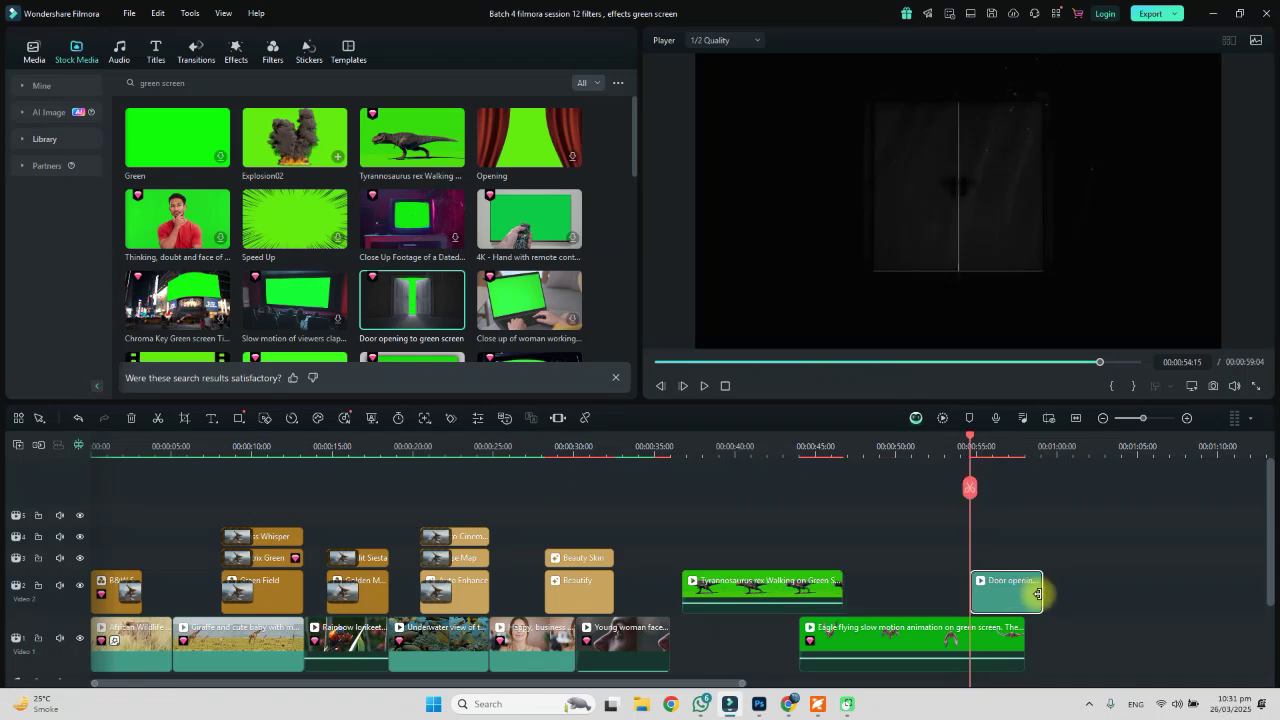
pyautogui.moveTo(1038, 594); pyautogui.dragTo(1083, 594)
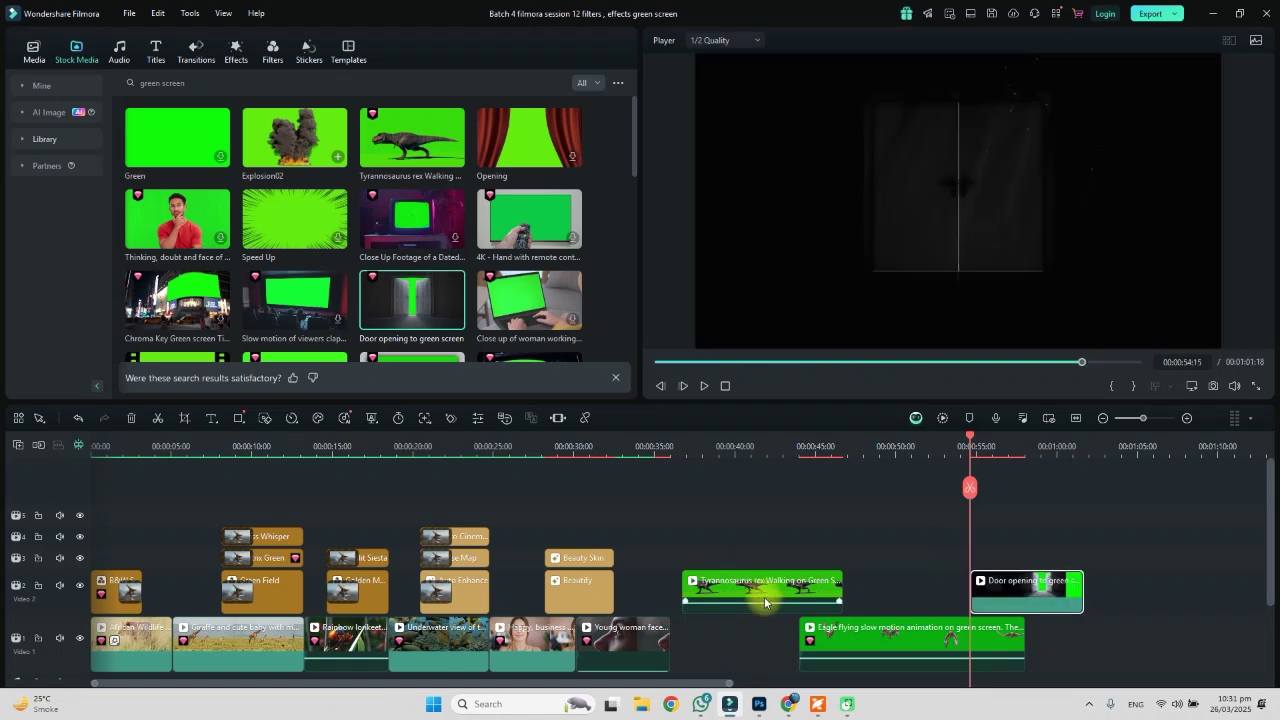
# Play the Tyrannosaurus clip, split it at 00:00:42:23, and delete the part after the cut.
pyautogui.doubleClick(763, 597)
pyautogui.press('space')
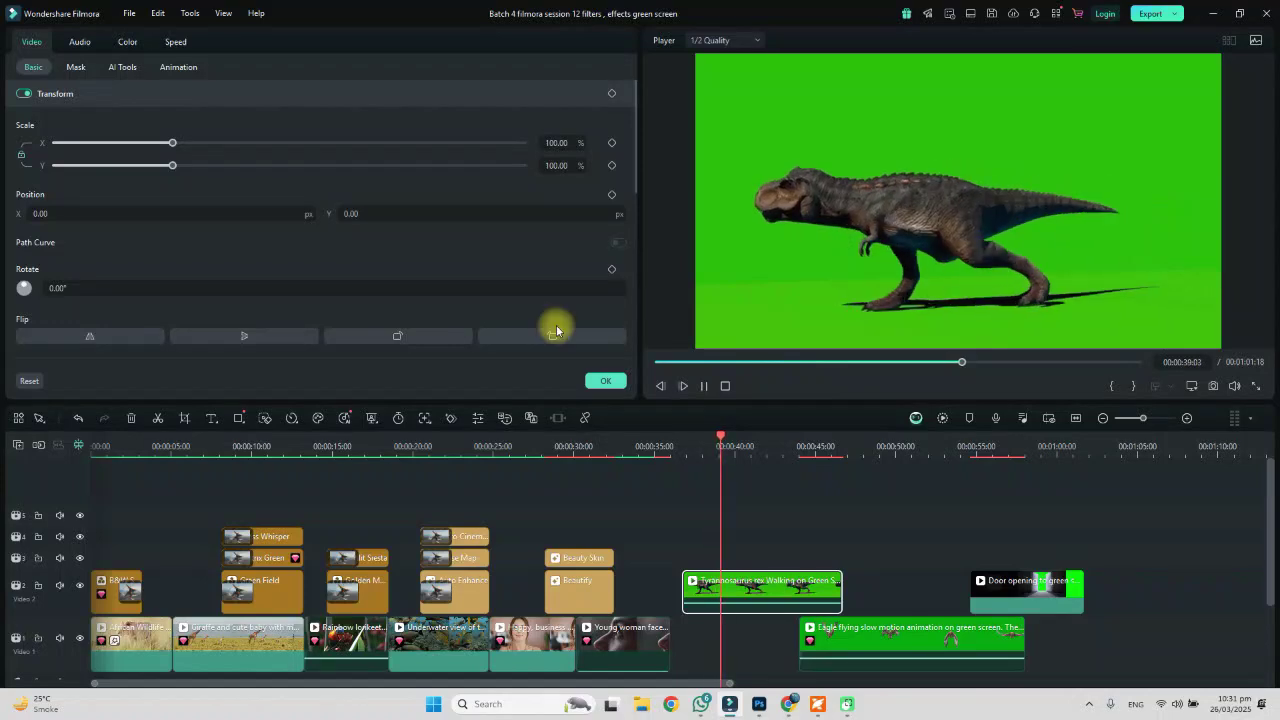
pyautogui.click(614, 382)
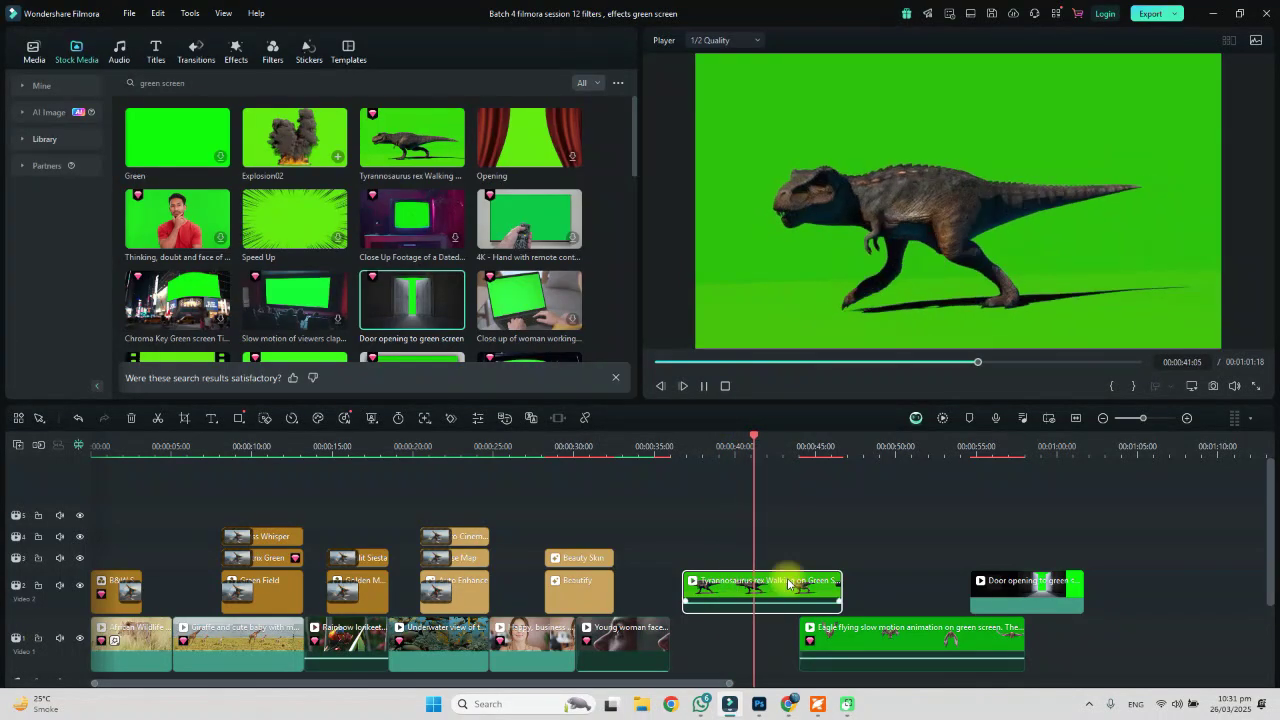
pyautogui.press('space')
pyautogui.hotkey('ctrl', 'b')
pyautogui.press('Delete')
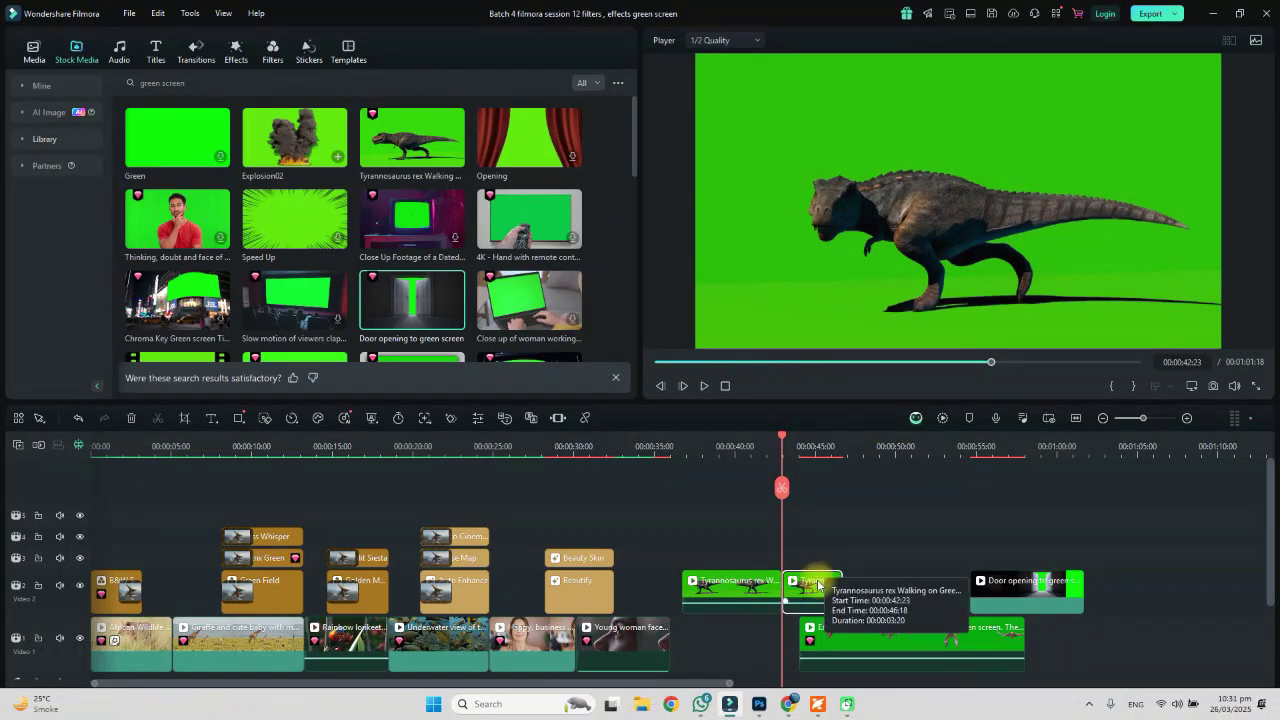
pyautogui.press('Delete')
pyautogui.press('Delete')
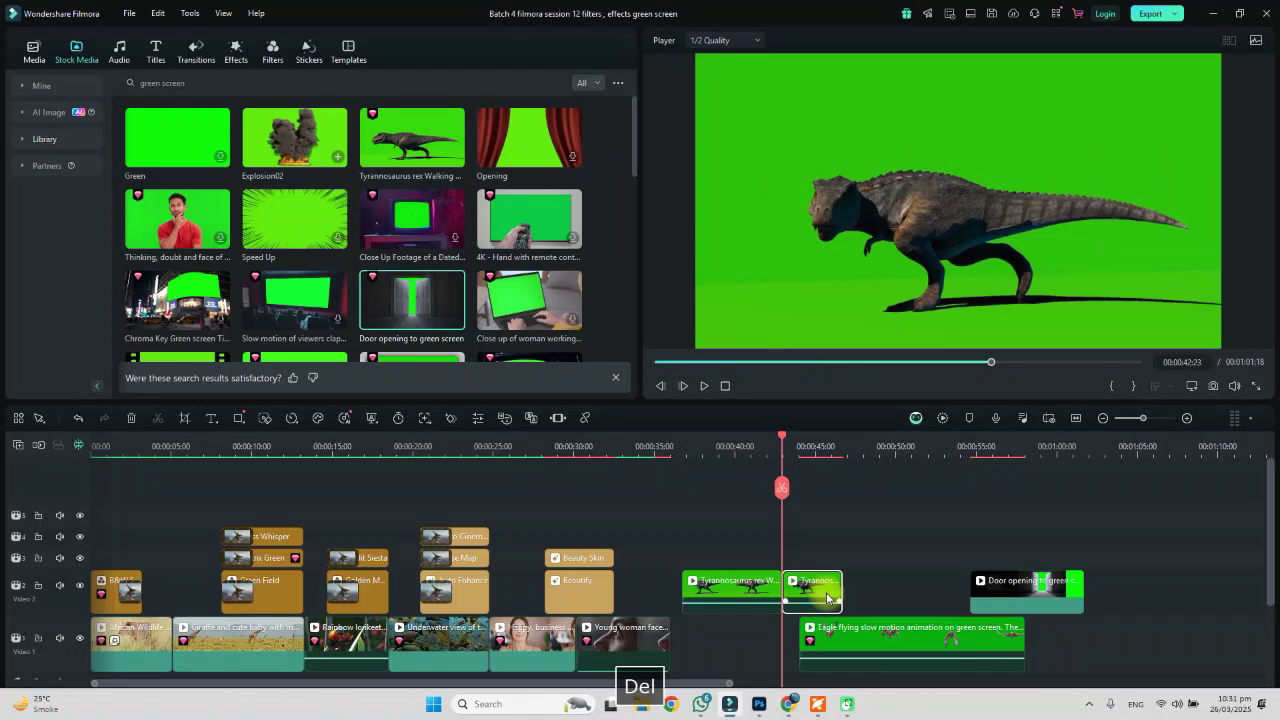
# Move the door clip directly behind the shortened Tyrannosaurus clip, and place the eagle clip after it on the same track.
pyautogui.moveTo(1035, 595); pyautogui.dragTo(848, 592)
pyautogui.moveTo(914, 637); pyautogui.dragTo(1020, 602)
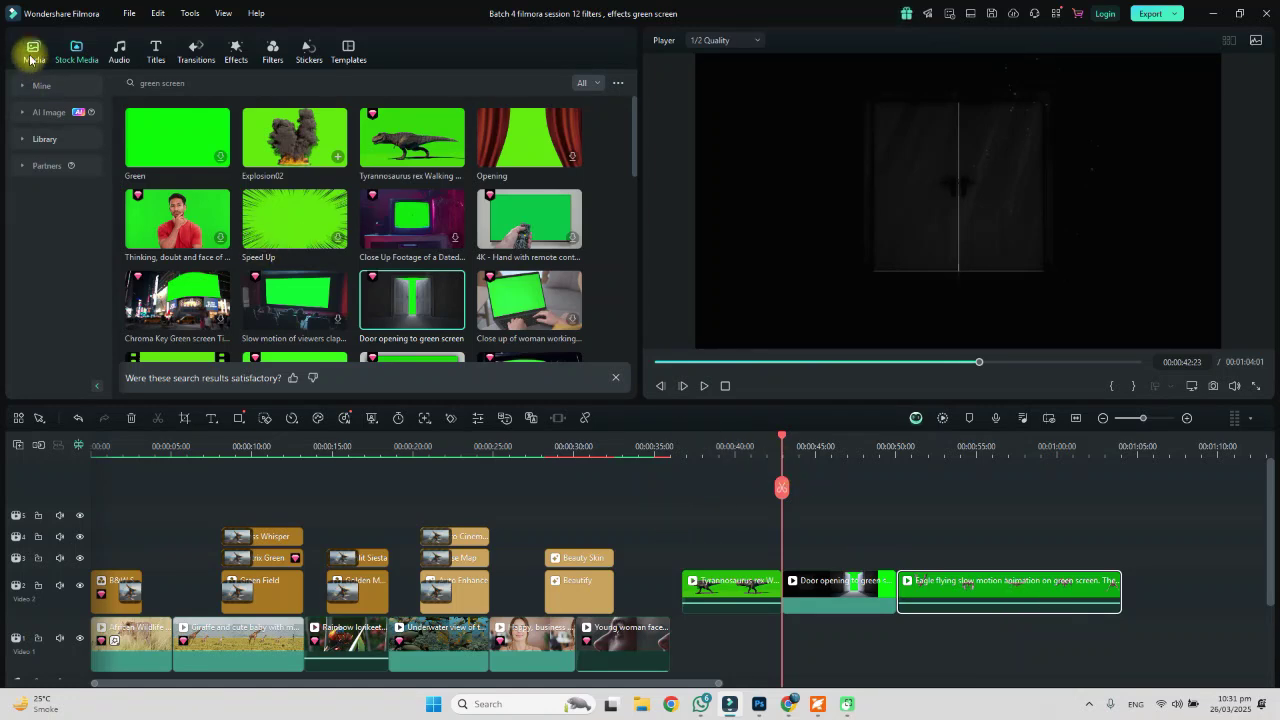
# Add the Realistic Lightning Strike clip on track 4, starting at the end of the eagle clip, and keep the project settings.
pyautogui.moveTo(636, 157); pyautogui.dragTo(637, 205)
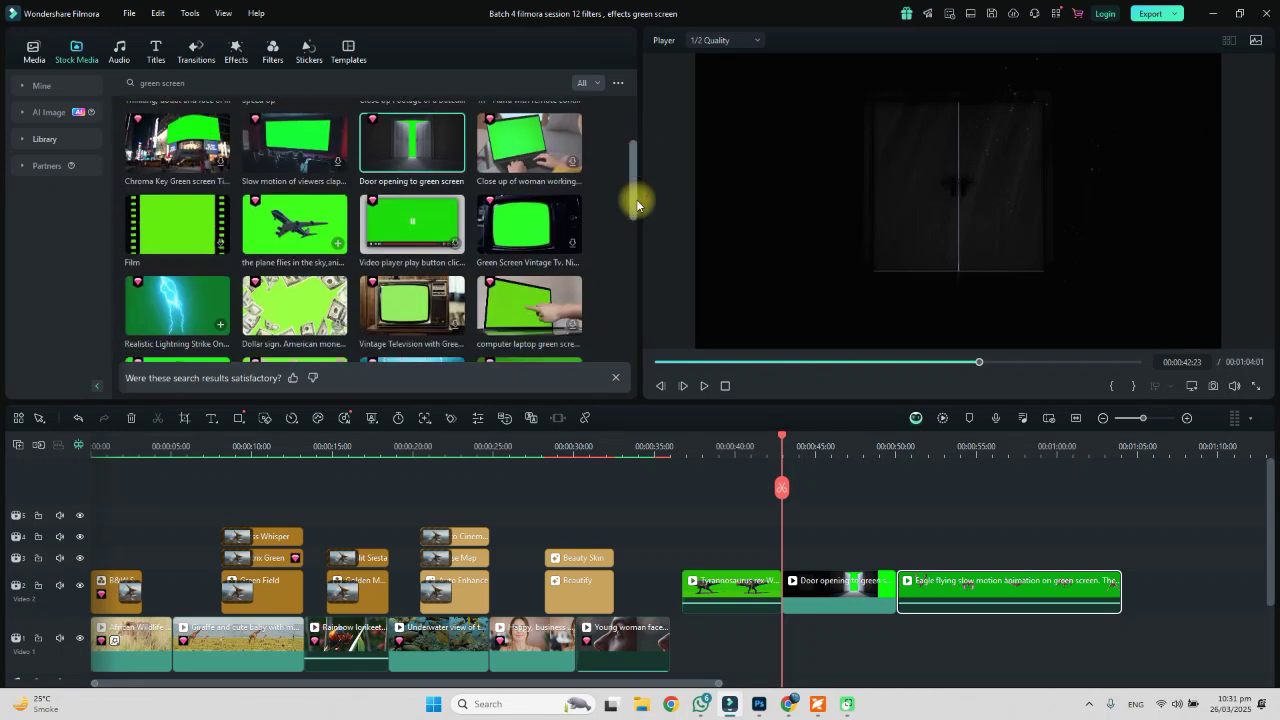
pyautogui.moveTo(170, 302); pyautogui.dragTo(620, 468)
pyautogui.click(729, 374)
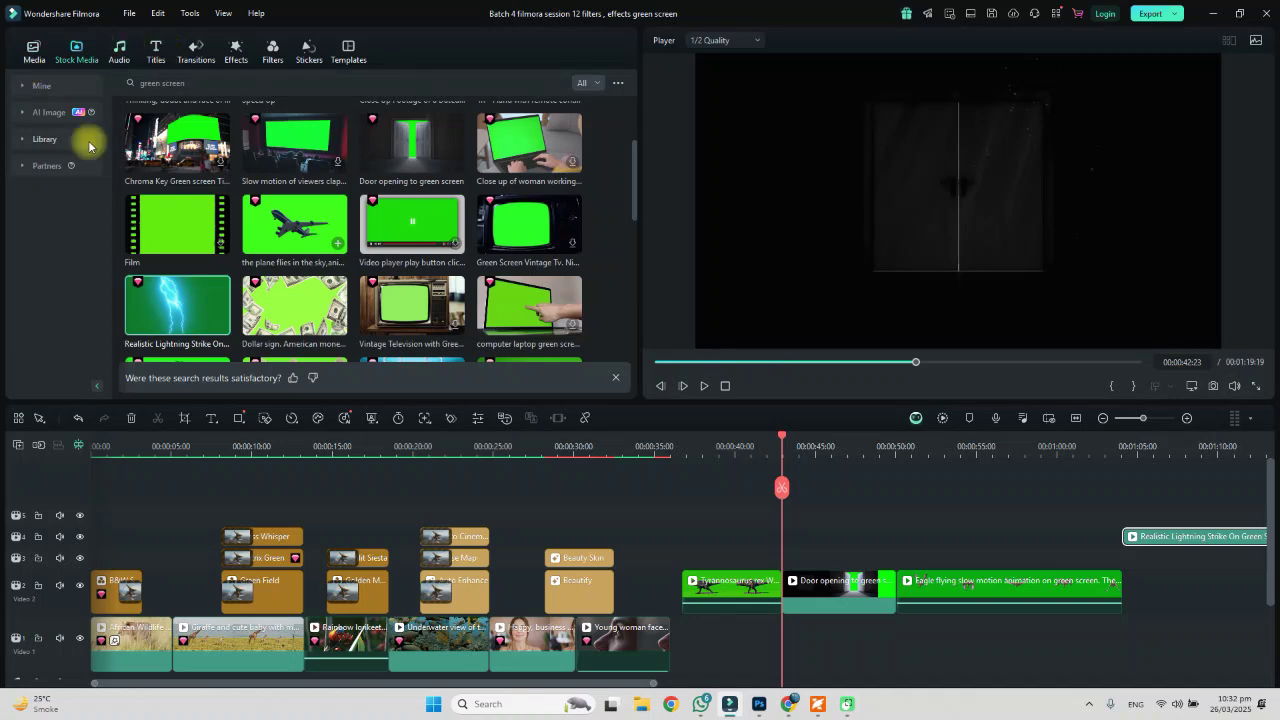
# Search the stock media library for "wide land".
pyautogui.click(206, 90)
pyautogui.press('BackSpace')
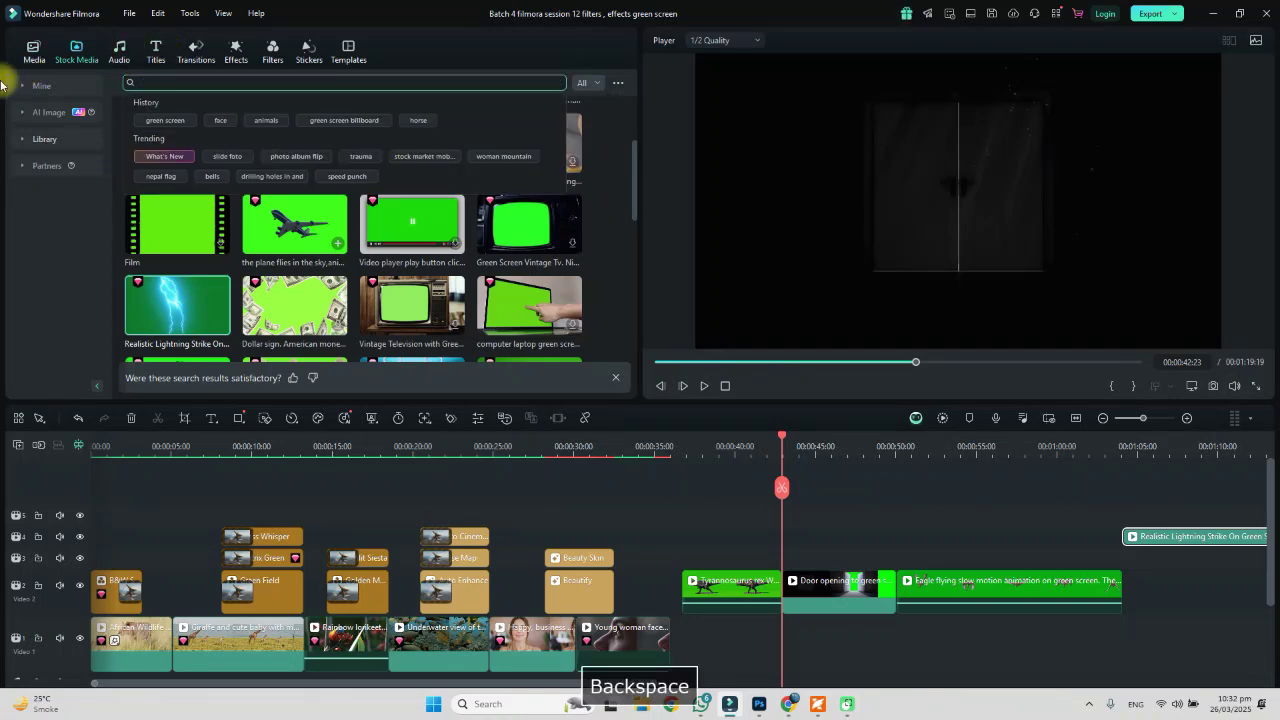
pyautogui.write('wid')
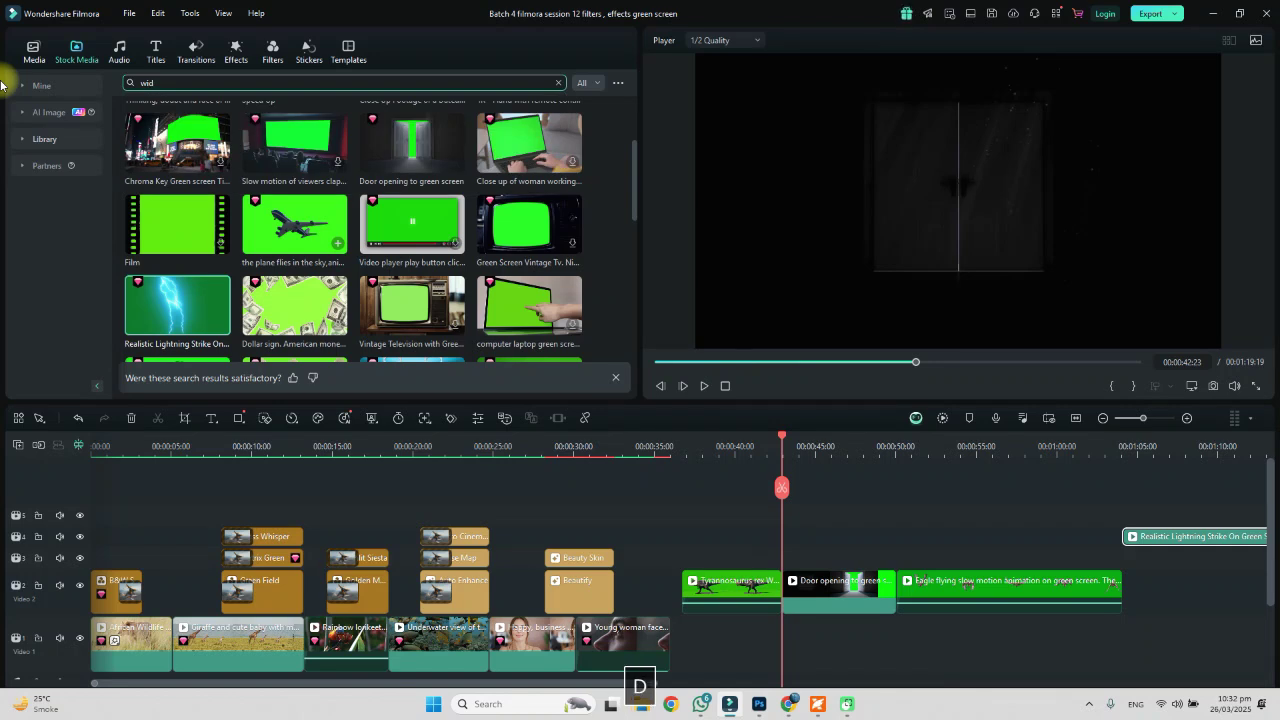
pyautogui.write('e land')
pyautogui.press('Return')
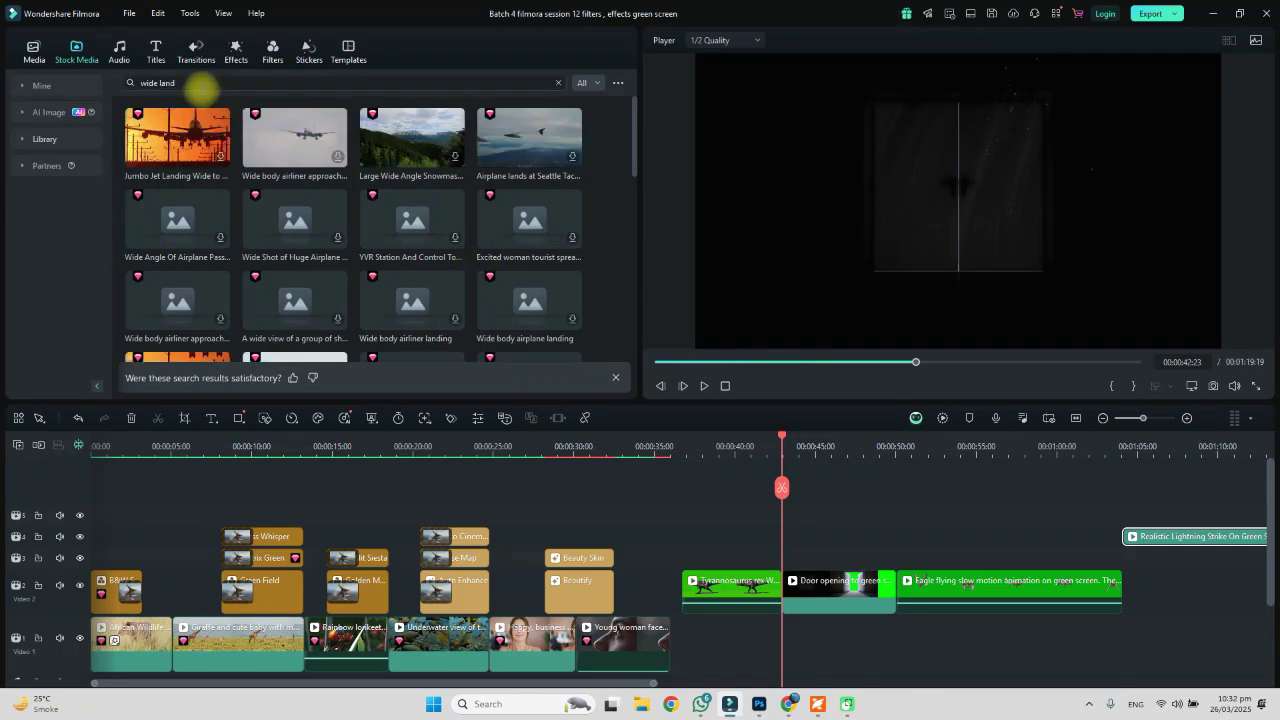
# Search the stock media library for "garden" and download the garden fountain clip.
pyautogui.click(203, 86)
pyautogui.write('garden')
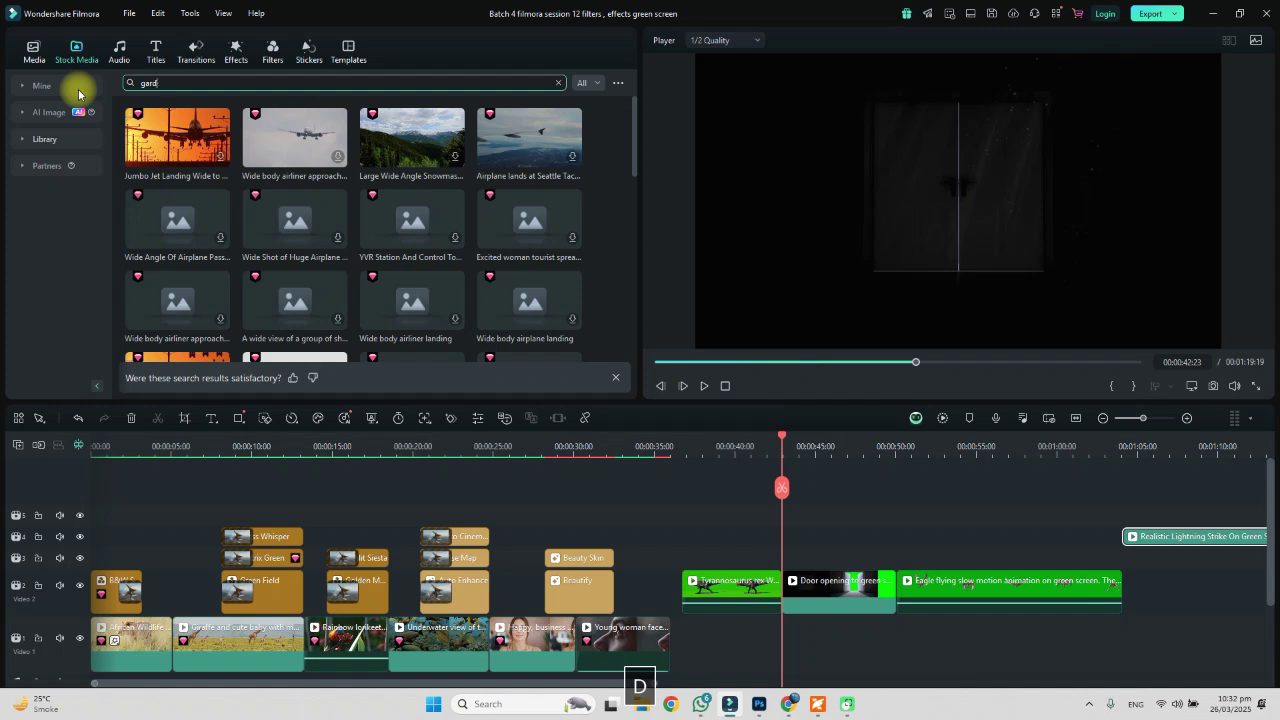
pyautogui.press('Return')
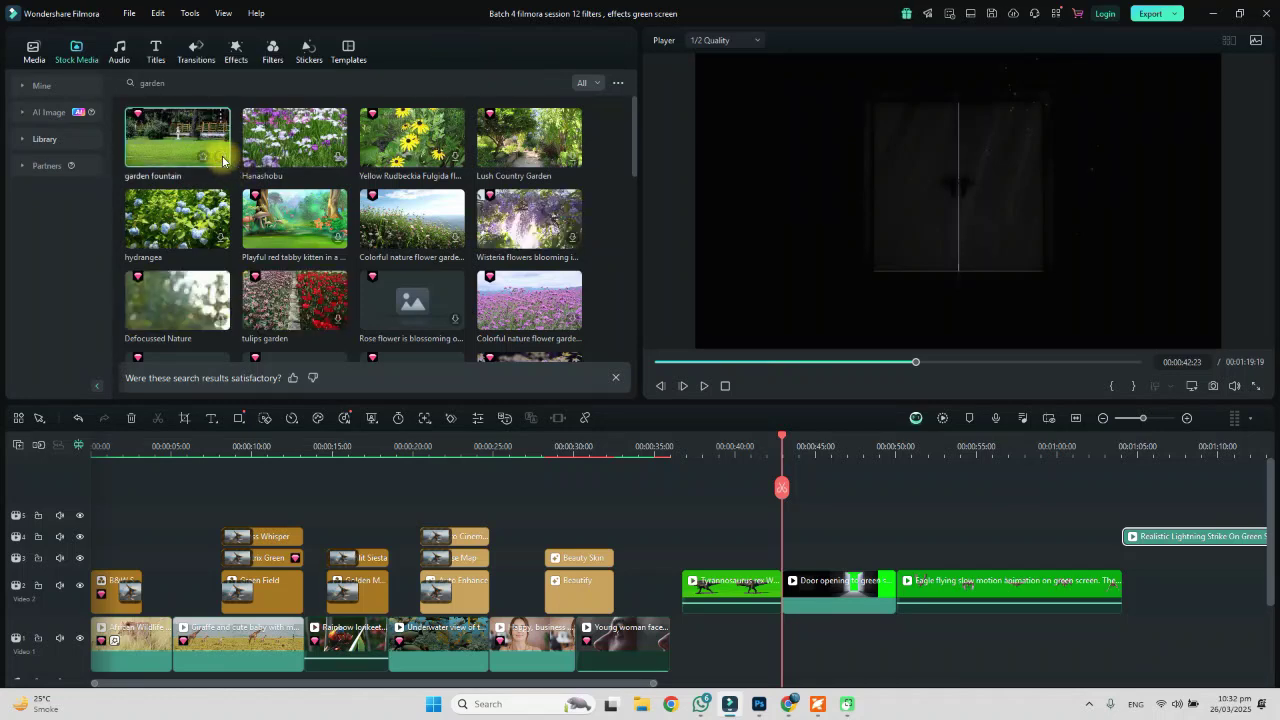
pyautogui.moveTo(630, 158); pyautogui.dragTo(614, 120)
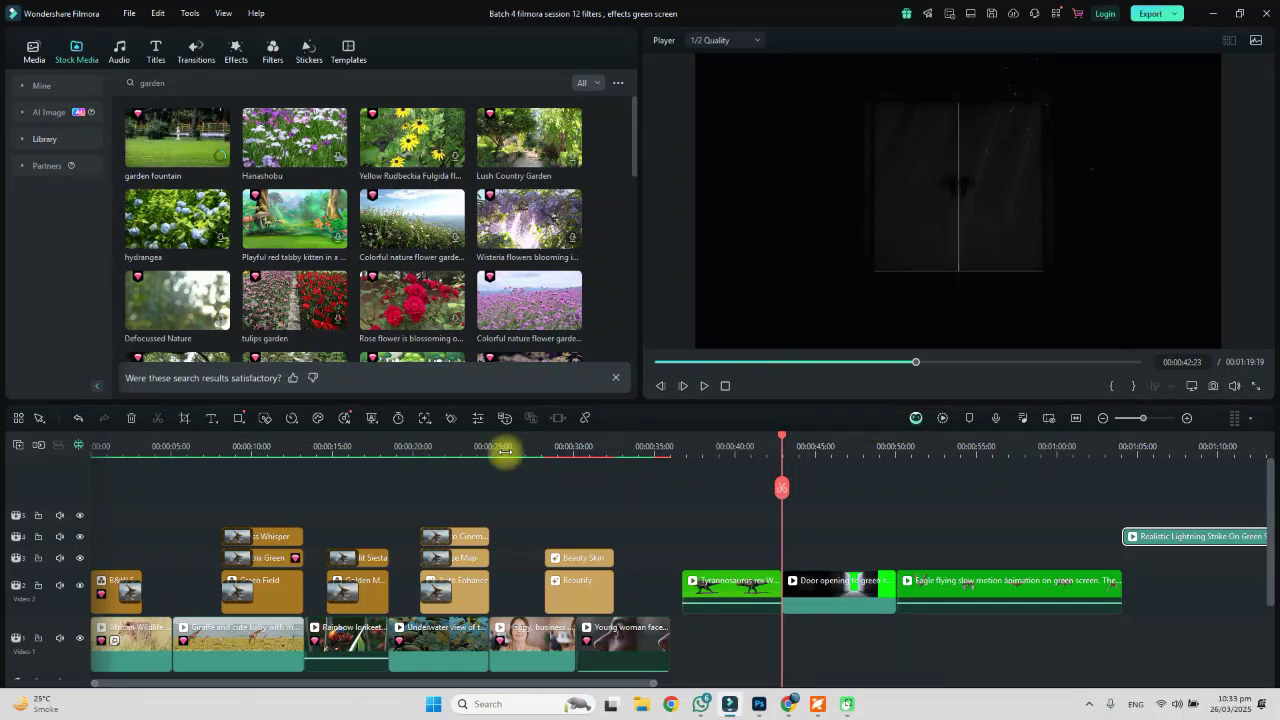
# Move the Tyrannosaurus clip to track 3 above the African wildlife clip, starting at about 2 seconds, and increase that track's height.
pyautogui.click(766, 588)
pyautogui.moveTo(766, 588); pyautogui.dragTo(200, 557)
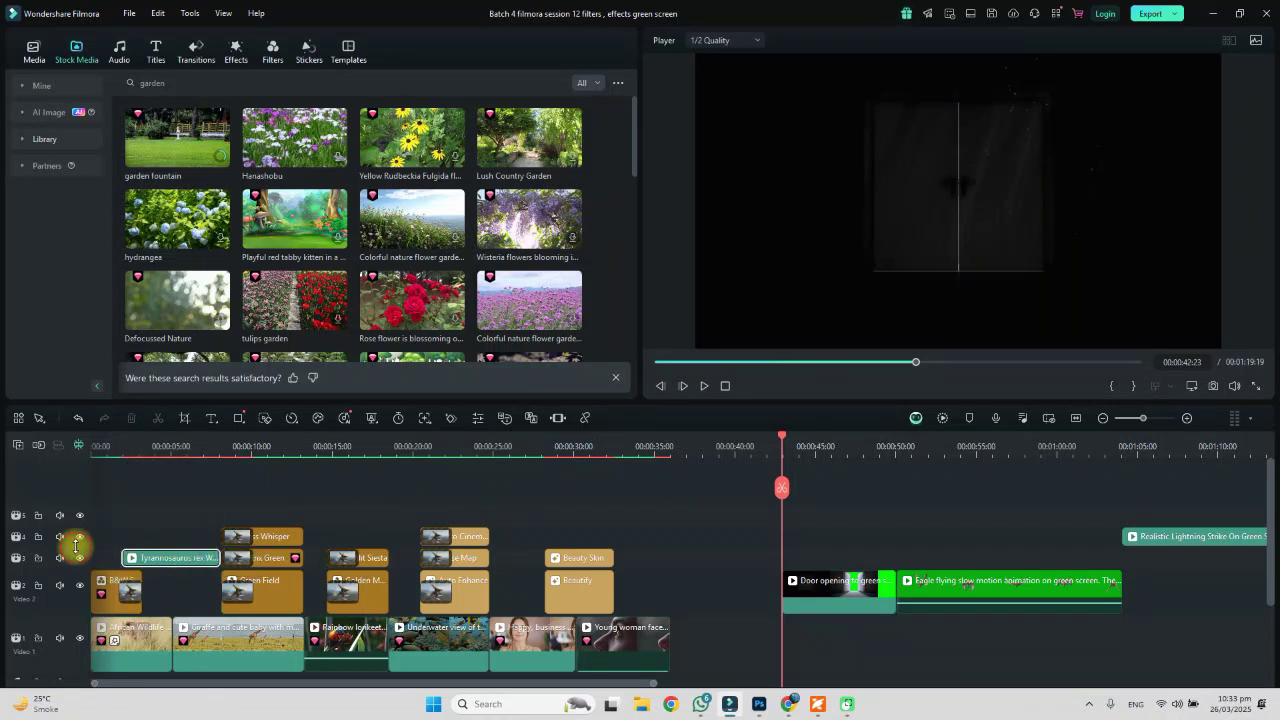
pyautogui.moveTo(74, 543); pyautogui.dragTo(76, 535)
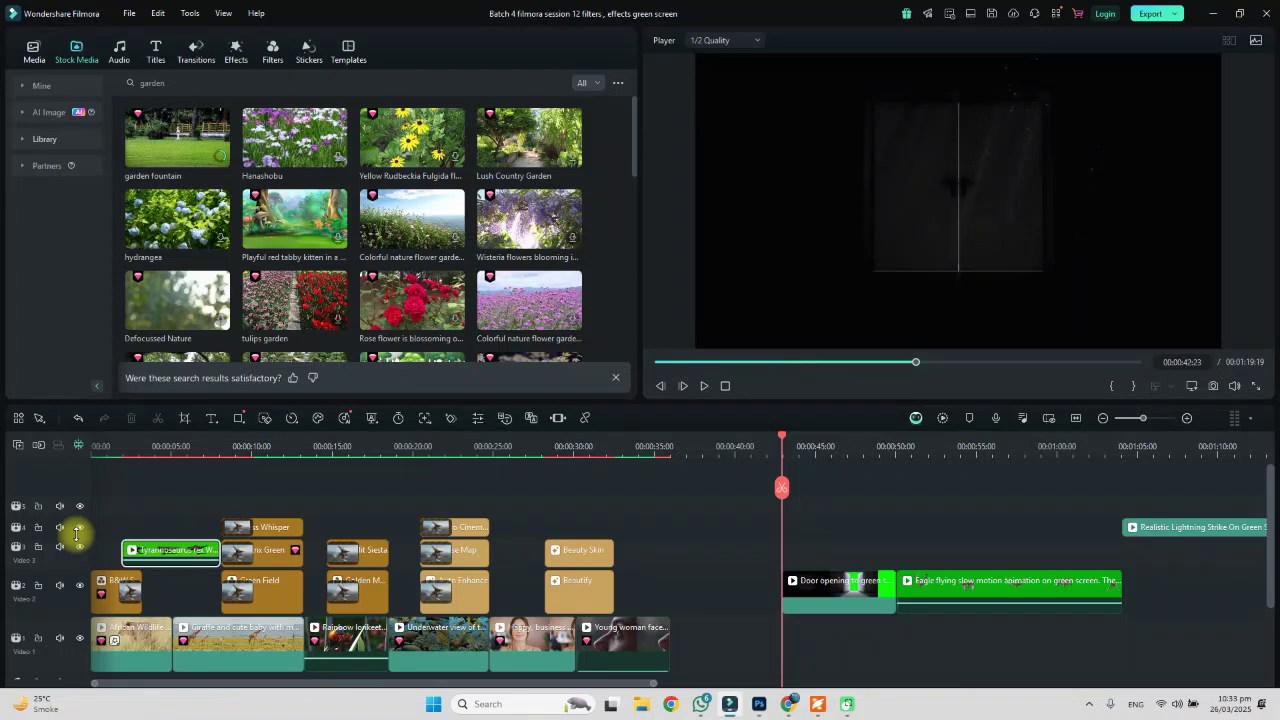
# Preview the Tyrannosaurus clip at about 3 to 5 seconds and turn on Chroma Key for it.
pyautogui.click(160, 512)
pyautogui.press('space')
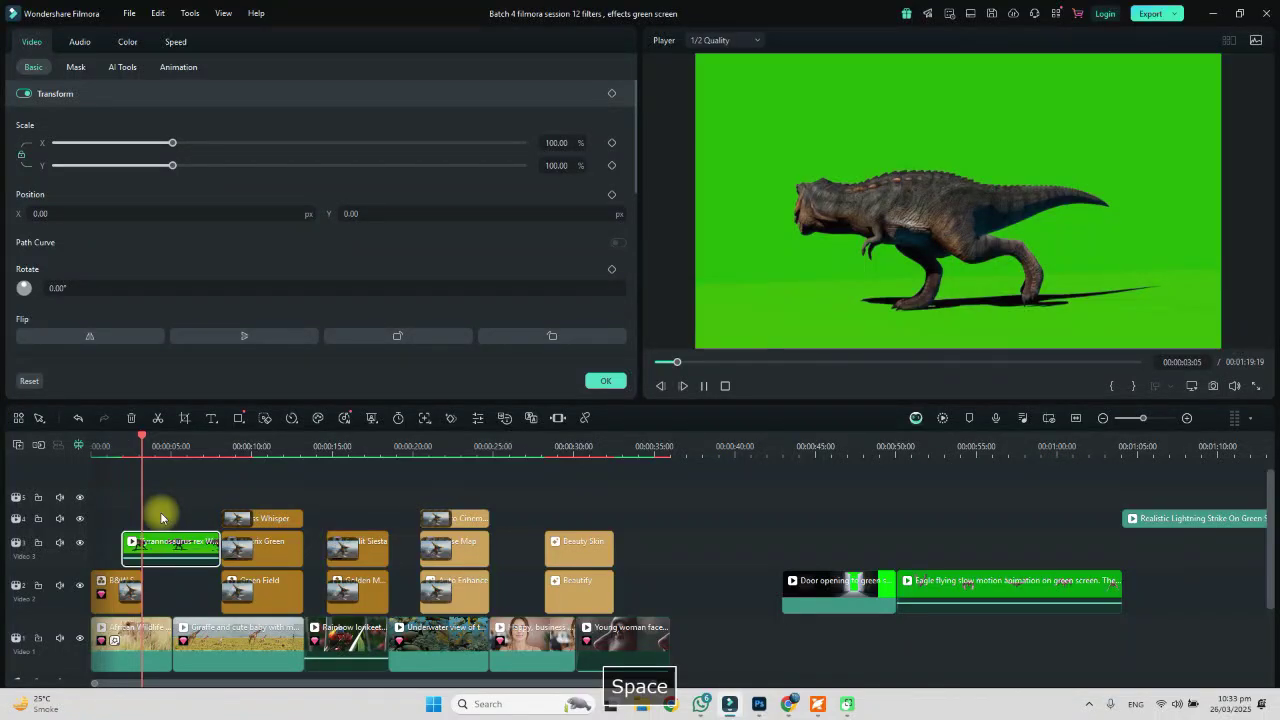
pyautogui.click(193, 550)
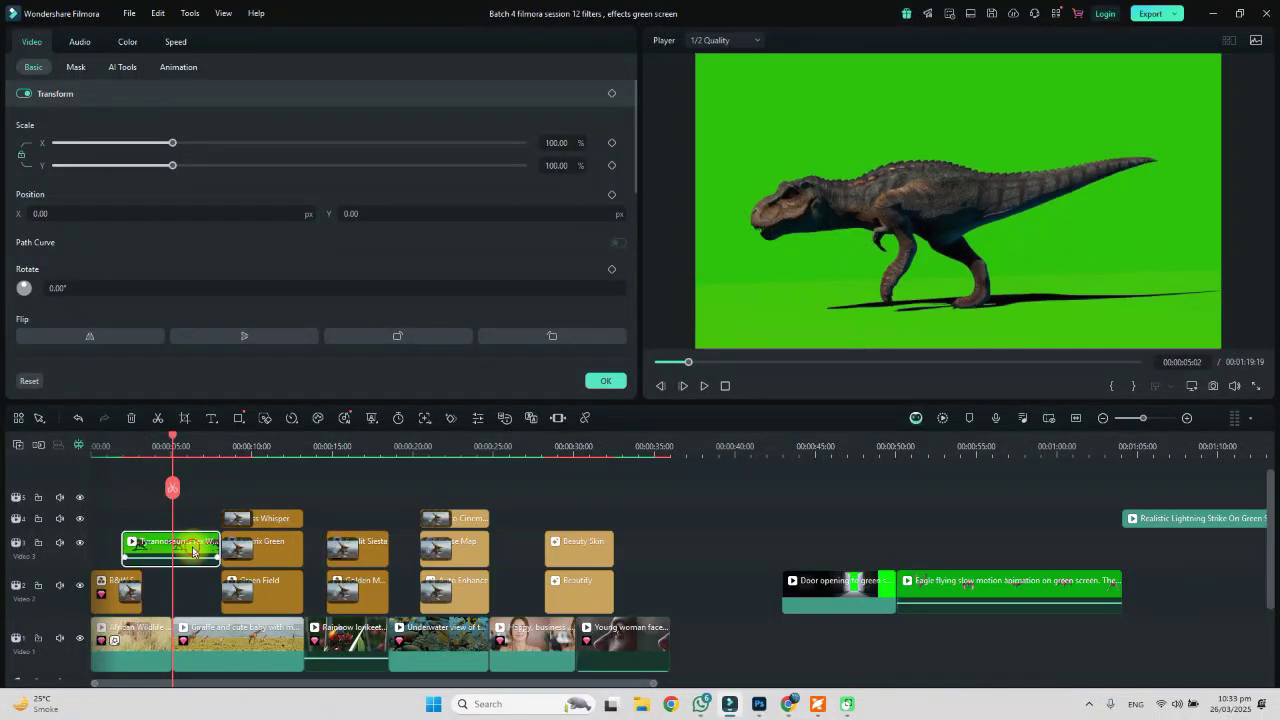
pyautogui.click(193, 550)
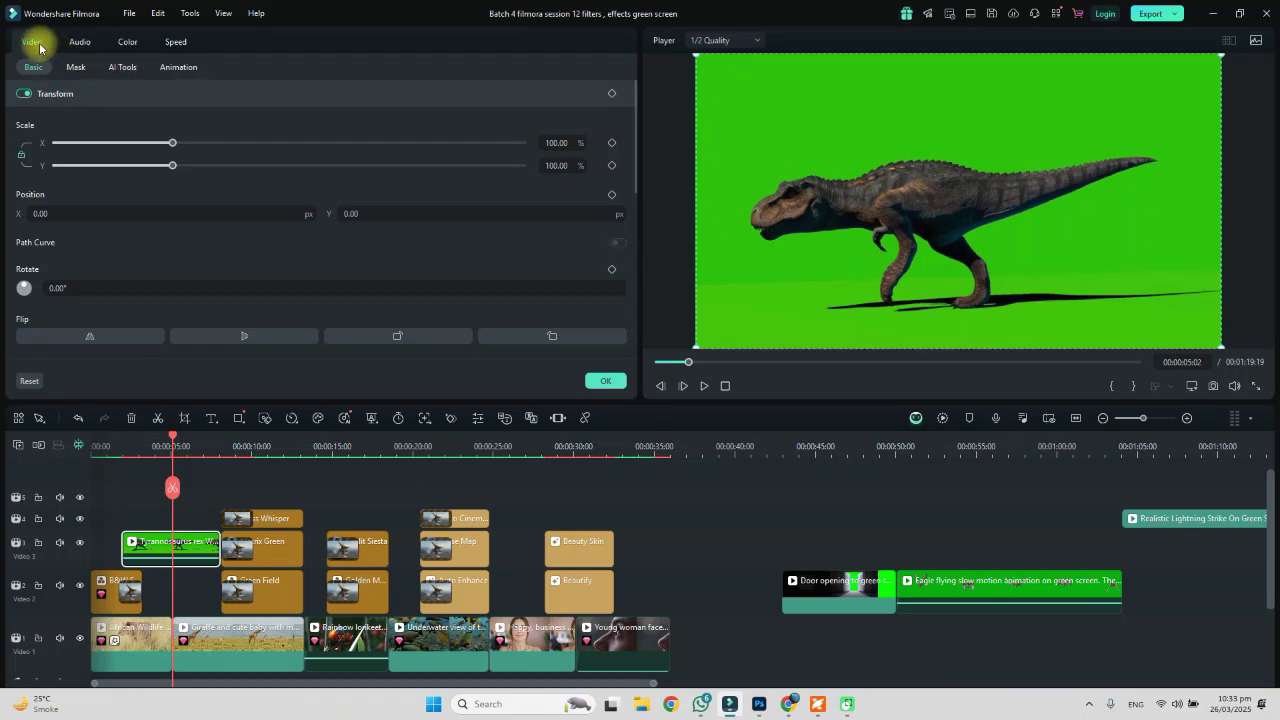
pyautogui.click(123, 67)
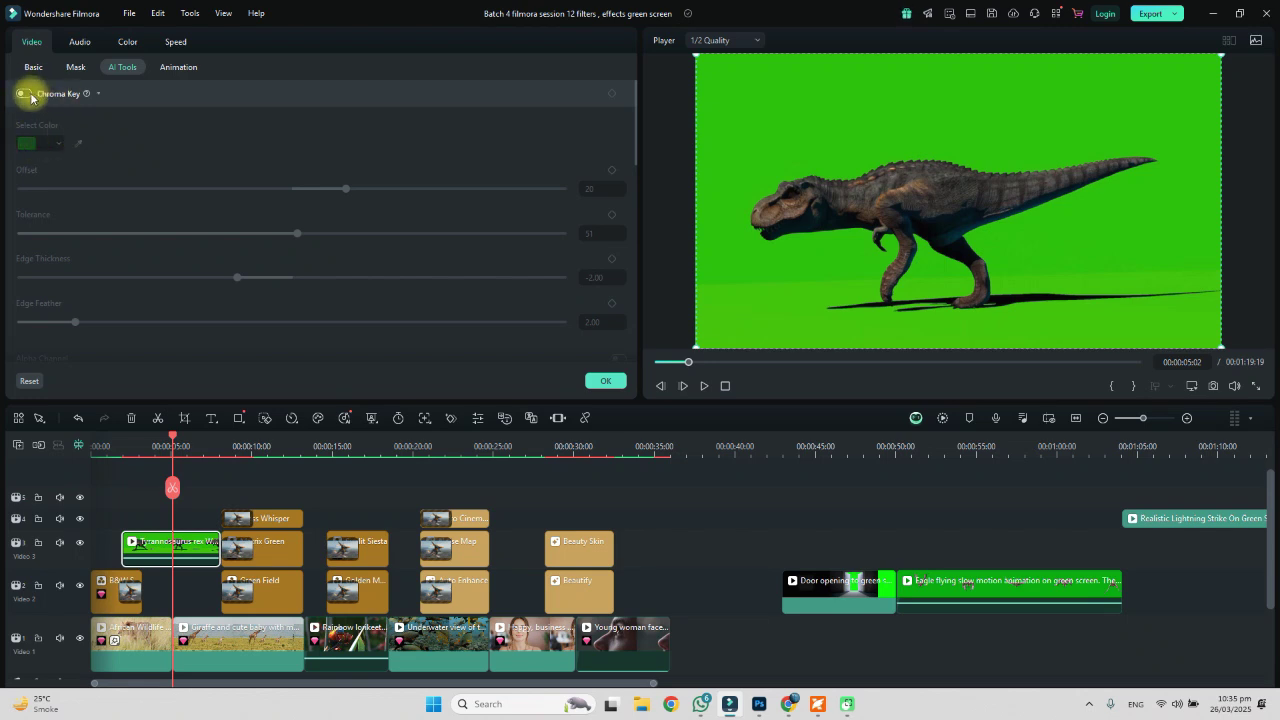
pyautogui.click(23, 94)
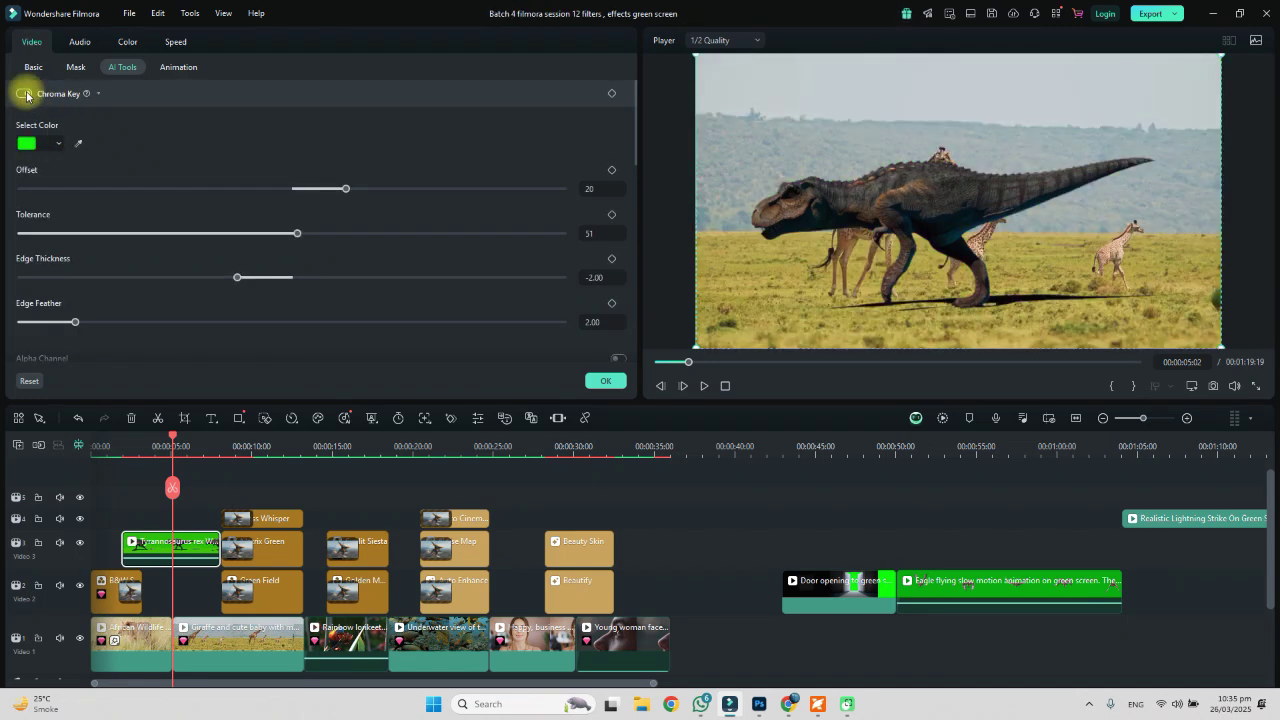
# Sample the green background behind the Tyrannosaurus as the chroma key colour.
pyautogui.click(78, 143)
pyautogui.click(707, 178)
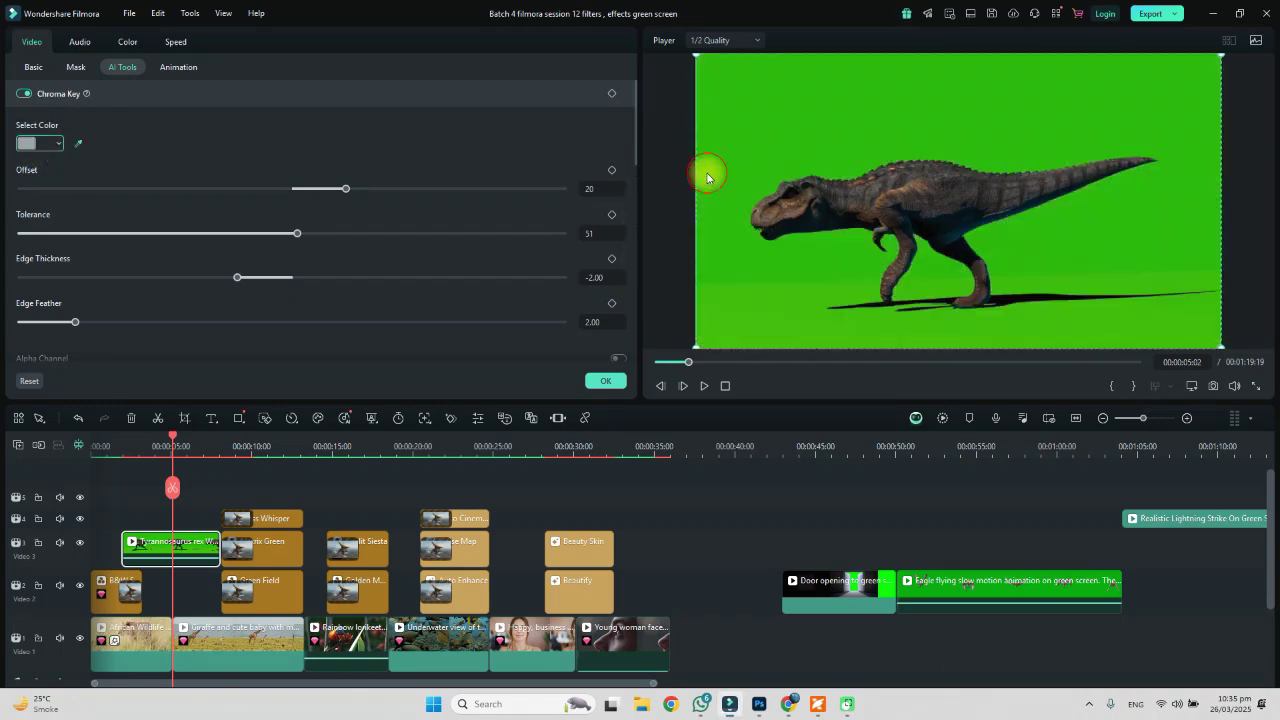
pyautogui.click(80, 145)
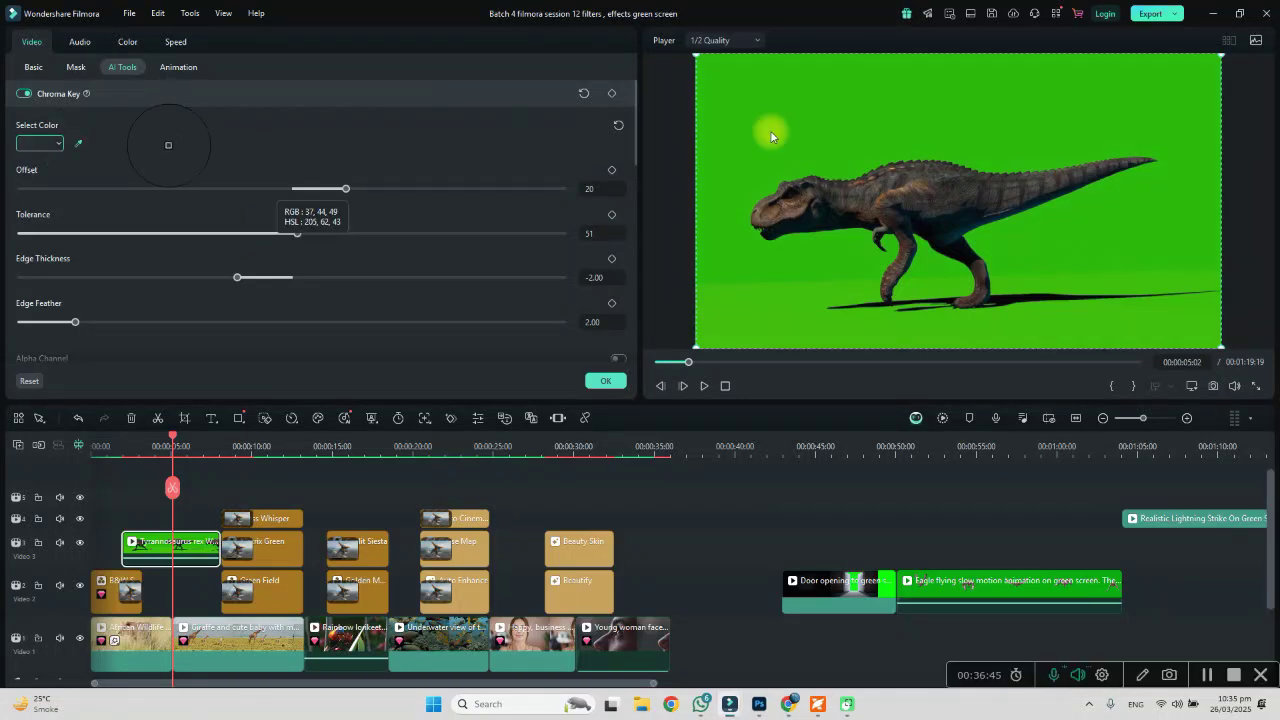
pyautogui.click(800, 103)
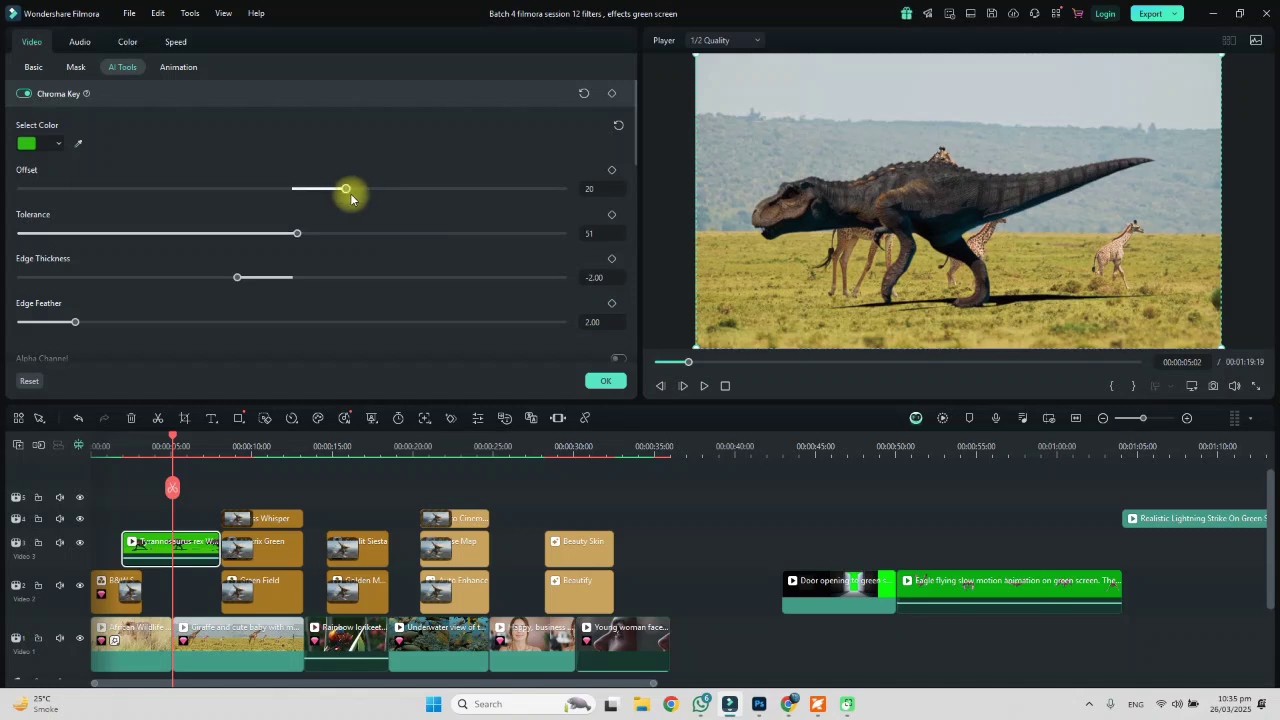
# Set the Tyrannosaurus clip's chroma key offset to 18, edge thickness to 0.00 and edge feather to 1.00.
pyautogui.moveTo(347, 193)
pyautogui.mouseDown()
pyautogui.moveTo(150, 193)
pyautogui.moveTo(491, 203)
pyautogui.moveTo(340, 193)
pyautogui.mouseUp()
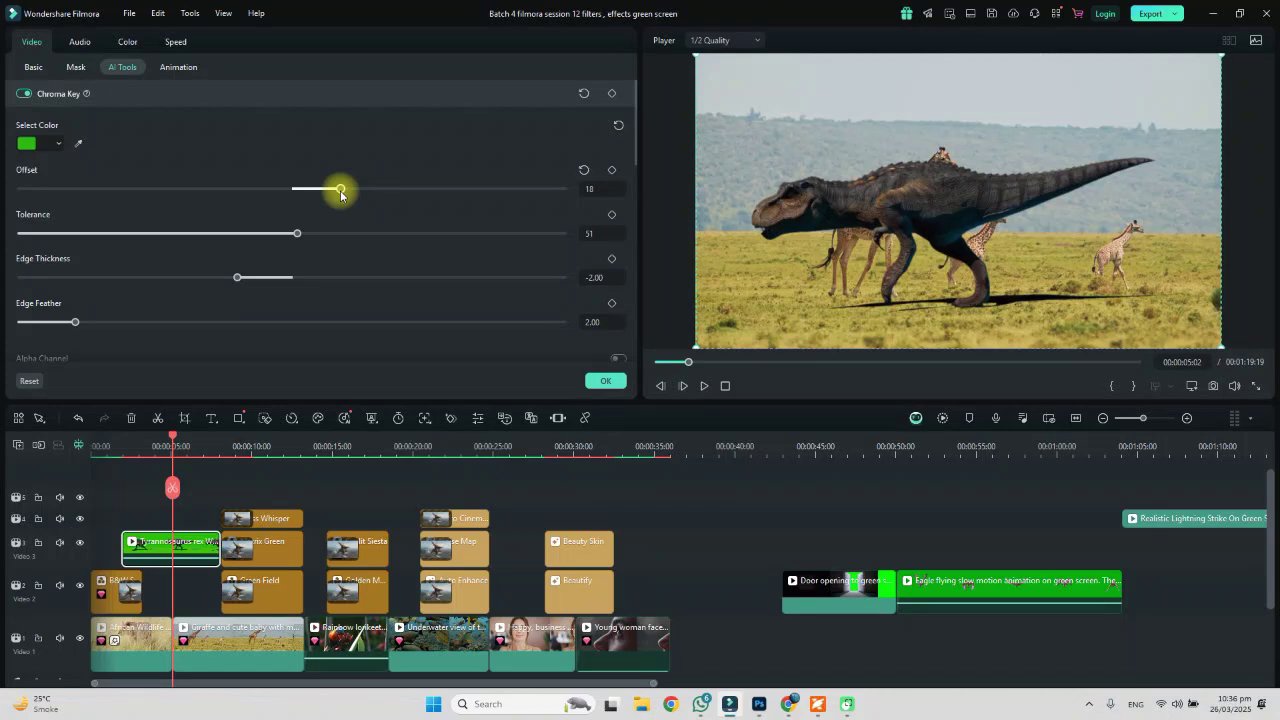
pyautogui.click(298, 234)
pyautogui.moveTo(298, 234)
pyautogui.mouseDown()
pyautogui.moveTo(209, 234)
pyautogui.moveTo(453, 233)
pyautogui.moveTo(289, 222)
pyautogui.moveTo(317, 229)
pyautogui.moveTo(297, 234)
pyautogui.mouseUp()
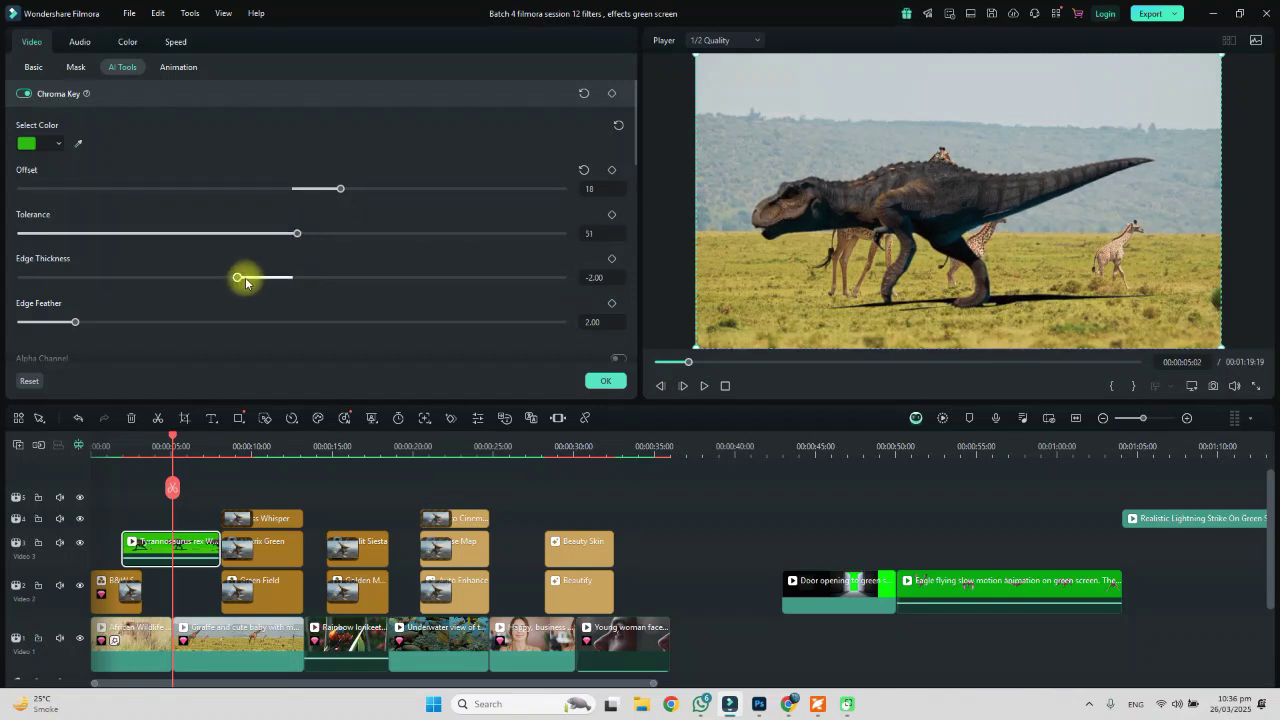
pyautogui.moveTo(232, 280); pyautogui.dragTo(284, 281)
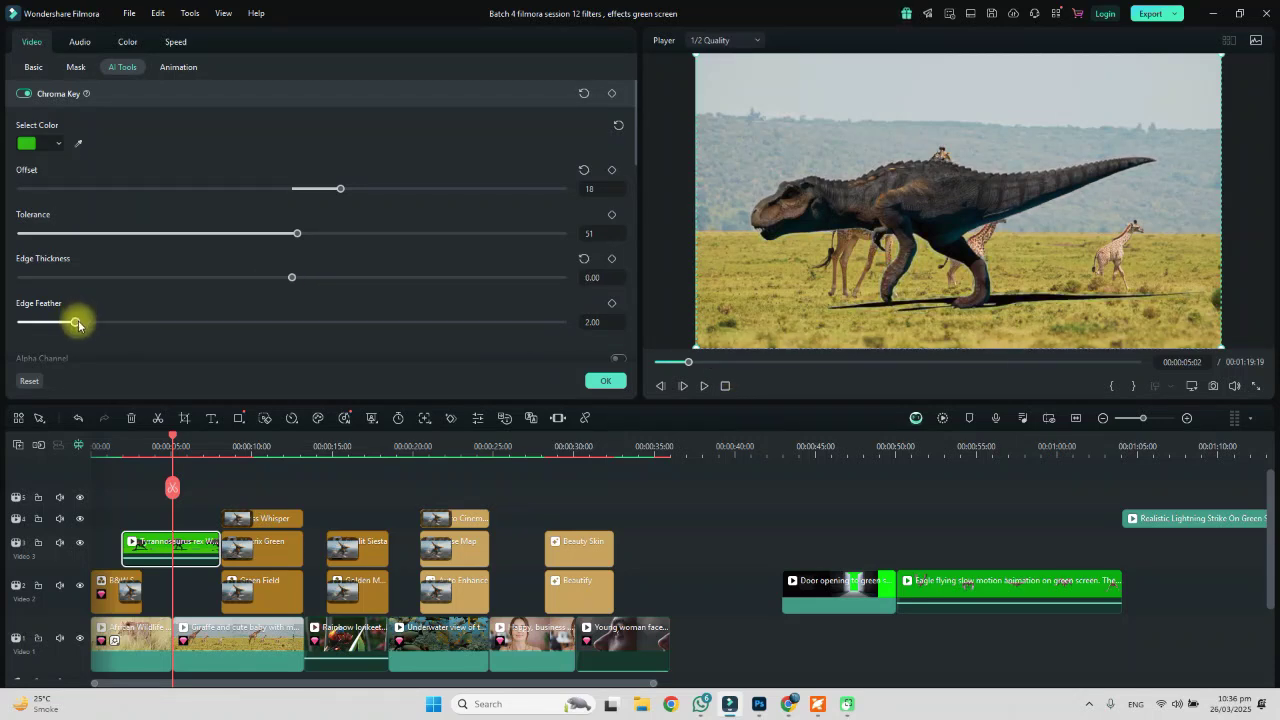
pyautogui.moveTo(77, 322); pyautogui.dragTo(48, 322)
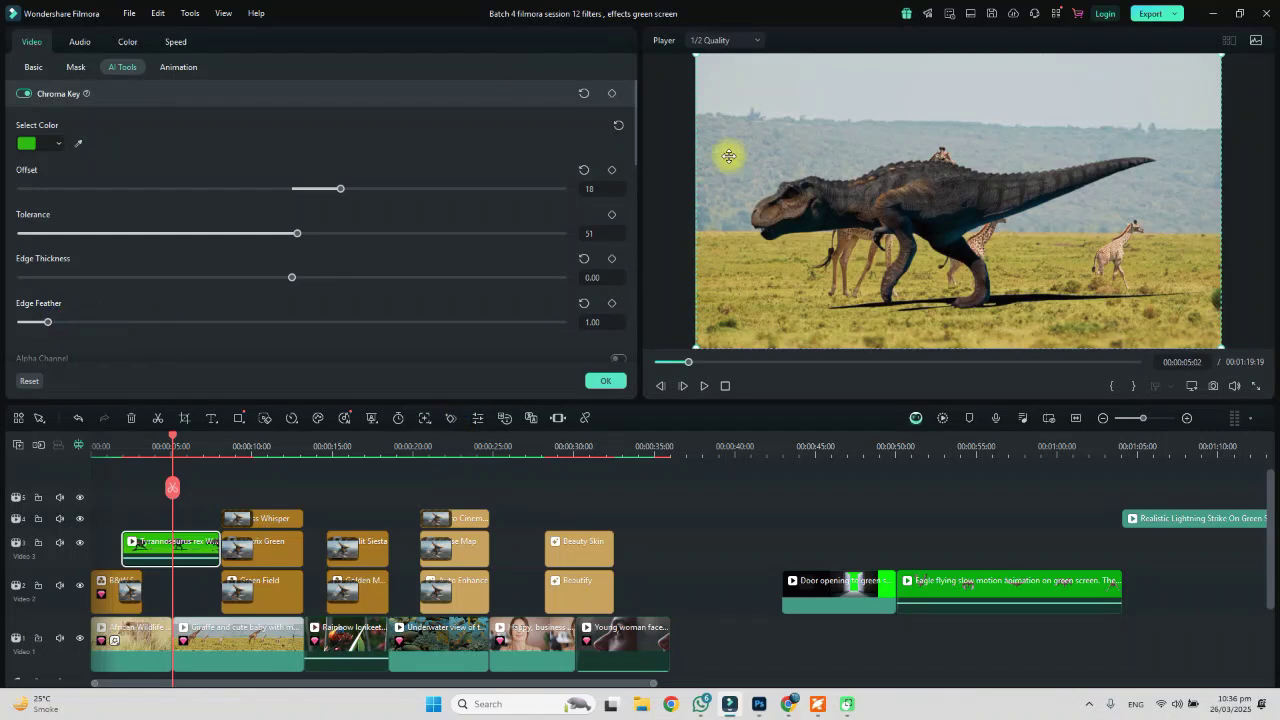
pyautogui.scroll(-5, 638, 165)
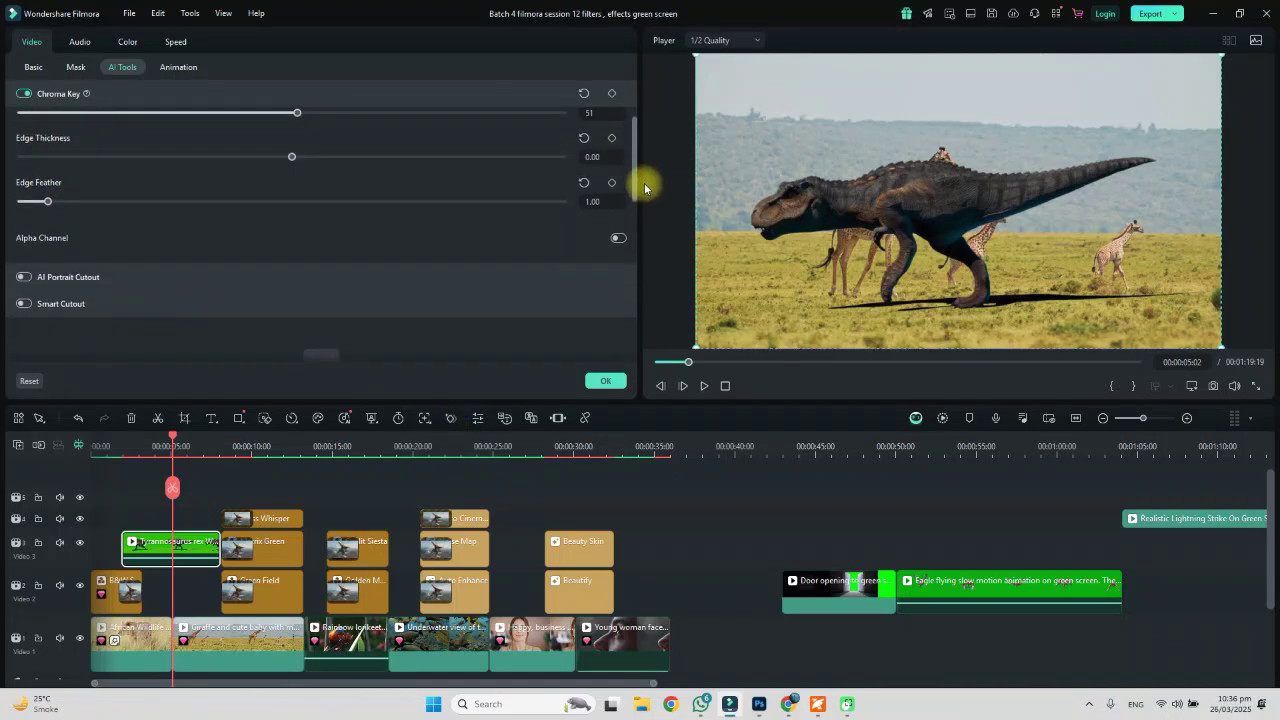
pyautogui.scroll(5, 645, 180)
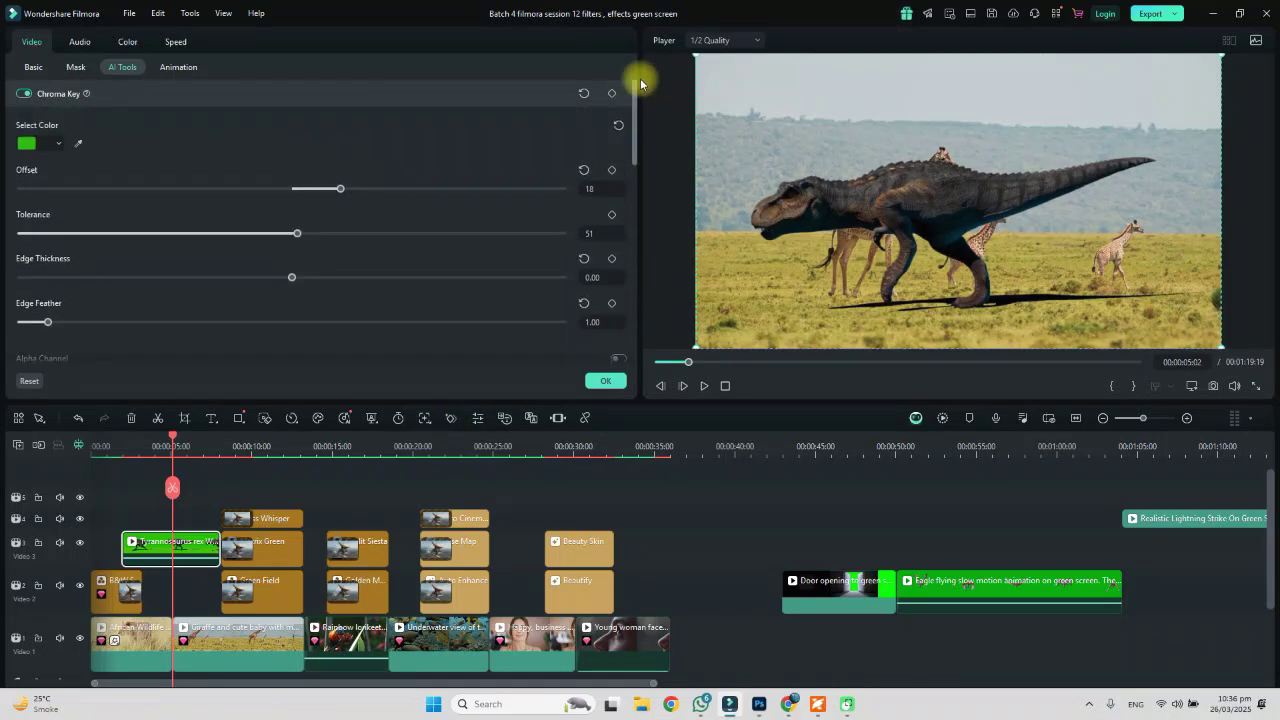
pyautogui.click(605, 380)
# Preview the keyed Tyrannosaurus from about 2 seconds and move its clip to track 5 above the giraffe clip, starting at about 7 seconds.
pyautogui.click(123, 446)
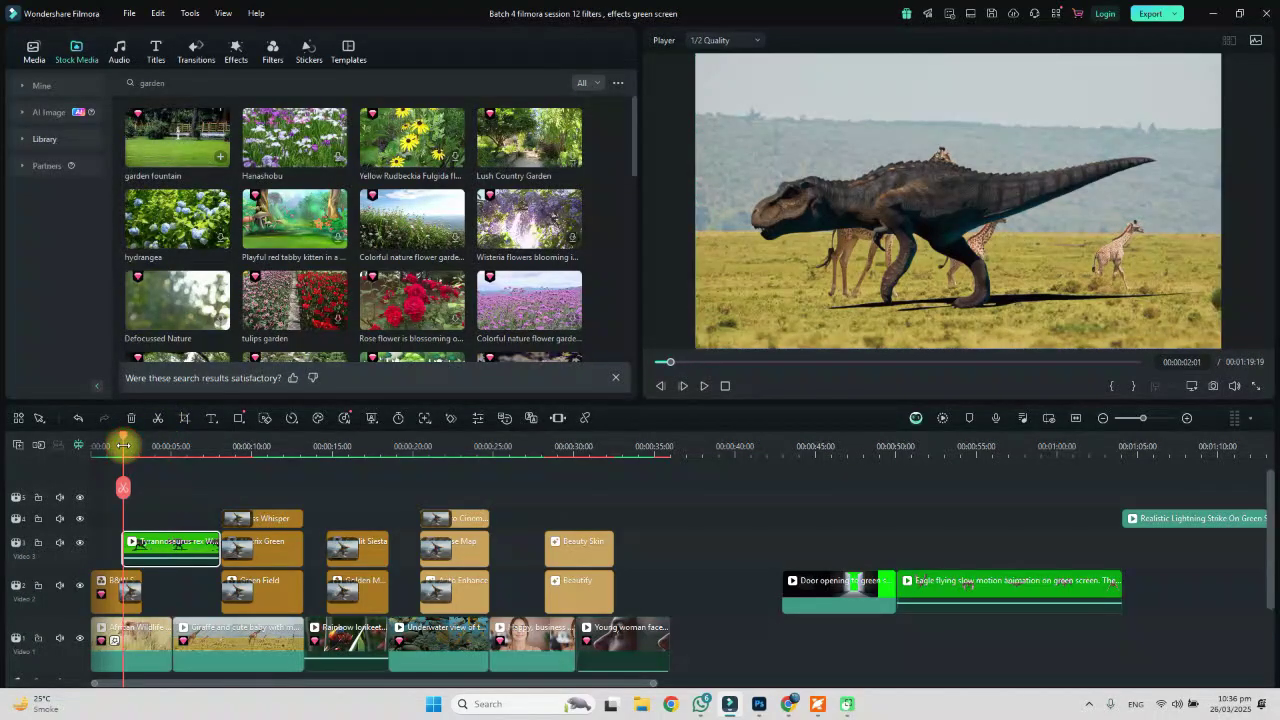
pyautogui.press('space')
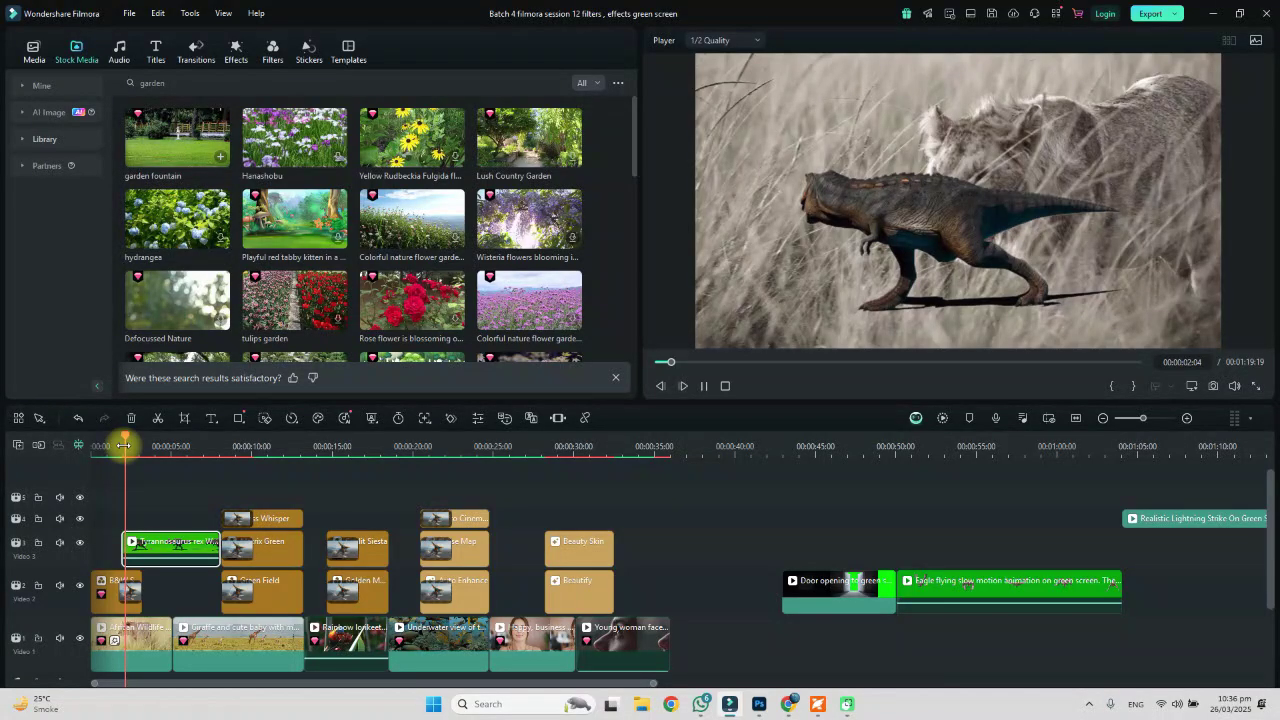
pyautogui.moveTo(147, 543); pyautogui.dragTo(230, 500)
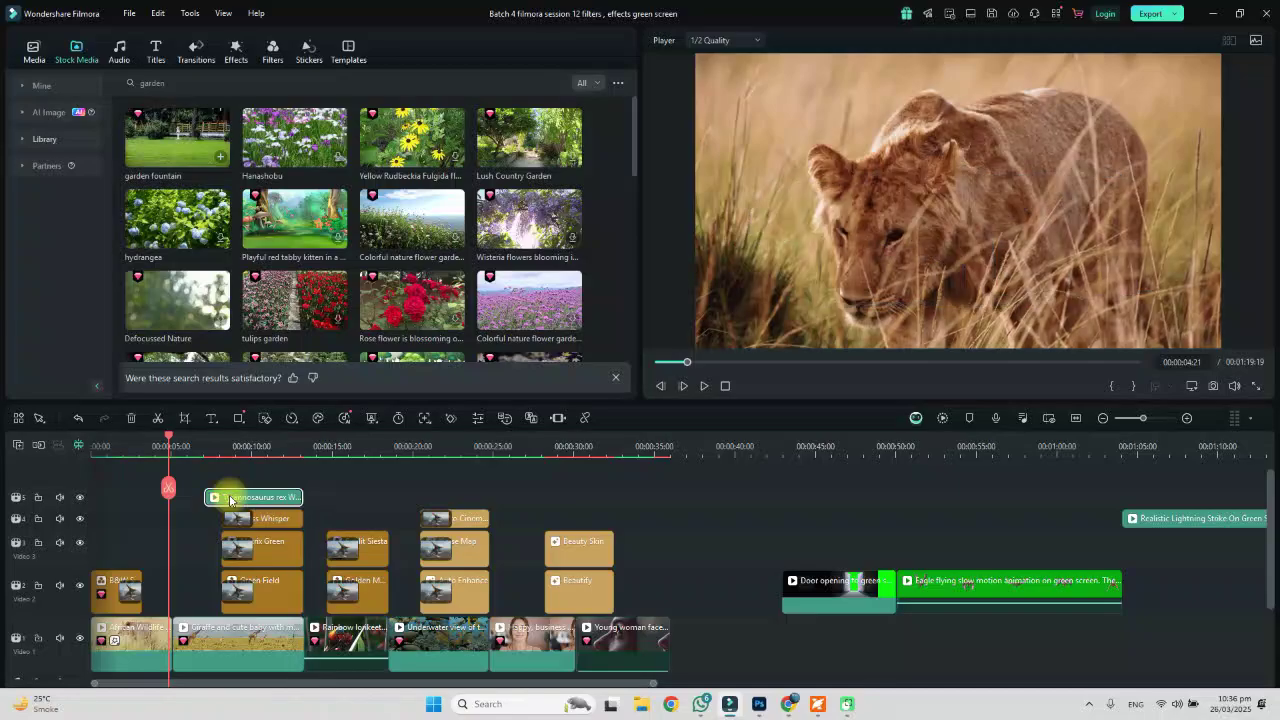
# Save the project and play back the Tyrannosaurus over the giraffe footage, stopping at about 9.5 seconds.
pyautogui.hotkey('ctrl', 's')
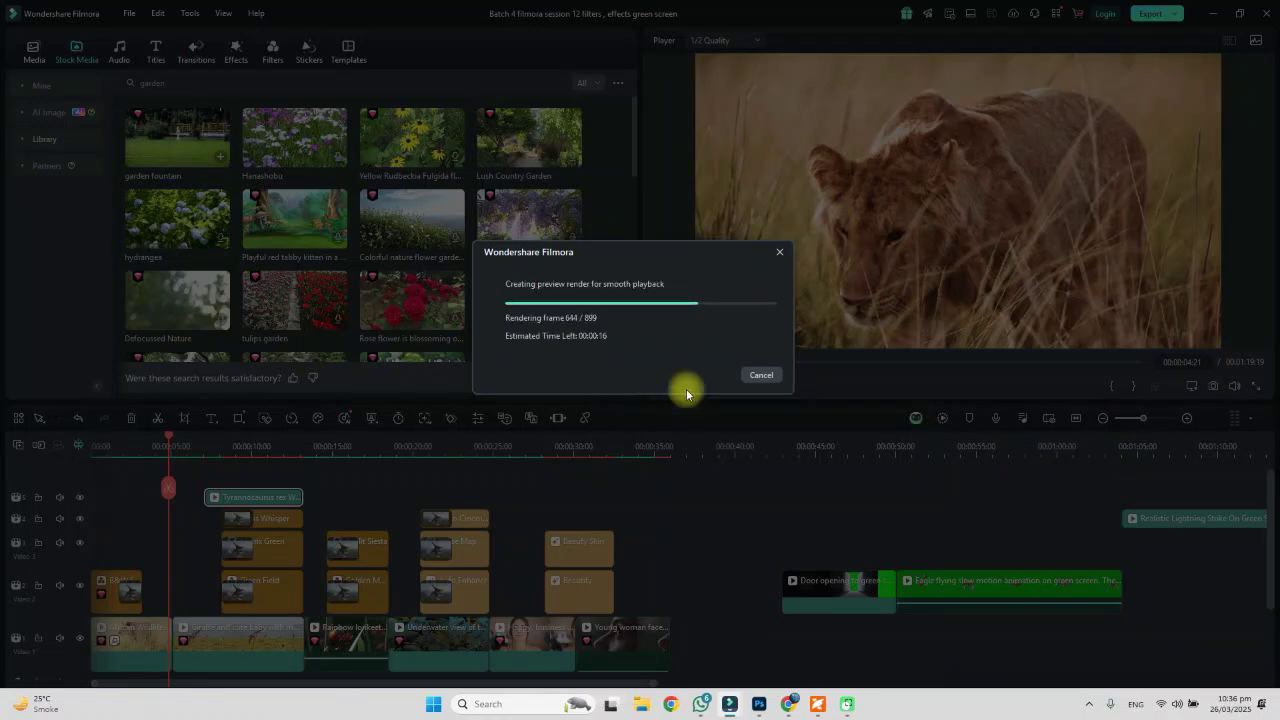
pyautogui.click(762, 376)
pyautogui.press('space')
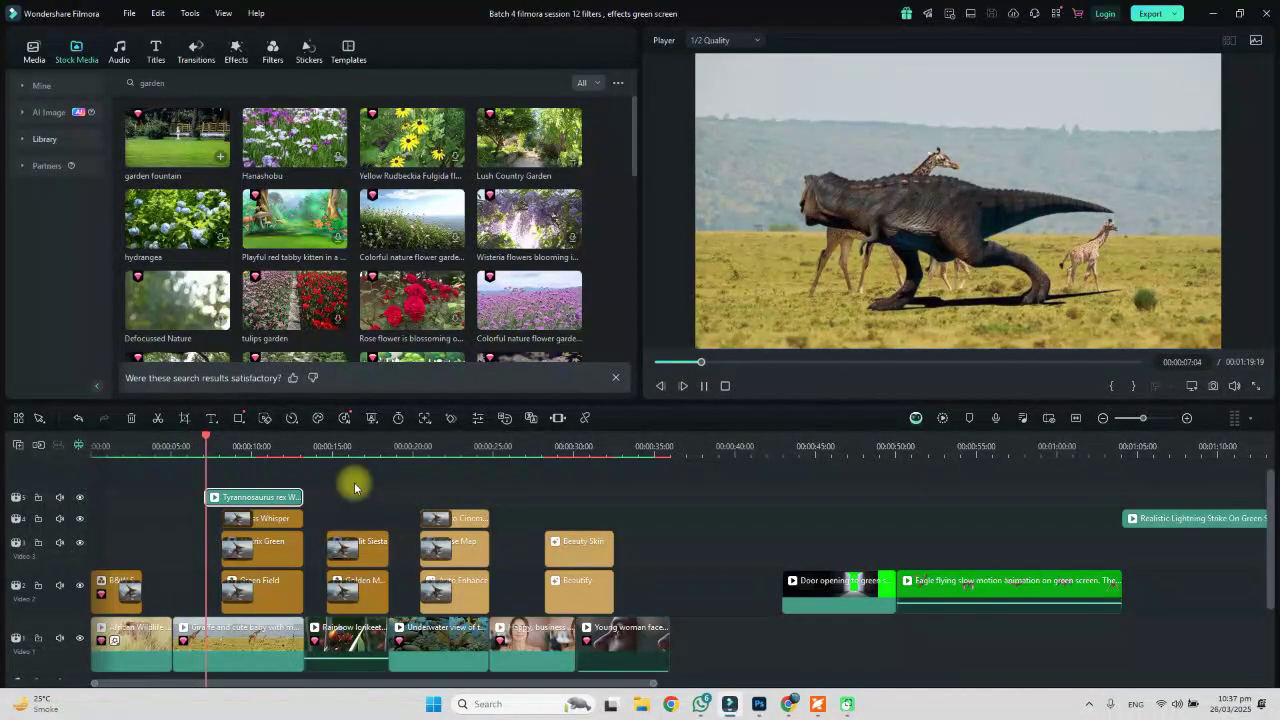
pyautogui.press('space')
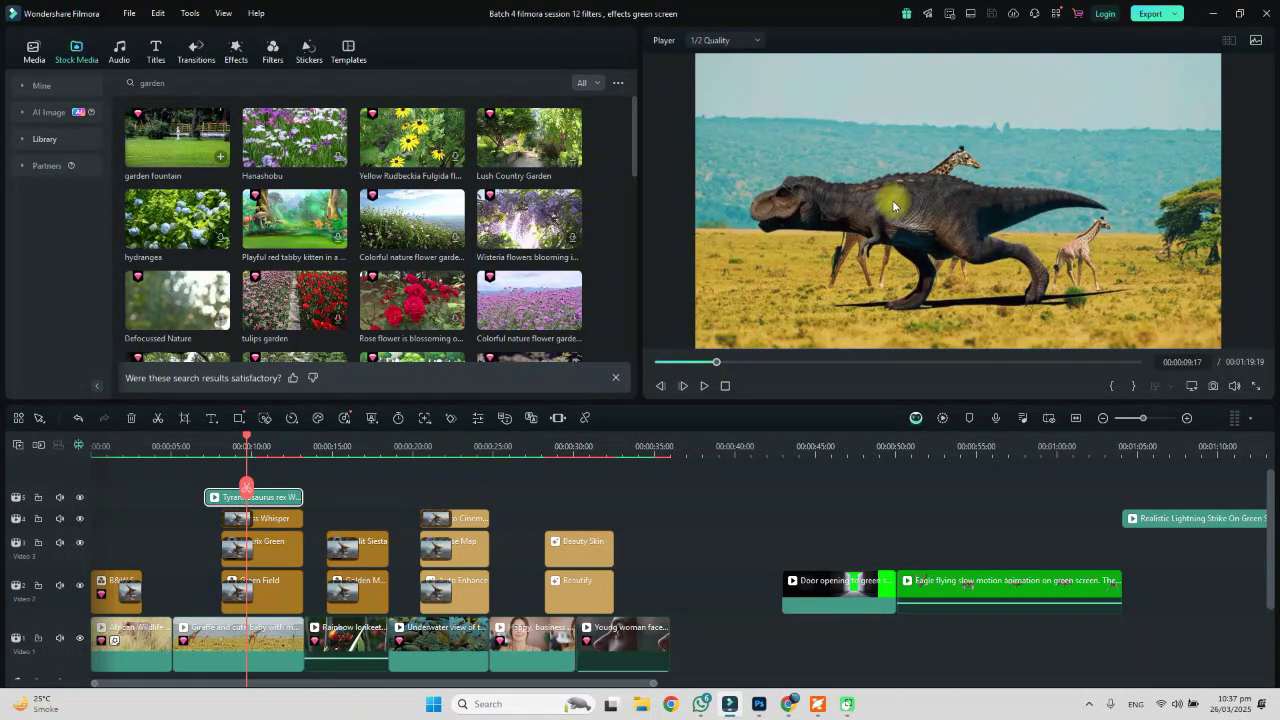
# Scale the Tyrannosaurus down to about 40% and place it on the horizon behind the large giraffe, at about X -637, Y 0.
pyautogui.click(926, 217)
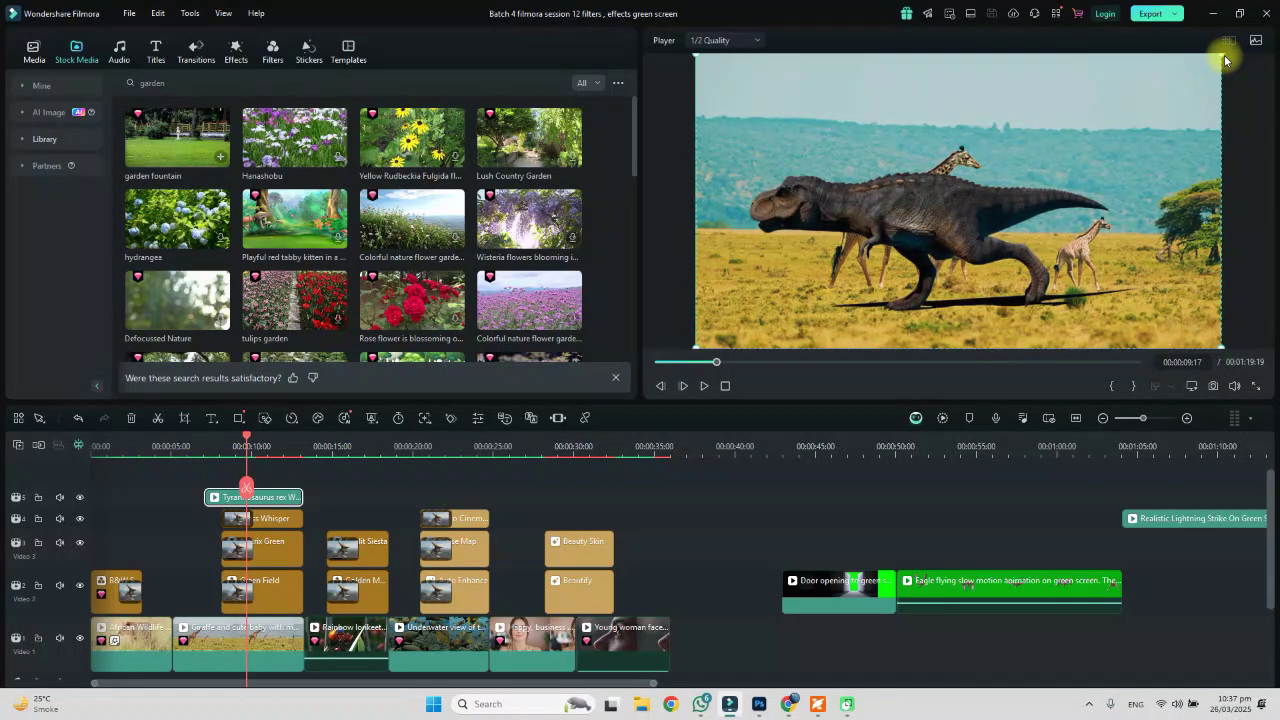
pyautogui.moveTo(1060, 141); pyautogui.dragTo(1021, 151)
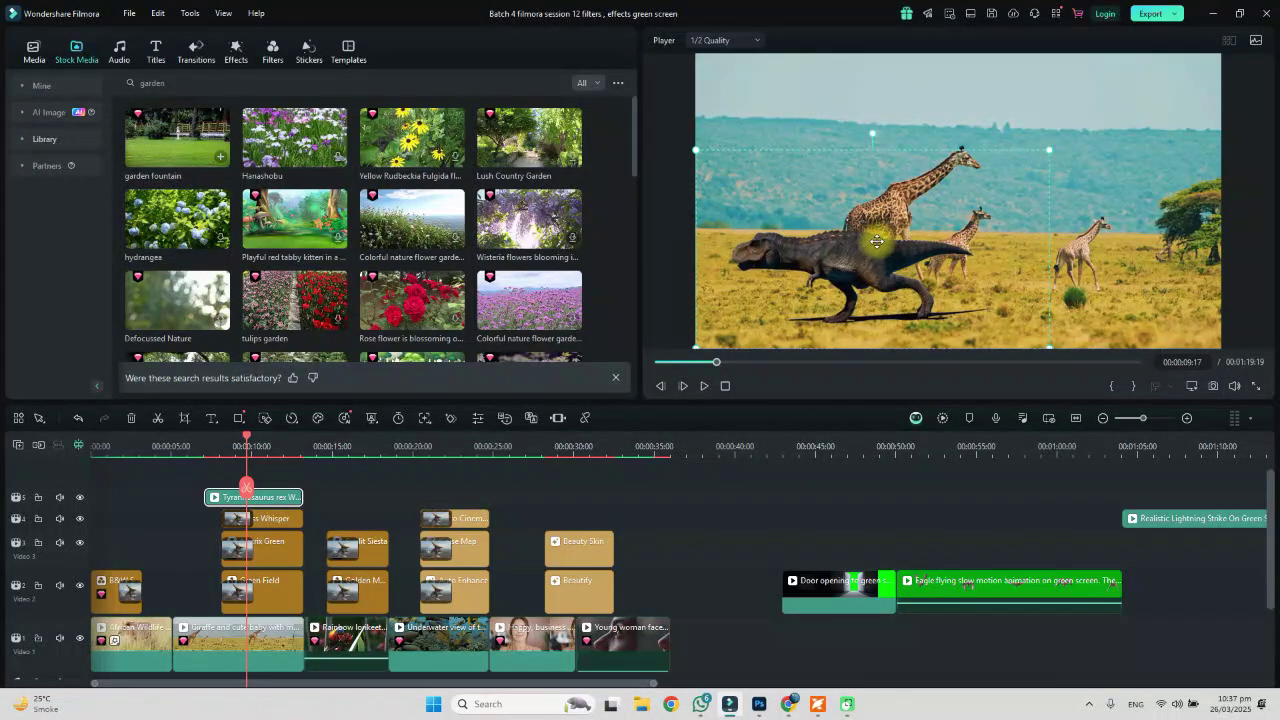
pyautogui.moveTo(902, 258); pyautogui.dragTo(1074, 256)
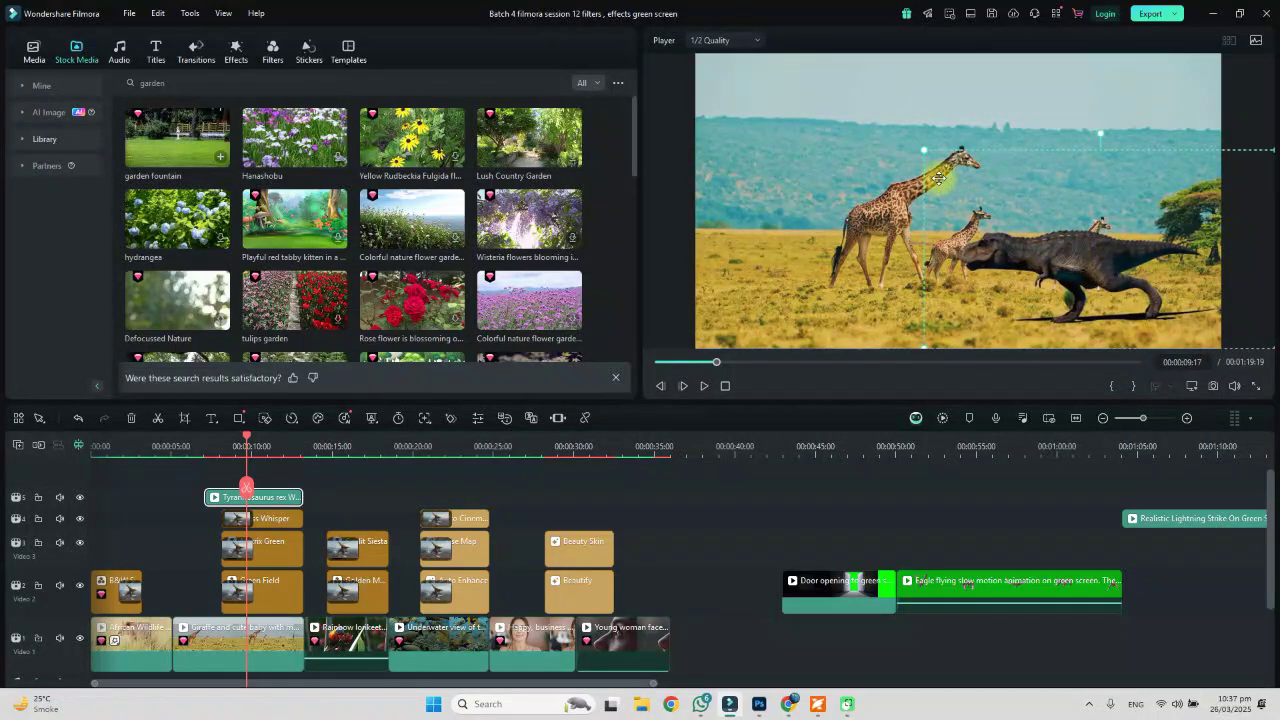
pyautogui.moveTo(922, 151); pyautogui.dragTo(1001, 183)
pyautogui.moveTo(1090, 258); pyautogui.dragTo(745, 195)
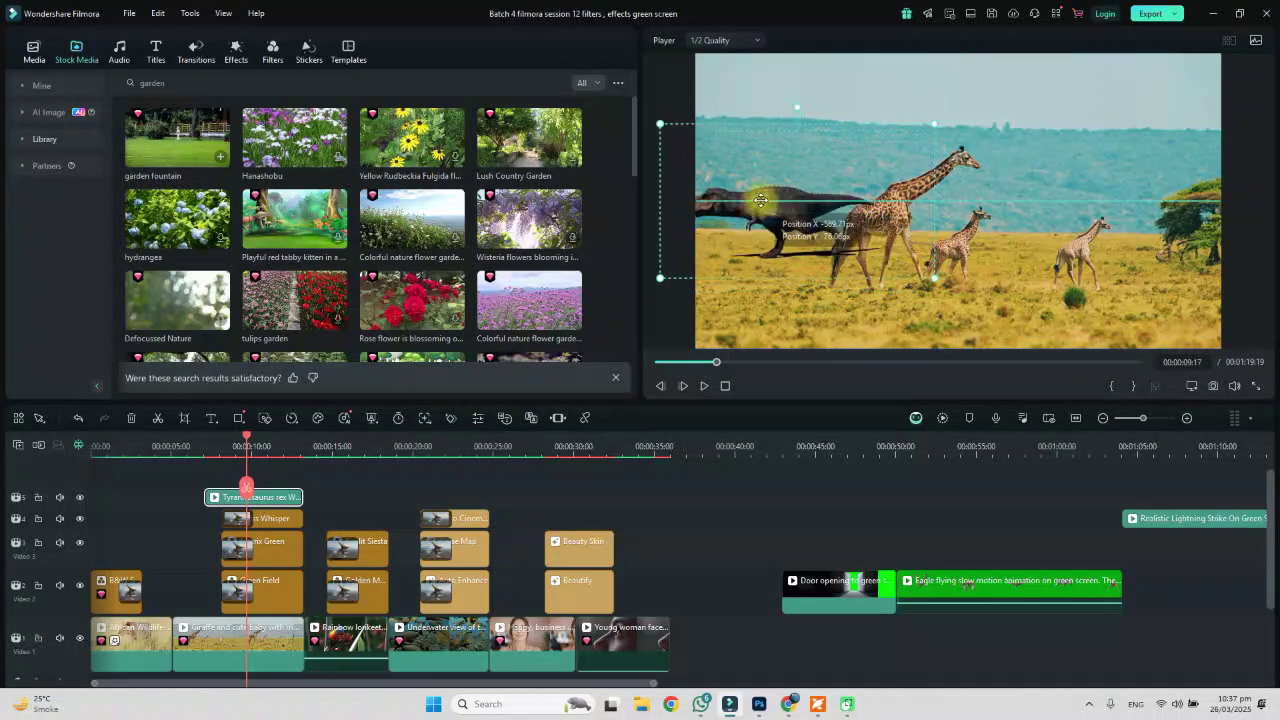
pyautogui.moveTo(657, 140); pyautogui.dragTo(726, 147)
pyautogui.moveTo(815, 213); pyautogui.dragTo(768, 209)
pyautogui.moveTo(677, 134); pyautogui.dragTo(689, 149)
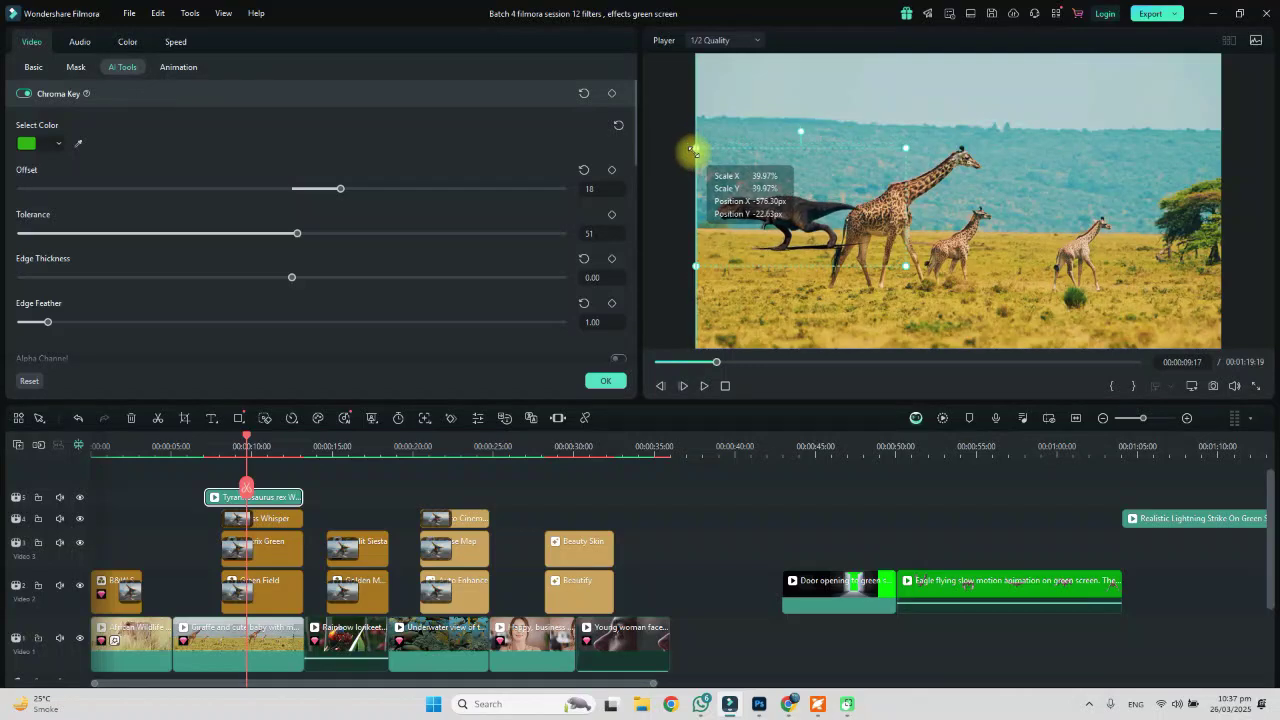
pyautogui.moveTo(770, 208); pyautogui.dragTo(781, 215)
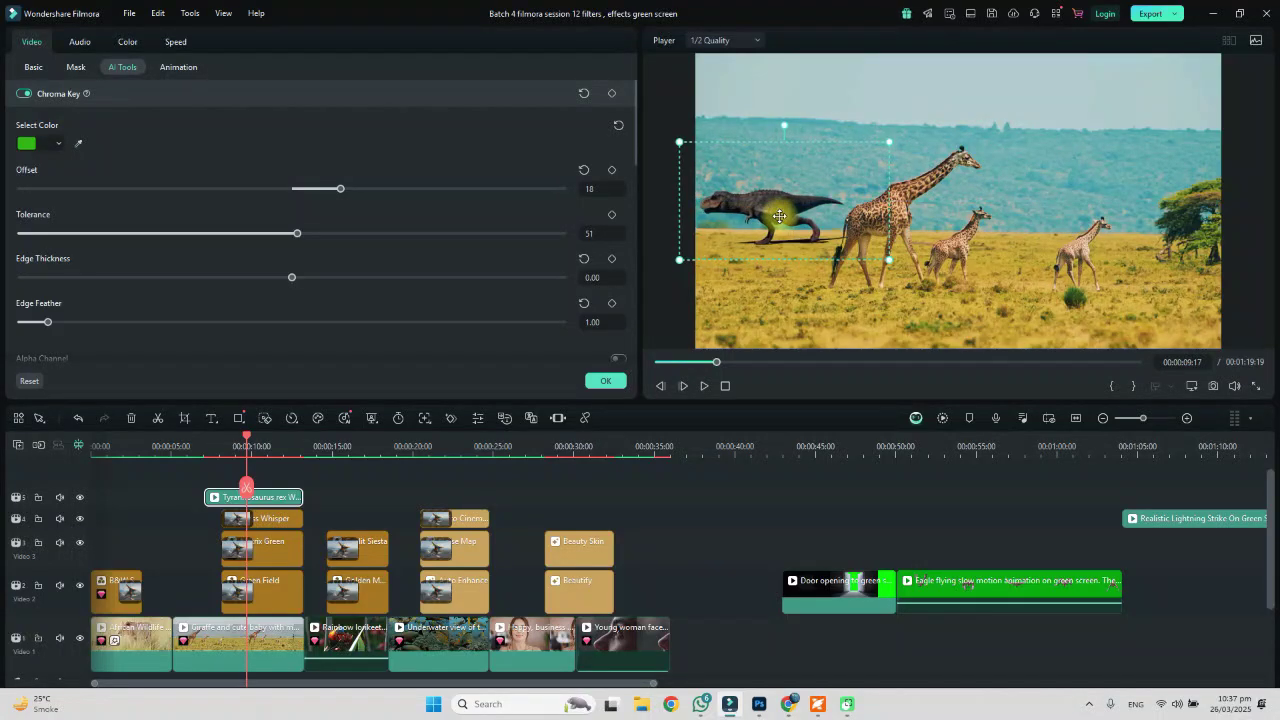
# Flip the Tyrannosaurus horizontally to face the giraffes and shift it to about X -708.
pyautogui.click(33, 66)
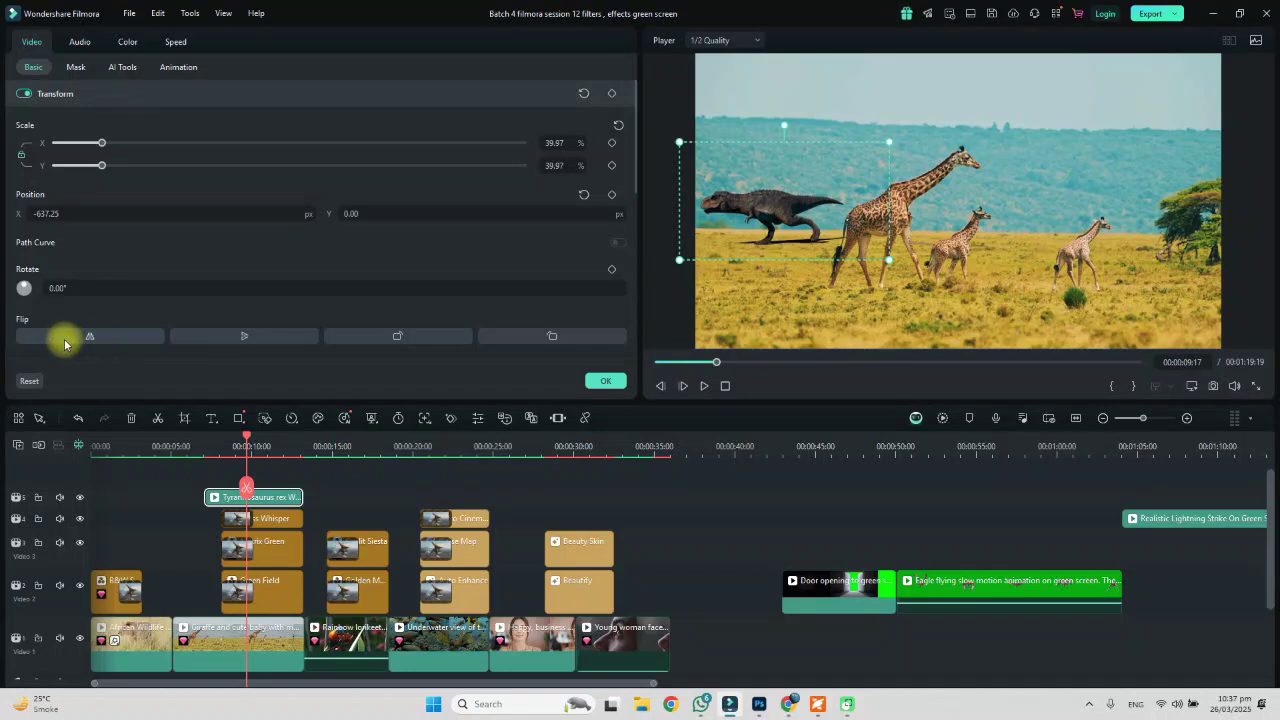
pyautogui.click(100, 337)
pyautogui.moveTo(785, 210); pyautogui.dragTo(765, 210)
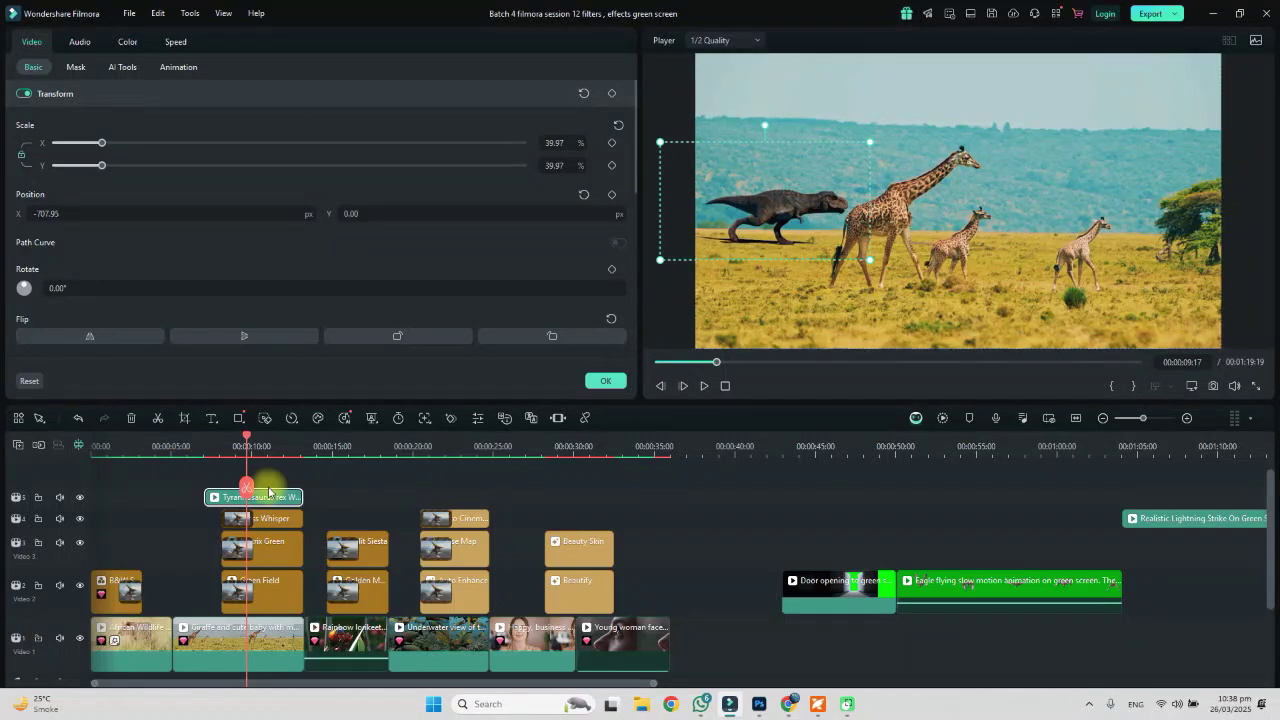
# Render the timeline preview and play back the Tyrannosaurus following the giraffes.
pyautogui.click(206, 449)
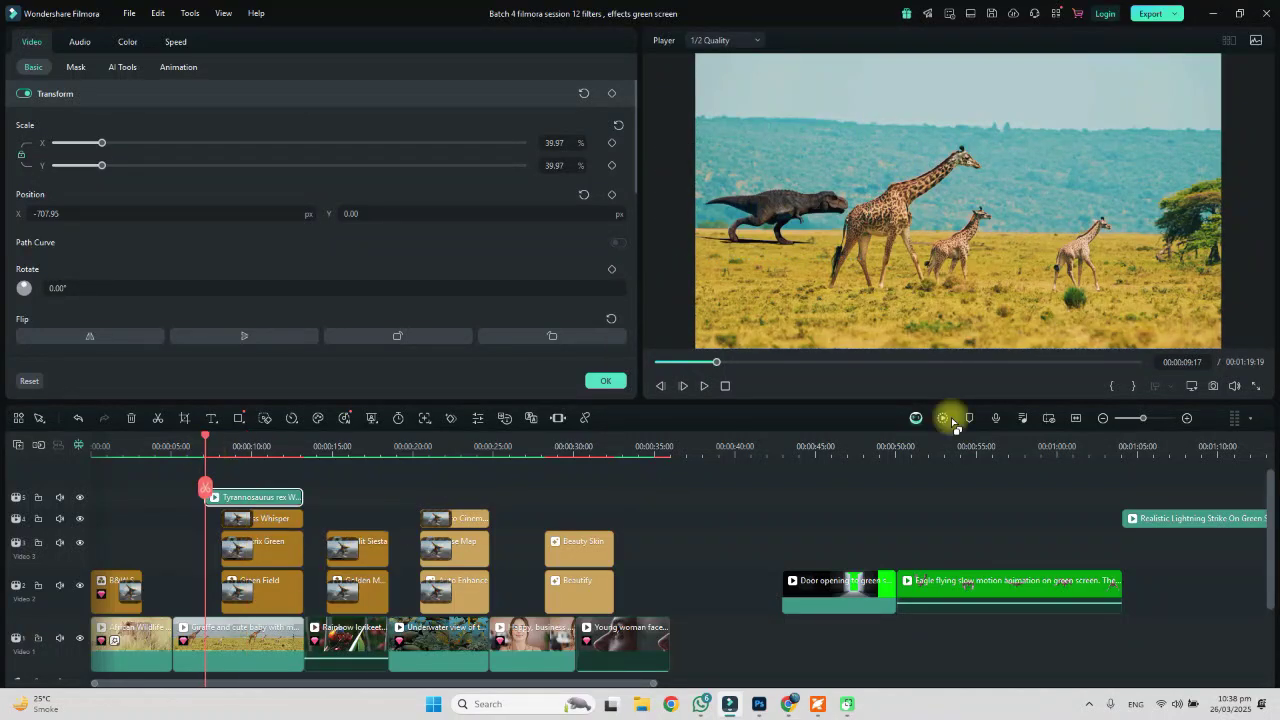
pyautogui.click(945, 419)
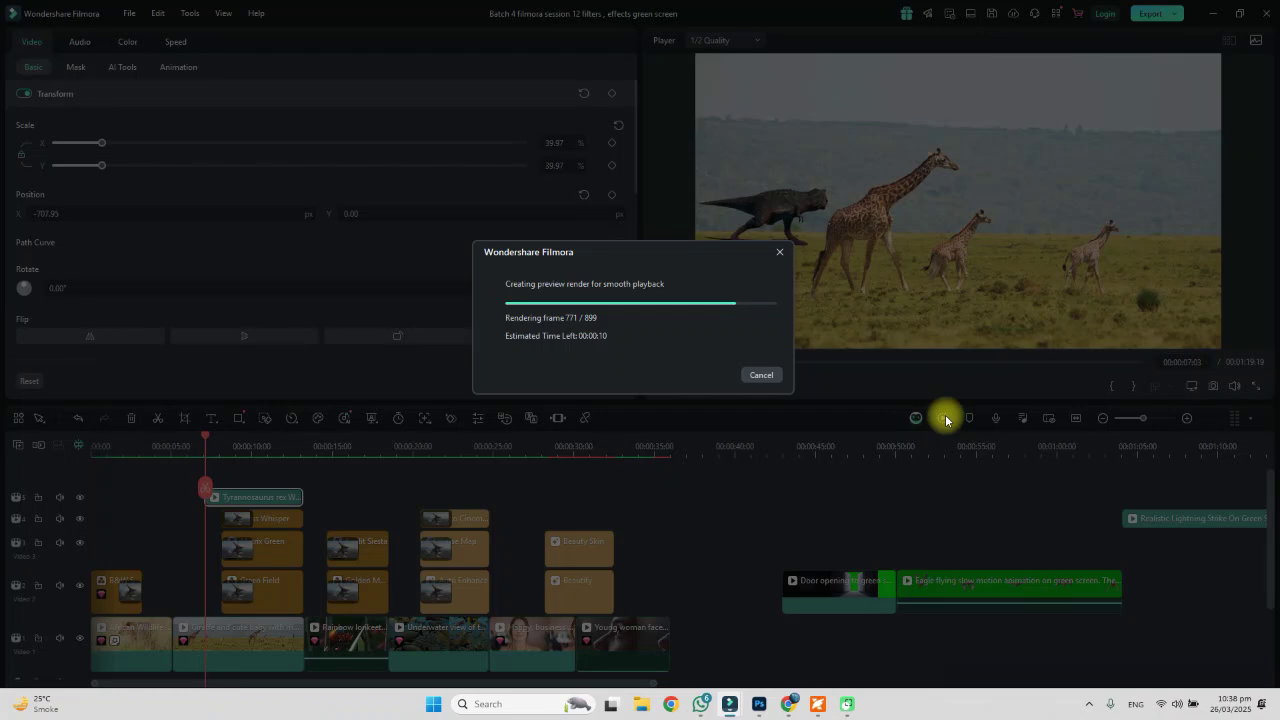
pyautogui.press('Return')
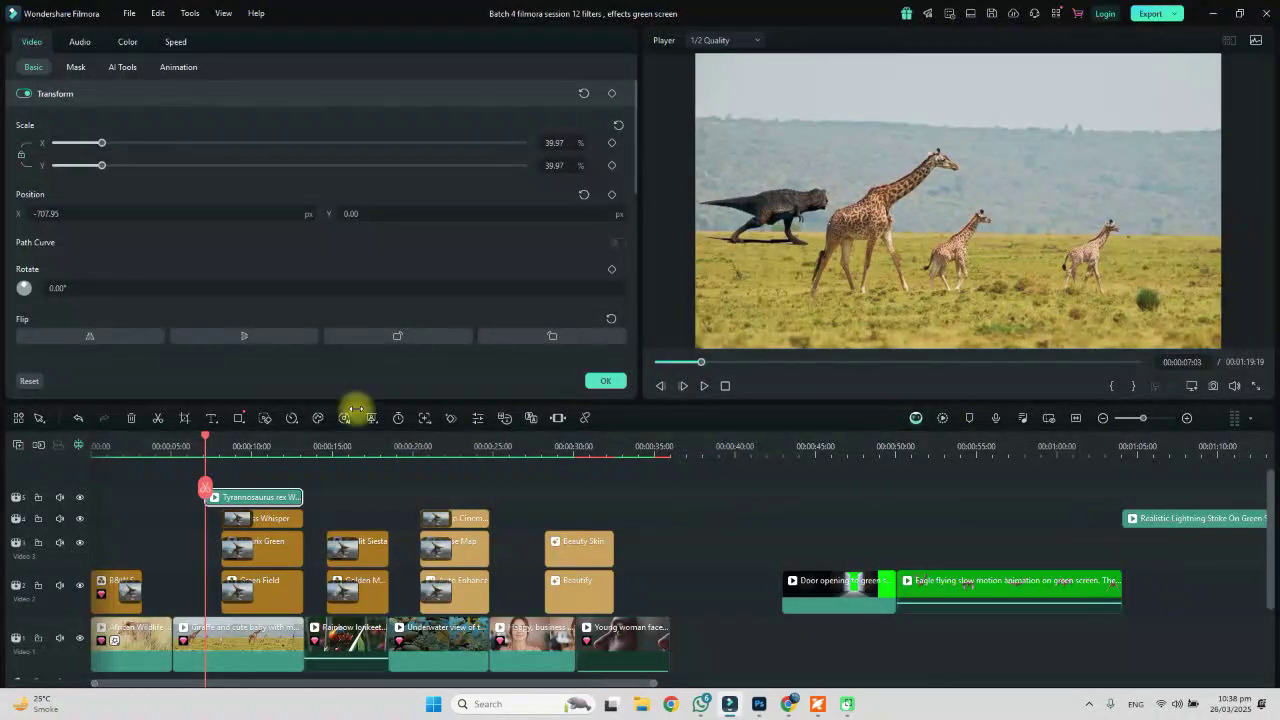
pyautogui.click(193, 443)
pyautogui.press('space')
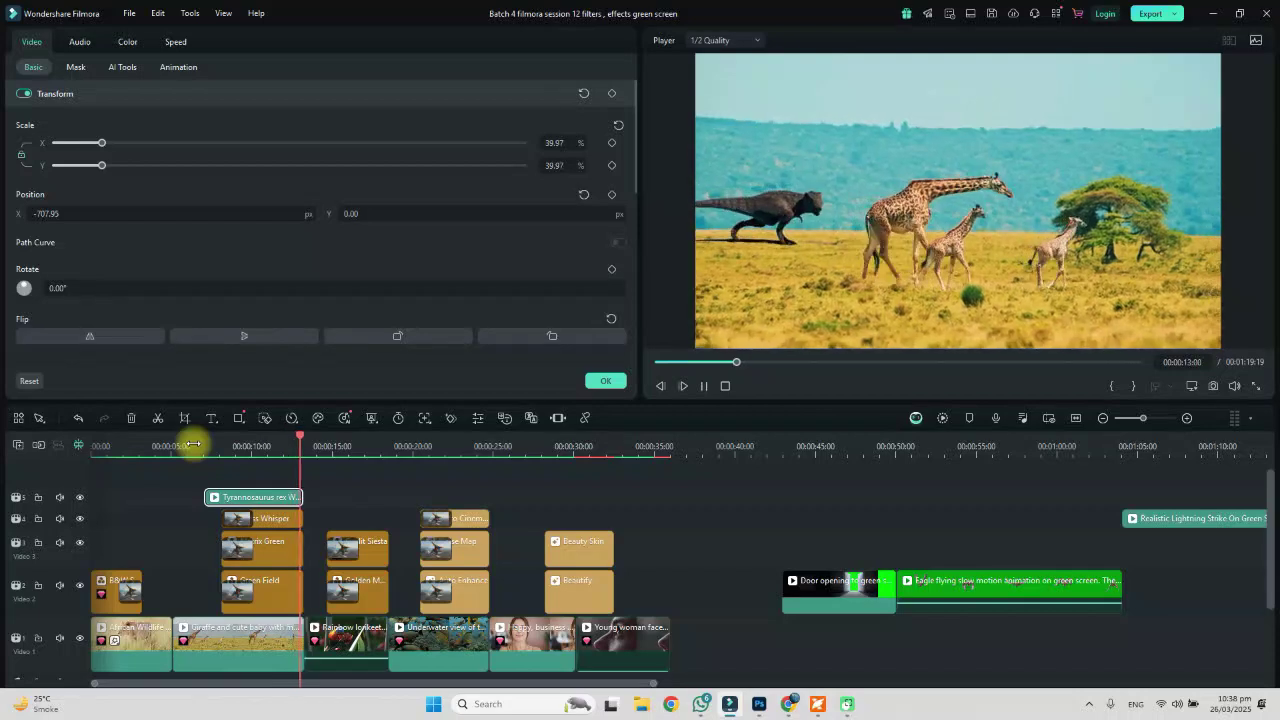
pyautogui.press('space')
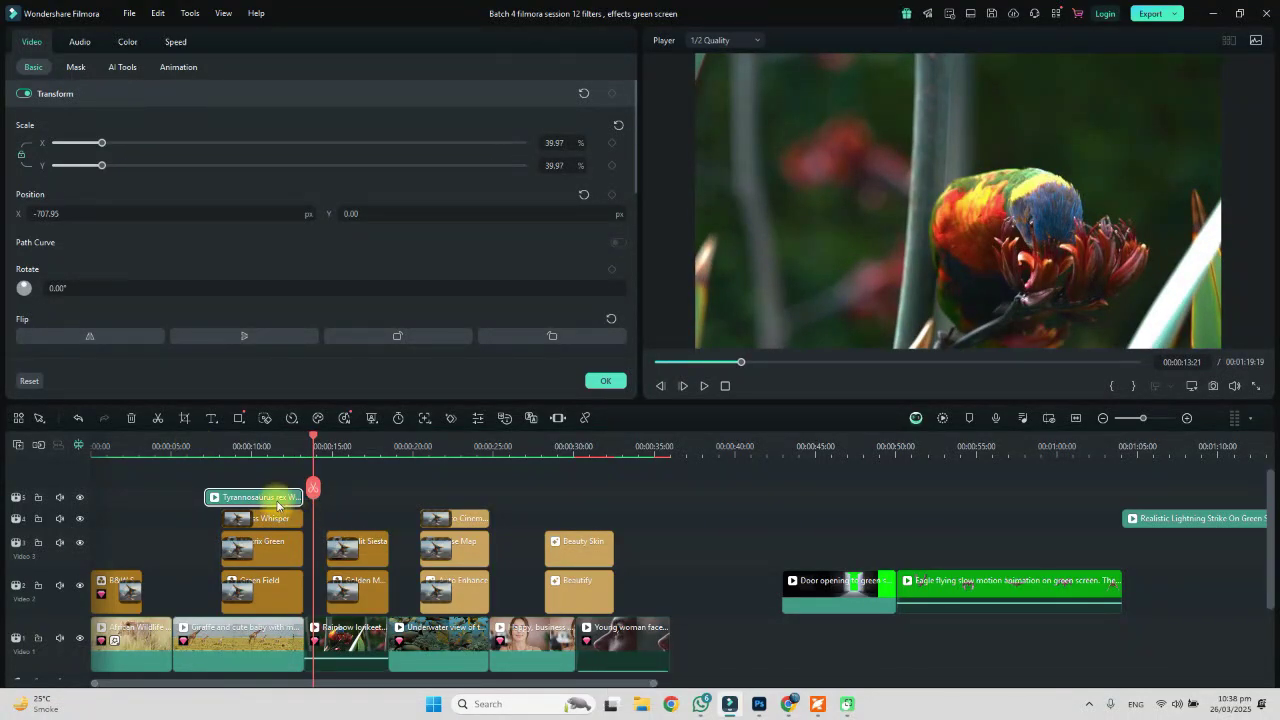
# Place the eagle clip on a new track above the first Tyrannosaurus clip, matching its start and length, and enable Chroma Key on it.
pyautogui.moveTo(972, 594); pyautogui.dragTo(272, 522)
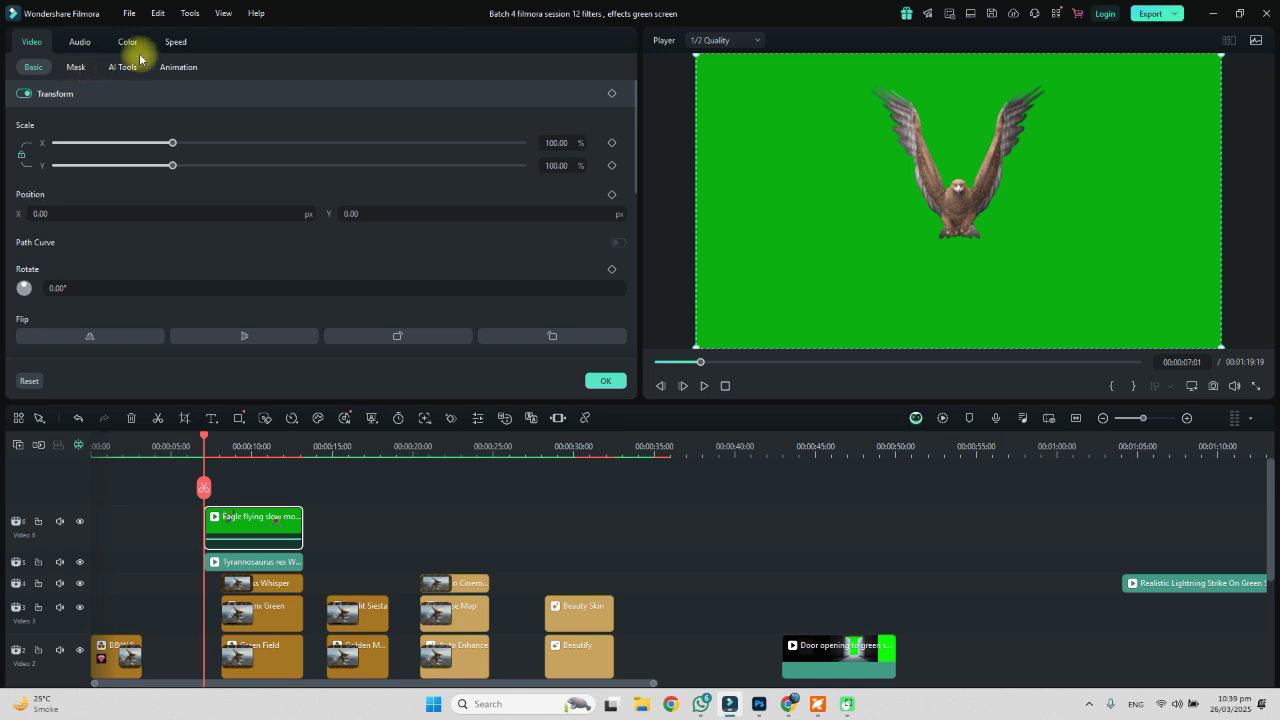
pyautogui.click(121, 69)
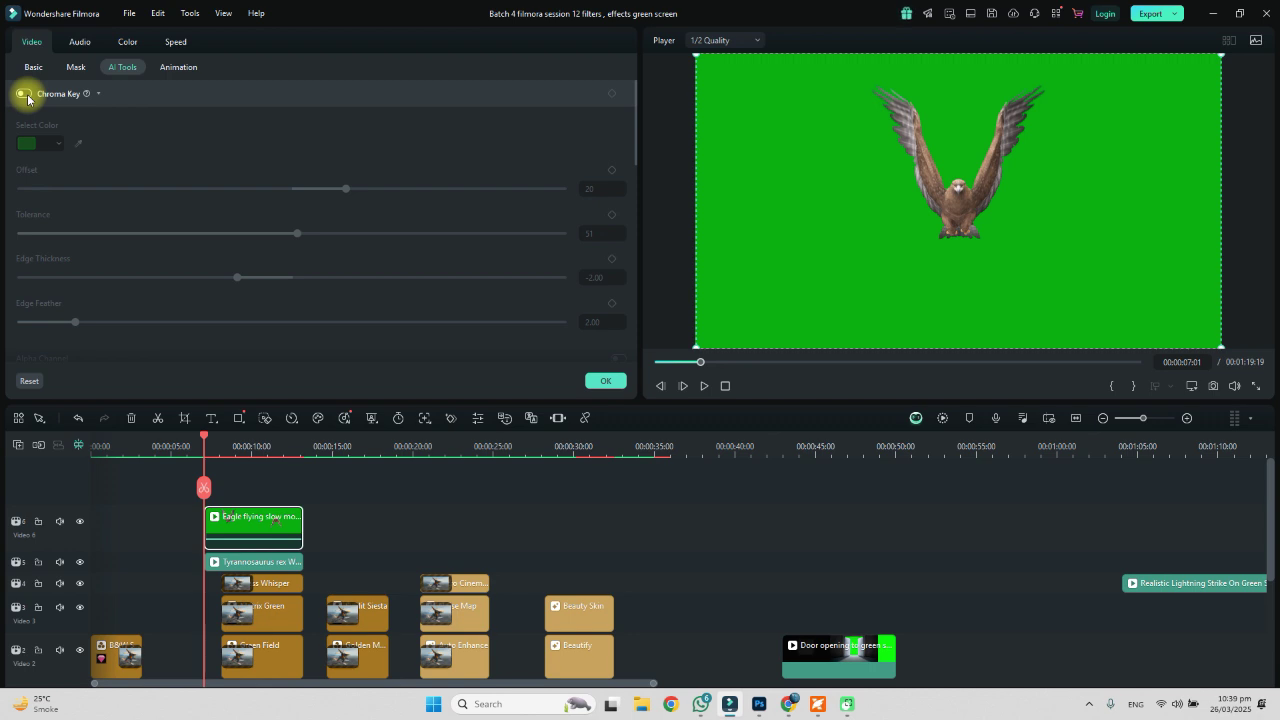
pyautogui.click(23, 94)
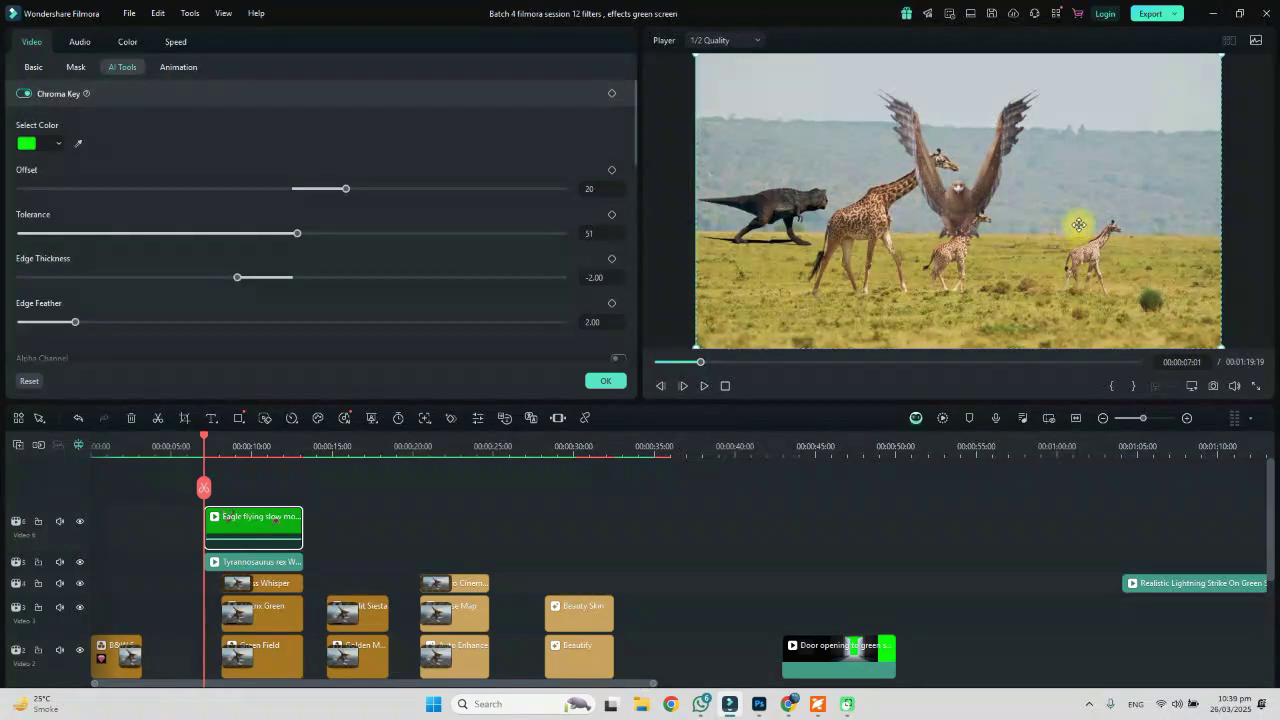
# Scale the eagle down to about a third of the frame width and position it in the sky above the rightmost giraffe.
pyautogui.moveTo(986, 212); pyautogui.dragTo(1112, 181)
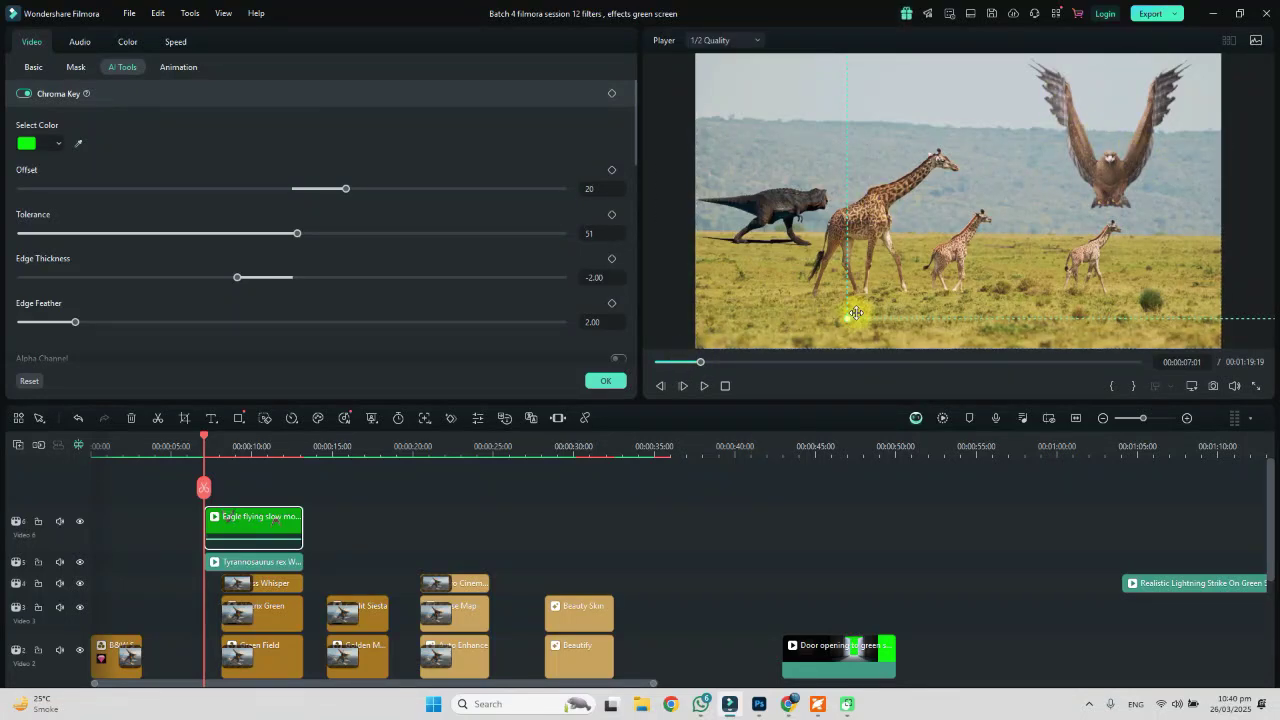
pyautogui.moveTo(849, 318); pyautogui.dragTo(871, 290)
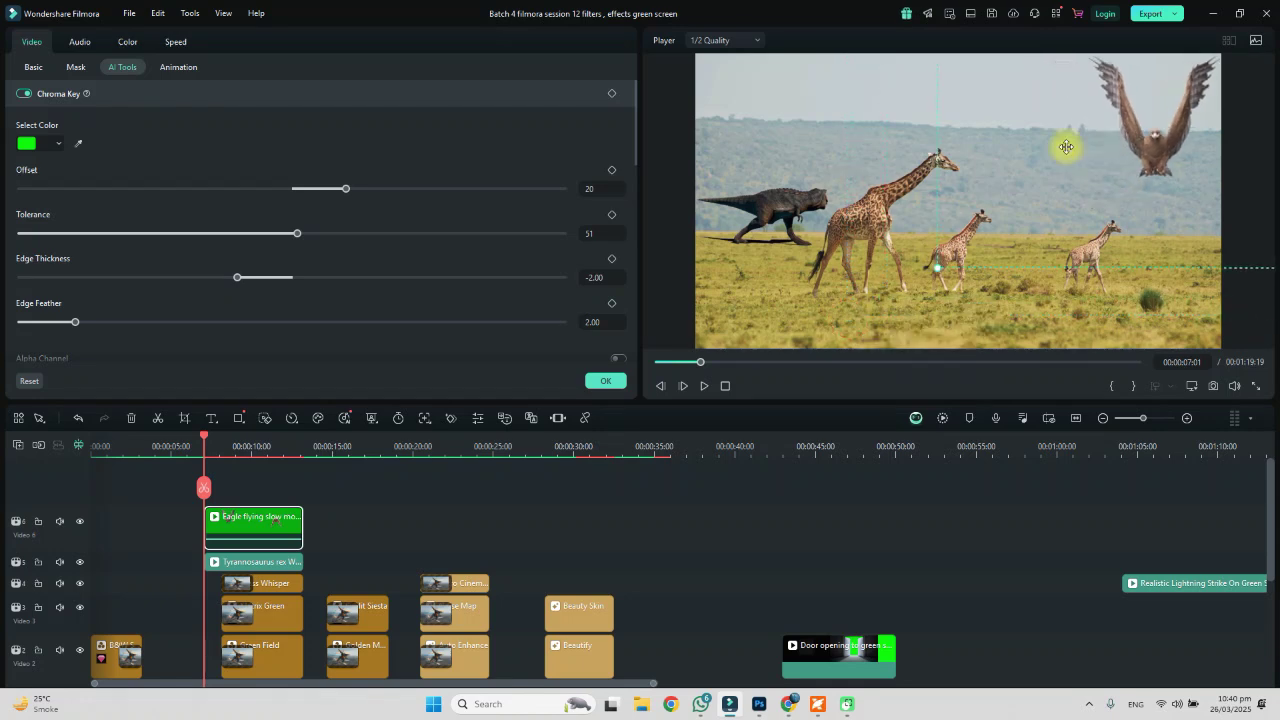
pyautogui.moveTo(1100, 143); pyautogui.dragTo(951, 158)
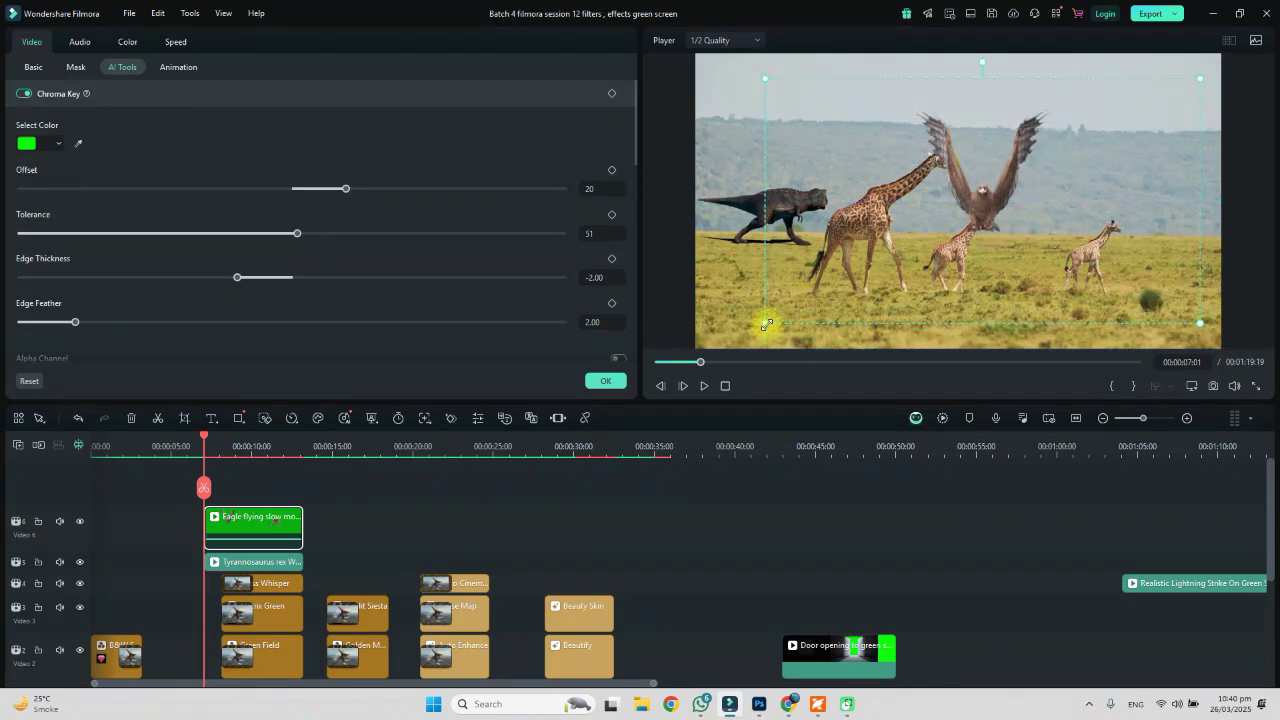
pyautogui.moveTo(763, 328); pyautogui.dragTo(1049, 177)
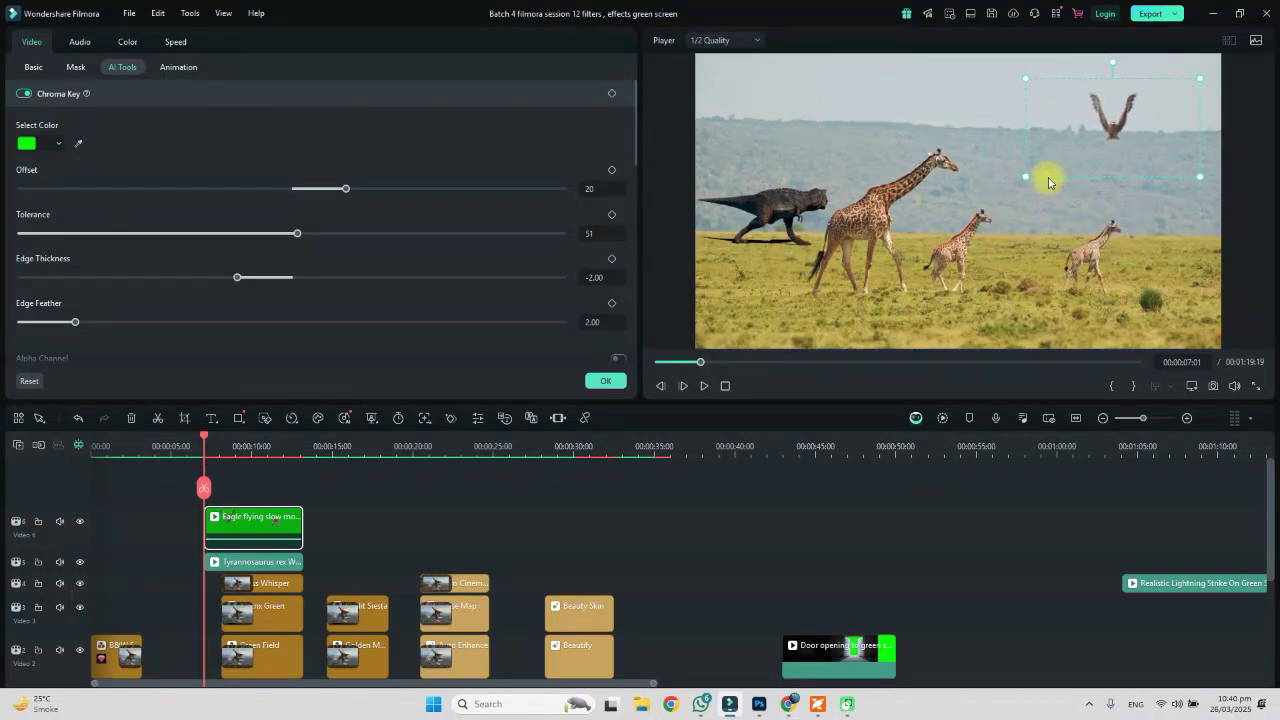
pyautogui.moveTo(1108, 114); pyautogui.dragTo(1172, 142)
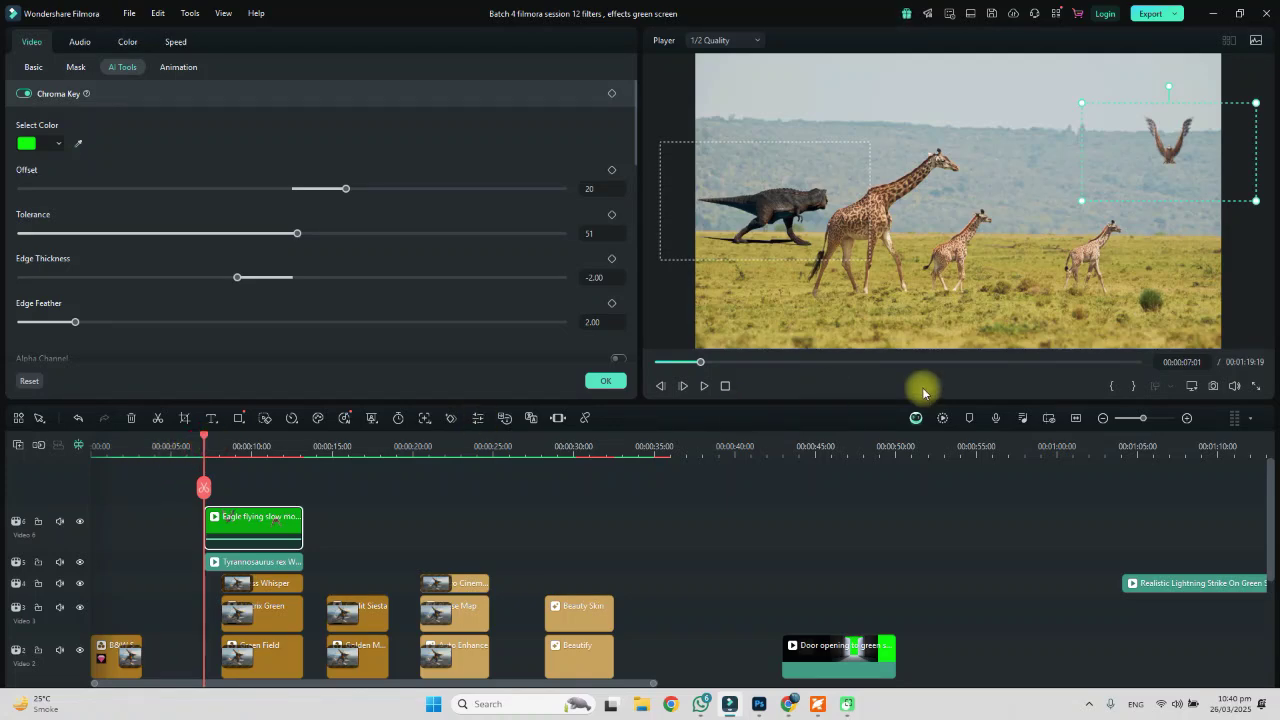
# Render the timeline preview and play back the eagle and Tyrannosaurus over the giraffe footage from about 00:00:06:19.
pyautogui.click(943, 418)
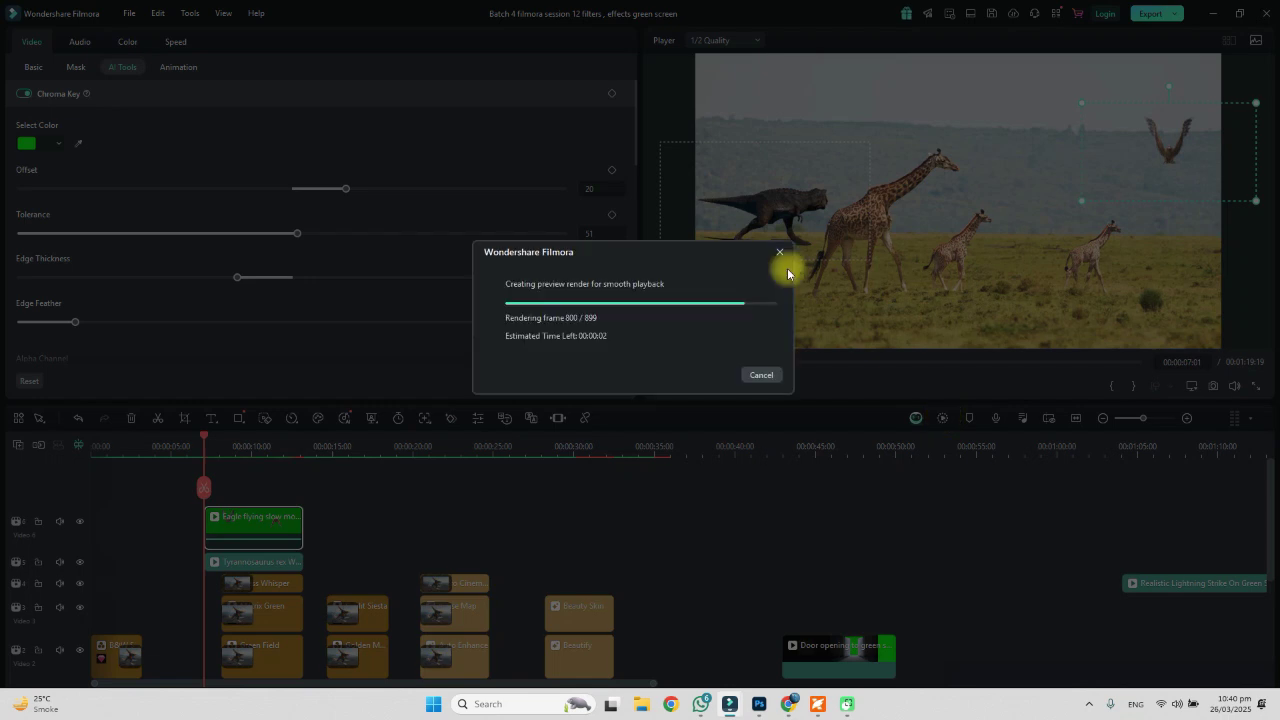
pyautogui.click(781, 254)
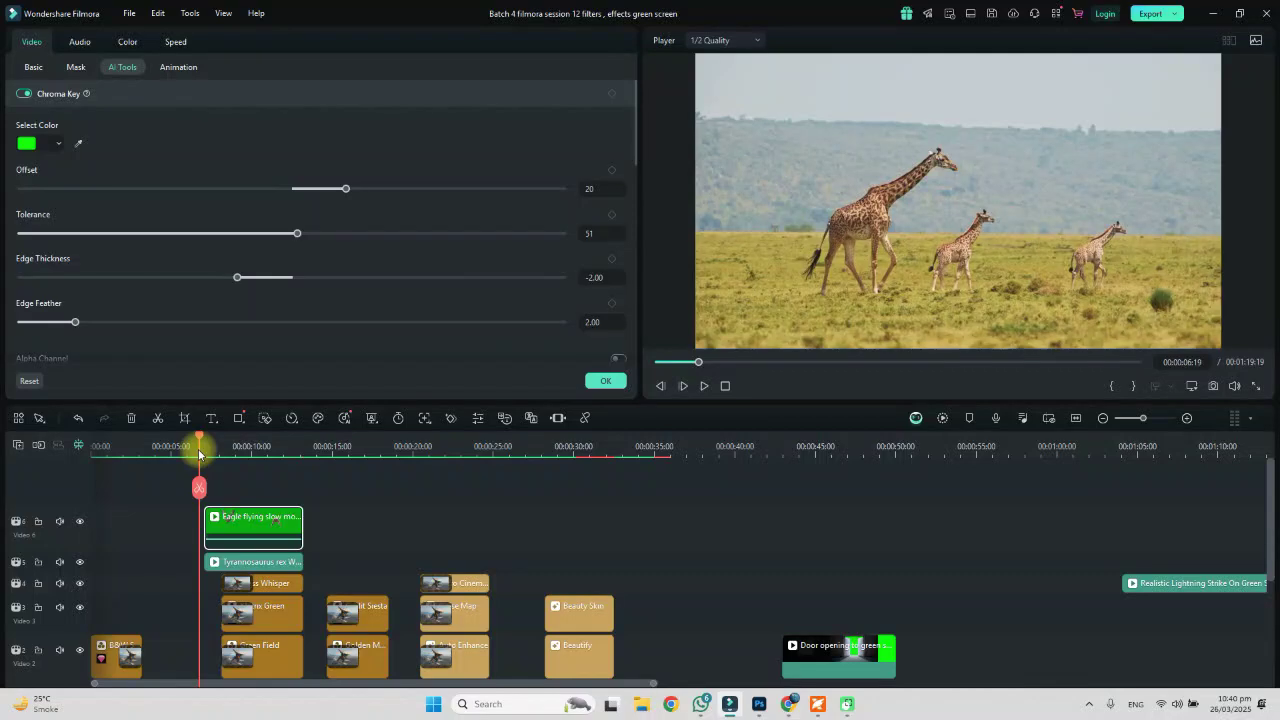
pyautogui.press('space')
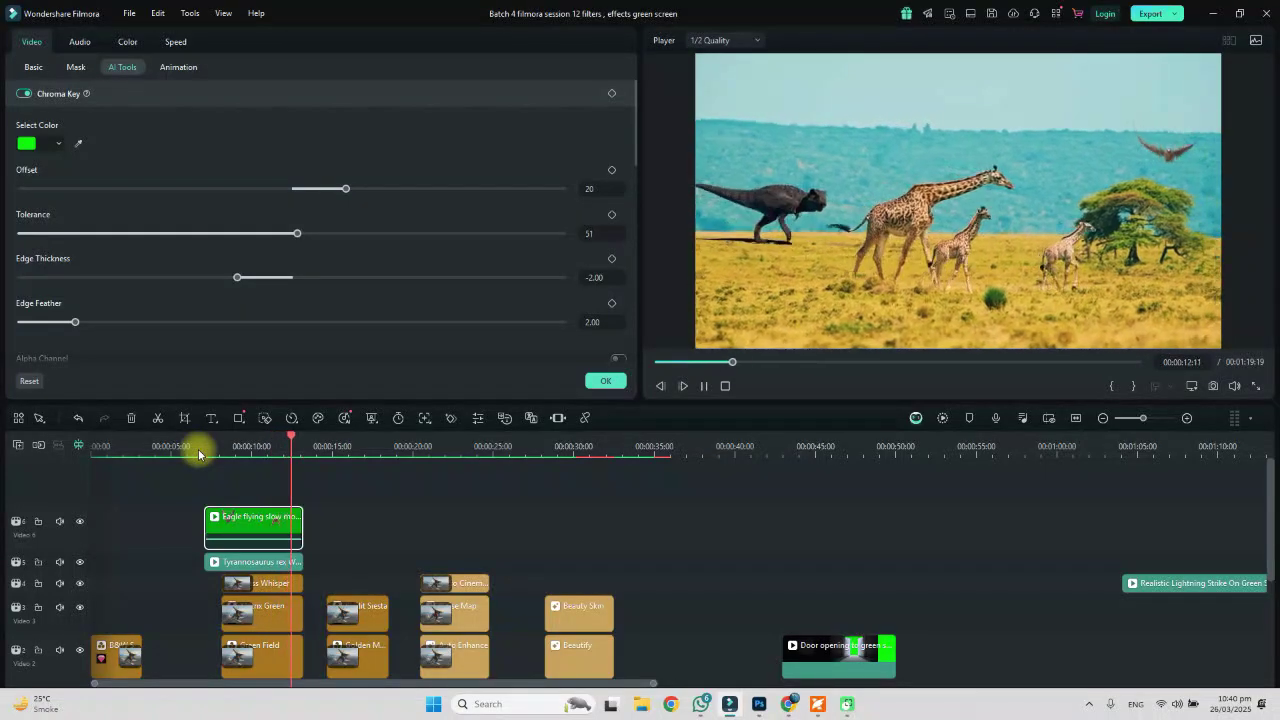
pyautogui.press('space')
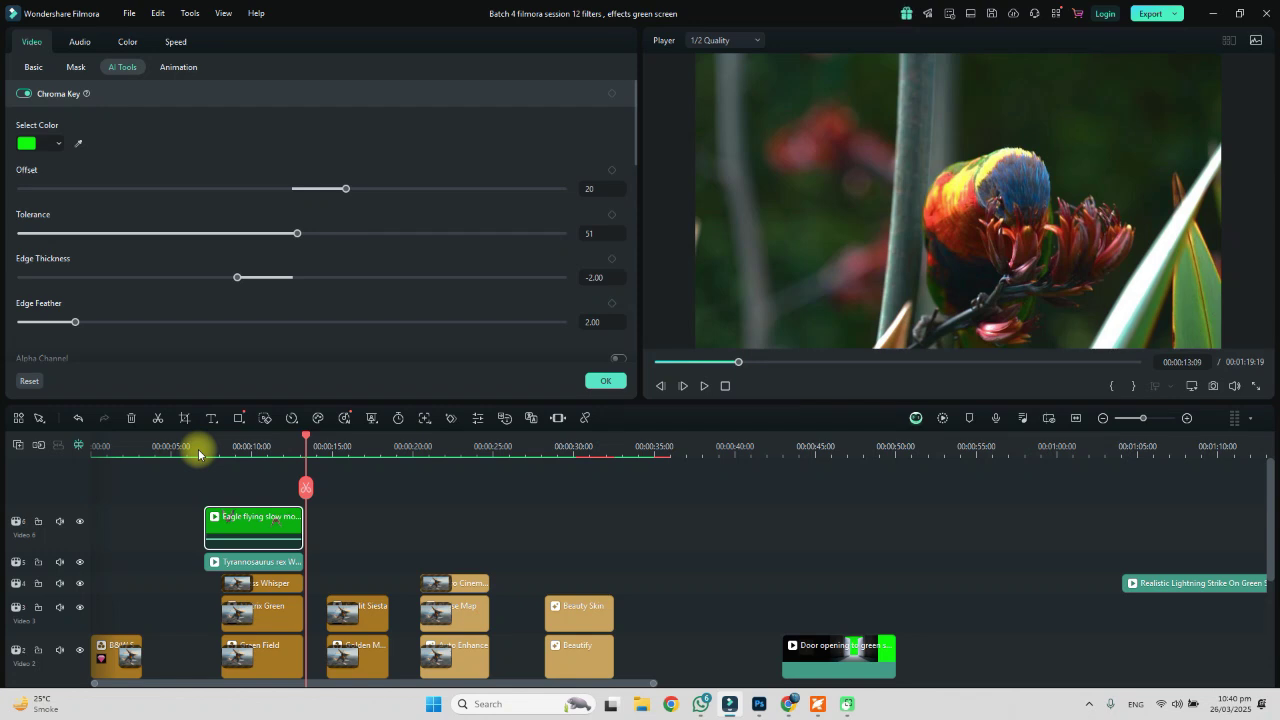
# Step the playhead back and replay the end of the giraffe scene, stopping at about 00:00:13:02.
pyautogui.hotkey('shift', 'Left')
pyautogui.hotkey('shift', 'Left')
pyautogui.hotkey('shift', 'Left')
pyautogui.hotkey('shift', 'Left')
pyautogui.hotkey('shift', 'Left')
pyautogui.hotkey('shift', 'Left')
pyautogui.press('space')
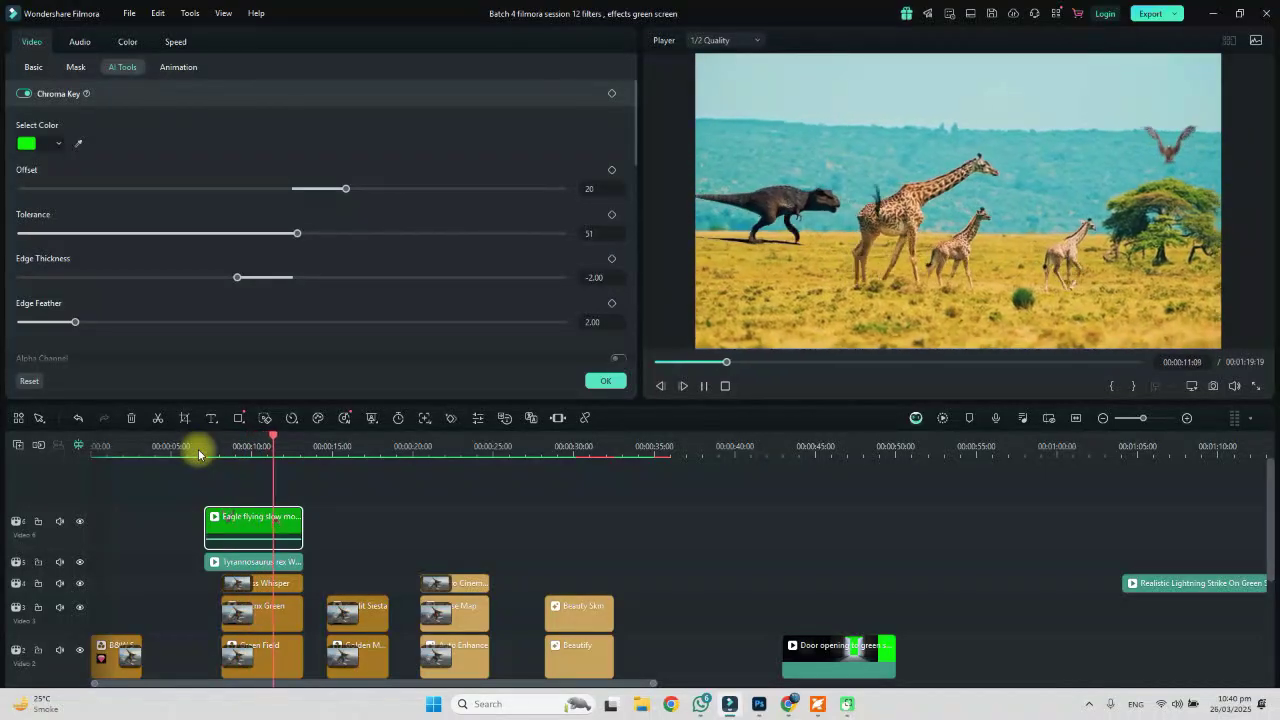
pyautogui.press('space')
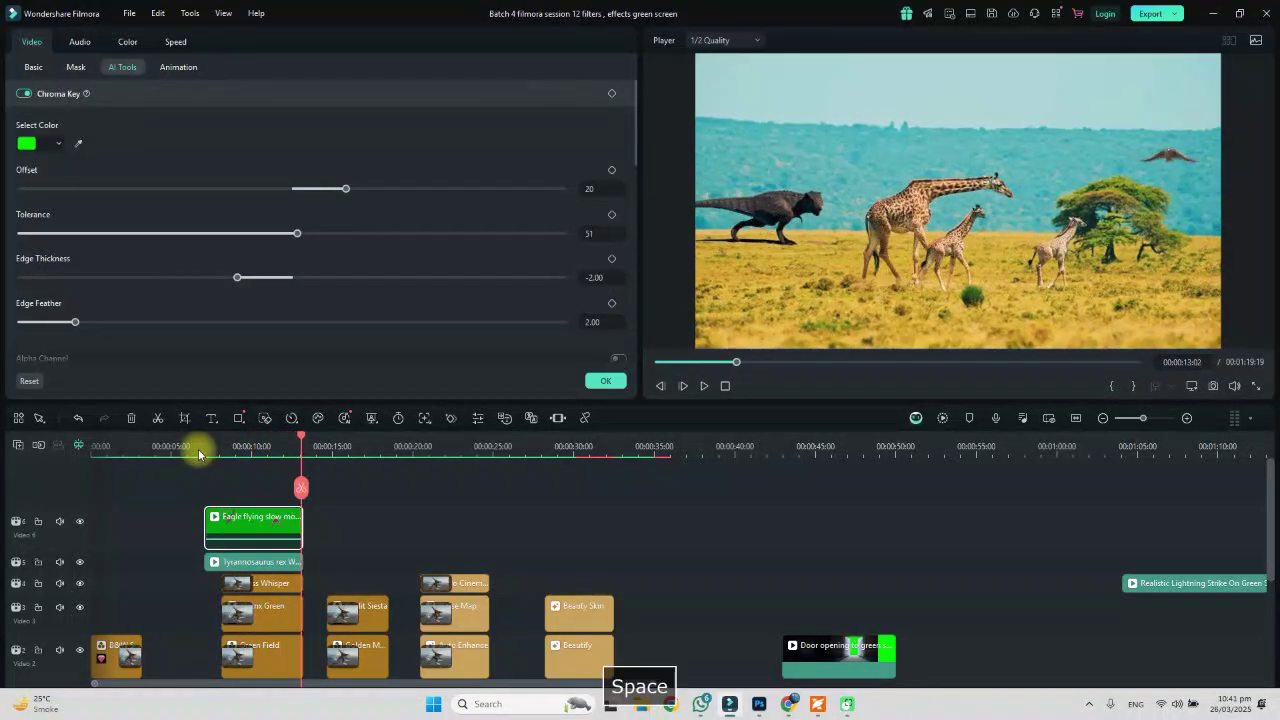
# Close the eagle's settings and insert the garden fountain stock clip on the second video track right after the Beautify effect.
pyautogui.click(605, 380)
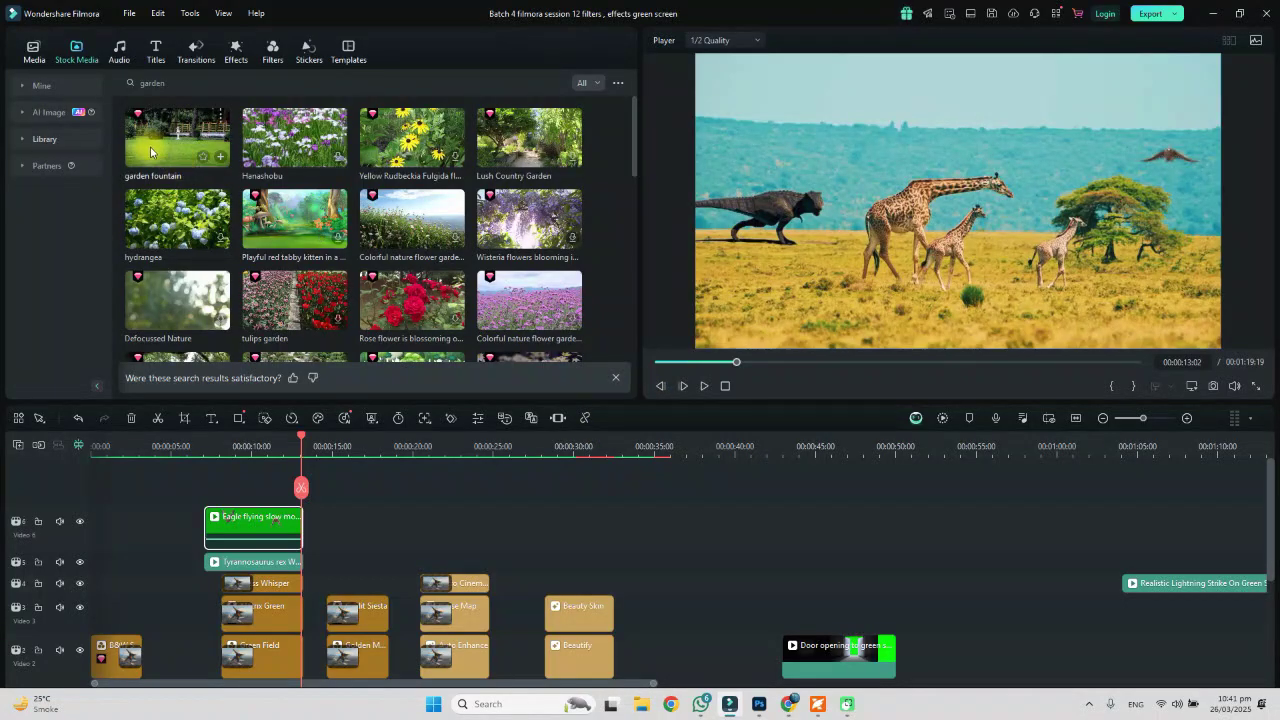
pyautogui.moveTo(150, 152); pyautogui.dragTo(643, 637)
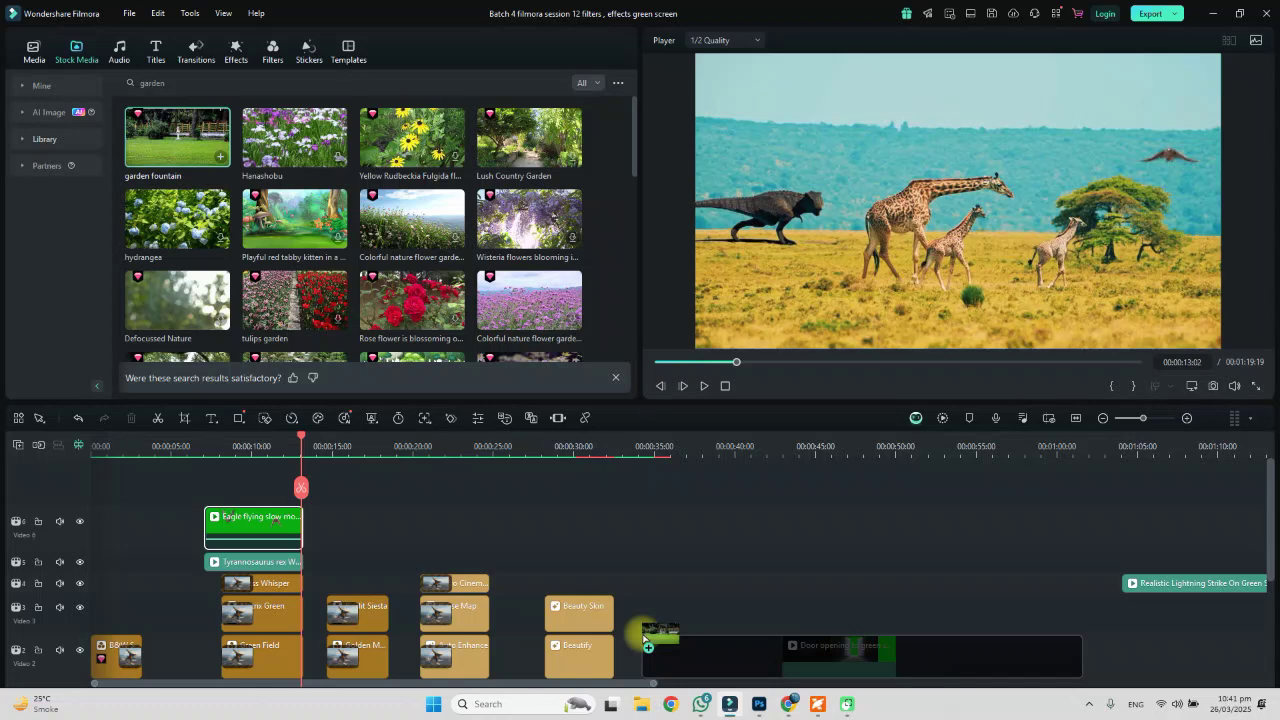
pyautogui.moveTo(643, 636); pyautogui.dragTo(645, 638)
# Copy the keyed Tyrannosaurus clip and paste it above the garden fountain clip at about 00:00:34:16.
pyautogui.moveTo(225, 562)
pyautogui.mouseDown()
pyautogui.moveTo(320, 537)
pyautogui.moveTo(468, 539)
pyautogui.moveTo(288, 540)
pyautogui.moveTo(224, 562)
pyautogui.mouseUp()
pyautogui.hotkey('ctrl', 'c')
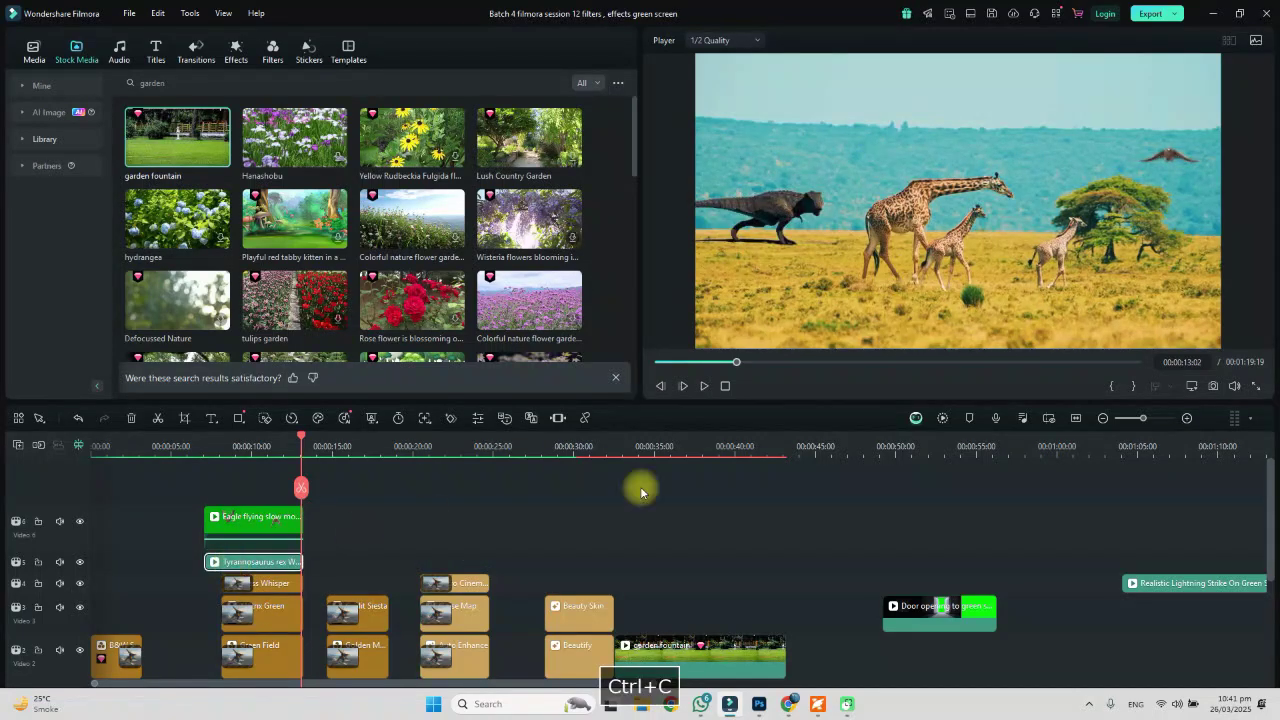
pyautogui.click(650, 444)
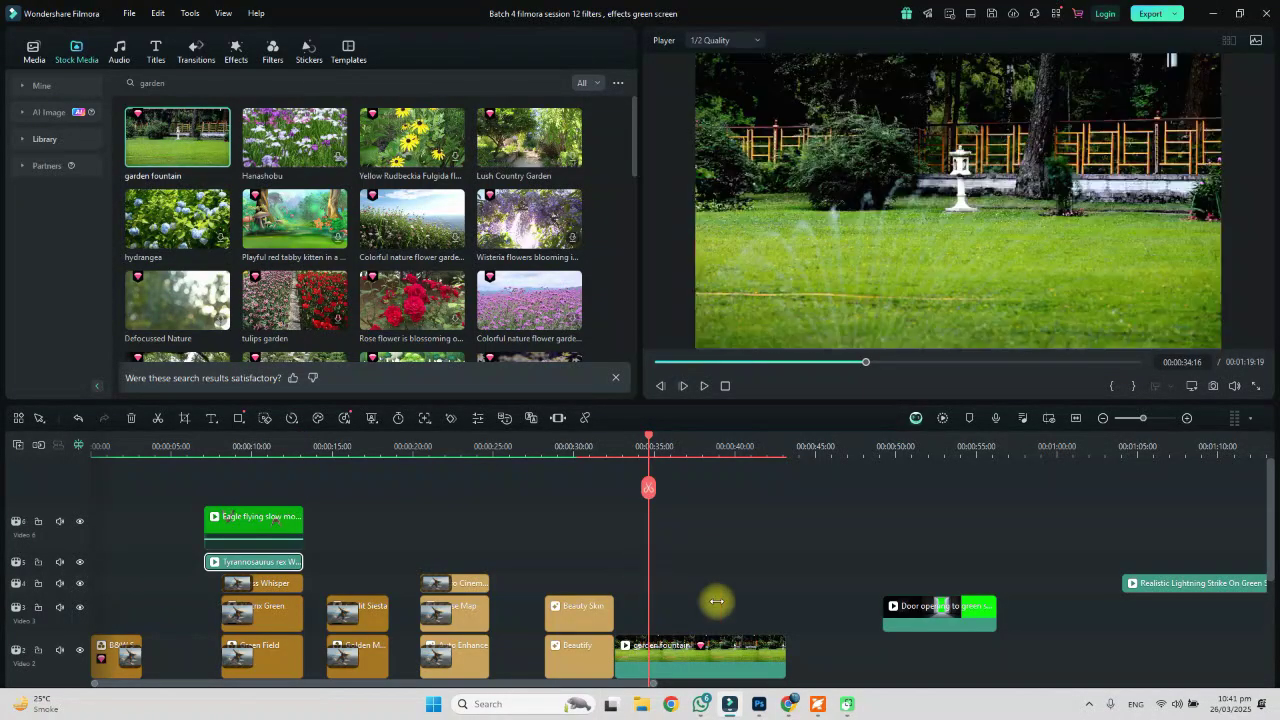
pyautogui.hotkey('ctrl', 'v')
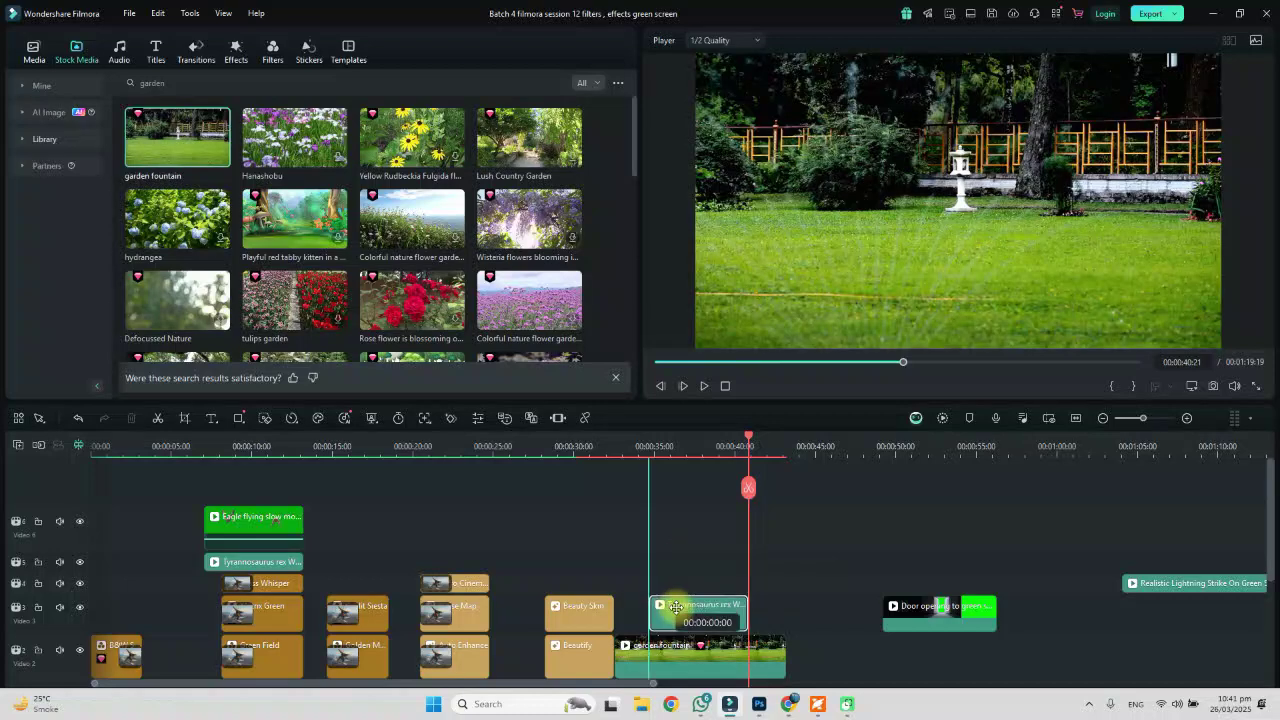
# Play back the pasted Tyrannosaurus over the garden footage from its start, stopping at about 00:00:36:18.
pyautogui.click(648, 447)
pyautogui.press('space')
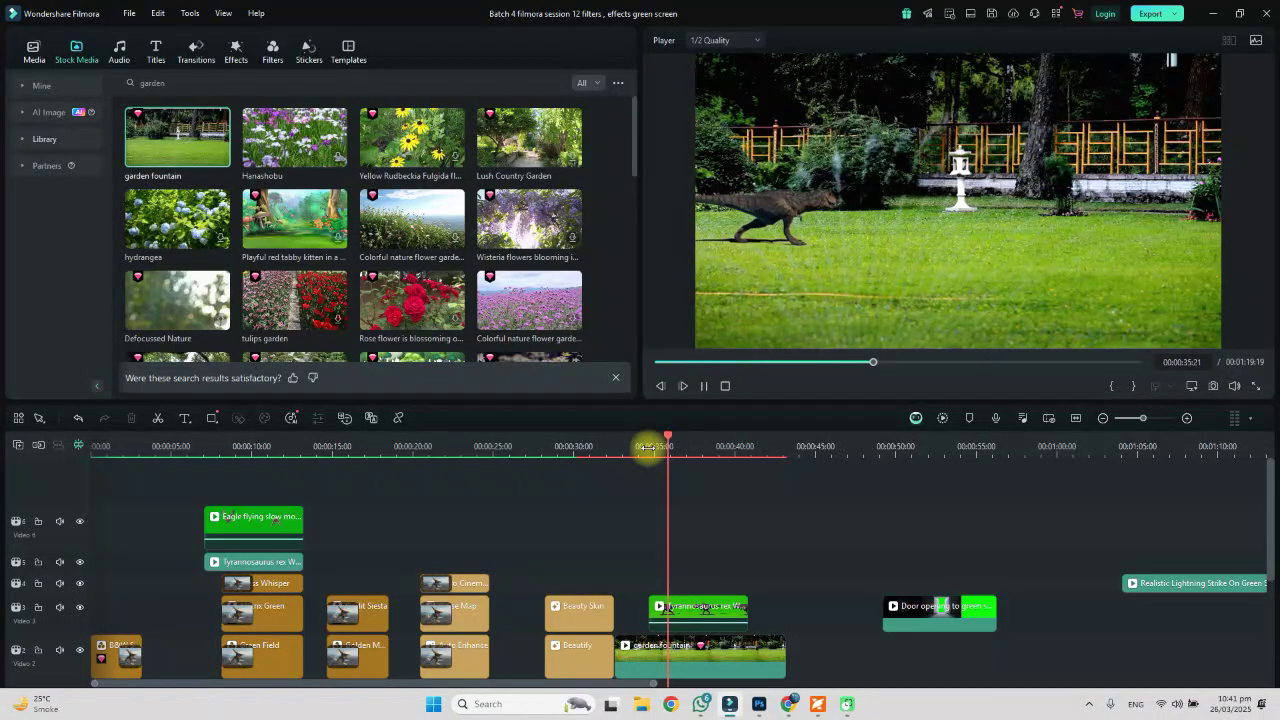
pyautogui.press('space')
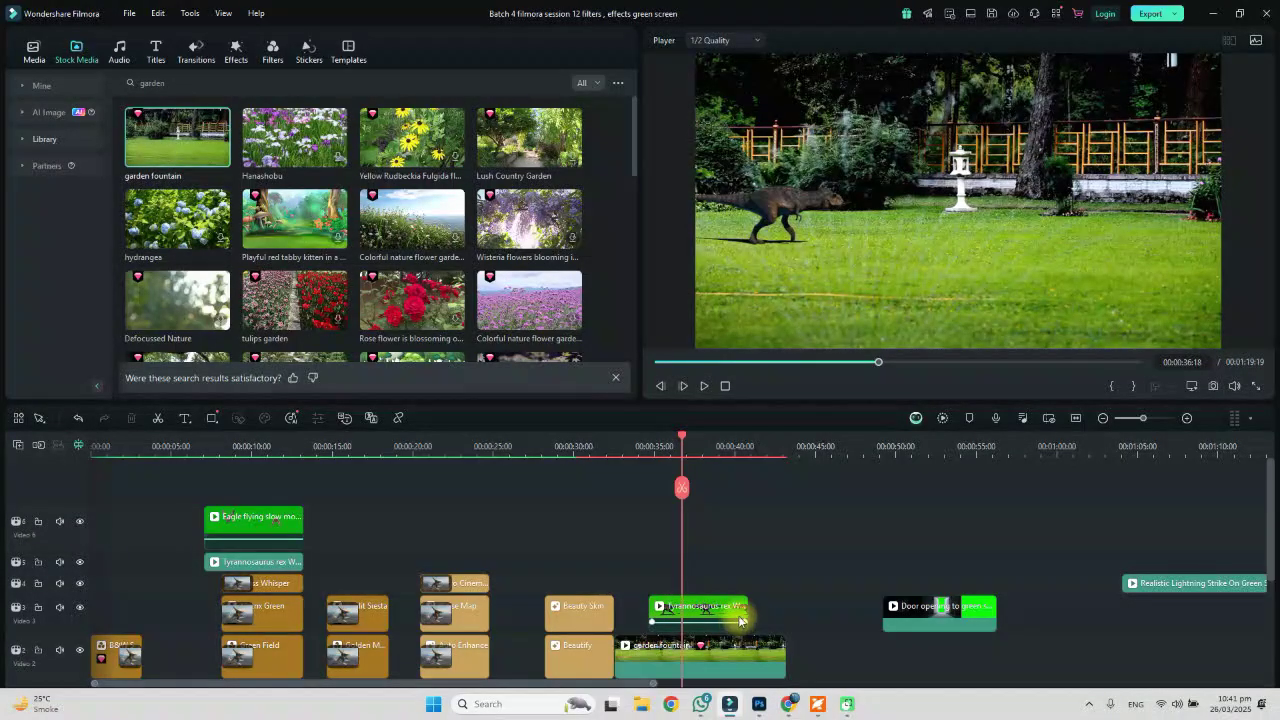
# Enlarge the pasted Tyrannosaurus to about 68% and place it on the lawn at about X -213, Y -141.
pyautogui.click(803, 199)
pyautogui.moveTo(870, 142); pyautogui.dragTo(1000, 90)
pyautogui.moveTo(829, 186); pyautogui.dragTo(903, 263)
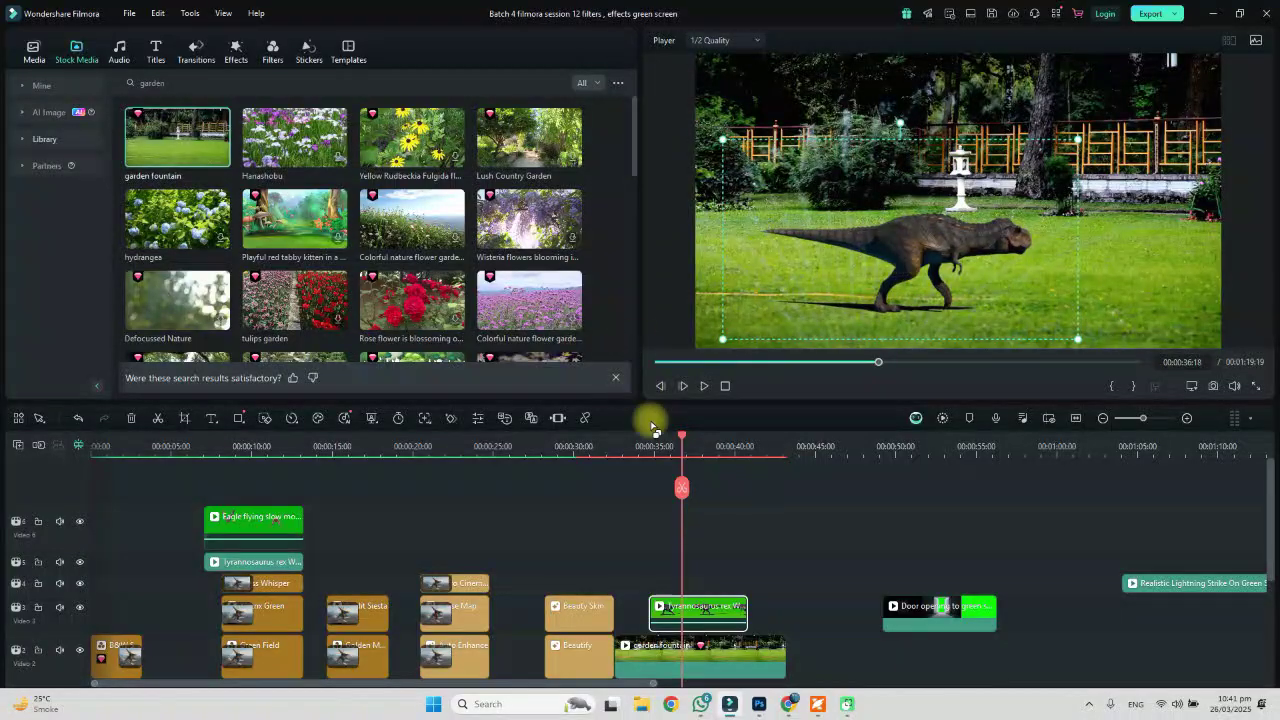
# Play back the enlarged Tyrannosaurus walking in the garden from about 00:00:34:12 to 00:00:42:17.
pyautogui.click(646, 456)
pyautogui.press('space')
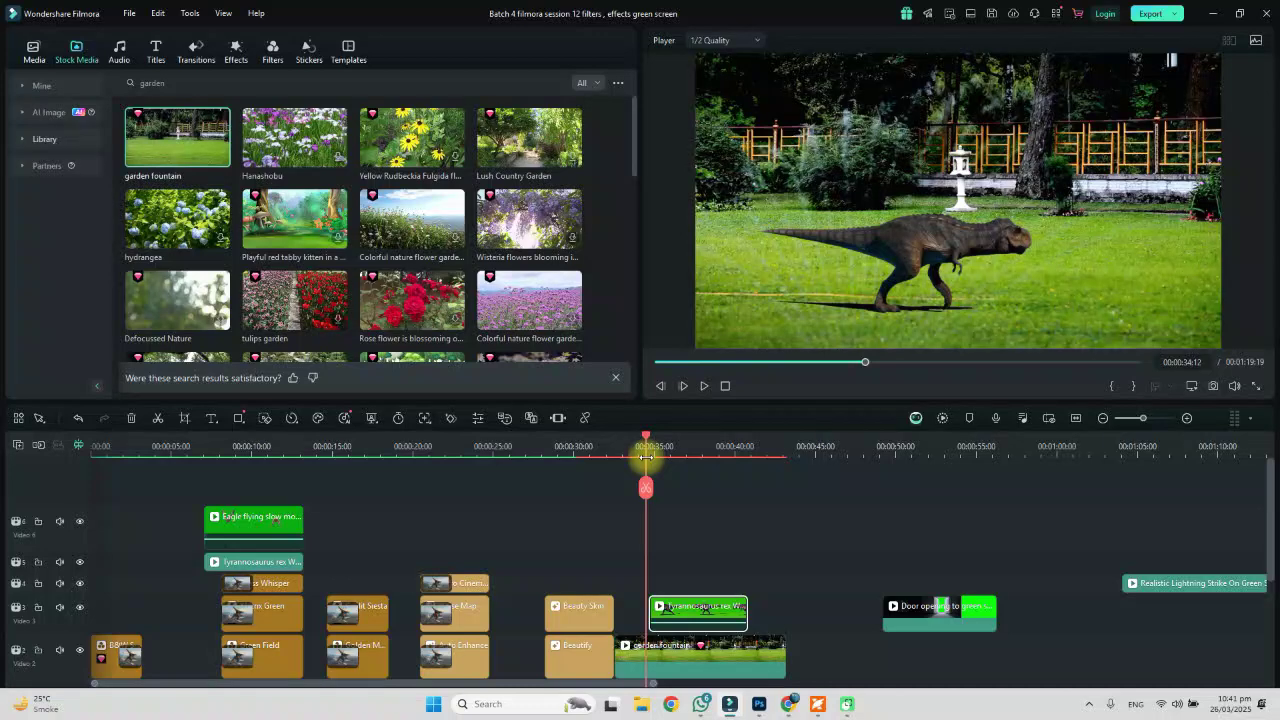
pyautogui.press('space')
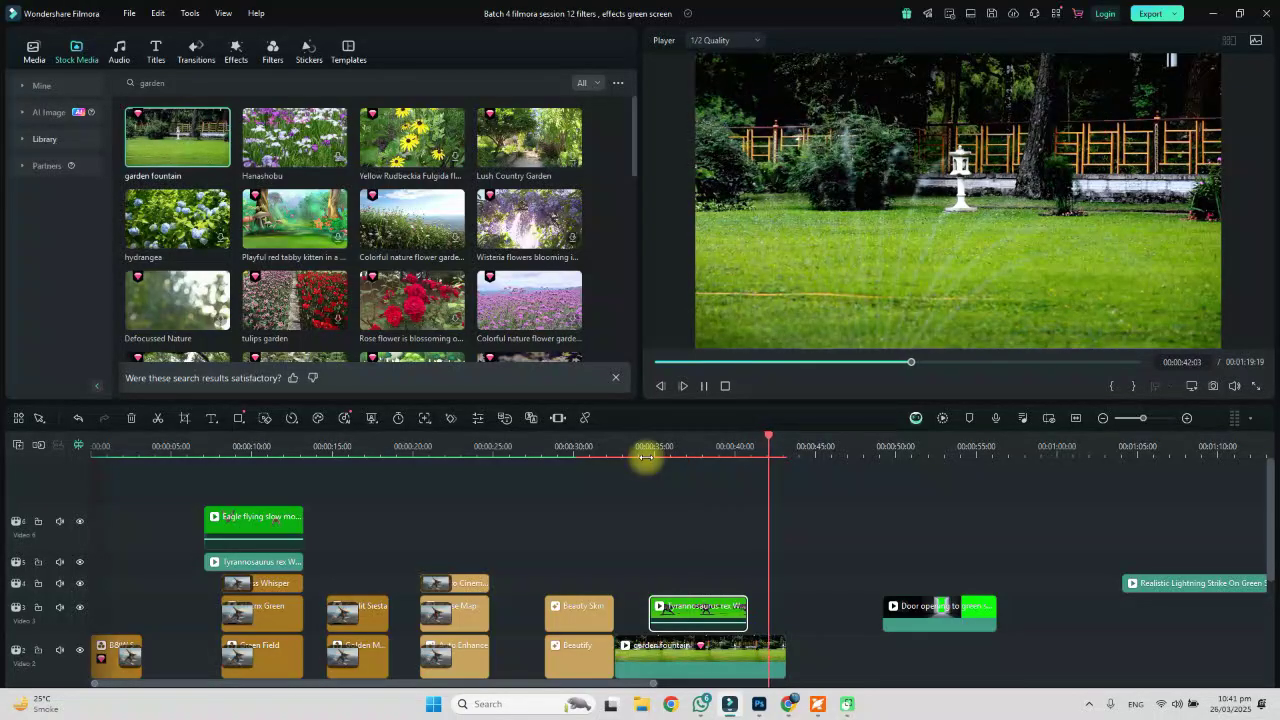
pyautogui.press('space')
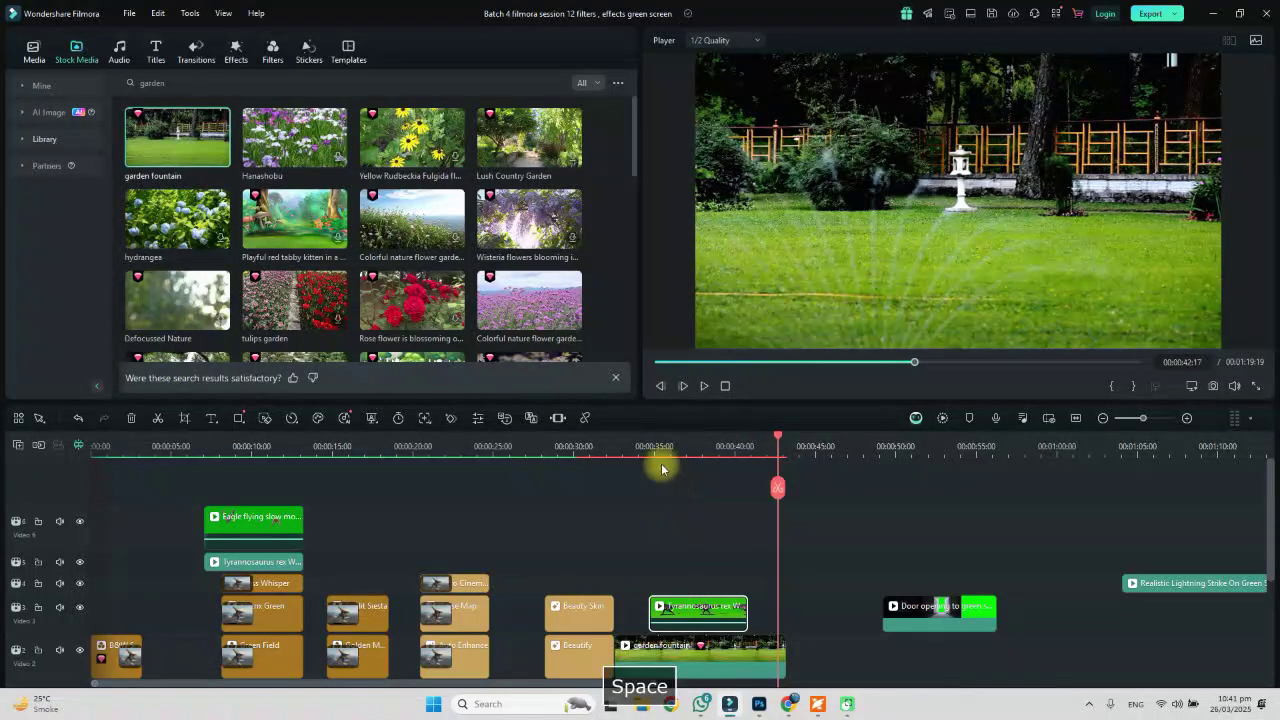
# Extend the pasted Tyrannosaurus clip to the end of the garden fountain clip and save the project.
pyautogui.moveTo(746, 612); pyautogui.dragTo(665, 592)
pyautogui.click(643, 444)
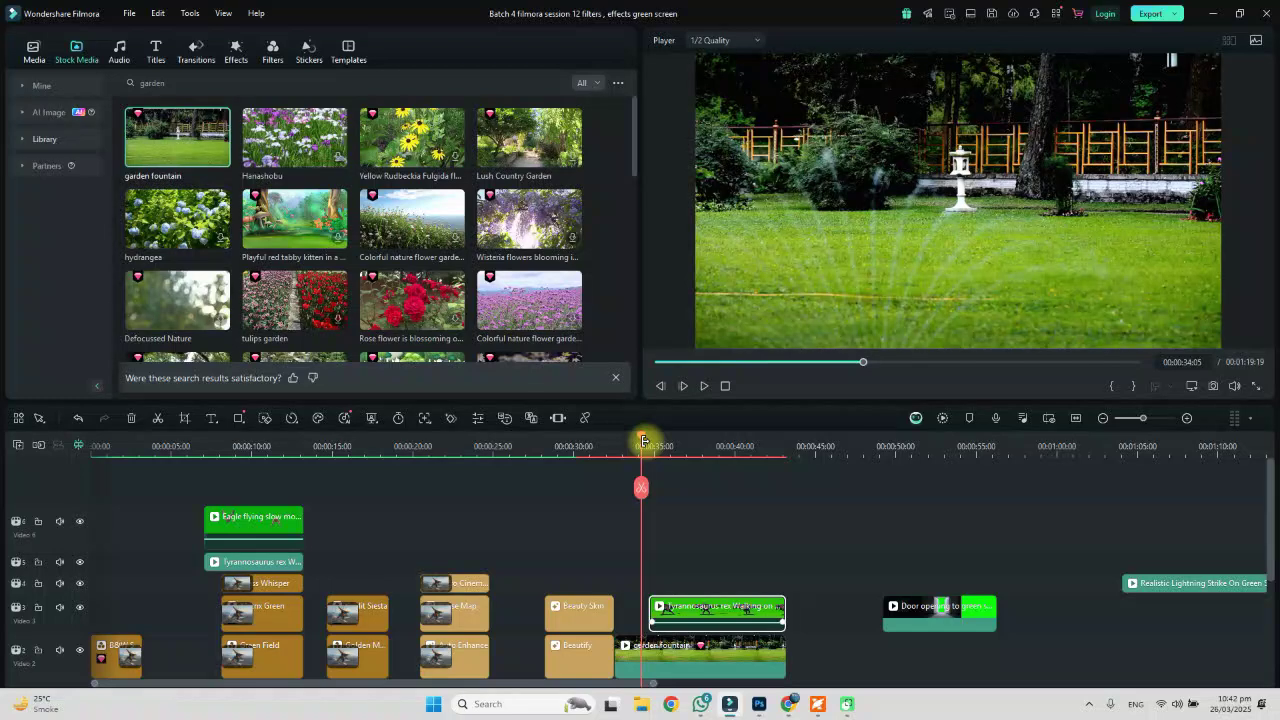
pyautogui.hotkey('ctrl', 's')
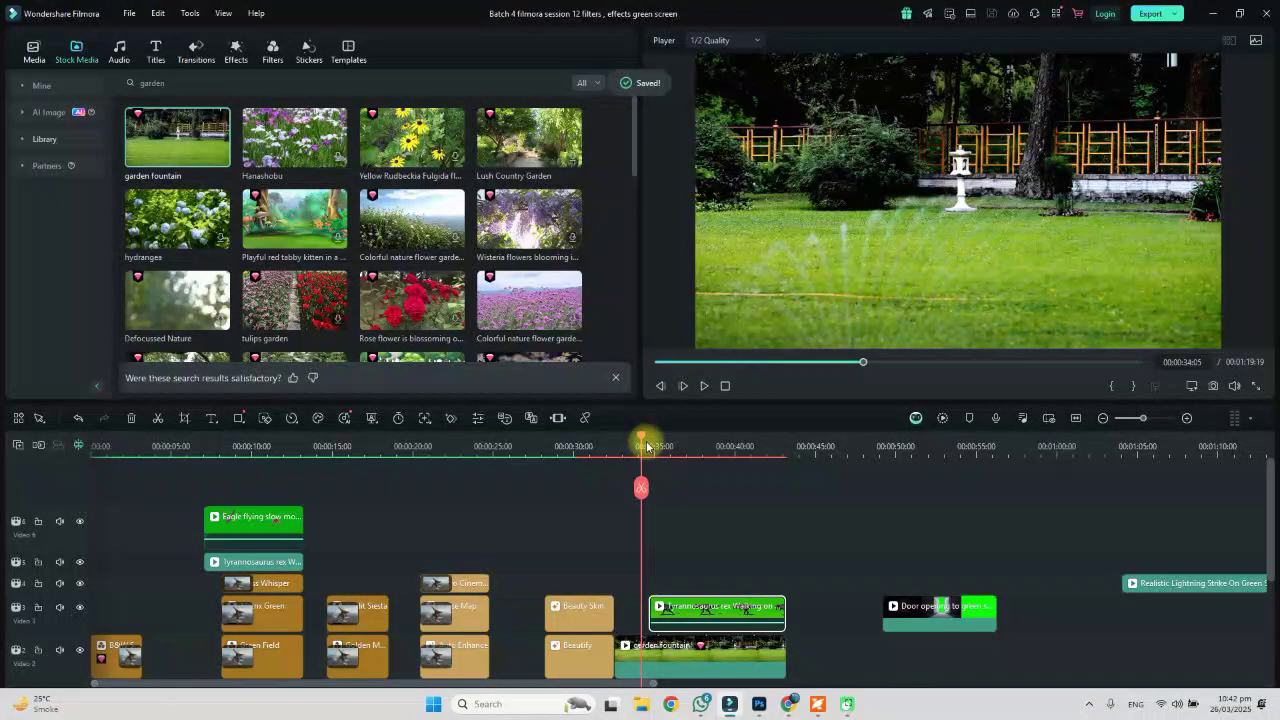
# Play the garden scene to about 00:00:35:24 and examine the pasted Tyrannosaurus clip's chroma key and transform settings.
pyautogui.press('space')
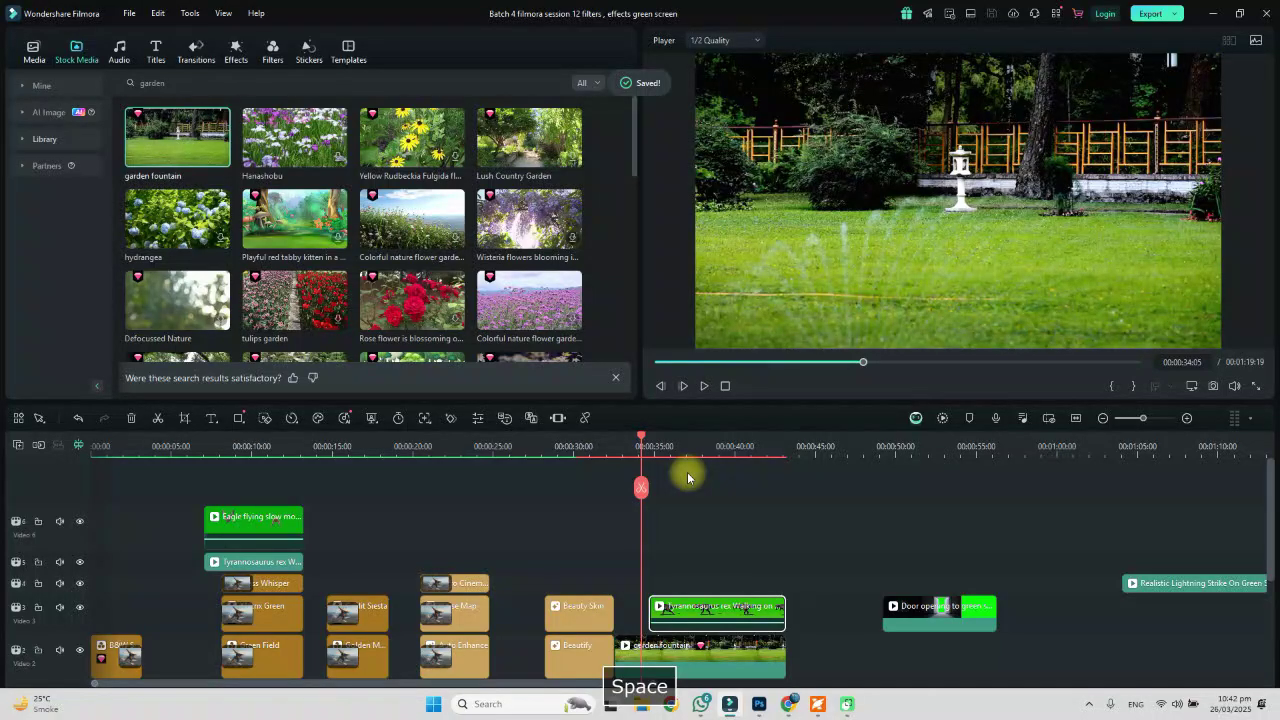
pyautogui.doubleClick(736, 612)
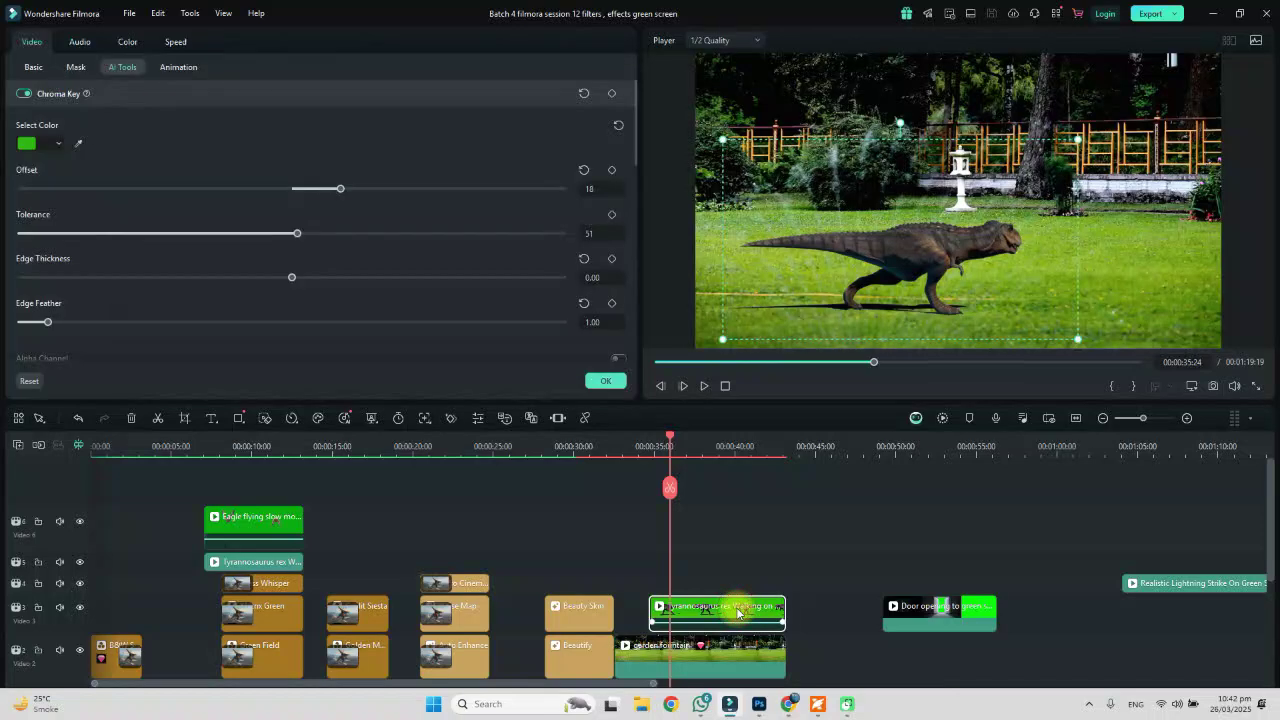
pyautogui.click(34, 68)
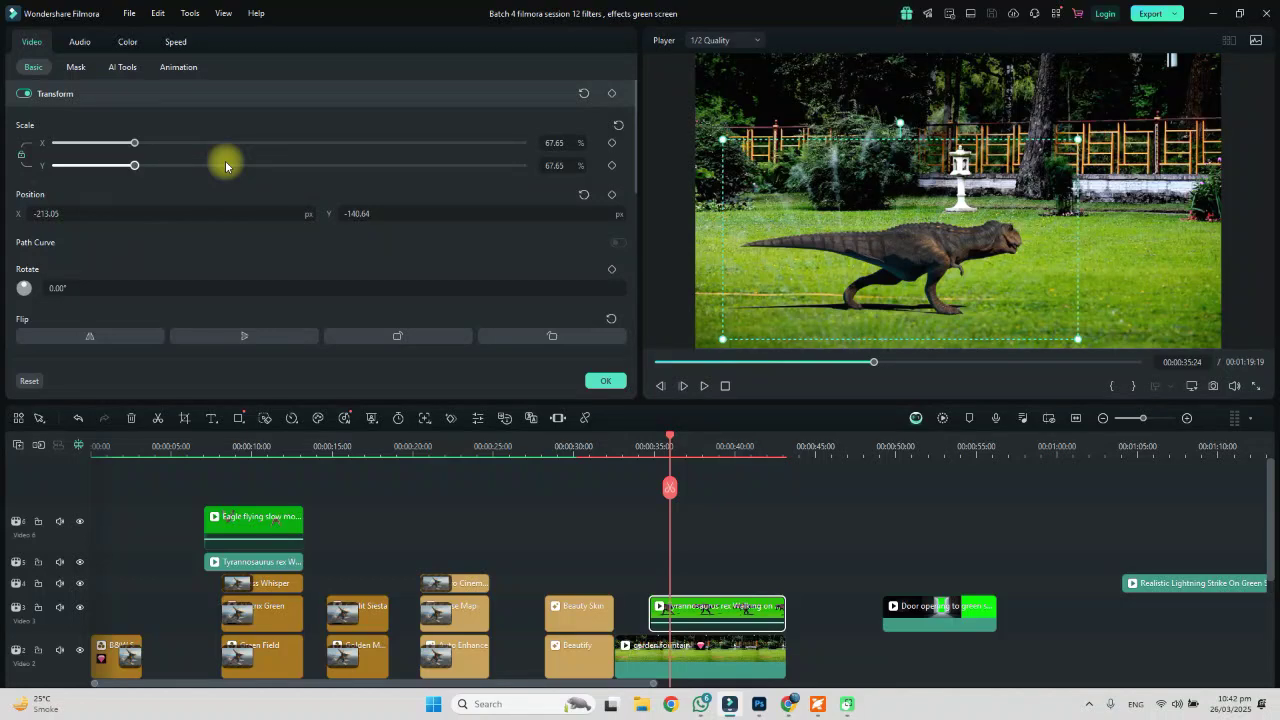
pyautogui.moveTo(638, 194); pyautogui.dragTo(637, 221)
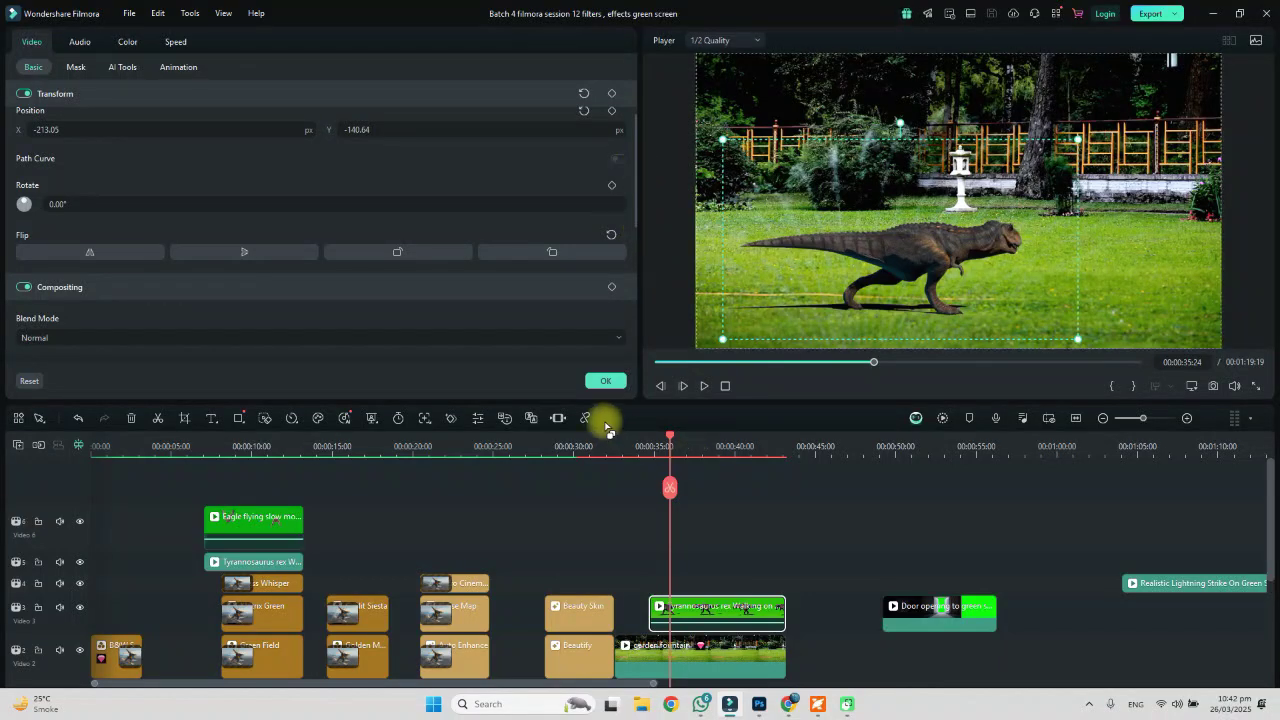
pyautogui.click(605, 380)
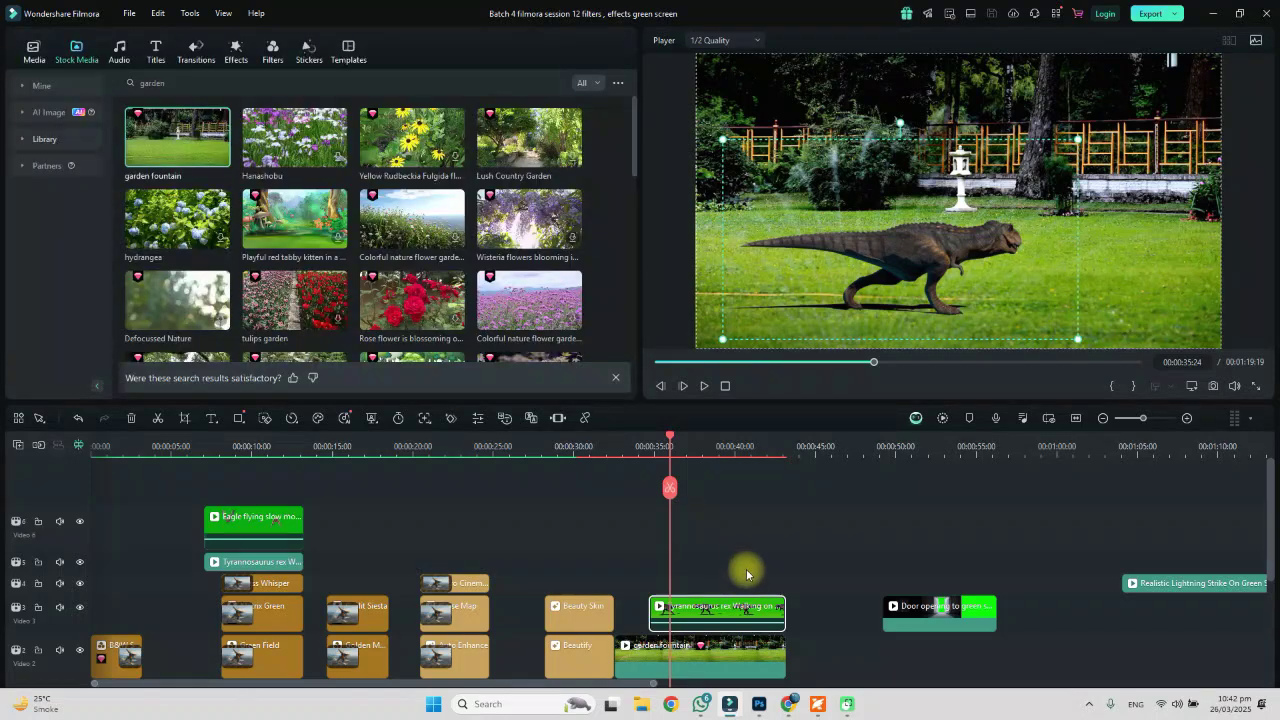
# Open the garden Tyrannosaurus clip's transform settings and move the playhead to the clip's start at about 00:00:34:24.
pyautogui.doubleClick(681, 605)
pyautogui.click(606, 380)
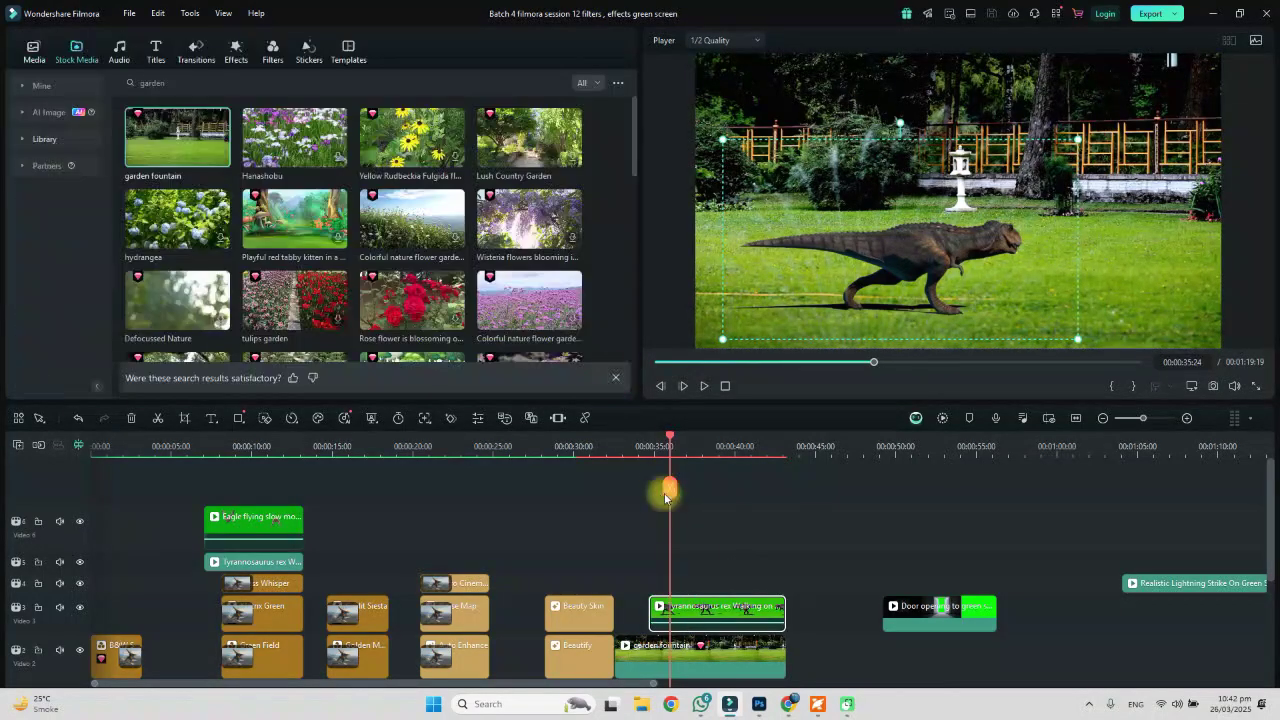
pyautogui.doubleClick(688, 608)
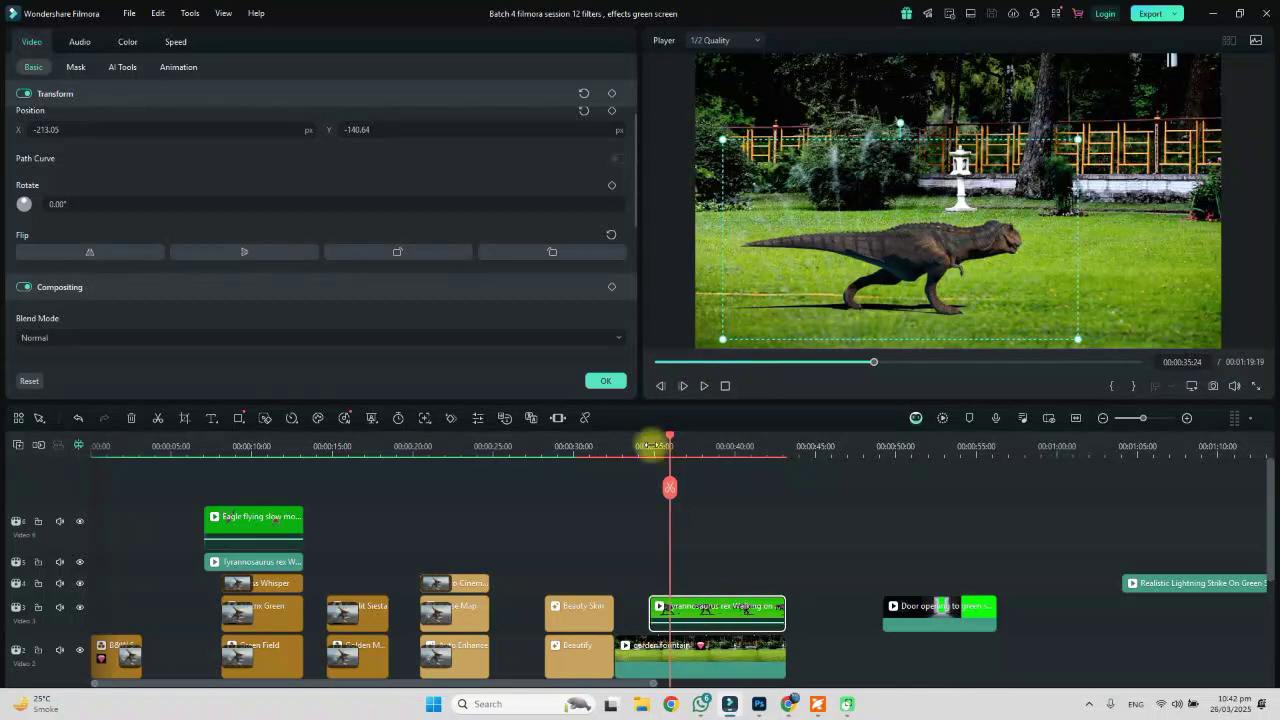
pyautogui.click(651, 444)
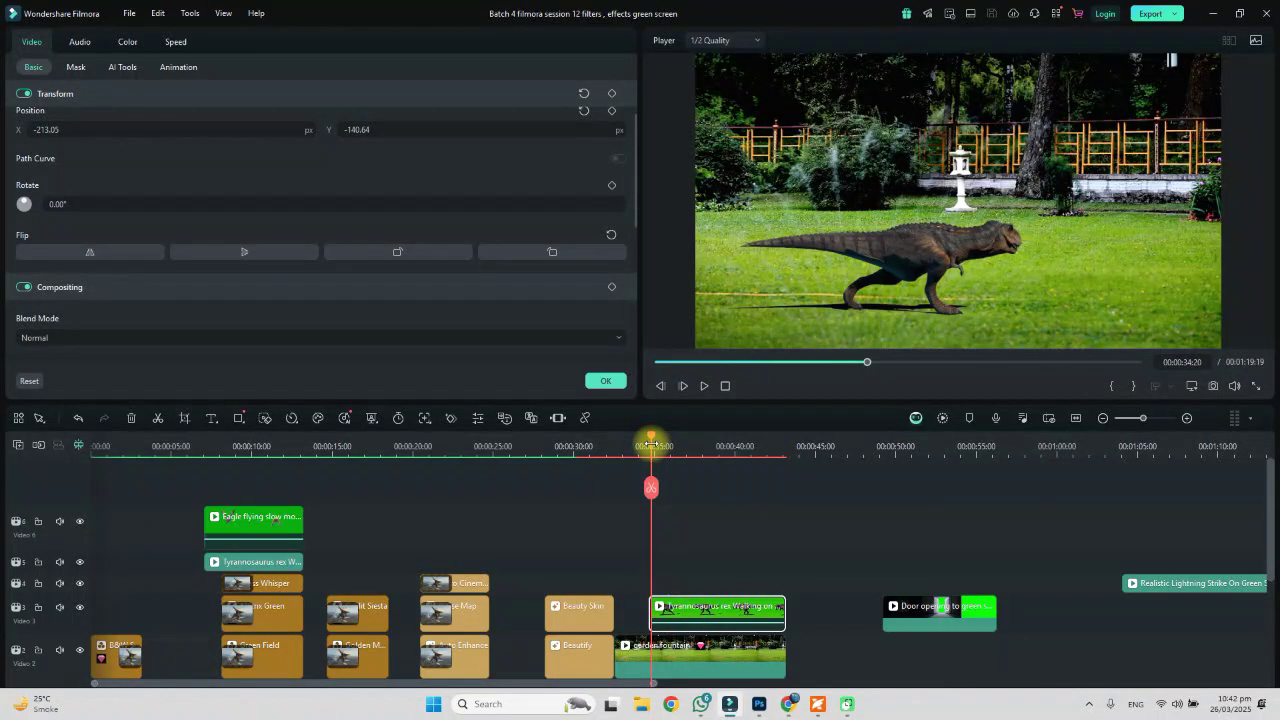
pyautogui.moveTo(630, 207); pyautogui.dragTo(634, 143)
pyautogui.click(611, 166)
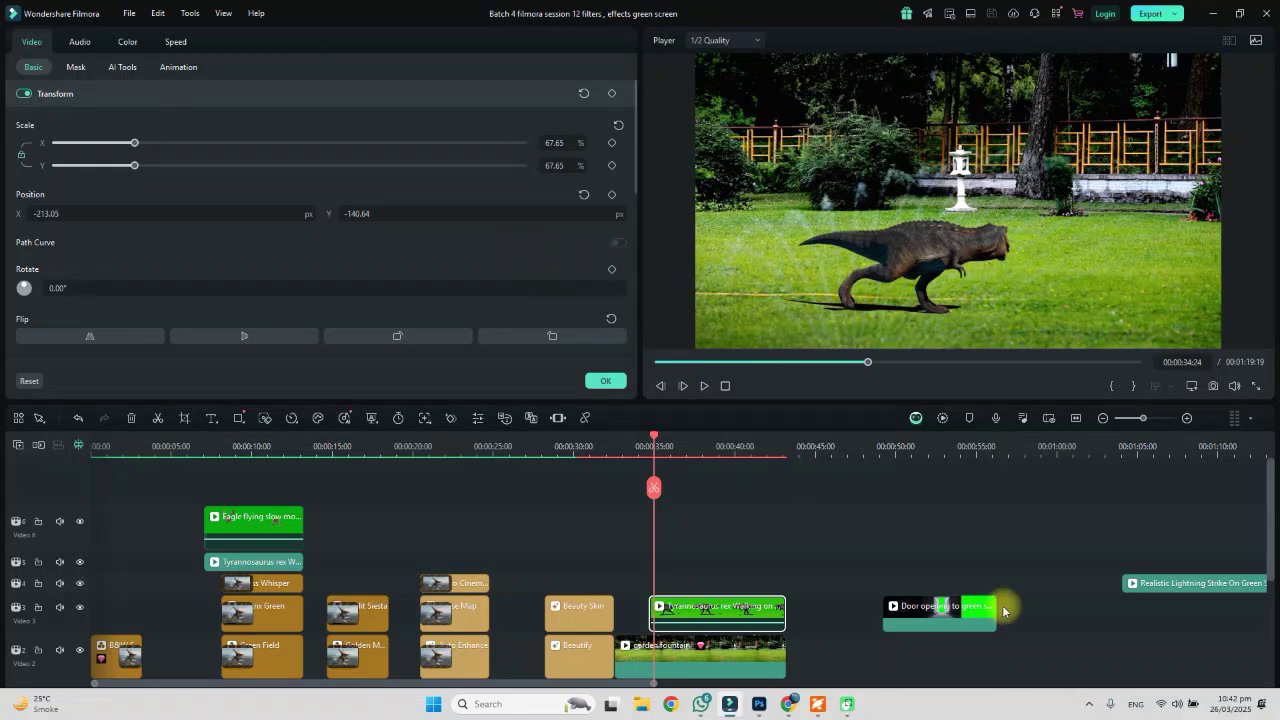
pyautogui.moveTo(786, 710)
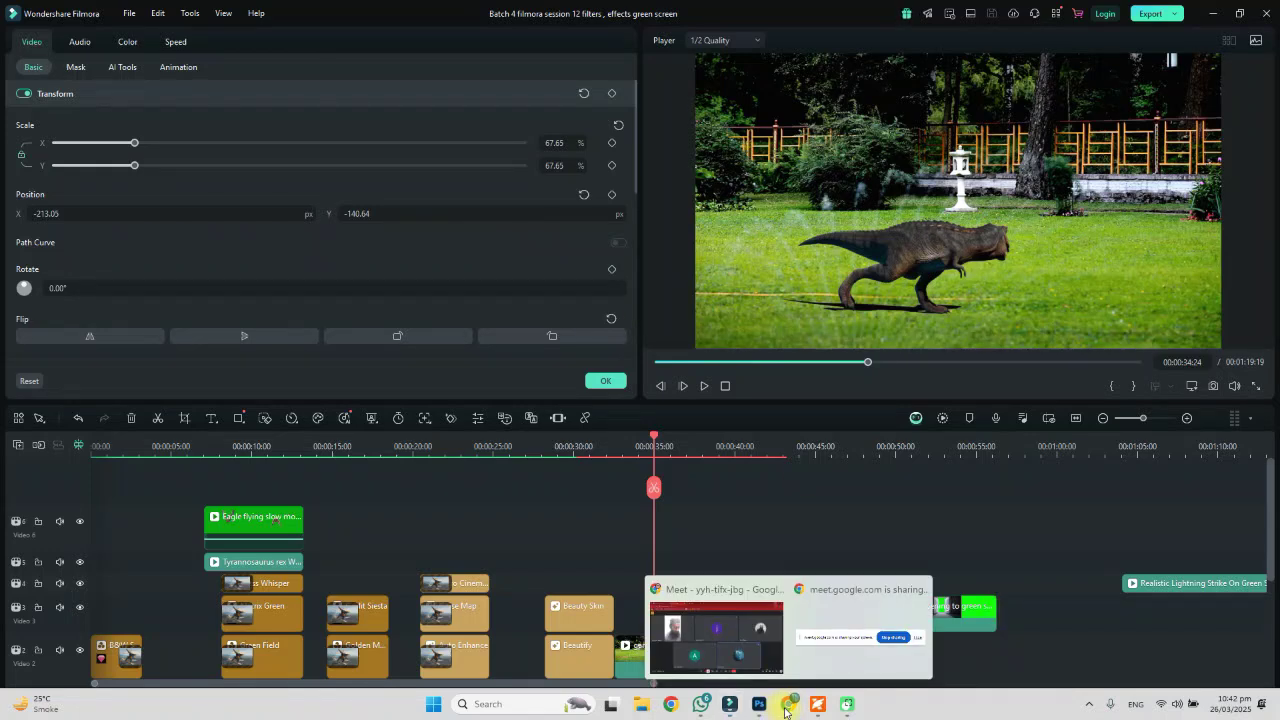
pyautogui.click(694, 634)
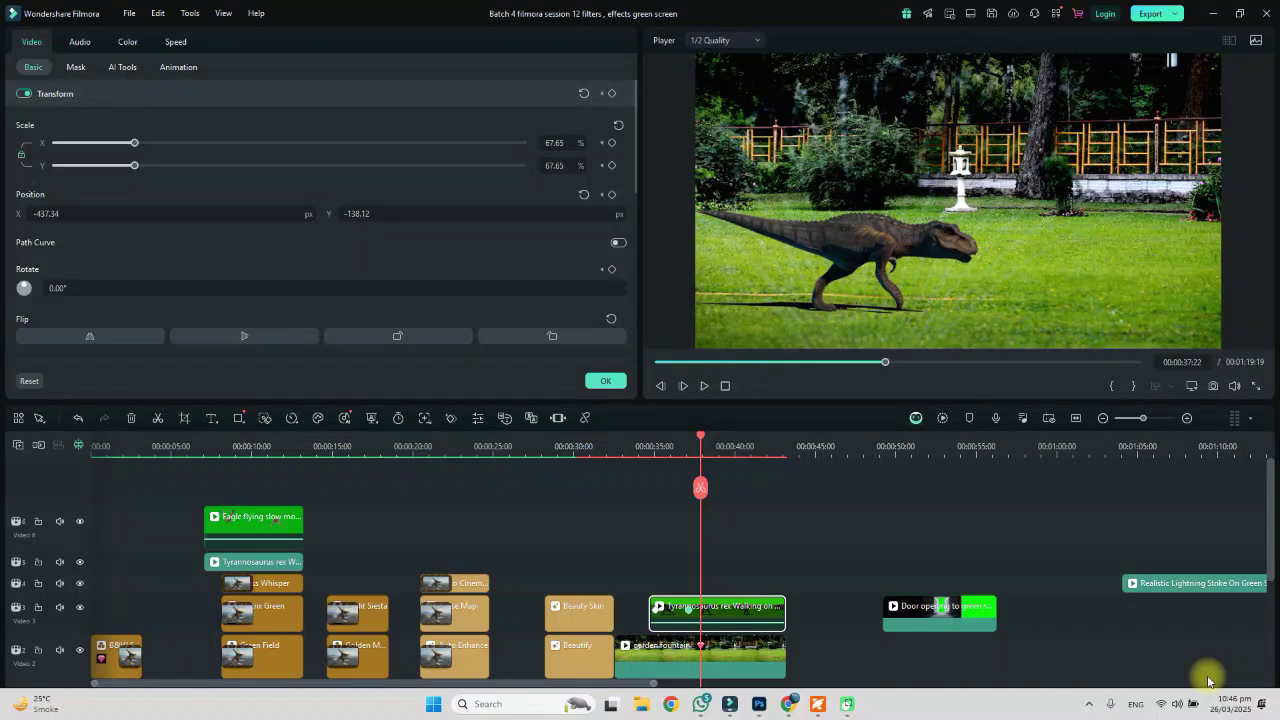
pyautogui.hotkey('shift', 'Left')
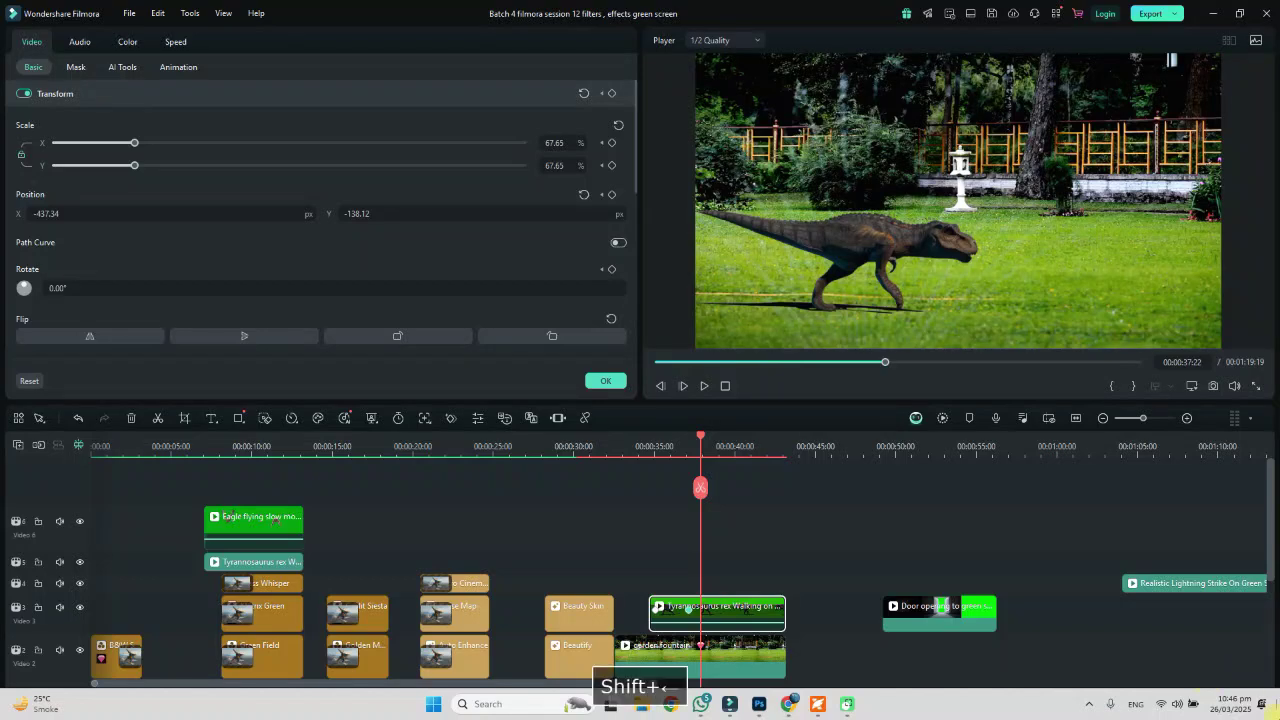
# Keyframe the Tyrannosaurus at the clip's end, about 00:00:42:24, to a position of about X 649, Y -94 and save the project.
pyautogui.click(641, 446)
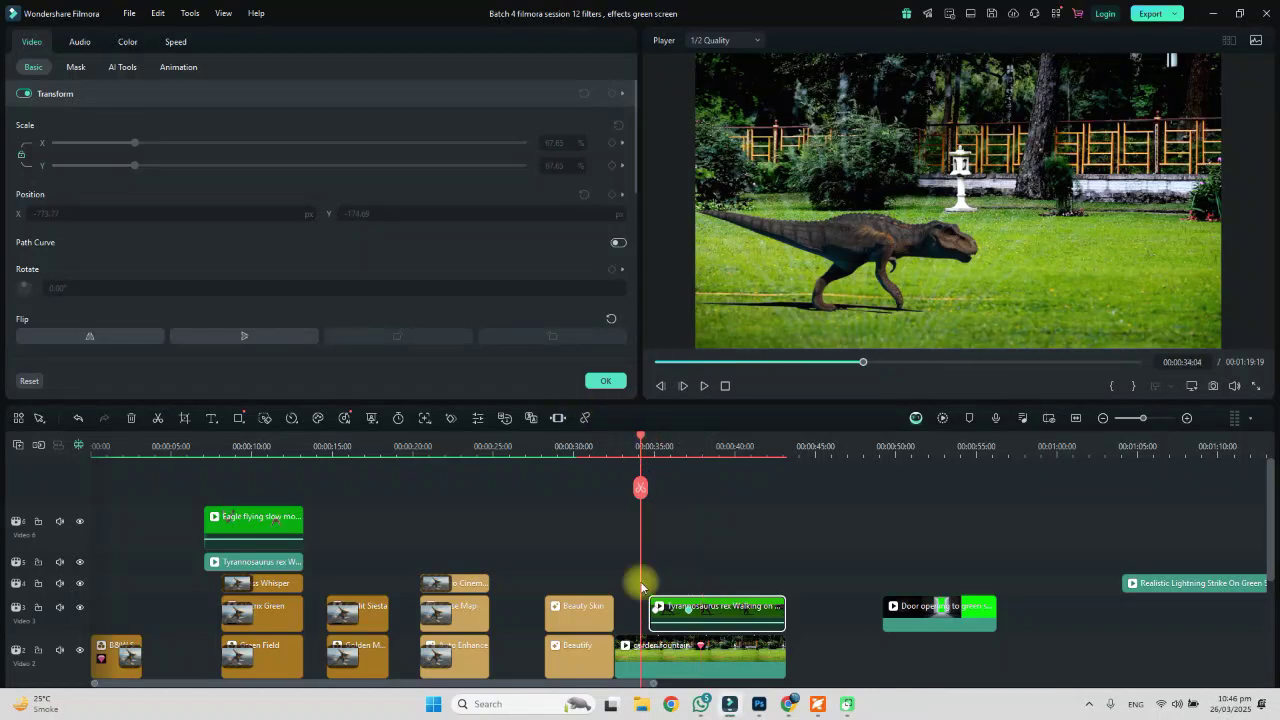
pyautogui.click(687, 614)
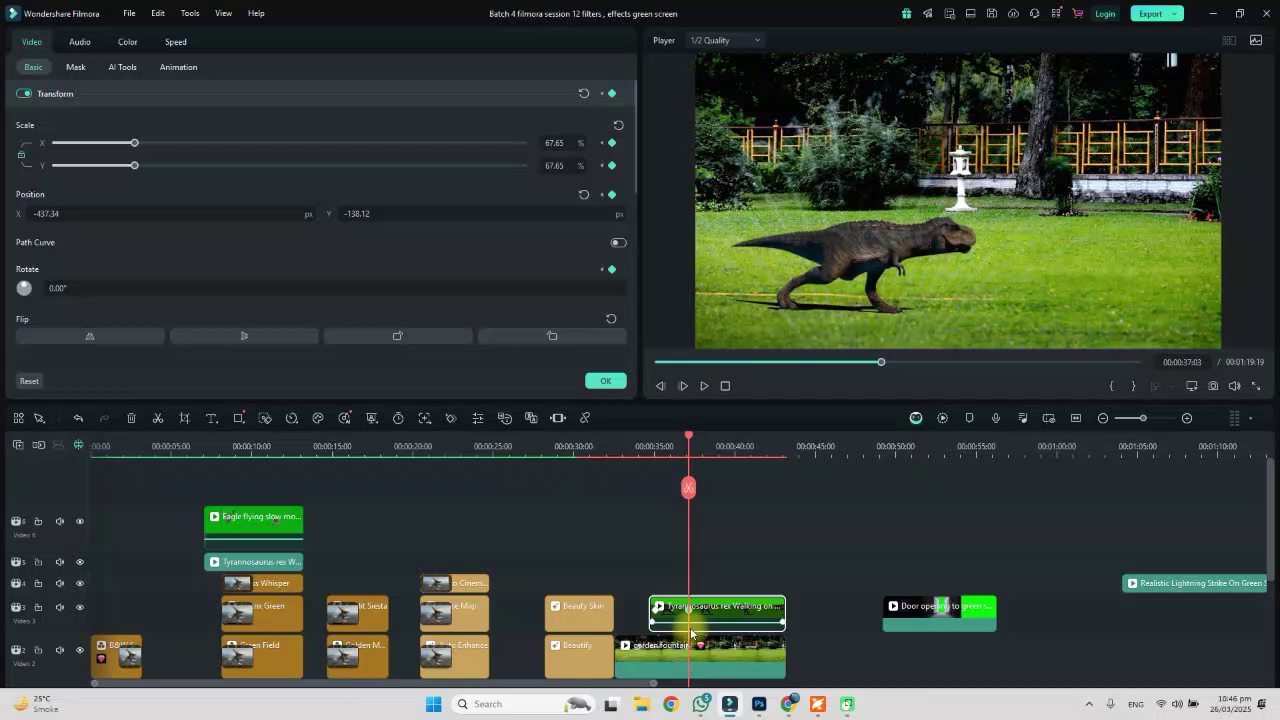
pyautogui.click(783, 614)
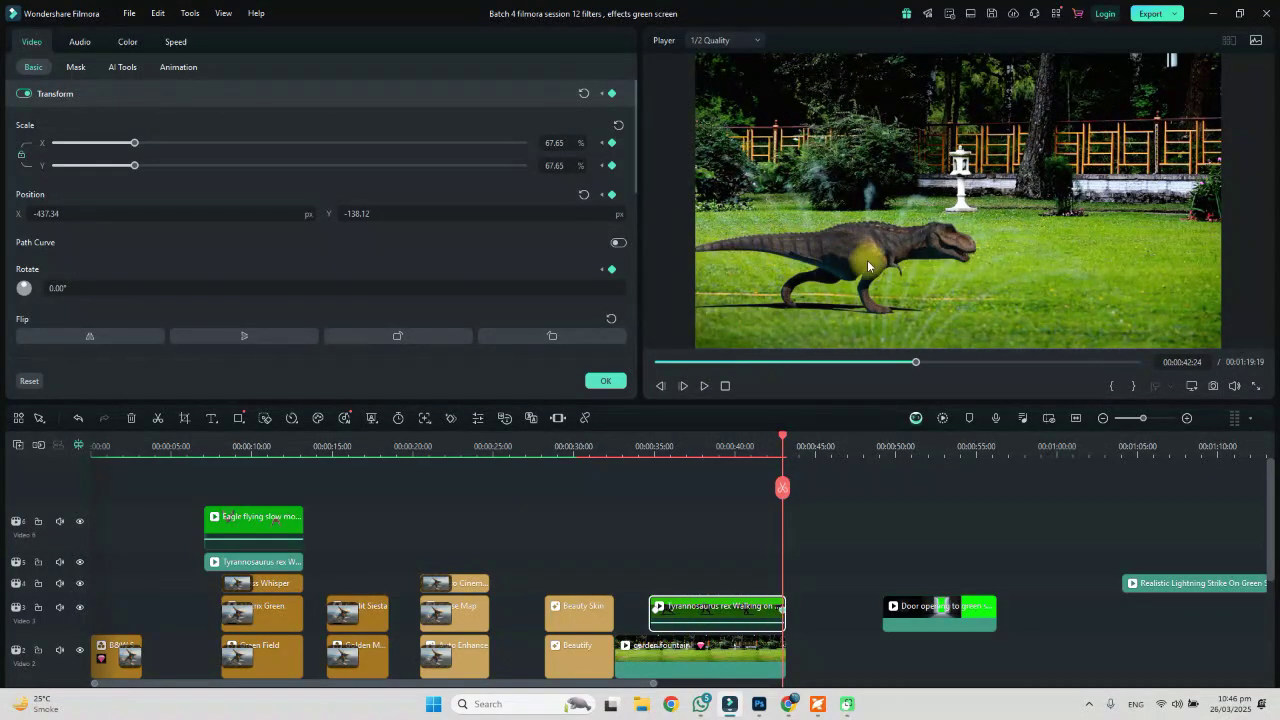
pyautogui.moveTo(867, 260); pyautogui.dragTo(1194, 250)
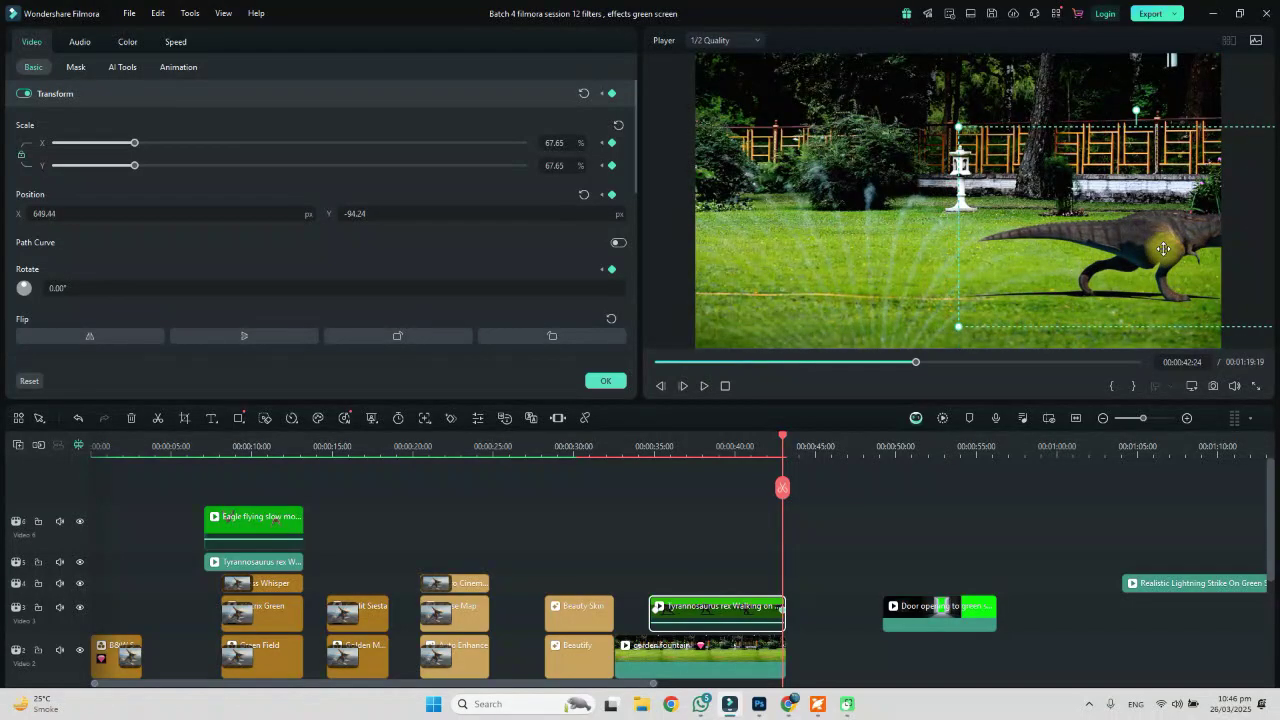
pyautogui.hotkey('ctrl', 's')
# Render the timeline preview and play the garden scene from 00:00:33:18 to about 00:00:44:15.
pyautogui.click(633, 448)
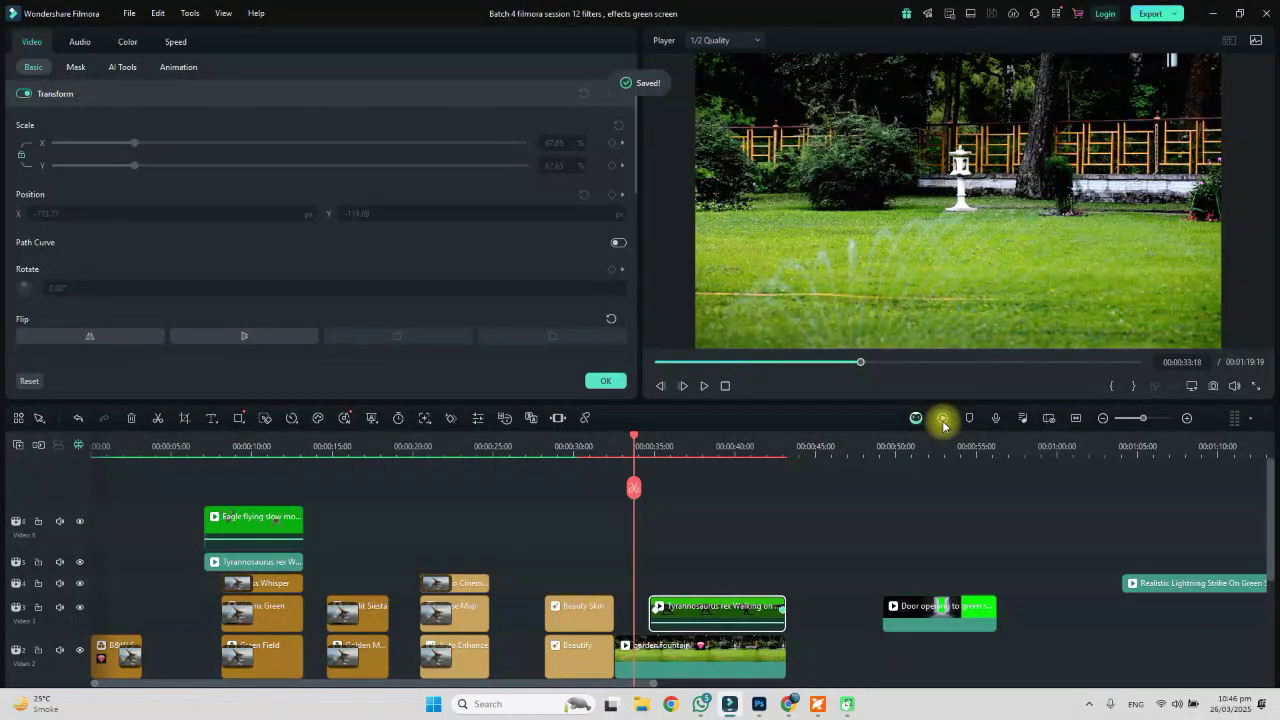
pyautogui.click(943, 420)
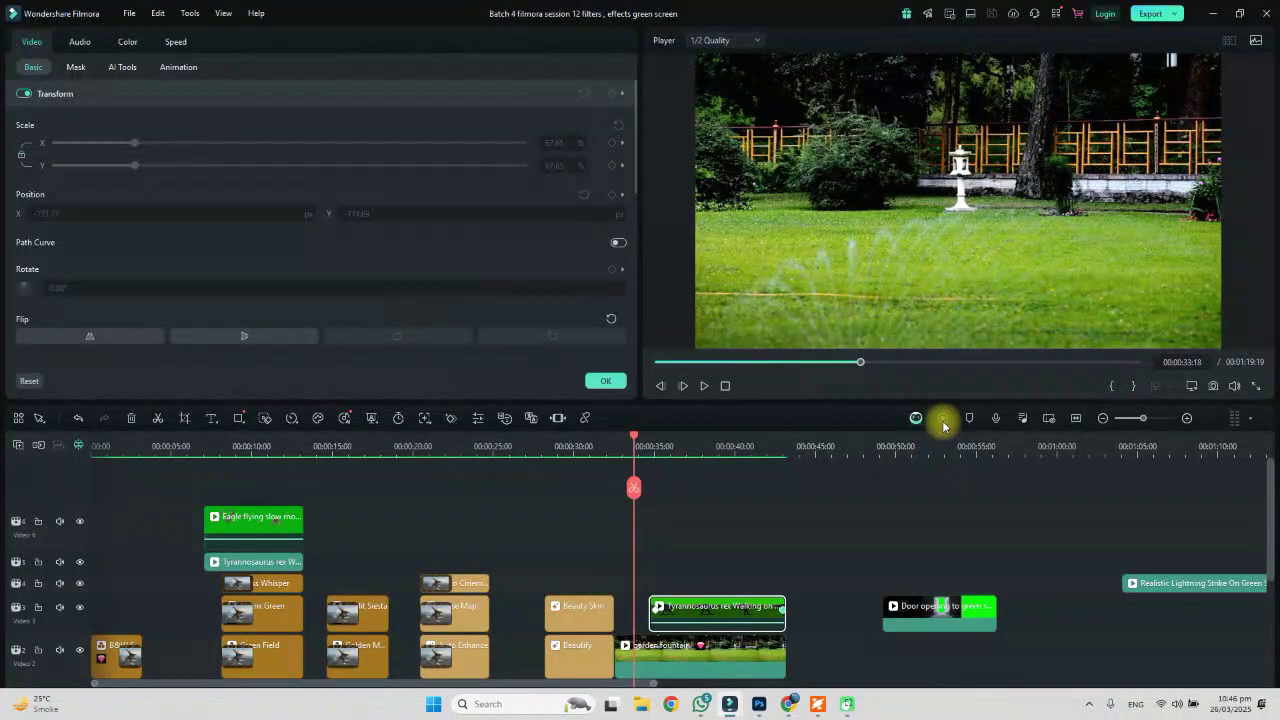
pyautogui.press('space')
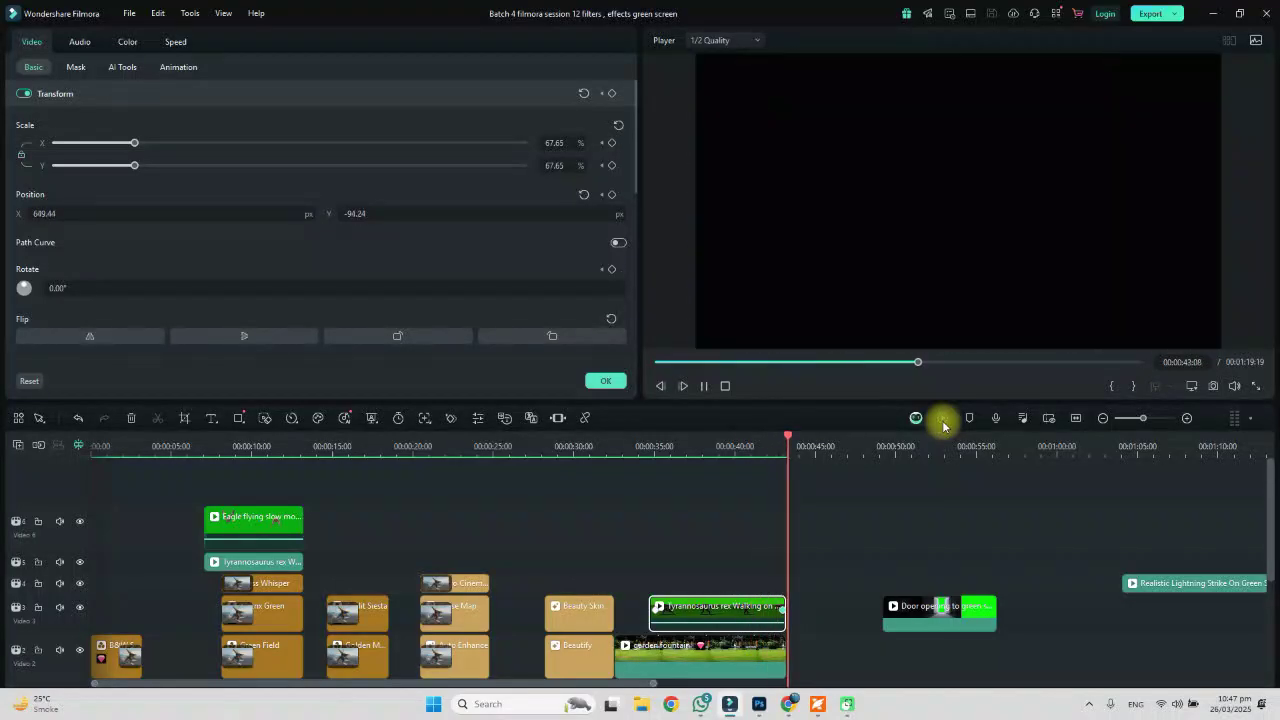
pyautogui.press('space')
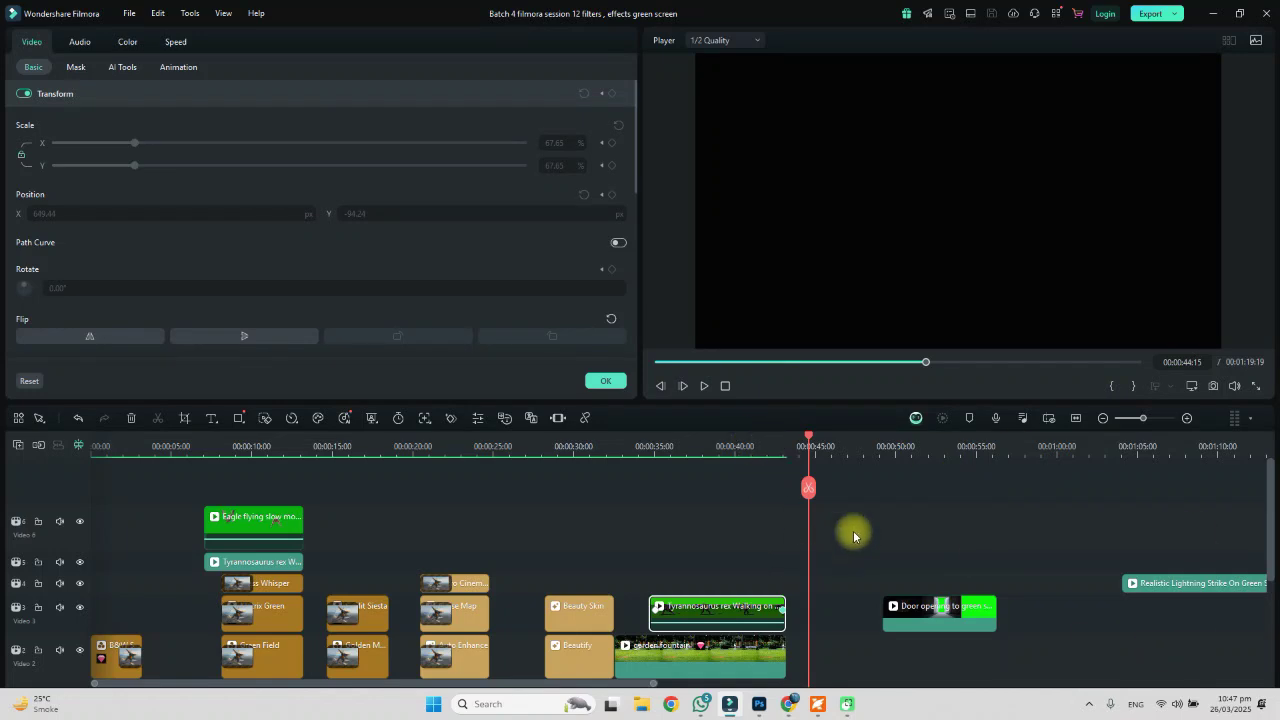
# Move the door-opening green screen clip down to the main video track, starting at about 00:00:51.
pyautogui.moveTo(947, 627); pyautogui.dragTo(856, 609)
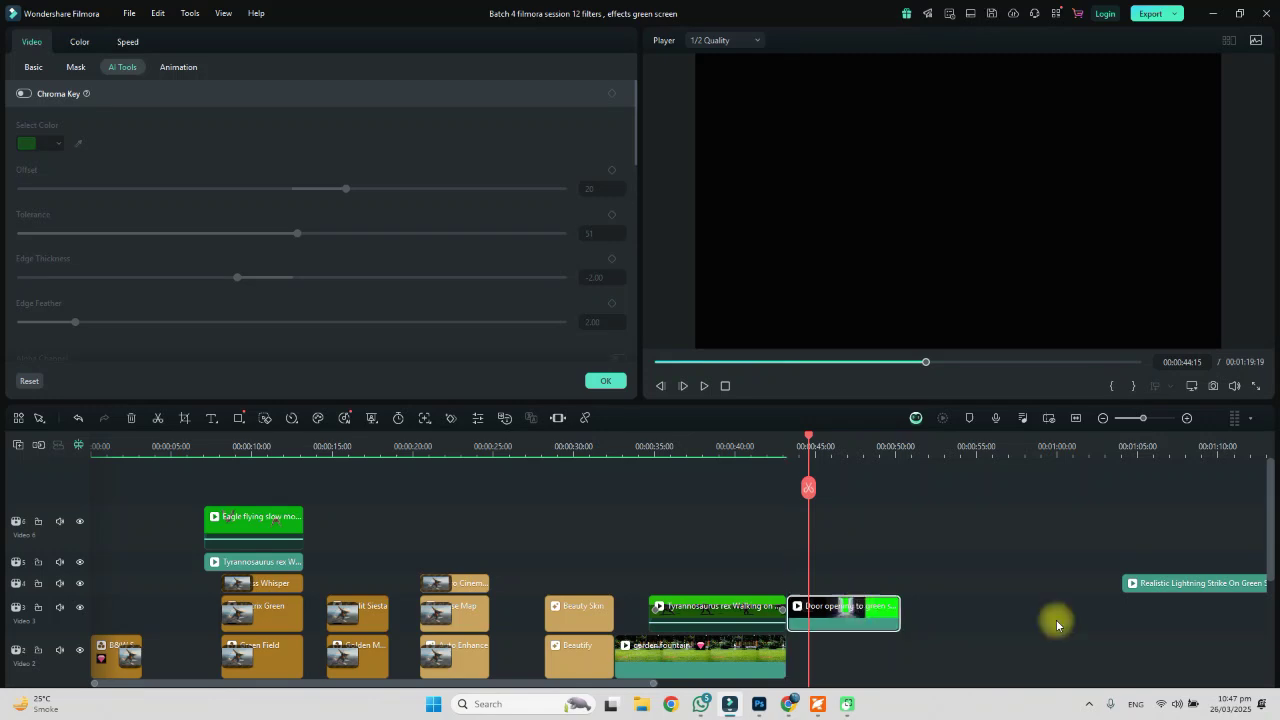
pyautogui.moveTo(1270, 495); pyautogui.dragTo(1265, 542)
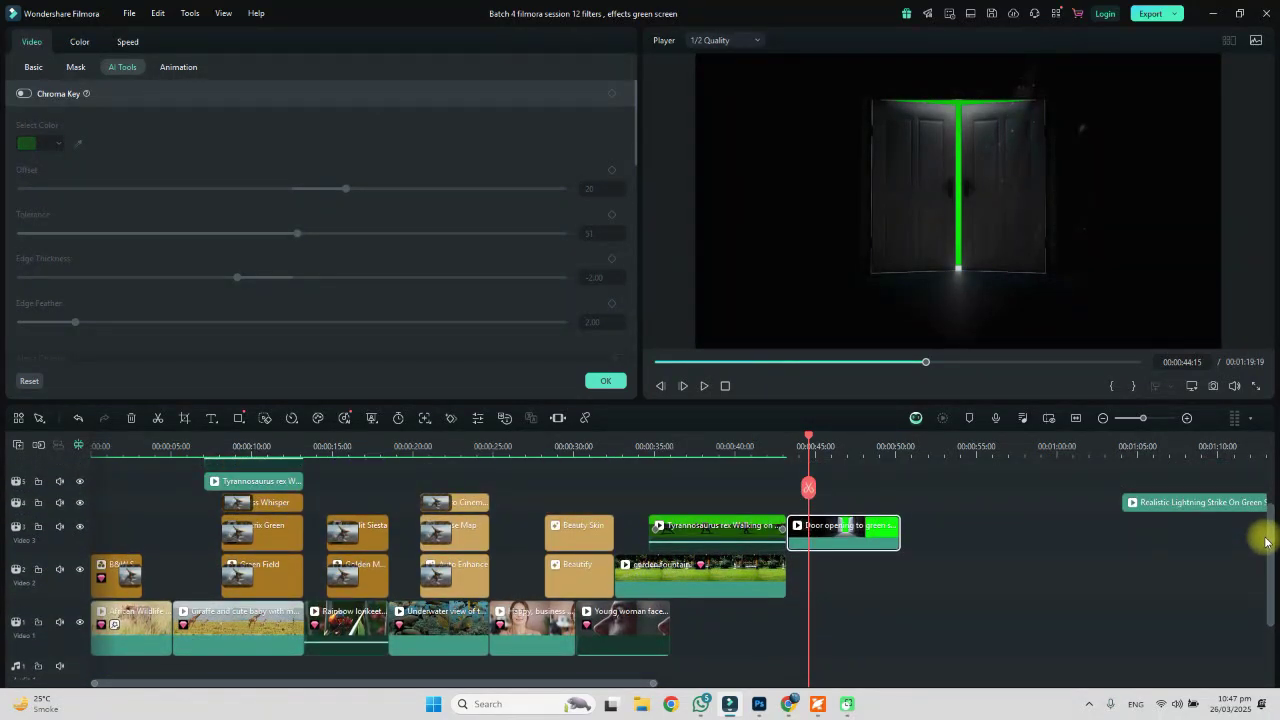
pyautogui.moveTo(842, 533); pyautogui.dragTo(748, 624)
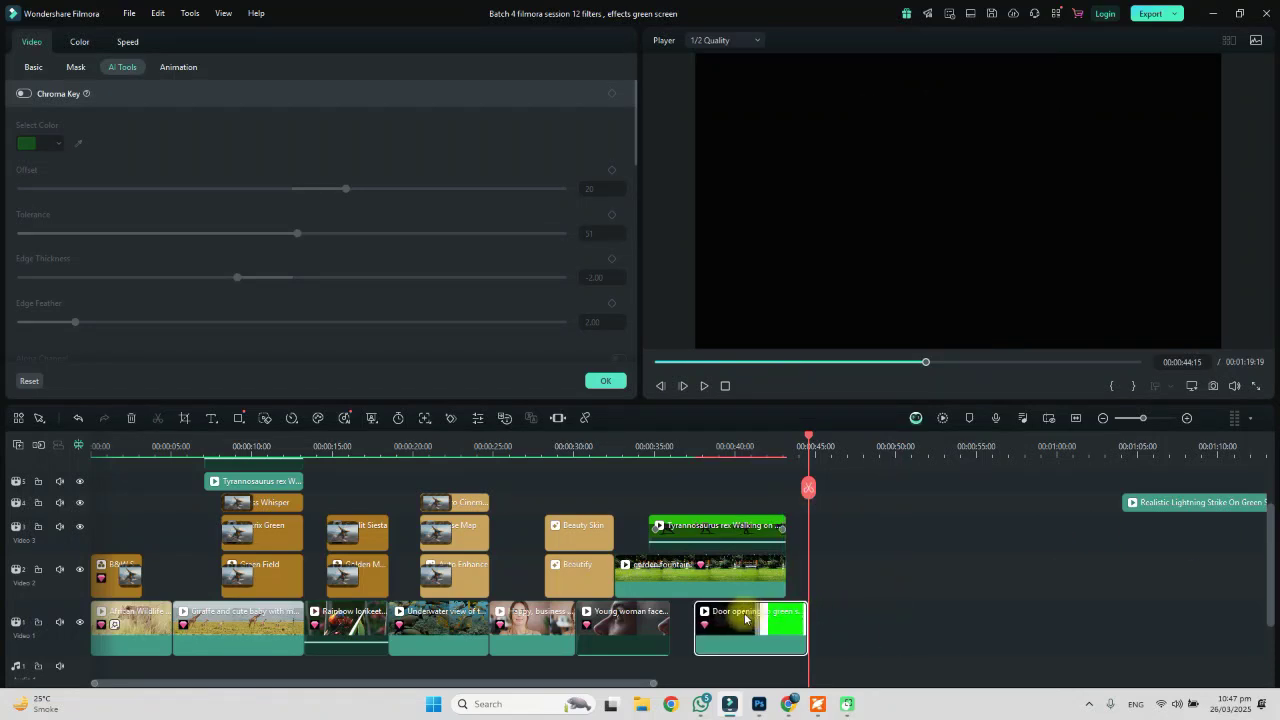
pyautogui.moveTo(613, 627)
pyautogui.mouseDown()
pyautogui.moveTo(638, 622)
pyautogui.moveTo(614, 622)
pyautogui.mouseUp()
pyautogui.moveTo(742, 612); pyautogui.dragTo(923, 609)
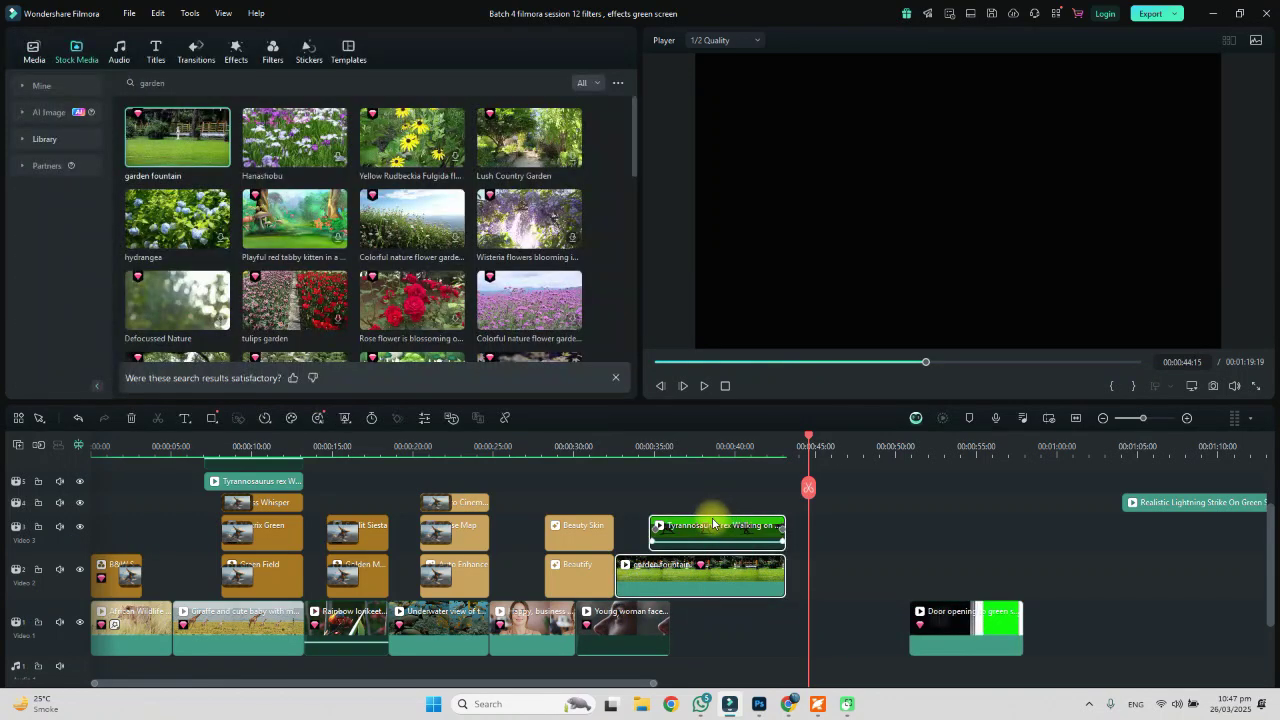
# Move the garden fountain and Tyrannosaurus clips down one track to end at the door clip, with the young woman clip directly before them.
pyautogui.moveTo(674, 571); pyautogui.dragTo(735, 628)
pyautogui.moveTo(772, 525); pyautogui.dragTo(700, 626)
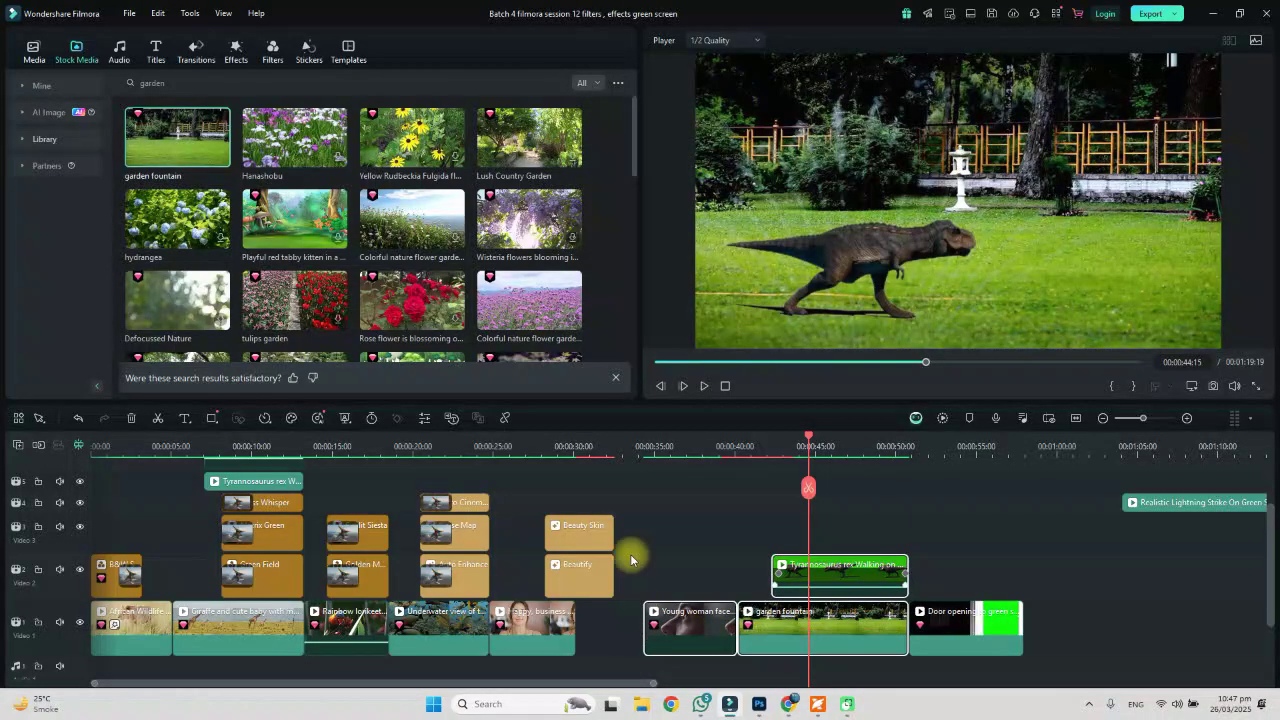
# Rearrange the Happy business woman clip with its Beauty Skin and Beautify effects, aligning them directly after the underwater clip.
pyautogui.moveTo(606, 634); pyautogui.dragTo(531, 457)
pyautogui.moveTo(1271, 566); pyautogui.dragTo(1271, 600)
pyautogui.moveTo(559, 628); pyautogui.dragTo(561, 588)
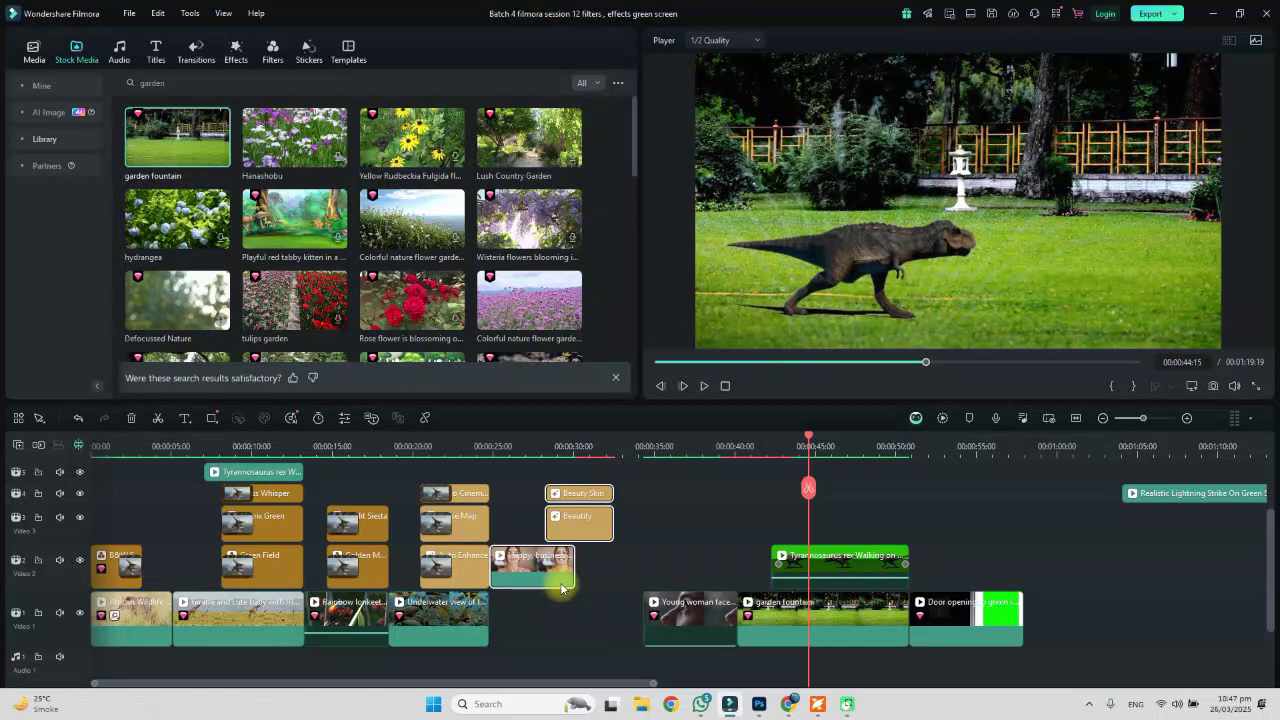
pyautogui.click(644, 533)
pyautogui.moveTo(644, 533); pyautogui.dragTo(536, 600)
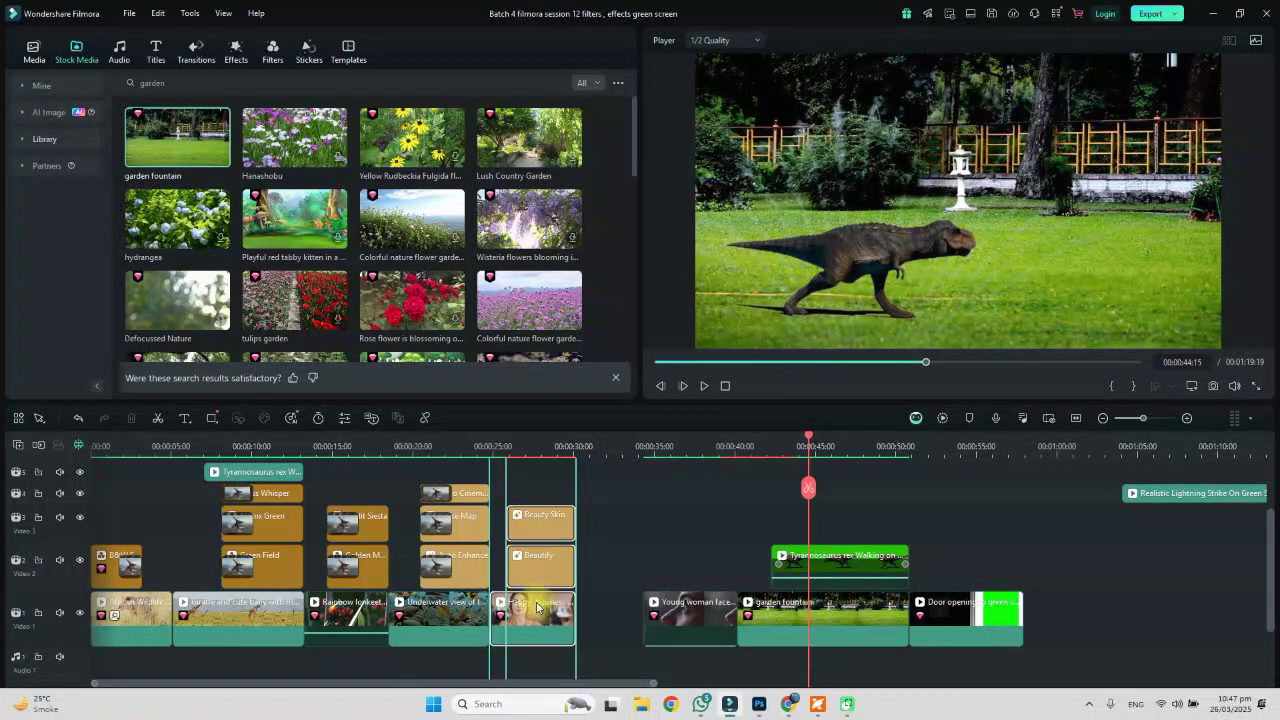
# Place the door-opening clip on the track above the Beauty Skin effect, starting where the underwater clip ends.
pyautogui.click(988, 630)
pyautogui.moveTo(944, 549); pyautogui.dragTo(538, 485)
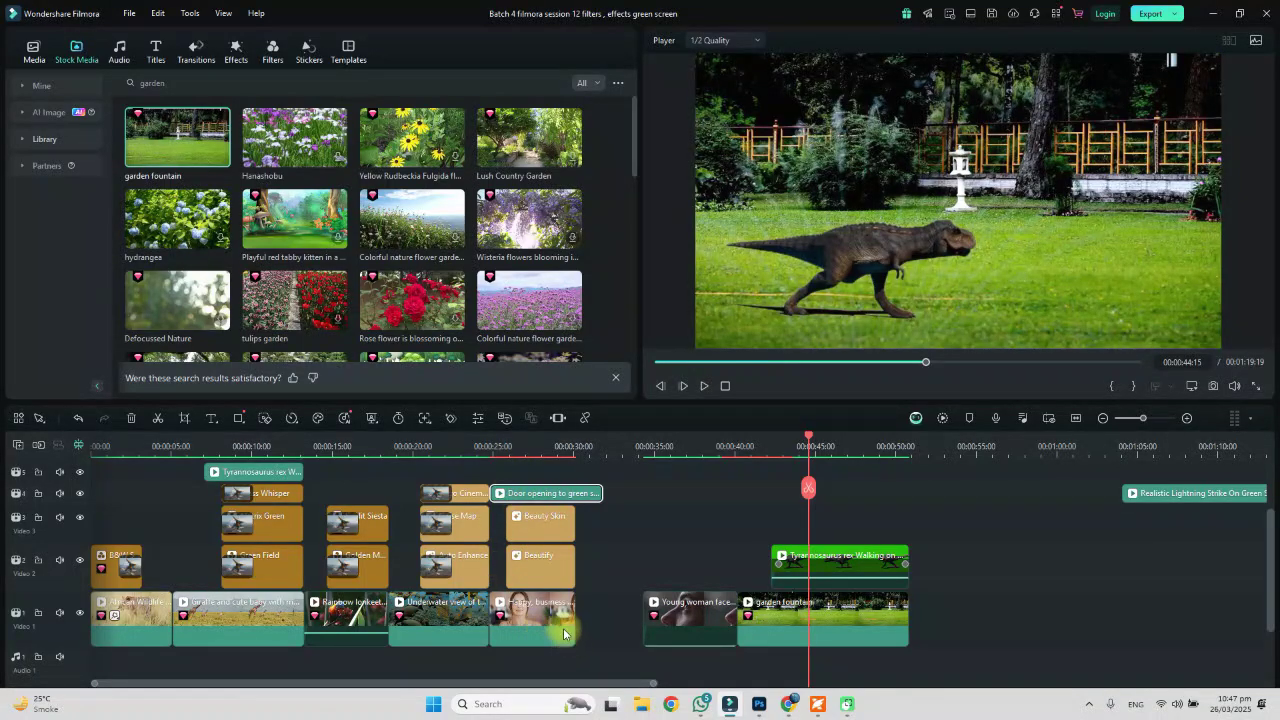
# Shift the Happy business woman clip and its effects to end with the door clip, and extend the clip's start to about 00:00:25.
pyautogui.moveTo(605, 640); pyautogui.dragTo(512, 512)
pyautogui.moveTo(517, 592)
pyautogui.mouseDown()
pyautogui.moveTo(541, 614)
pyautogui.moveTo(506, 614)
pyautogui.mouseUp()
pyautogui.click(510, 448)
pyautogui.click(607, 619)
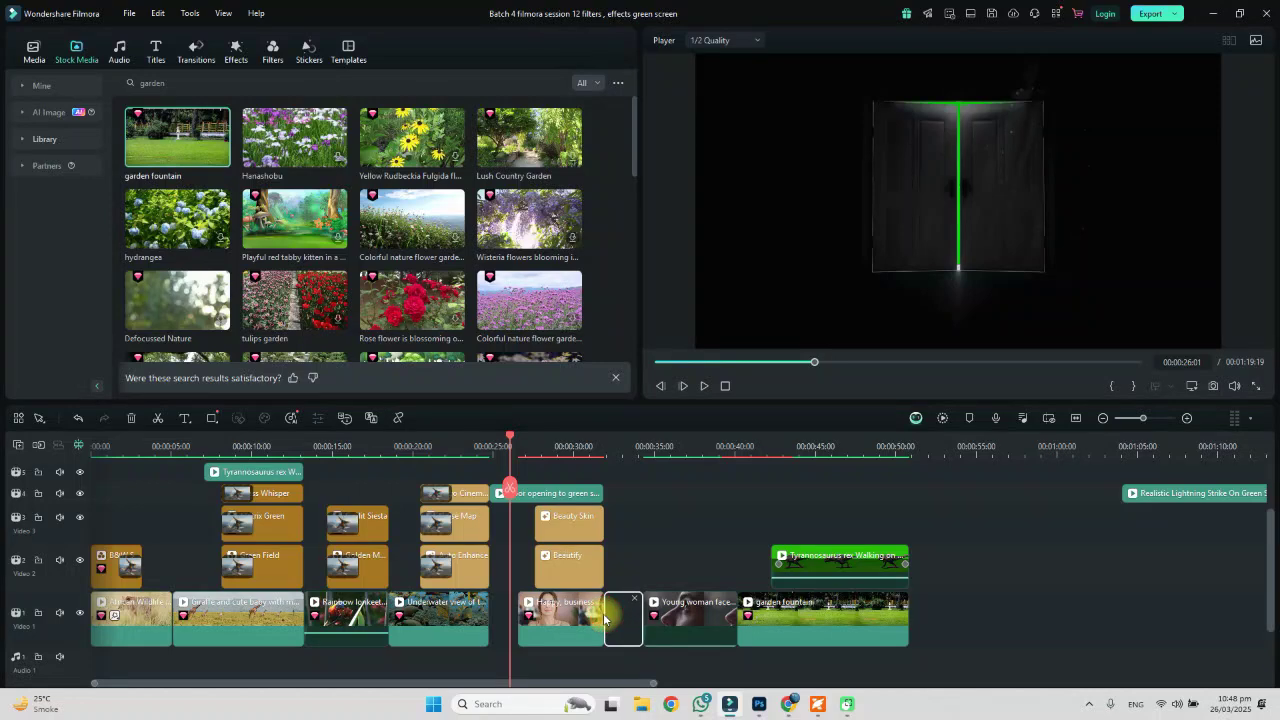
# Enable Chroma Key on the door-opening clip to remove its green and apply the settings.
pyautogui.click(547, 493)
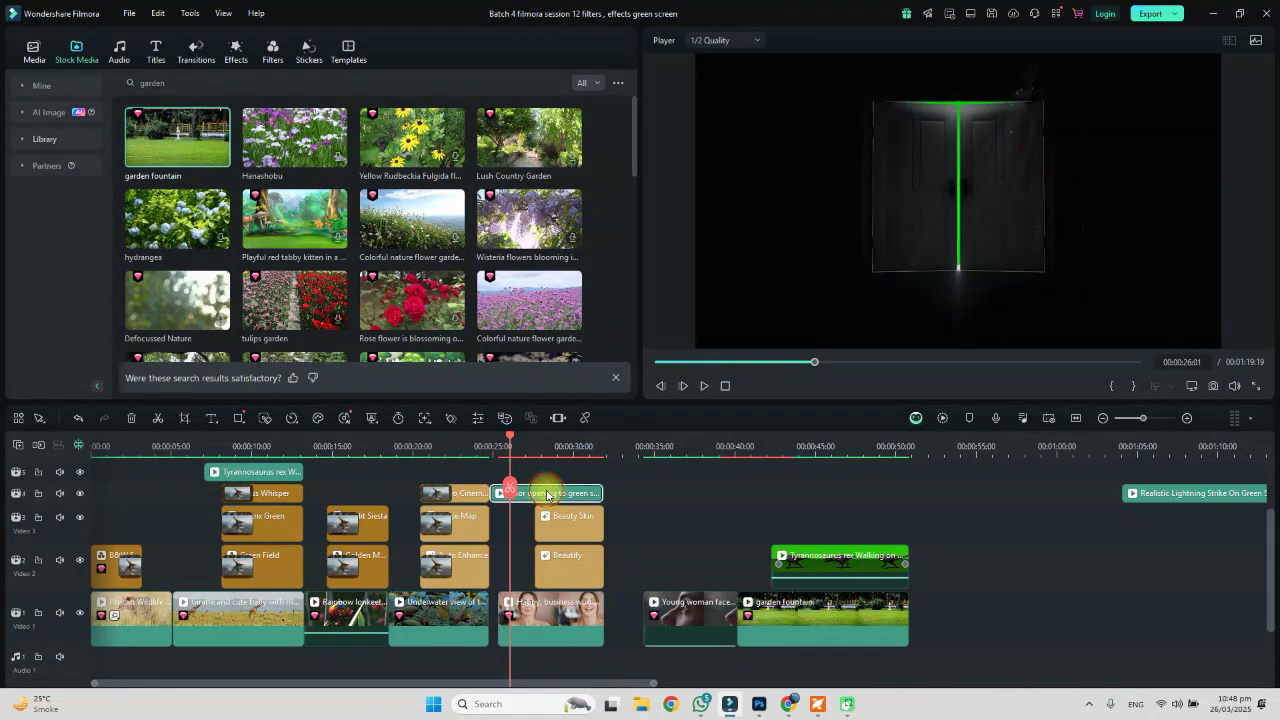
pyautogui.click(24, 94)
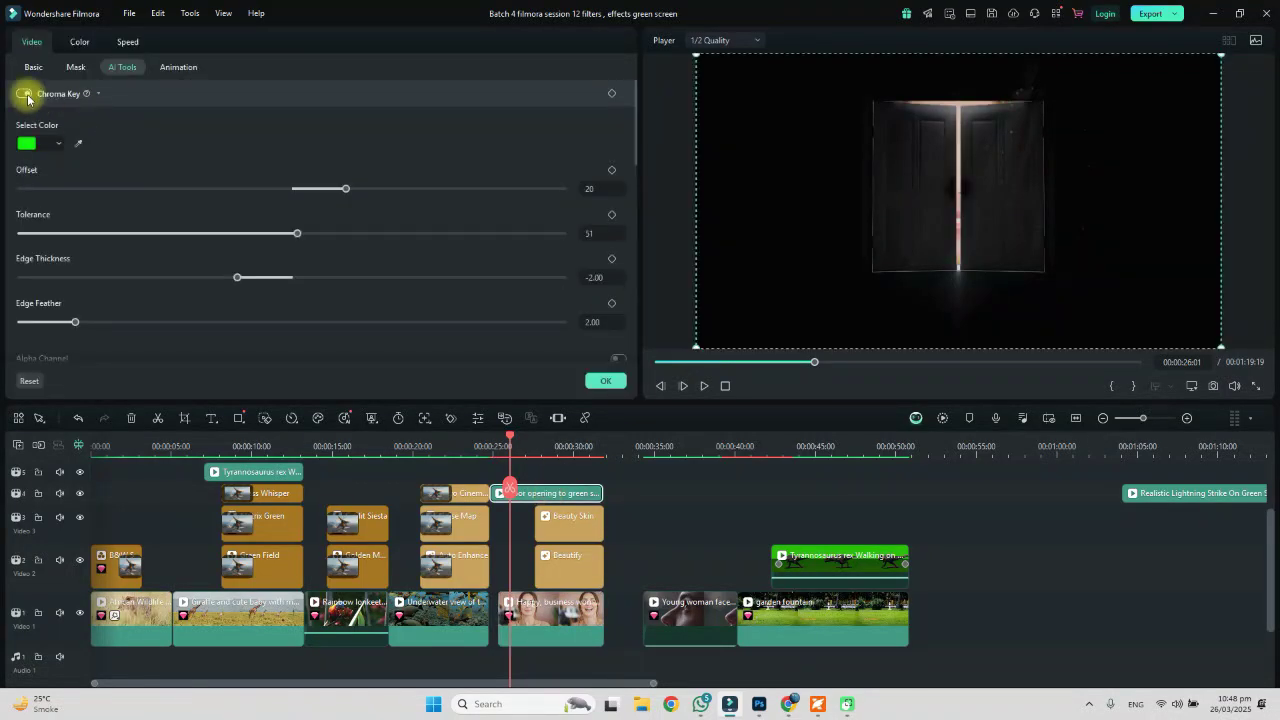
pyautogui.click(605, 381)
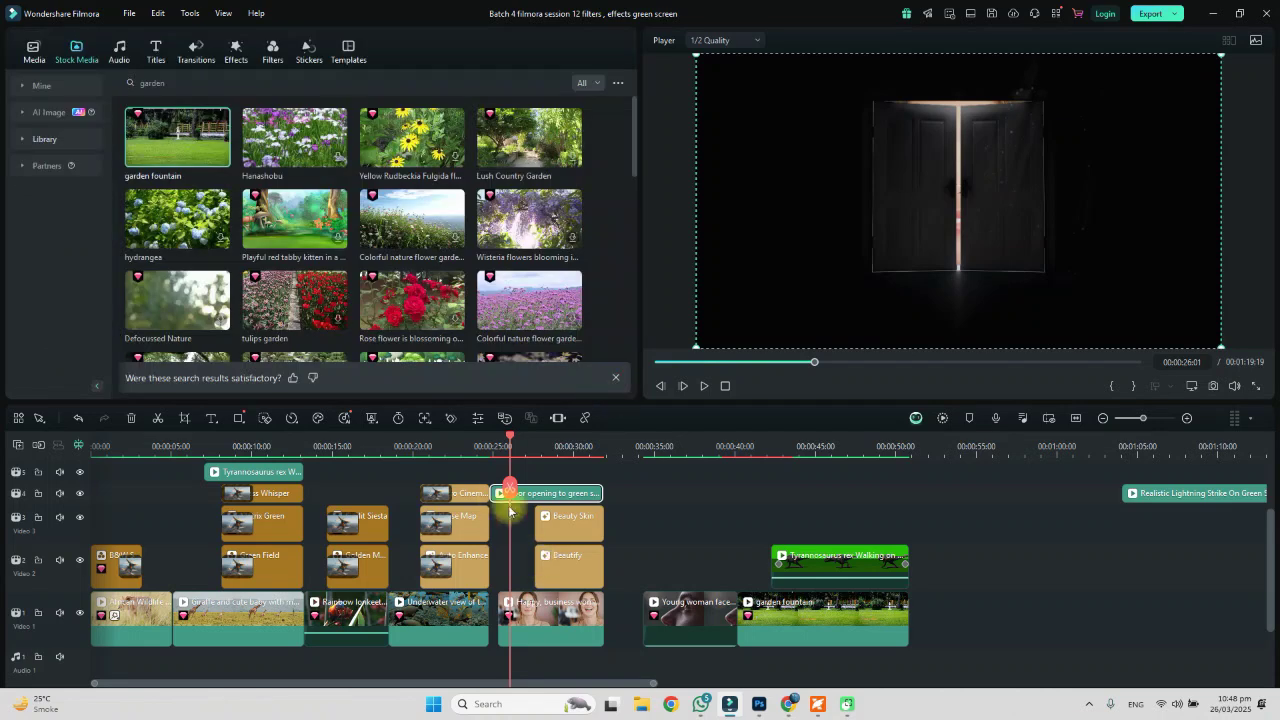
# Render a preview and play the keyed door opening onto the smiling woman from 00:00:24:12 to about 00:00:33:04.
pyautogui.click(484, 446)
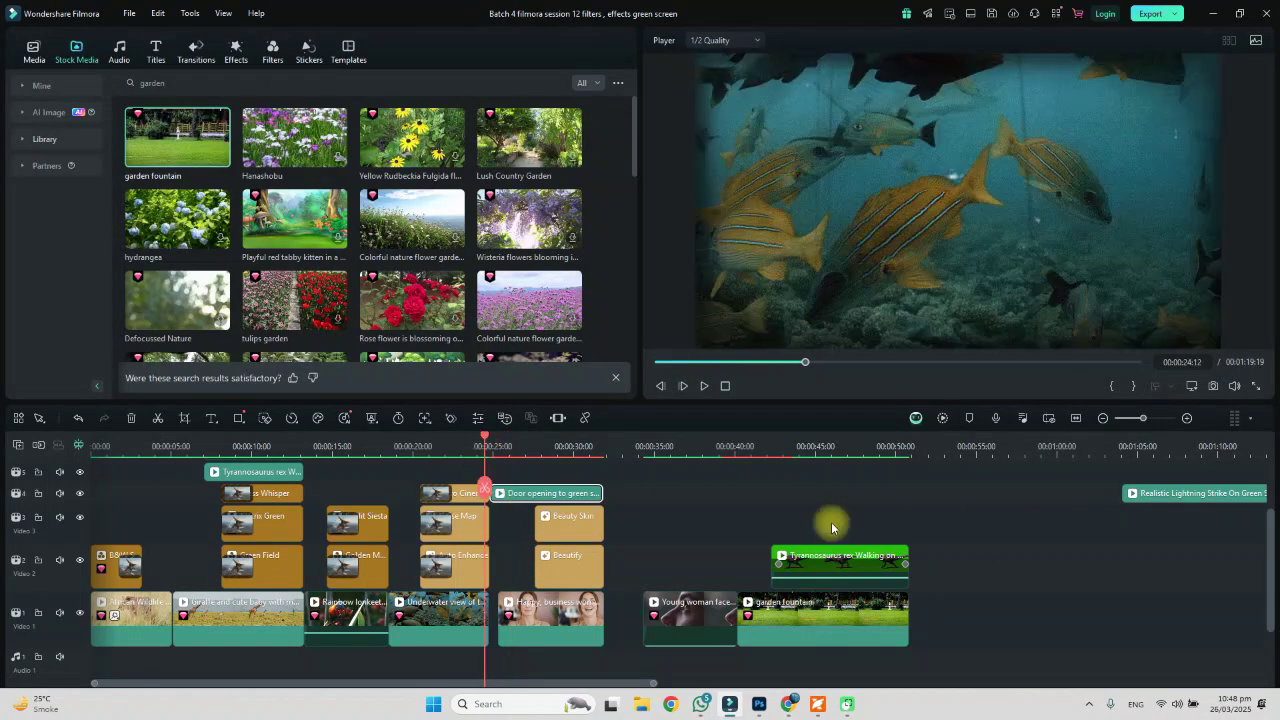
pyautogui.click(944, 420)
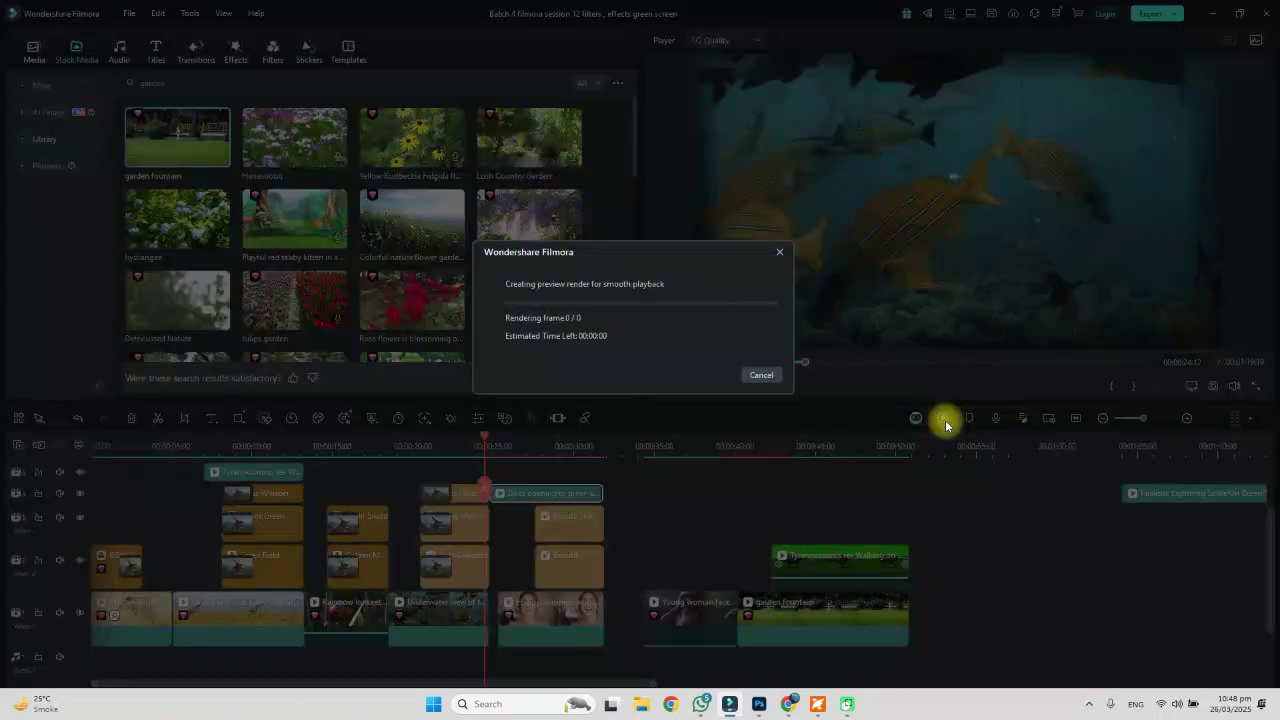
pyautogui.click(757, 376)
pyautogui.press('space')
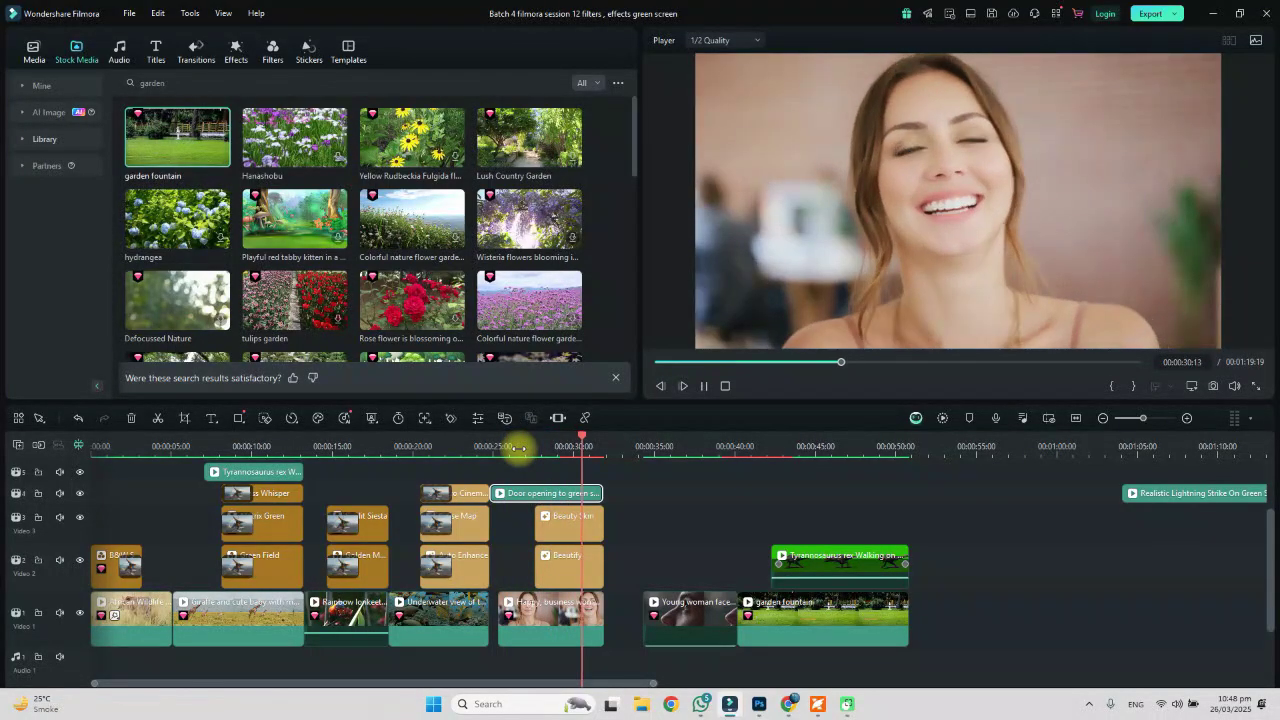
pyautogui.press('space')
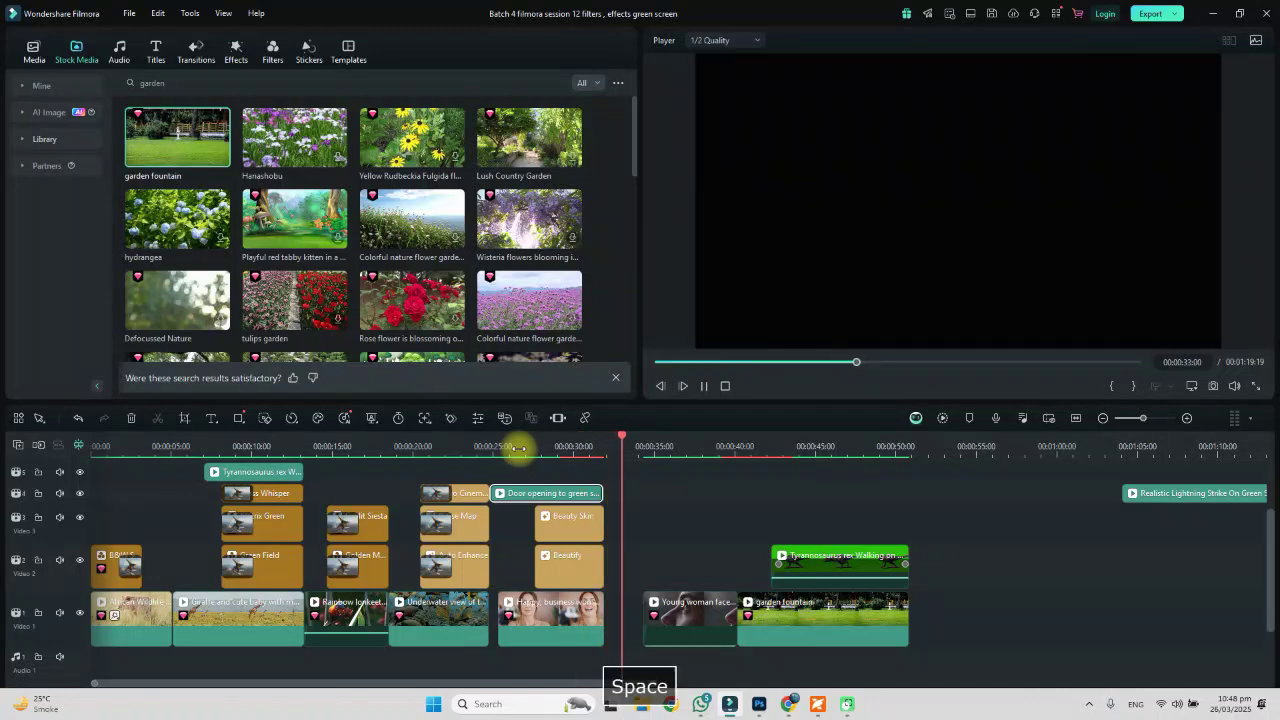
# Delete the gap before the young woman clip and realign the Tyrannosaurus clip with the end of the garden fountain clip.
pyautogui.click(625, 628)
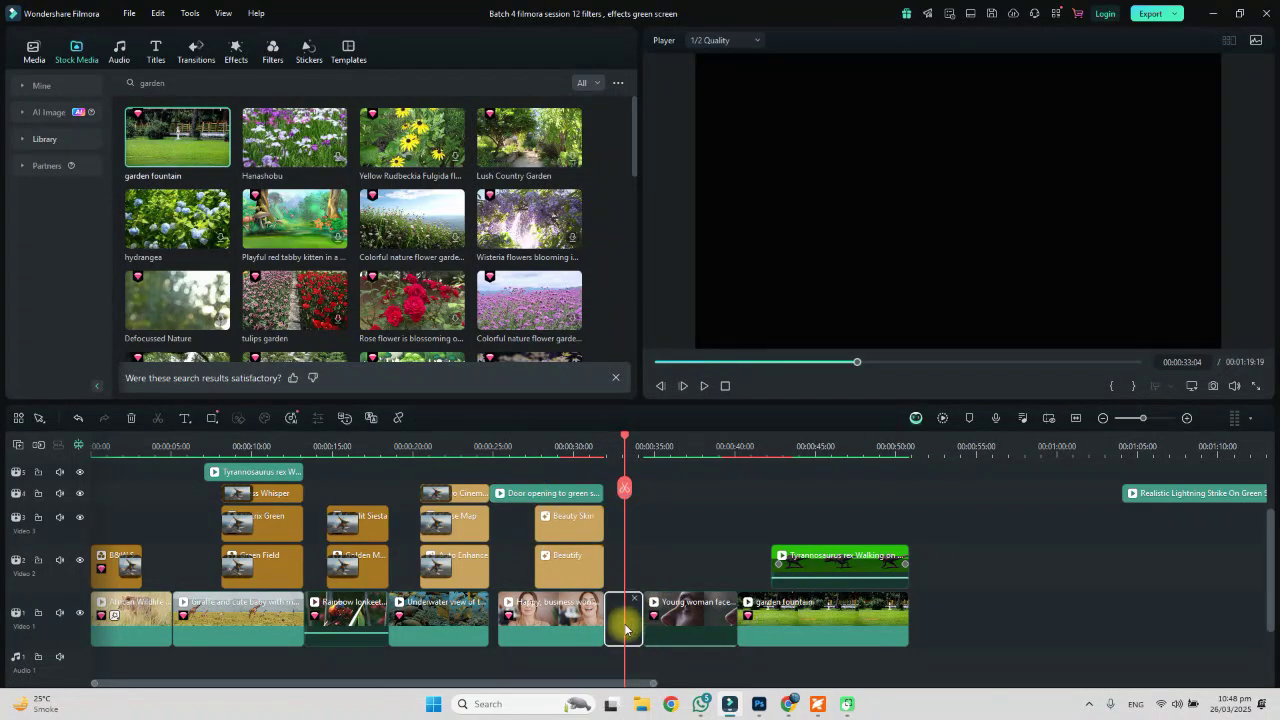
pyautogui.press('Delete')
pyautogui.moveTo(888, 566); pyautogui.dragTo(850, 566)
# Play the rearranged montage through the garden scene to about 00:00:43:15.
pyautogui.press('space')
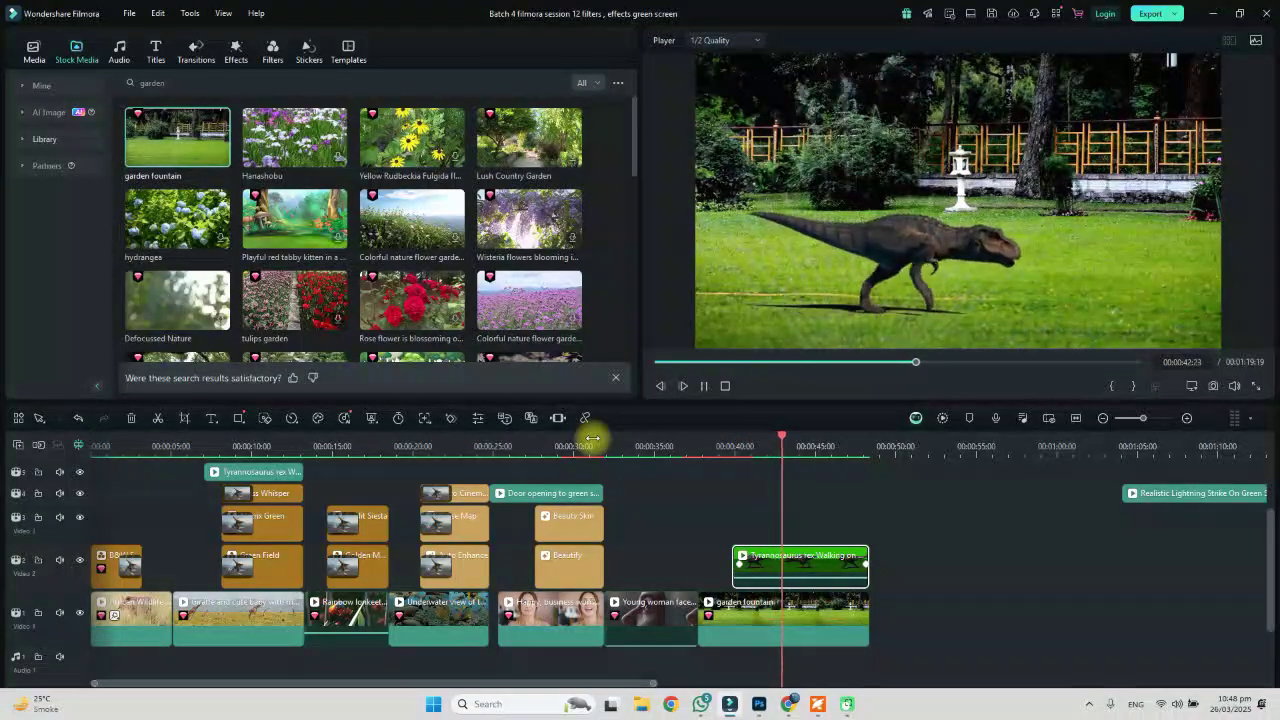
pyautogui.press('space')
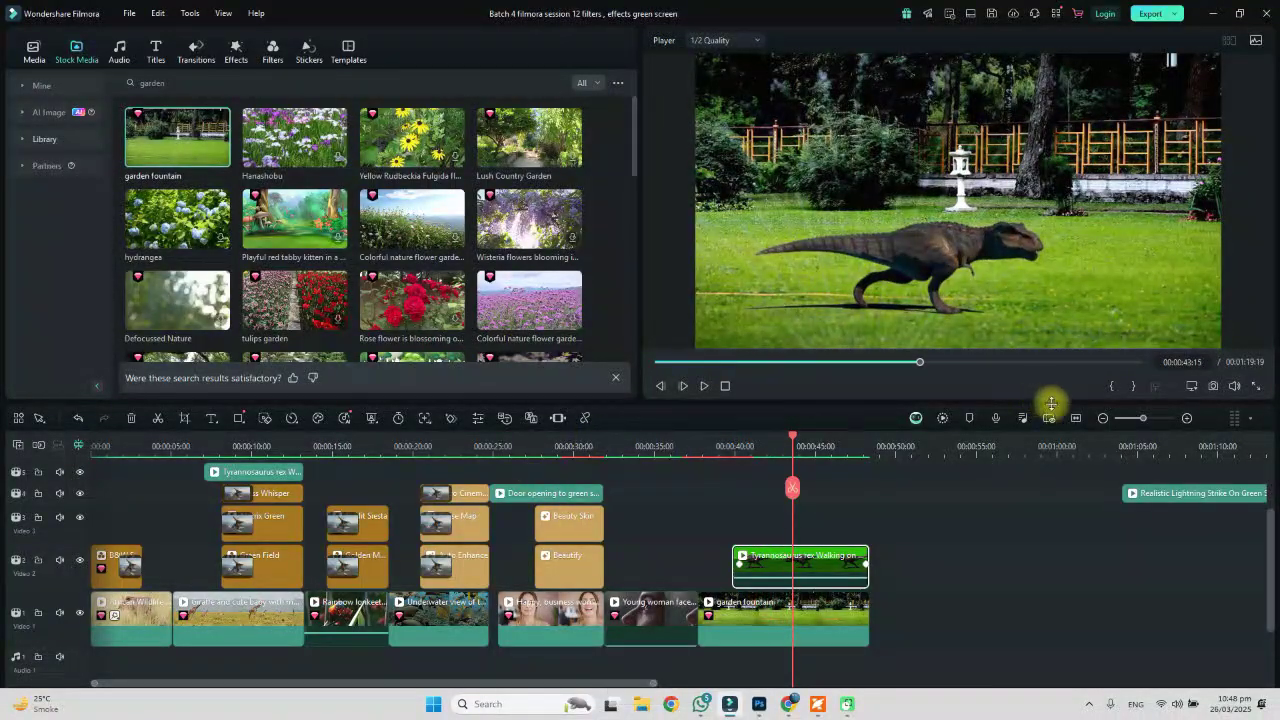
# Move the lightning green-screen clip above the Tyrannosaurus clip and trim it to end with the garden fountain clip.
pyautogui.moveTo(1148, 493); pyautogui.dragTo(662, 522)
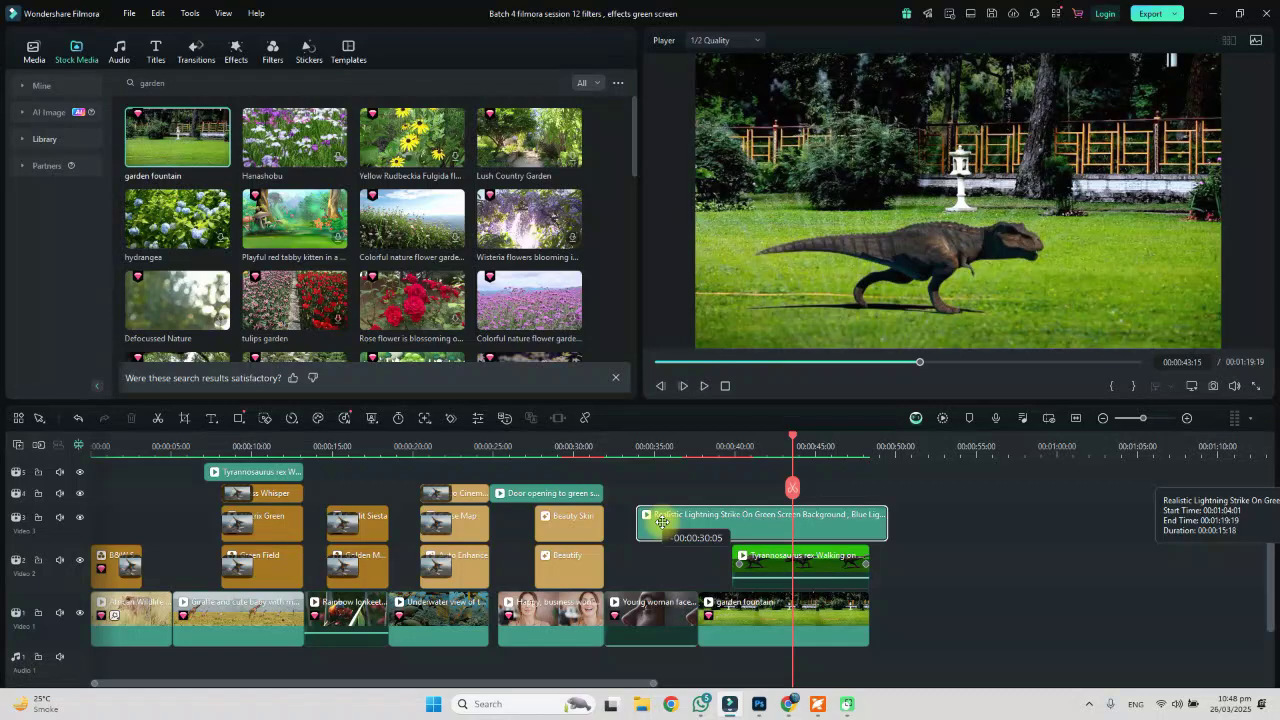
pyautogui.moveTo(662, 522); pyautogui.dragTo(662, 522)
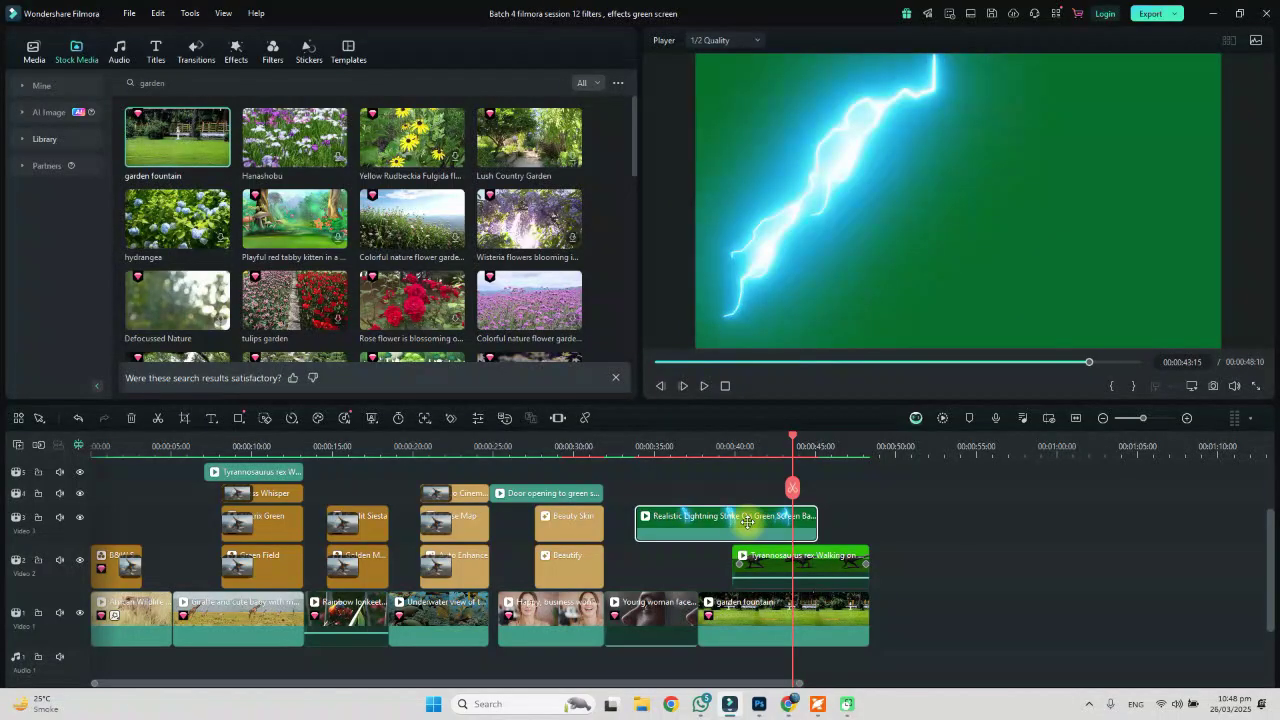
pyautogui.moveTo(747, 522); pyautogui.dragTo(774, 526)
pyautogui.moveTo(688, 522); pyautogui.dragTo(704, 522)
# Enable Chroma Key on the lightning clip and play the garden scene from 00:00:37:07 to about 00:00:40:10.
pyautogui.click(757, 532)
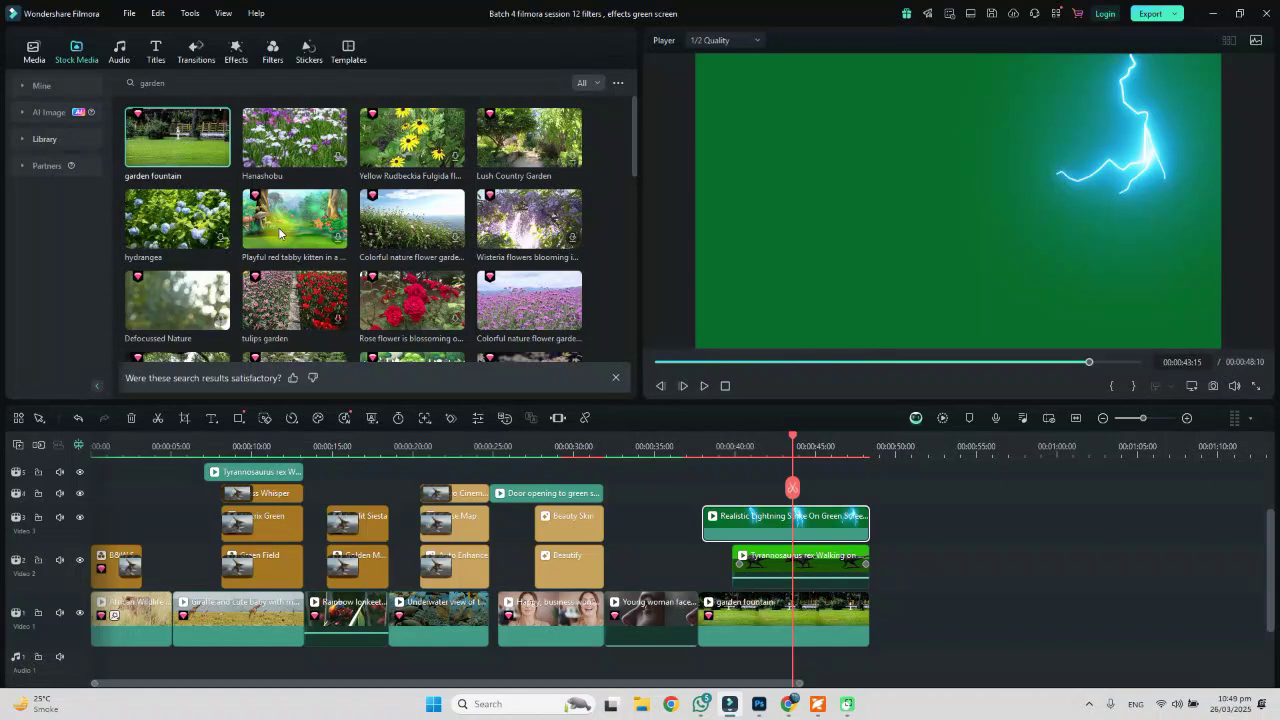
pyautogui.click(23, 93)
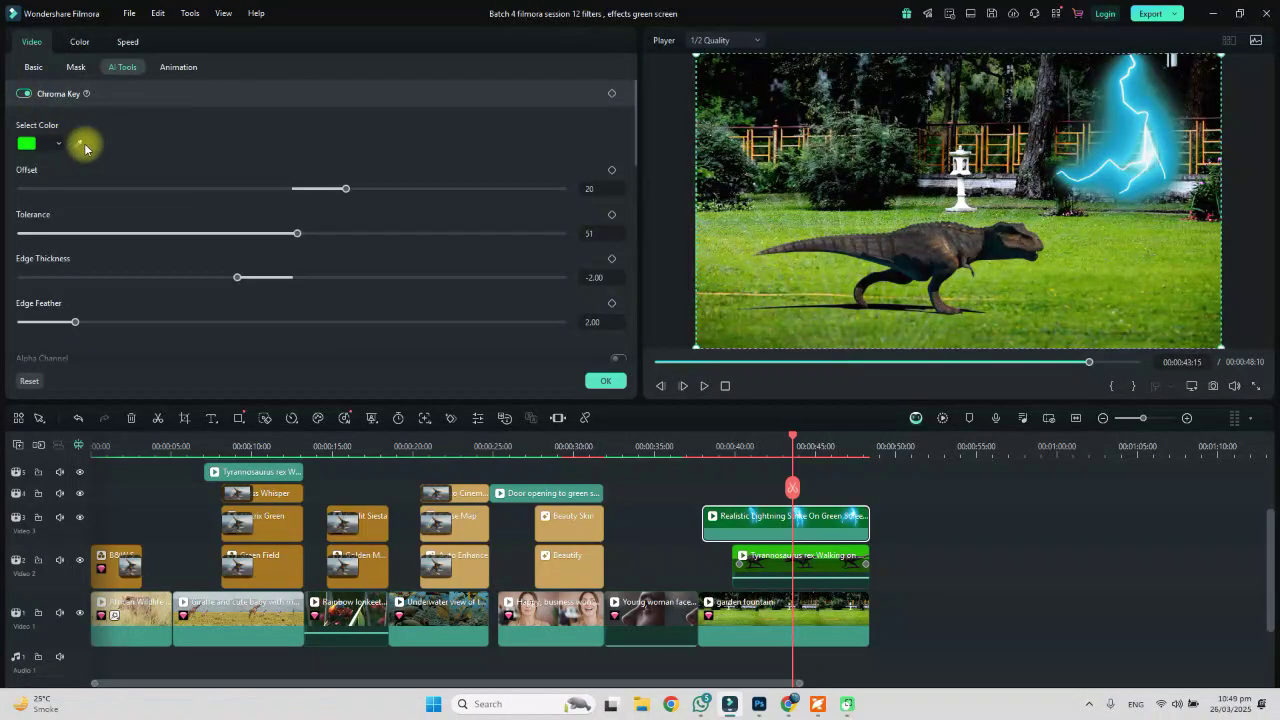
pyautogui.click(691, 446)
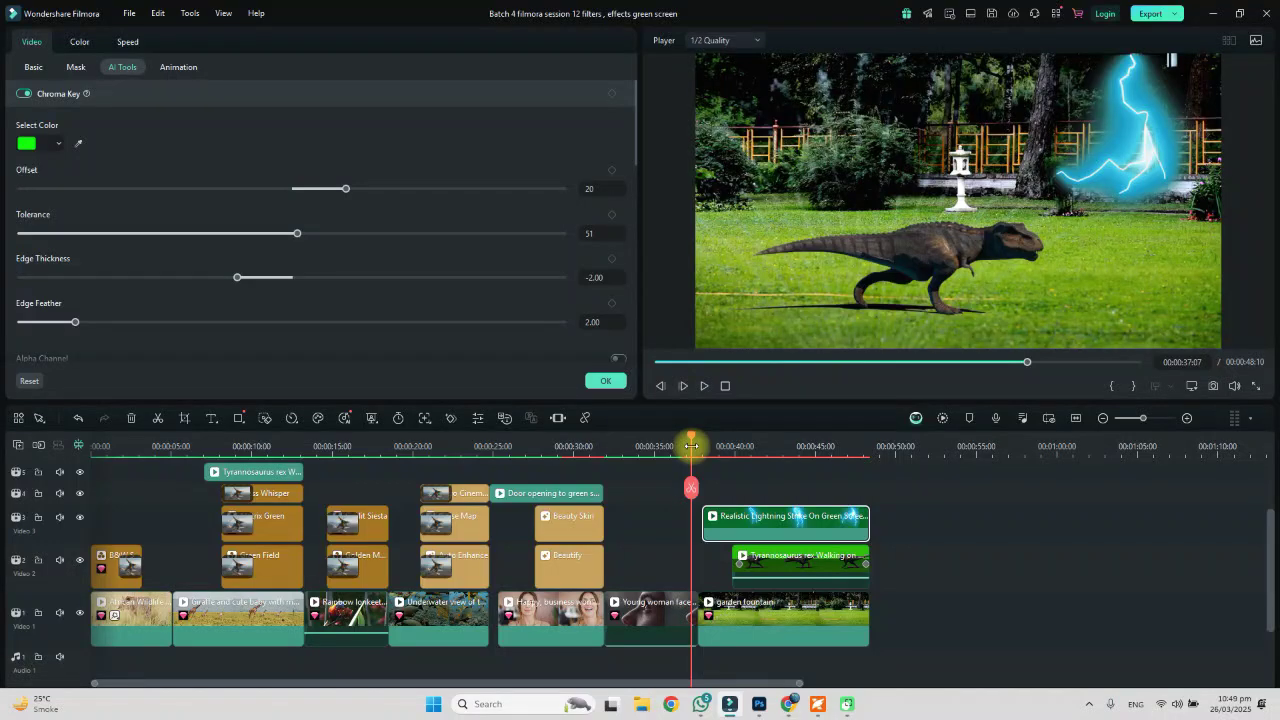
pyautogui.press('space')
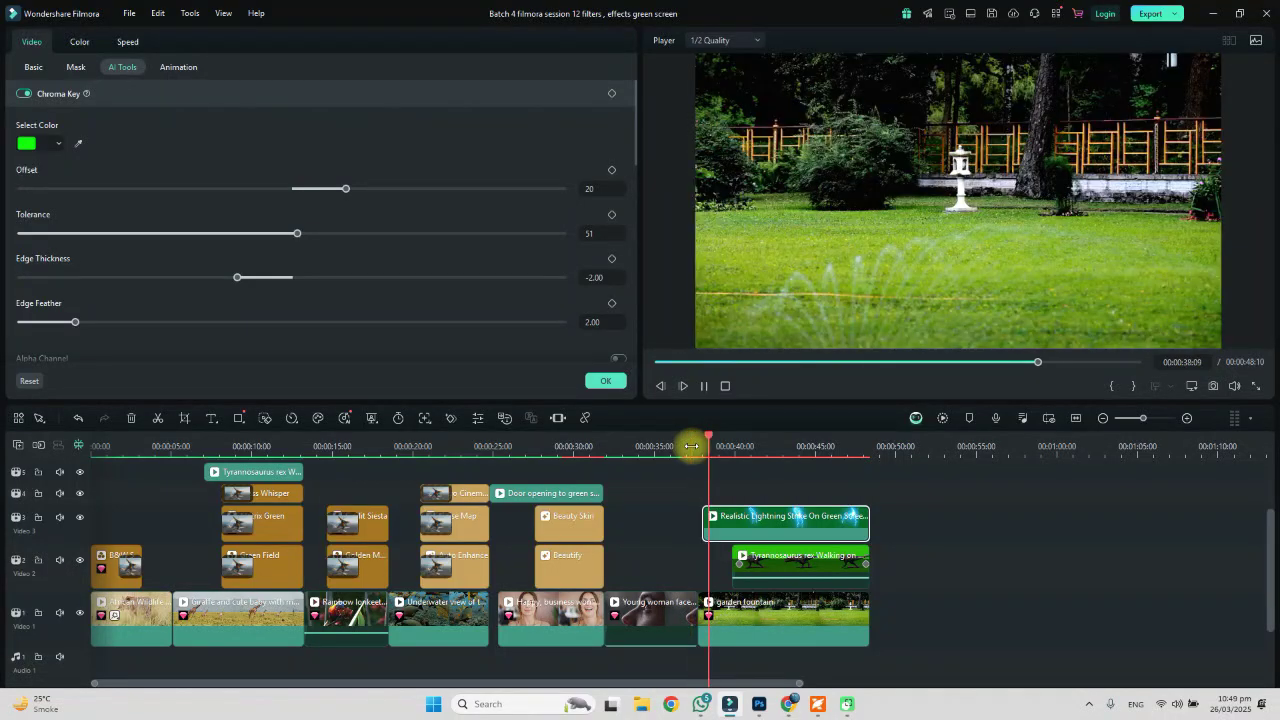
pyautogui.press('space')
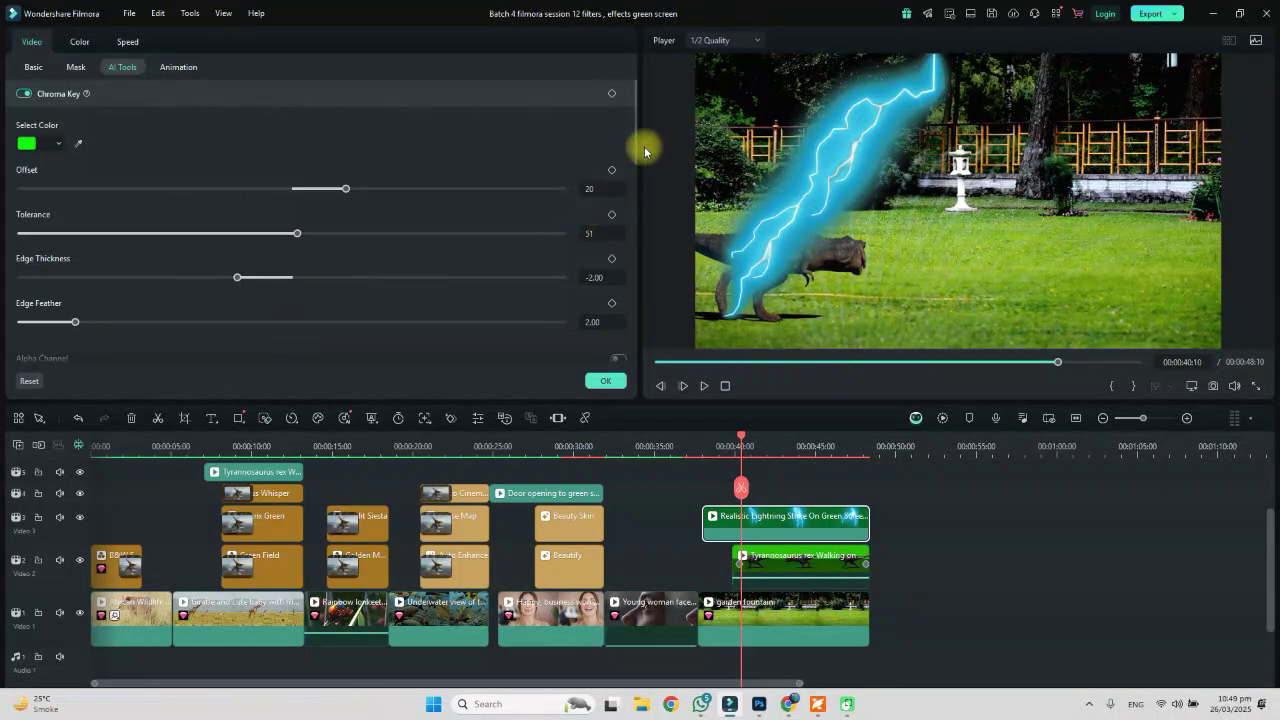
# Lower the lightning clip's opacity so it looks semi-transparent over the garden and apply the settings.
pyautogui.moveTo(637, 137); pyautogui.dragTo(631, 106)
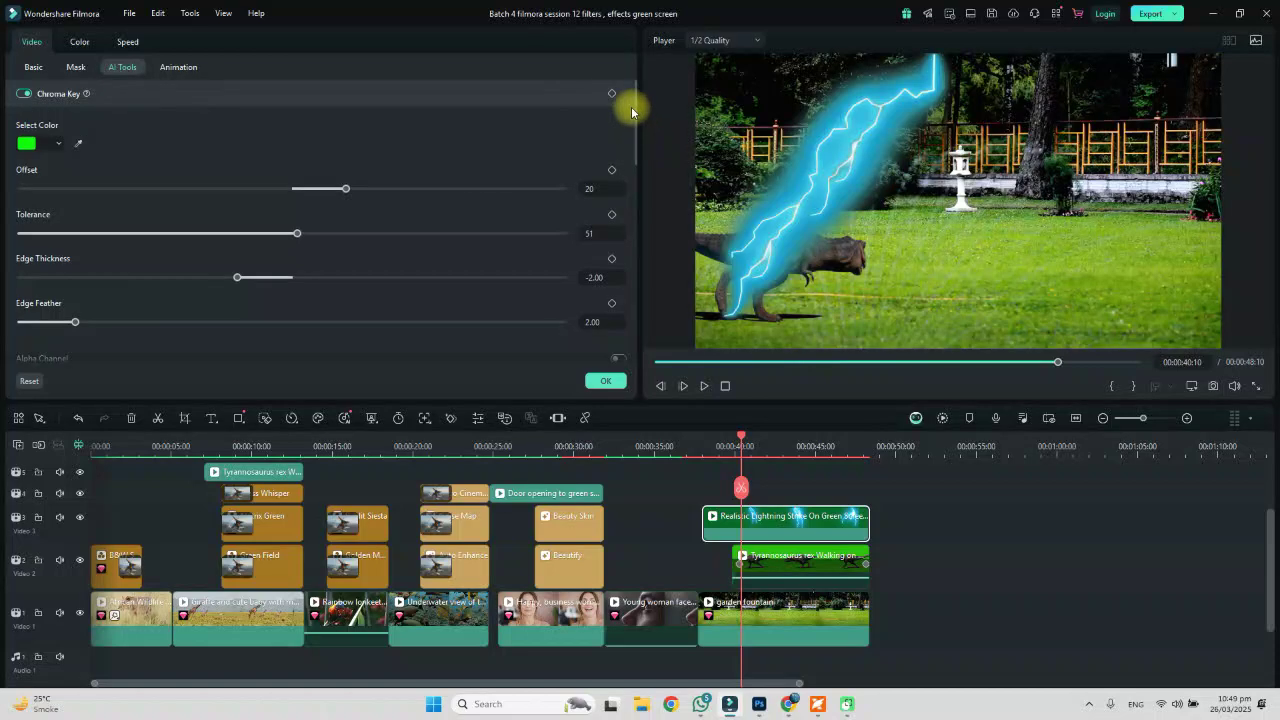
pyautogui.click(31, 68)
pyautogui.scroll(-3, 634, 200)
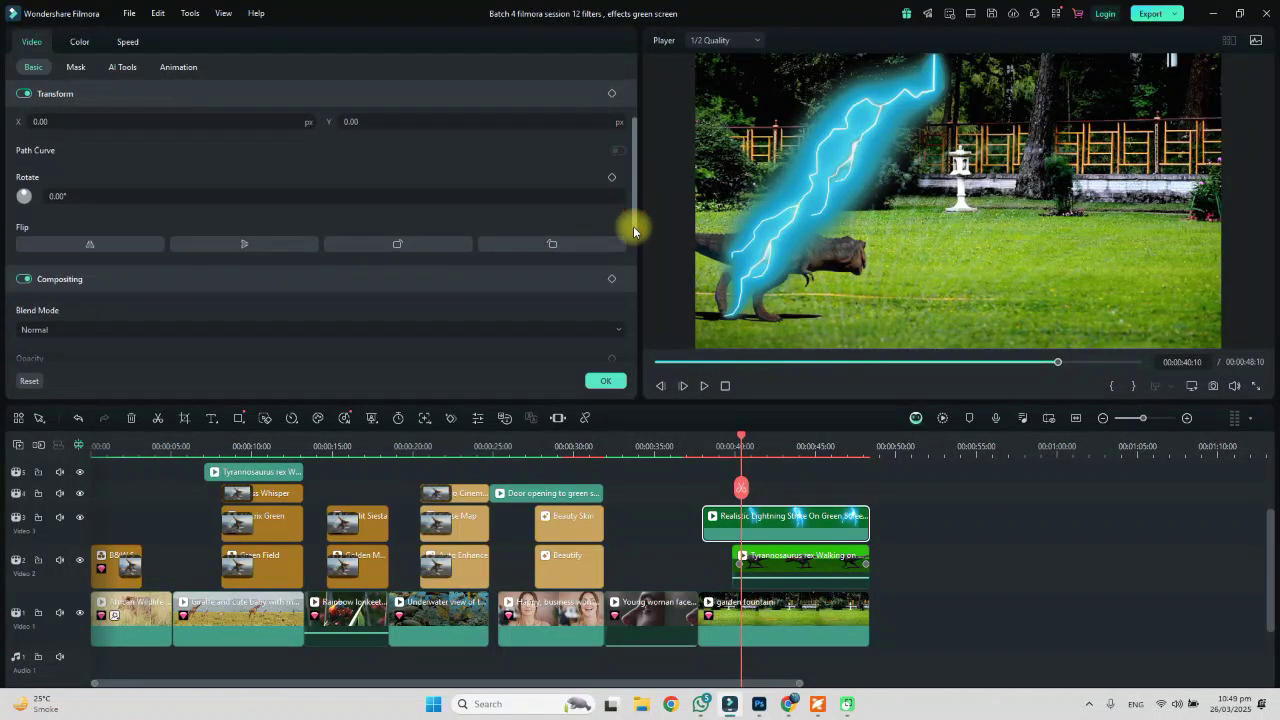
pyautogui.moveTo(566, 281); pyautogui.dragTo(425, 282)
pyautogui.click(606, 382)
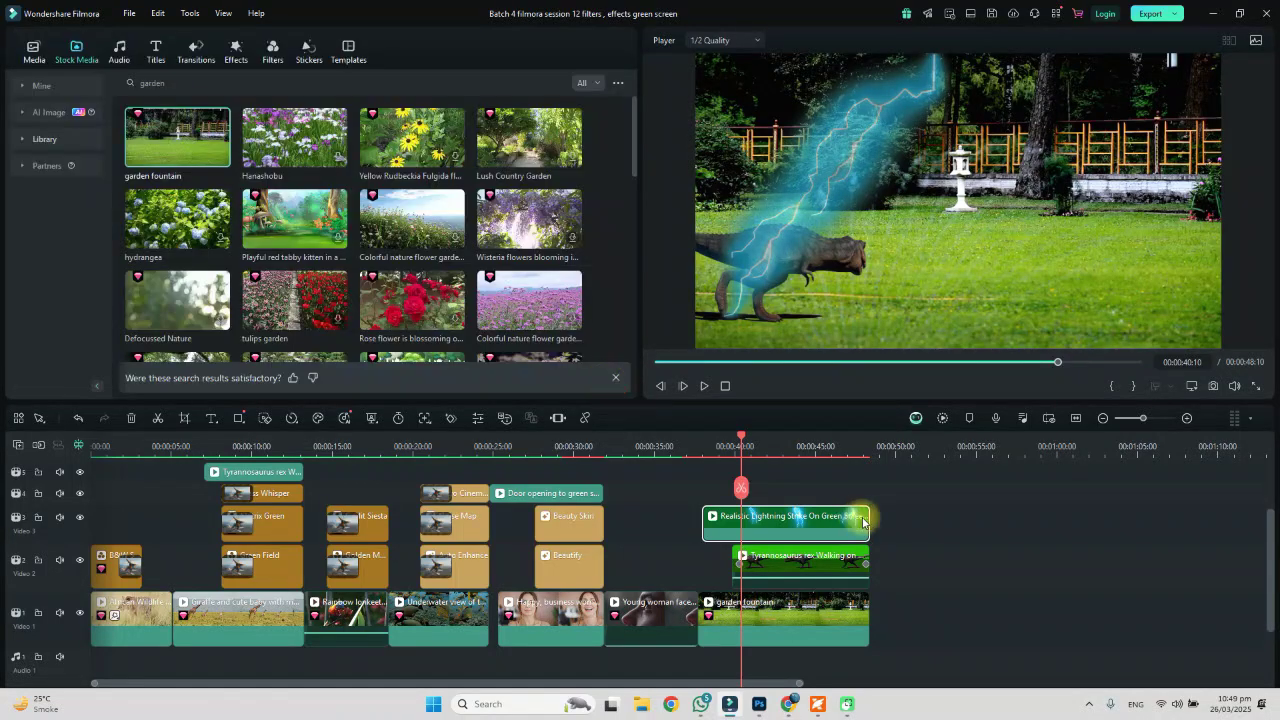
# Save the project and move the playhead to 00:00:47:05, near the end of the garden scene.
pyautogui.hotkey('ctrl', 's')
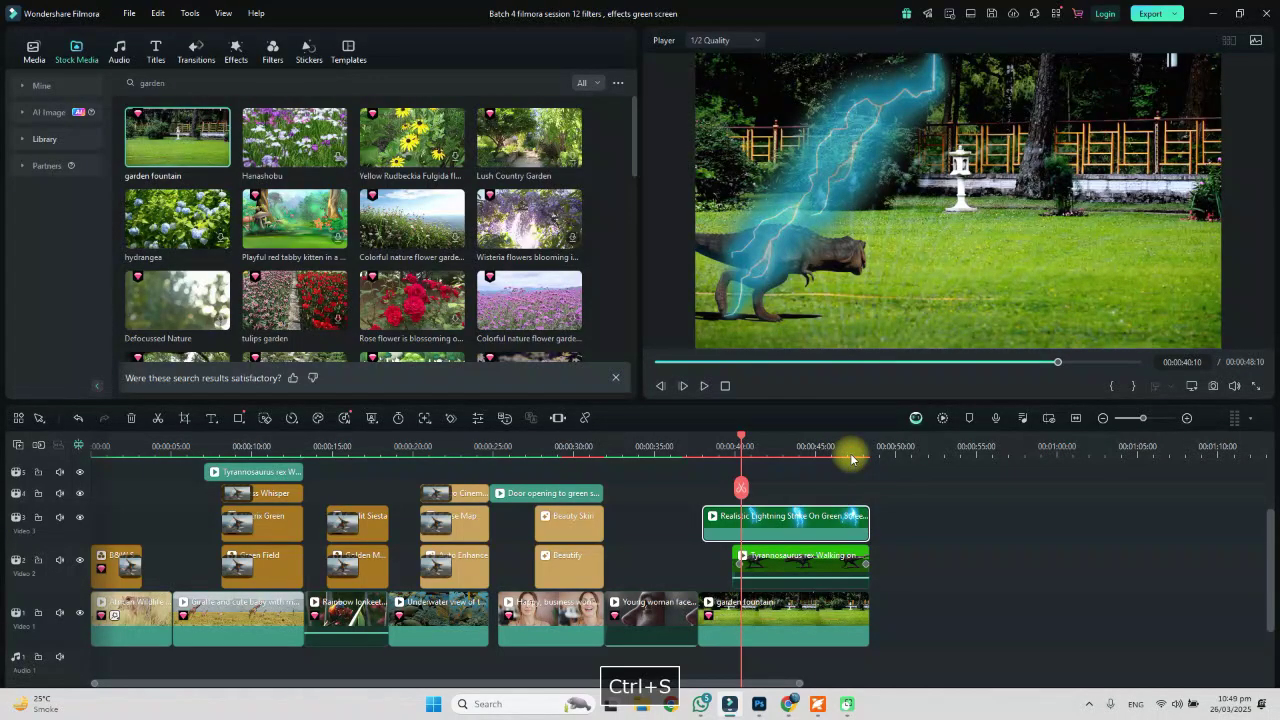
pyautogui.click(851, 456)
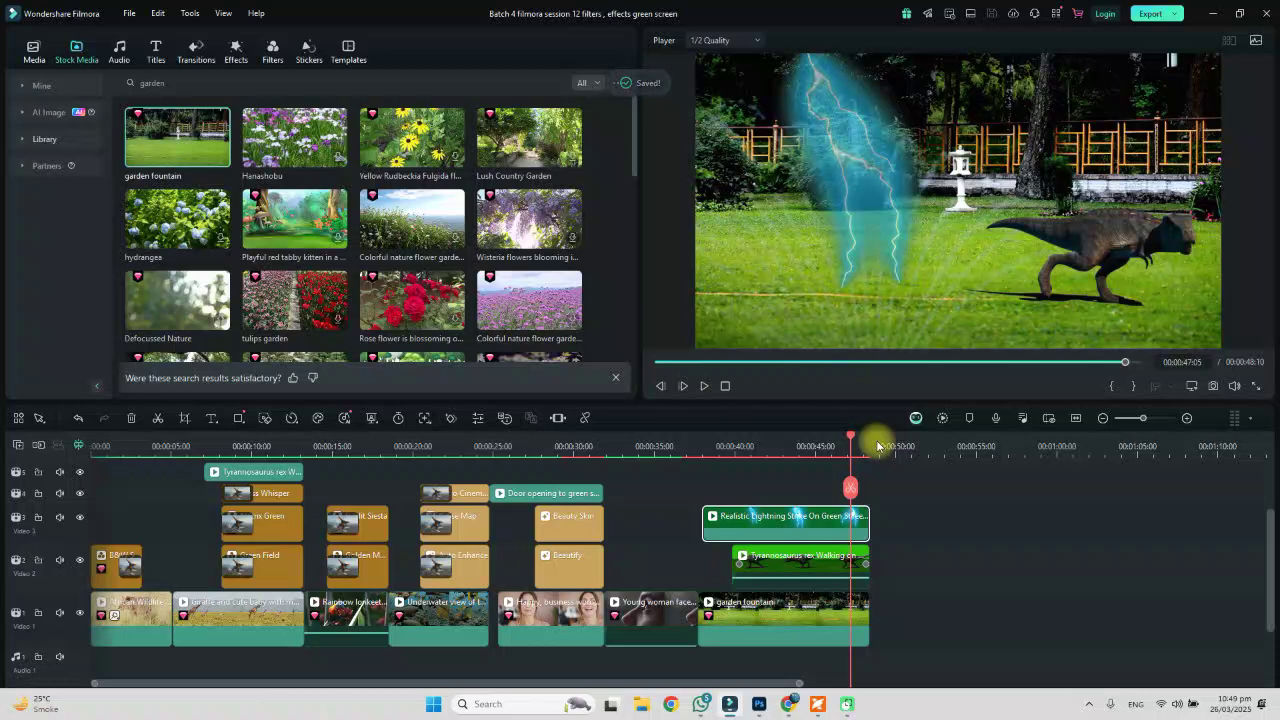
pyautogui.press('XF86AudioRaiseVolume')
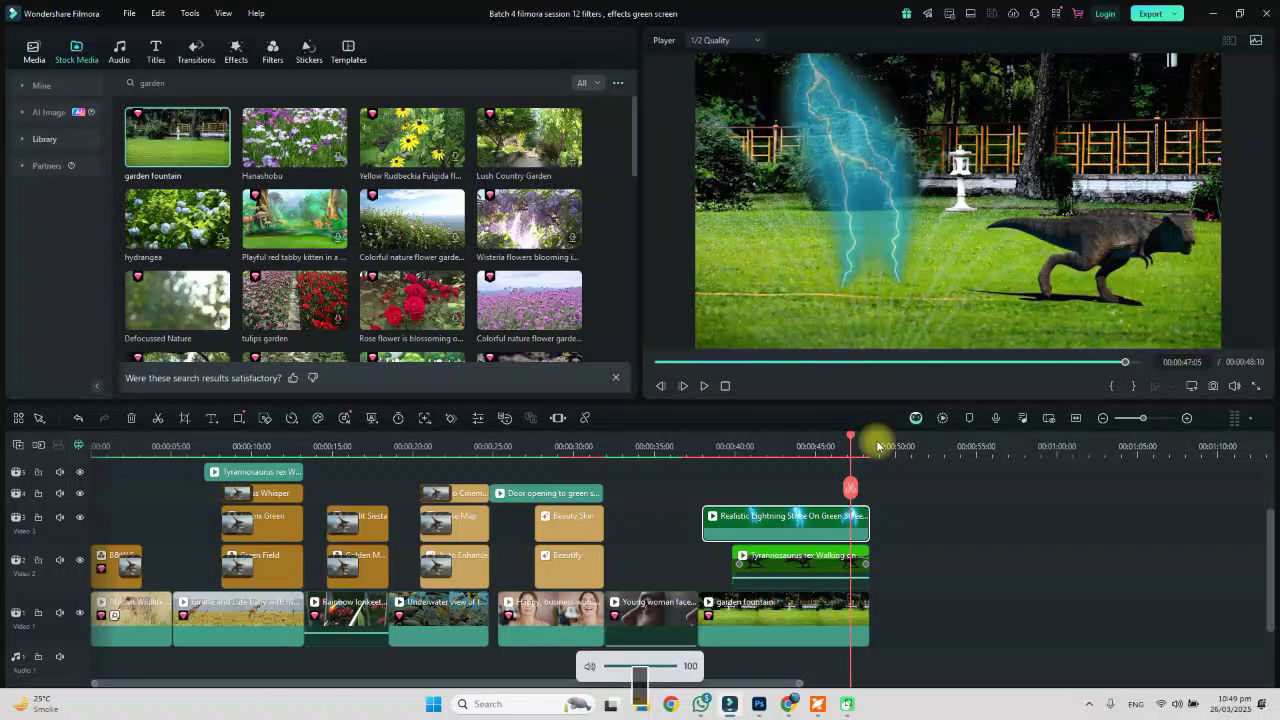